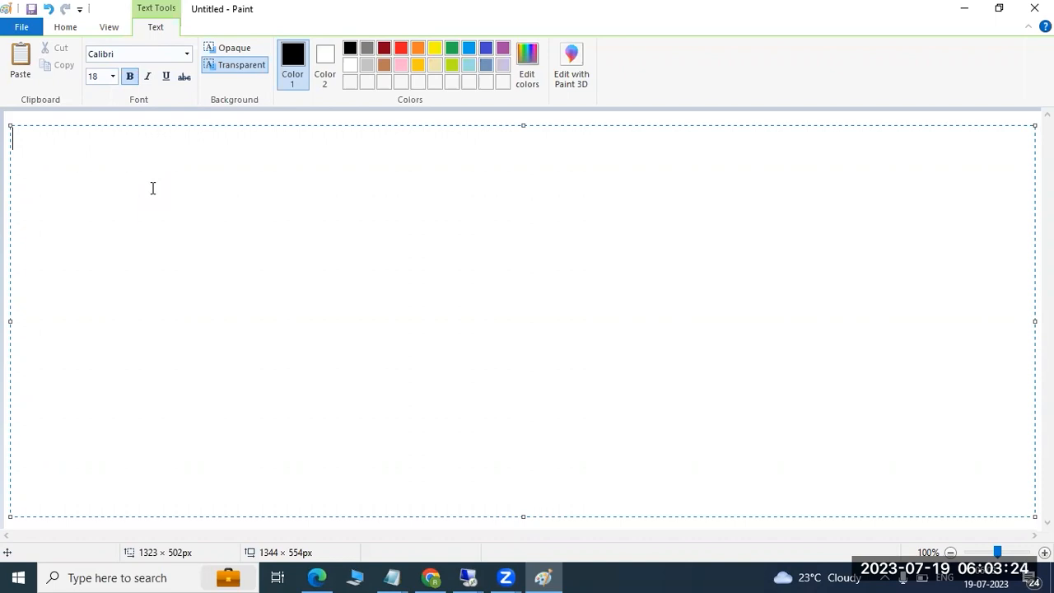
Step: Start SWPM notes with 'we can add' and 'uninstall the exisitng systems' lines
{"action": "type", "text": "SWPM -"}
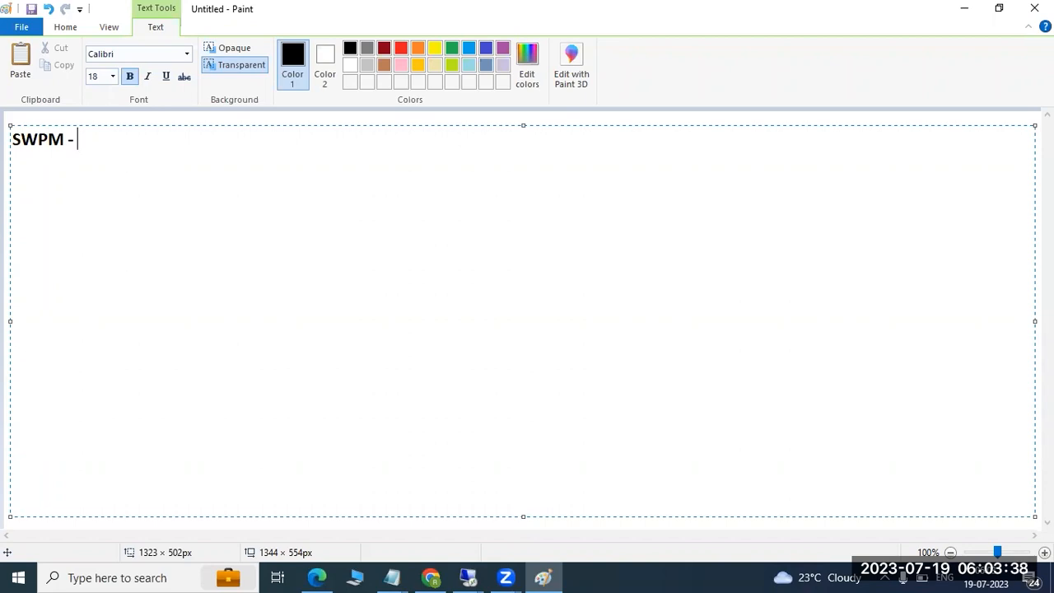
{"action": "key", "text": "Return"}
{"action": "type", "text": "we can add multiple"}
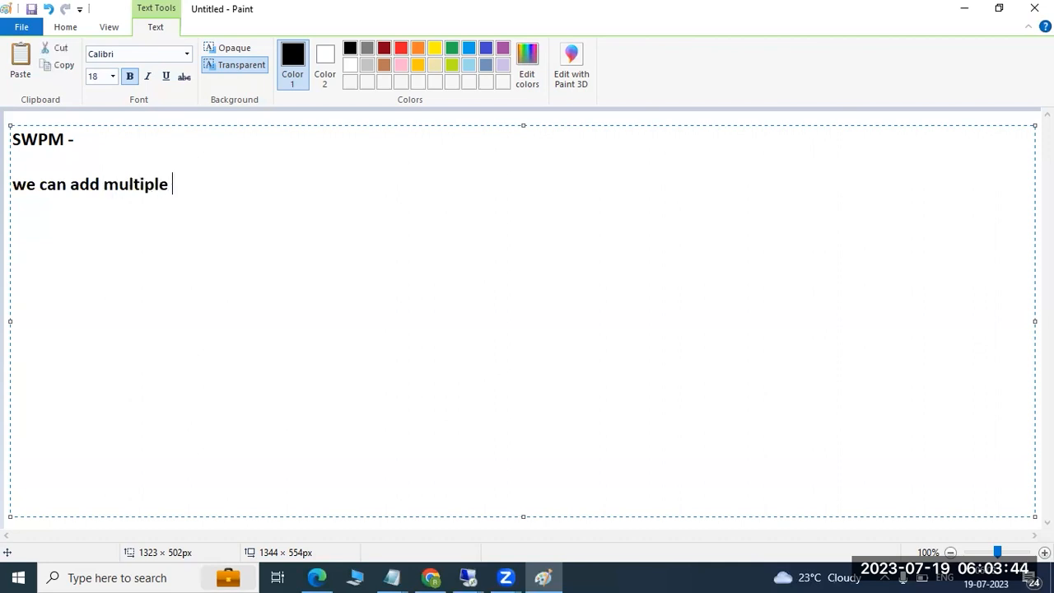
{"action": "key", "text": "BackSpace"}
{"action": "key", "text": "BackSpace"}
{"action": "key", "text": "BackSpace"}
{"action": "key", "text": "BackSpace"}
{"action": "key", "text": "BackSpace"}
{"action": "key", "text": "BackSpace"}
{"action": "key", "text": "BackSpace"}
{"action": "key", "text": "BackSpace"}
{"action": "key", "text": "BackSpace"}
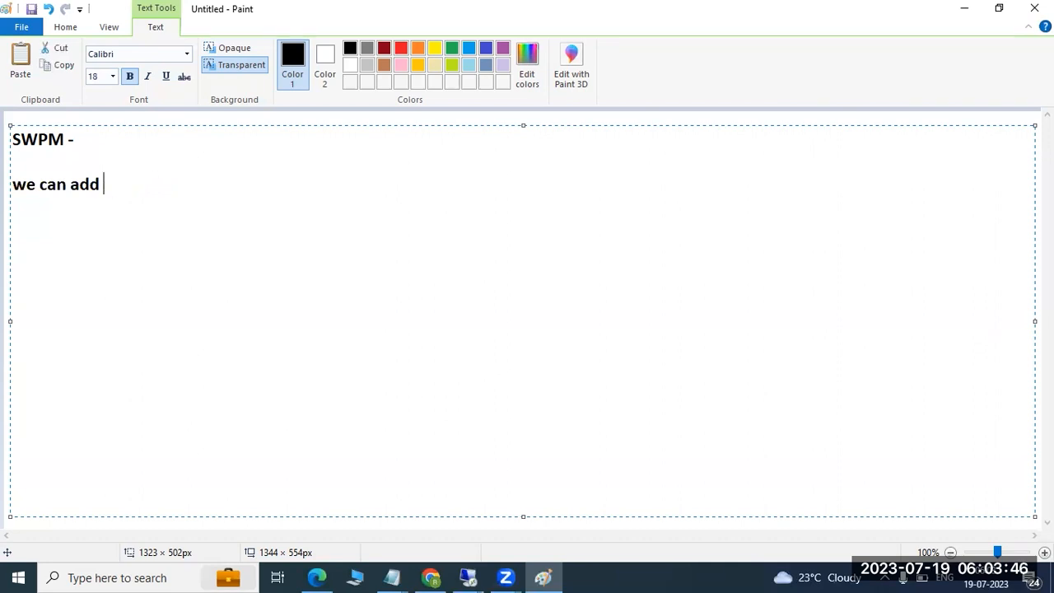
{"action": "key", "text": "Return"}
{"action": "type", "text": "uninstall the exisitng systems"}
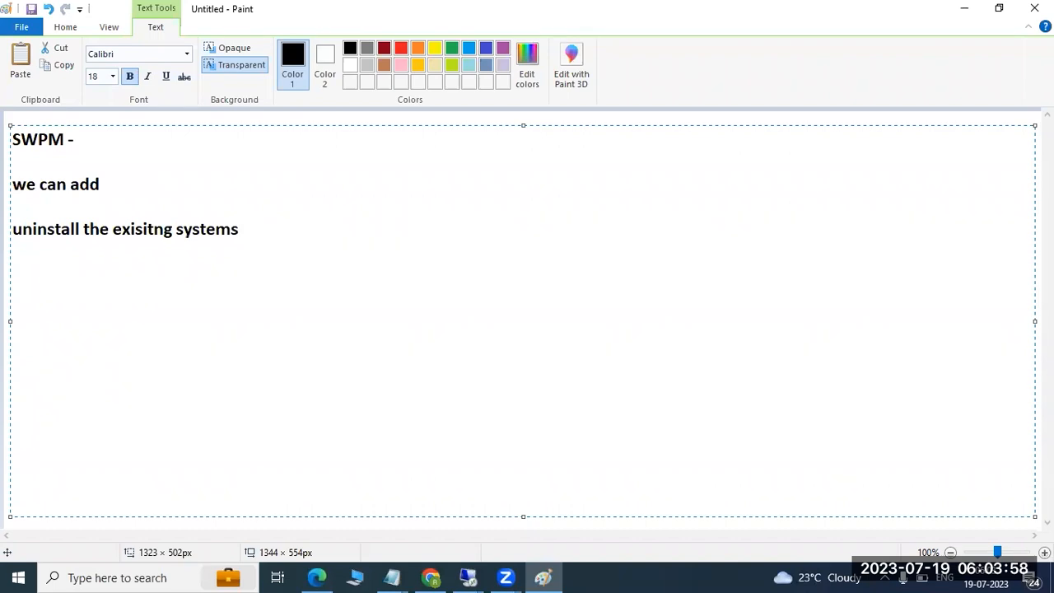
Step: Add 'Usage', 'install' and 'we can export' lines, then erase all the notes
{"action": "key", "text": "Up"}
{"action": "key", "text": "Up"}
{"action": "key", "text": "Up"}
{"action": "key", "text": "Up"}
{"action": "type", "text": "Usage"}
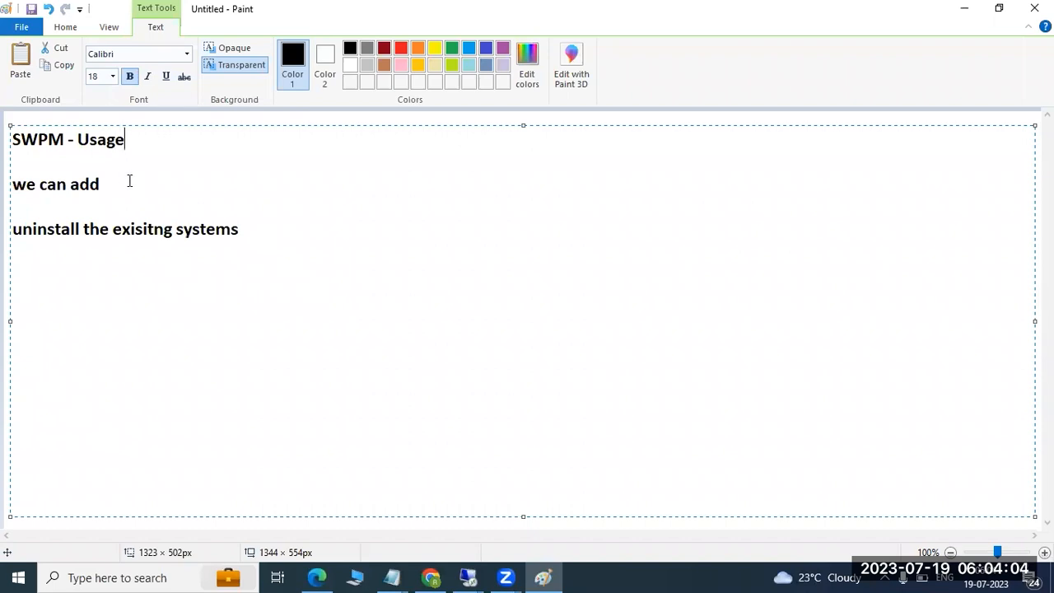
{"action": "key", "text": "Return"}
{"action": "type", "text": "install"}
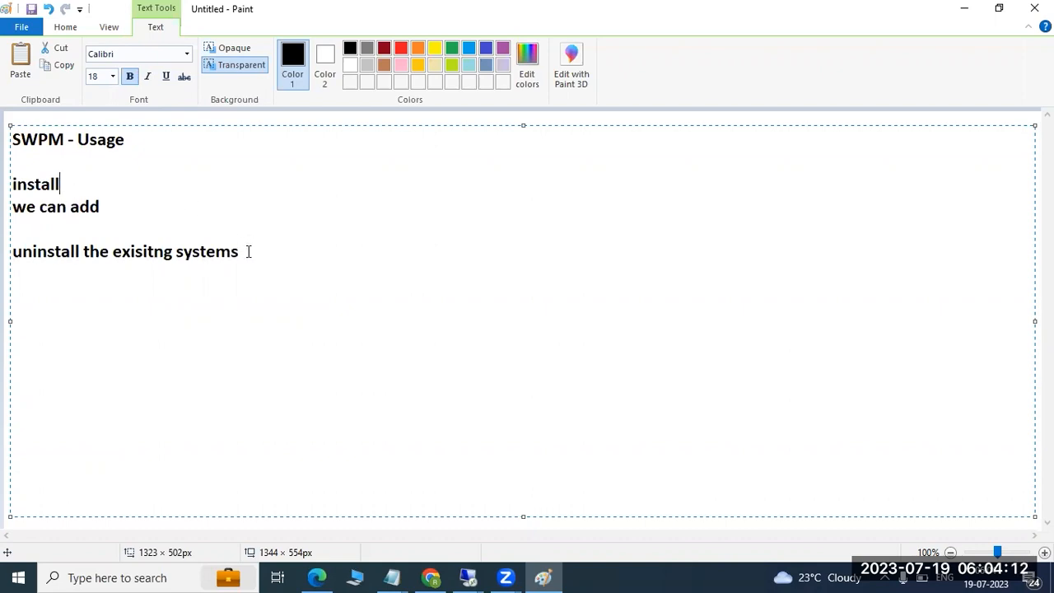
{"action": "key", "text": "Return"}
{"action": "type", "text": "we can export"}
{"action": "key", "text": "Return"}
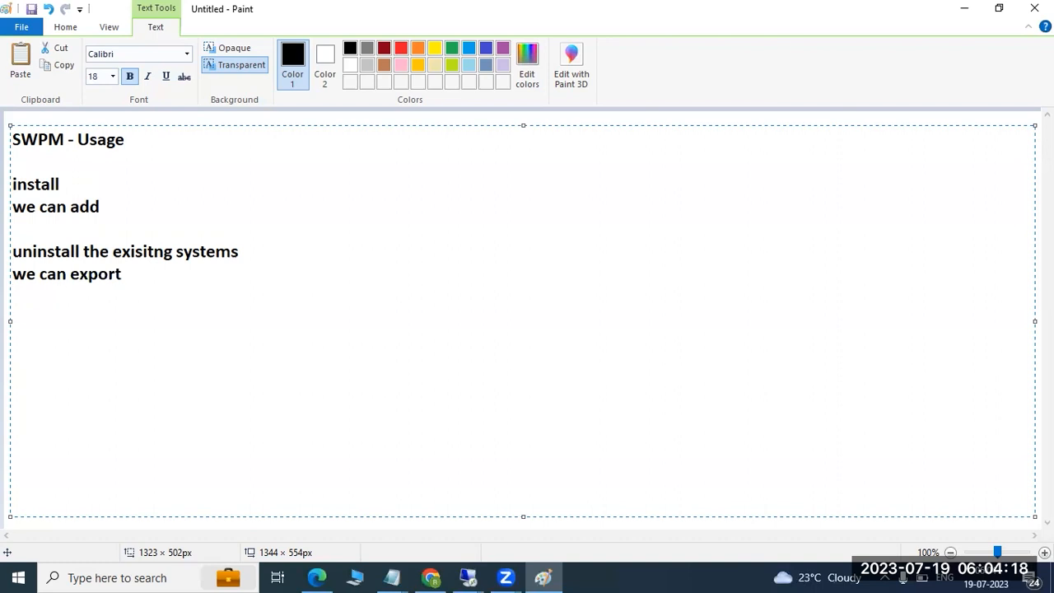
{"action": "key", "text": "BackSpace"}
{"action": "key", "text": "BackSpace"}
{"action": "key", "text": "BackSpace"}
{"action": "key", "text": "BackSpace"}
{"action": "key", "text": "BackSpace"}
{"action": "key", "text": "BackSpace"}
{"action": "key", "text": "BackSpace"}
{"action": "key", "text": "BackSpace"}
{"action": "key", "text": "BackSpace"}
{"action": "key", "text": "BackSpace"}
{"action": "key", "text": "BackSpace"}
{"action": "key", "text": "BackSpace"}
{"action": "key", "text": "BackSpace"}
{"action": "key", "text": "BackSpace"}
{"action": "key", "text": "BackSpace"}
{"action": "key", "text": "BackSpace"}
{"action": "key", "text": "BackSpace"}
{"action": "key", "text": "BackSpace"}
{"action": "key", "text": "BackSpace"}
{"action": "key", "text": "BackSpace"}
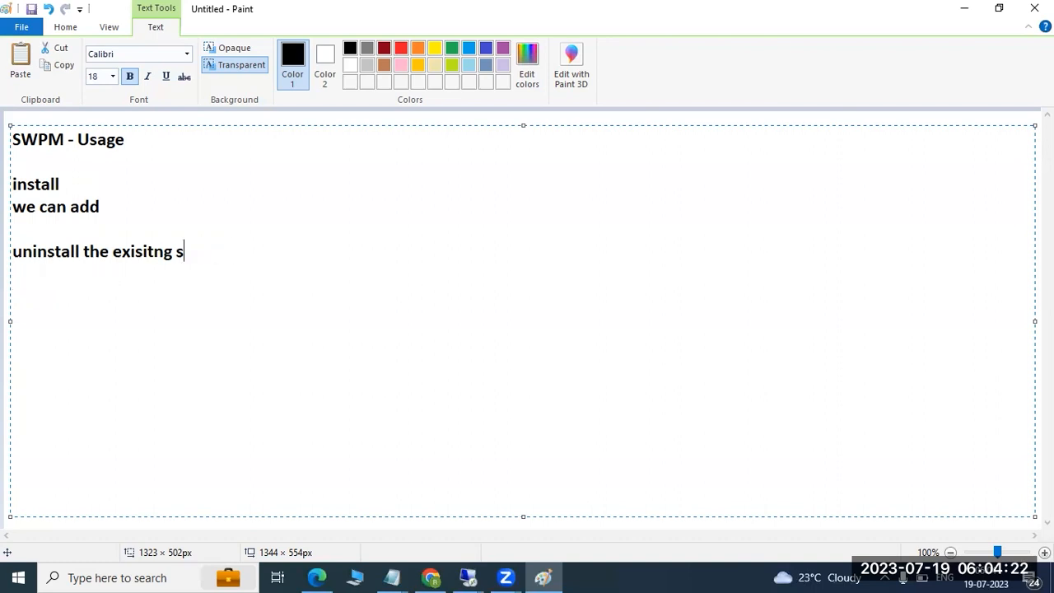
{"action": "key", "text": "BackSpace"}
{"action": "key", "text": "BackSpace"}
{"action": "key", "text": "BackSpace"}
{"action": "key", "text": "BackSpace"}
{"action": "key", "text": "BackSpace"}
{"action": "key", "text": "BackSpace"}
{"action": "key", "text": "BackSpace"}
{"action": "key", "text": "BackSpace"}
{"action": "key", "text": "BackSpace"}
{"action": "key", "text": "BackSpace"}
{"action": "key", "text": "BackSpace"}
{"action": "key", "text": "BackSpace"}
{"action": "key", "text": "BackSpace"}
{"action": "key", "text": "BackSpace"}
{"action": "key", "text": "BackSpace"}
{"action": "key", "text": "BackSpace"}
{"action": "key", "text": "BackSpace"}
{"action": "key", "text": "BackSpace"}
{"action": "key", "text": "BackSpace"}
{"action": "key", "text": "BackSpace"}
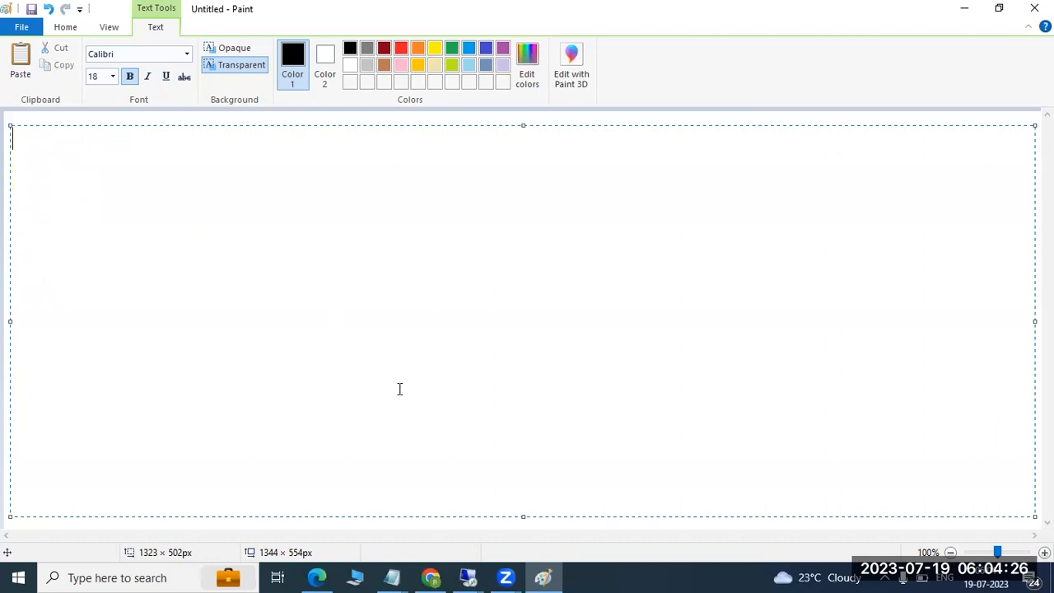
Step: Switch to the Windows Server remote session, refresh the desktop and launch SAP Management Console
{"action": "left_click", "coordinate": [471, 576]}
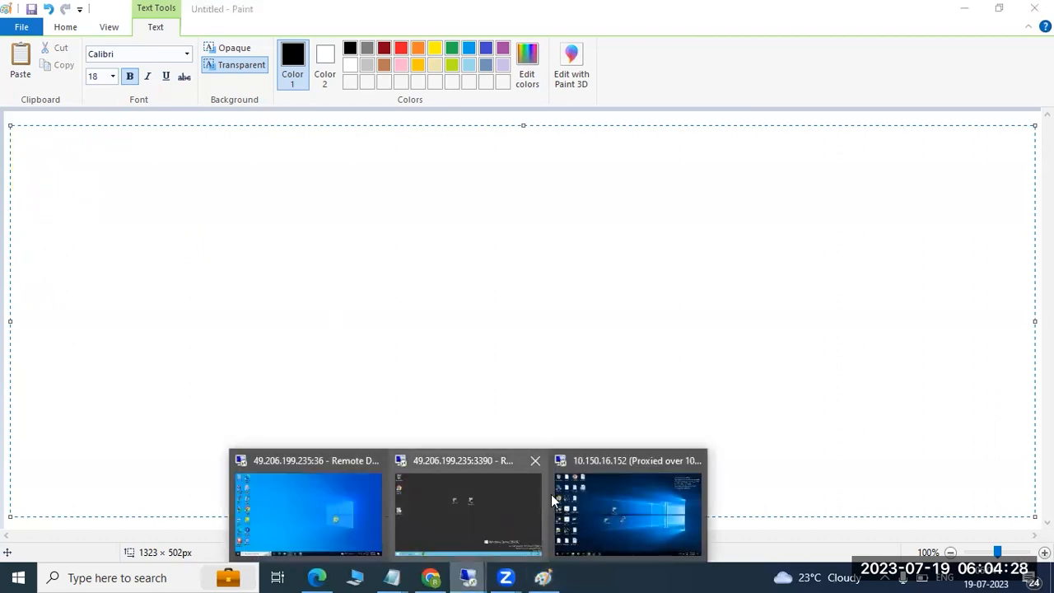
{"action": "left_click", "coordinate": [476, 496]}
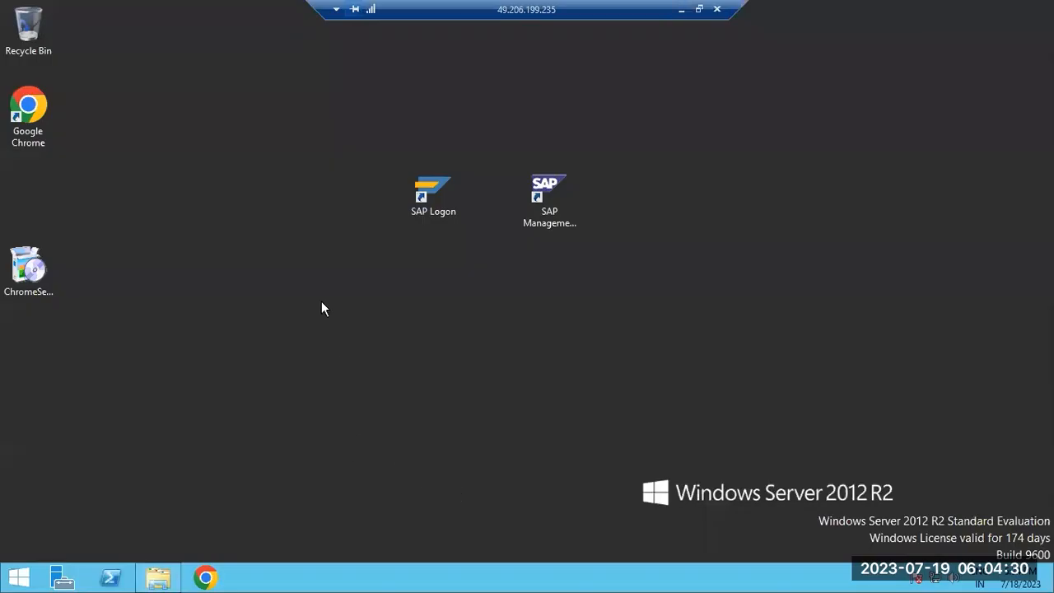
{"action": "right_click", "coordinate": [302, 261]}
{"action": "left_click", "coordinate": [345, 304]}
{"action": "double_click", "coordinate": [540, 195]}
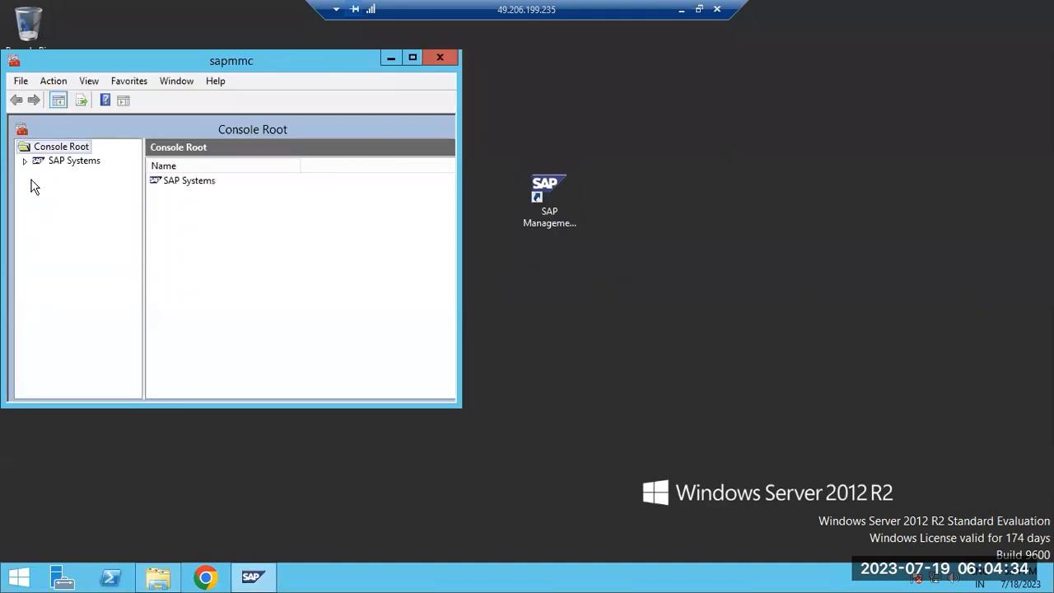
{"action": "left_click_drag", "start_coordinate": [125, 61], "coordinate": [226, 63]}
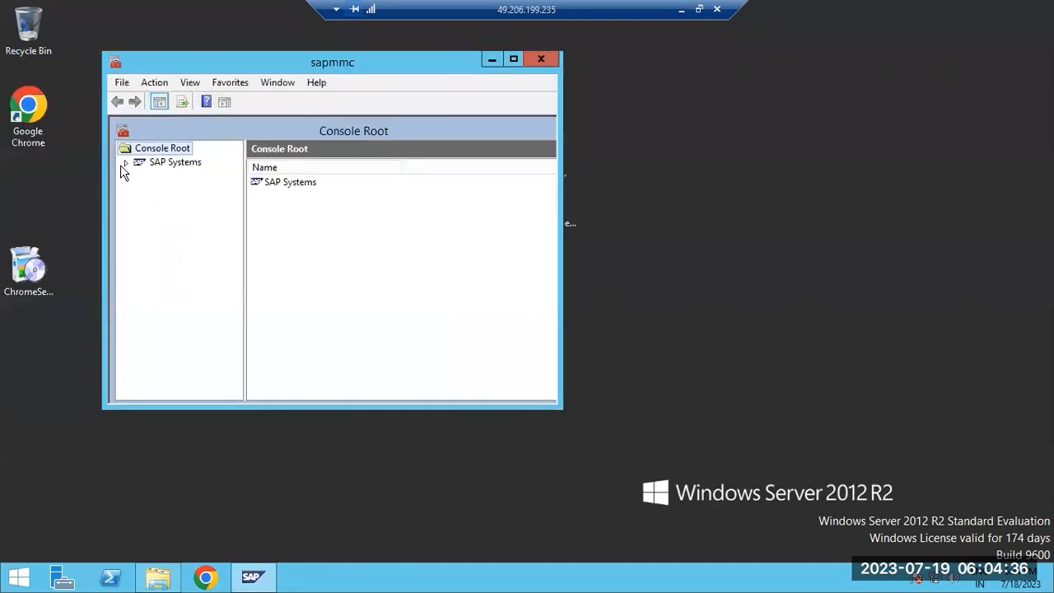
Step: Expand SAP Systems and the SND, PRD, NWD, NDE and ECQ system nodes
{"action": "left_click", "coordinate": [126, 163]}
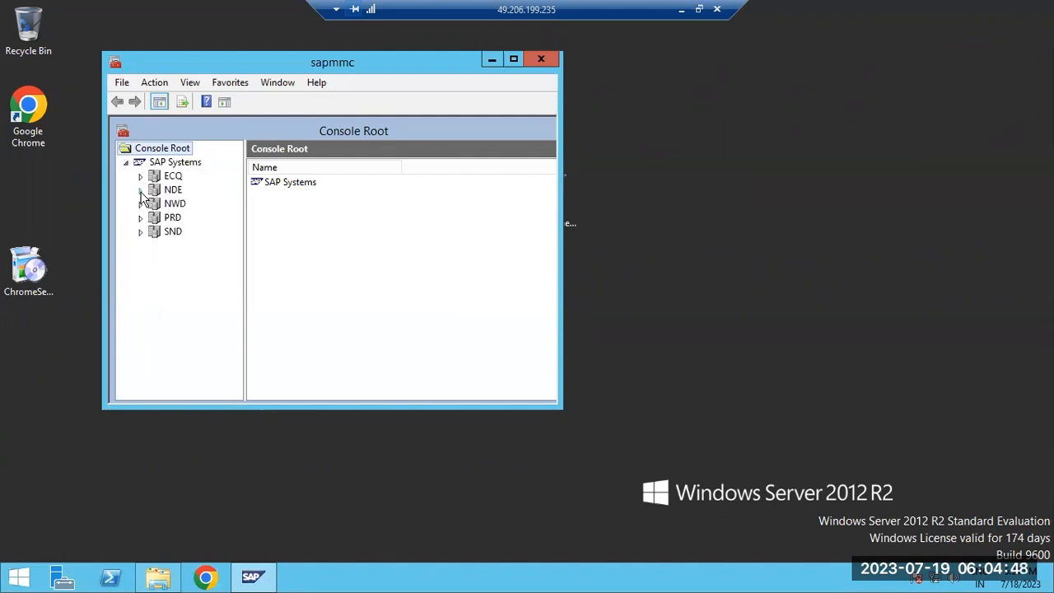
{"action": "left_click", "coordinate": [140, 231]}
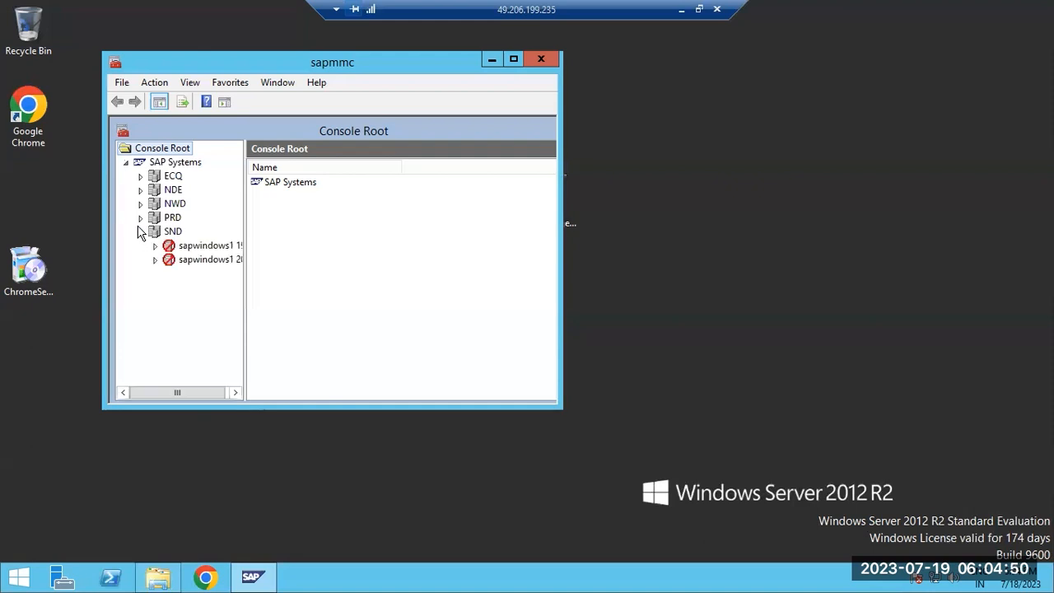
{"action": "left_click", "coordinate": [140, 217]}
{"action": "left_click", "coordinate": [140, 203]}
{"action": "left_click", "coordinate": [140, 189]}
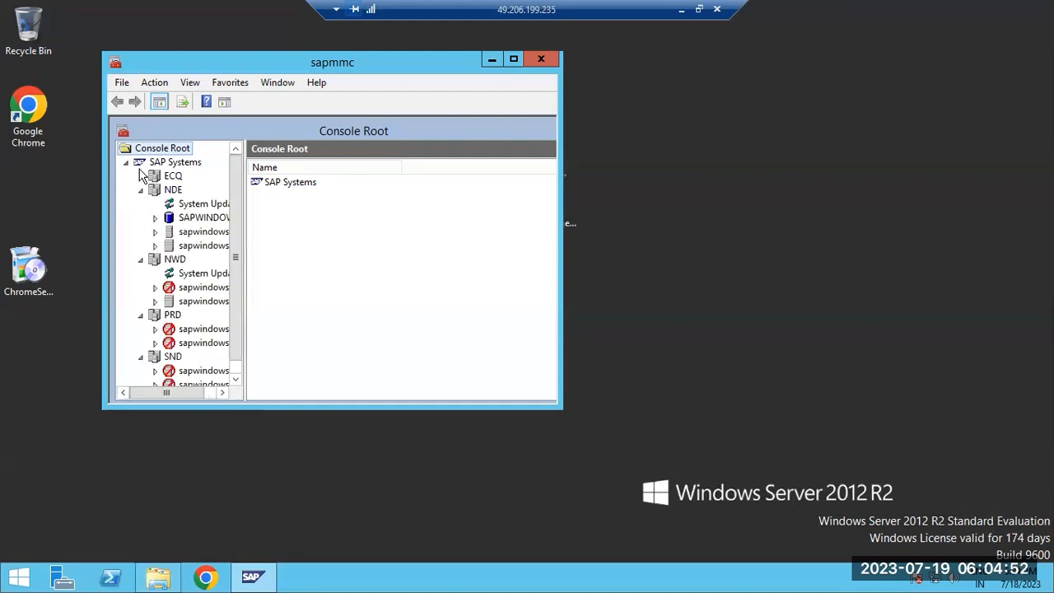
{"action": "left_click", "coordinate": [140, 175]}
{"action": "left_click", "coordinate": [140, 175]}
Step: Inspect NWD and PRD server details, then collapse the NWD, PRD and NDE nodes
{"action": "left_click", "coordinate": [155, 288]}
{"action": "left_click", "coordinate": [140, 204]}
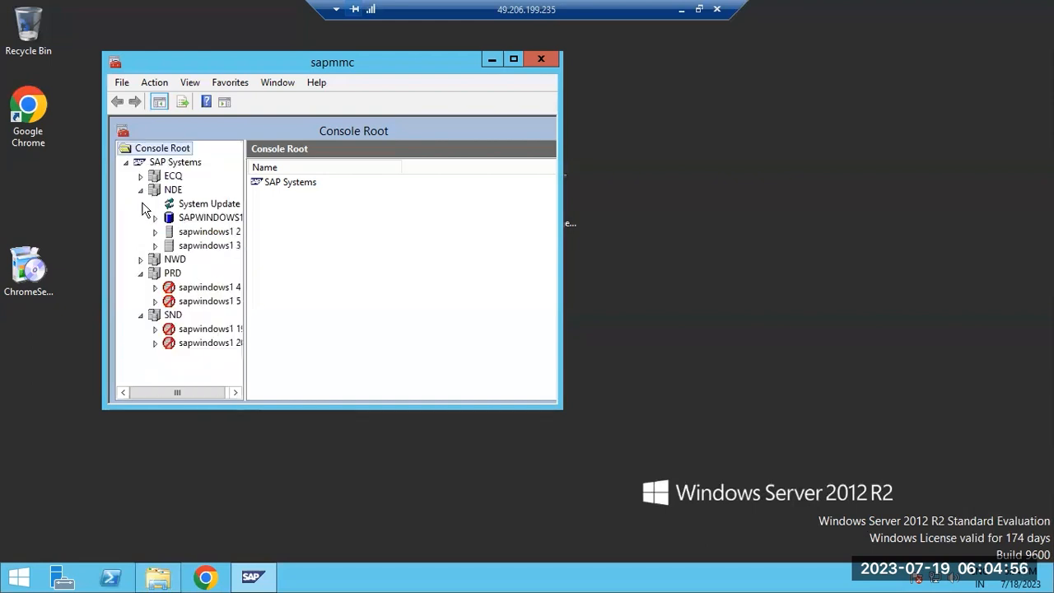
{"action": "left_click", "coordinate": [155, 288]}
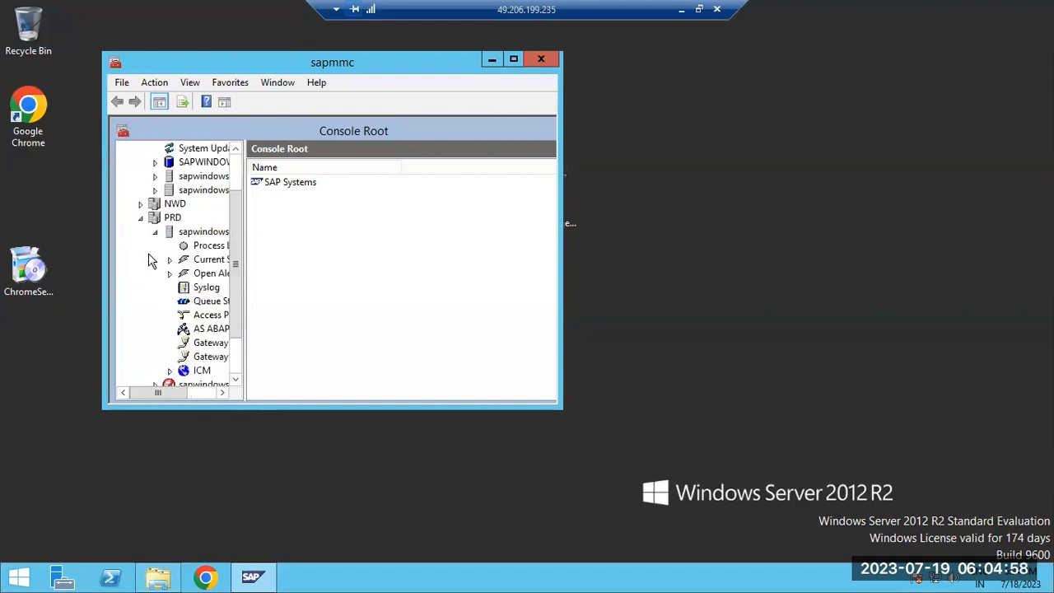
{"action": "left_click", "coordinate": [155, 259]}
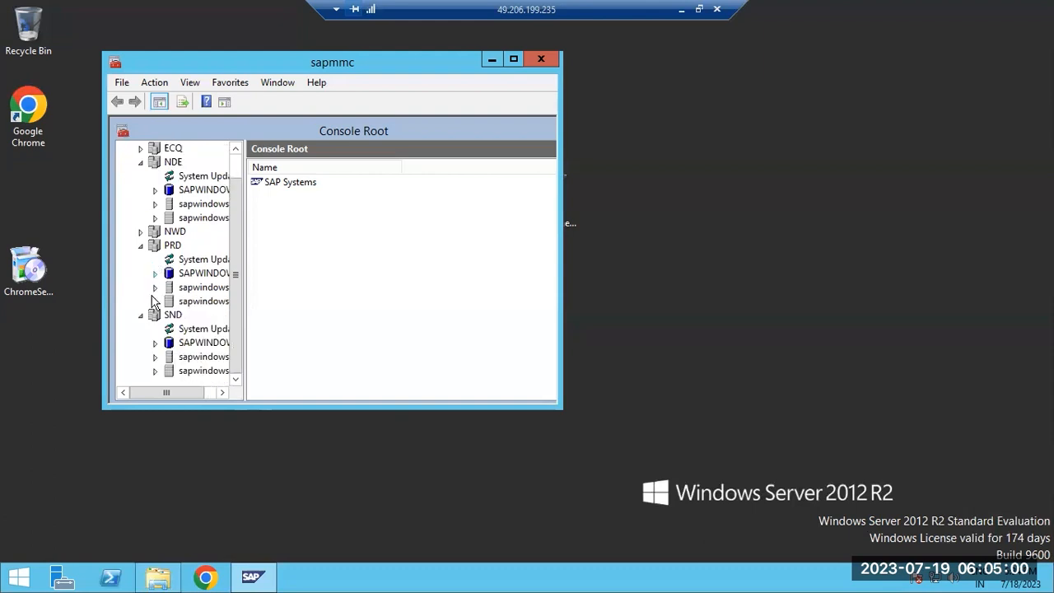
{"action": "left_click", "coordinate": [141, 274]}
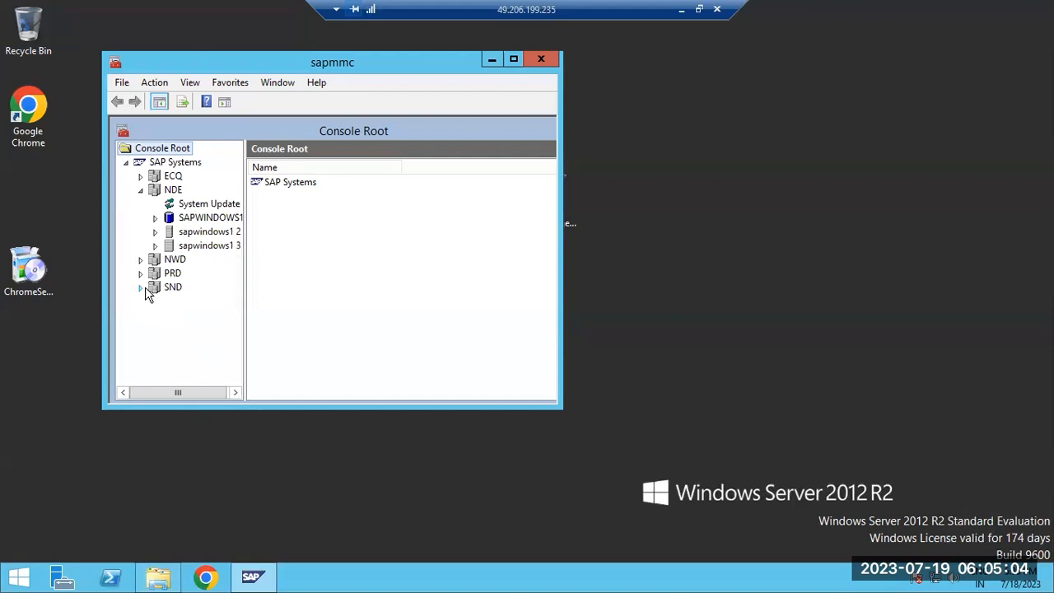
{"action": "left_click", "coordinate": [140, 189]}
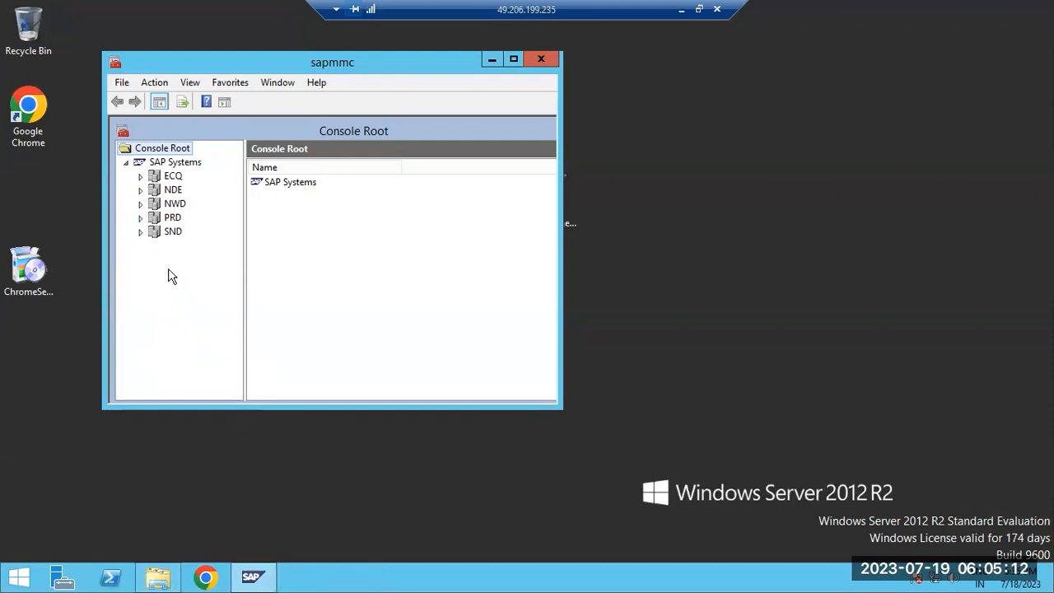
{"action": "left_click", "coordinate": [140, 232]}
{"action": "left_click", "coordinate": [140, 232]}
{"action": "left_click", "coordinate": [141, 217]}
{"action": "left_click", "coordinate": [141, 217]}
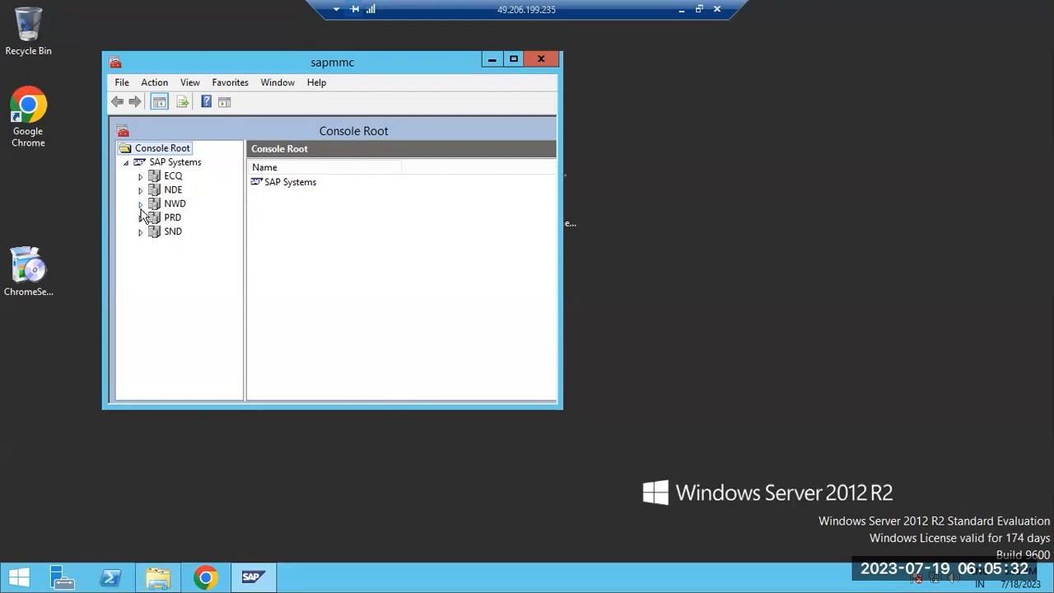
{"action": "left_click_drag", "start_coordinate": [276, 83], "coordinate": [300, 112]}
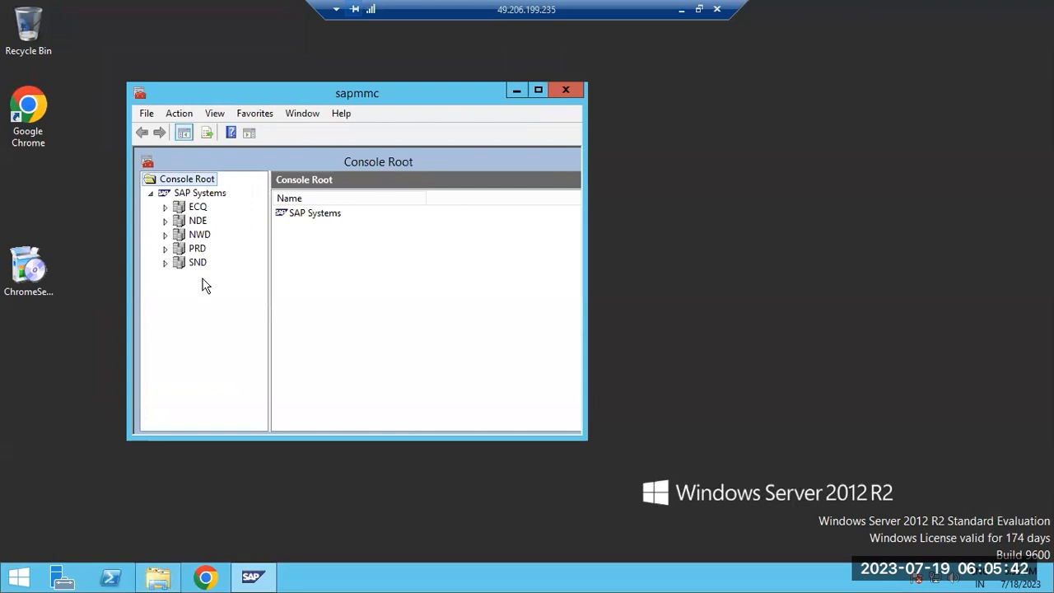
Step: Launch sapinst from C:\SAPSOFTWARES\SWPM, then bring the SAP Management Console forward
{"action": "left_click", "coordinate": [161, 579]}
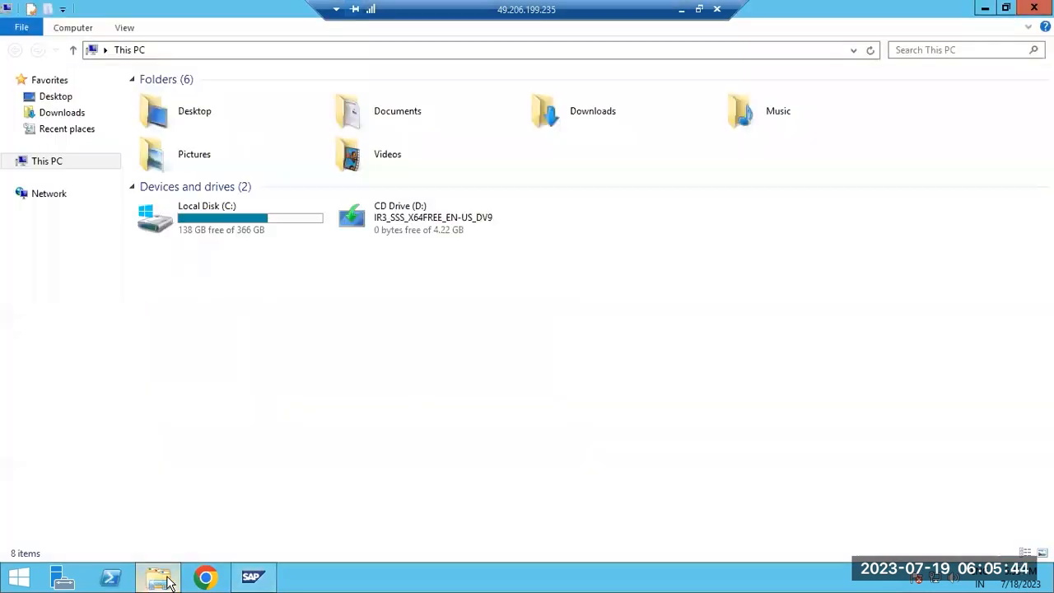
{"action": "double_click", "coordinate": [226, 229]}
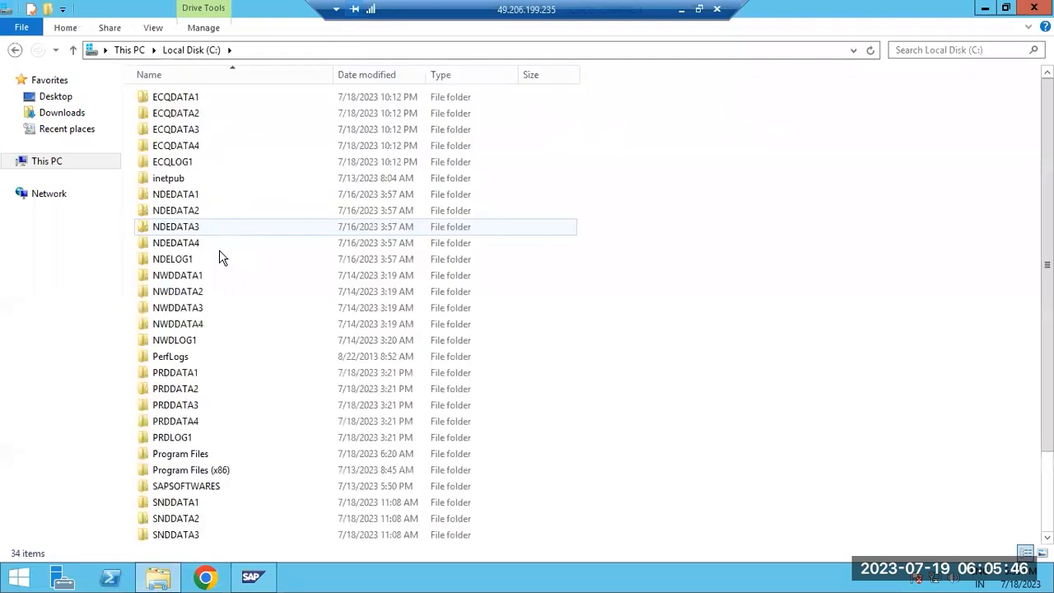
{"action": "scroll", "coordinate": [221, 257], "scroll_direction": "down", "scroll_amount": 2}
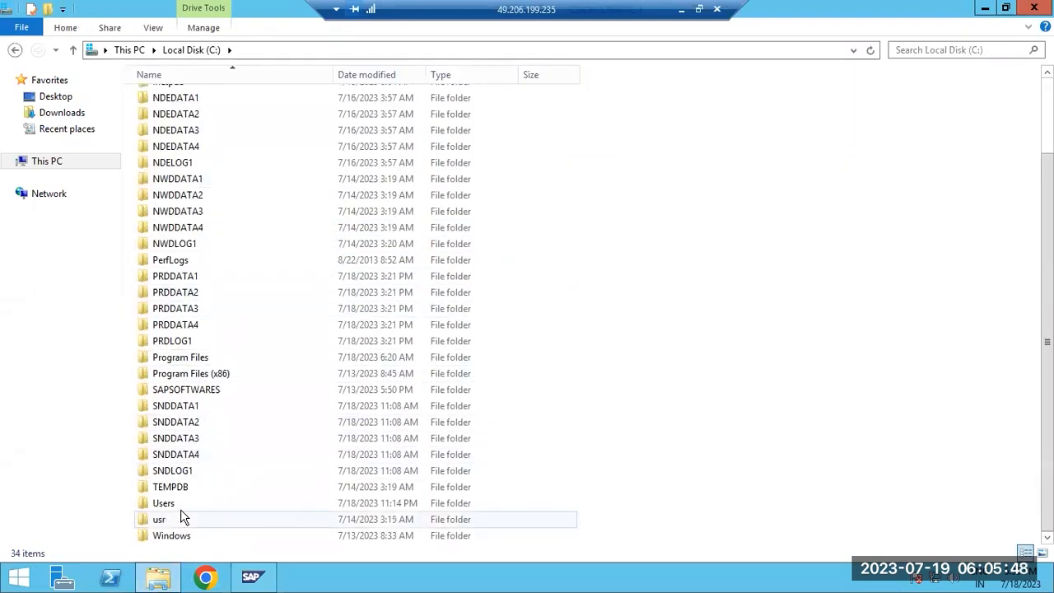
{"action": "double_click", "coordinate": [183, 393]}
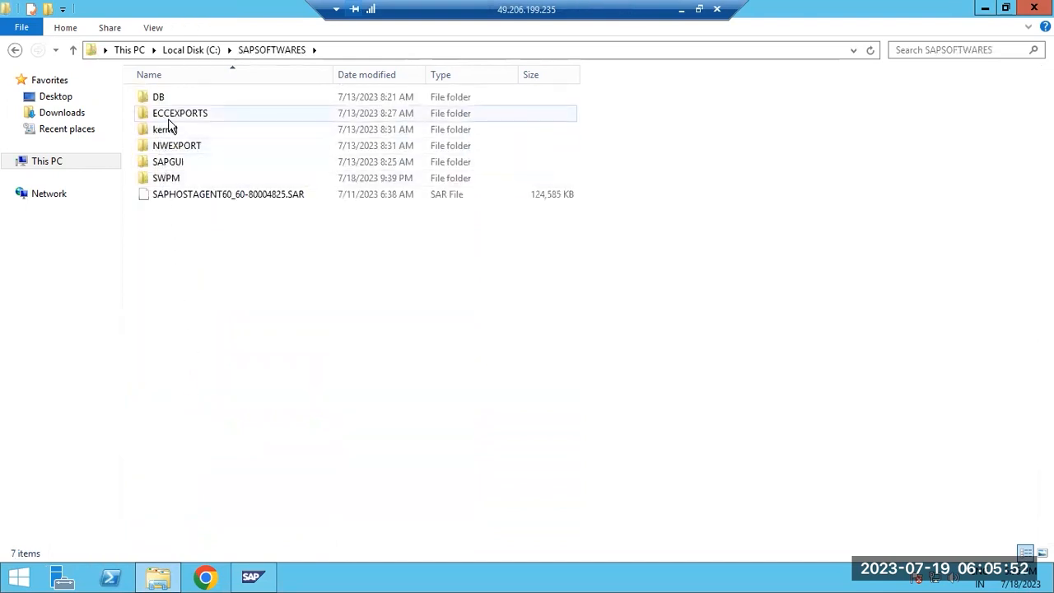
{"action": "double_click", "coordinate": [168, 178]}
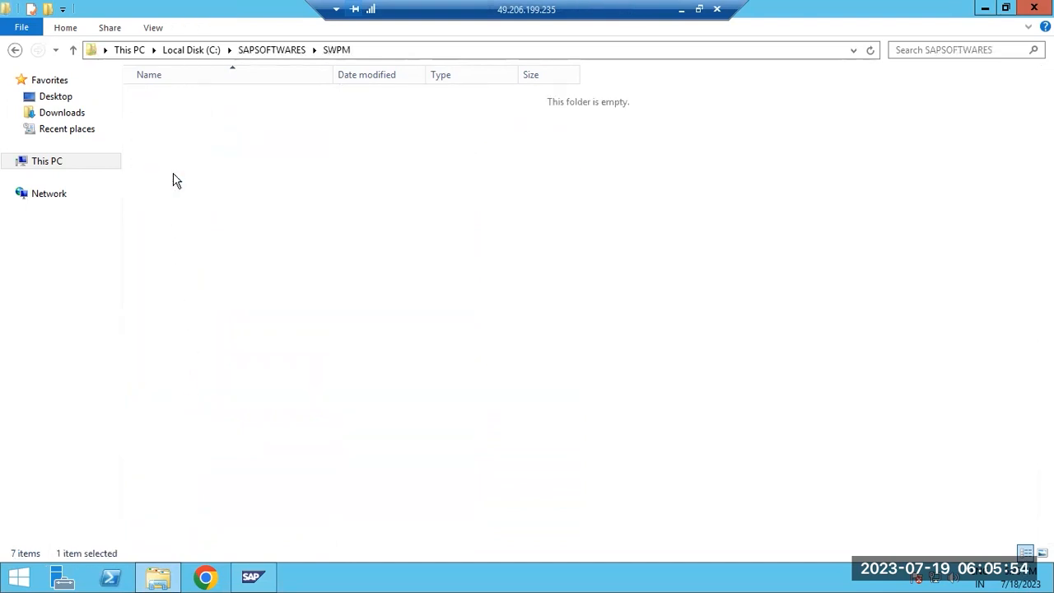
{"action": "scroll", "coordinate": [201, 353], "scroll_direction": "down", "scroll_amount": 6}
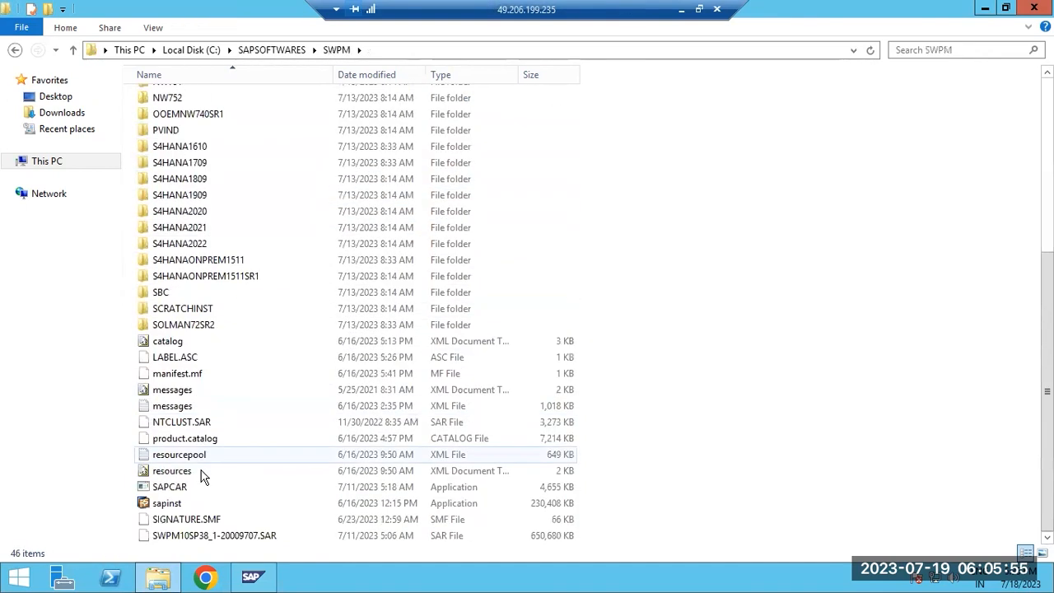
{"action": "double_click", "coordinate": [169, 504]}
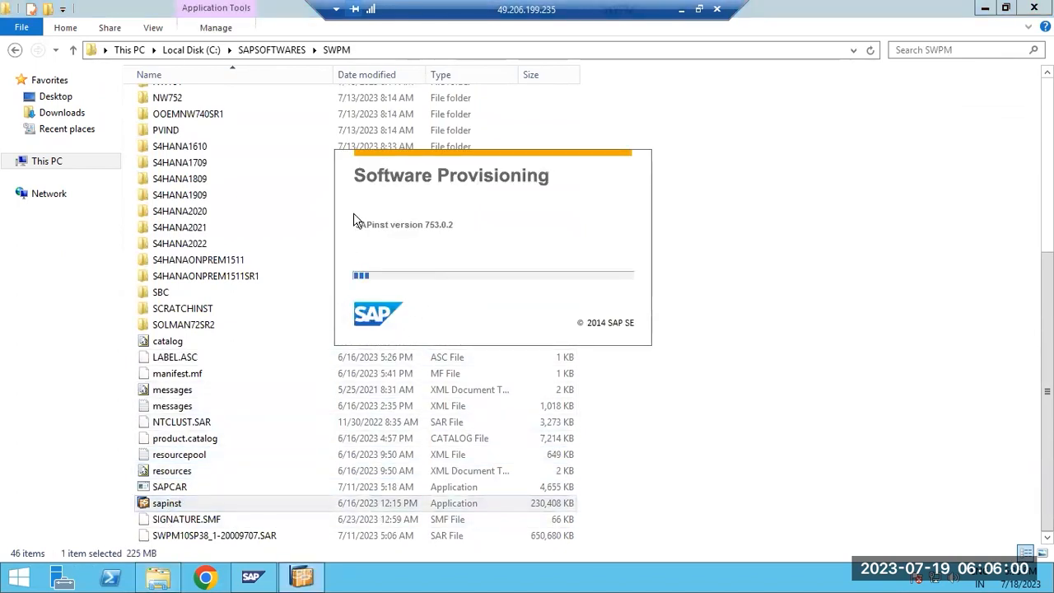
{"action": "left_click", "coordinate": [269, 580]}
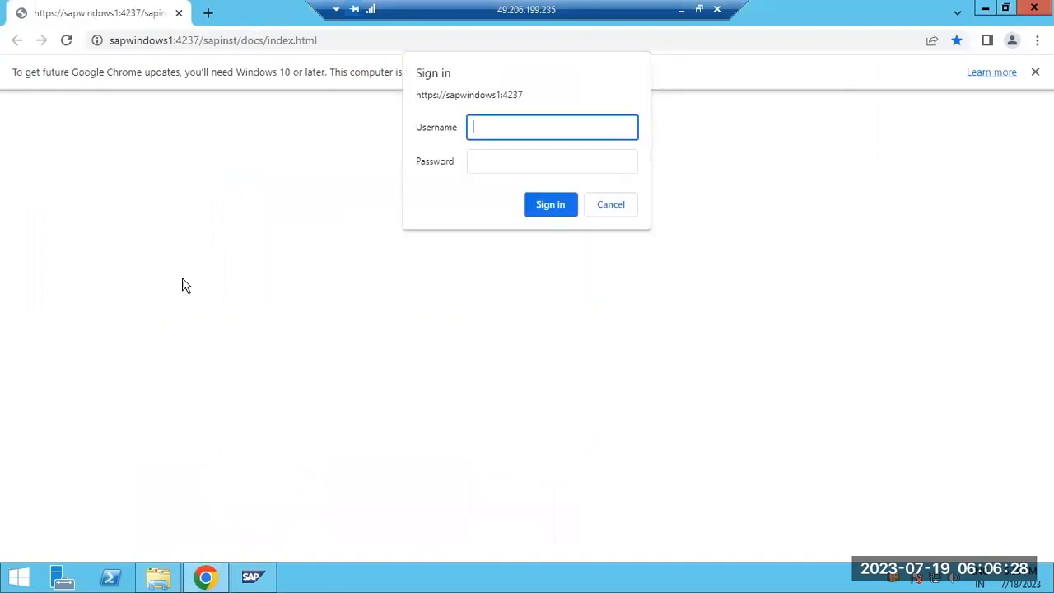
Step: Sign in to Software Provisioning Manager as Administrator with the account password, then show the console
{"action": "type", "text": "Administrator"}
{"action": "key", "text": "Tab"}
{"action": "type", "text": "••••••••"}
{"action": "key", "text": "Return"}
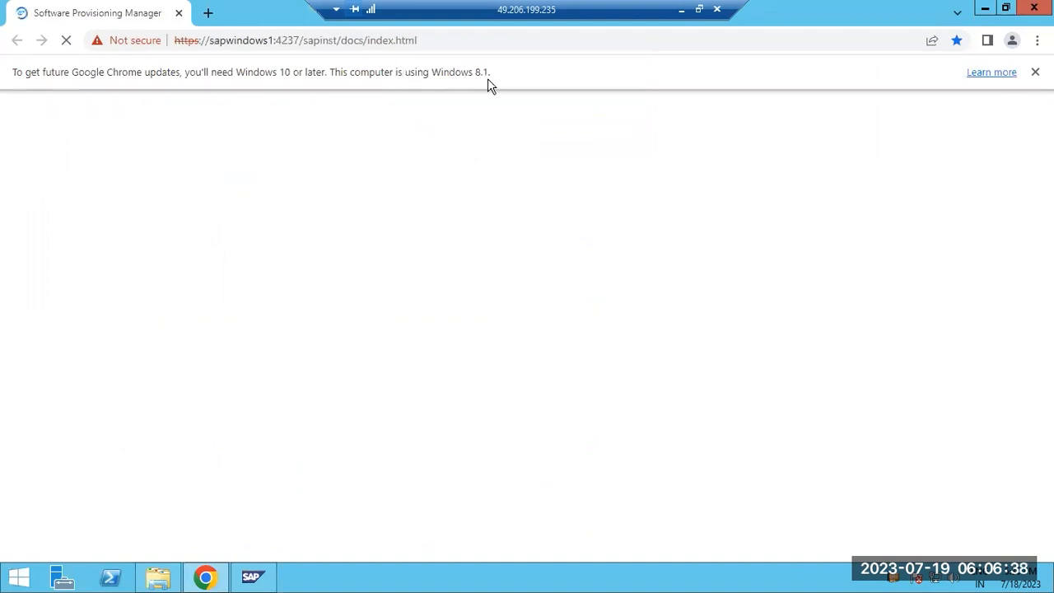
{"action": "left_click", "coordinate": [252, 576]}
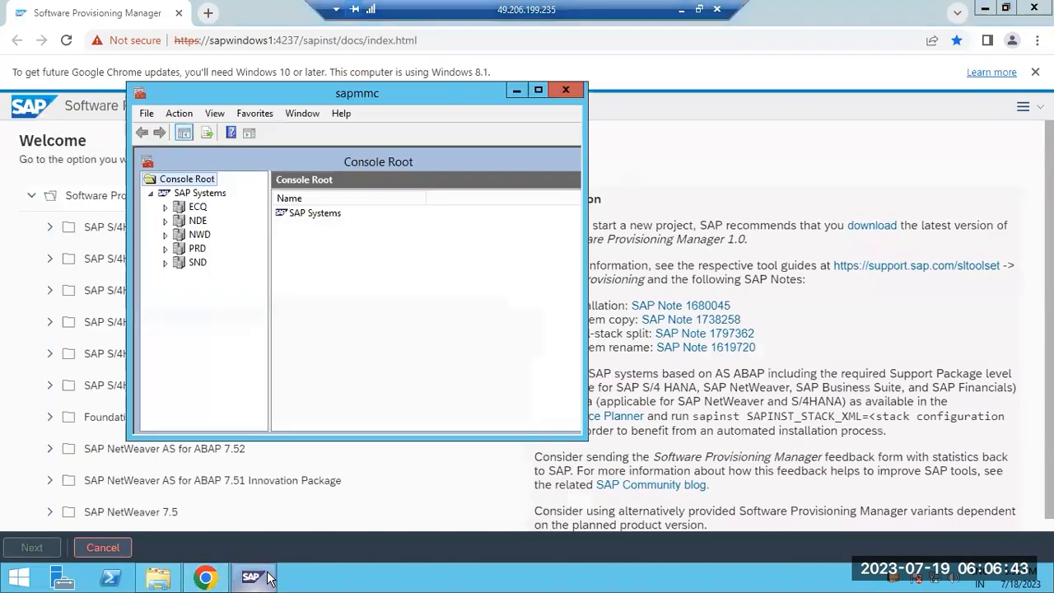
Step: Browse the PRD and ECQ entries and compare the NWD and PRD instance lists
{"action": "left_click", "coordinate": [165, 248]}
{"action": "left_click", "coordinate": [164, 248]}
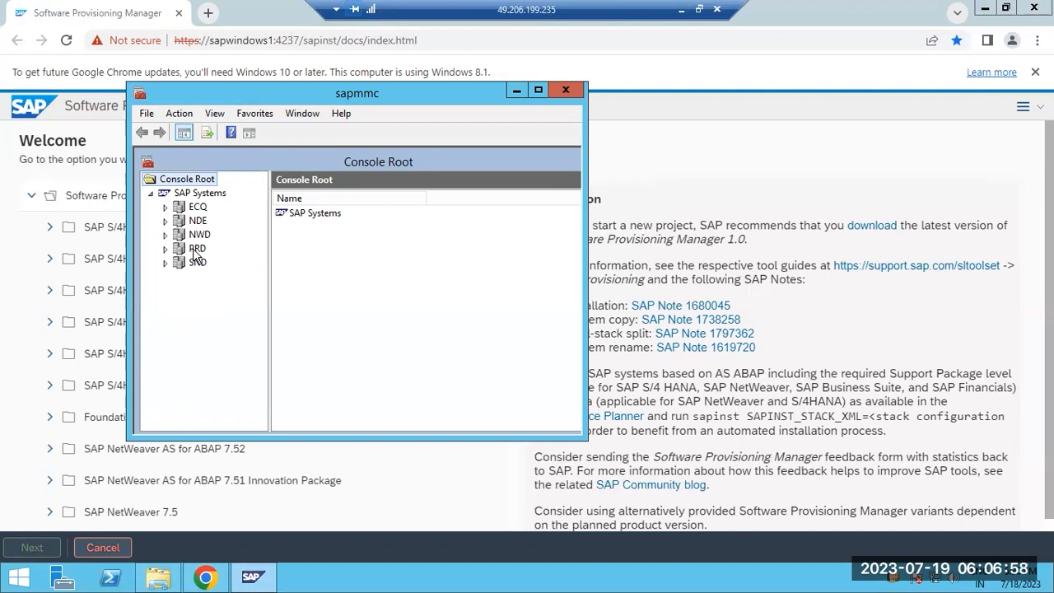
{"action": "left_click", "coordinate": [166, 209]}
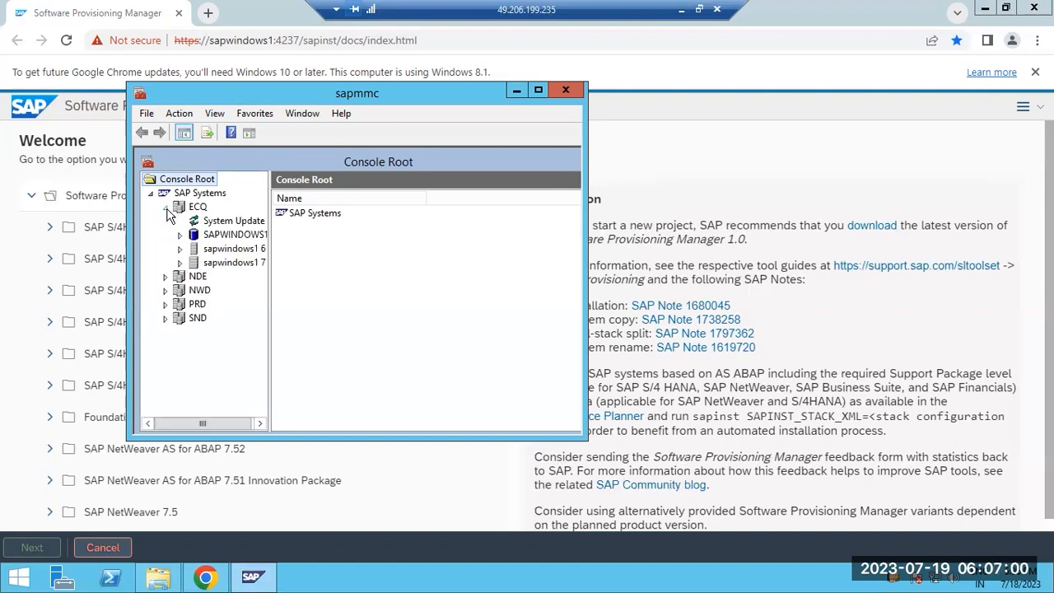
{"action": "left_click", "coordinate": [180, 248]}
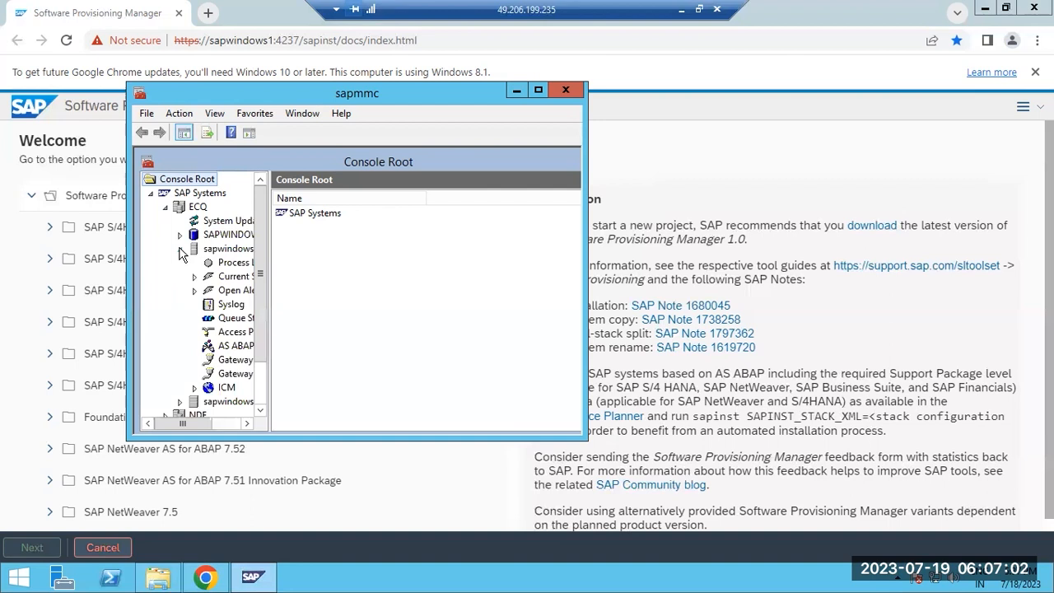
{"action": "left_click", "coordinate": [179, 249]}
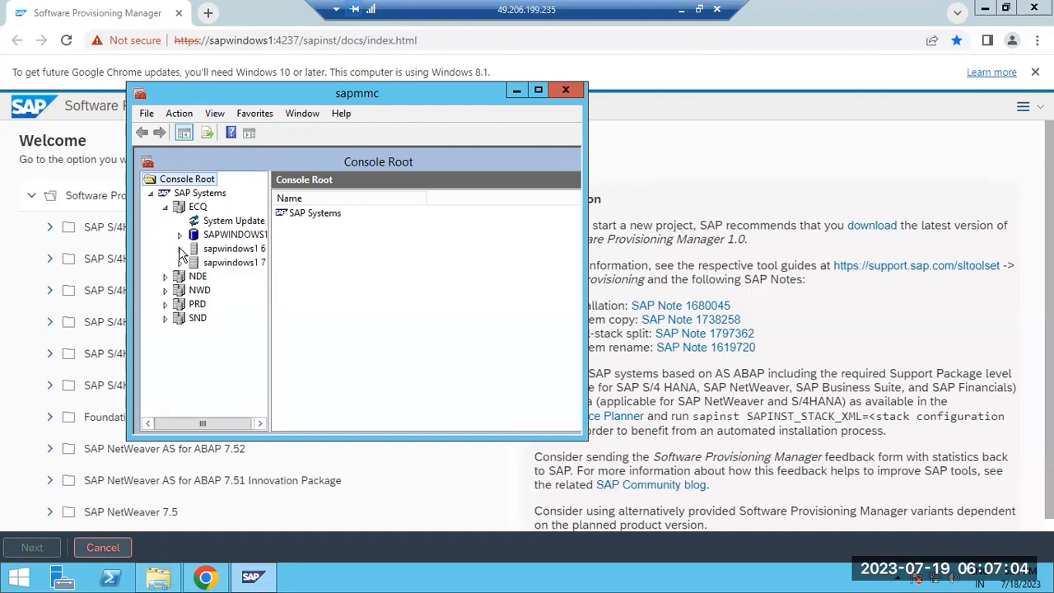
{"action": "left_click", "coordinate": [165, 207]}
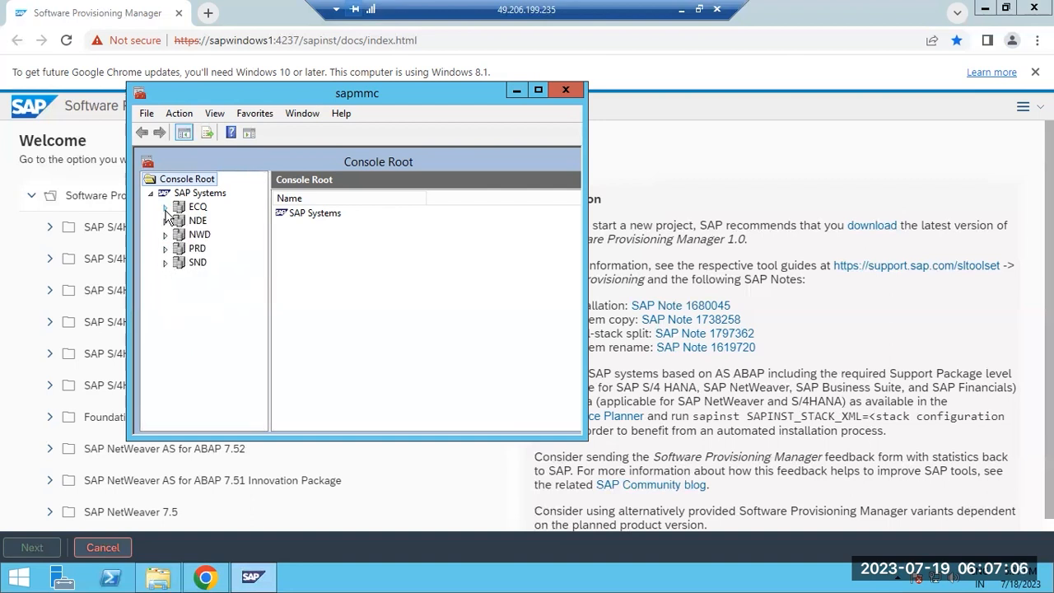
{"action": "left_click", "coordinate": [196, 237]}
{"action": "left_click", "coordinate": [197, 248]}
{"action": "left_click", "coordinate": [199, 236]}
{"action": "left_click", "coordinate": [198, 248]}
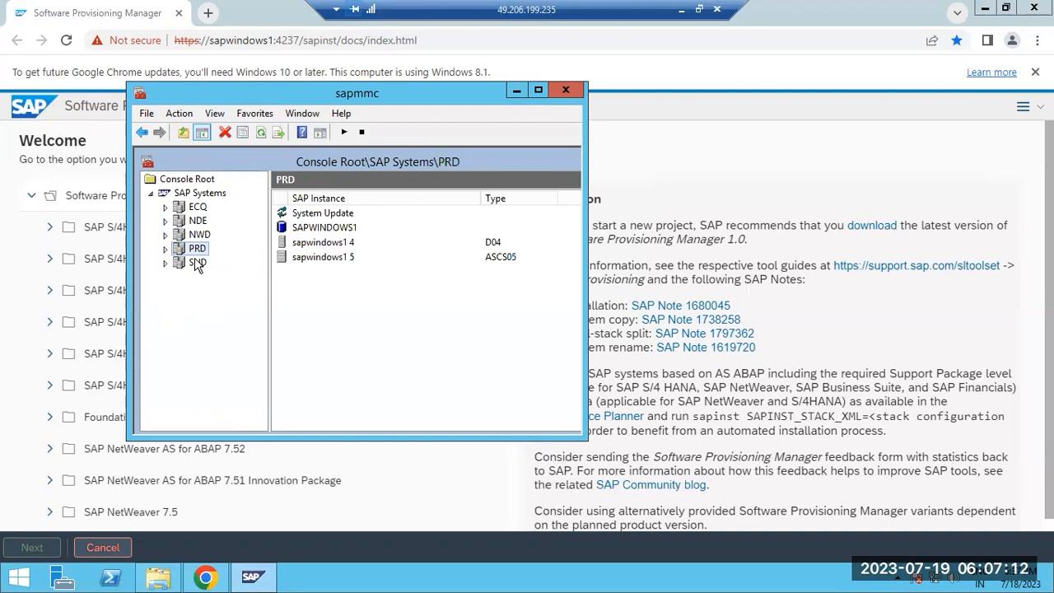
Step: Check the provisioning web page, then return and show NWD's D00 and ASCS01 instances
{"action": "triple_click", "coordinate": [688, 160]}
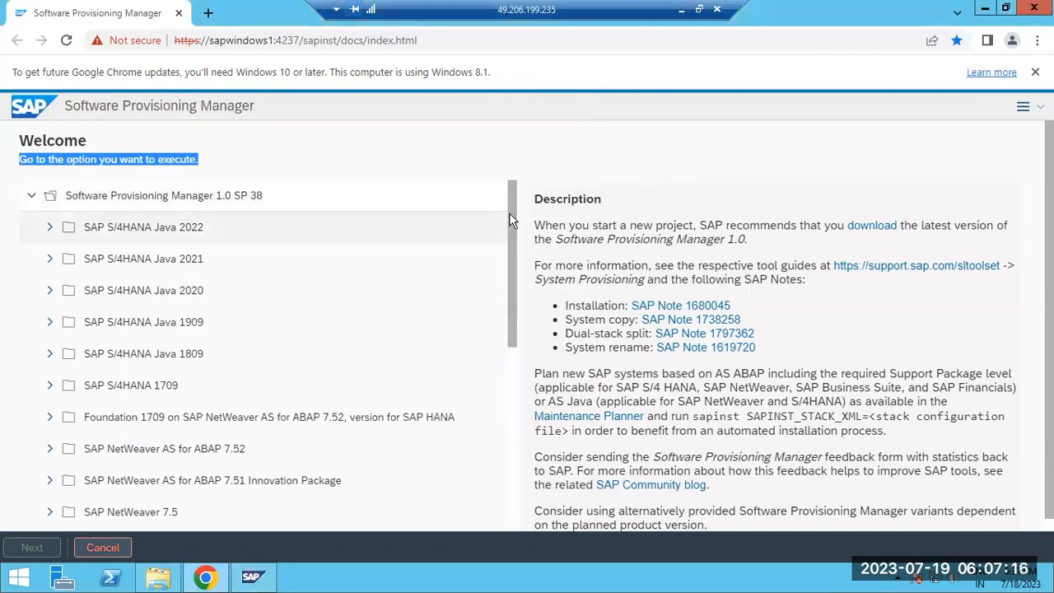
{"action": "left_click", "coordinate": [258, 581]}
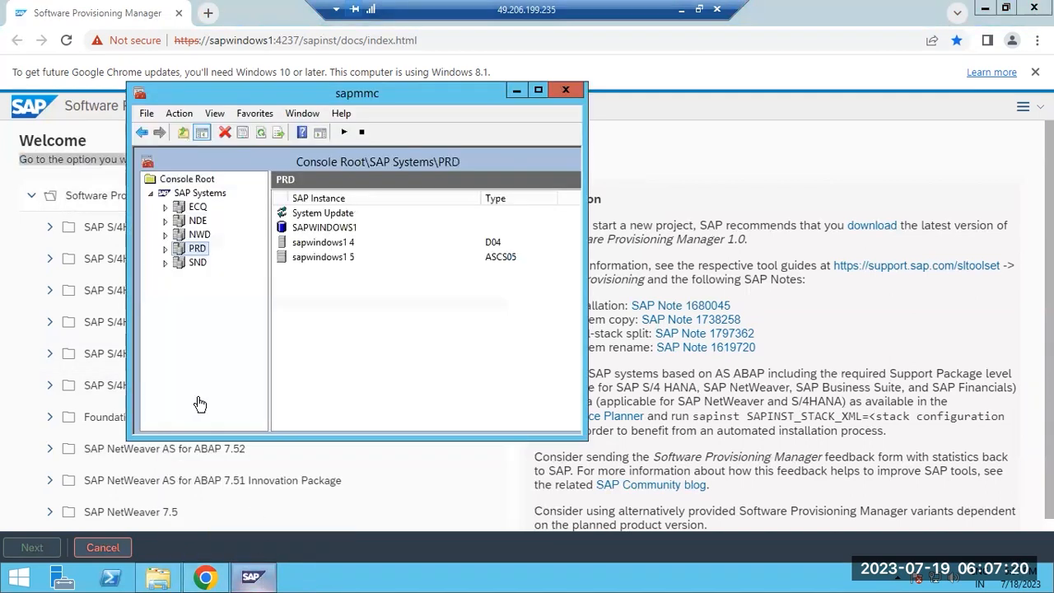
{"action": "left_click", "coordinate": [166, 235]}
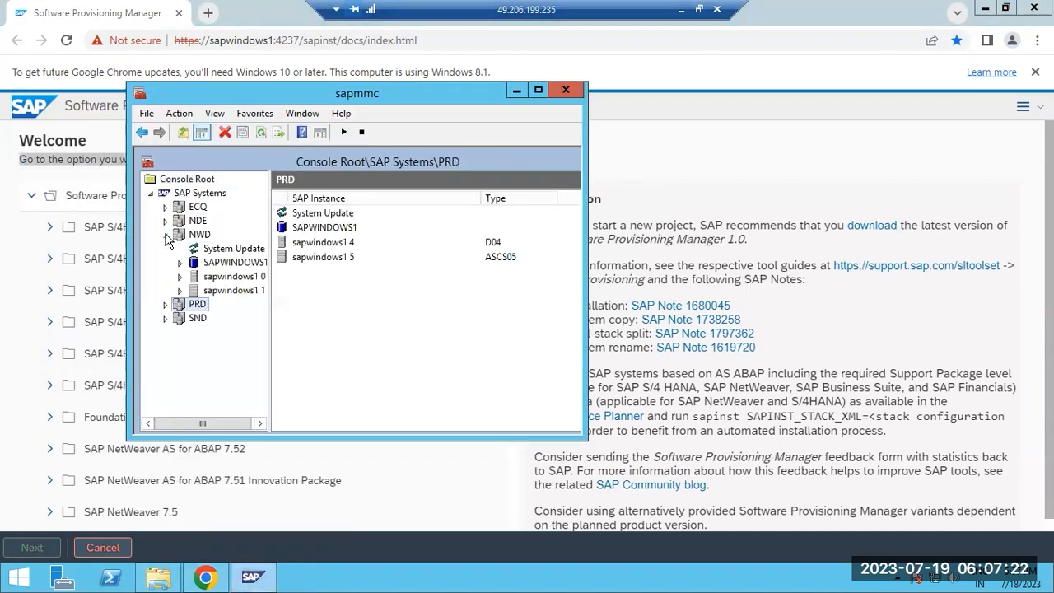
{"action": "left_click", "coordinate": [165, 235]}
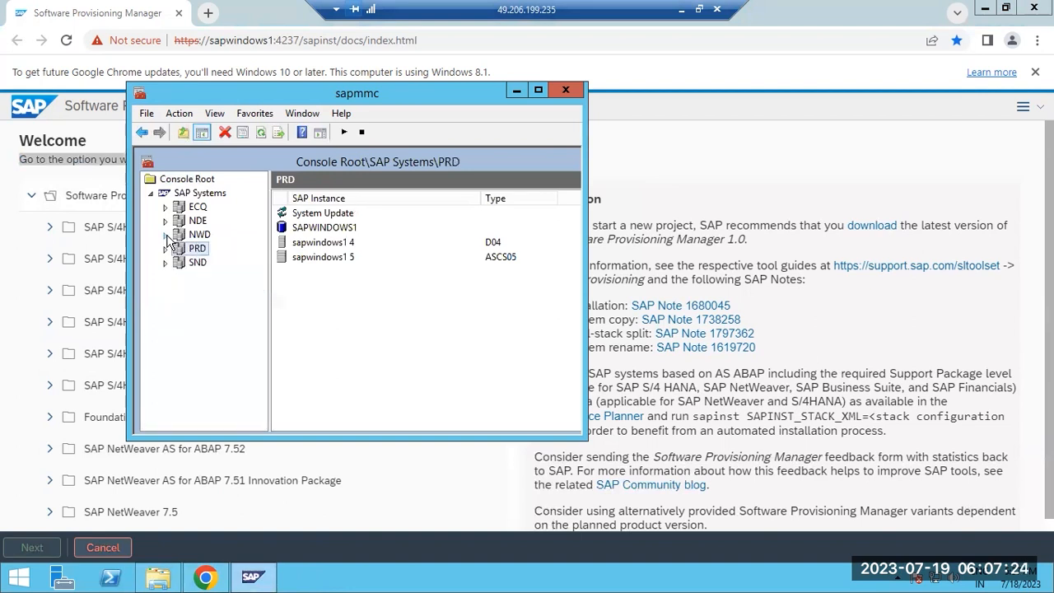
{"action": "left_click", "coordinate": [195, 236]}
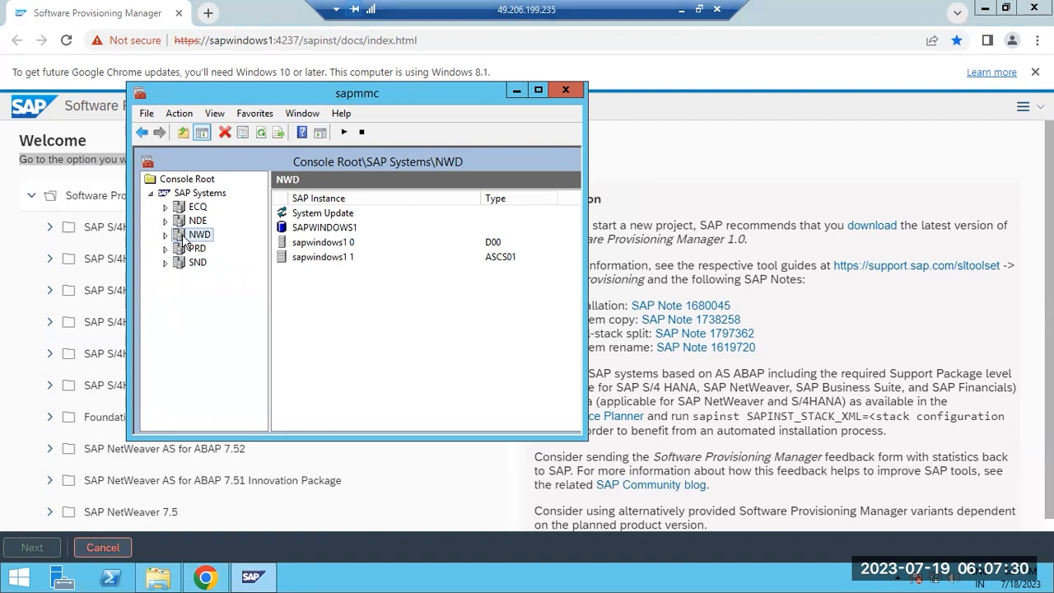
Step: Start the NWD system with a 300-second timeout
{"action": "right_click", "coordinate": [184, 237]}
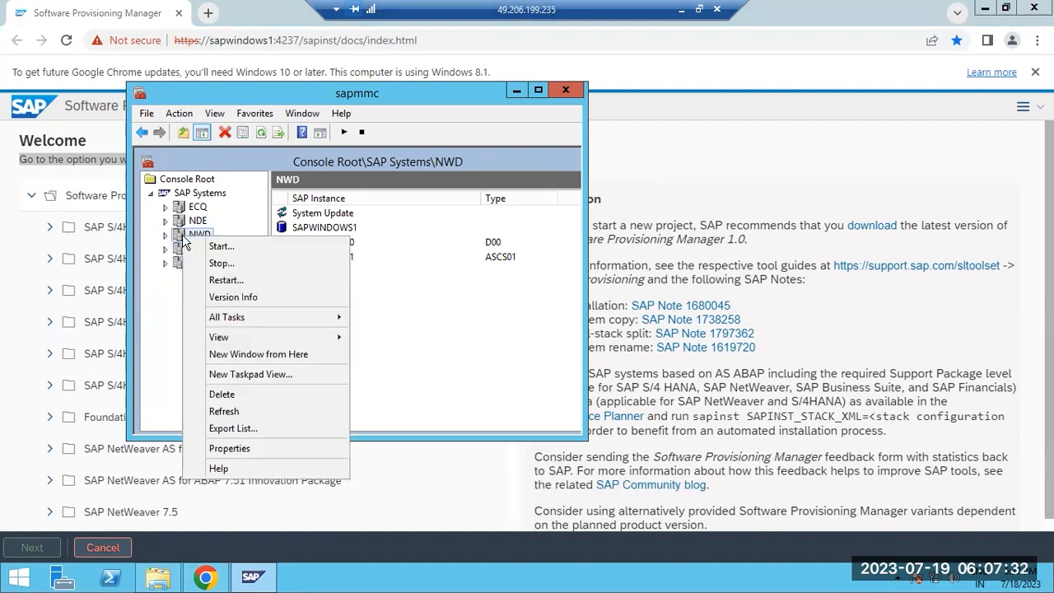
{"action": "left_click", "coordinate": [221, 246]}
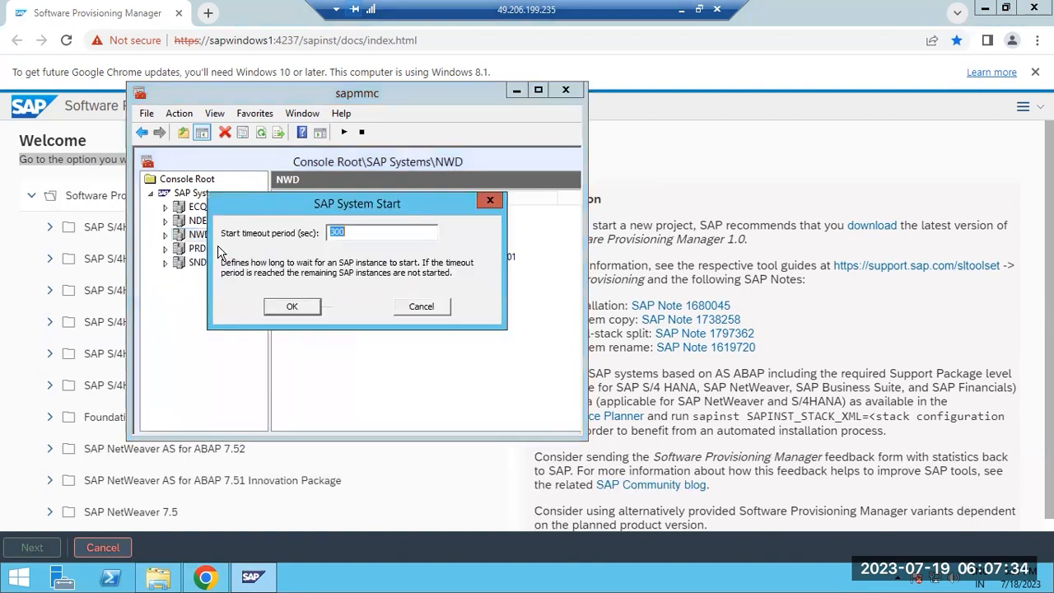
{"action": "left_click", "coordinate": [310, 306]}
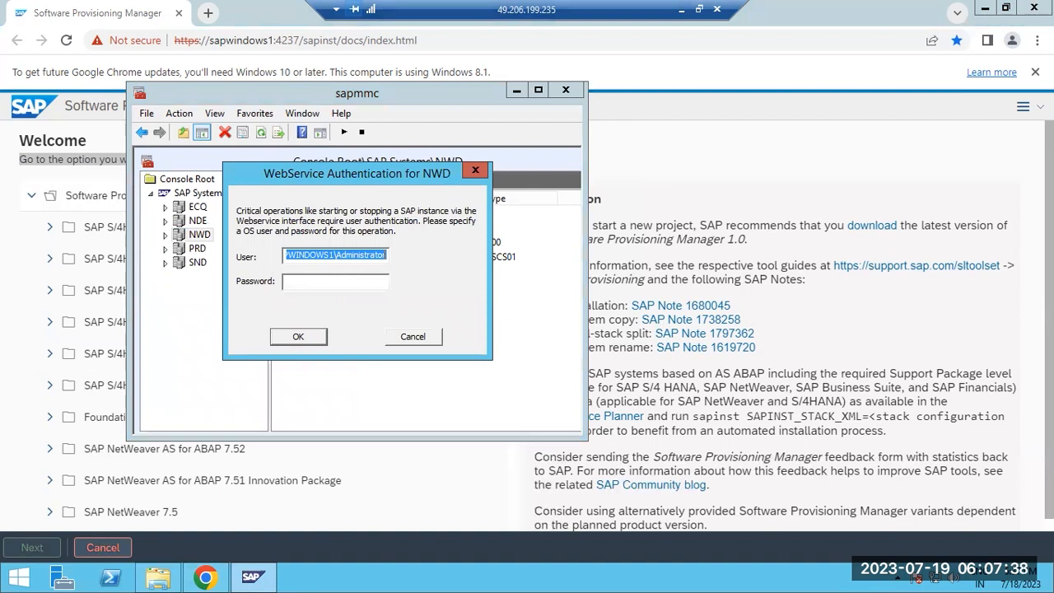
Step: Enter the Administrator user and its password in WebService Authentication and submit
{"action": "type", "text": "nwdadm"}
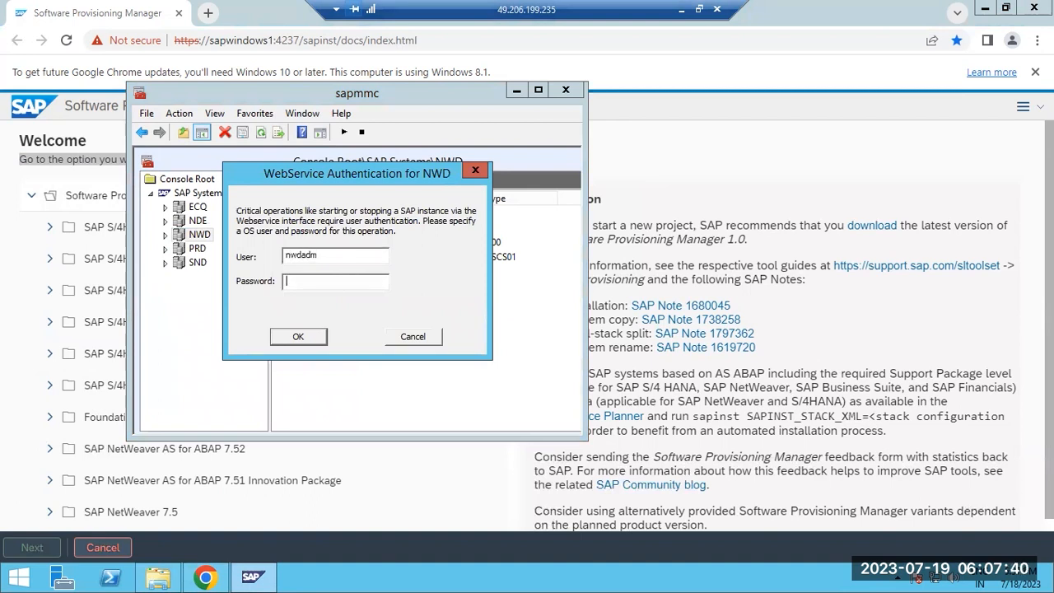
{"action": "type", "text": "*******"}
{"action": "key", "text": "shift+Tab"}
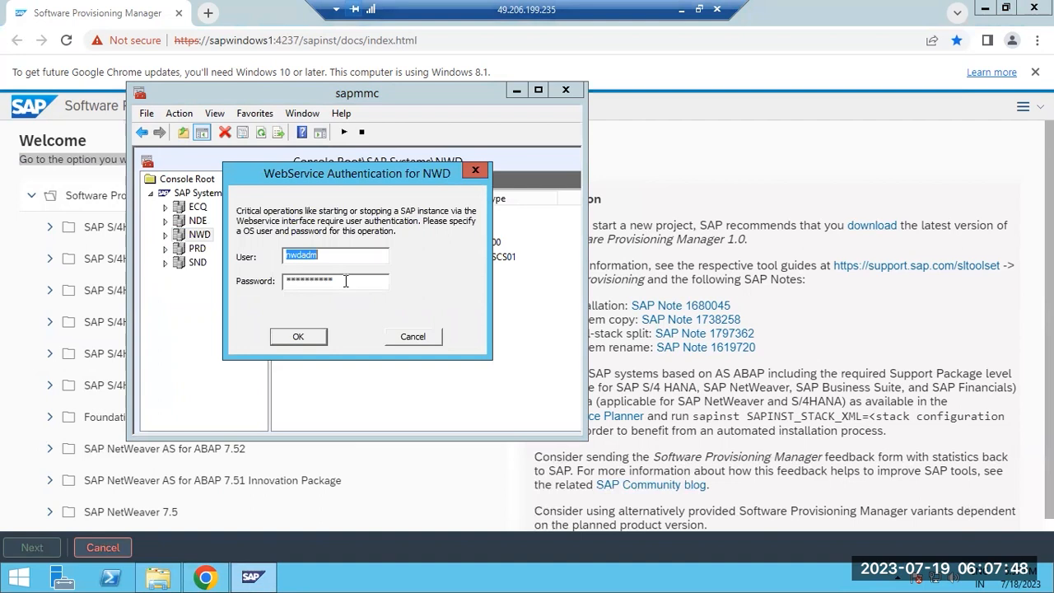
{"action": "left_click", "coordinate": [345, 280]}
{"action": "key", "text": "BackSpace"}
{"action": "key", "text": "BackSpace"}
{"action": "key", "text": "BackSpace"}
{"action": "key", "text": "BackSpace"}
{"action": "key", "text": "BackSpace"}
{"action": "key", "text": "BackSpace"}
{"action": "key", "text": "BackSpace"}
{"action": "key", "text": "BackSpace"}
{"action": "key", "text": "BackSpace"}
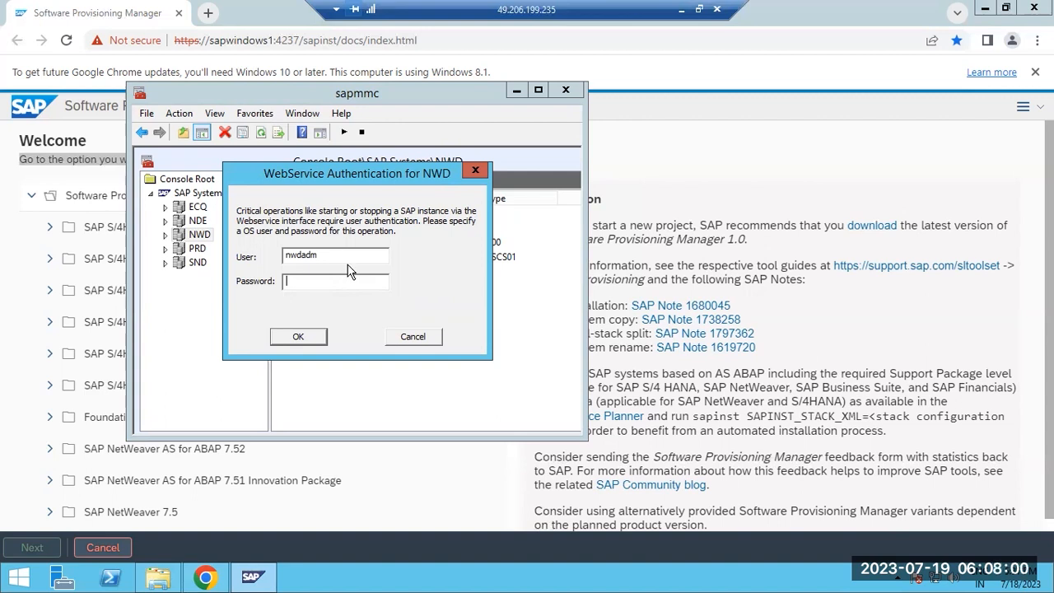
{"action": "key", "text": "BackSpace"}
{"action": "key", "text": "BackSpace"}
{"action": "key", "text": "BackSpace"}
{"action": "key", "text": "BackSpace"}
{"action": "key", "text": "BackSpace"}
{"action": "key", "text": "BackSpace"}
{"action": "type", "text": "Administrator*****"}
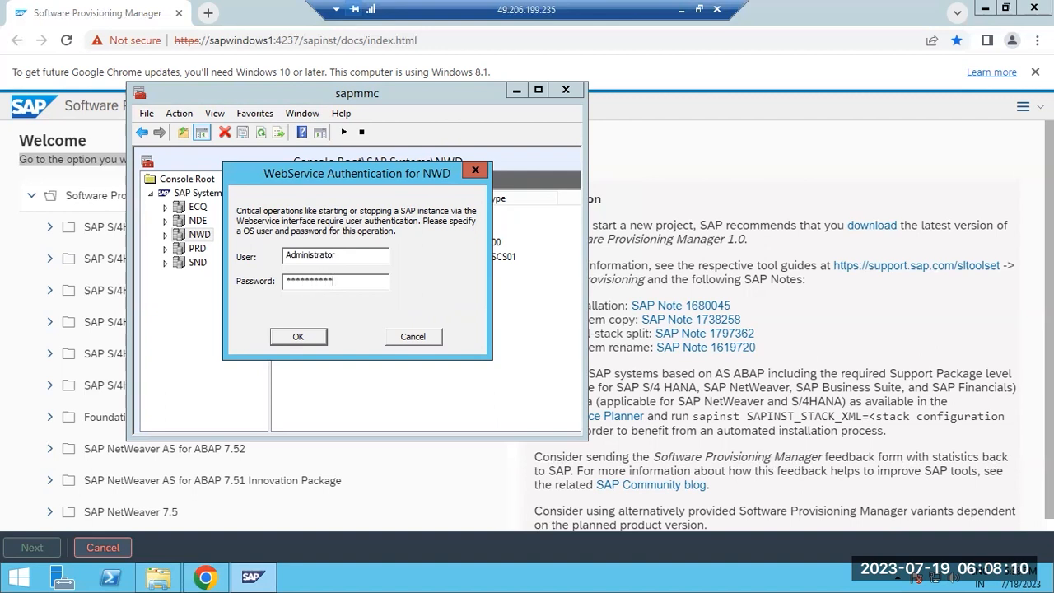
{"action": "key", "text": "Return"}
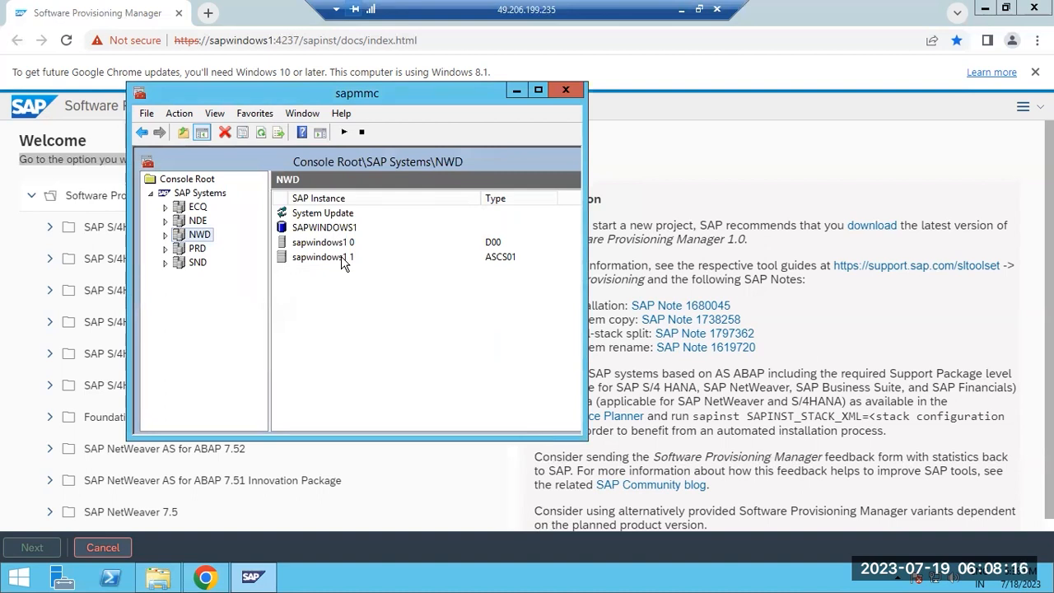
Step: Refresh the process lists of NWD's sapwindows1 1 and sapwindows1 0 instances
{"action": "left_click", "coordinate": [166, 235]}
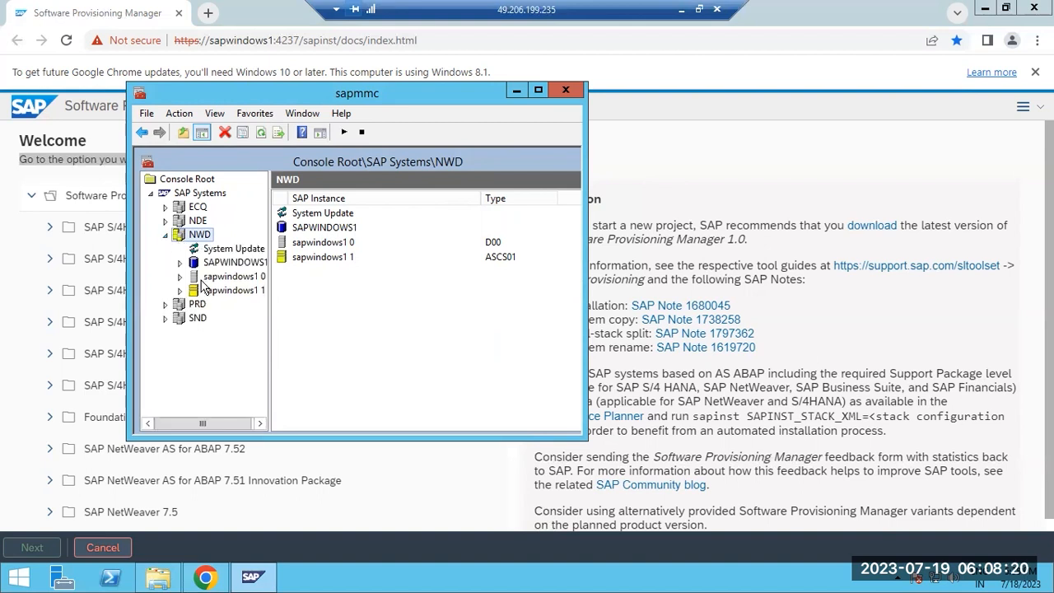
{"action": "left_click", "coordinate": [179, 291]}
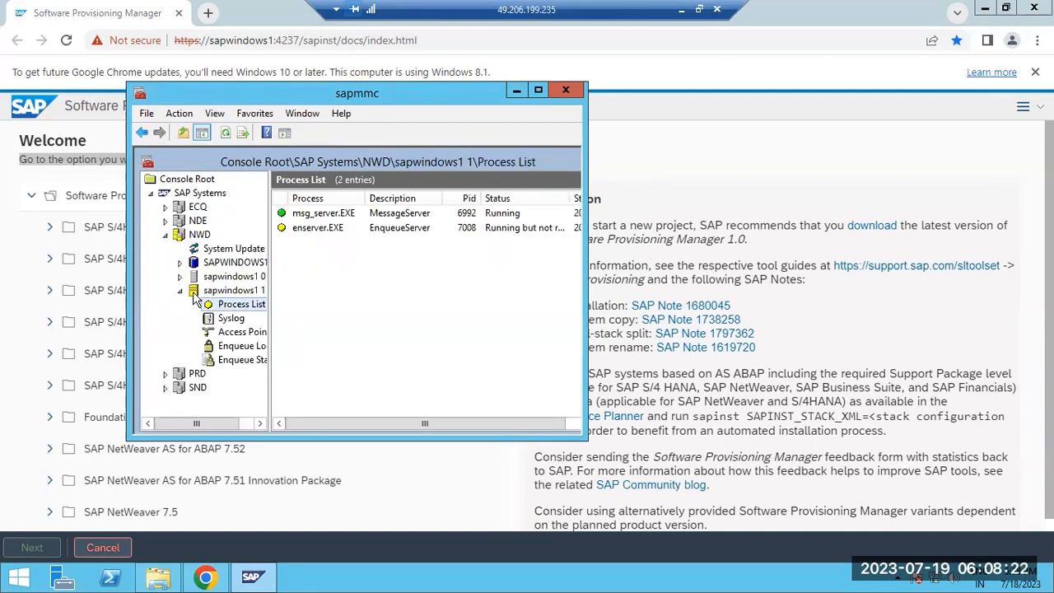
{"action": "left_click", "coordinate": [225, 132]}
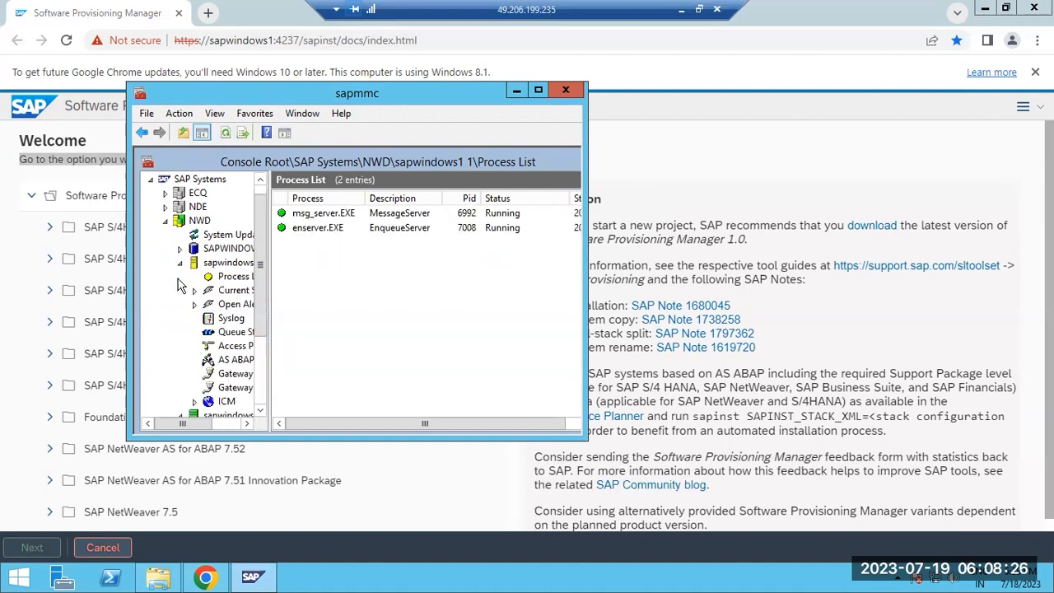
{"action": "left_click", "coordinate": [210, 280]}
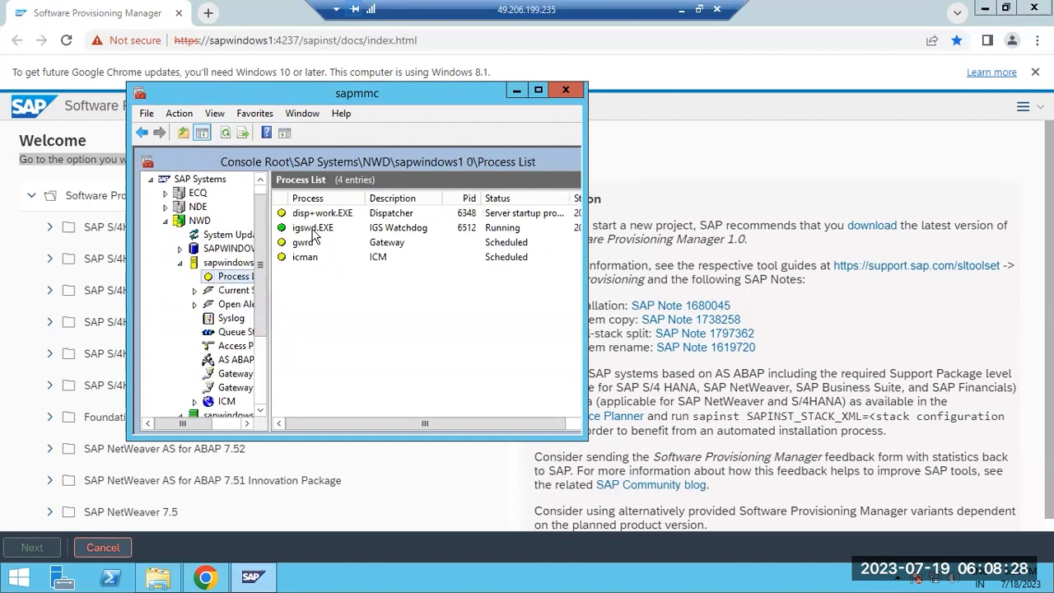
{"action": "left_click", "coordinate": [225, 133]}
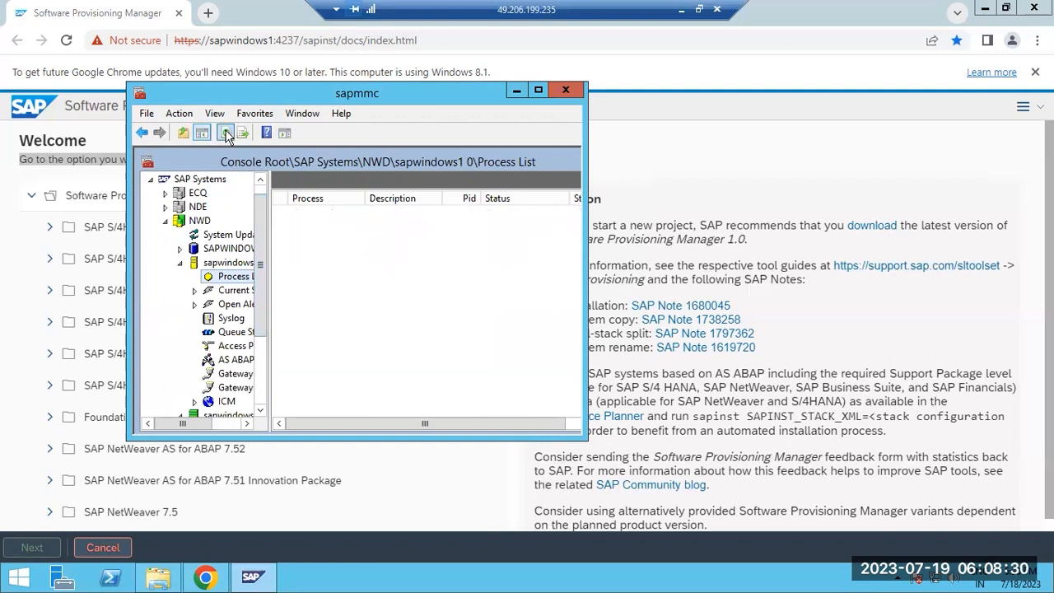
{"action": "left_click", "coordinate": [179, 262]}
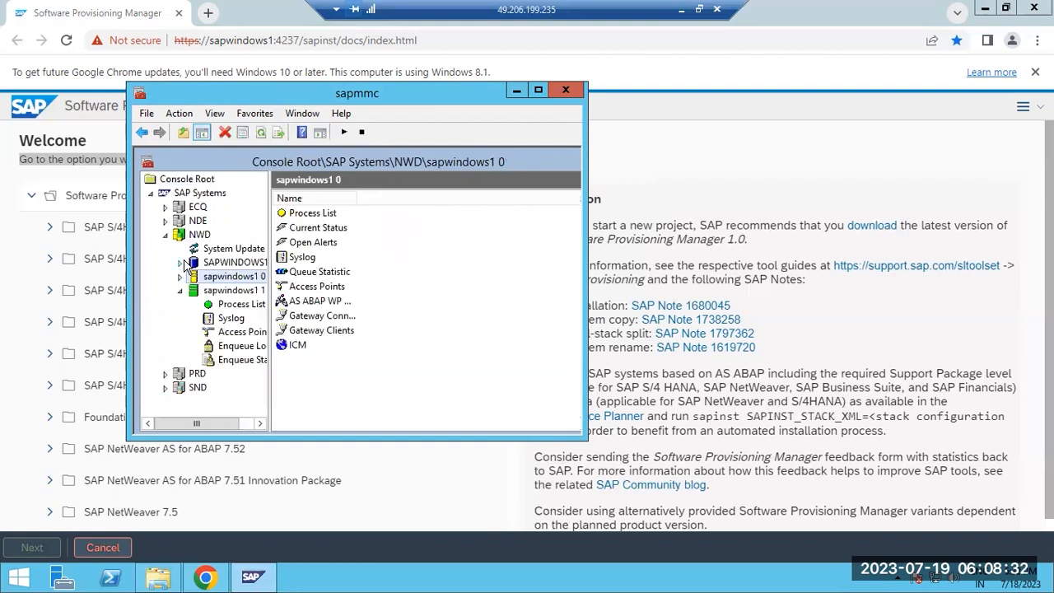
Step: Expand PRD and show its D04 and ASCS05 instances
{"action": "left_click", "coordinate": [165, 373]}
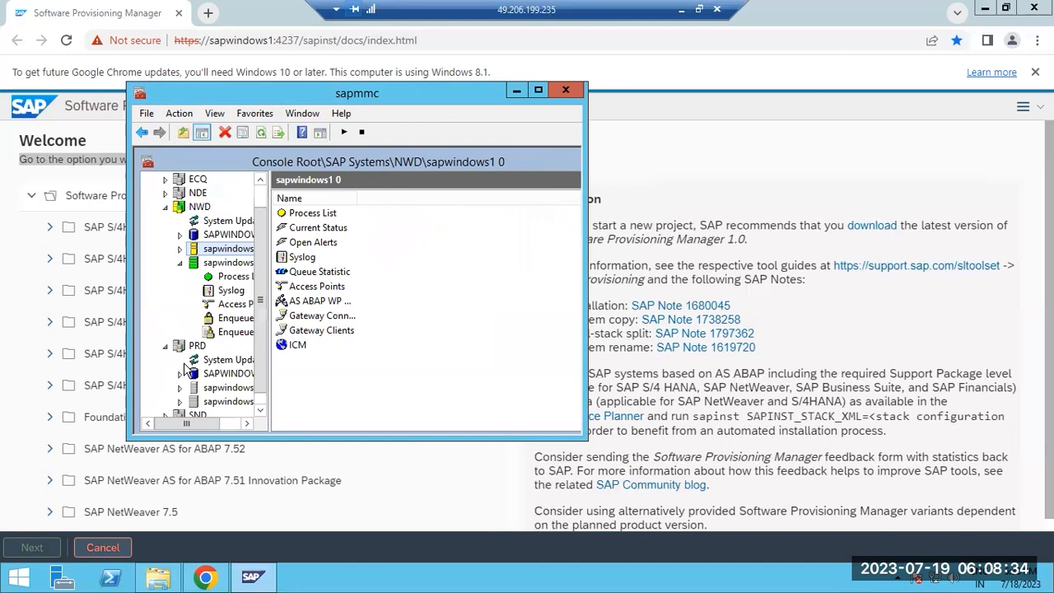
{"action": "left_click", "coordinate": [188, 348]}
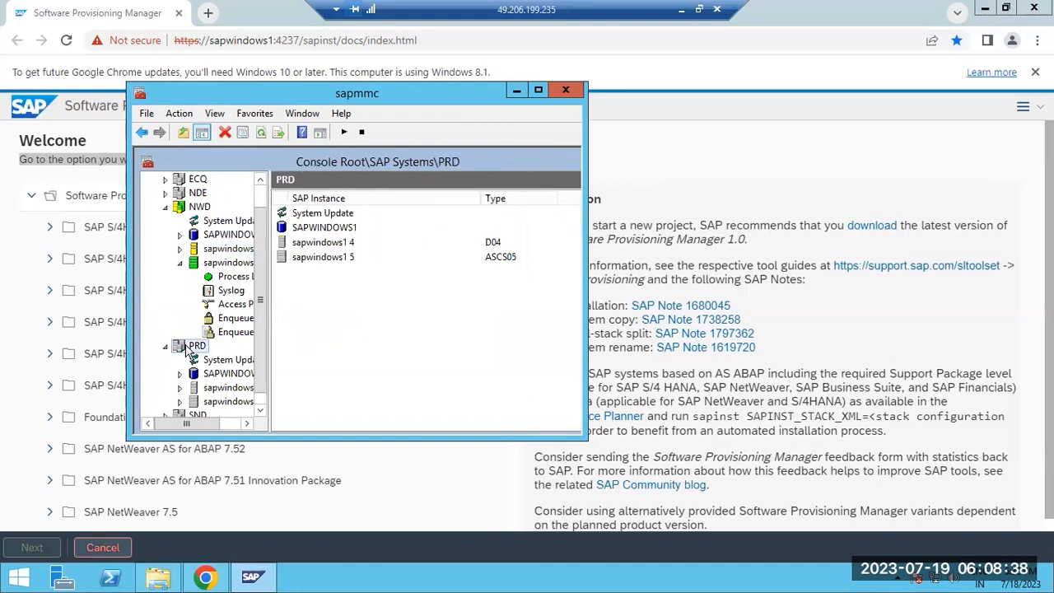
{"action": "scroll", "coordinate": [190, 349], "scroll_direction": "down", "scroll_amount": 1}
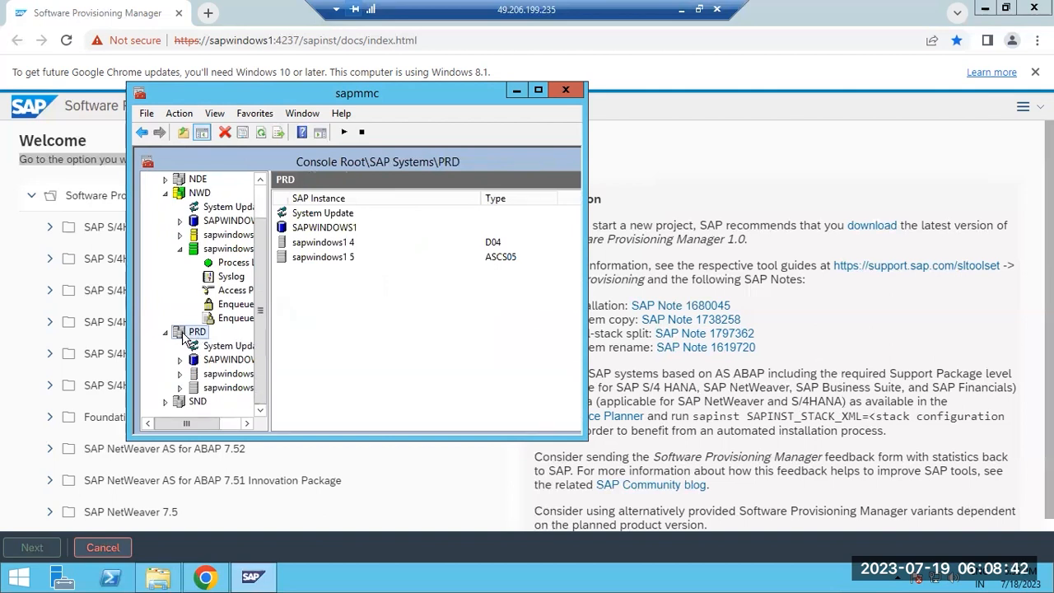
Step: Cancel the SAP System Start dialog for PRD and switch to File Explorer's SWPM folder
{"action": "right_click", "coordinate": [186, 332]}
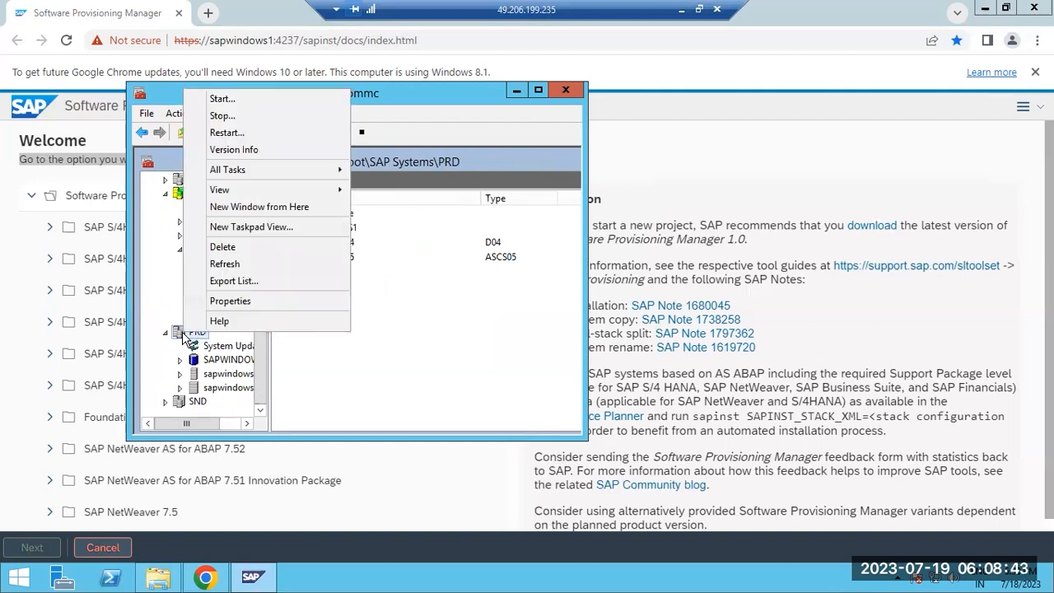
{"action": "left_click", "coordinate": [223, 100]}
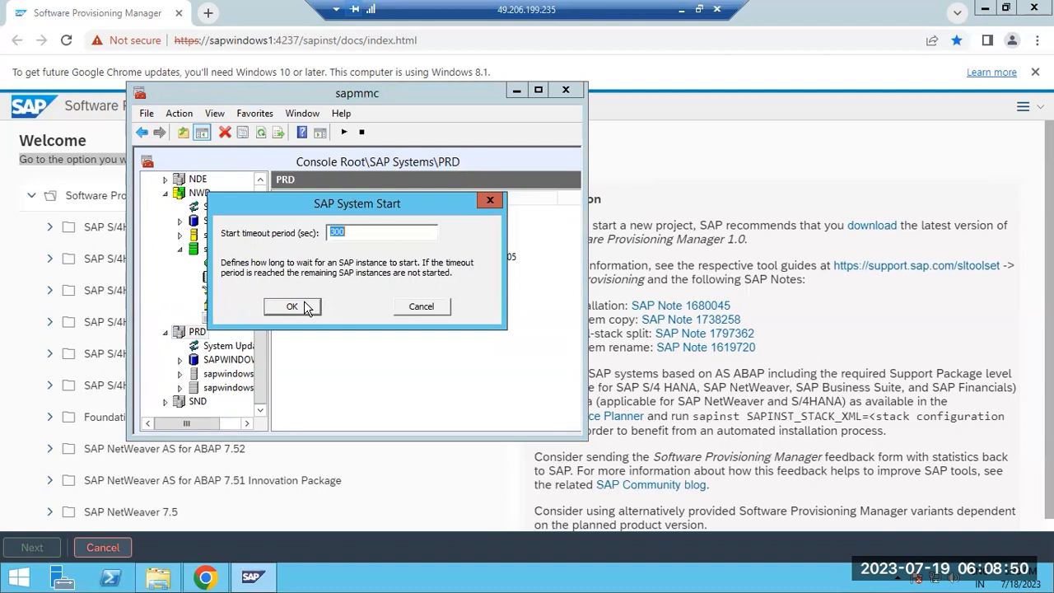
{"action": "left_click", "coordinate": [427, 306]}
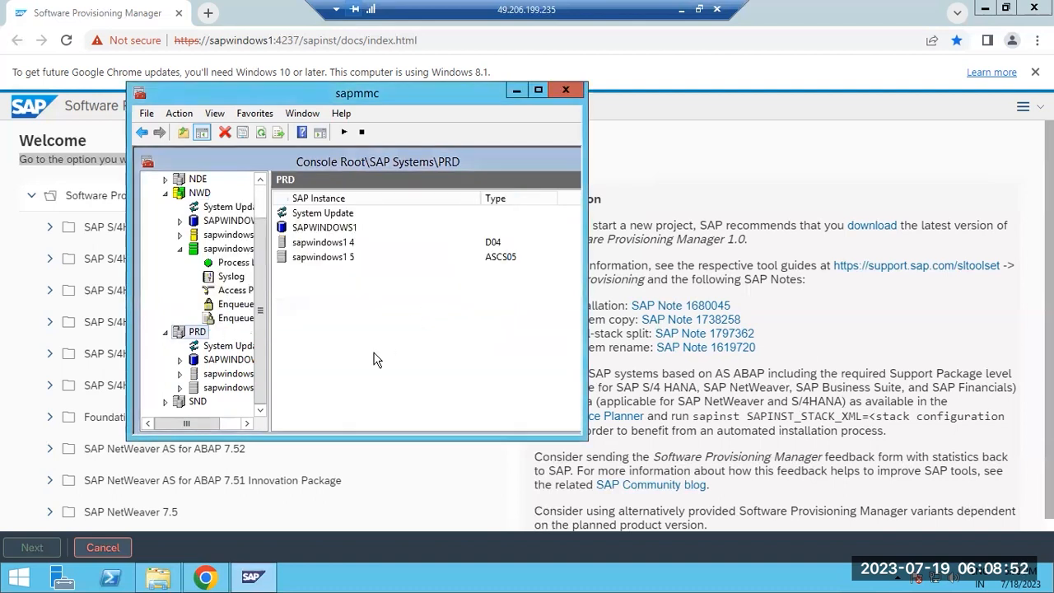
{"action": "left_click", "coordinate": [175, 568]}
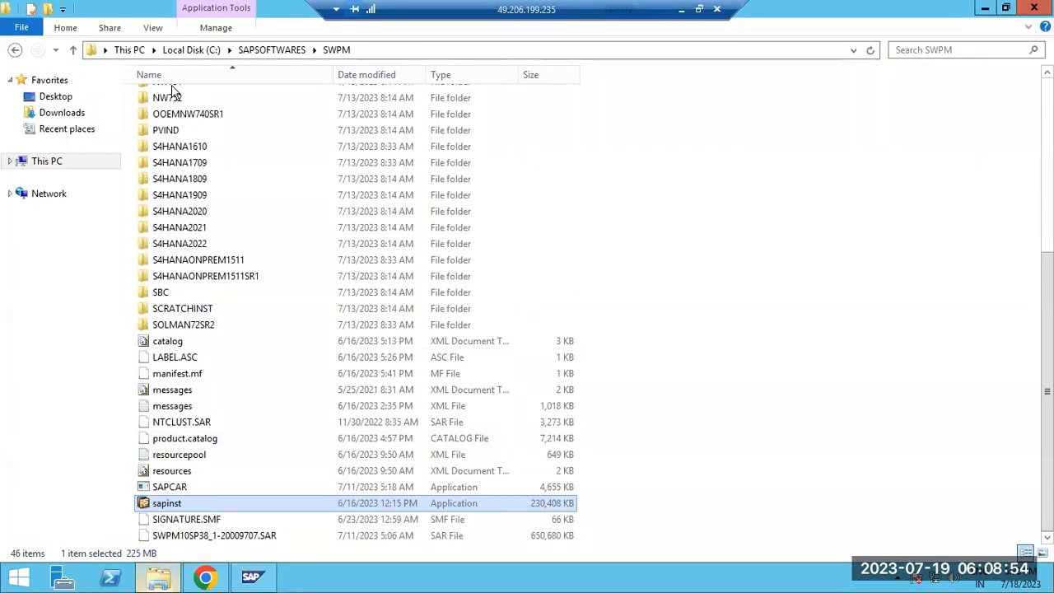
Step: Browse to C:\usr\sap\PRD\SYS\profile and open the PRD_D04_sapwindows1 profile
{"action": "left_click", "coordinate": [191, 49]}
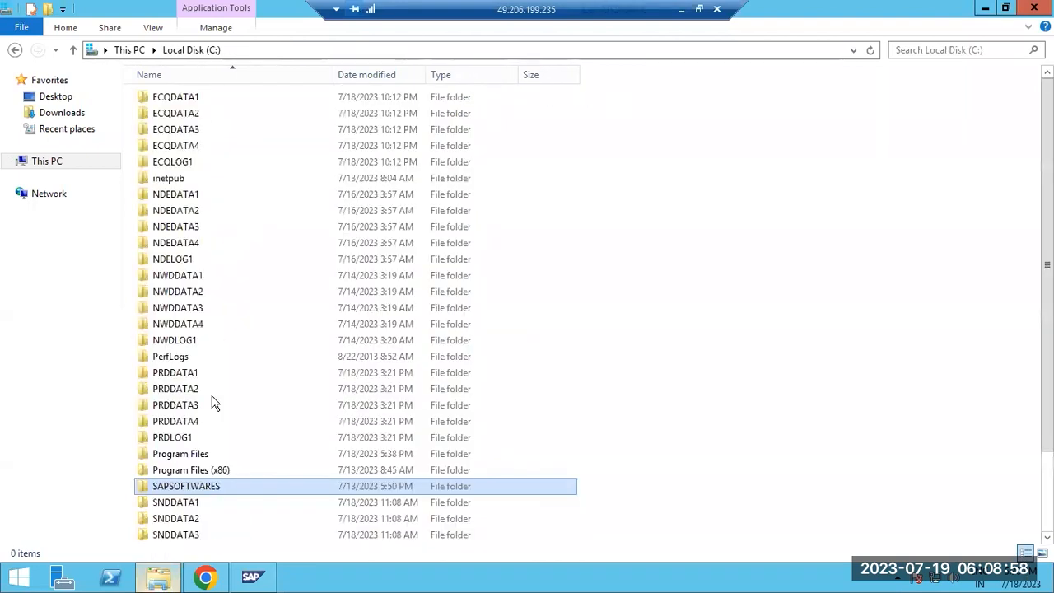
{"action": "left_click", "coordinate": [182, 393]}
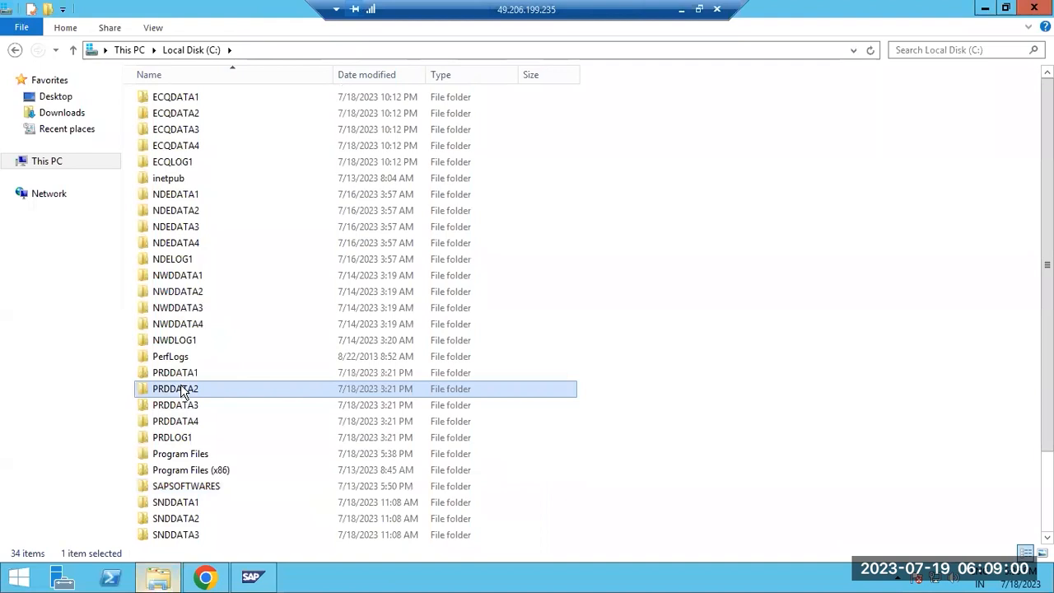
{"action": "scroll", "coordinate": [182, 392], "scroll_direction": "down", "scroll_amount": 2}
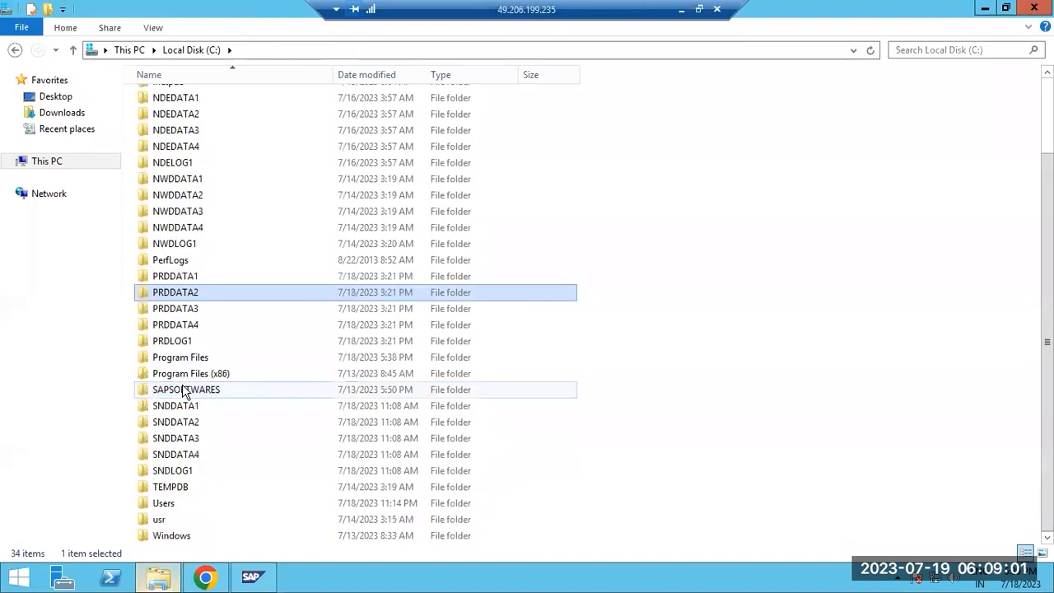
{"action": "left_click", "coordinate": [172, 522]}
{"action": "double_click", "coordinate": [172, 521]}
{"action": "left_click", "coordinate": [172, 101]}
{"action": "double_click", "coordinate": [172, 101]}
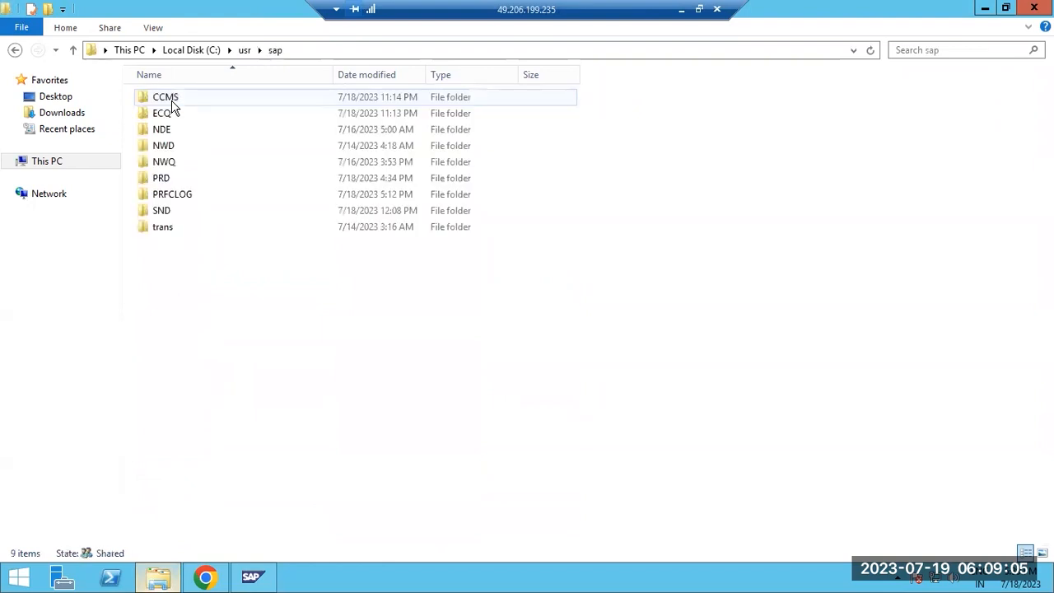
{"action": "left_click", "coordinate": [168, 231]}
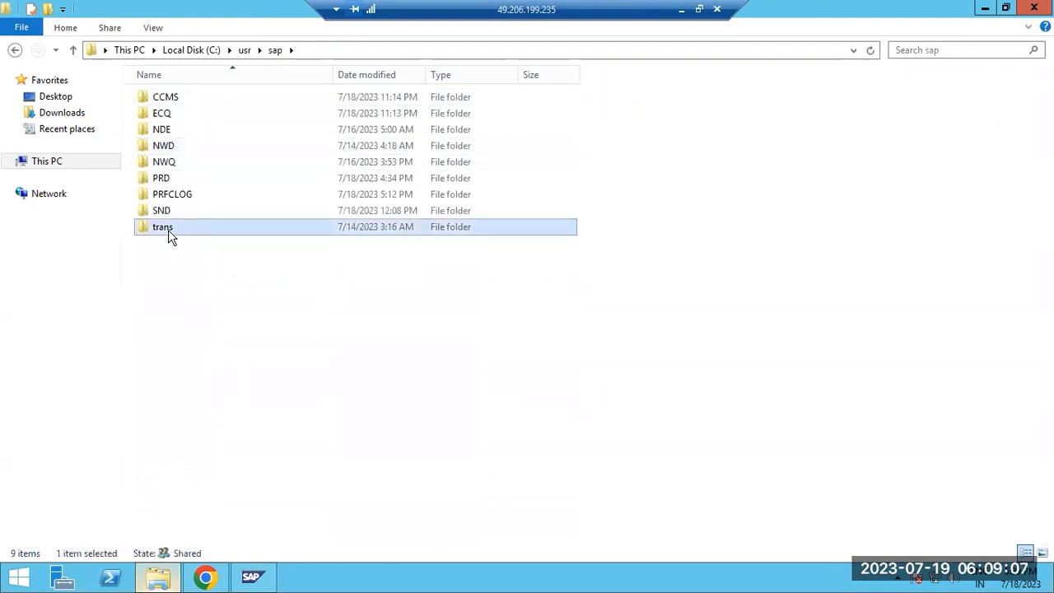
{"action": "double_click", "coordinate": [161, 178]}
{"action": "double_click", "coordinate": [160, 131]}
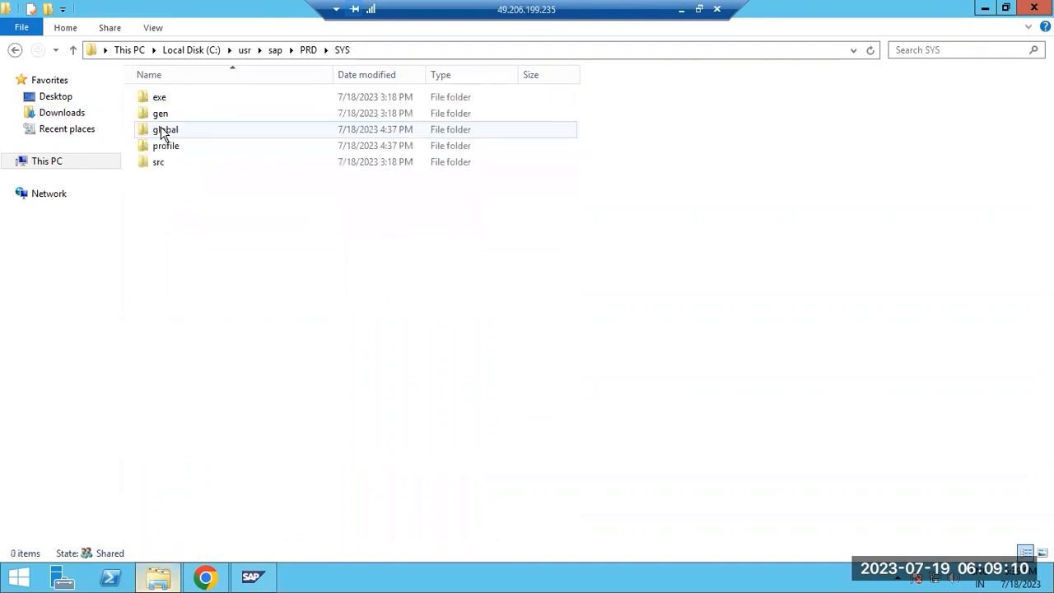
{"action": "left_click", "coordinate": [168, 146]}
{"action": "double_click", "coordinate": [169, 146]}
{"action": "double_click", "coordinate": [170, 146]}
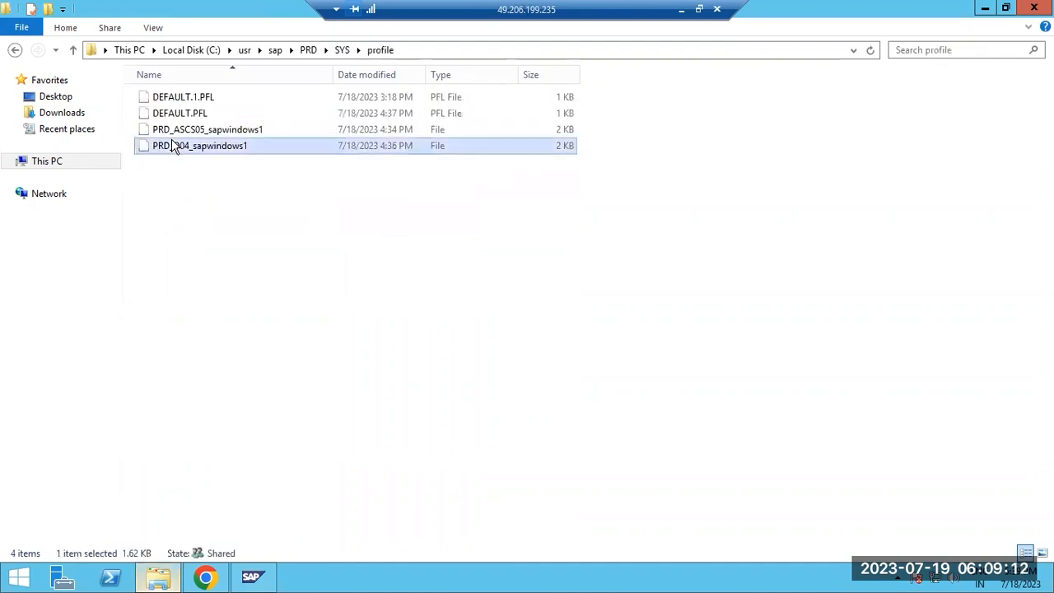
Step: Open the D04 profile in Notepad, change rdisp/wp_no_dia from 10 to 14, save and close
{"action": "left_click", "coordinate": [400, 411]}
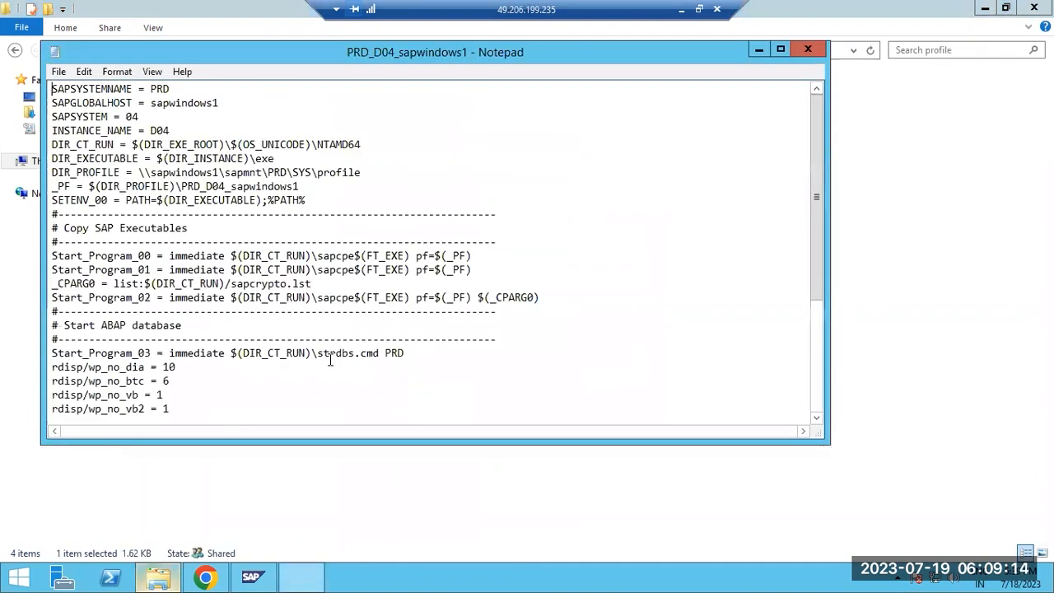
{"action": "scroll", "coordinate": [223, 371], "scroll_direction": "down", "scroll_amount": 1}
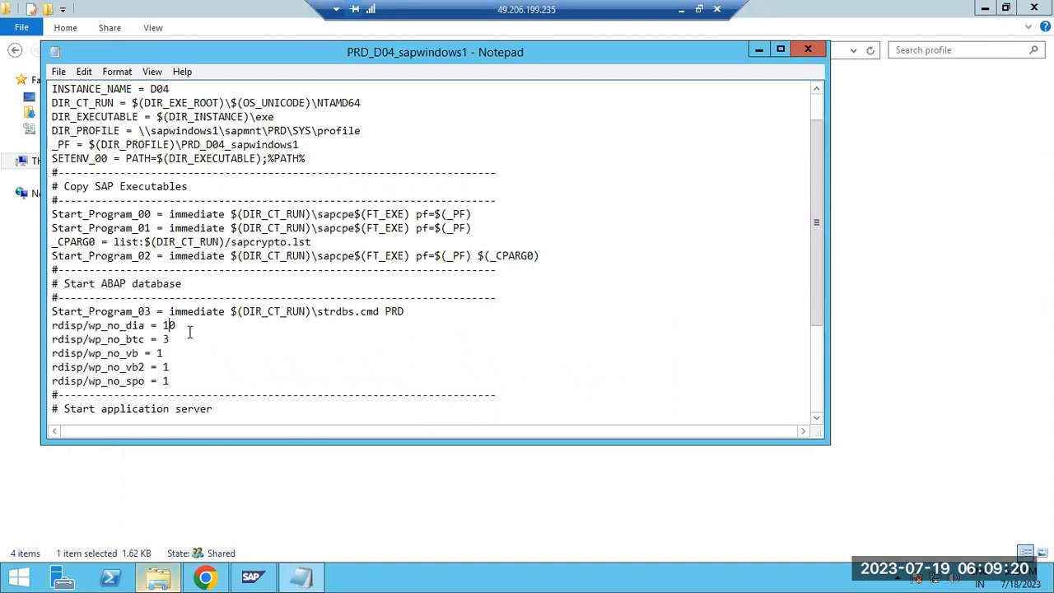
{"action": "key", "text": "BackSpace"}
{"action": "type", "text": "4"}
{"action": "key", "text": "alt+F4"}
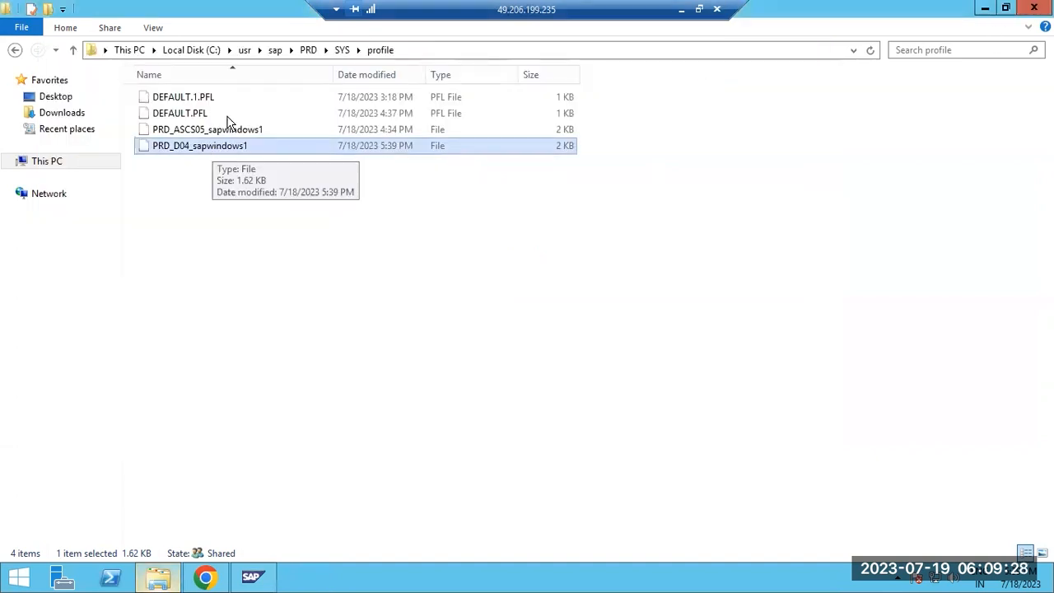
Step: Close Explorer and start the PRD system with the 300-second timeout
{"action": "left_click", "coordinate": [1034, 7]}
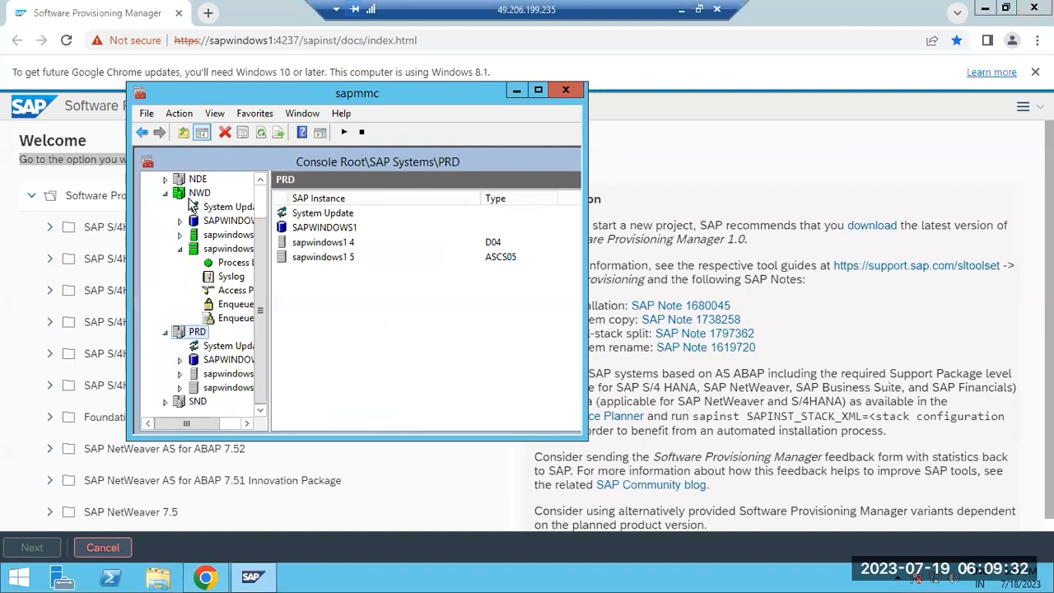
{"action": "right_click", "coordinate": [181, 332]}
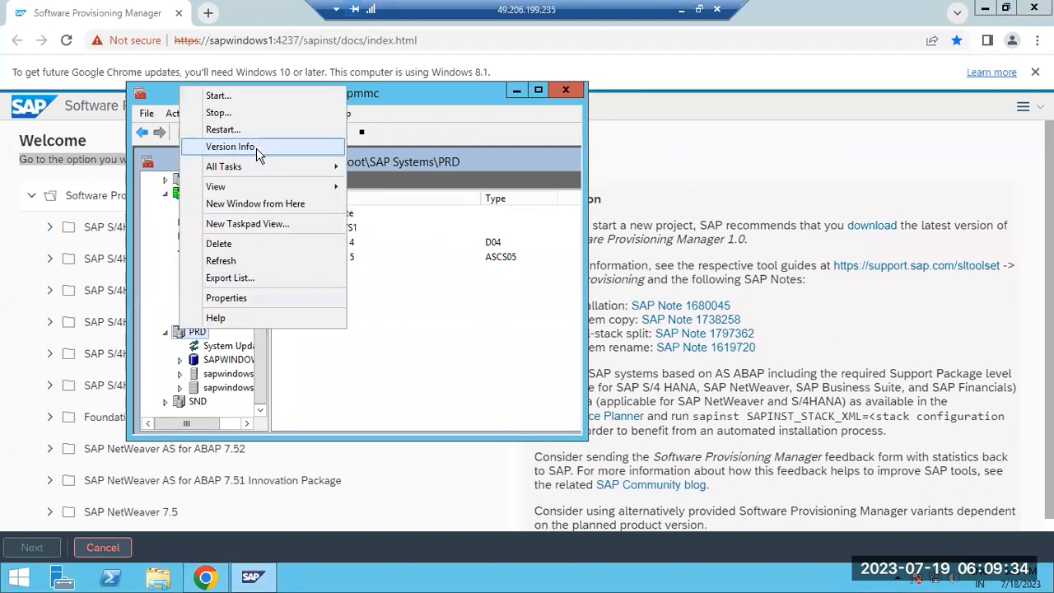
{"action": "mouse_move", "coordinate": [340, 170]}
{"action": "left_click", "coordinate": [392, 169]}
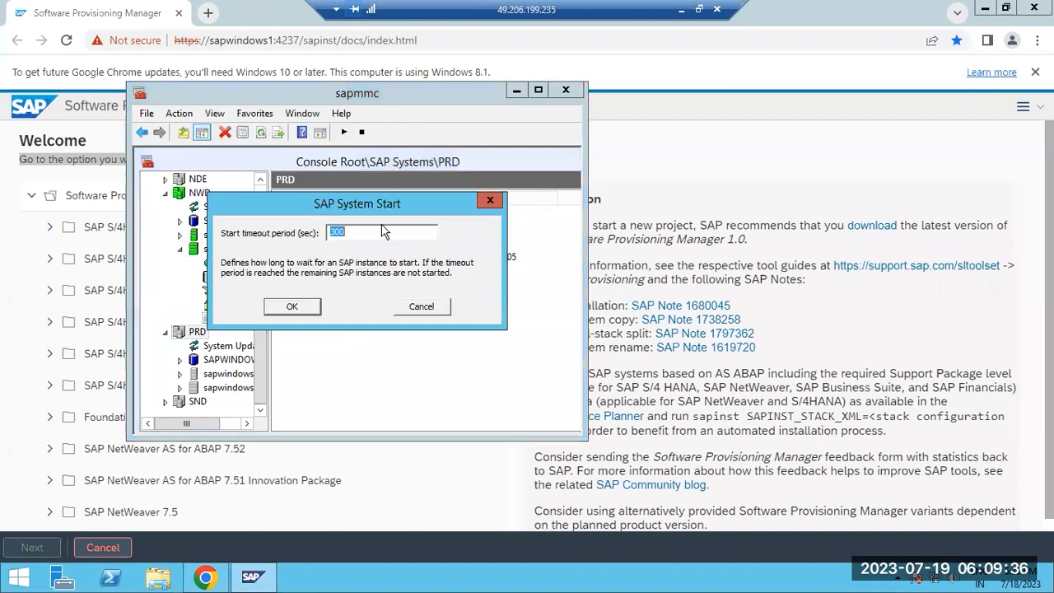
{"action": "left_click", "coordinate": [293, 307]}
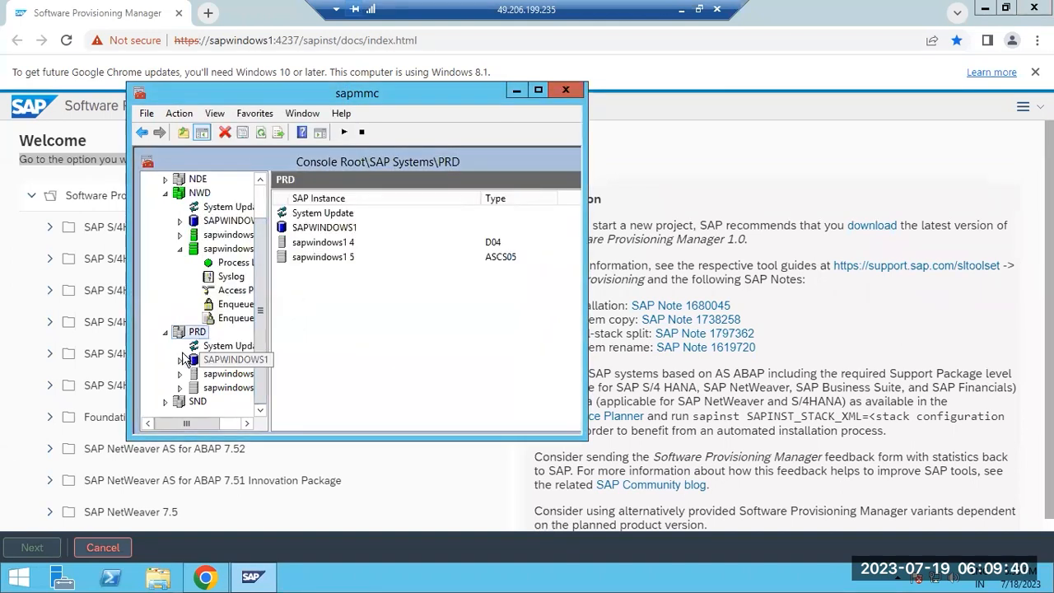
{"action": "left_click", "coordinate": [165, 332]}
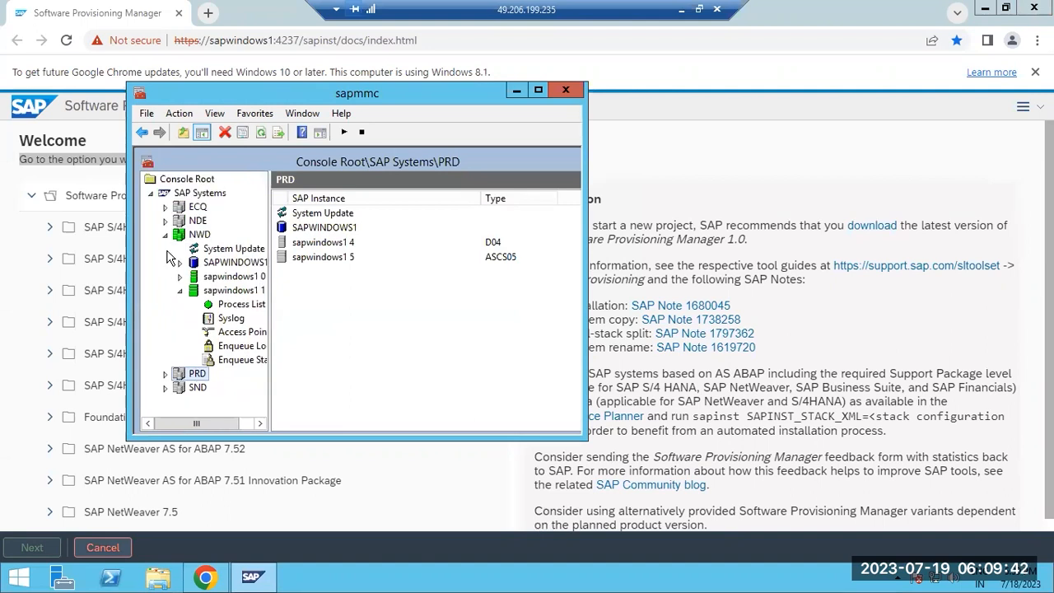
{"action": "left_click", "coordinate": [178, 293]}
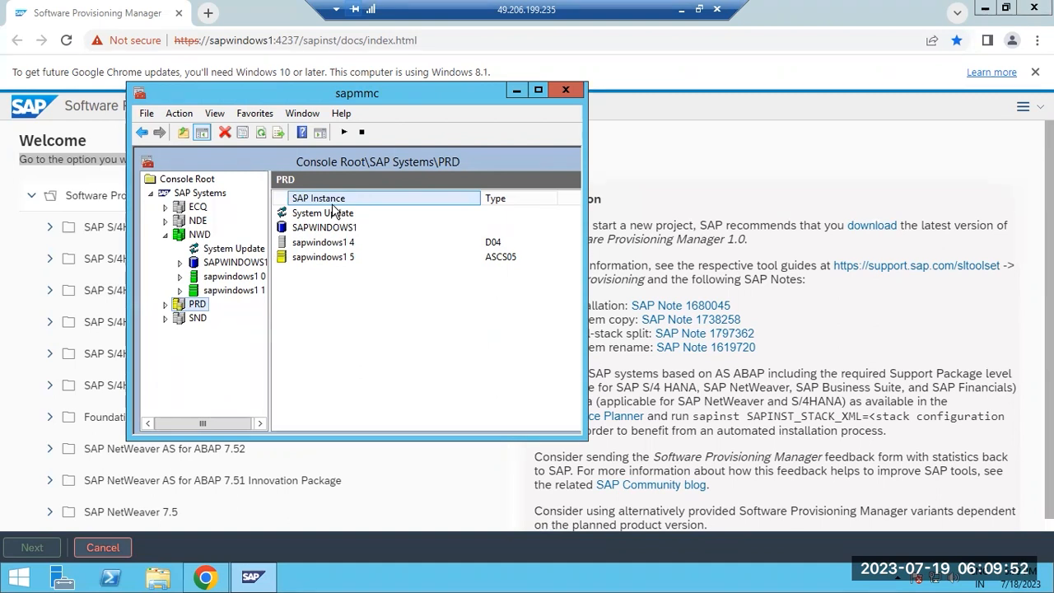
Step: Maximize the console, refresh the sapwindows1 4 process list, then minimize the console
{"action": "left_click", "coordinate": [537, 90]}
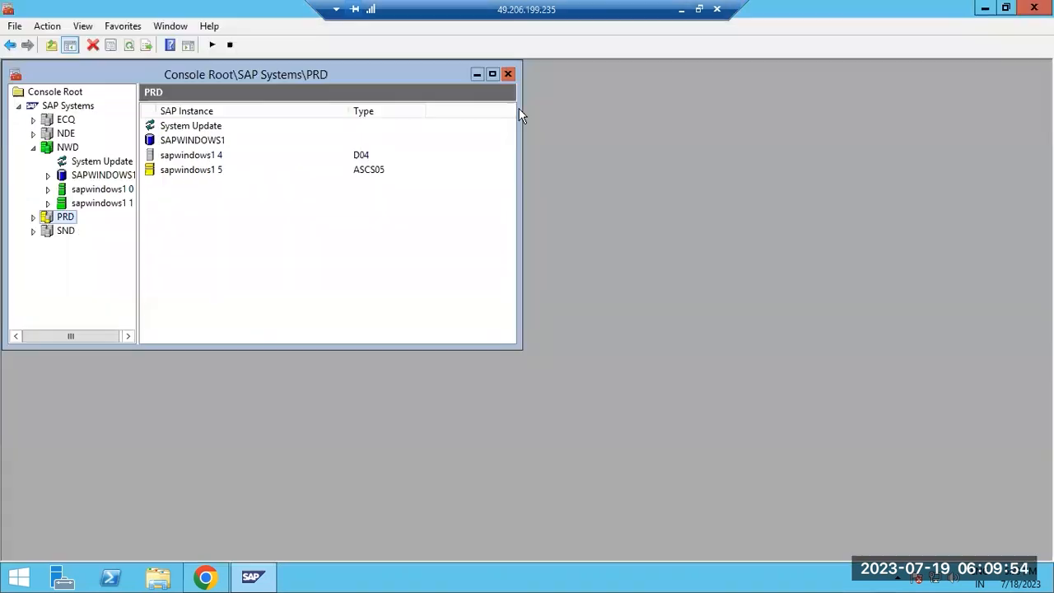
{"action": "left_click", "coordinate": [34, 218]}
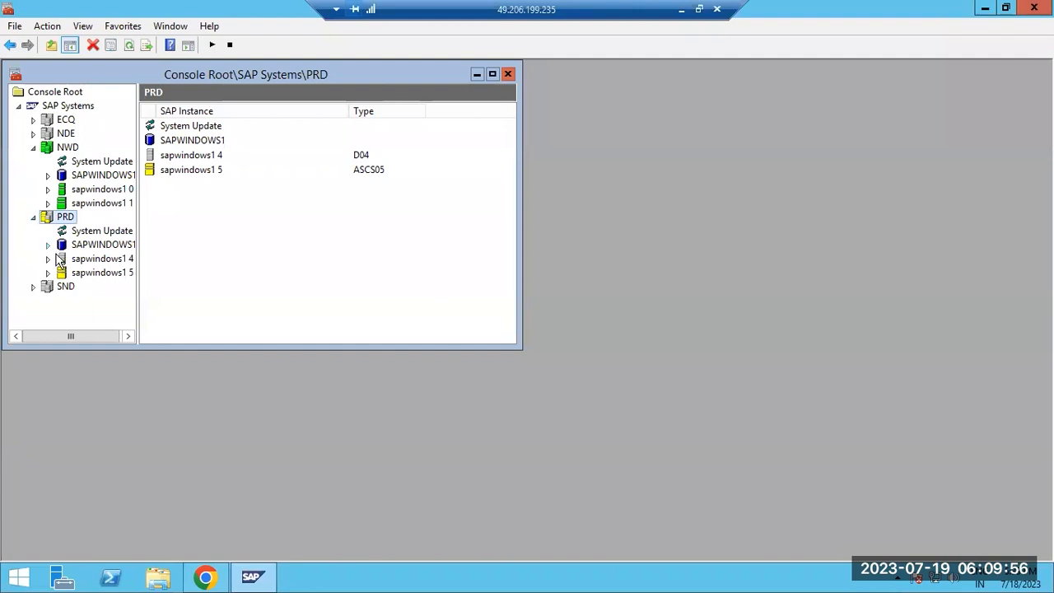
{"action": "left_click", "coordinate": [47, 273]}
{"action": "left_click", "coordinate": [48, 231]}
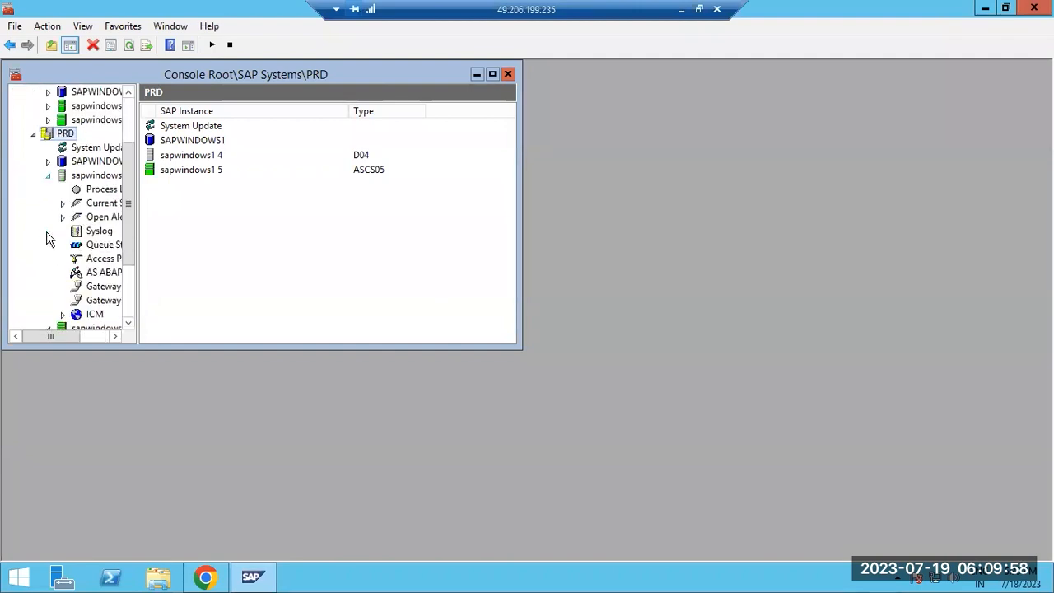
{"action": "left_click", "coordinate": [105, 191]}
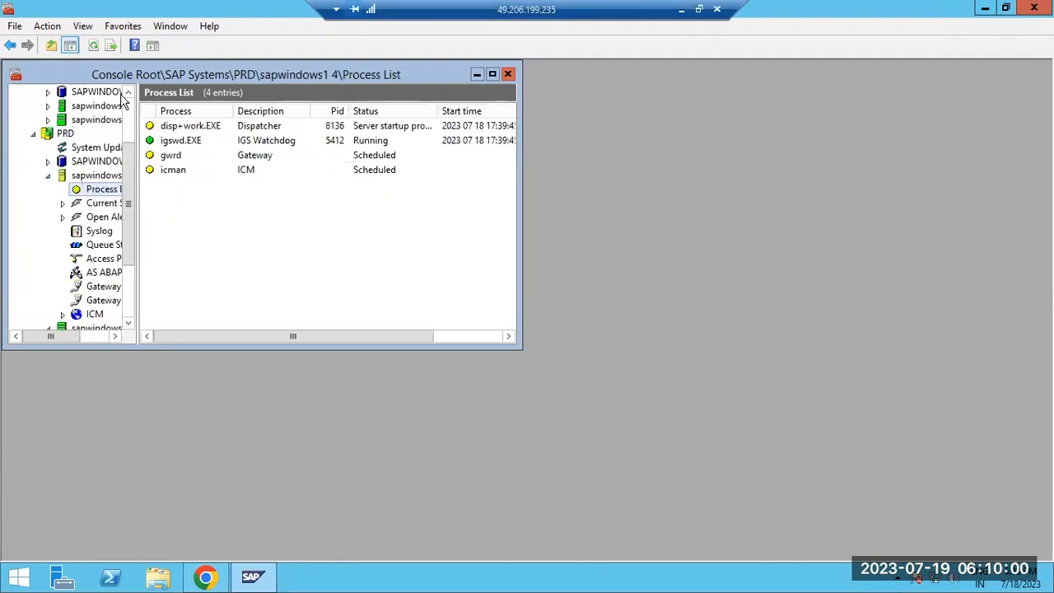
{"action": "left_click", "coordinate": [94, 46]}
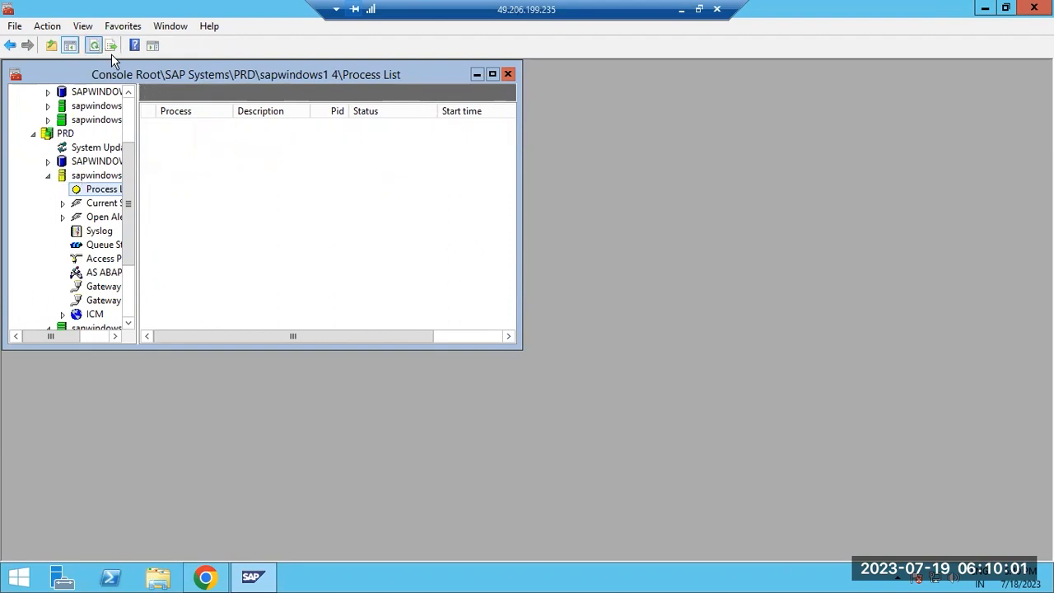
{"action": "left_click", "coordinate": [985, 8]}
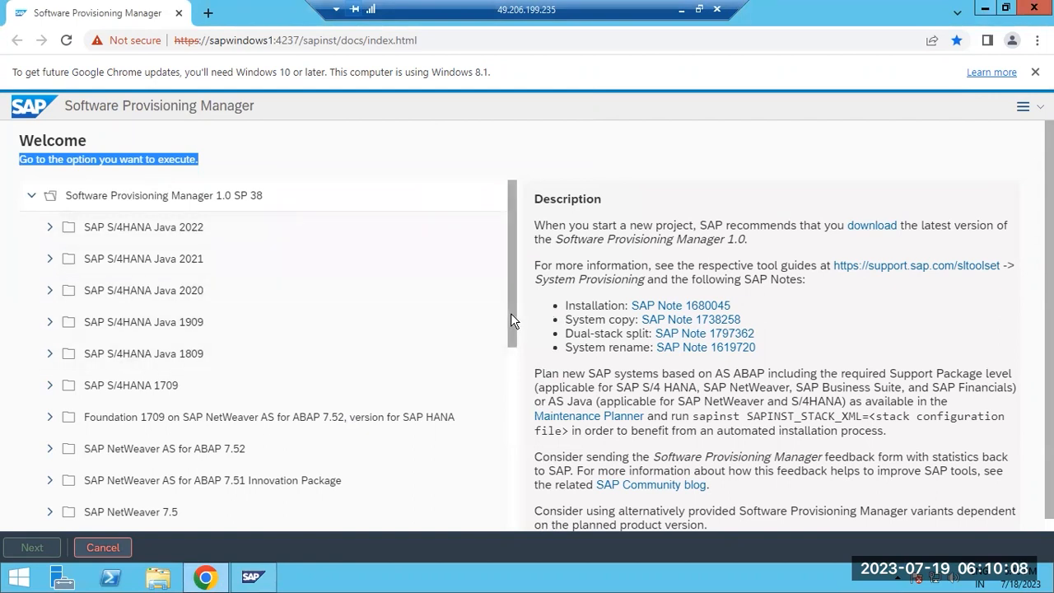
Step: Scroll the SWPM service list and expand the Generic Options group
{"action": "scroll", "coordinate": [510, 314], "scroll_direction": "down", "scroll_amount": 5}
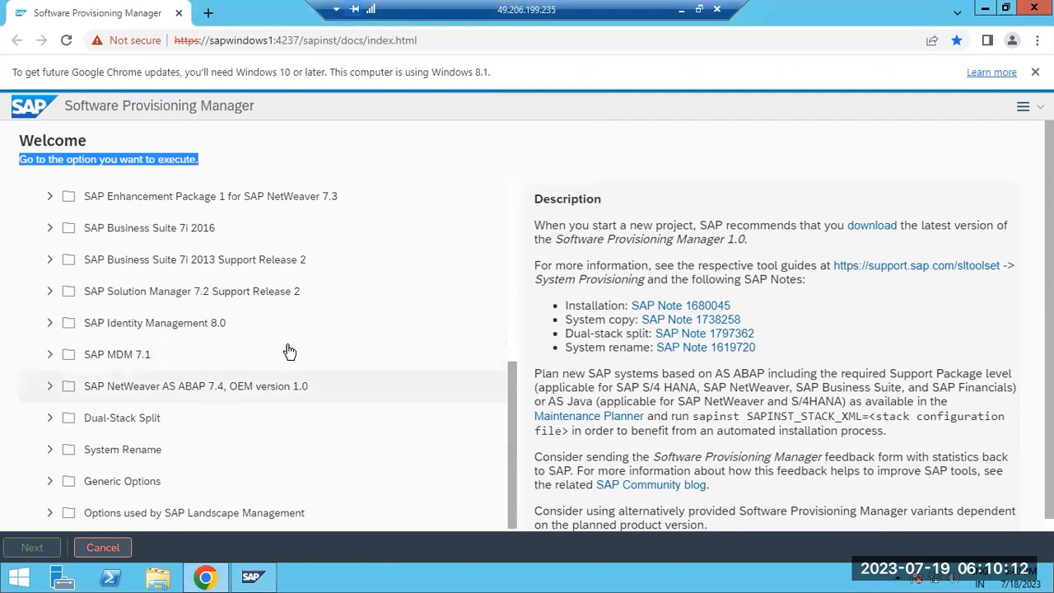
{"action": "scroll", "coordinate": [289, 351], "scroll_direction": "up", "scroll_amount": 10}
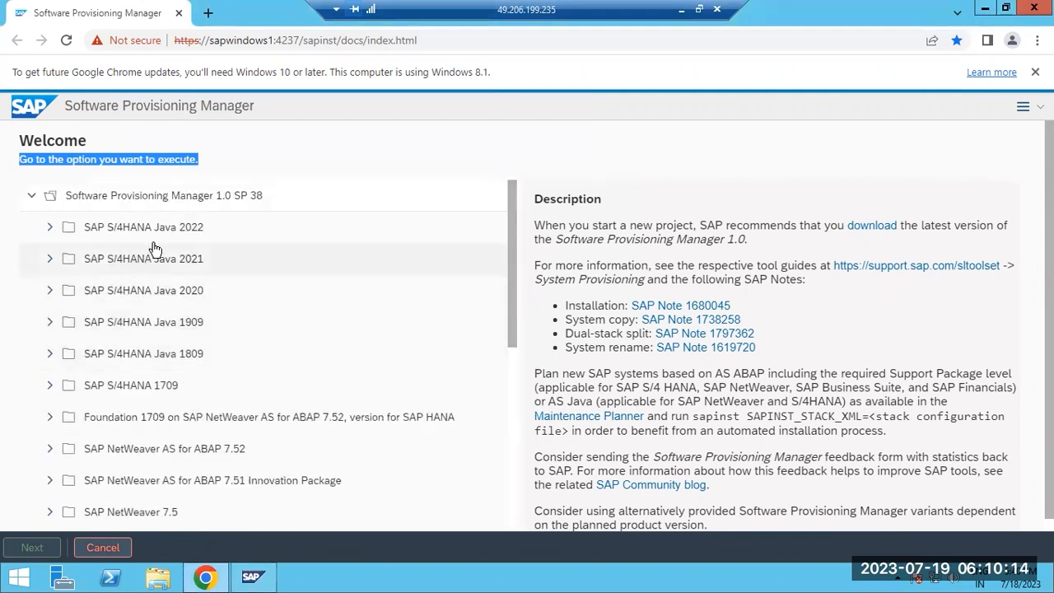
{"action": "scroll", "coordinate": [193, 315], "scroll_direction": "down", "scroll_amount": 2}
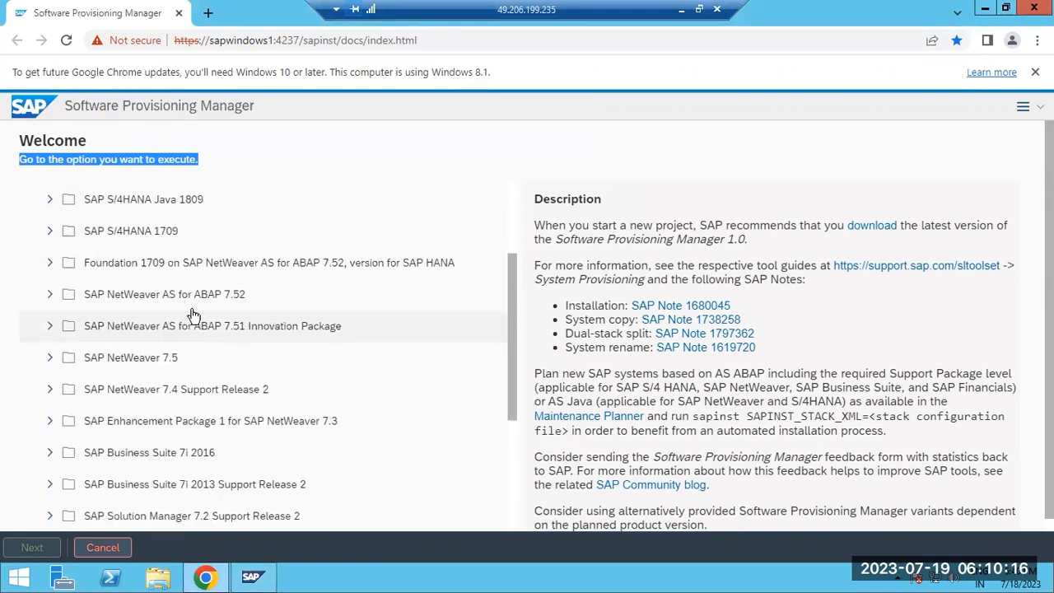
{"action": "scroll", "coordinate": [179, 228], "scroll_direction": "up", "scroll_amount": 2}
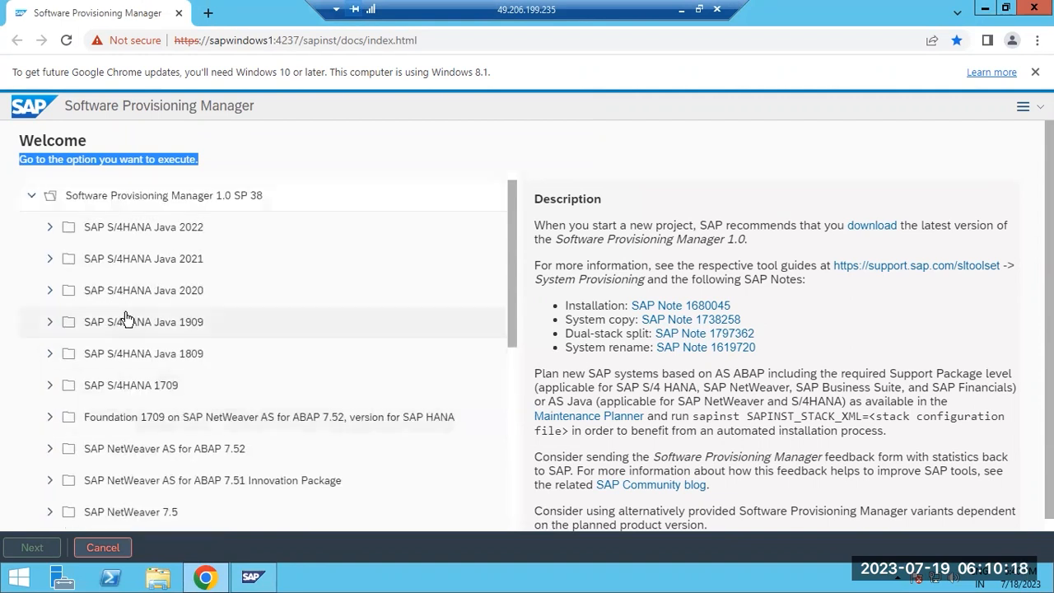
{"action": "scroll", "coordinate": [127, 399], "scroll_direction": "down", "scroll_amount": 4}
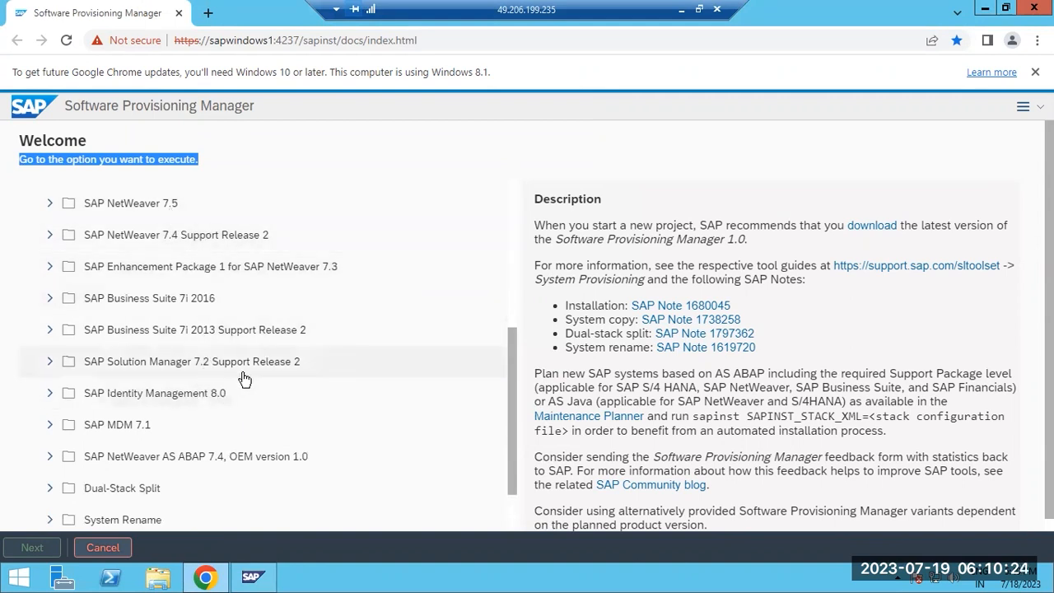
{"action": "scroll", "coordinate": [244, 378], "scroll_direction": "down", "scroll_amount": 1}
{"action": "scroll", "coordinate": [244, 393], "scroll_direction": "down", "scroll_amount": 1}
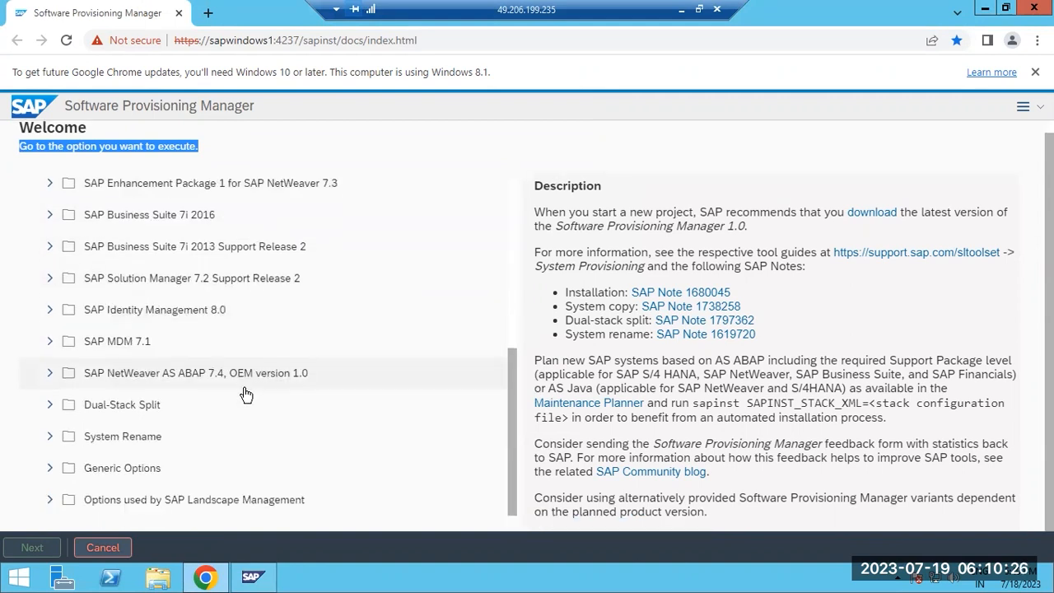
{"action": "left_click", "coordinate": [49, 471]}
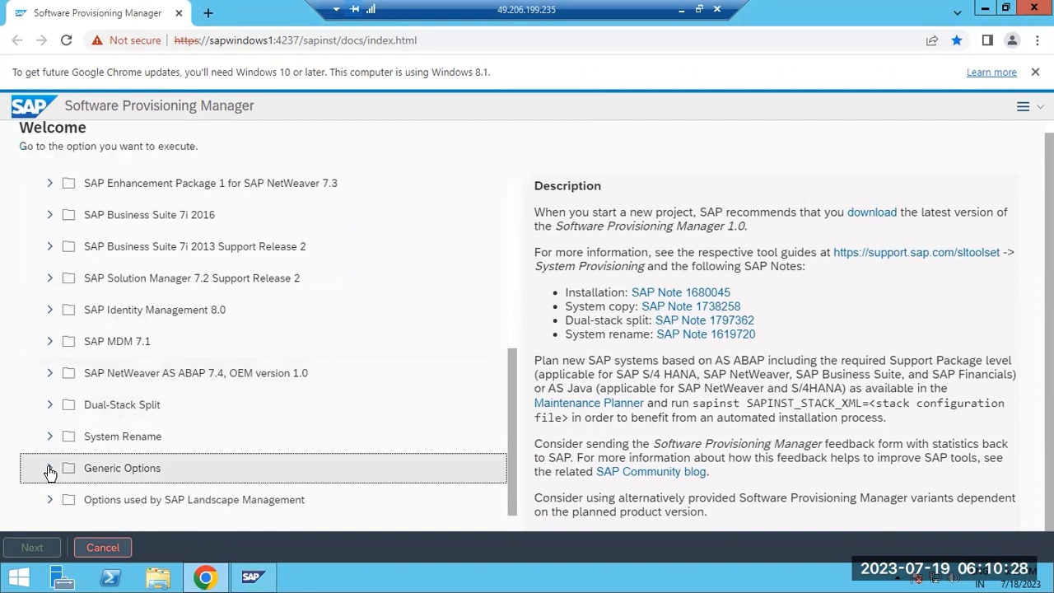
Step: Under MS SQL Server > Uninstall, launch 'Uninstall - SAP Systems or Single Instances'
{"action": "scroll", "coordinate": [188, 456], "scroll_direction": "down", "scroll_amount": 4}
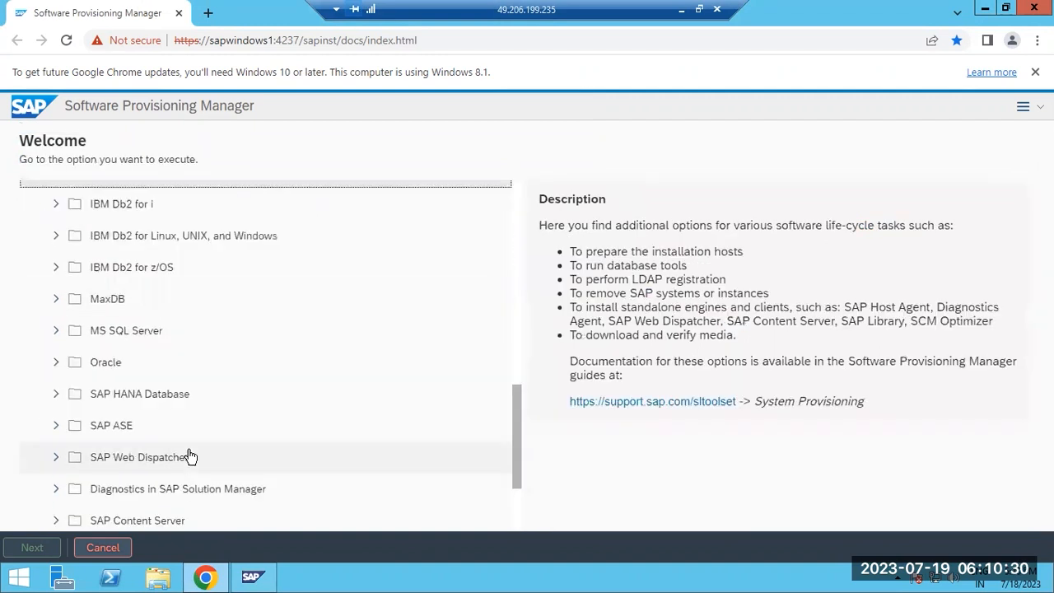
{"action": "scroll", "coordinate": [189, 456], "scroll_direction": "up", "scroll_amount": 3}
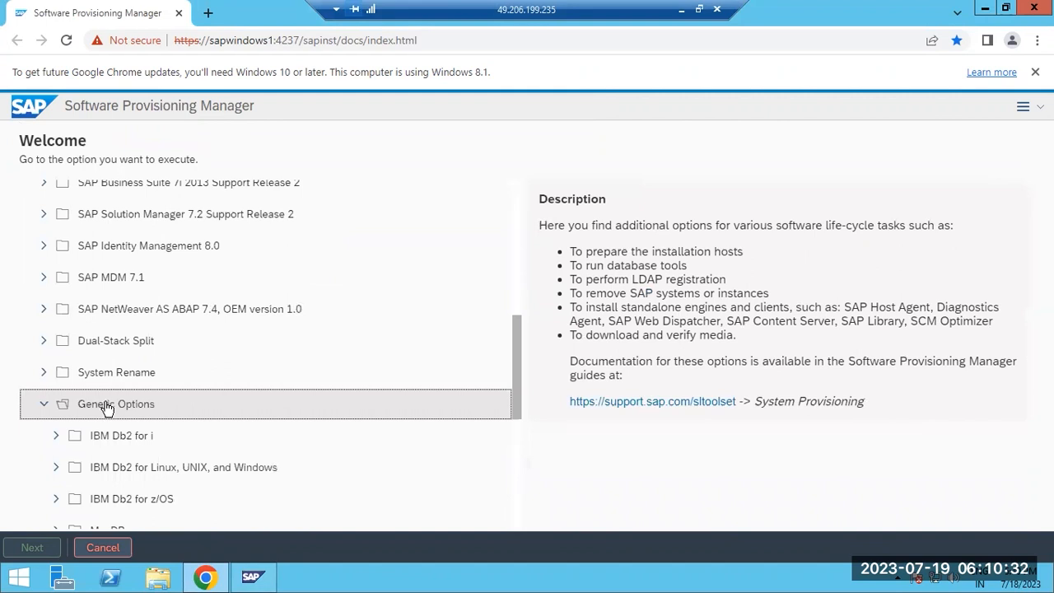
{"action": "scroll", "coordinate": [107, 407], "scroll_direction": "down", "scroll_amount": 3}
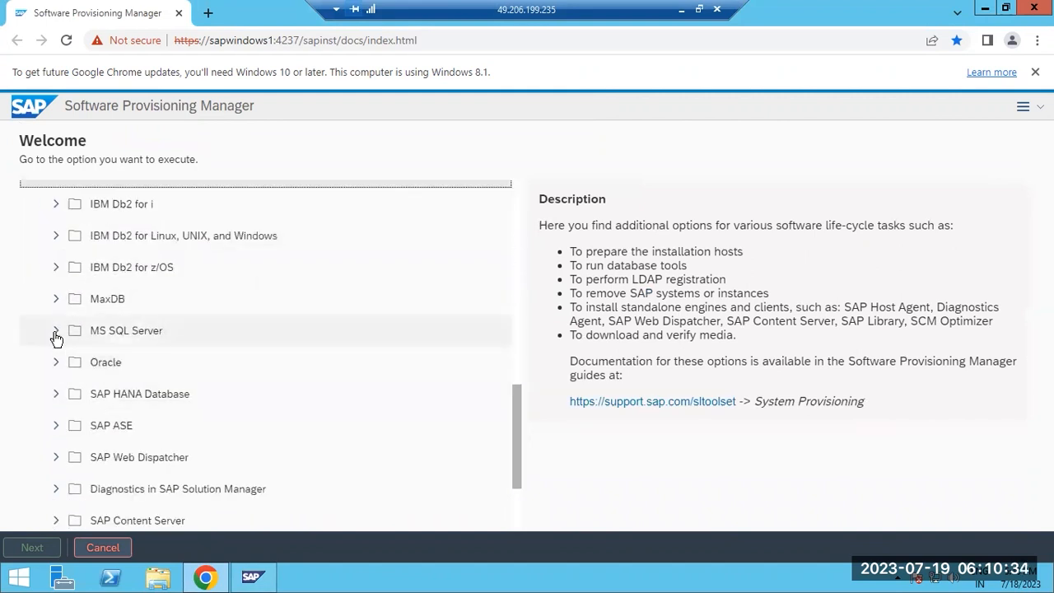
{"action": "left_click", "coordinate": [55, 334]}
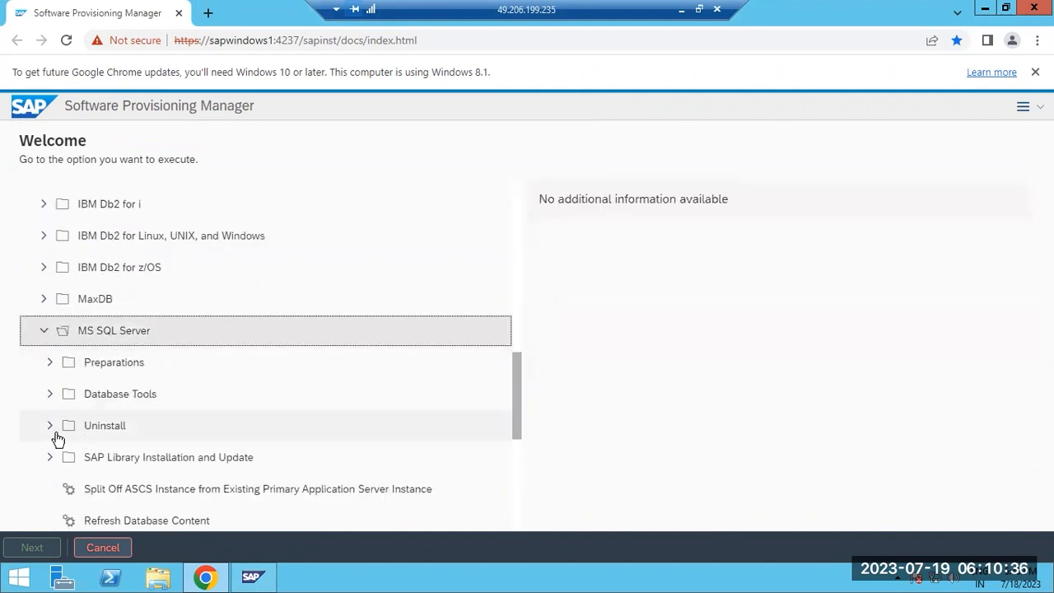
{"action": "left_click", "coordinate": [55, 430]}
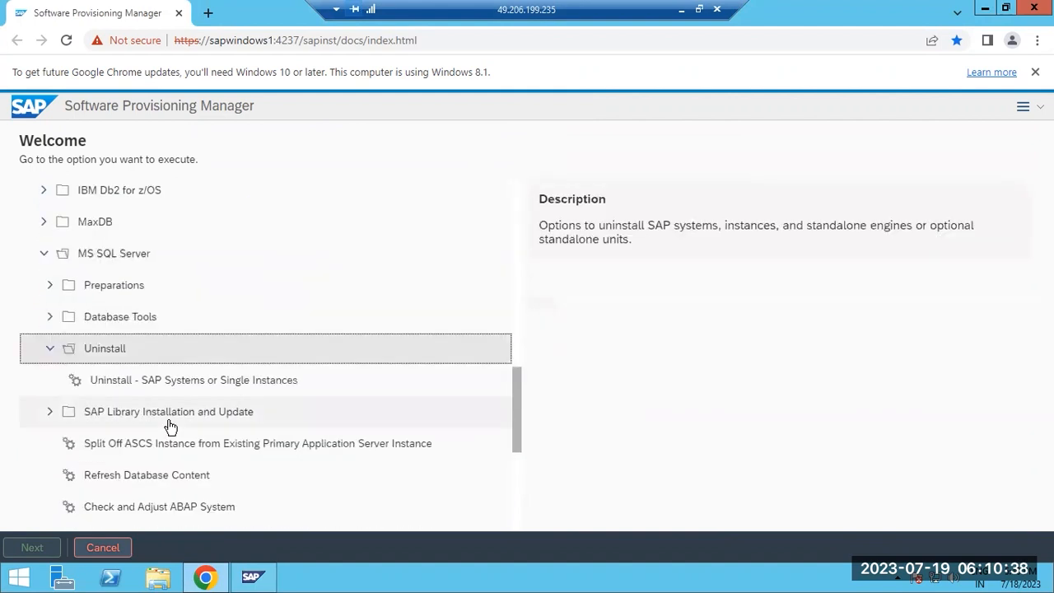
{"action": "double_click", "coordinate": [104, 381]}
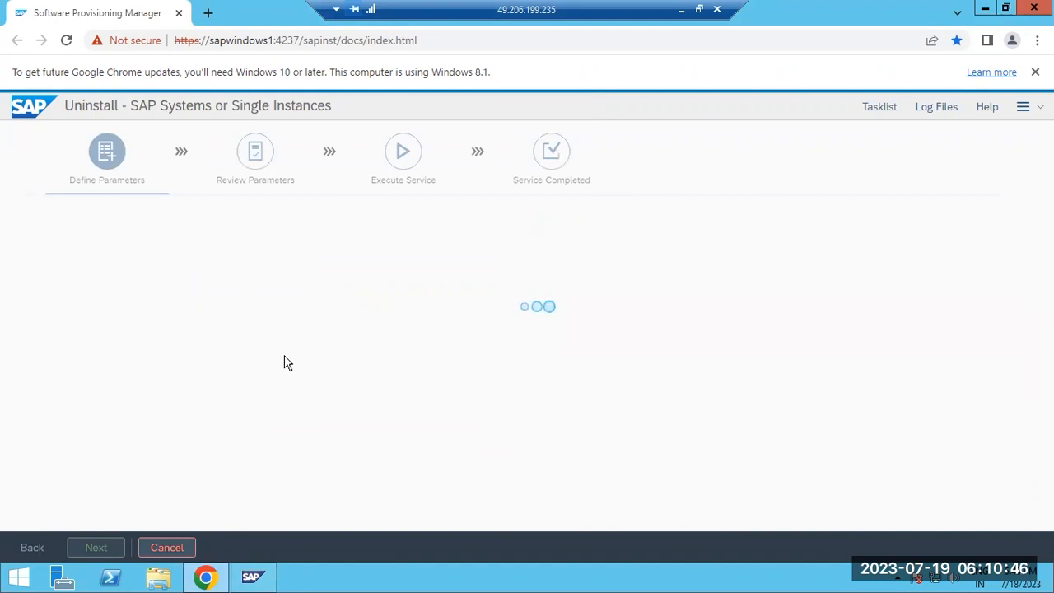
Step: In SAP MMC, refresh the process list and expand PRD to list its instances, then minimize MMC
{"action": "left_click", "coordinate": [252, 576]}
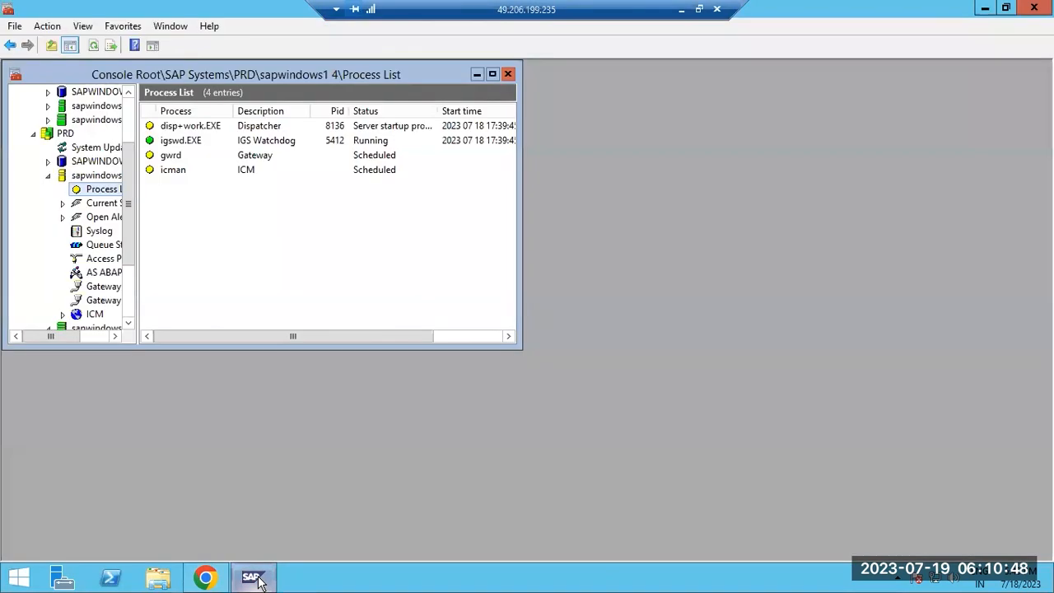
{"action": "left_click", "coordinate": [93, 45]}
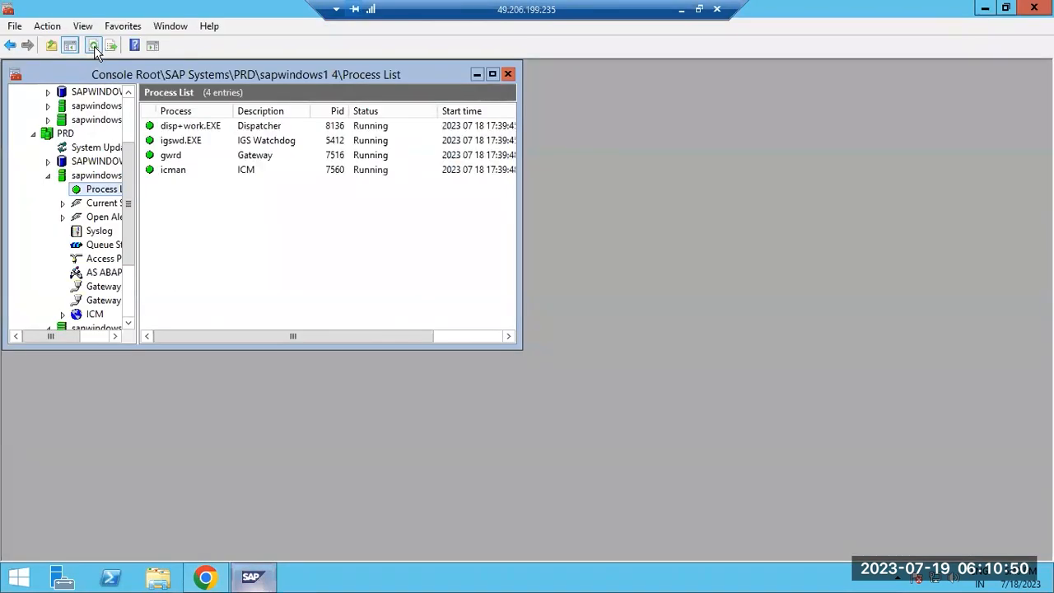
{"action": "left_click", "coordinate": [33, 133]}
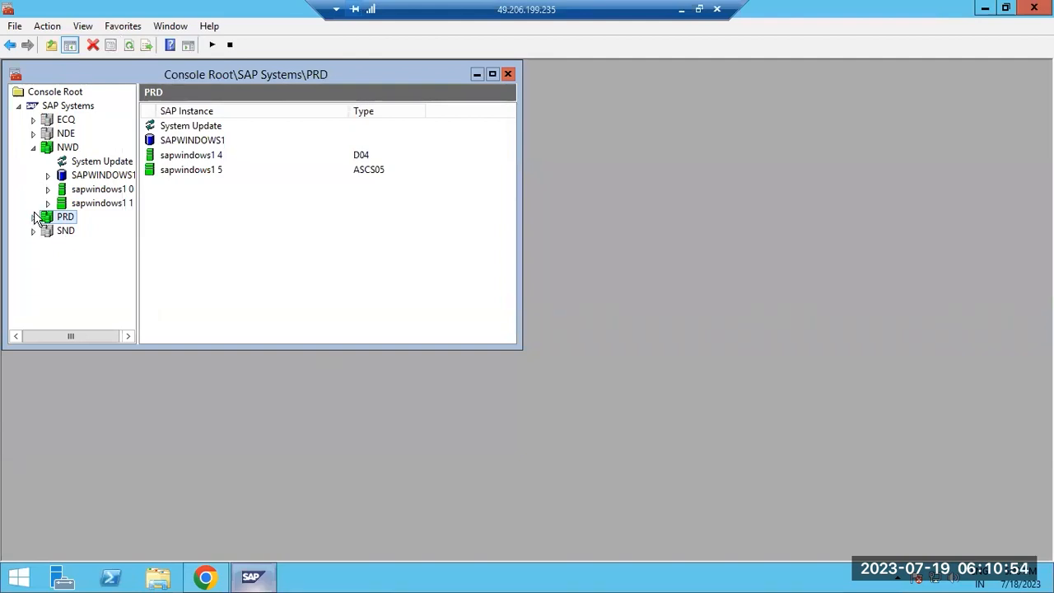
{"action": "left_click", "coordinate": [33, 217]}
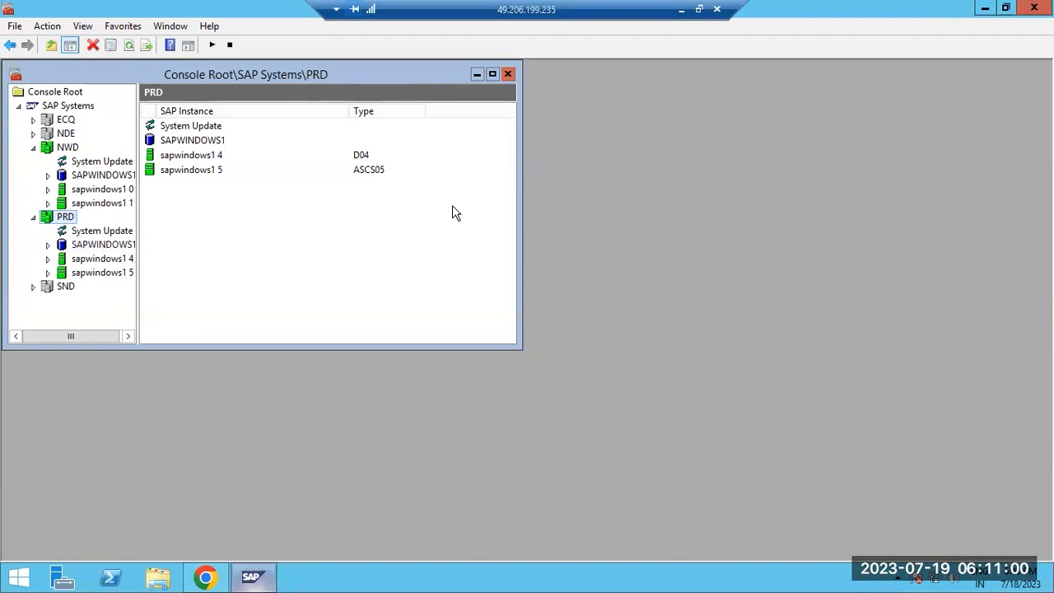
{"action": "left_click", "coordinate": [493, 75]}
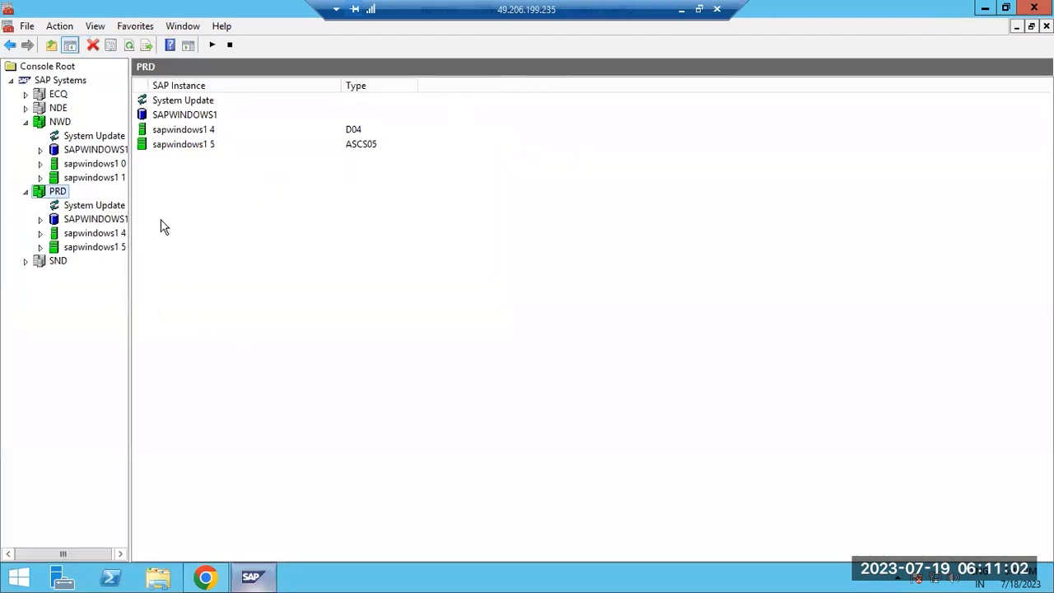
{"action": "left_click", "coordinate": [984, 9]}
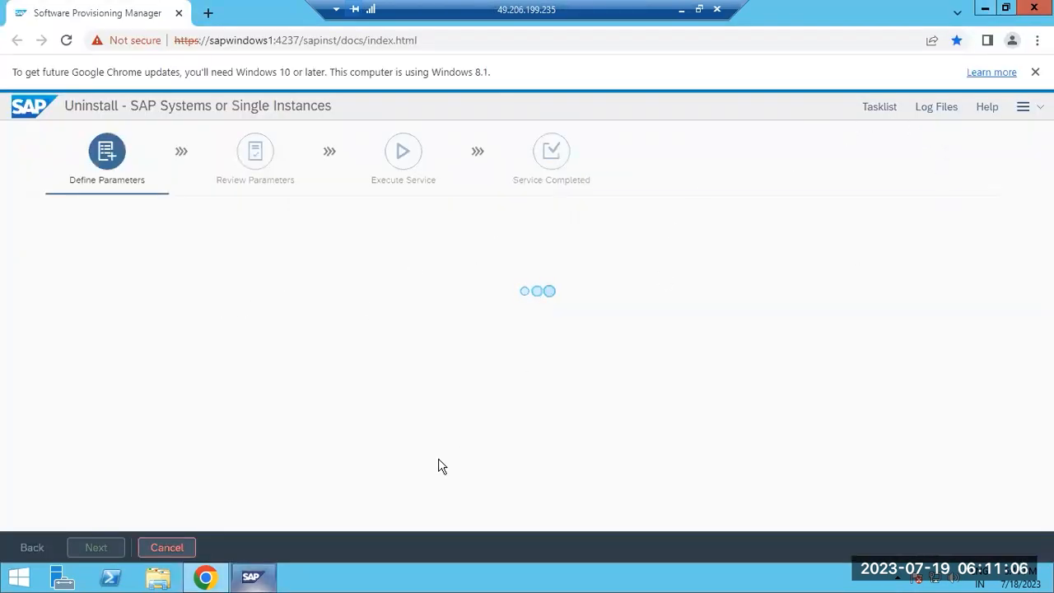
{"action": "left_click", "coordinate": [158, 576]}
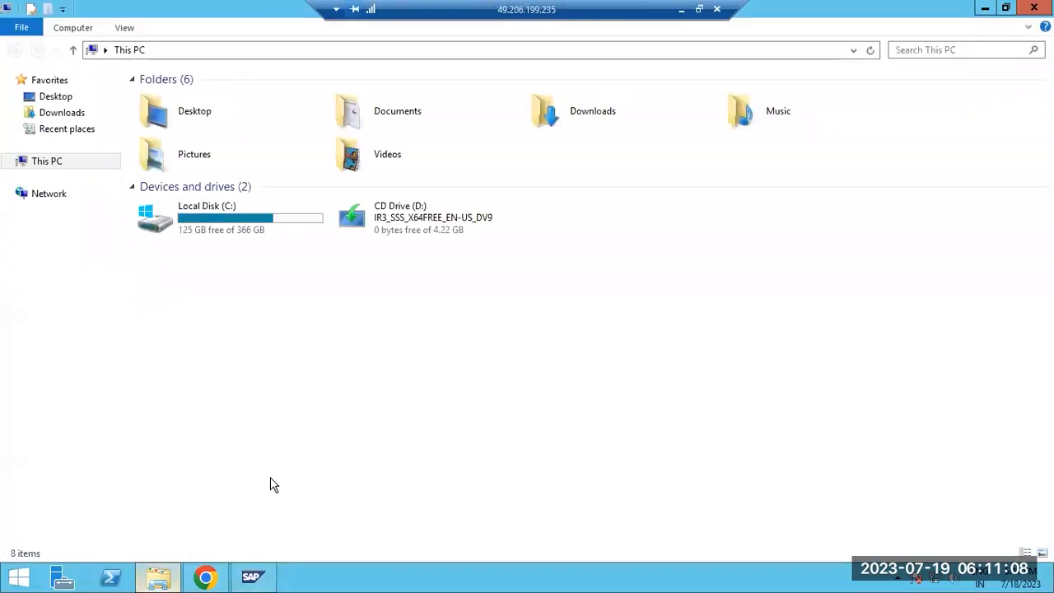
{"action": "double_click", "coordinate": [262, 216]}
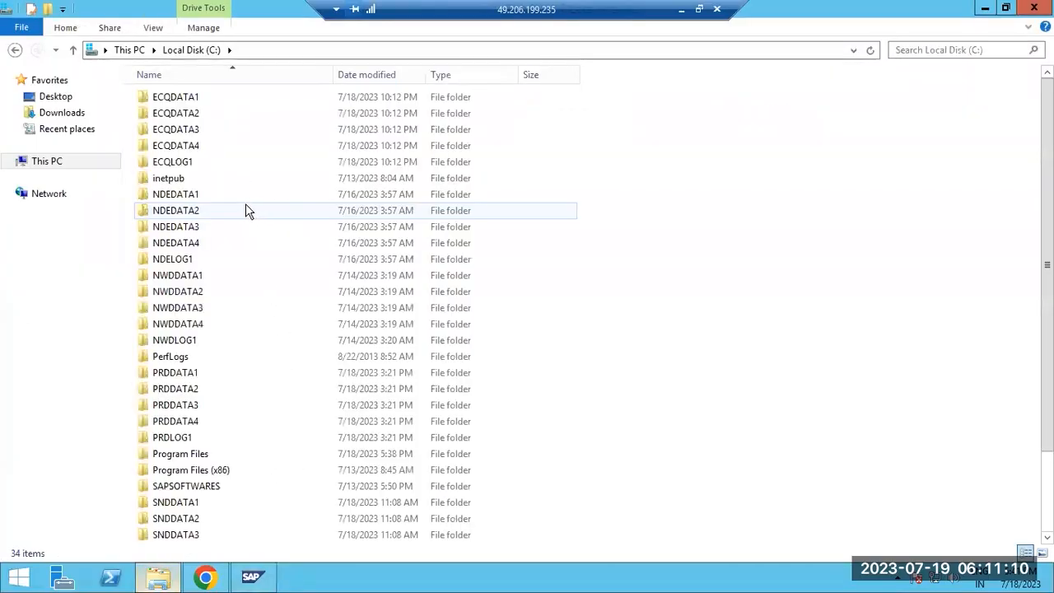
{"action": "scroll", "coordinate": [202, 411], "scroll_direction": "down", "scroll_amount": 2}
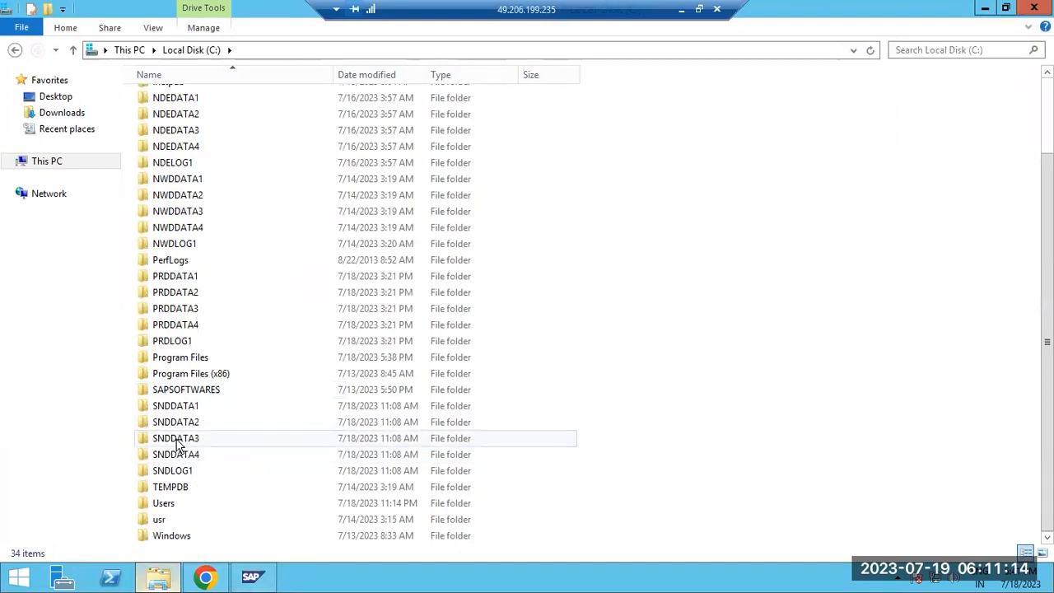
{"action": "scroll", "coordinate": [181, 443], "scroll_direction": "up", "scroll_amount": 2}
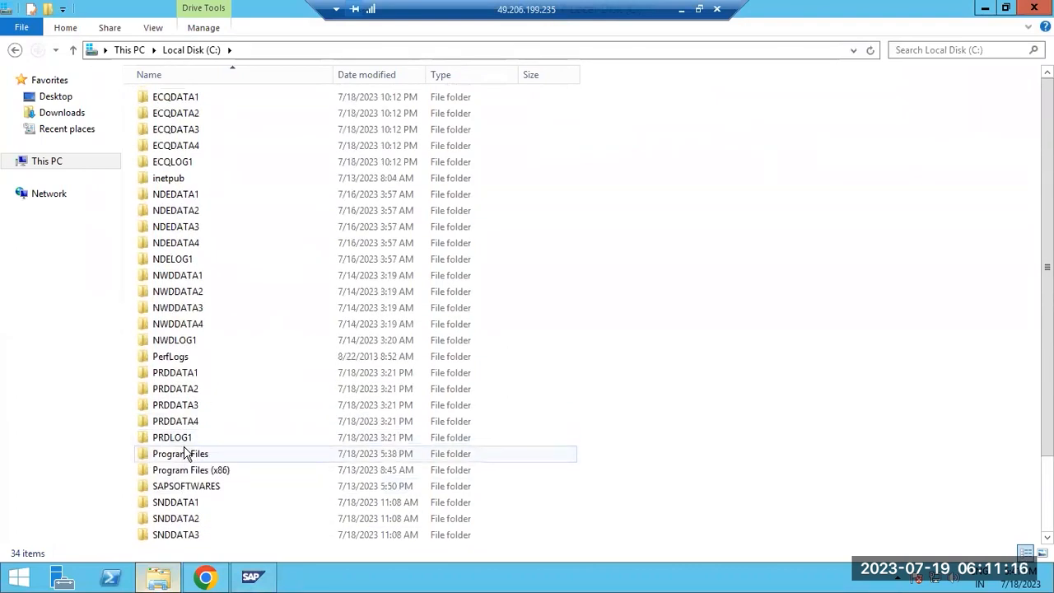
{"action": "scroll", "coordinate": [185, 452], "scroll_direction": "down", "scroll_amount": 2}
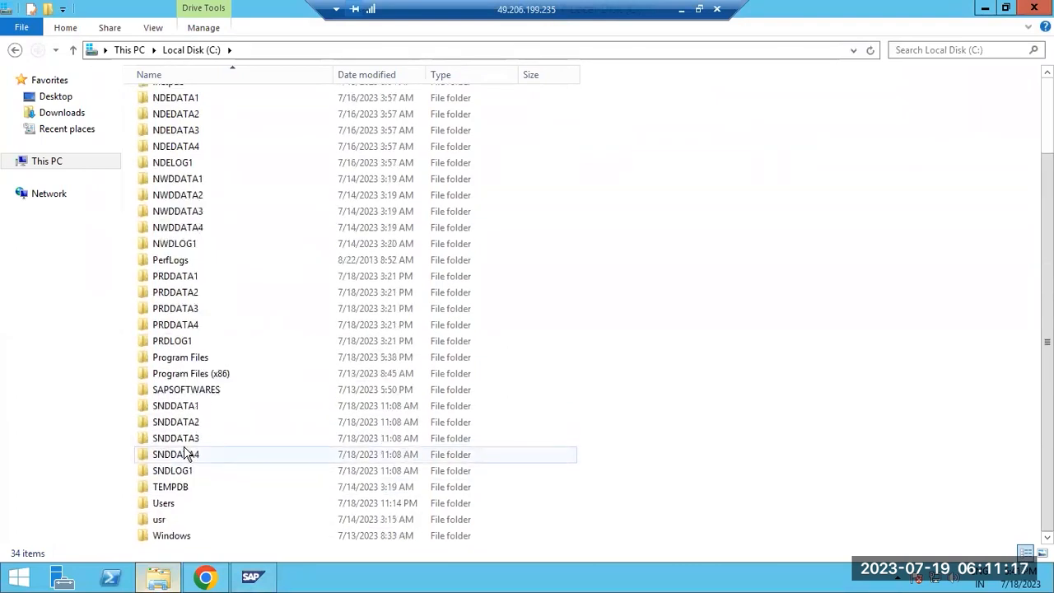
{"action": "left_click", "coordinate": [160, 522]}
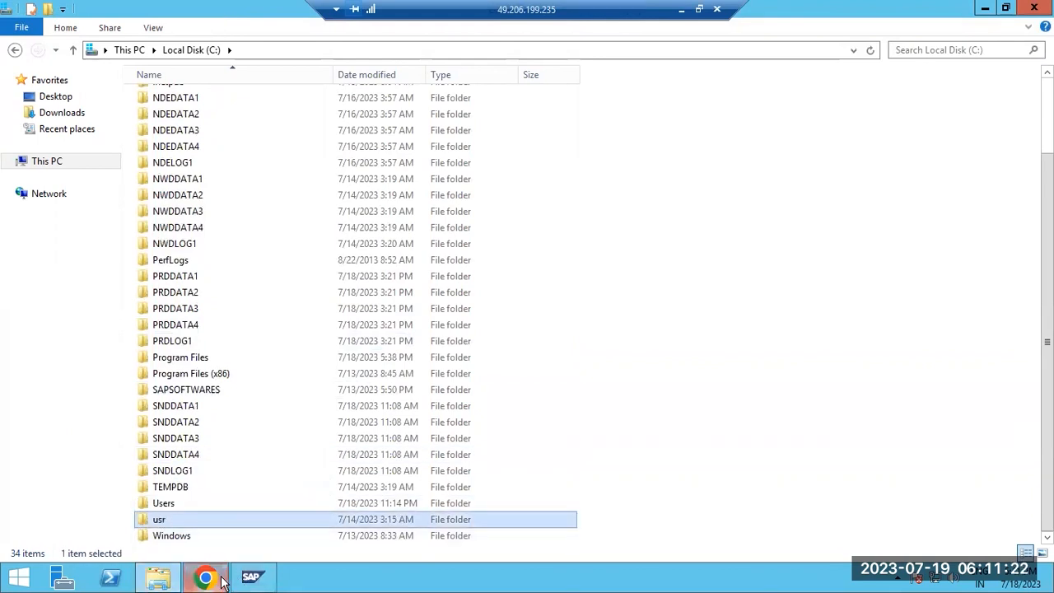
{"action": "left_click", "coordinate": [154, 580]}
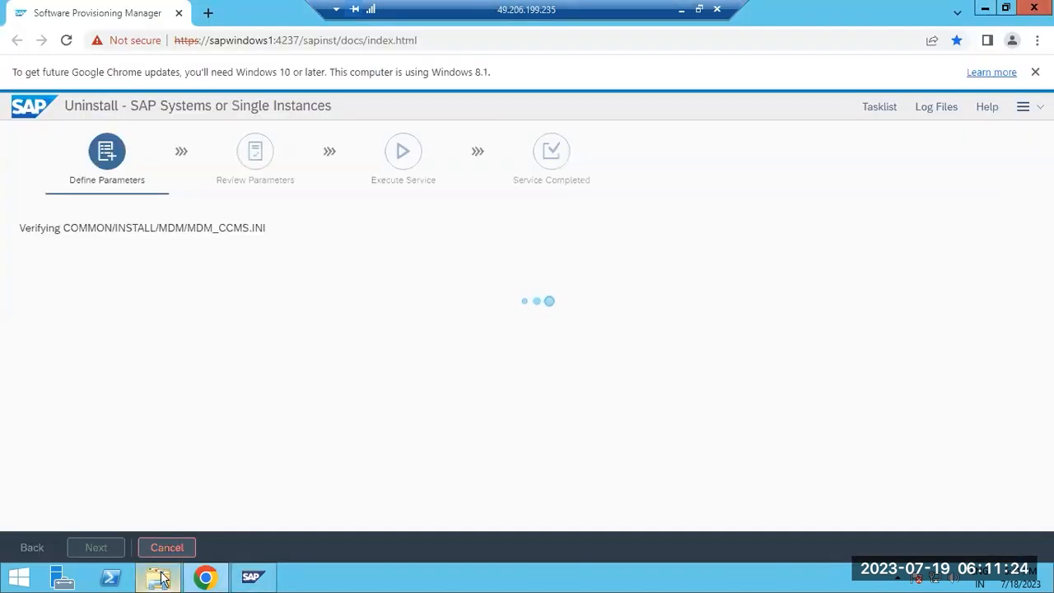
Step: Show the uninstall's log files list, then bring SAP MMC back to the front
{"action": "left_click", "coordinate": [940, 116]}
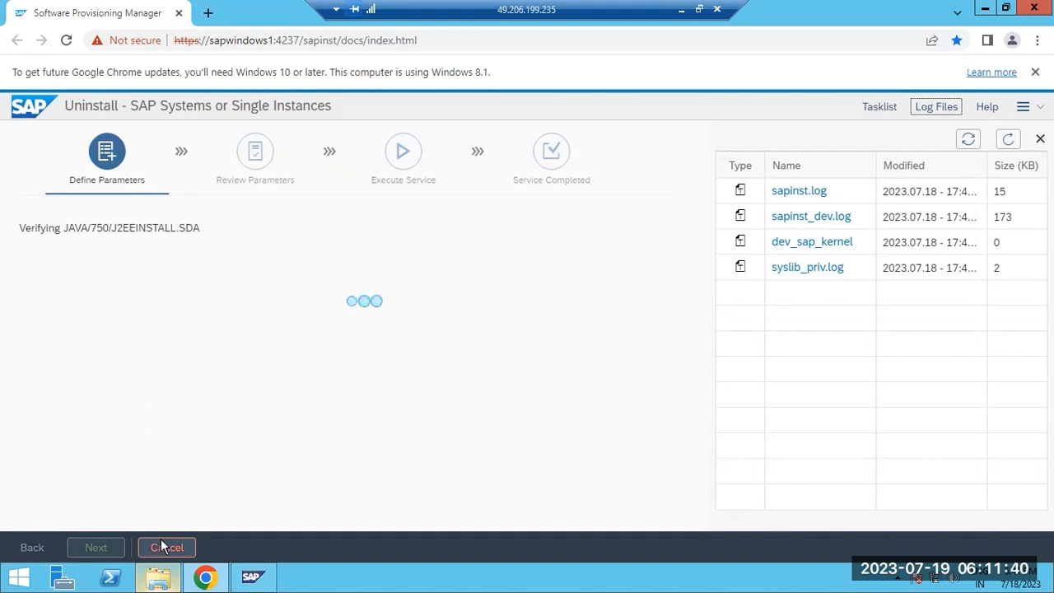
{"action": "left_click", "coordinate": [249, 582]}
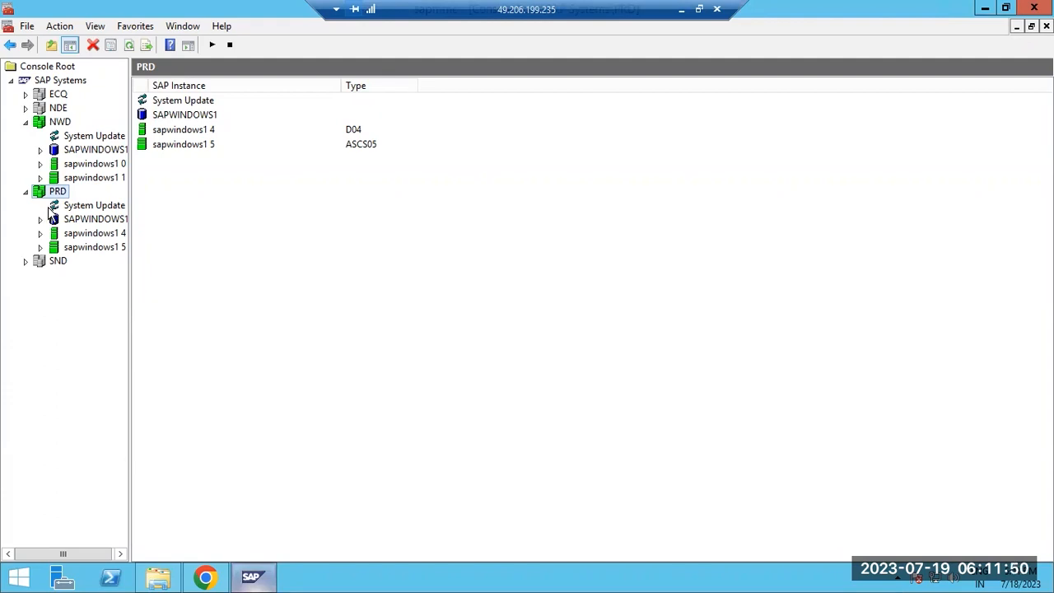
Step: Select NWD in SAP MMC to list its D00 and ASCS01 instances, widening the tree pane
{"action": "left_click", "coordinate": [54, 125]}
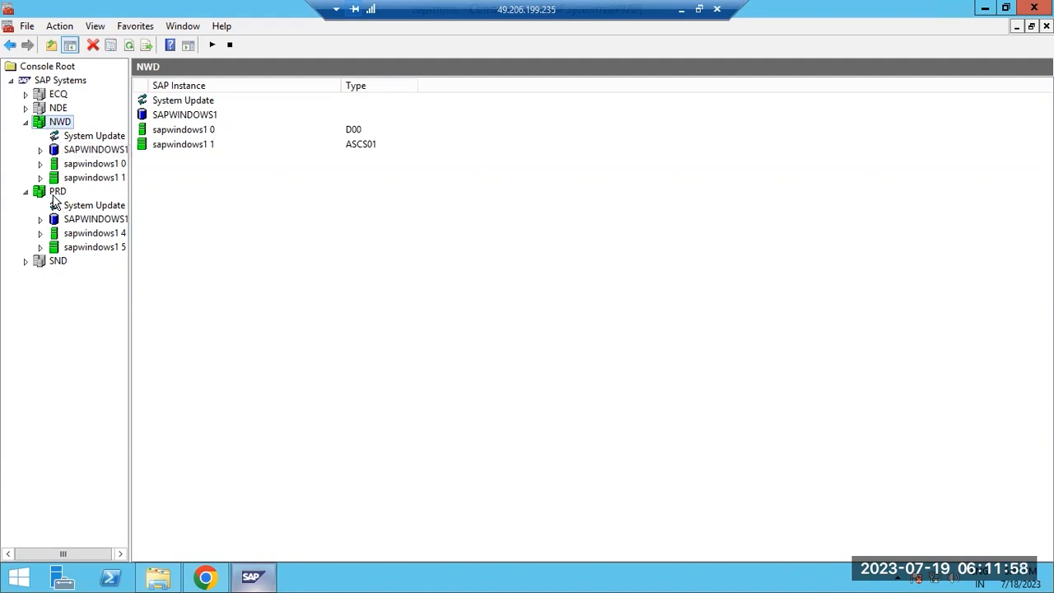
{"action": "left_click", "coordinate": [258, 580]}
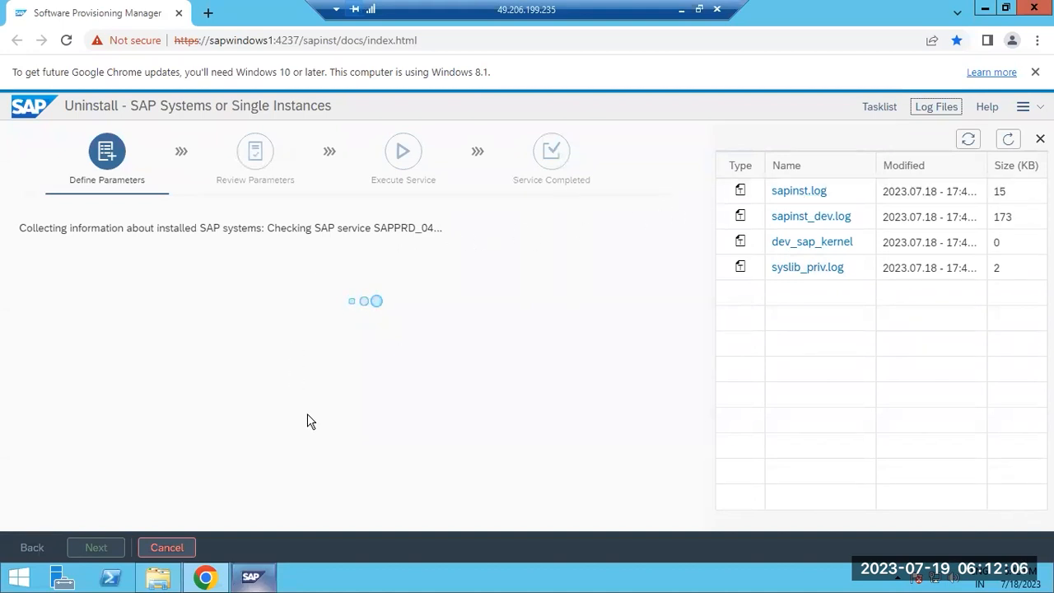
{"action": "left_click", "coordinate": [251, 576]}
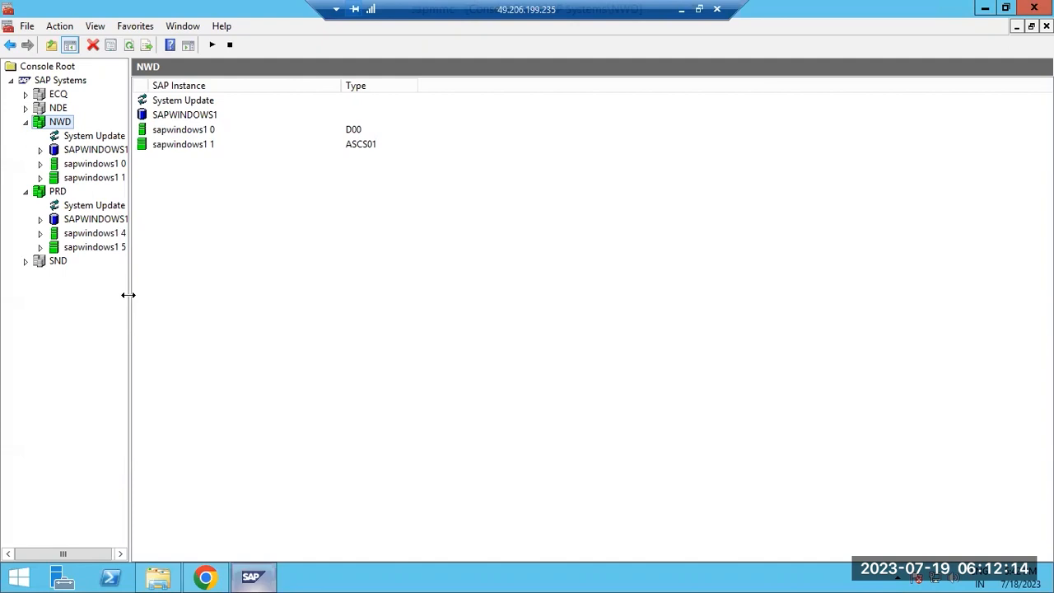
{"action": "left_click_drag", "start_coordinate": [130, 296], "coordinate": [166, 301]}
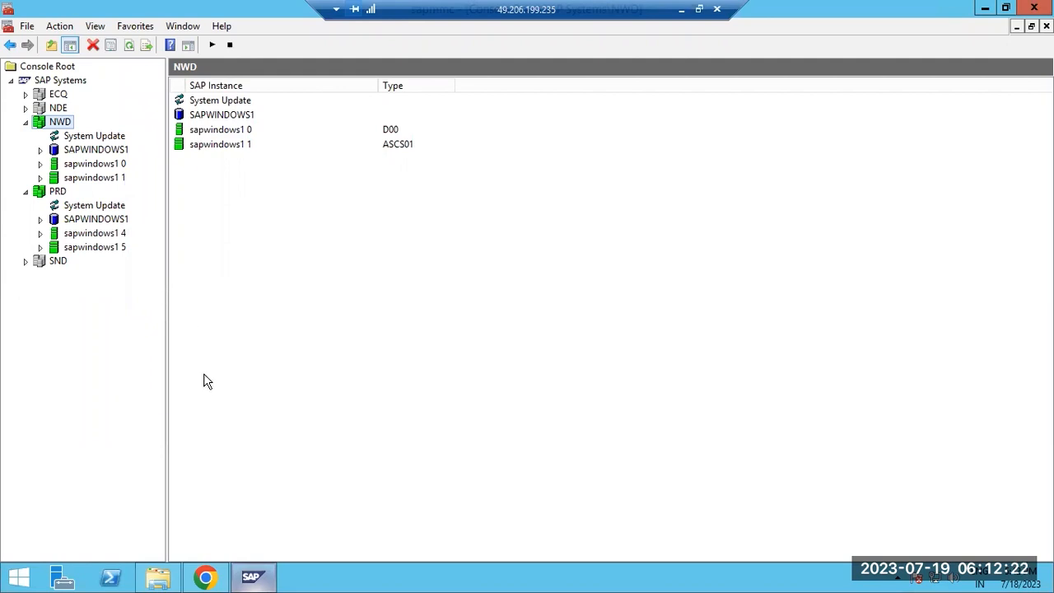
Step: In local Paint, replace the old note with 'PORT 4', then return to the remote server session
{"action": "left_click", "coordinate": [678, 9]}
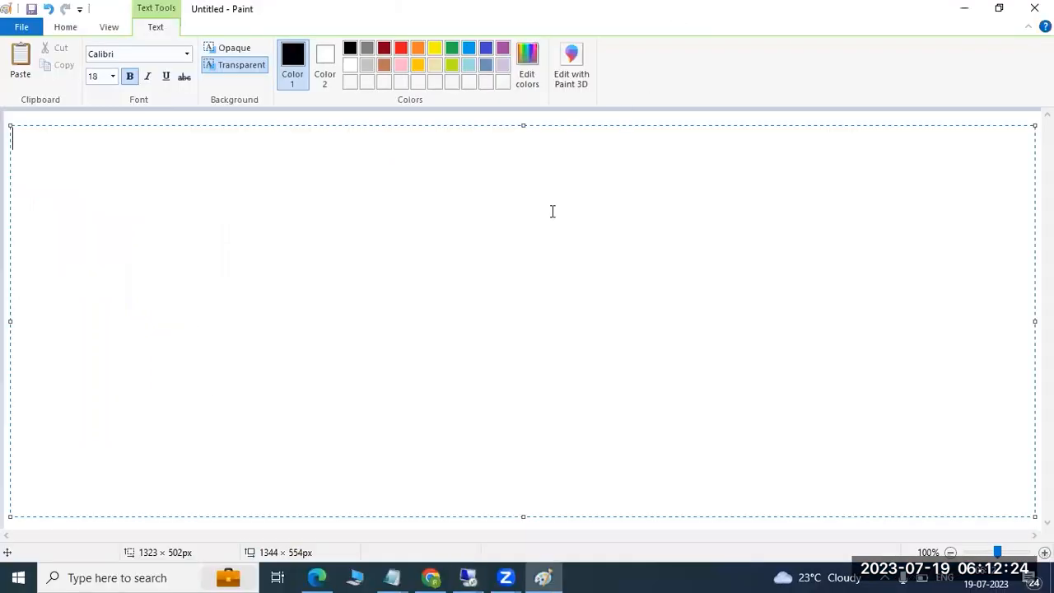
{"action": "type", "text": "SWPM"}
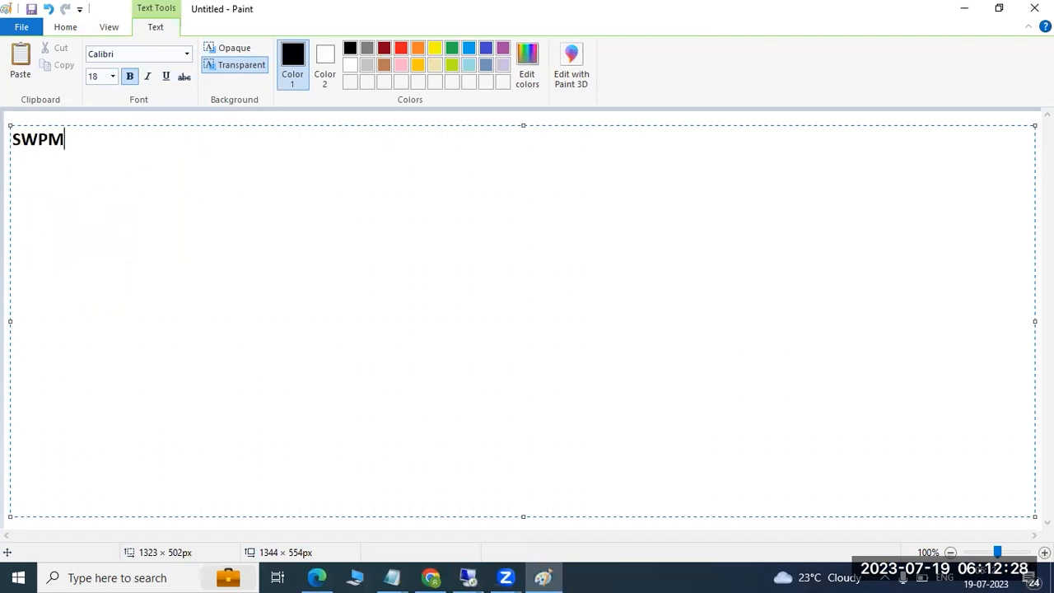
{"action": "type", "text": "-INSTALLATION tool --we can do the"}
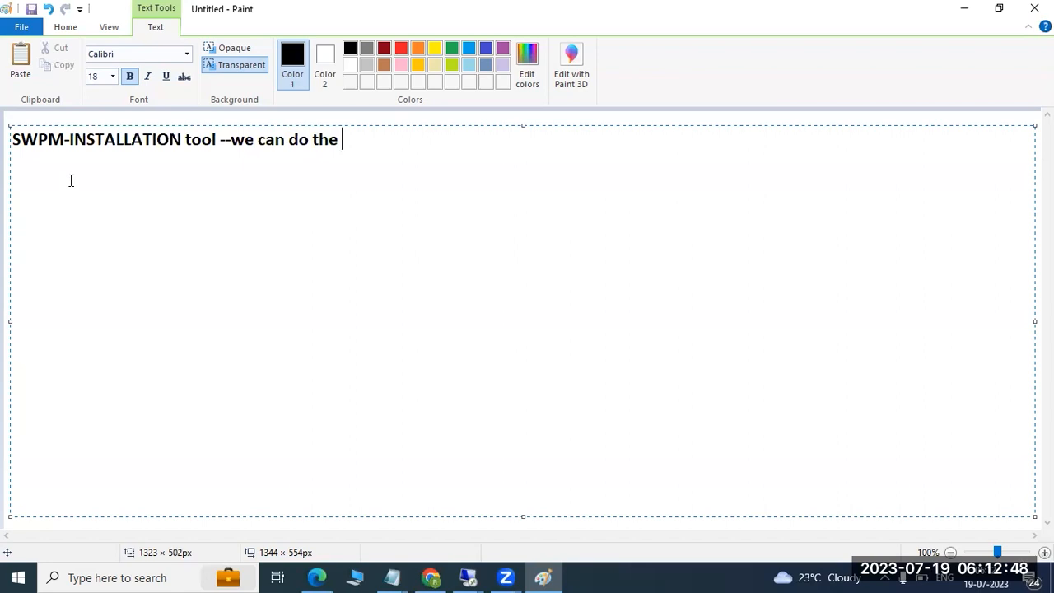
{"action": "key", "text": "BackSpace"}
{"action": "key", "text": "BackSpace"}
{"action": "key", "text": "BackSpace"}
{"action": "key", "text": "BackSpace"}
{"action": "key", "text": "BackSpace"}
{"action": "key", "text": "BackSpace"}
{"action": "key", "text": "BackSpace"}
{"action": "key", "text": "BackSpace"}
{"action": "key", "text": "BackSpace"}
{"action": "key", "text": "BackSpace"}
{"action": "key", "text": "BackSpace"}
{"action": "key", "text": "BackSpace"}
{"action": "key", "text": "BackSpace"}
{"action": "key", "text": "BackSpace"}
{"action": "key", "text": "BackSpace"}
{"action": "key", "text": "BackSpace"}
{"action": "key", "text": "BackSpace"}
{"action": "key", "text": "BackSpace"}
{"action": "key", "text": "BackSpace"}
{"action": "key", "text": "BackSpace"}
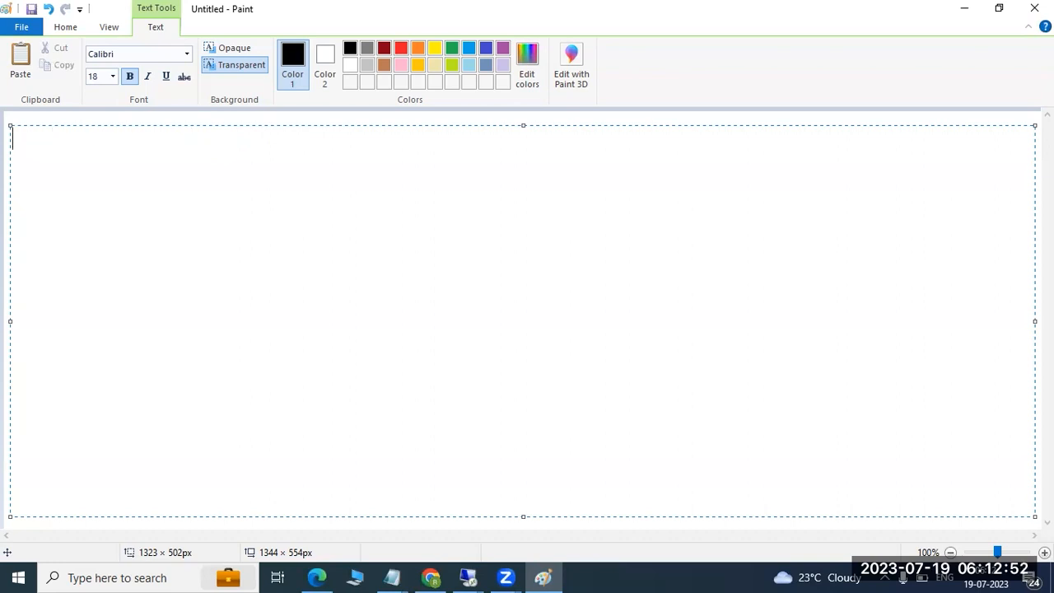
{"action": "type", "text": "PORT 4"}
{"action": "left_click", "coordinate": [467, 577]}
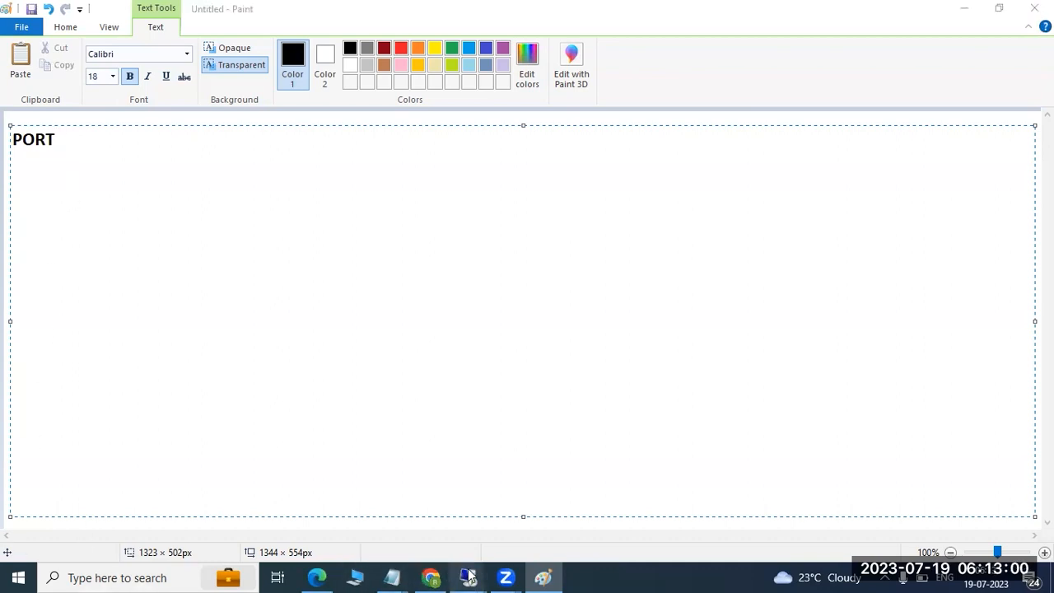
{"action": "left_click", "coordinate": [486, 505]}
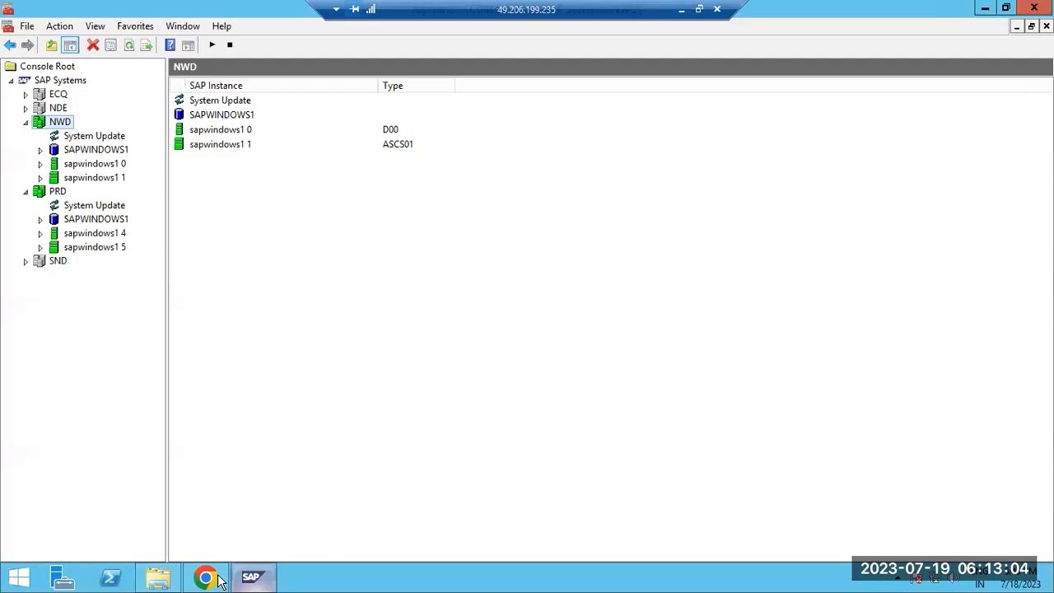
Step: Choose \\sapwindows1\sapmnt\SND\SYS\profile as the profile directory and continue with Next
{"action": "left_click", "coordinate": [205, 577]}
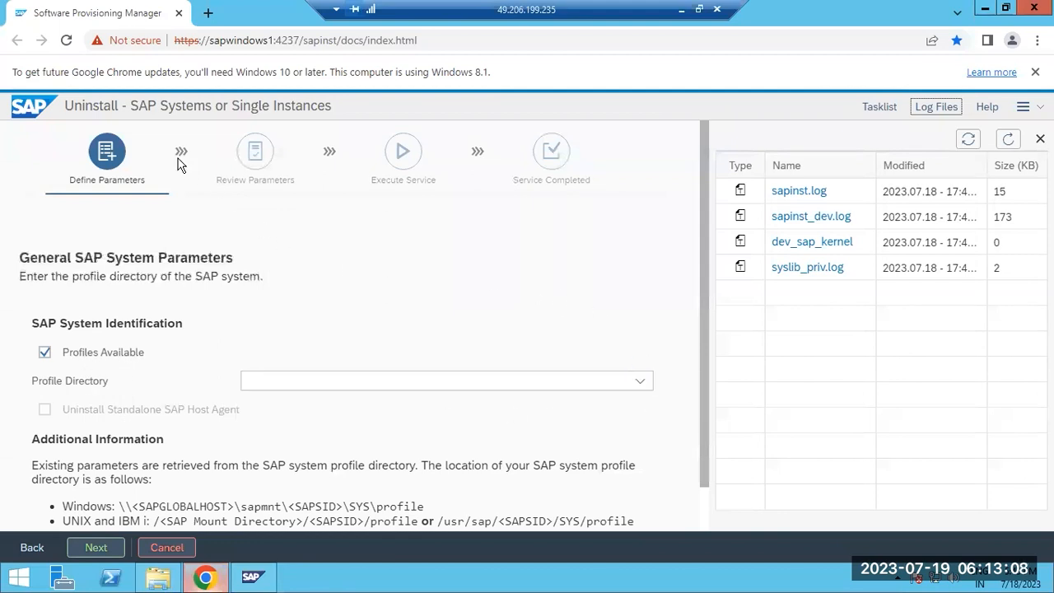
{"action": "left_click_drag", "start_coordinate": [119, 104], "coordinate": [305, 131]}
{"action": "scroll", "coordinate": [325, 311], "scroll_direction": "down", "scroll_amount": 1}
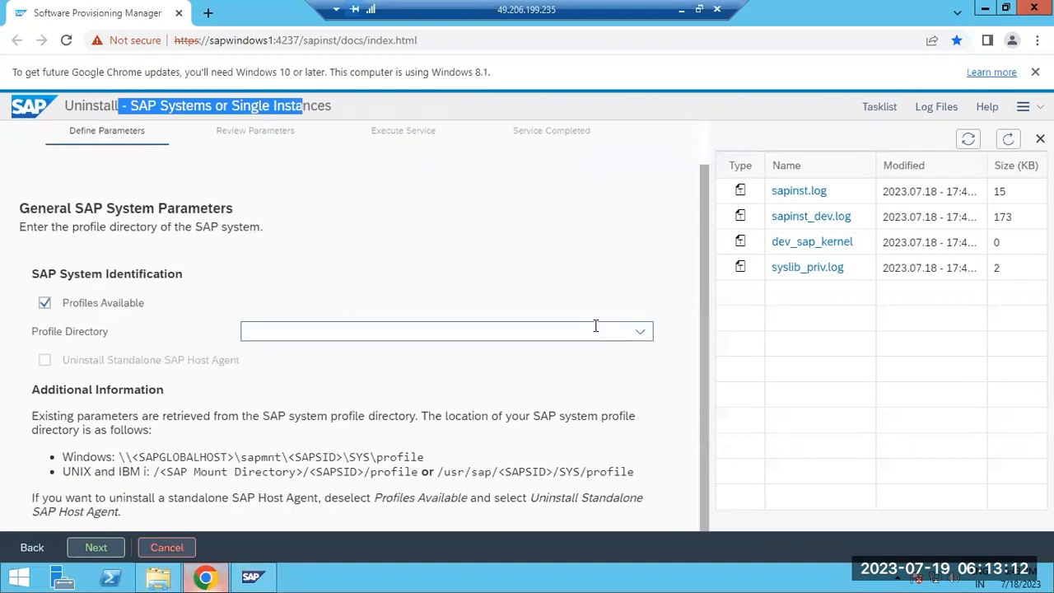
{"action": "left_click", "coordinate": [645, 338]}
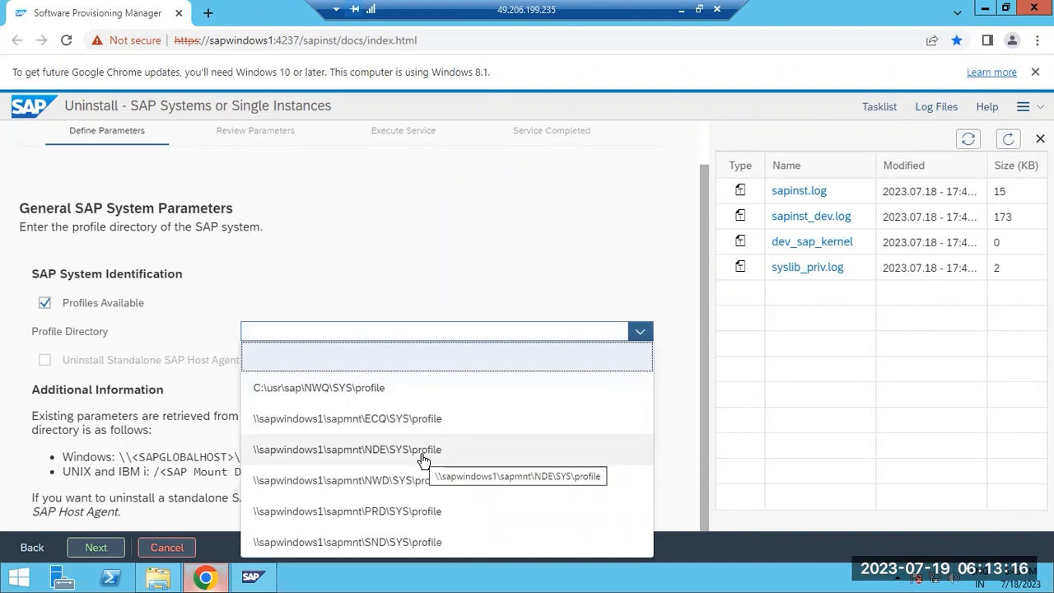
{"action": "left_click", "coordinate": [402, 540]}
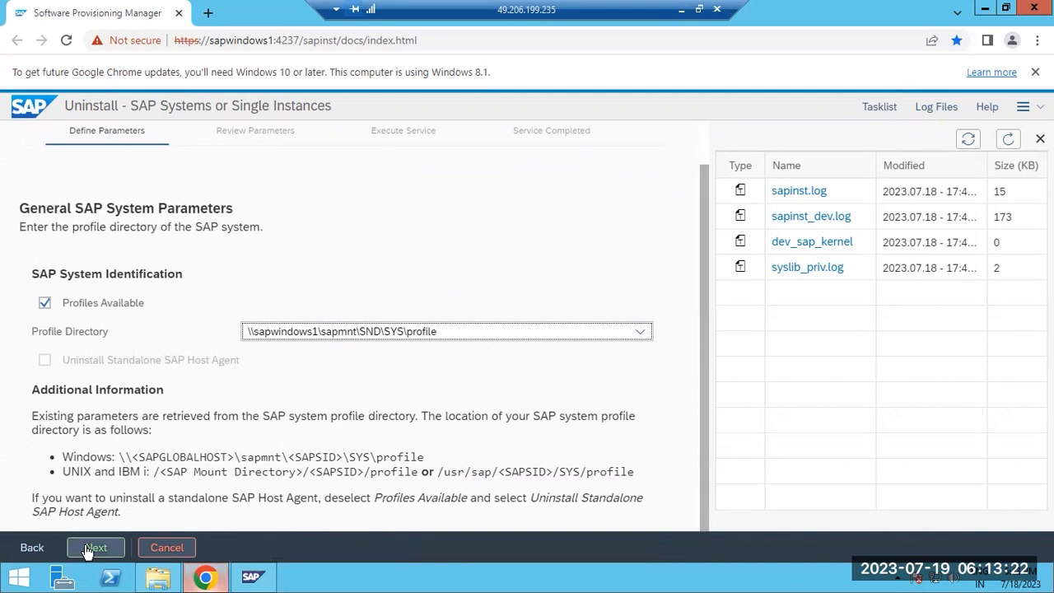
{"action": "left_click", "coordinate": [641, 332]}
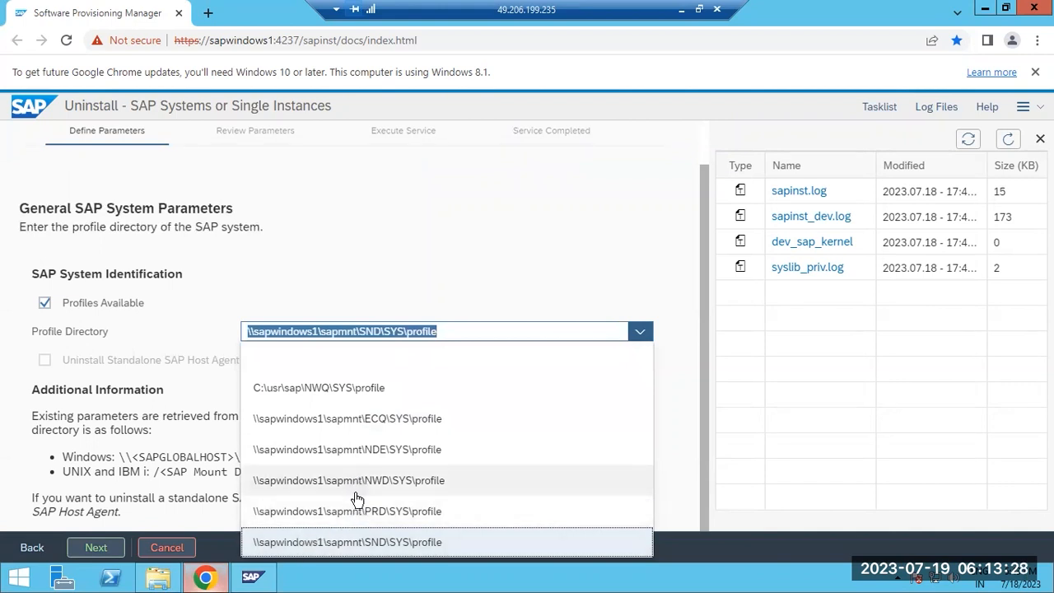
{"action": "left_click", "coordinate": [362, 542]}
{"action": "left_click", "coordinate": [95, 555]}
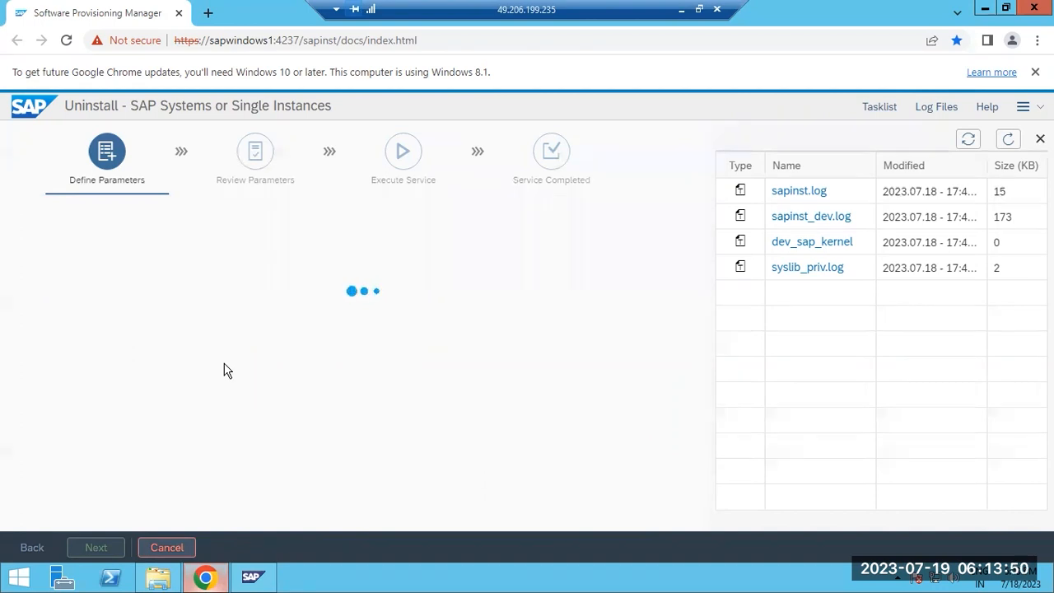
Step: Stop the SAPSND_20 and SAPSND_19 services in Task Manager, then return to the uninstall page
{"action": "right_click", "coordinate": [341, 582]}
{"action": "left_click", "coordinate": [373, 539]}
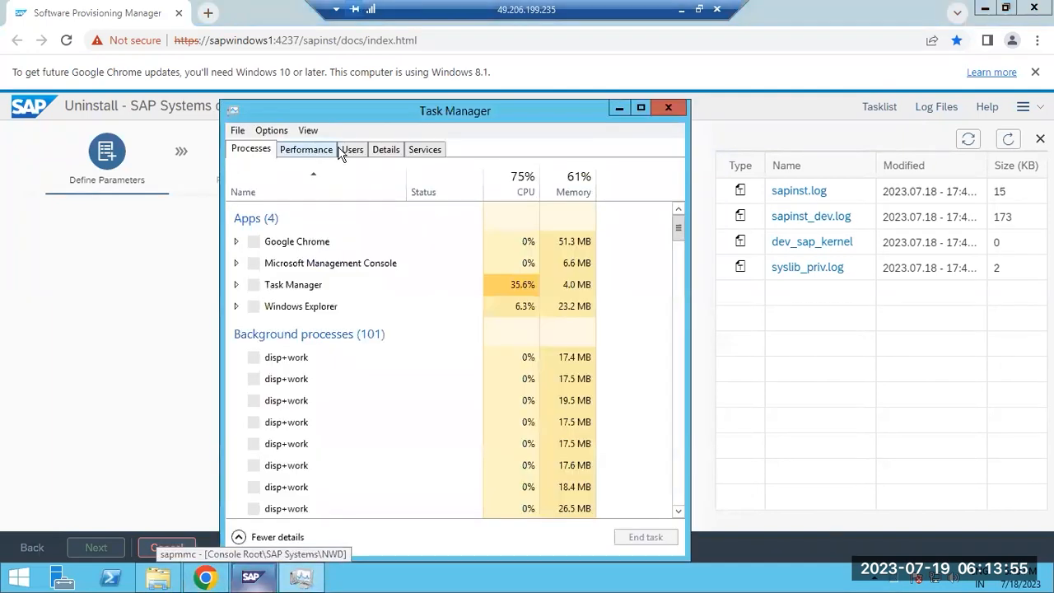
{"action": "left_click", "coordinate": [416, 150]}
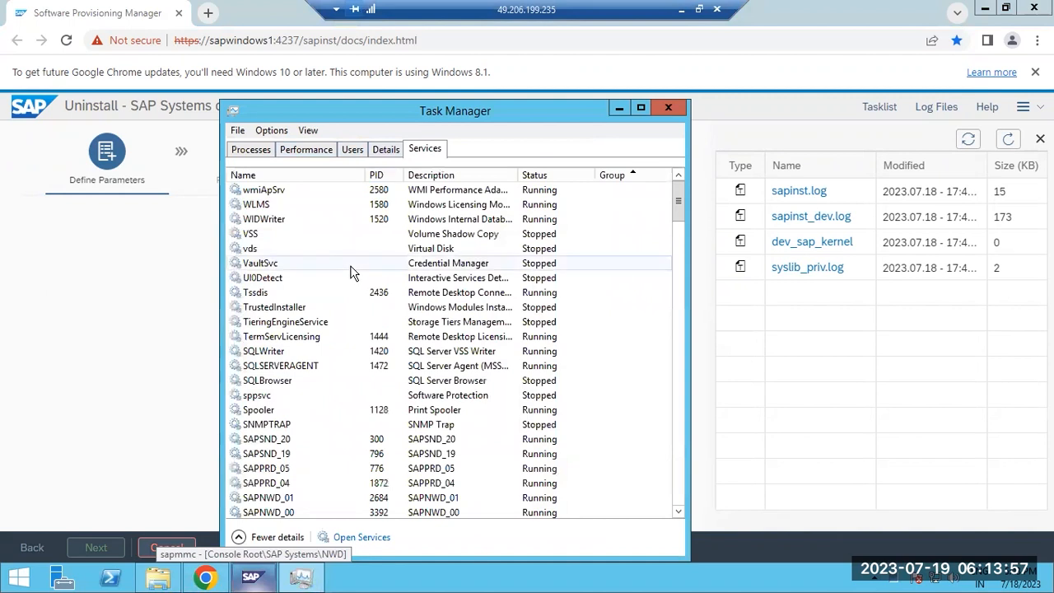
{"action": "right_click", "coordinate": [294, 442]}
{"action": "left_click", "coordinate": [329, 469]}
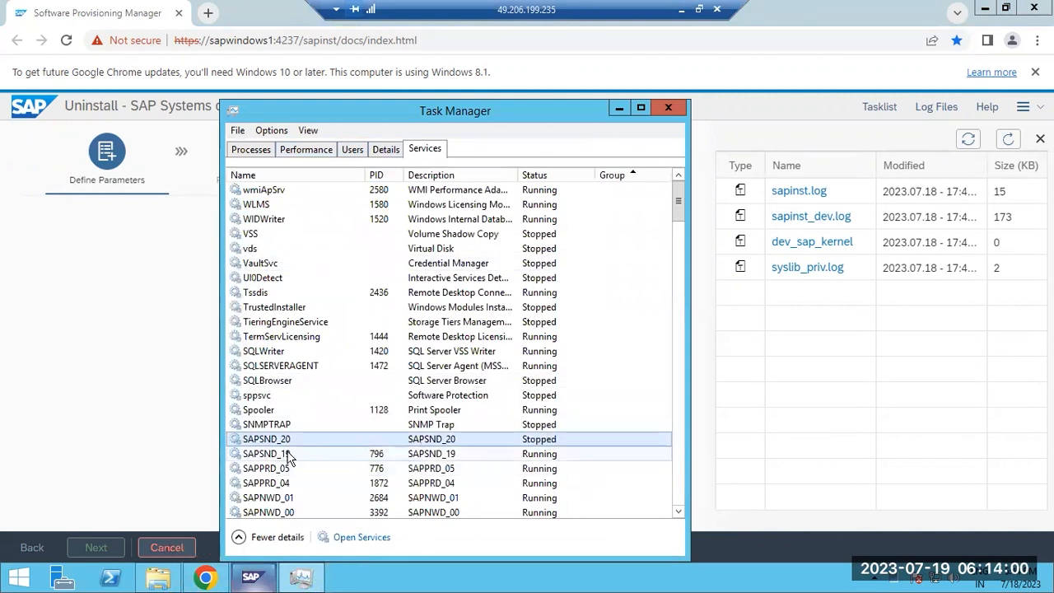
{"action": "right_click", "coordinate": [288, 454]}
{"action": "left_click", "coordinate": [325, 480]}
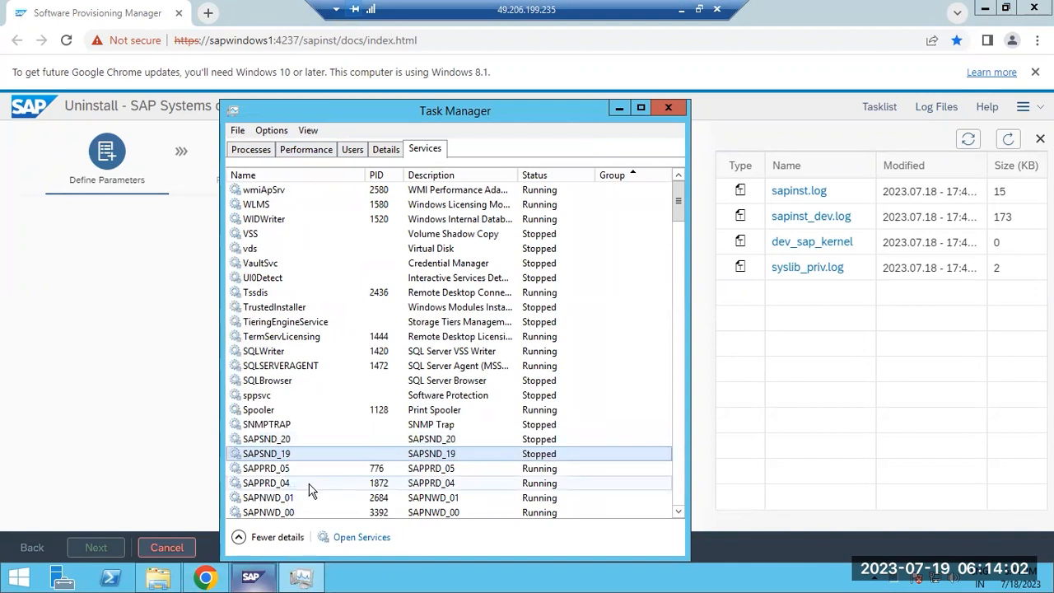
{"action": "scroll", "coordinate": [306, 487], "scroll_direction": "down", "scroll_amount": 1}
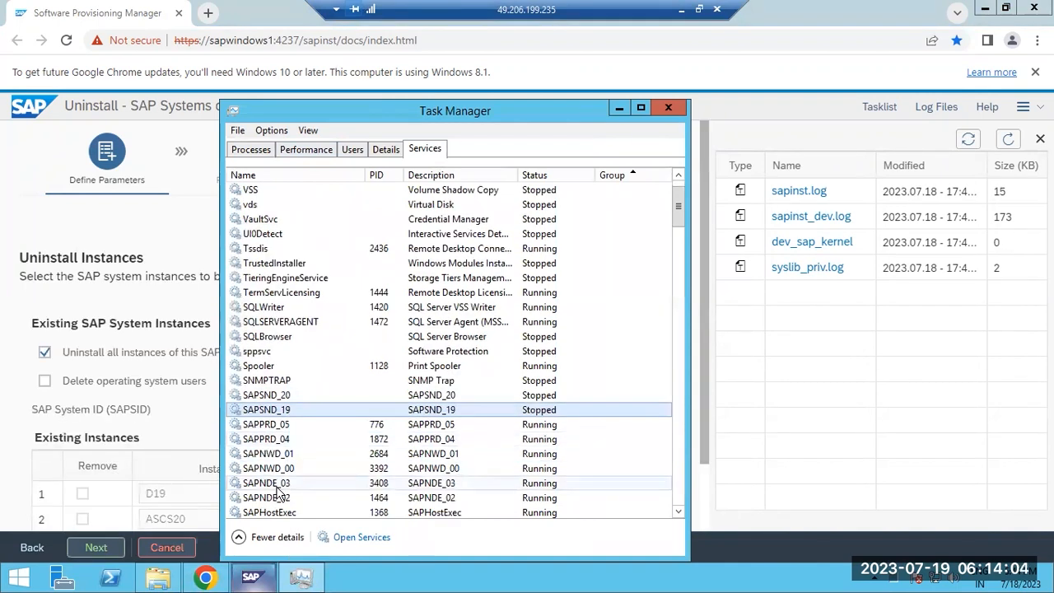
{"action": "left_click", "coordinate": [157, 227]}
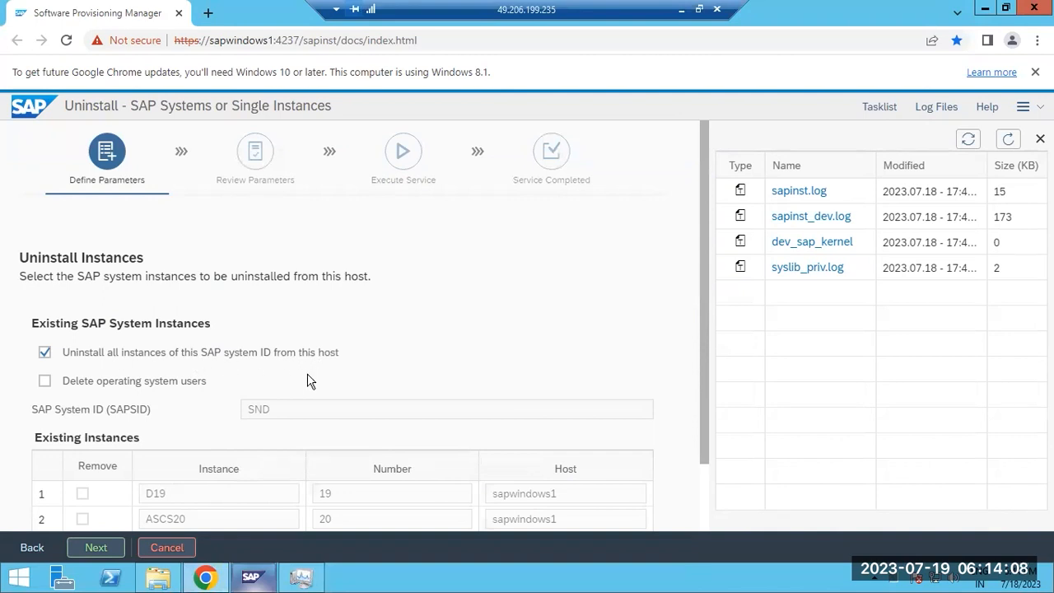
Step: Accept SND's D19 and ASCS20 instances, keep the database, and start the uninstall
{"action": "left_click", "coordinate": [97, 547]}
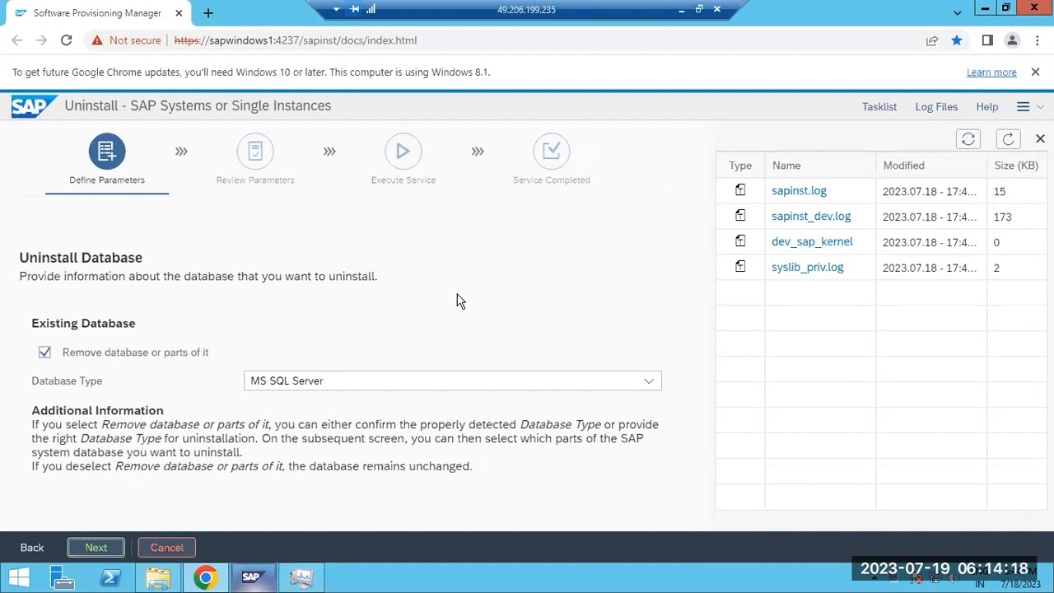
{"action": "left_click", "coordinate": [136, 352]}
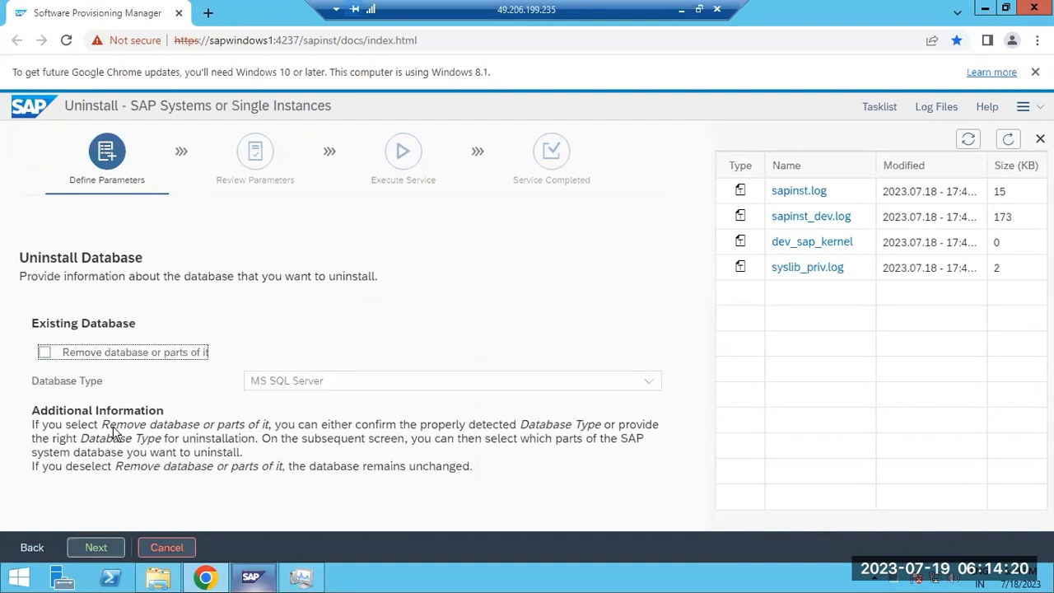
{"action": "left_click", "coordinate": [92, 547]}
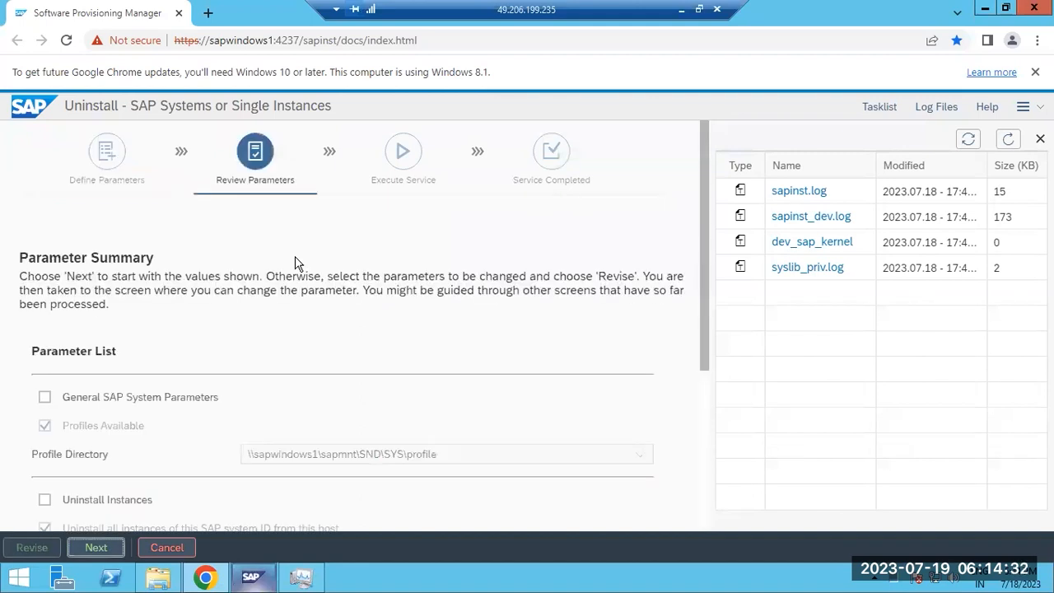
{"action": "left_click", "coordinate": [107, 544]}
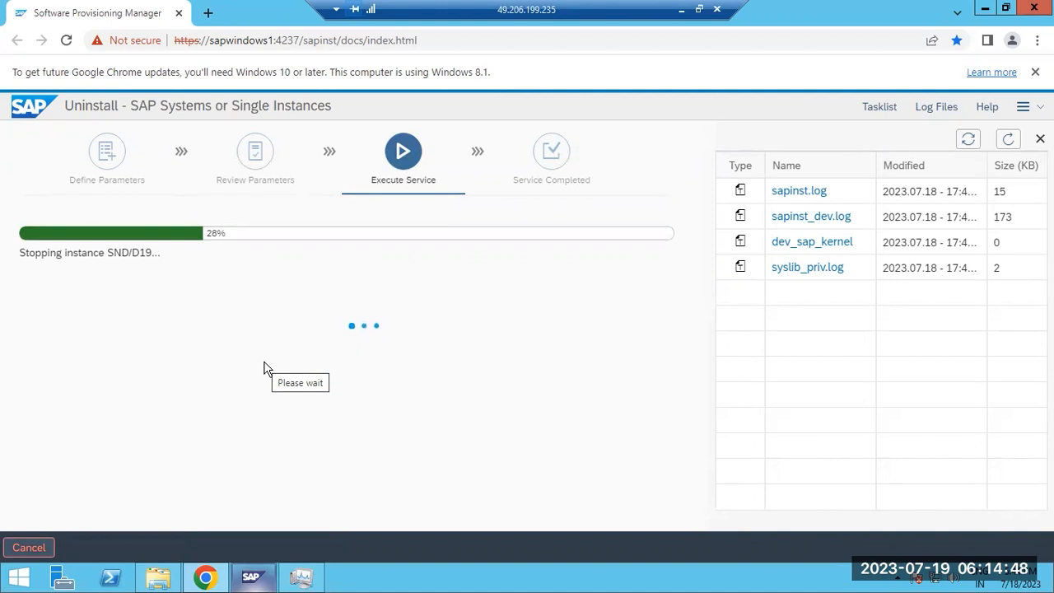
{"action": "right_click", "coordinate": [414, 578]}
Step: Show the desktop and launch SAP Logon, allowing it to run
{"action": "left_click", "coordinate": [460, 520]}
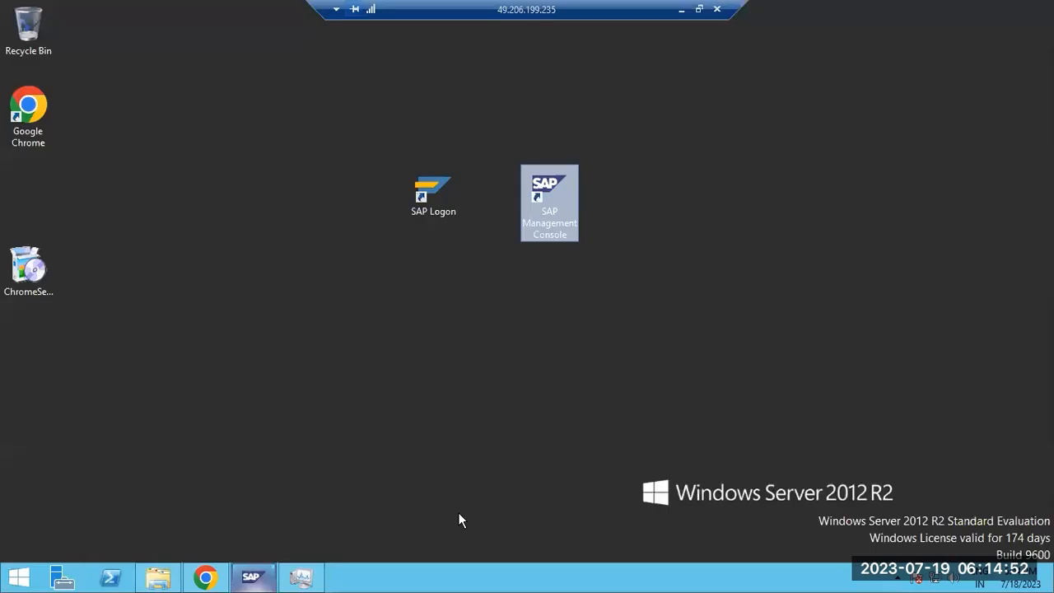
{"action": "double_click", "coordinate": [422, 189]}
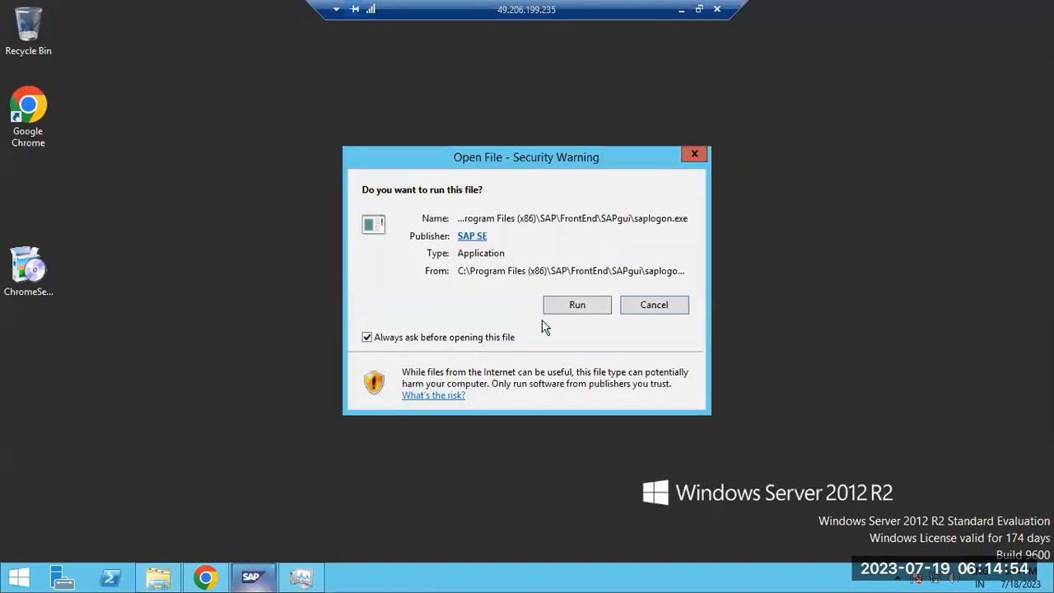
{"action": "left_click", "coordinate": [557, 307]}
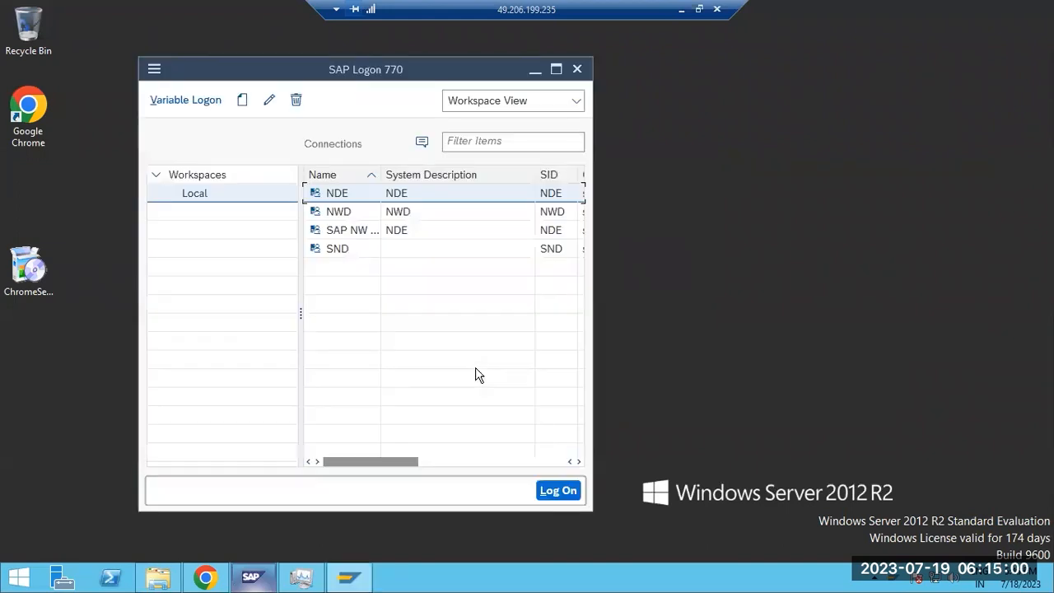
Step: Delete both NDE connection entries and the SND entry from SAP Logon
{"action": "left_click", "coordinate": [296, 100]}
{"action": "left_click", "coordinate": [406, 328]}
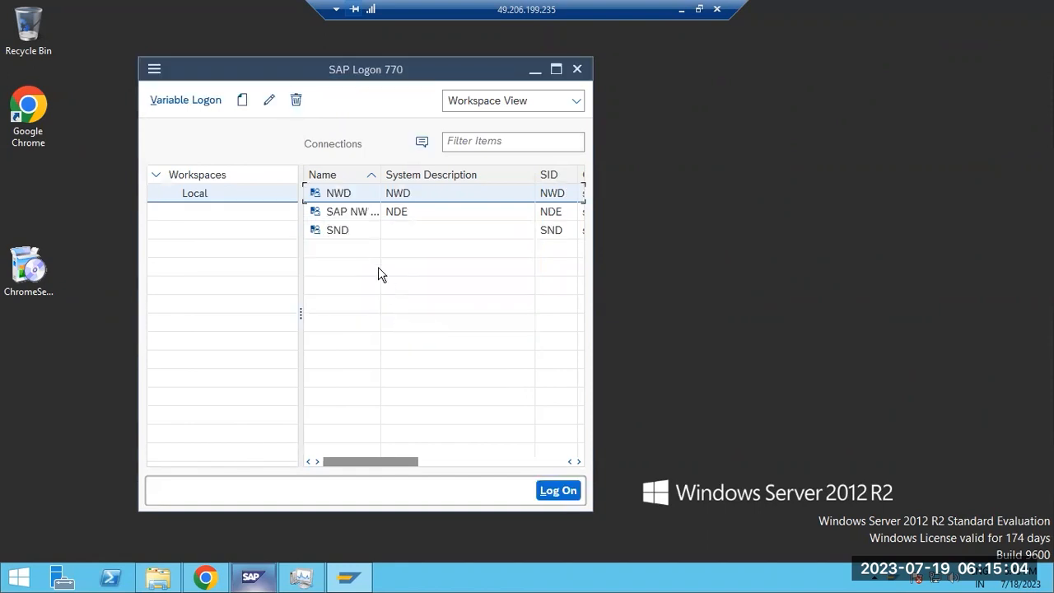
{"action": "left_click", "coordinate": [352, 216]}
{"action": "left_click", "coordinate": [295, 100]}
{"action": "left_click", "coordinate": [411, 339]}
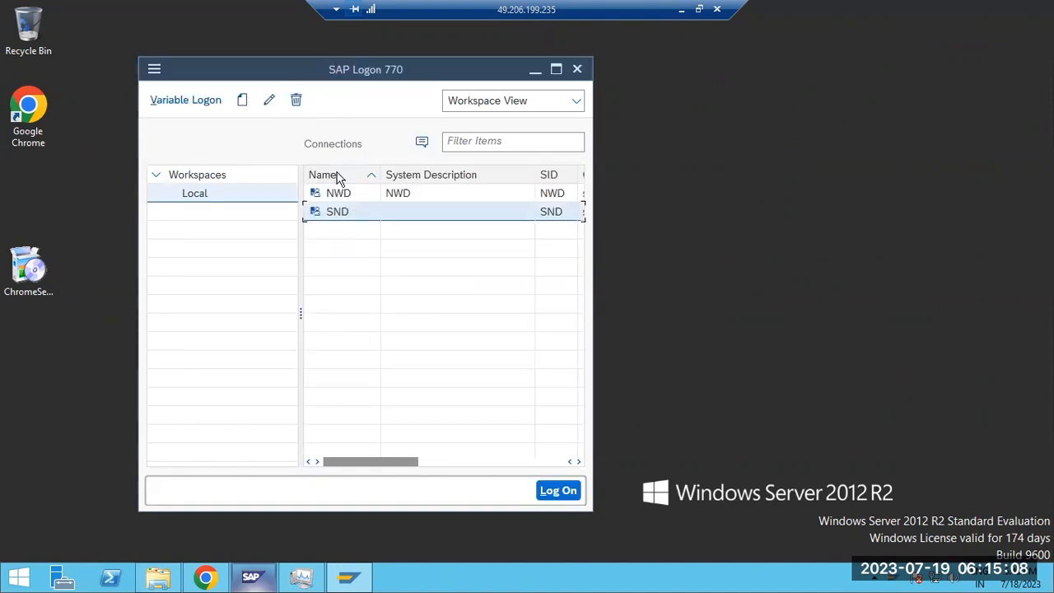
{"action": "left_click", "coordinate": [295, 102]}
{"action": "left_click", "coordinate": [412, 327]}
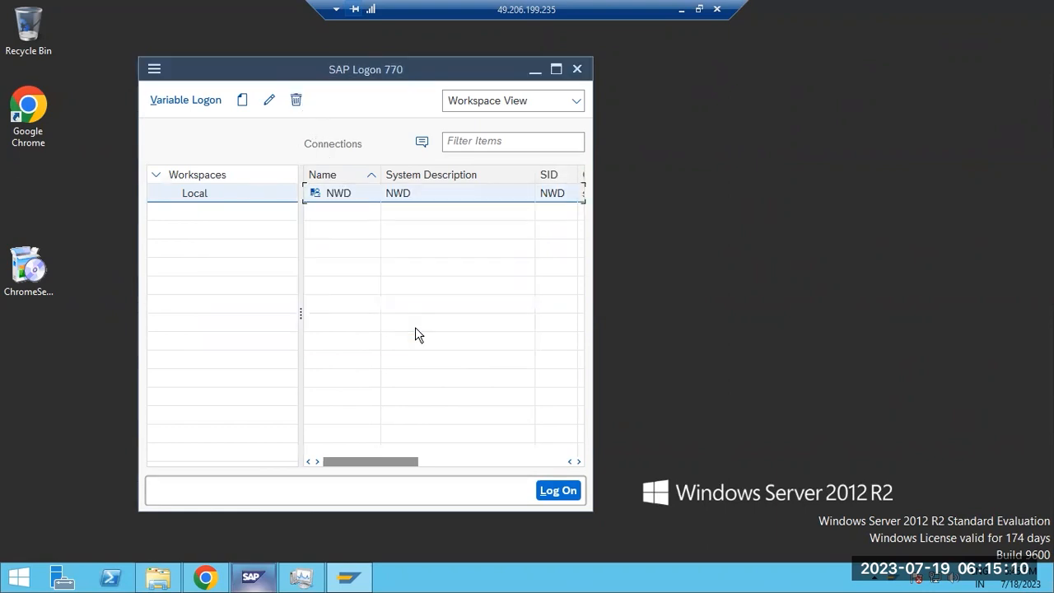
Step: Open the NWD logon screen and enter the user name
{"action": "double_click", "coordinate": [349, 192]}
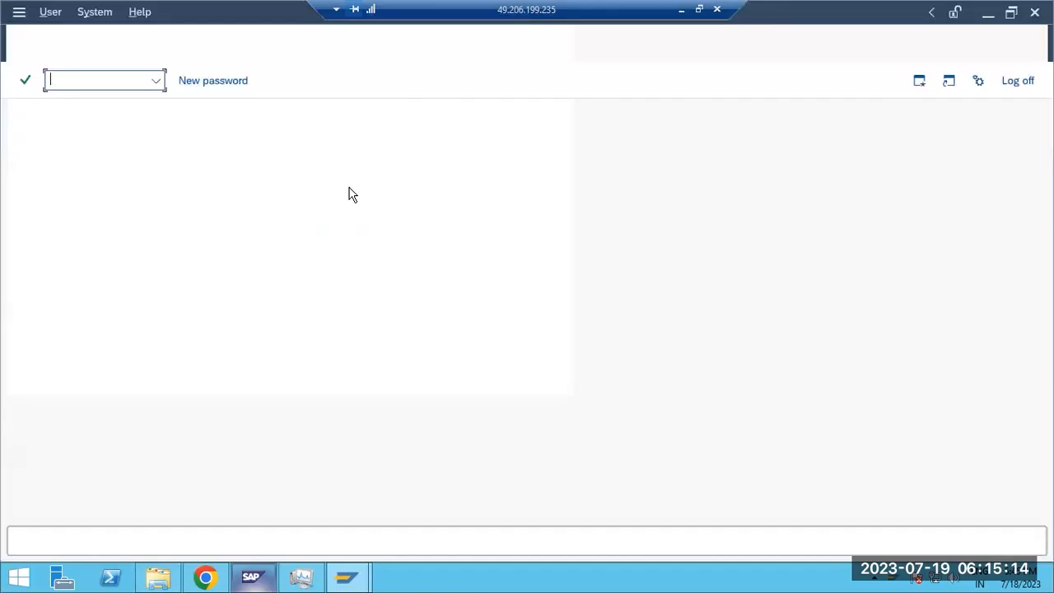
{"action": "type", "text": "ddic"}
{"action": "key", "text": "Tab"}
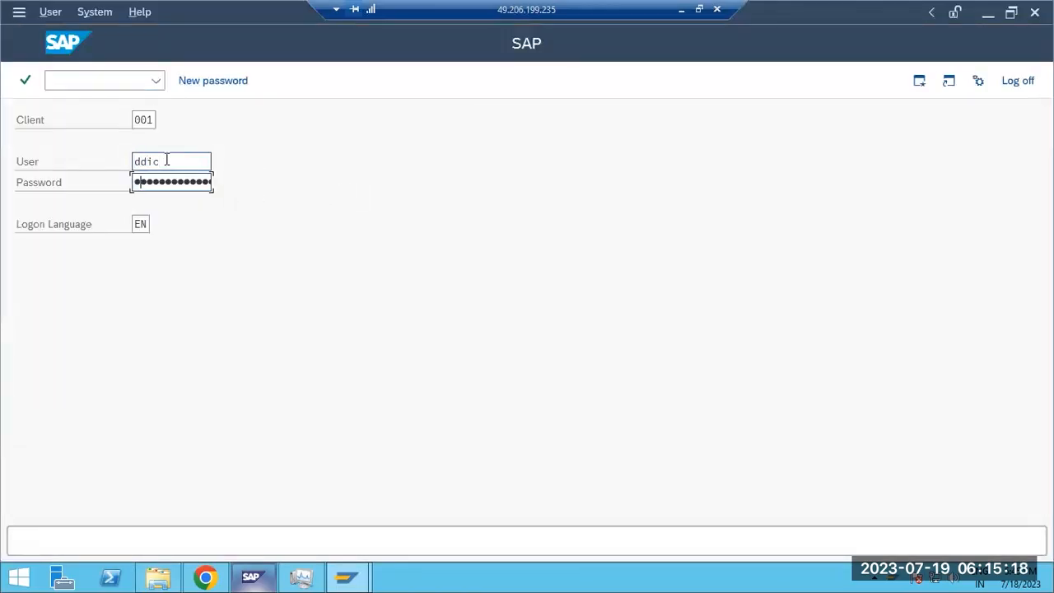
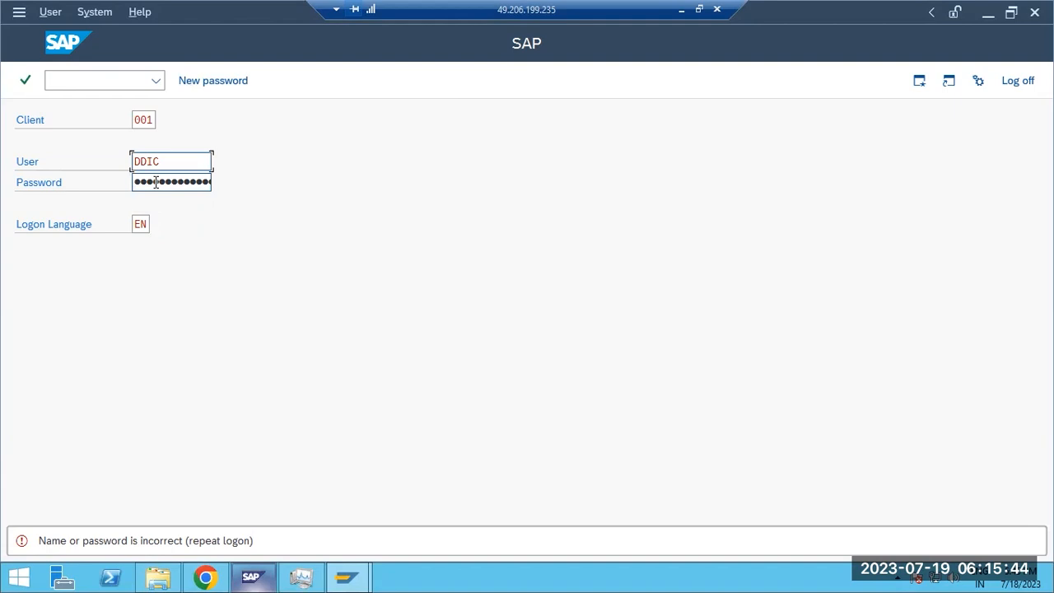
Step: Replace the logon client 001 with 000 for another DDIC attempt
{"action": "key", "text": "shift+Tab"}
{"action": "key", "text": "shift+End"}
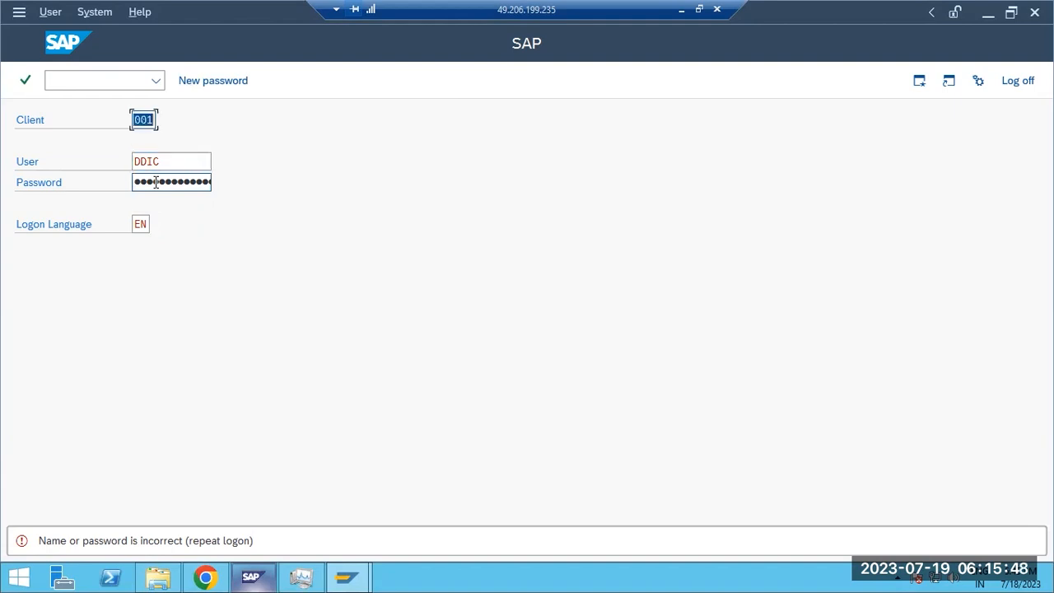
{"action": "type", "text": "00"}
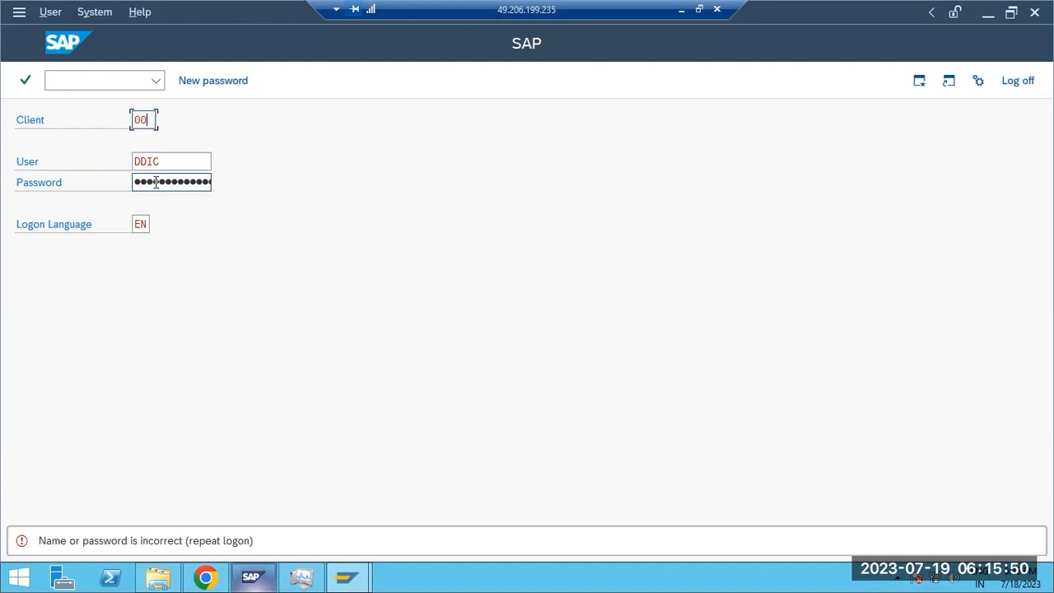
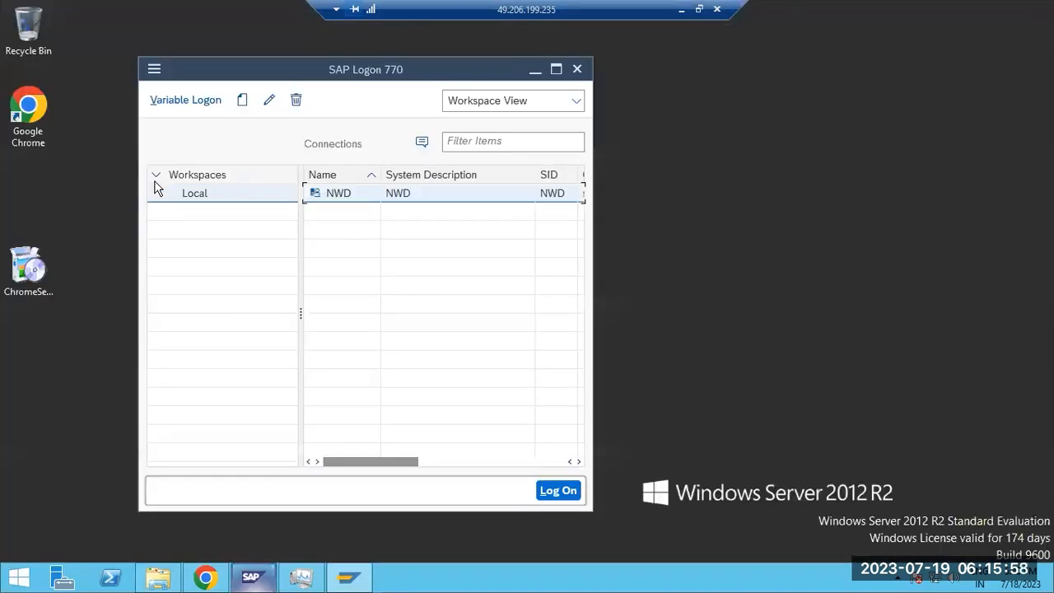
Step: Open the NWD logon screen, log off it, and dismiss NWD's connection properties unchanged
{"action": "double_click", "coordinate": [341, 193]}
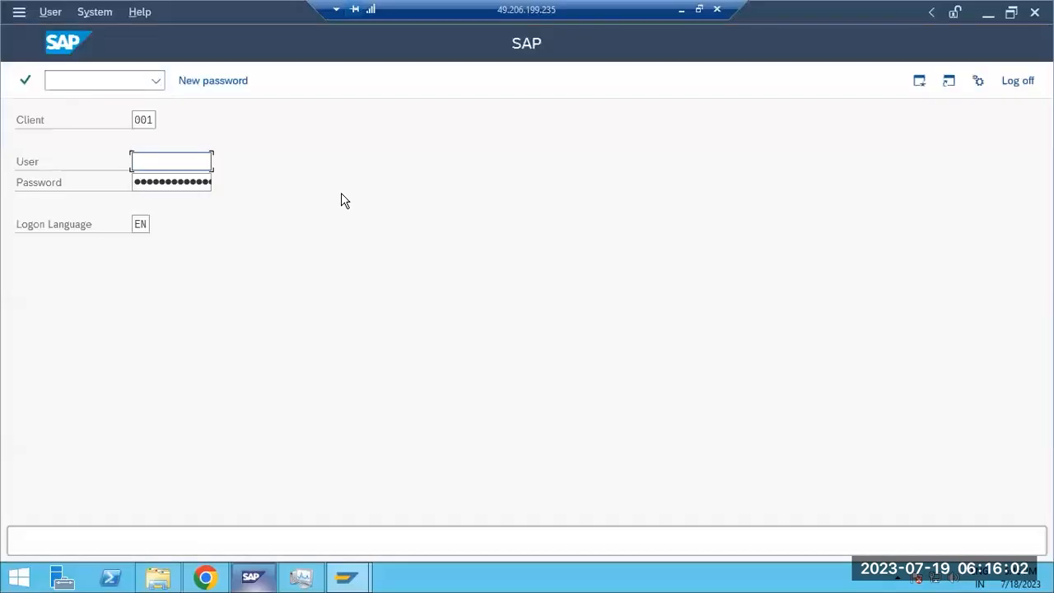
{"action": "left_click", "coordinate": [1017, 81]}
{"action": "left_click", "coordinate": [269, 99]}
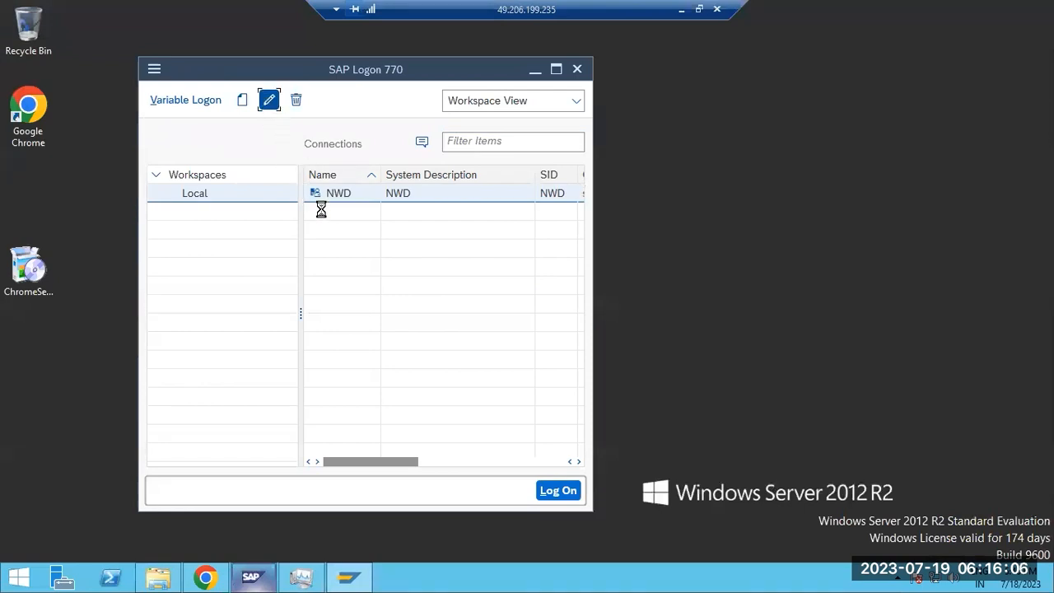
{"action": "left_click", "coordinate": [577, 557]}
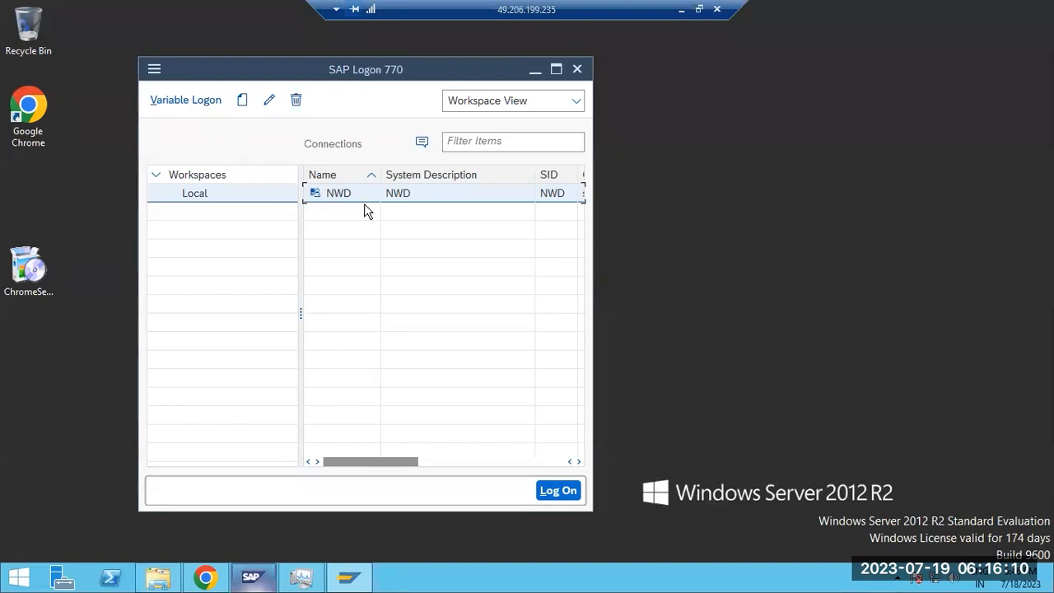
Step: Bring the Software Provisioning Manager SND uninstall window, at 62%, back to the front
{"action": "left_click", "coordinate": [206, 578]}
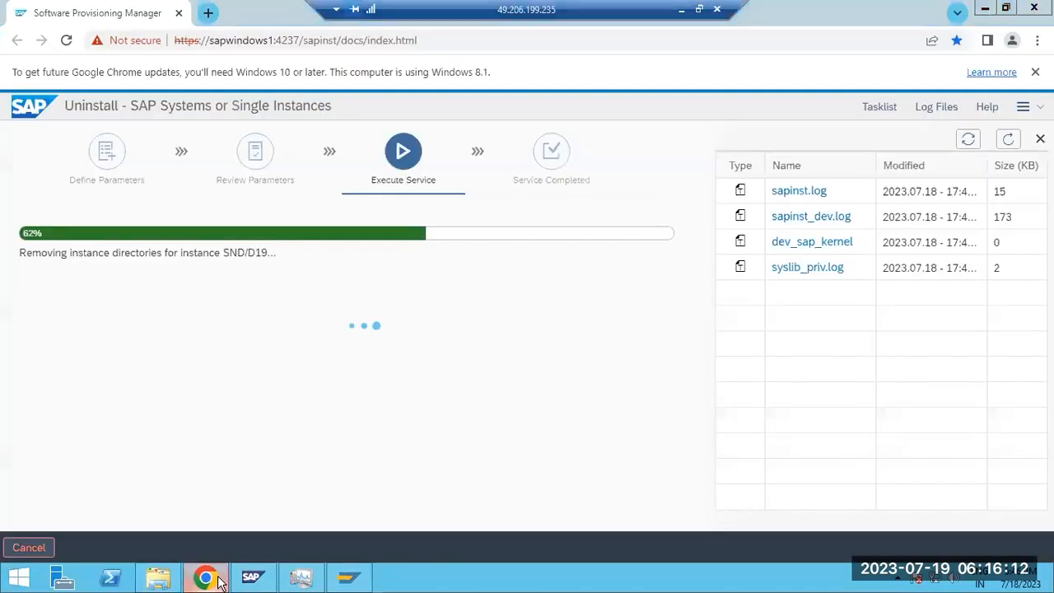
{"action": "left_click", "coordinate": [206, 578]}
{"action": "left_click", "coordinate": [217, 579]}
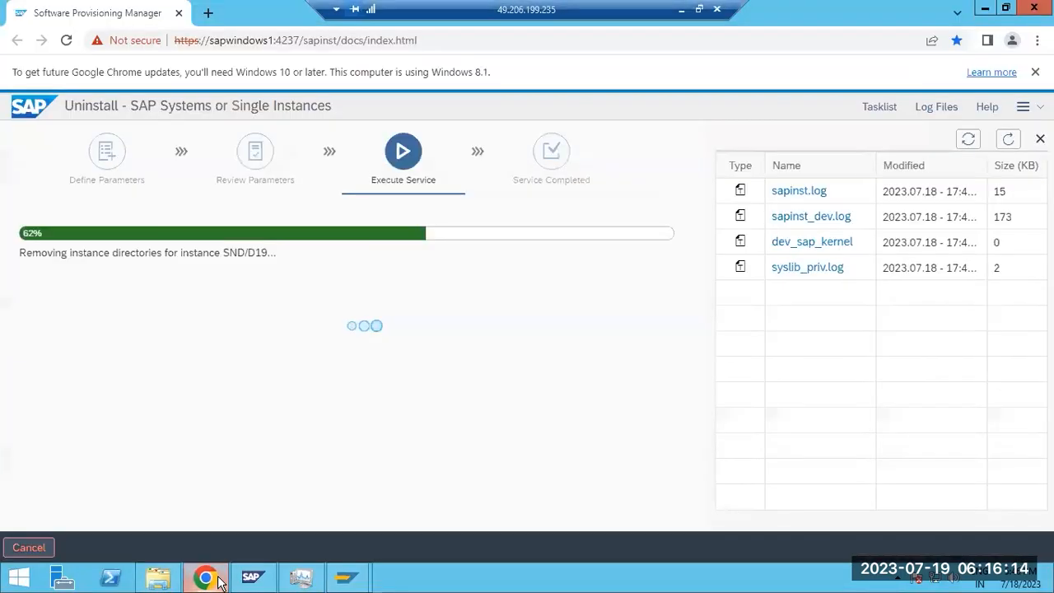
{"action": "left_click", "coordinate": [217, 579]}
{"action": "left_click", "coordinate": [217, 578]}
Step: Read the status line showing instance directories being removed, then open Local Disk (C:)
{"action": "left_click_drag", "start_coordinate": [41, 252], "coordinate": [250, 258]}
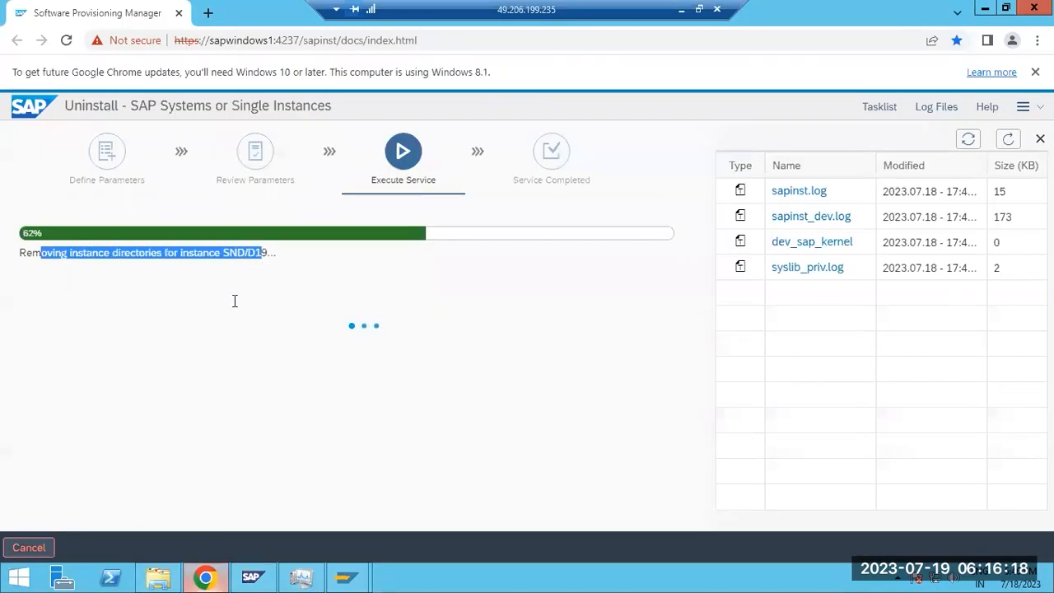
{"action": "left_click", "coordinate": [206, 269]}
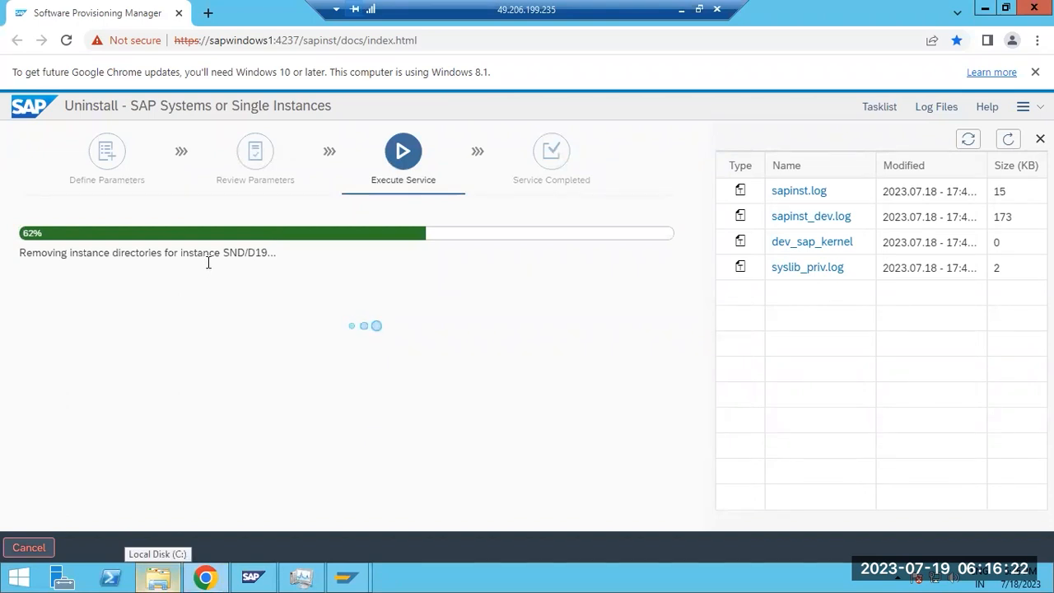
{"action": "left_click_drag", "start_coordinate": [203, 253], "coordinate": [300, 252]}
{"action": "left_click", "coordinate": [301, 252]}
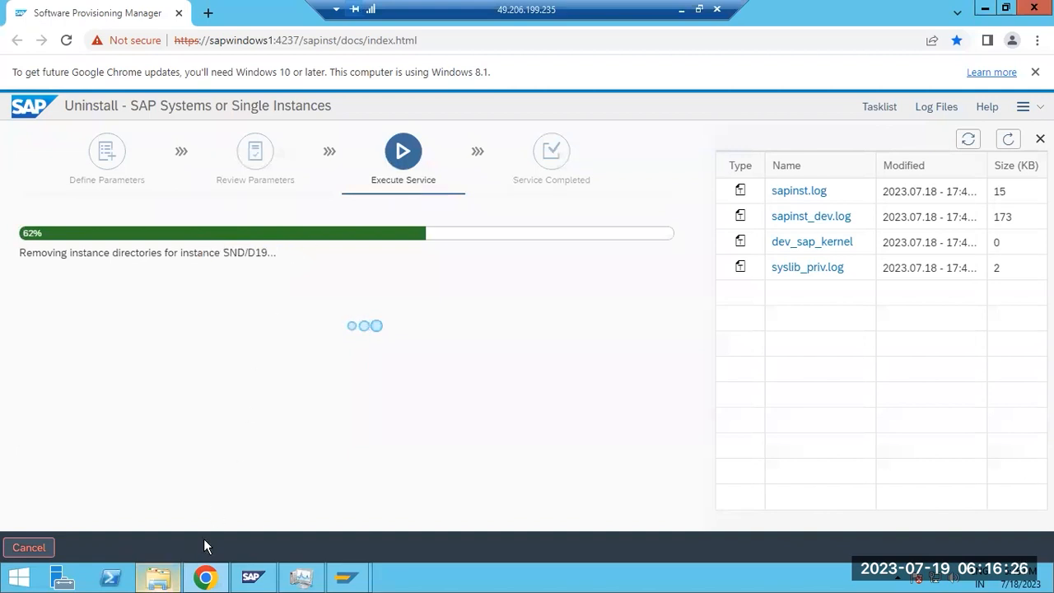
{"action": "left_click", "coordinate": [164, 580]}
{"action": "left_click", "coordinate": [252, 579]}
Step: Enter user ddic on the client 001 logon screen and move to the password field
{"action": "mouse_move", "coordinate": [344, 575]}
{"action": "left_click", "coordinate": [395, 534]}
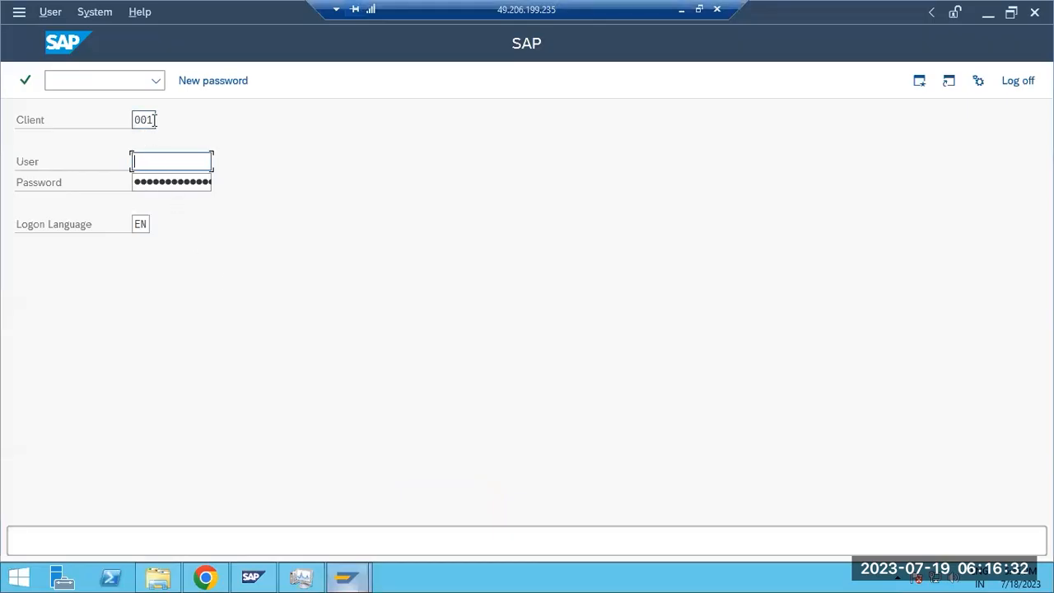
{"action": "type", "text": "ddic"}
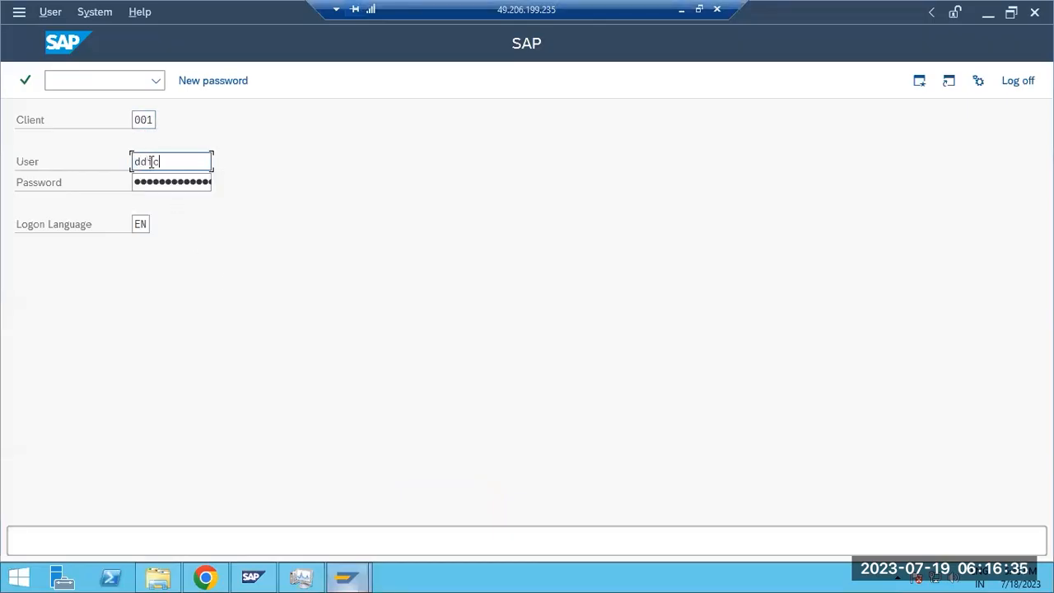
{"action": "key", "text": "Tab"}
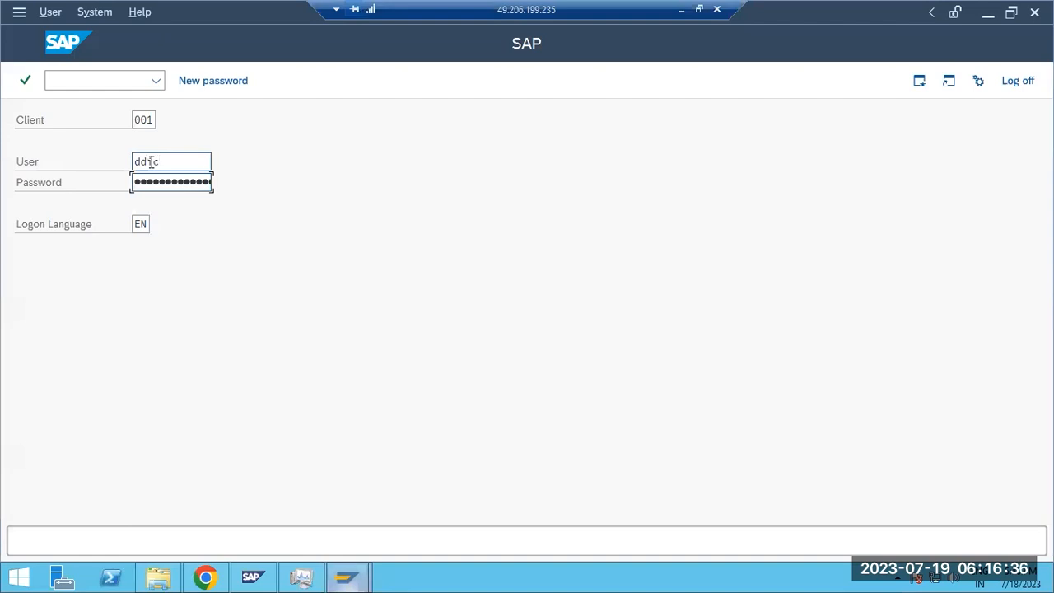
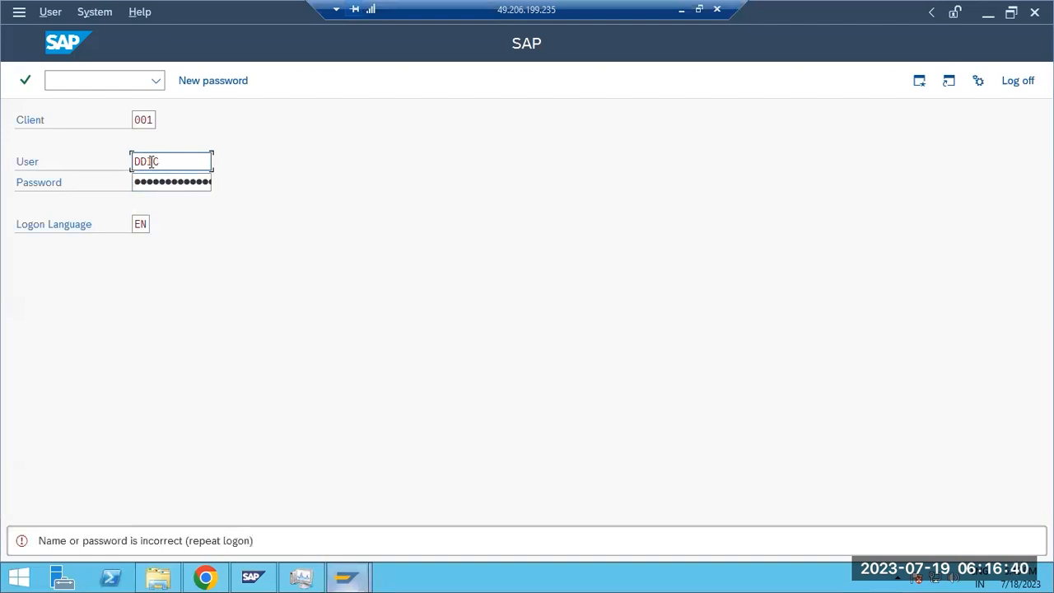
Step: Move from the User field to the Password field to retry the DDIC logon in client 001
{"action": "key", "text": "Tab"}
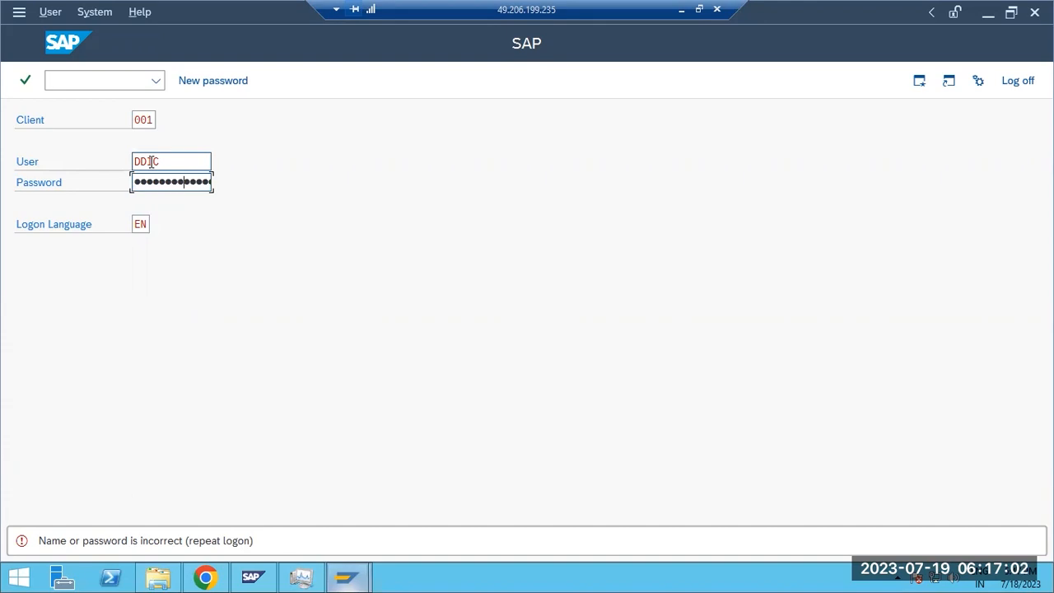
Step: Dismiss the failed NWD logon window to return to the management console
{"action": "key", "text": "Return"}
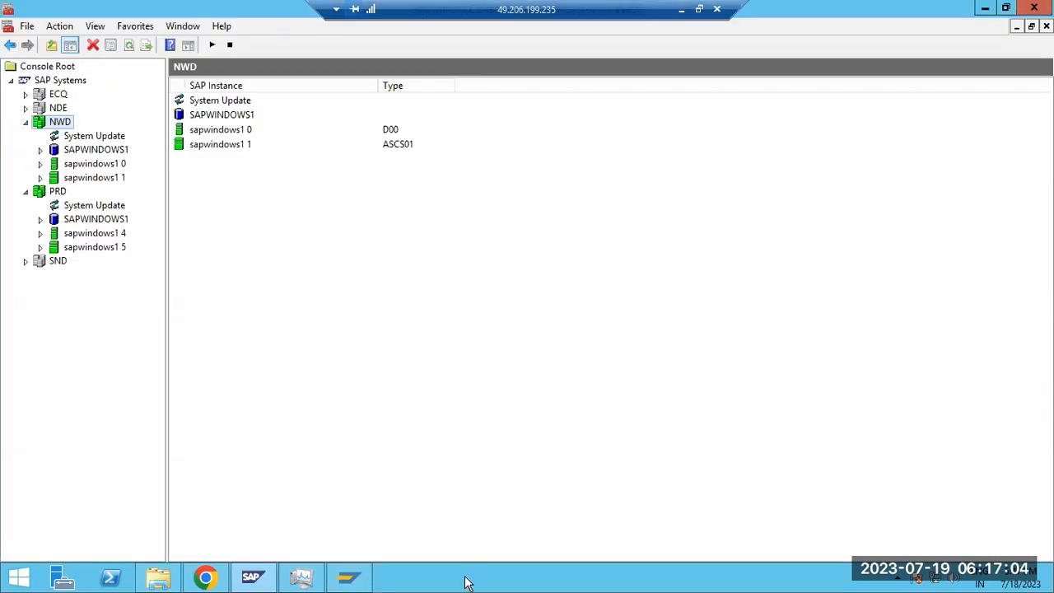
Step: Reopen the NWD logon from SAP Logon and enter user SAP*, moving on to the password
{"action": "left_click", "coordinate": [350, 577]}
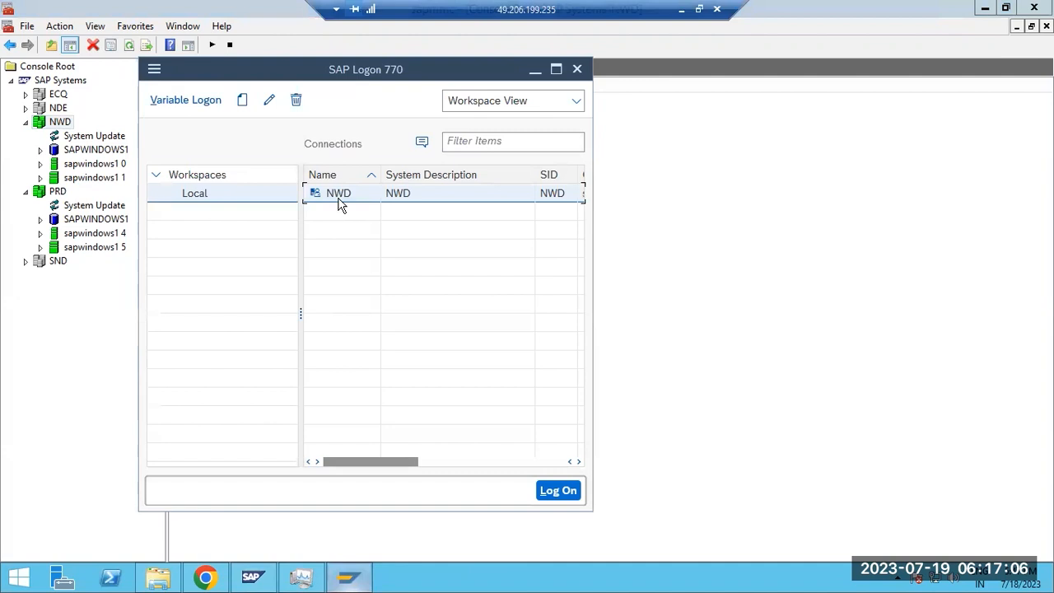
{"action": "double_click", "coordinate": [340, 197]}
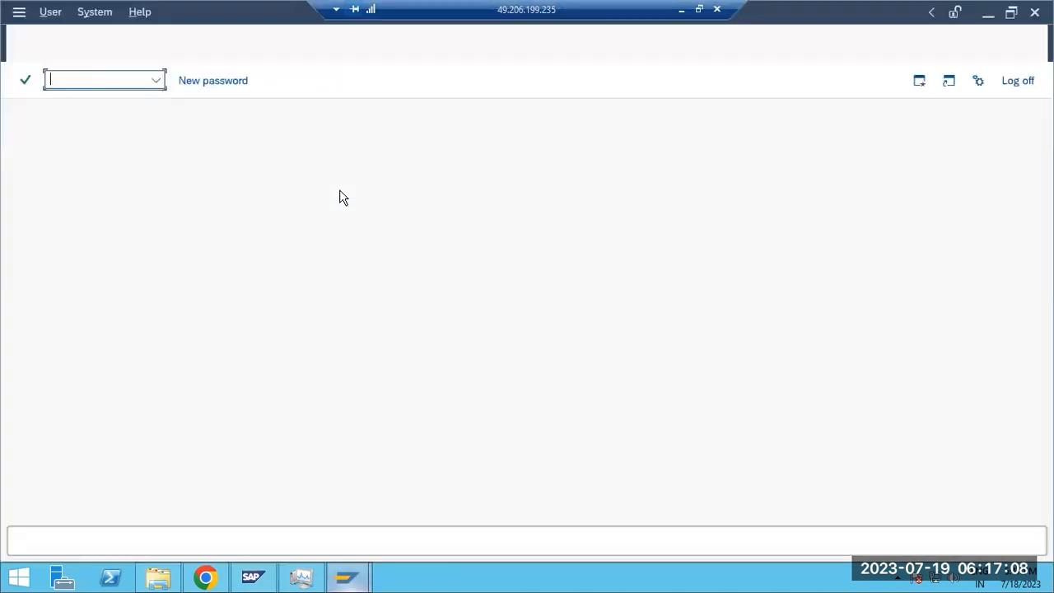
{"action": "type", "text": "sap*"}
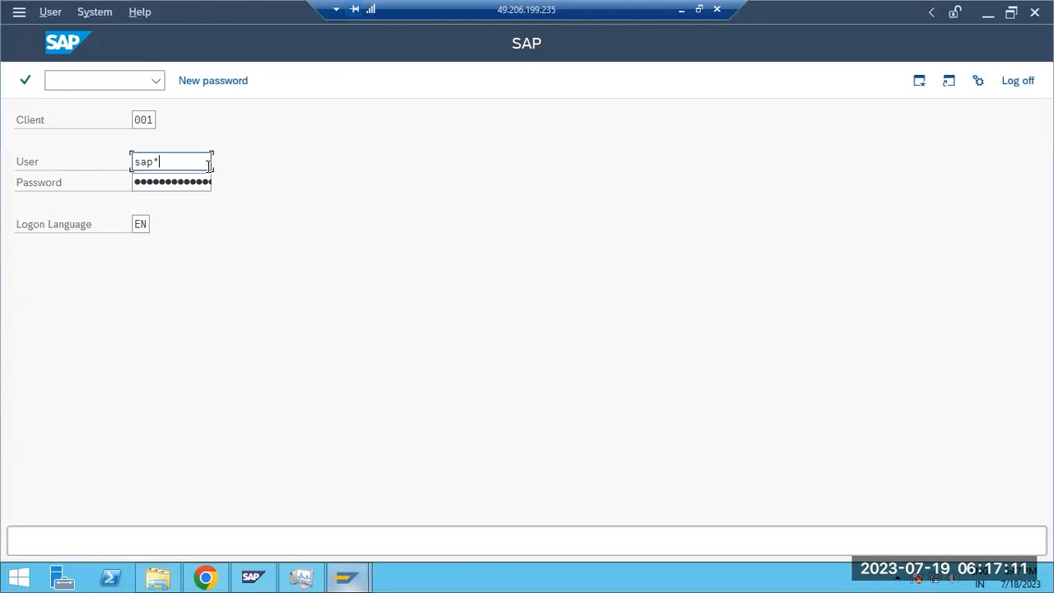
{"action": "key", "text": "Tab"}
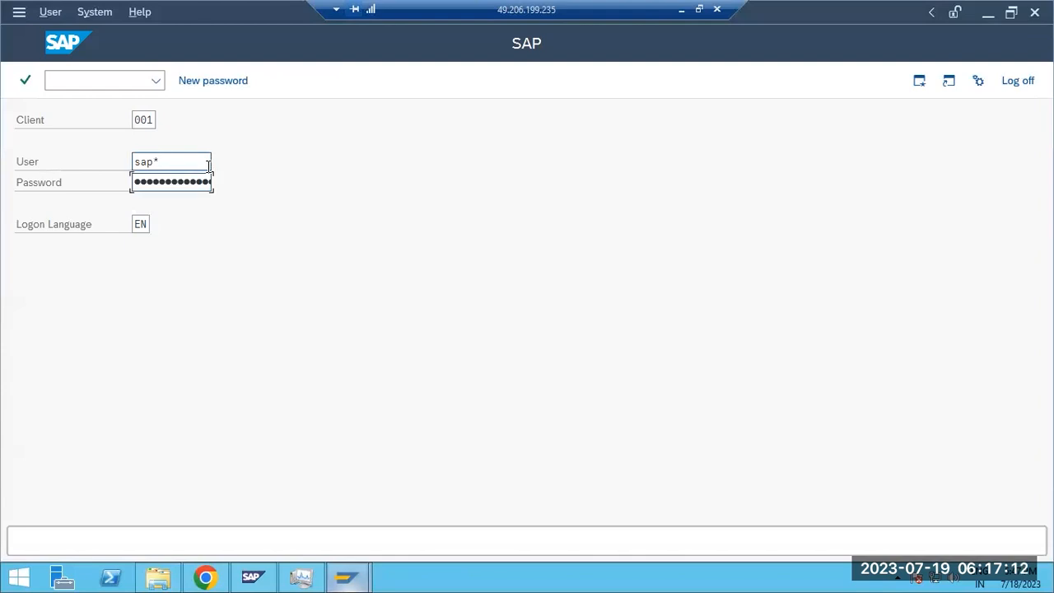
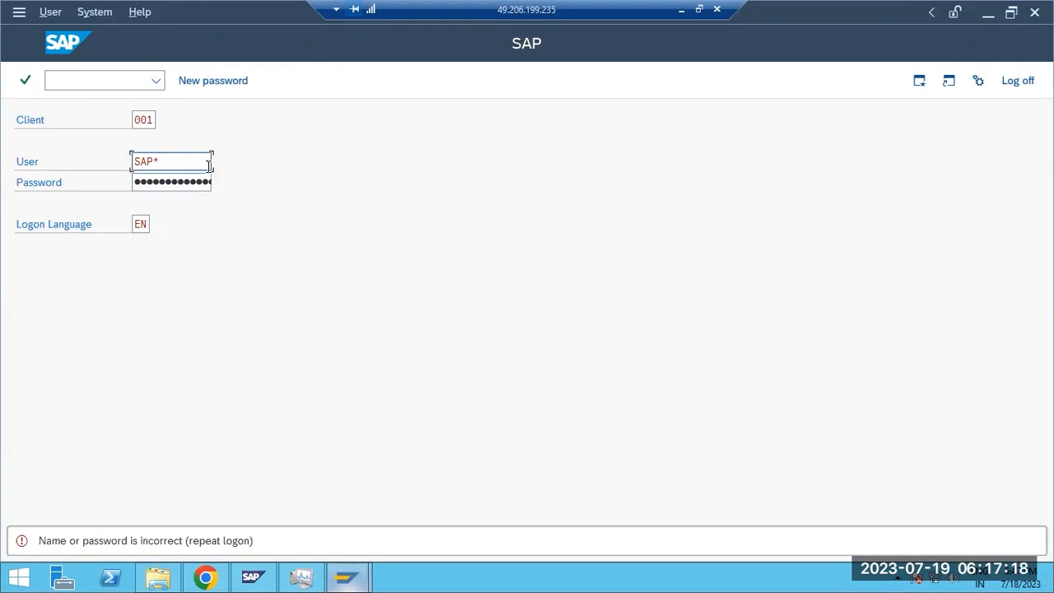
{"action": "key", "text": "Tab"}
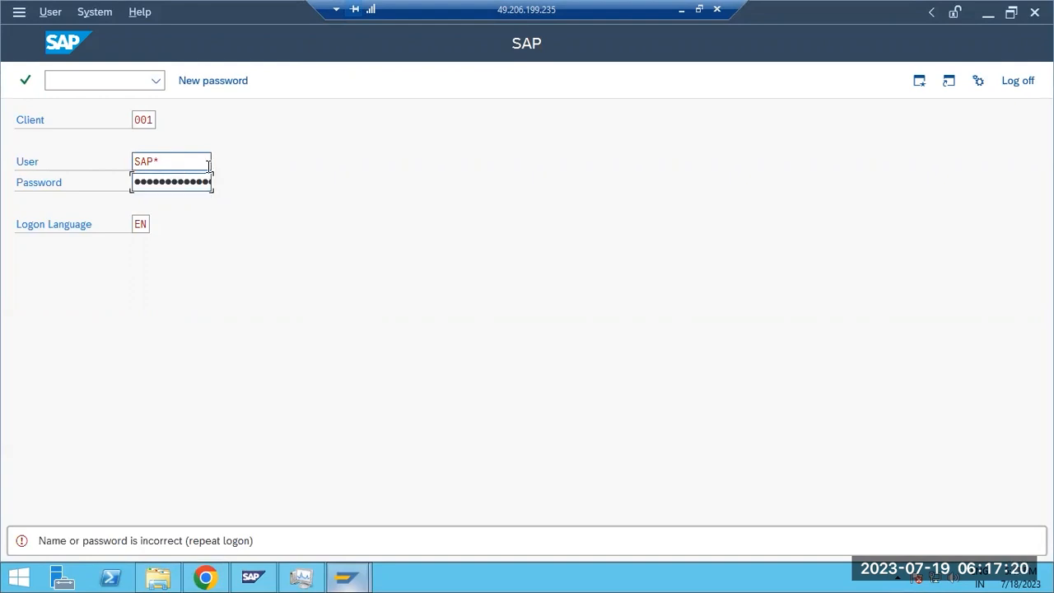
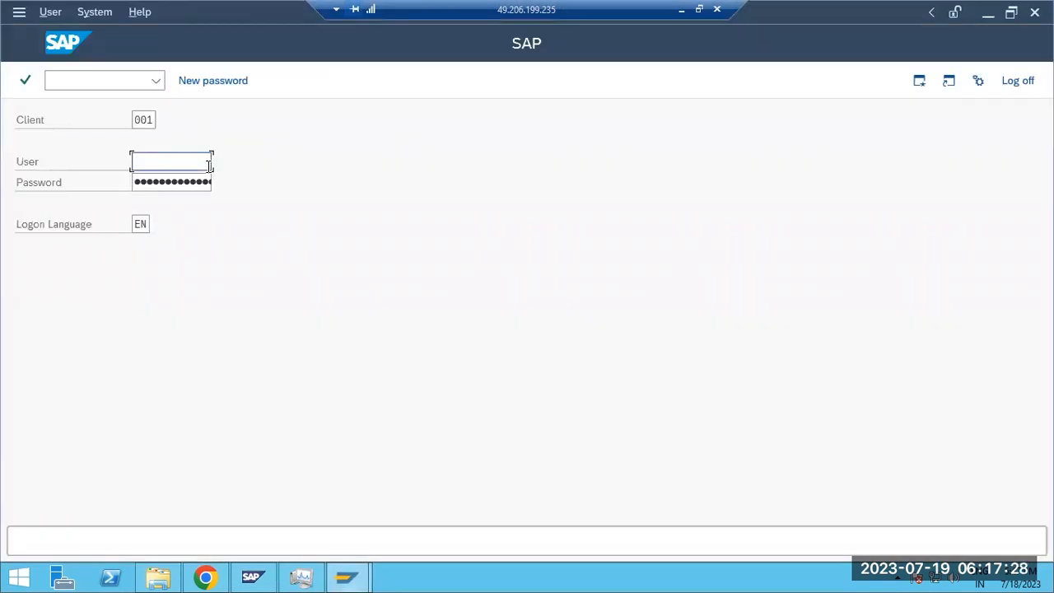
Step: Log off the rejected client 001 logon screen to return to the SAP Logon 770 list
{"action": "left_click", "coordinate": [1018, 86]}
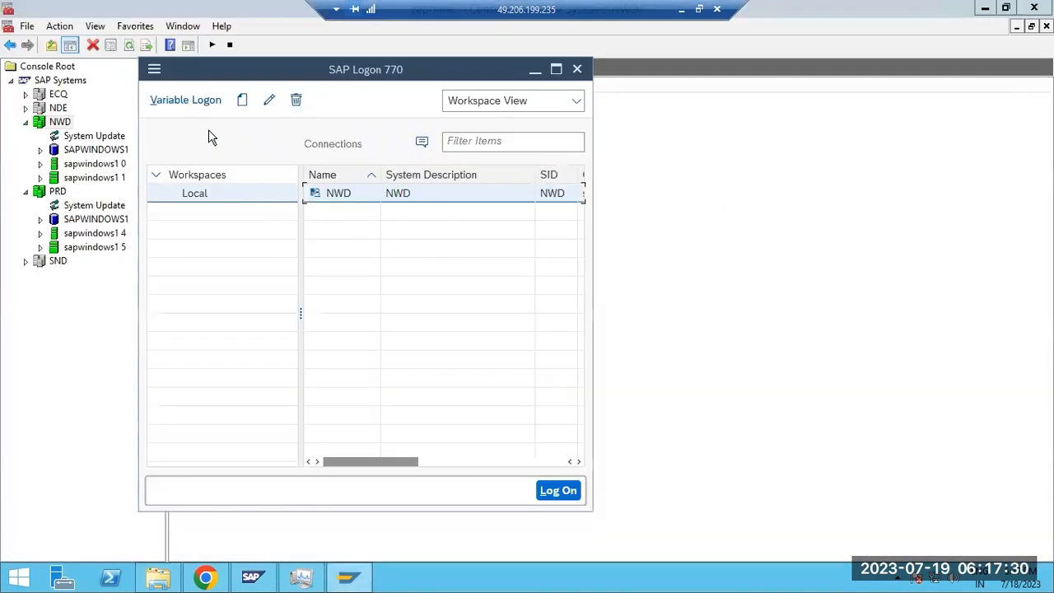
Step: Start a User Specified System connection with description 'SAP NW PRD' and system ID PRD
{"action": "left_click", "coordinate": [242, 99]}
{"action": "left_click", "coordinate": [261, 124]}
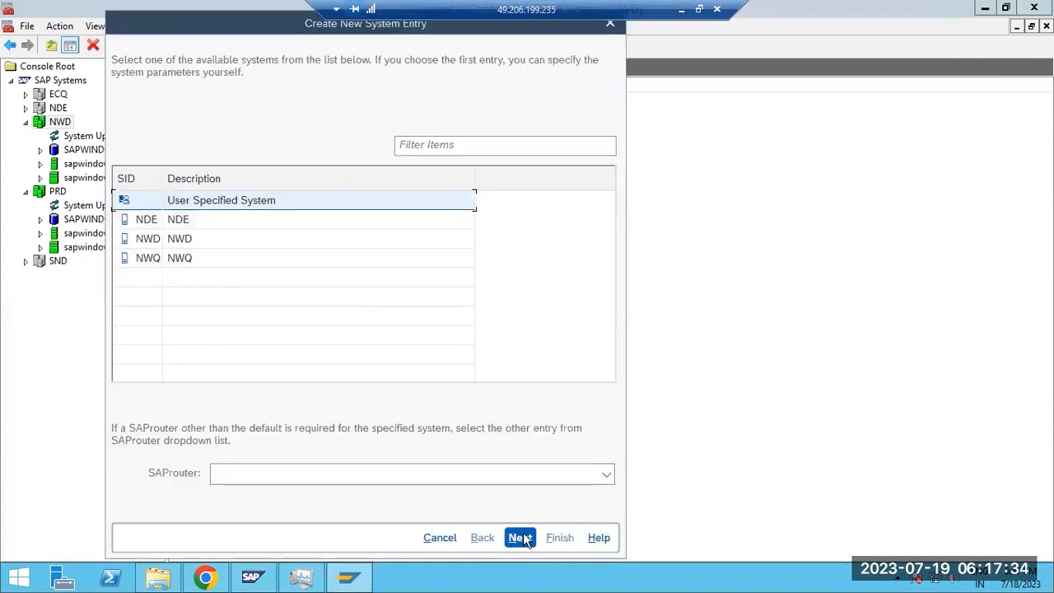
{"action": "left_click", "coordinate": [521, 538]}
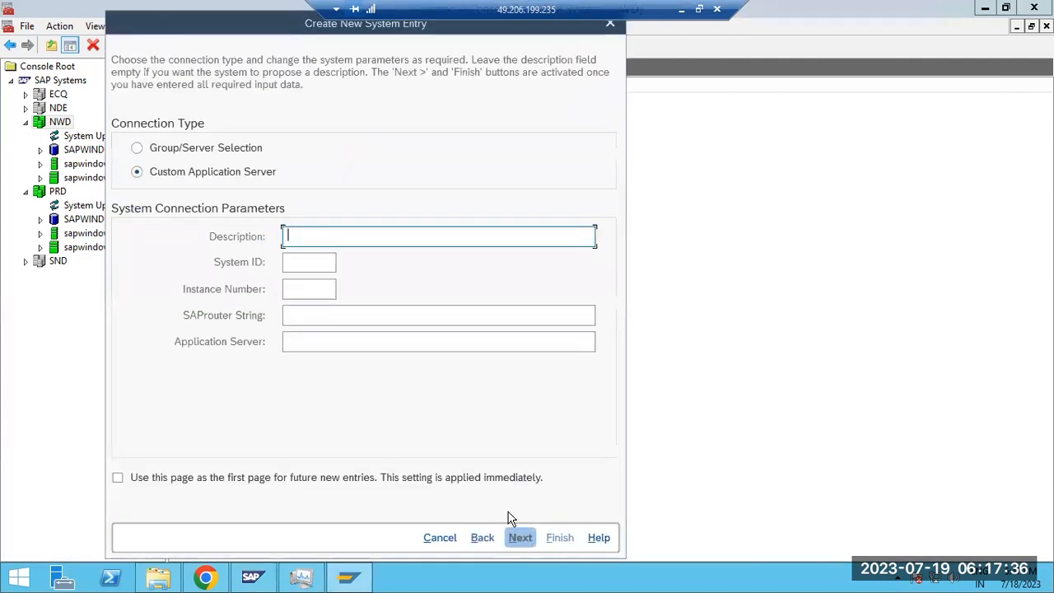
{"action": "type", "text": "SAP NW PRD"}
{"action": "key", "text": "Tab"}
{"action": "type", "text": "PRD"}
{"action": "key", "text": "Tab"}
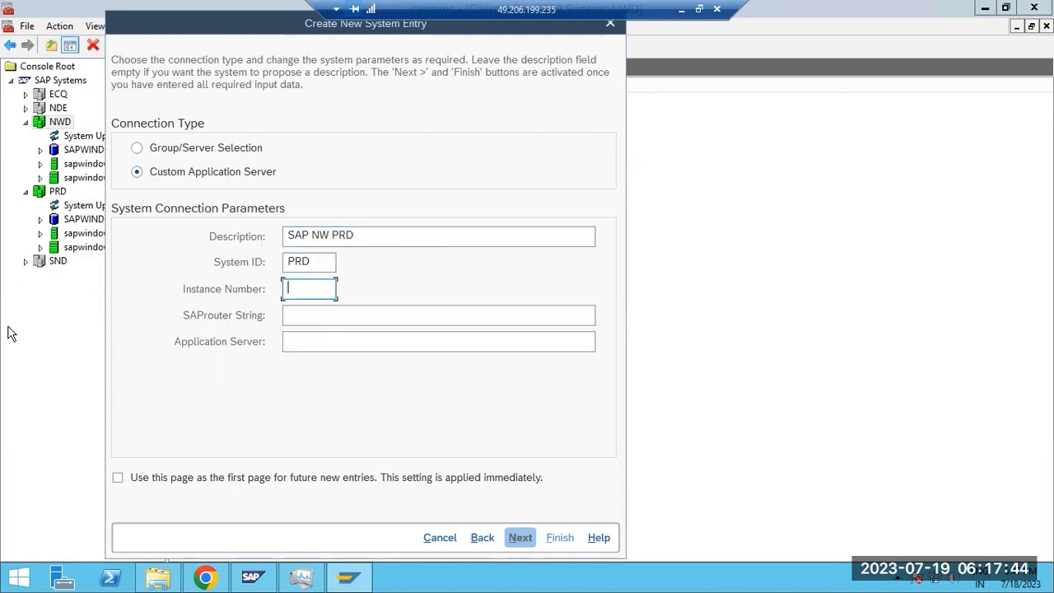
{"action": "key", "text": "Escape"}
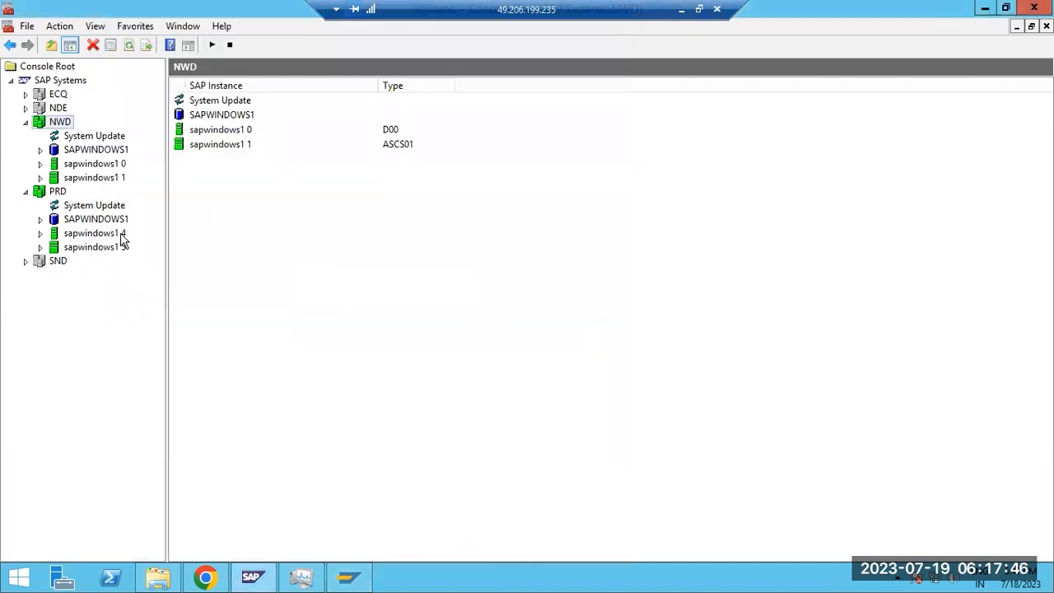
Step: Expand sapwindows1 5 and inspect its msg_server.EXE and enserver.EXE processes
{"action": "left_click", "coordinate": [94, 233]}
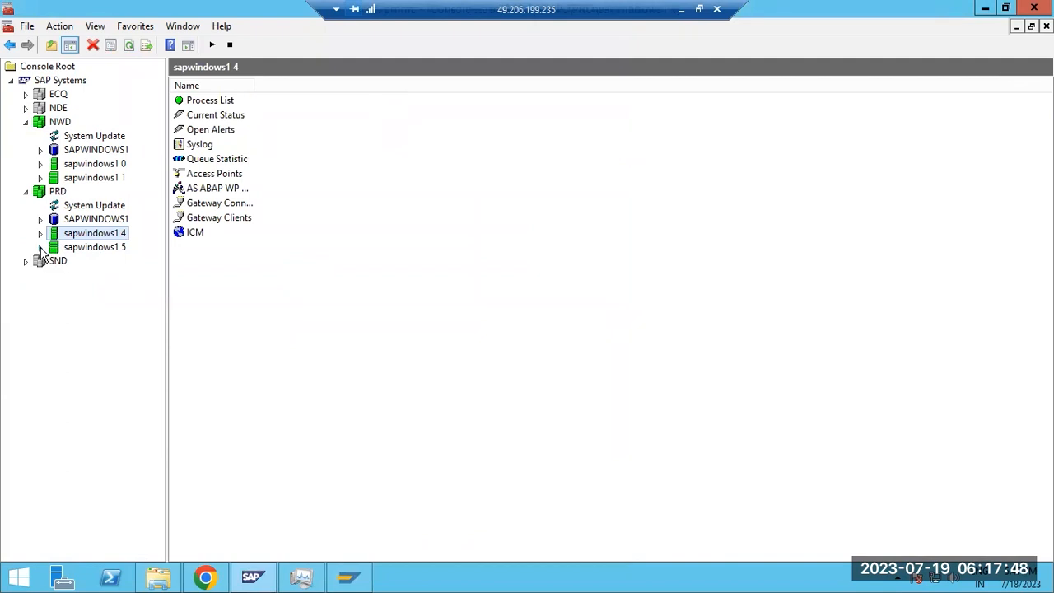
{"action": "left_click", "coordinate": [39, 247]}
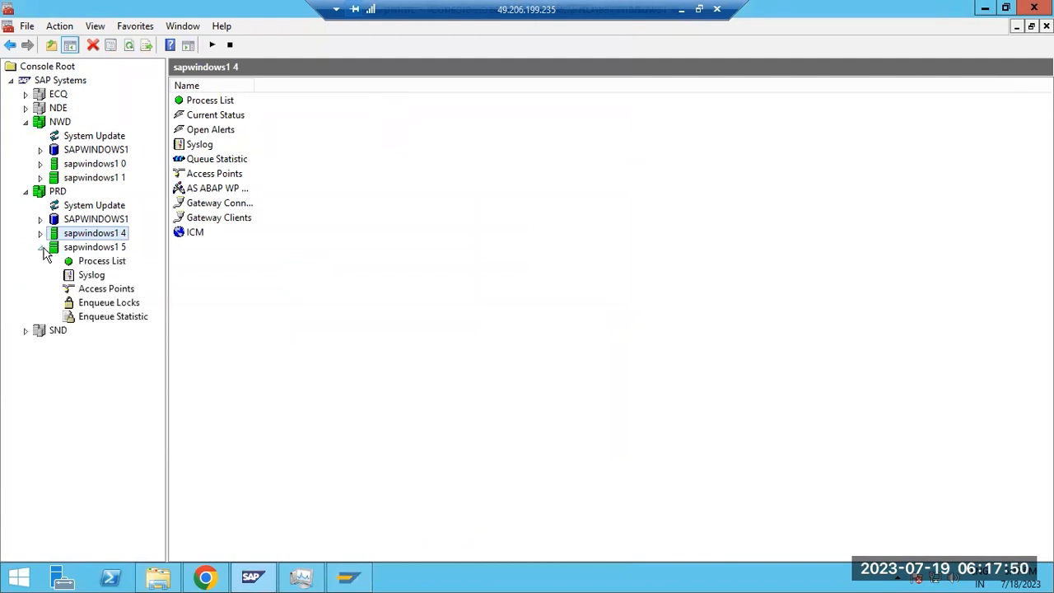
{"action": "left_click", "coordinate": [91, 263]}
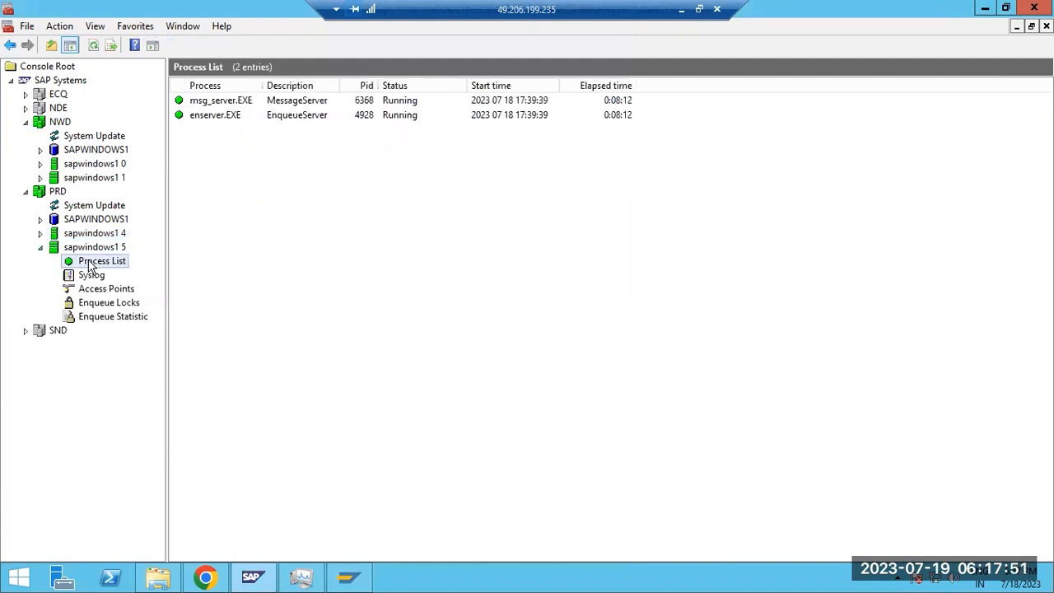
{"action": "left_click", "coordinate": [228, 105]}
{"action": "left_click", "coordinate": [231, 115]}
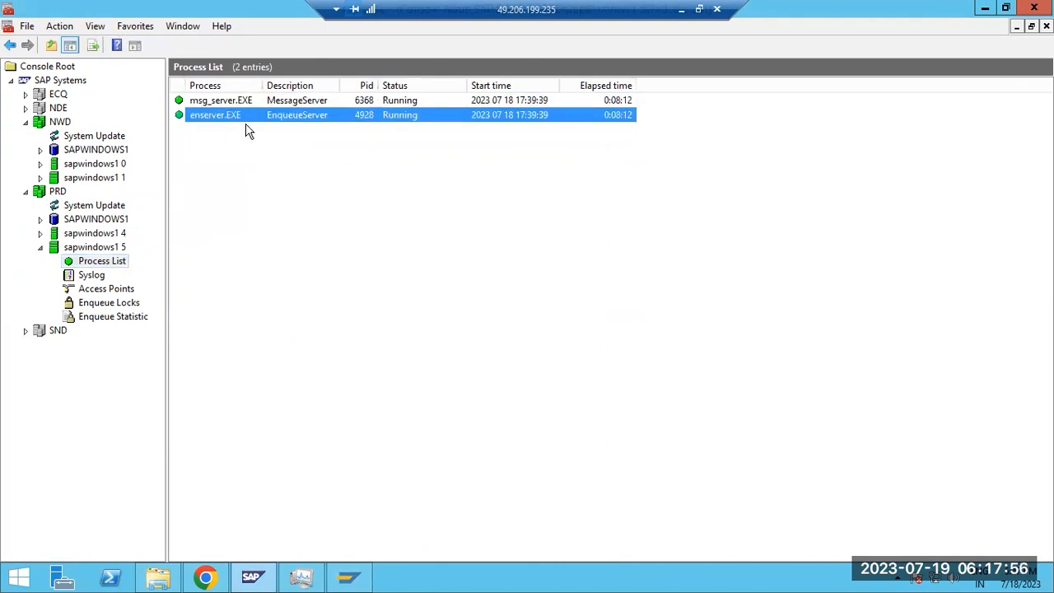
Step: Check the service completion message in the provisioning manager browser
{"action": "left_click", "coordinate": [205, 576]}
{"action": "left_click_drag", "start_coordinate": [48, 259], "coordinate": [252, 257]}
{"action": "left_click", "coordinate": [197, 579]}
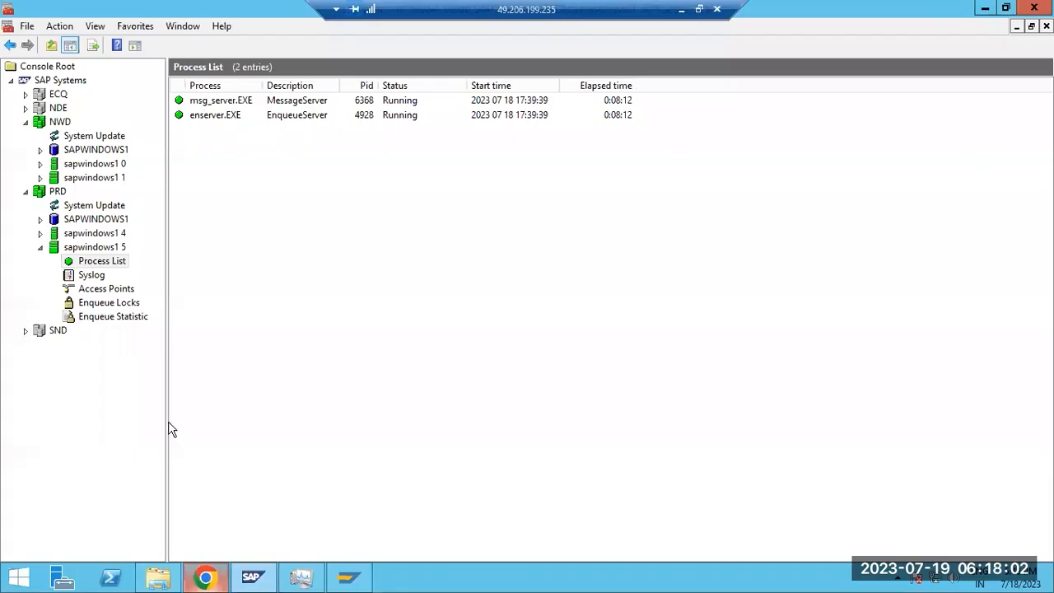
Step: Review sapwindows1 4's four processes and AS ABAP WP Table, comparing with sapwindows1 5's processes
{"action": "left_click", "coordinate": [41, 234]}
{"action": "left_click", "coordinate": [83, 247]}
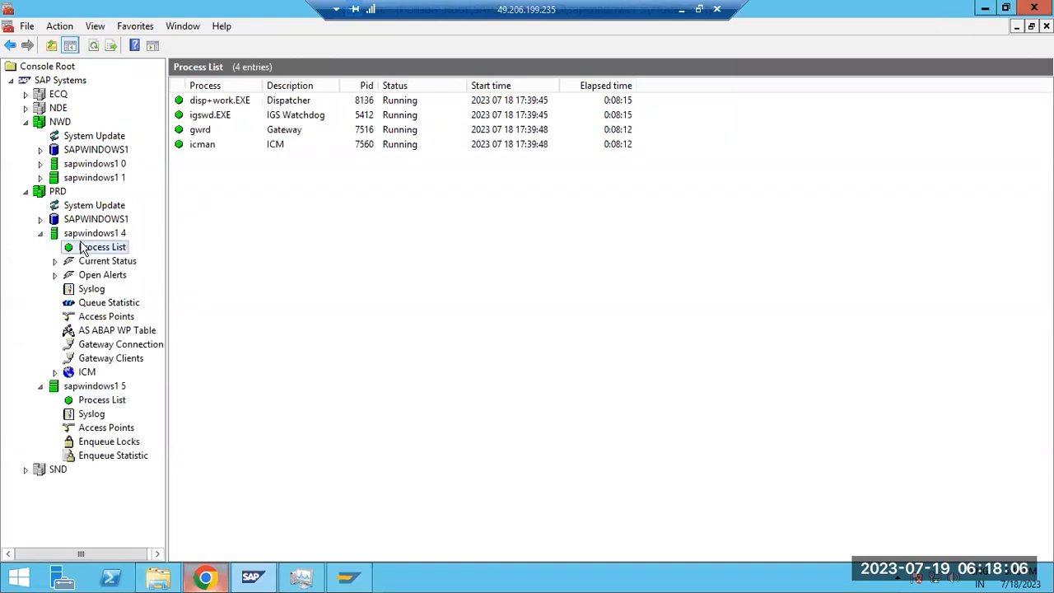
{"action": "left_click", "coordinate": [115, 334]}
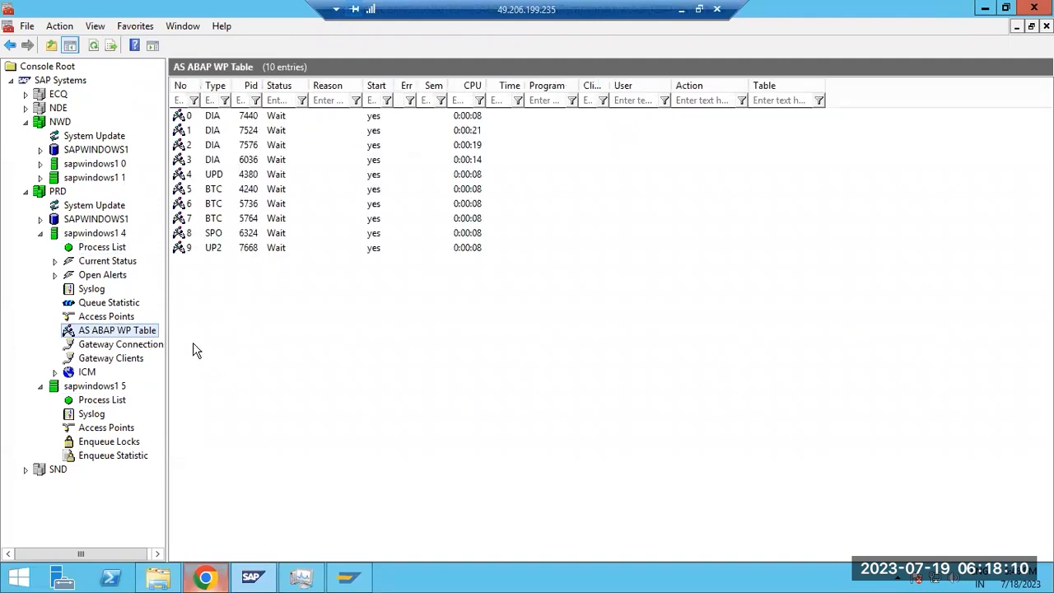
{"action": "left_click", "coordinate": [41, 232]}
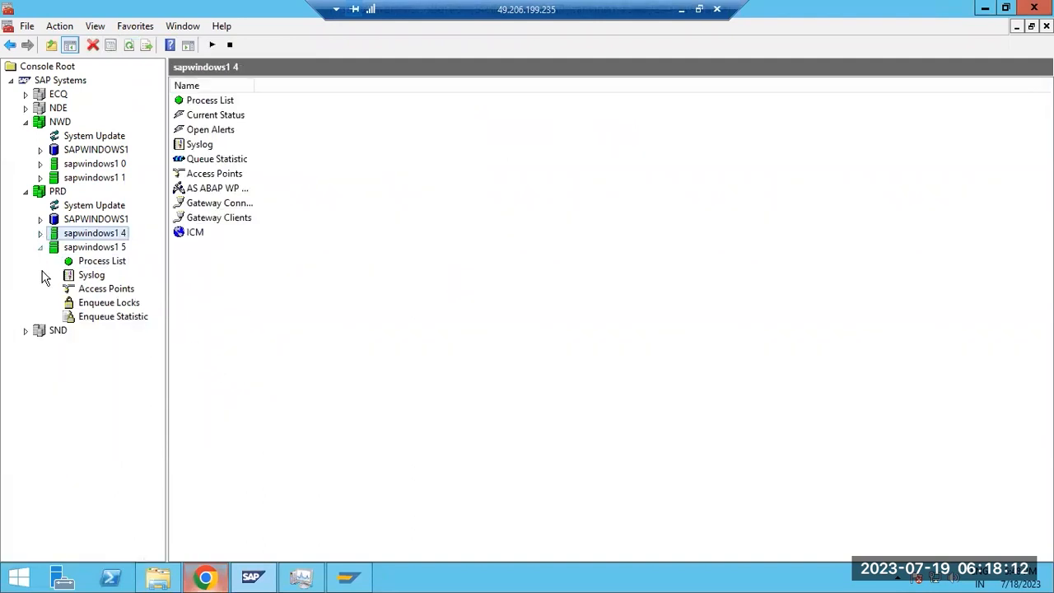
{"action": "left_click", "coordinate": [91, 265]}
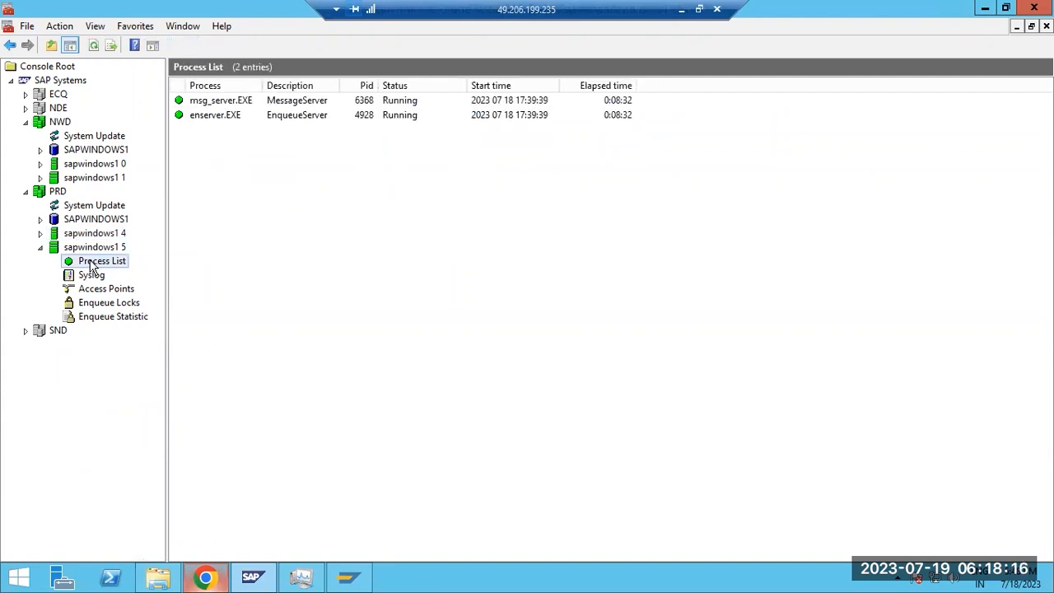
{"action": "left_click", "coordinate": [40, 233]}
{"action": "left_click", "coordinate": [87, 248]}
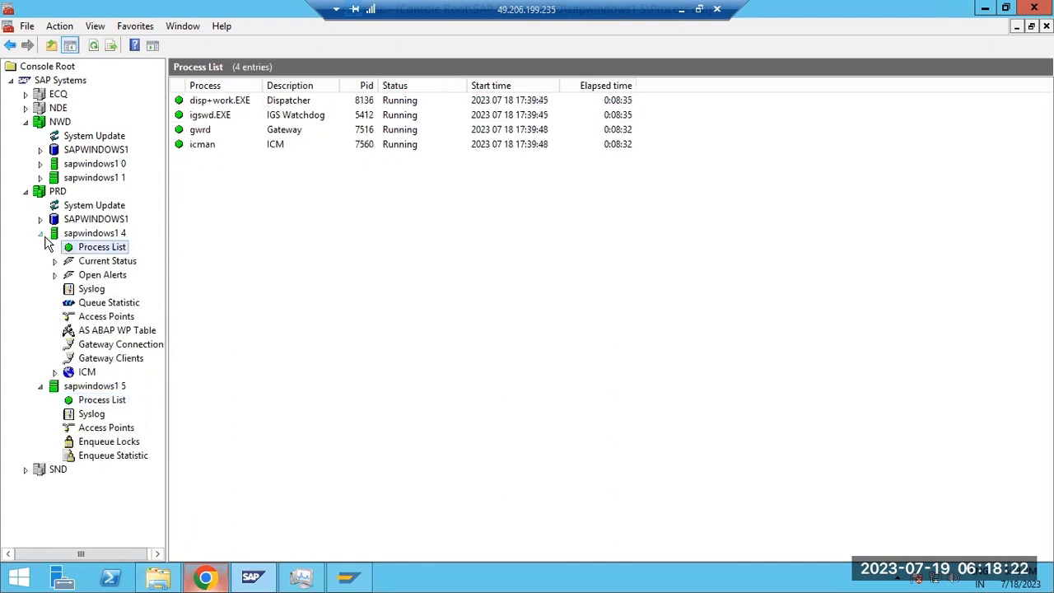
{"action": "left_click", "coordinate": [40, 233]}
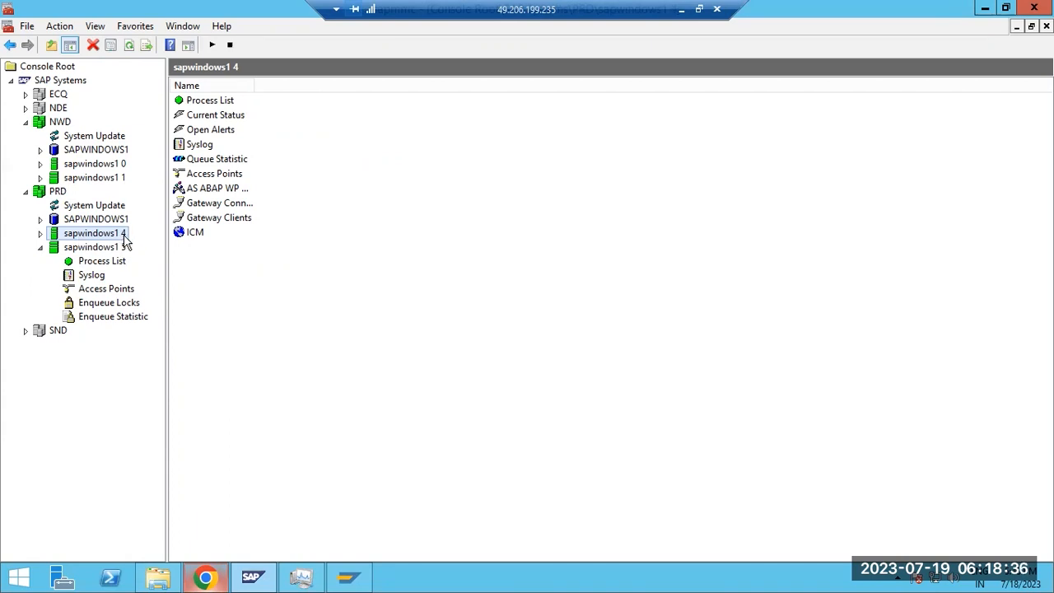
Step: Finish the SAP NW PRD entry with instance 04 and server sapwindows1, then open its logon
{"action": "left_click", "coordinate": [348, 577]}
{"action": "type", "text": "04"}
{"action": "key", "text": "Tab"}
{"action": "key", "text": "Tab"}
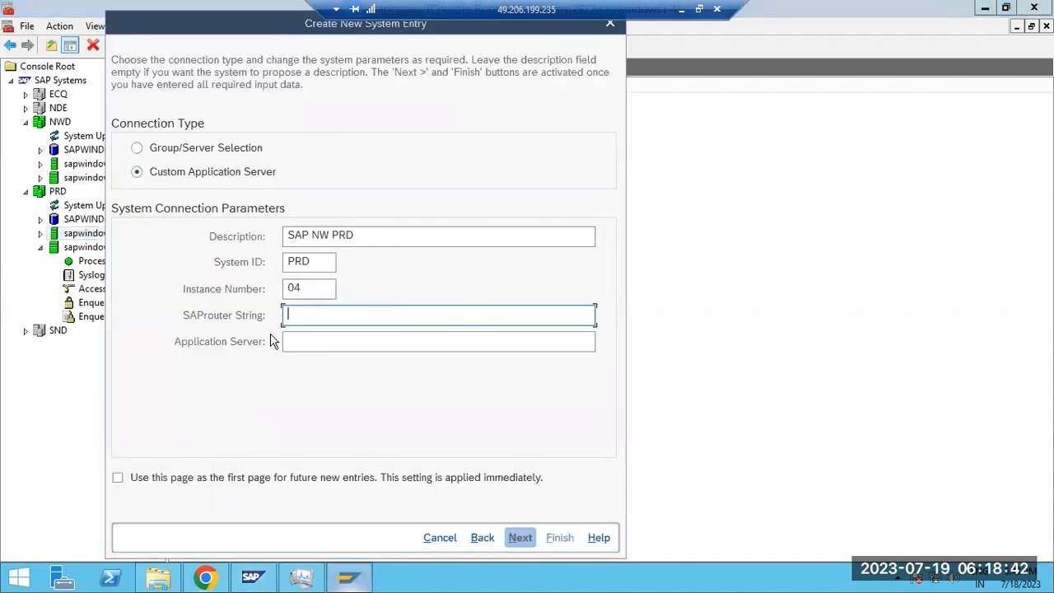
{"action": "type", "text": "sapwindows1"}
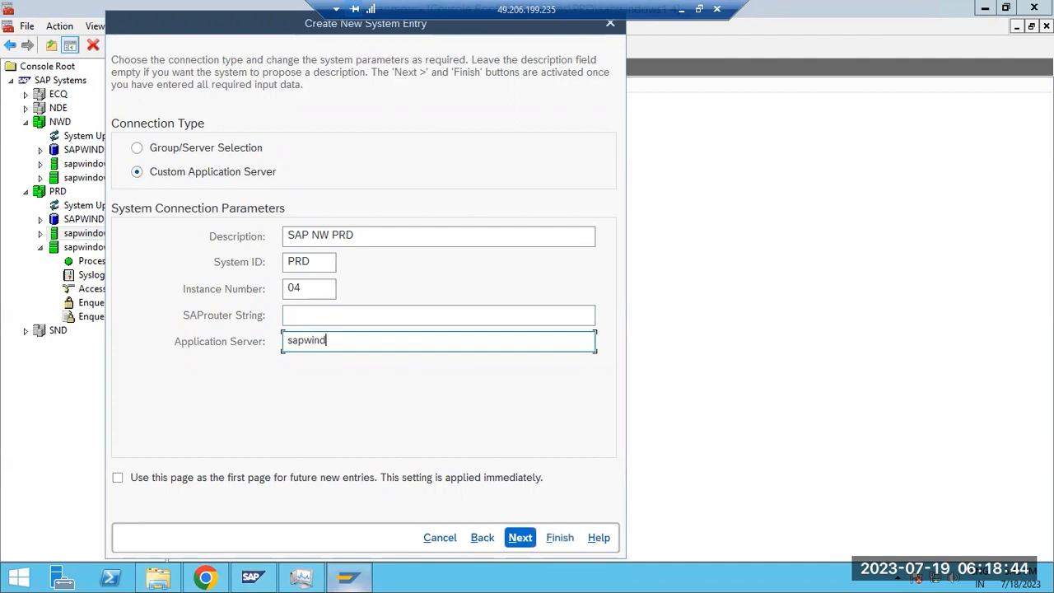
{"action": "key", "text": "Return"}
{"action": "key", "text": "Return"}
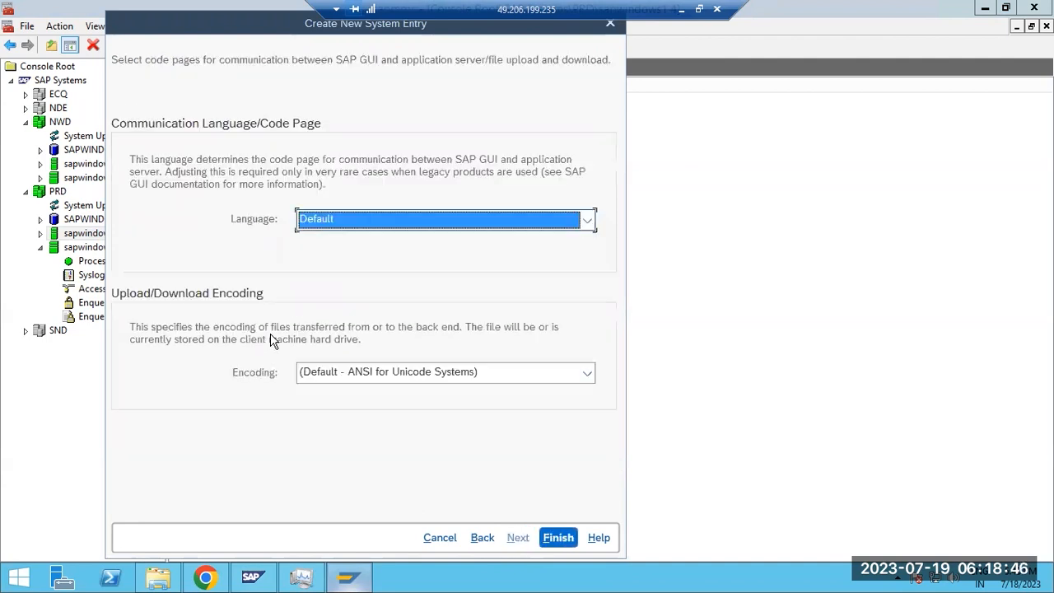
{"action": "key", "text": "Return"}
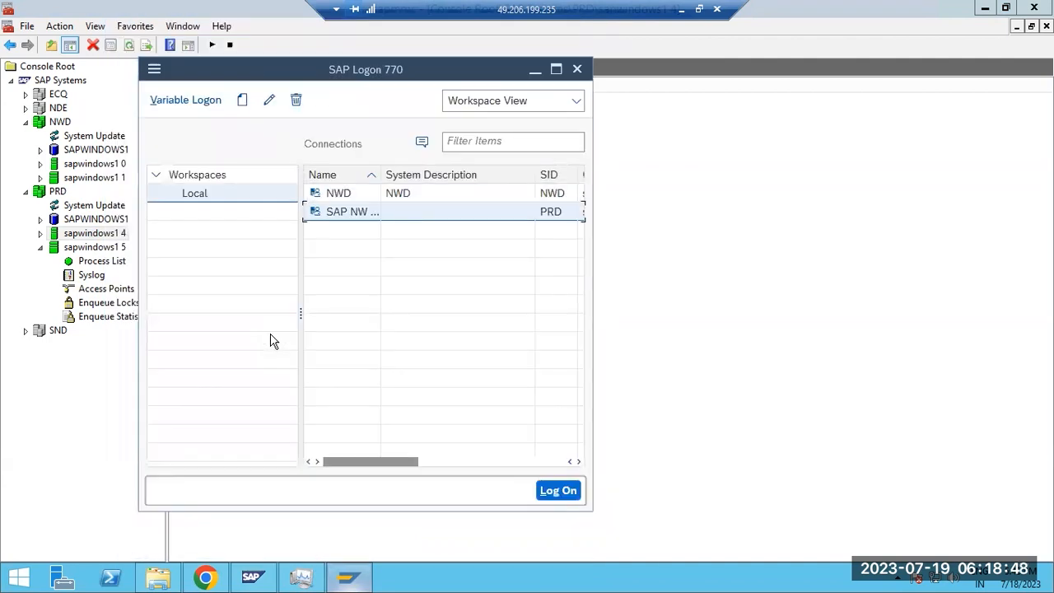
{"action": "double_click", "coordinate": [335, 212]}
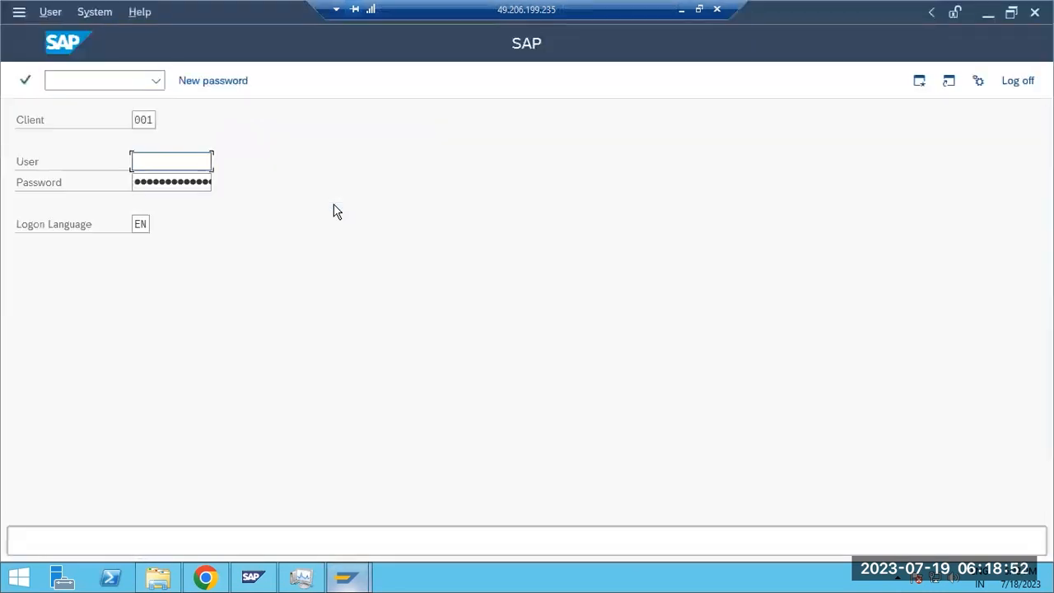
Step: Enter user DDIC on the PRD logon screen and move to the password field
{"action": "type", "text": "ddic"}
{"action": "key", "text": "Tab"}
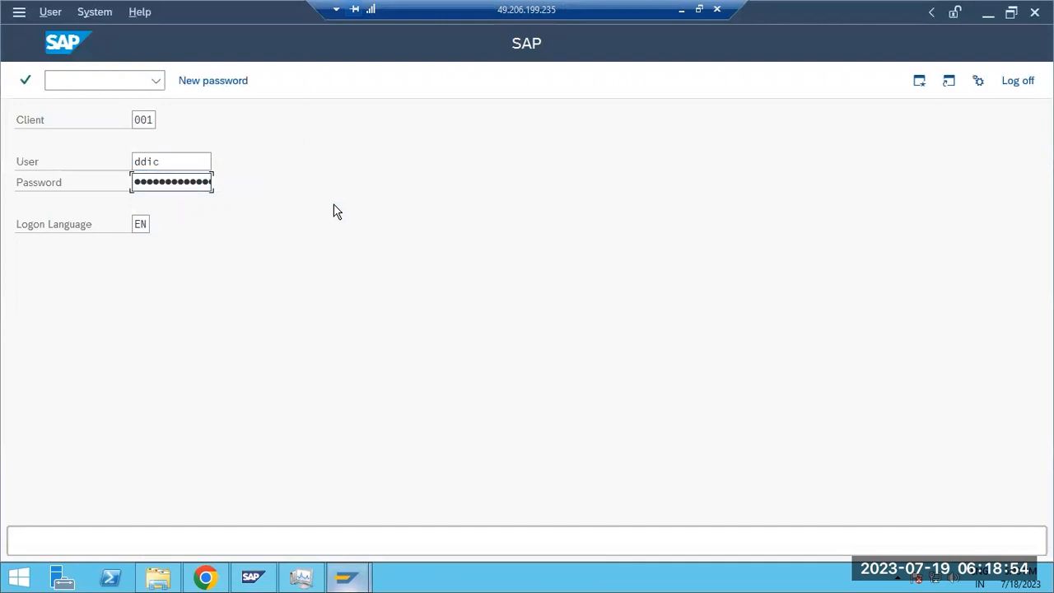
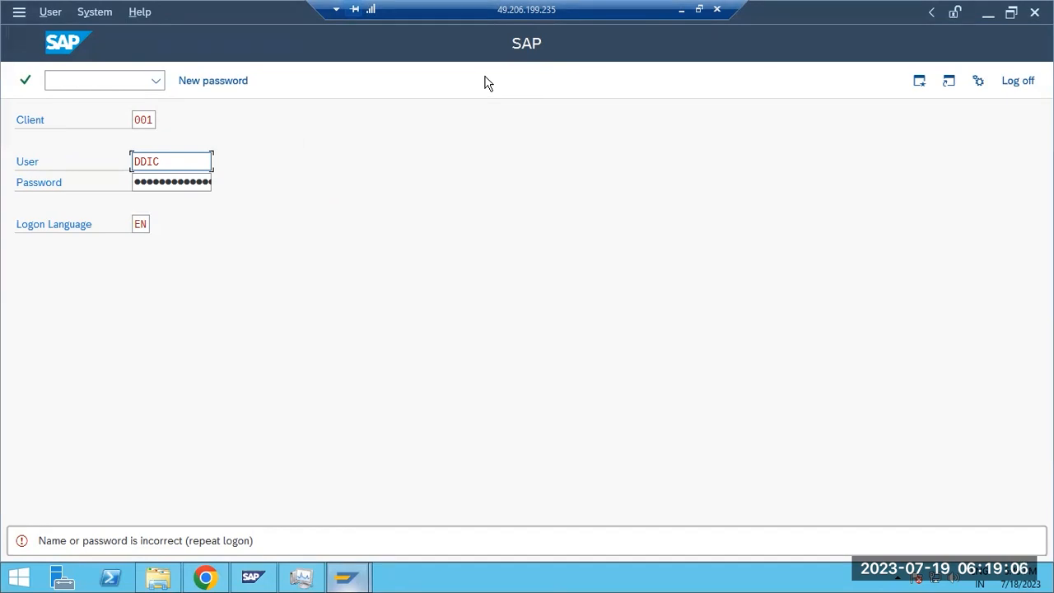
{"action": "left_click", "coordinate": [987, 12]}
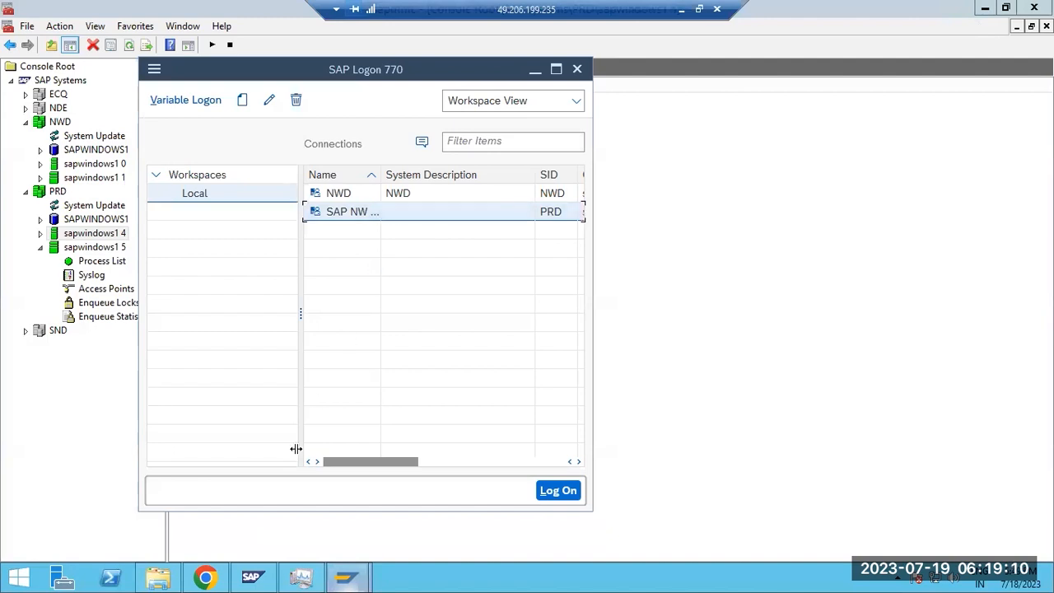
{"action": "mouse_move", "coordinate": [345, 580]}
{"action": "left_click", "coordinate": [411, 522]}
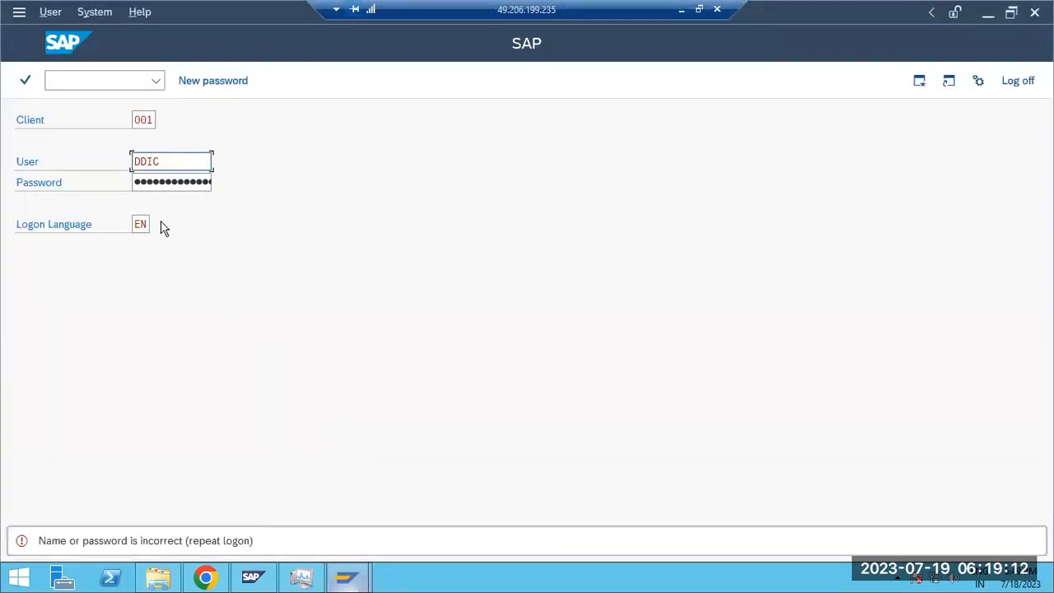
{"action": "left_click", "coordinate": [165, 184]}
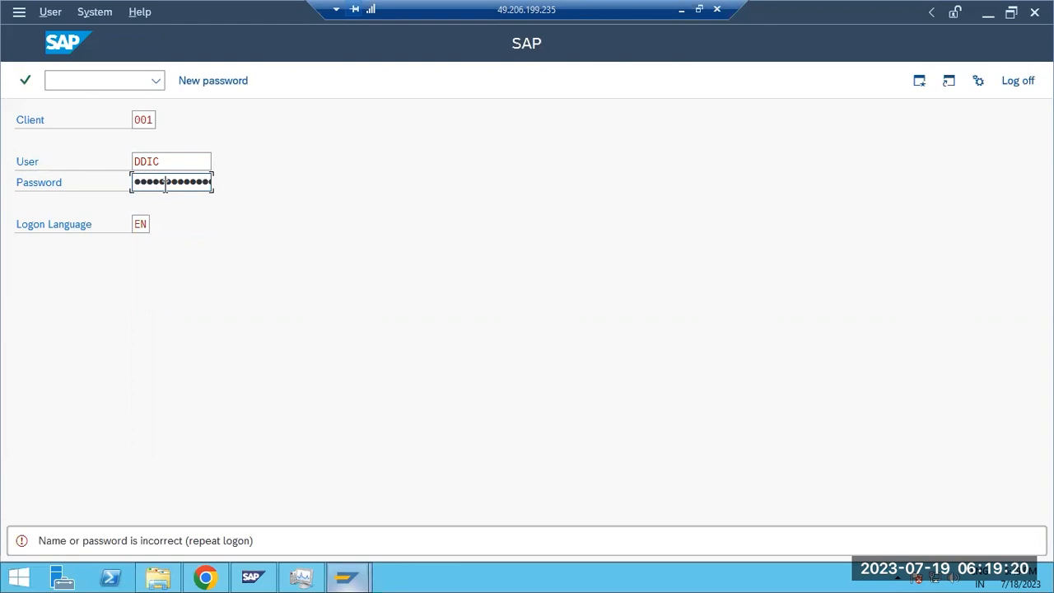
Step: Replace the DDIC user name with sap* in the logon User field, clearing a mistyped entry
{"action": "key", "text": "shift+Tab"}
{"action": "key", "text": "Home"}
{"action": "key", "text": "shift+End"}
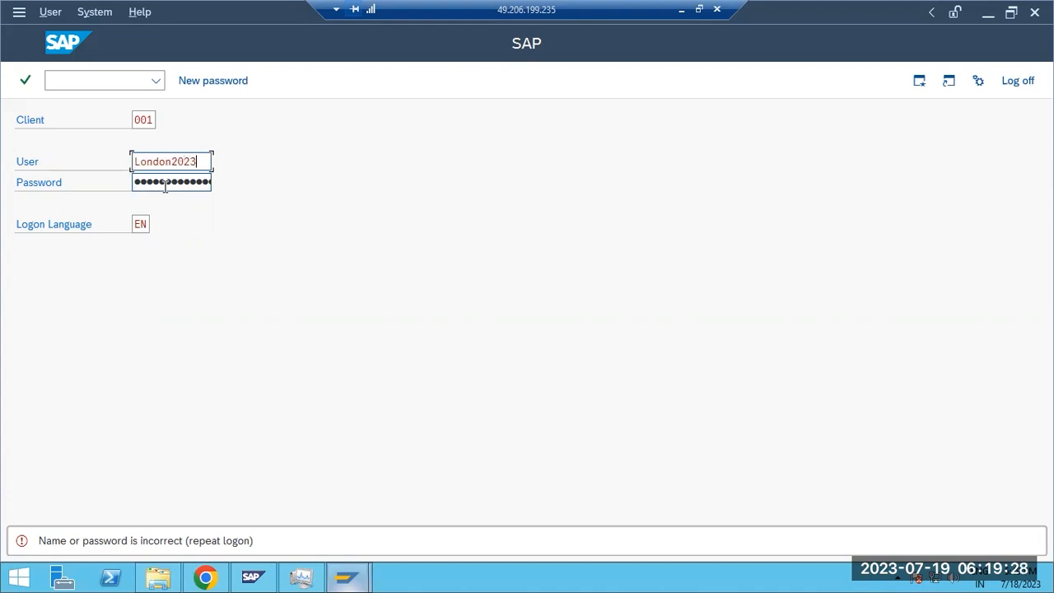
{"action": "key", "text": "shift+Home"}
{"action": "key", "text": "BackSpace"}
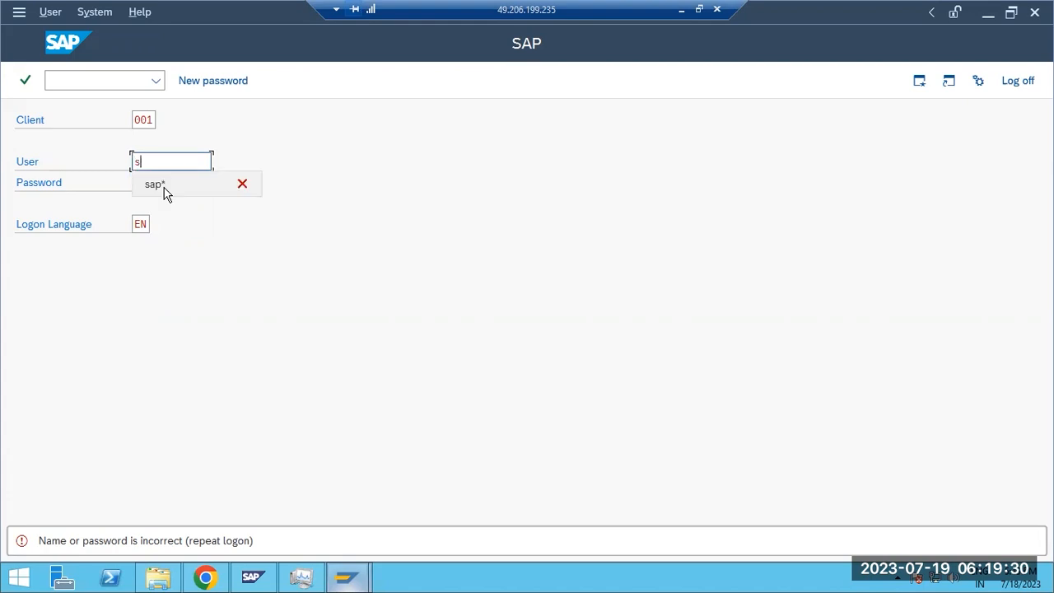
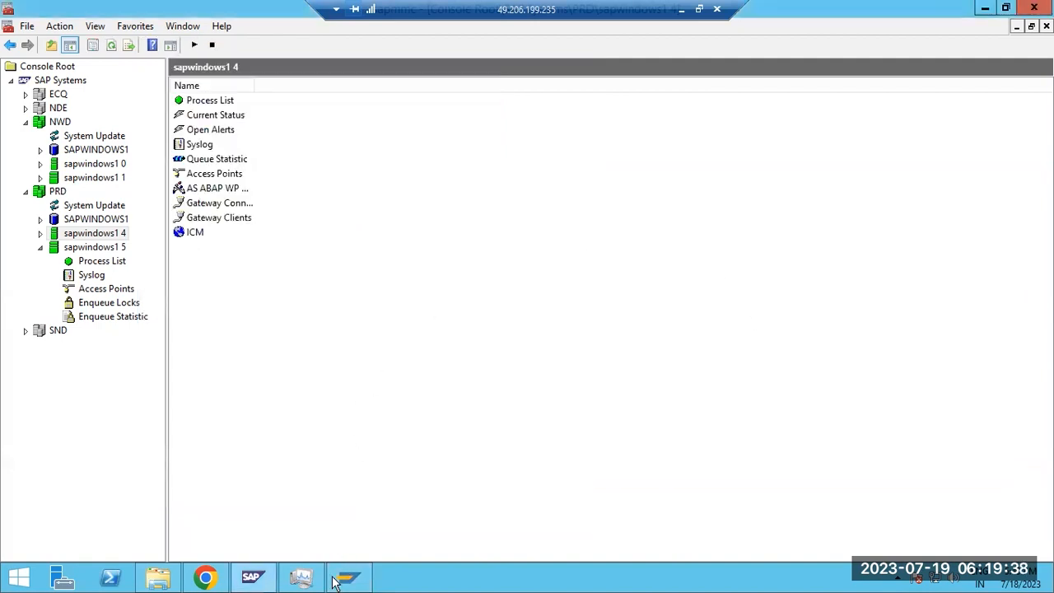
Step: Confirm the successful uninstall on the Service Completed page in Software Provisioning Manager
{"action": "left_click", "coordinate": [206, 578]}
{"action": "left_click", "coordinate": [392, 463]}
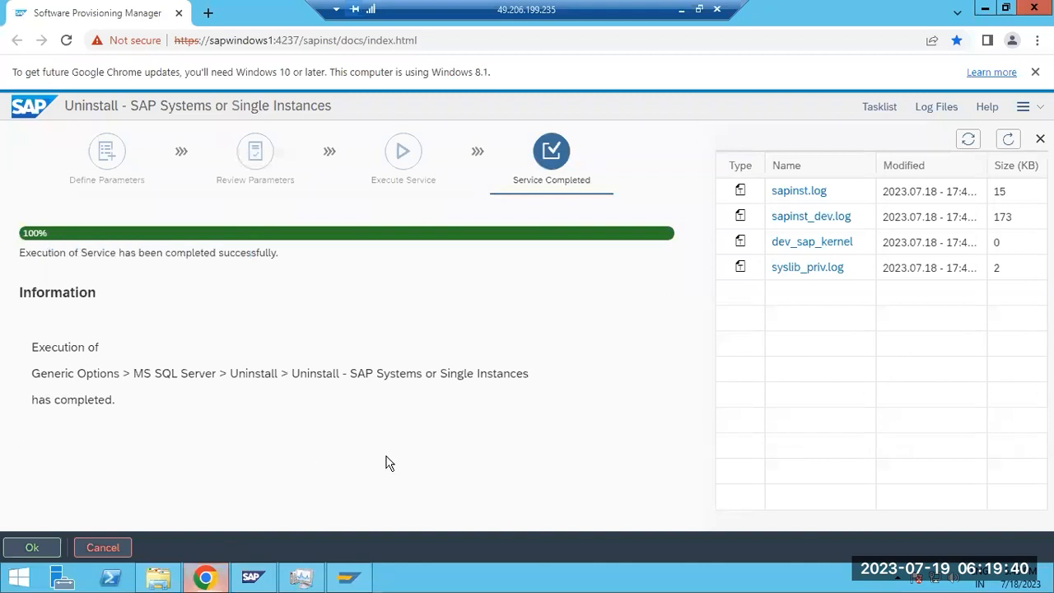
{"action": "left_click_drag", "start_coordinate": [30, 253], "coordinate": [285, 255]}
{"action": "left_click", "coordinate": [25, 548]}
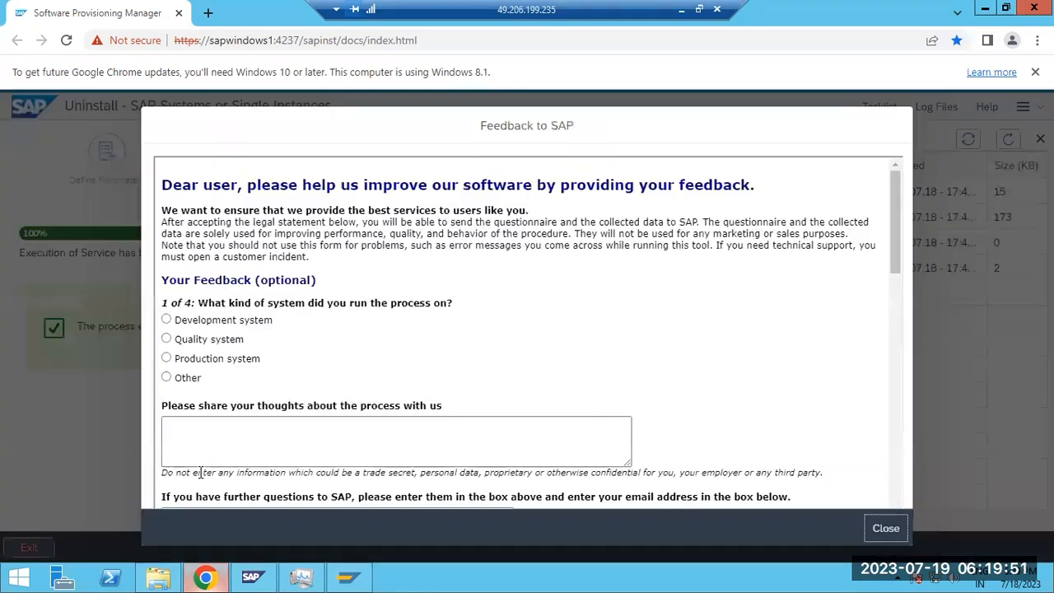
Step: Close the Feedback to SAP form, exit the tool and return to SAP MMC
{"action": "left_click", "coordinate": [878, 527]}
{"action": "left_click", "coordinate": [27, 547]}
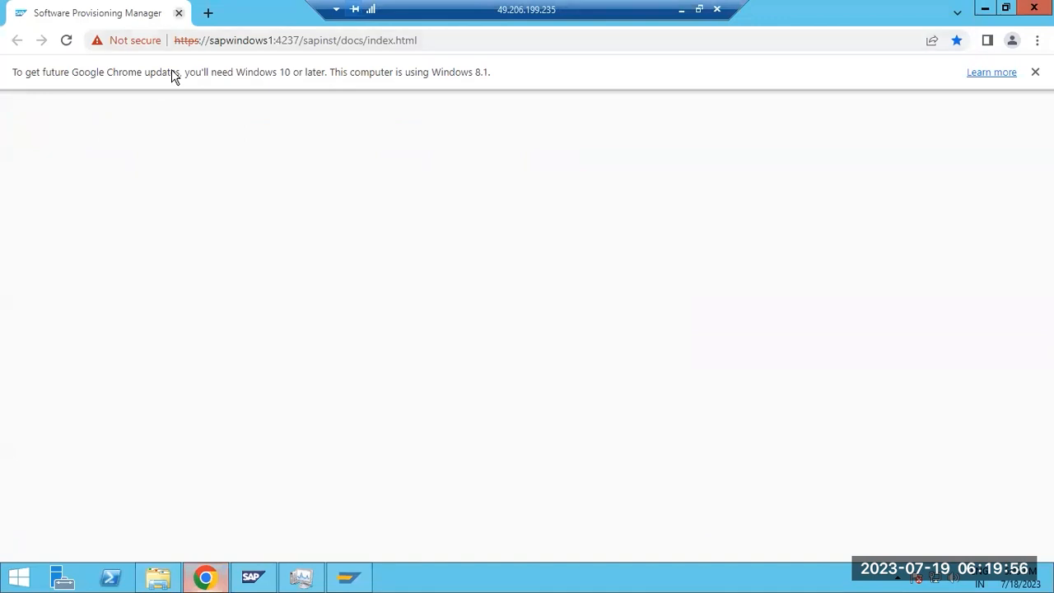
{"action": "key", "text": "alt+Tab"}
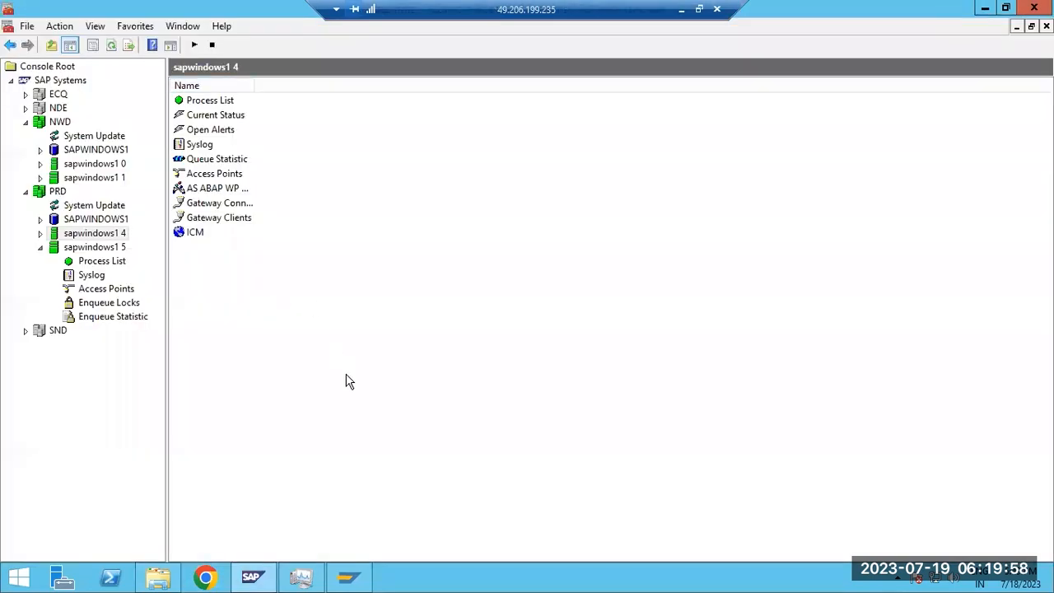
Step: Collapse sapwindows1 5 and check the saplogon.exe processes in Task Manager's Details list
{"action": "left_click", "coordinate": [40, 247]}
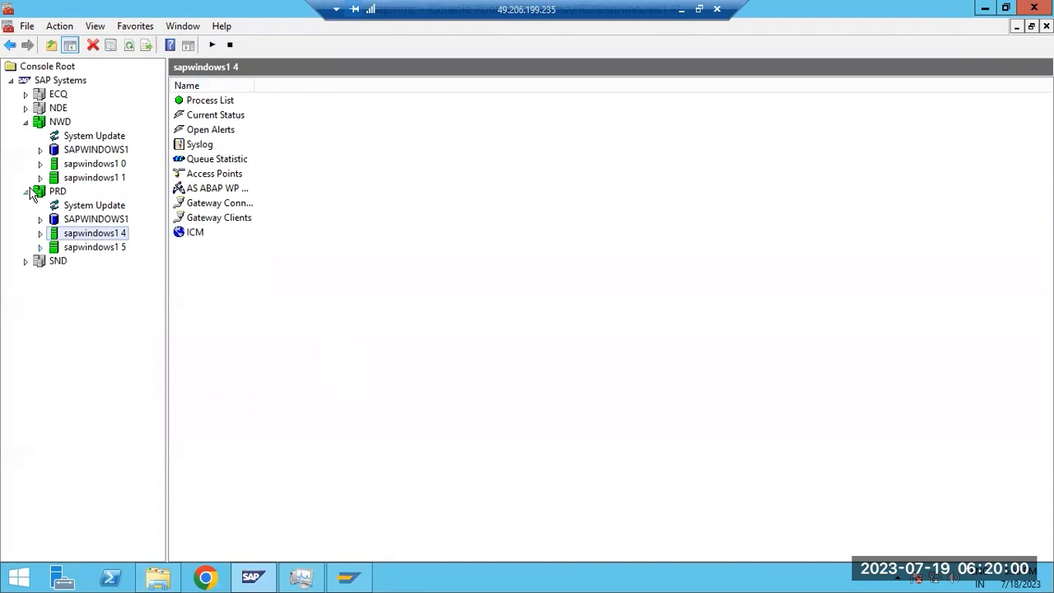
{"action": "left_click", "coordinate": [303, 578]}
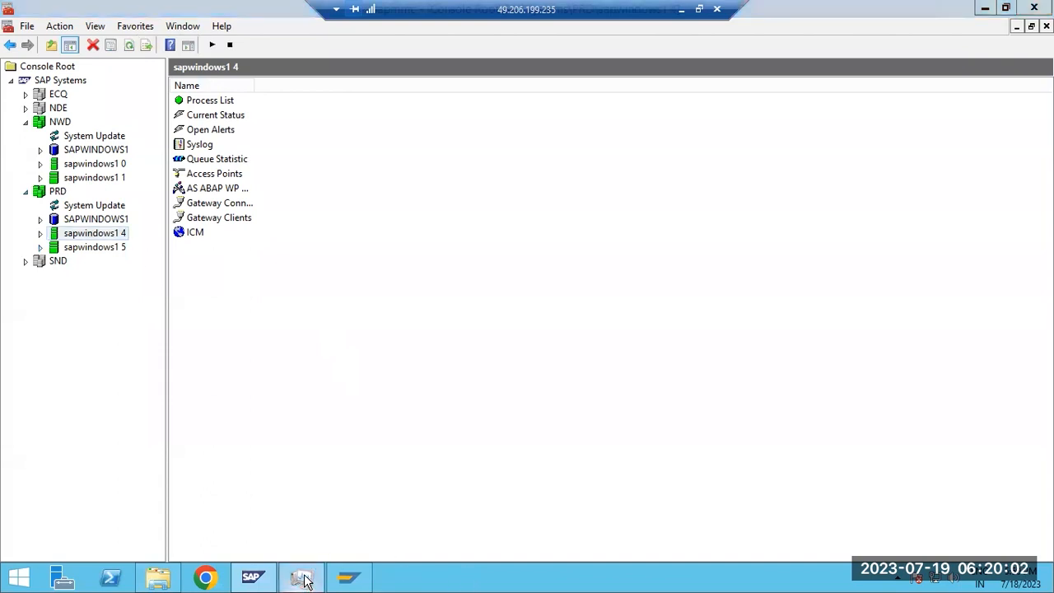
{"action": "left_click", "coordinate": [384, 151]}
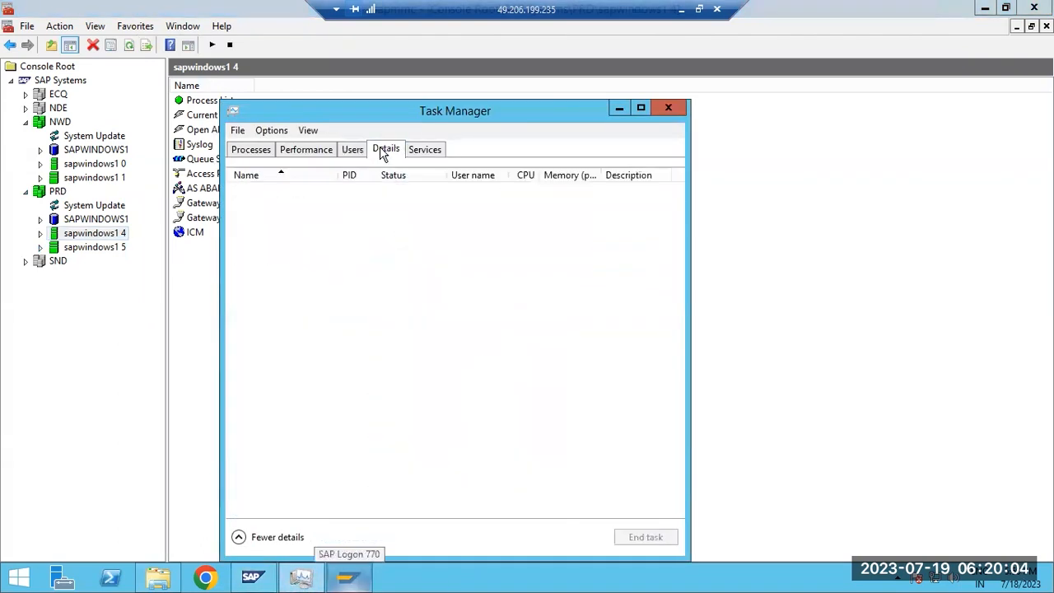
{"action": "key", "text": "s"}
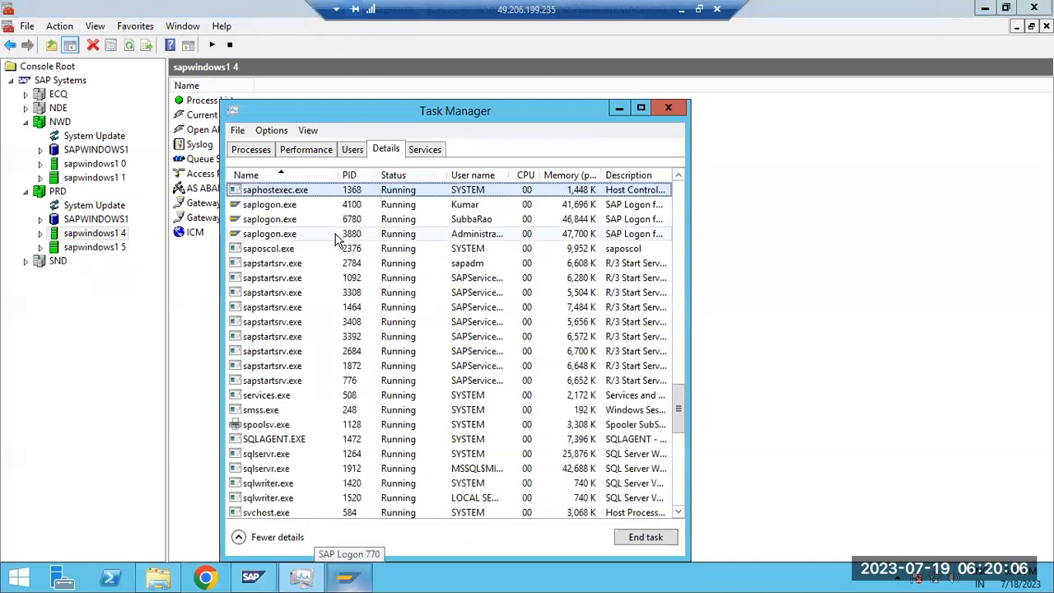
{"action": "left_click", "coordinate": [295, 220]}
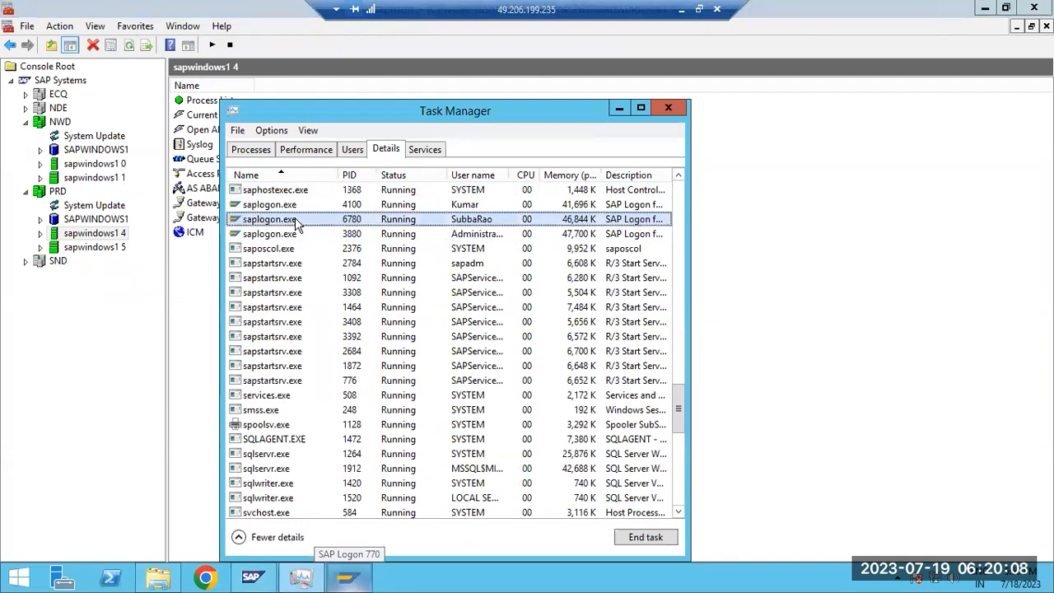
Step: Close Task Manager and expand PRD to list instances D04 and ASCS05
{"action": "left_click", "coordinate": [667, 108]}
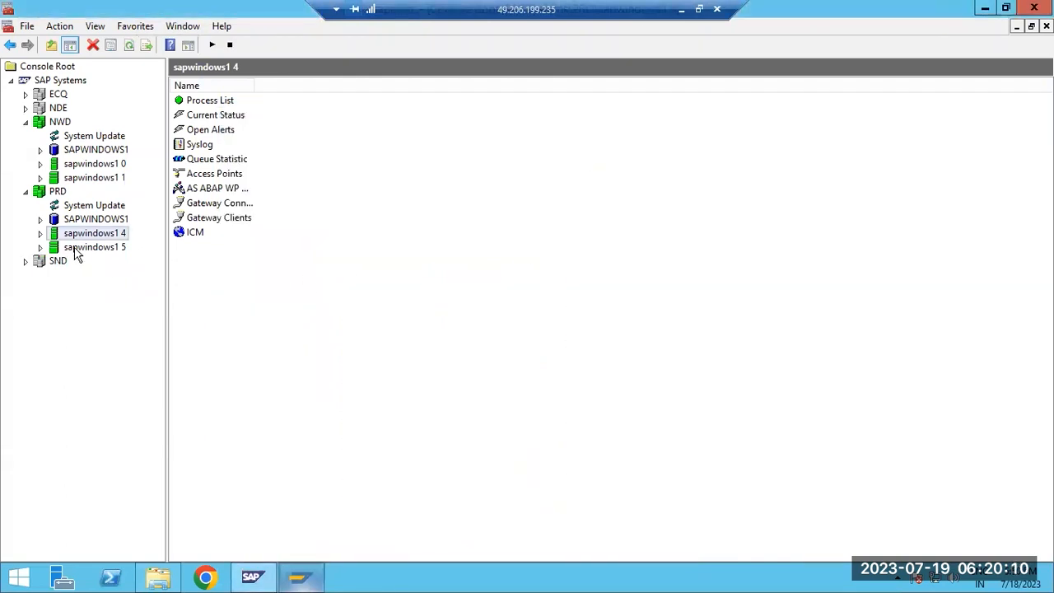
{"action": "left_click", "coordinate": [25, 192]}
{"action": "left_click", "coordinate": [25, 192]}
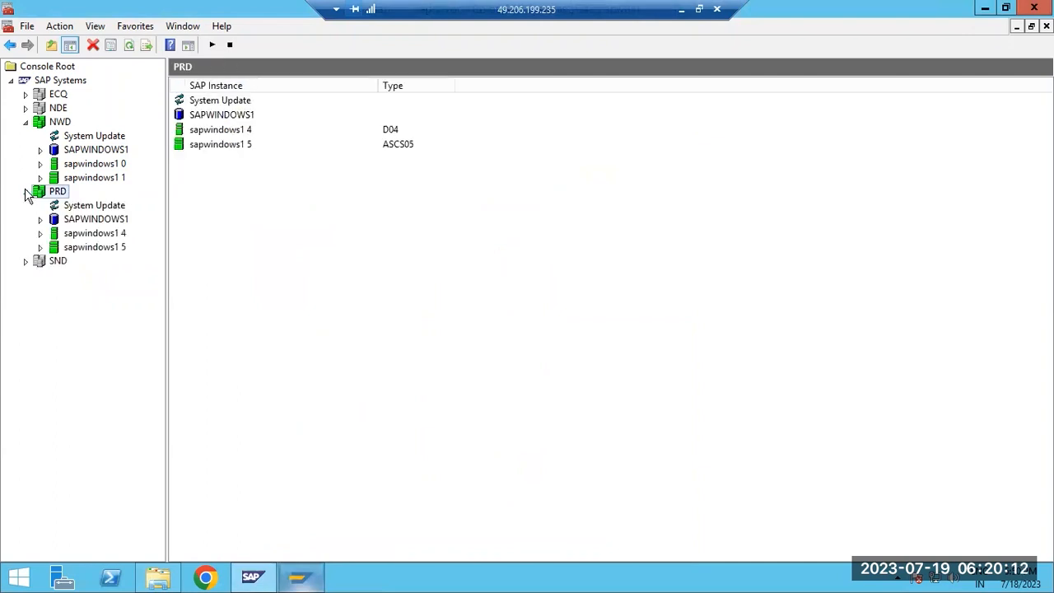
Step: Open C:\SAPSOFTWARES\SWPM in File Explorer and launch sapinst
{"action": "left_click", "coordinate": [158, 577]}
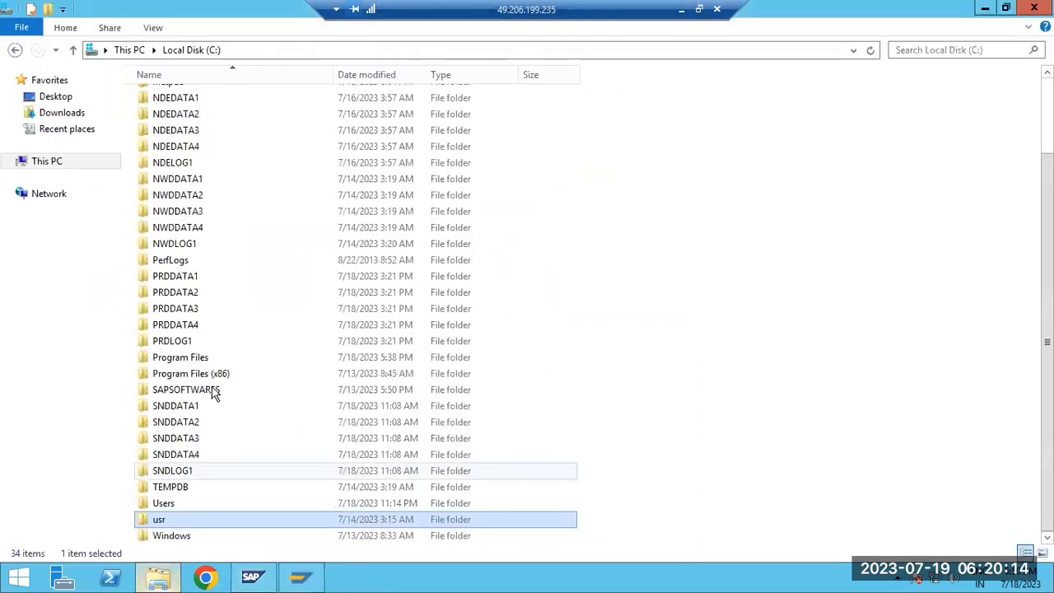
{"action": "left_click", "coordinate": [175, 471]}
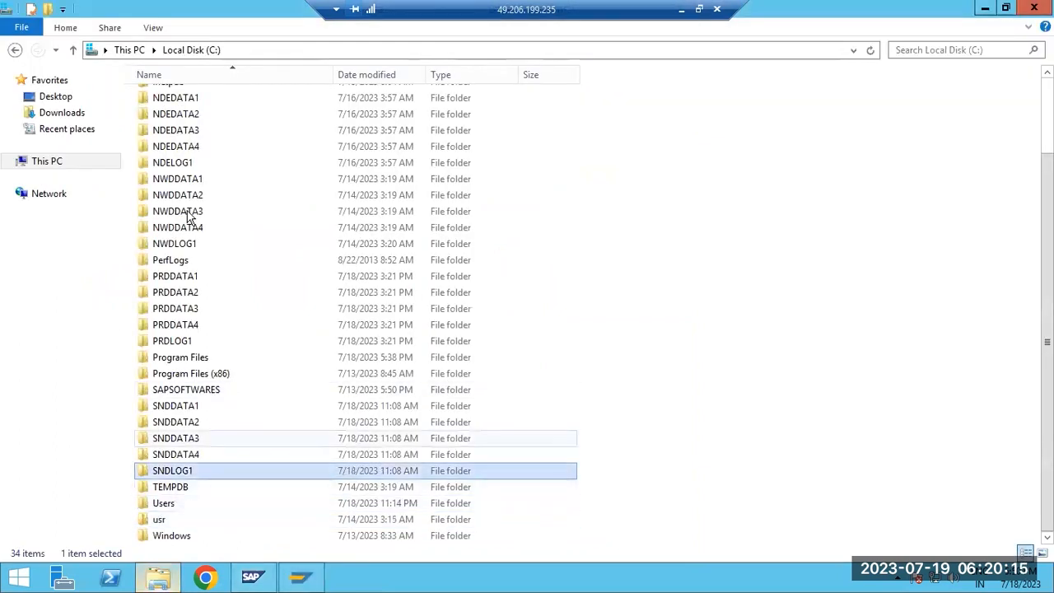
{"action": "left_click", "coordinate": [186, 390]}
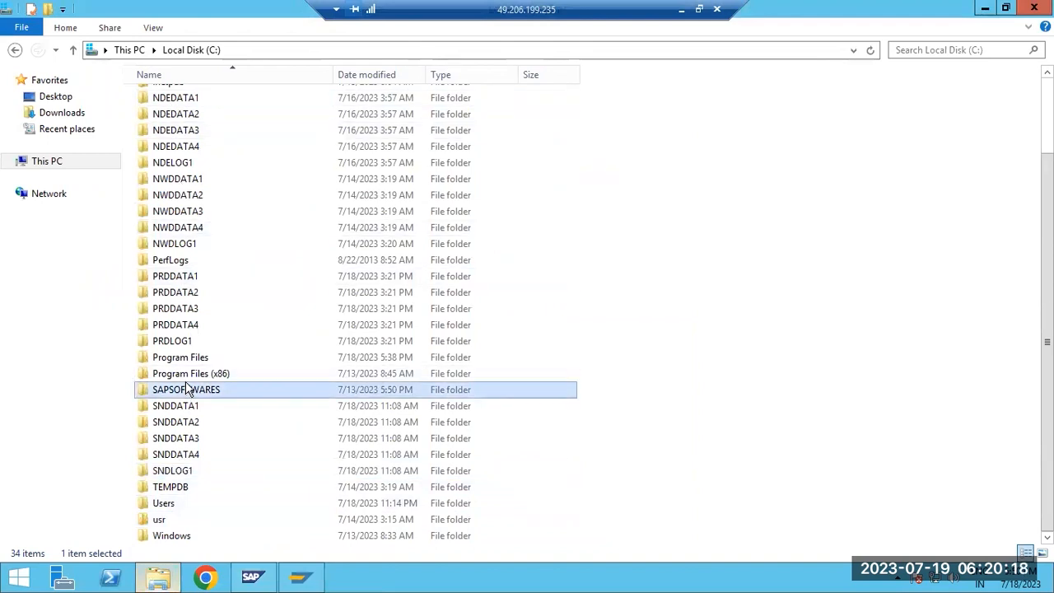
{"action": "double_click", "coordinate": [186, 390]}
{"action": "double_click", "coordinate": [175, 178]}
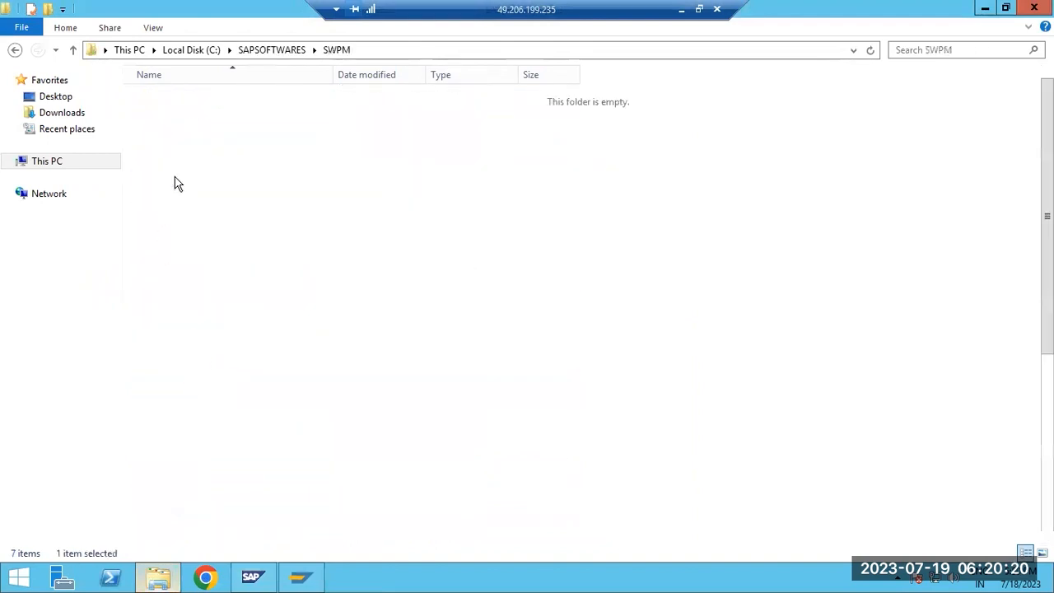
{"action": "scroll", "coordinate": [171, 439], "scroll_direction": "down", "scroll_amount": 5}
{"action": "scroll", "coordinate": [171, 439], "scroll_direction": "down", "scroll_amount": 1}
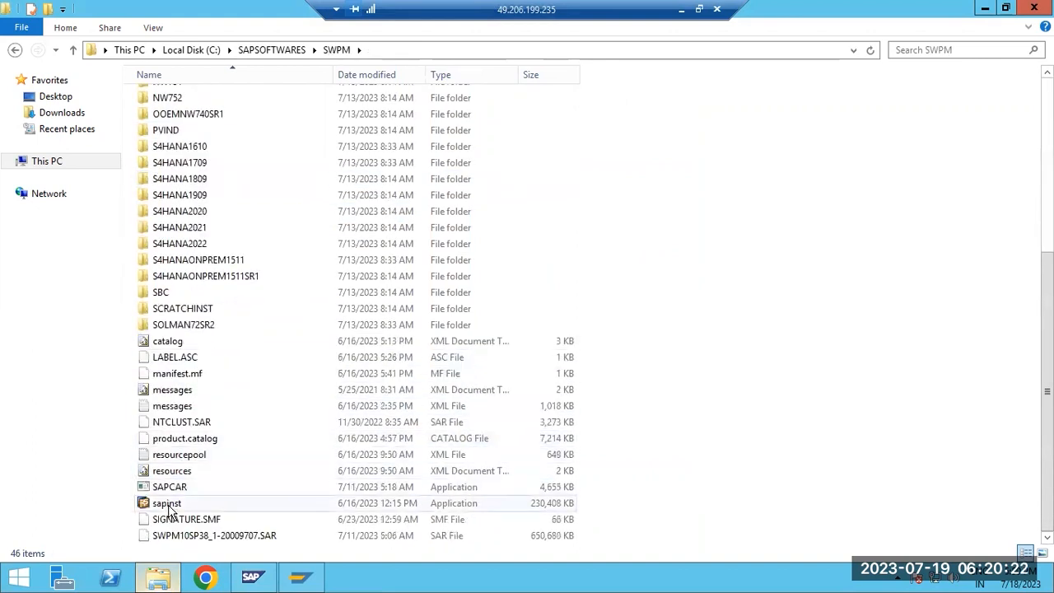
{"action": "double_click", "coordinate": [169, 504]}
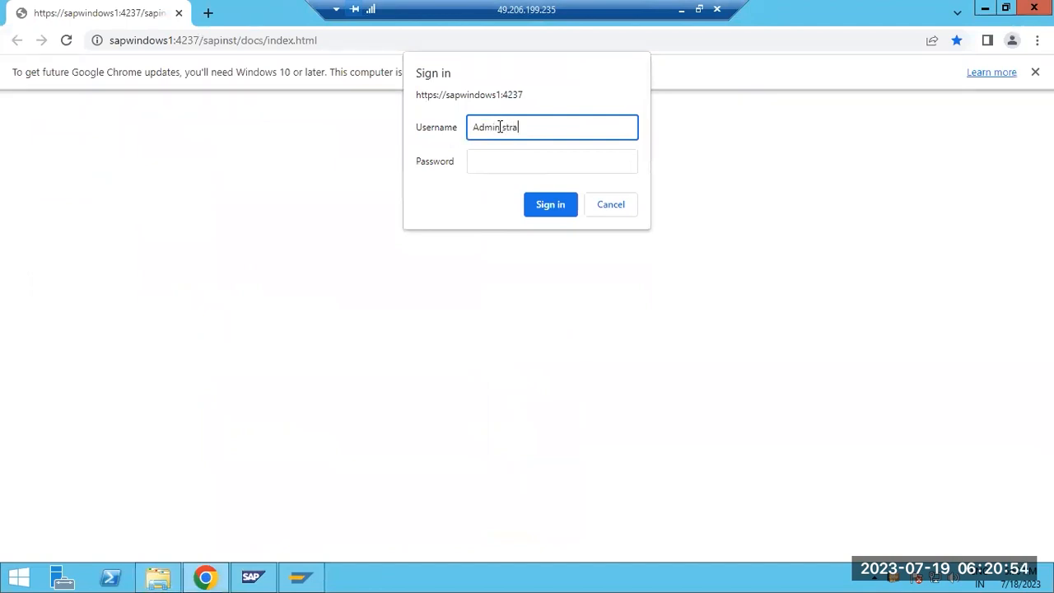
Step: Sign in with the Administrator credentials and browse the SWPM 1.0 SP 38 Welcome option tree
{"action": "key", "text": "Tab"}
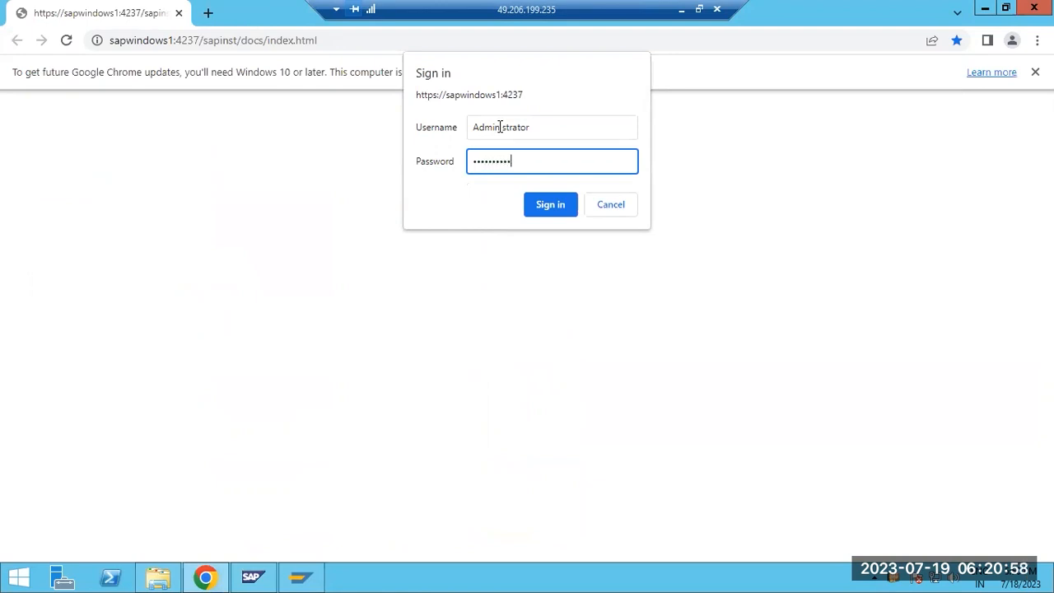
{"action": "key", "text": "Return"}
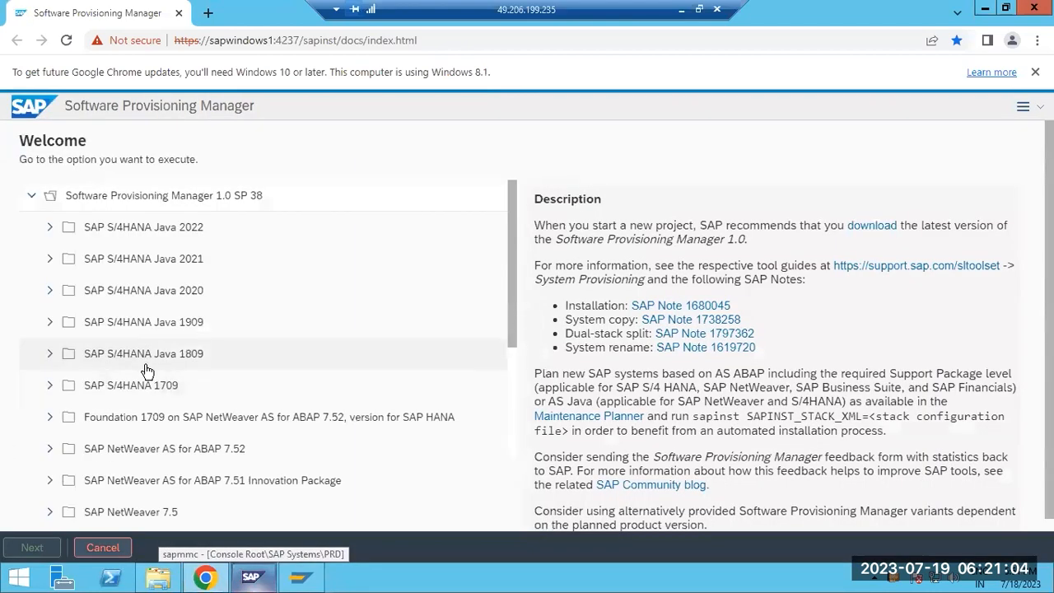
{"action": "scroll", "coordinate": [147, 370], "scroll_direction": "down", "scroll_amount": 3}
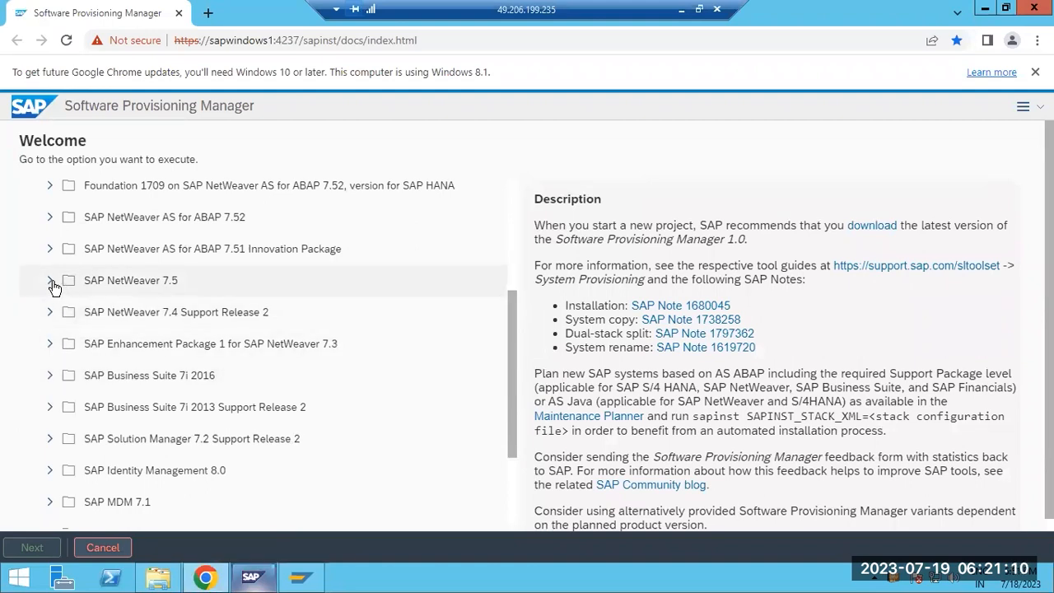
{"action": "scroll", "coordinate": [71, 352], "scroll_direction": "down", "scroll_amount": 2}
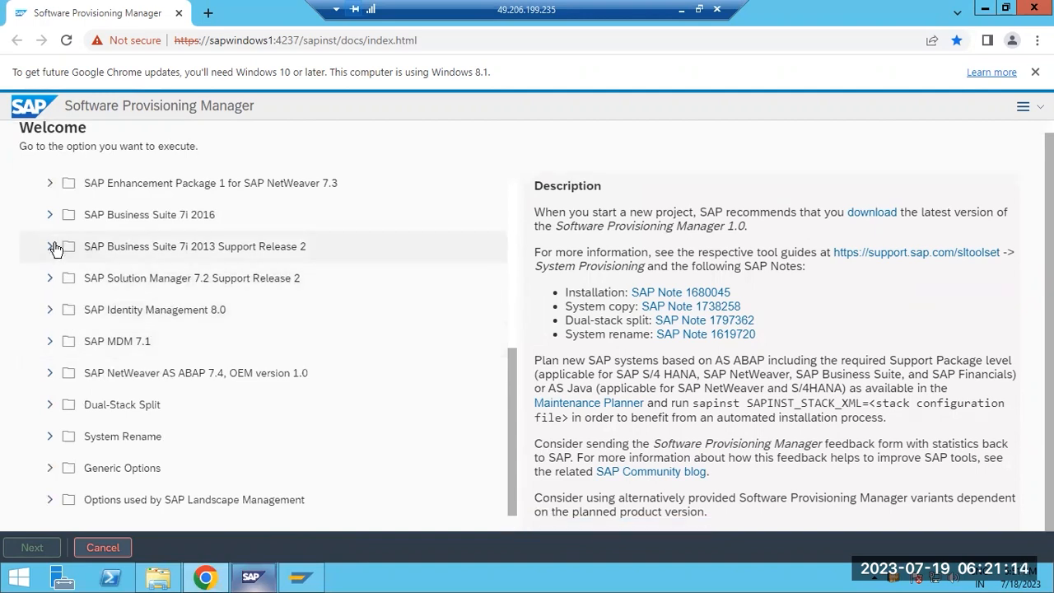
{"action": "scroll", "coordinate": [56, 250], "scroll_direction": "up", "scroll_amount": 2}
Step: Expand SAP NetWeaver 7.5 > MS SQL Server > Installation down to Application Server ABAP
{"action": "left_click", "coordinate": [50, 274]}
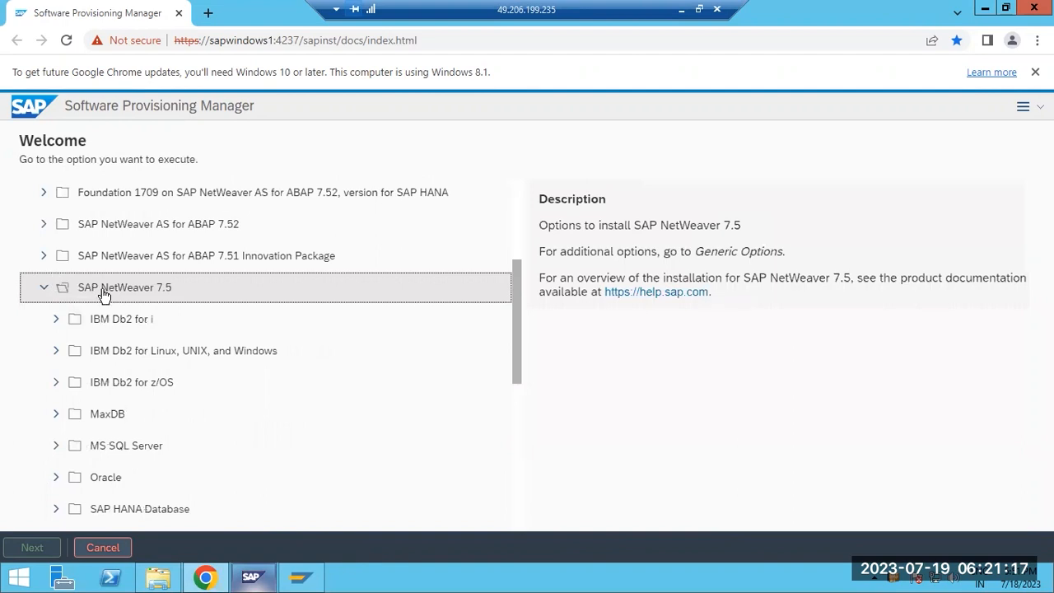
{"action": "left_click", "coordinate": [56, 445]}
{"action": "scroll", "coordinate": [220, 418], "scroll_direction": "down", "scroll_amount": 1}
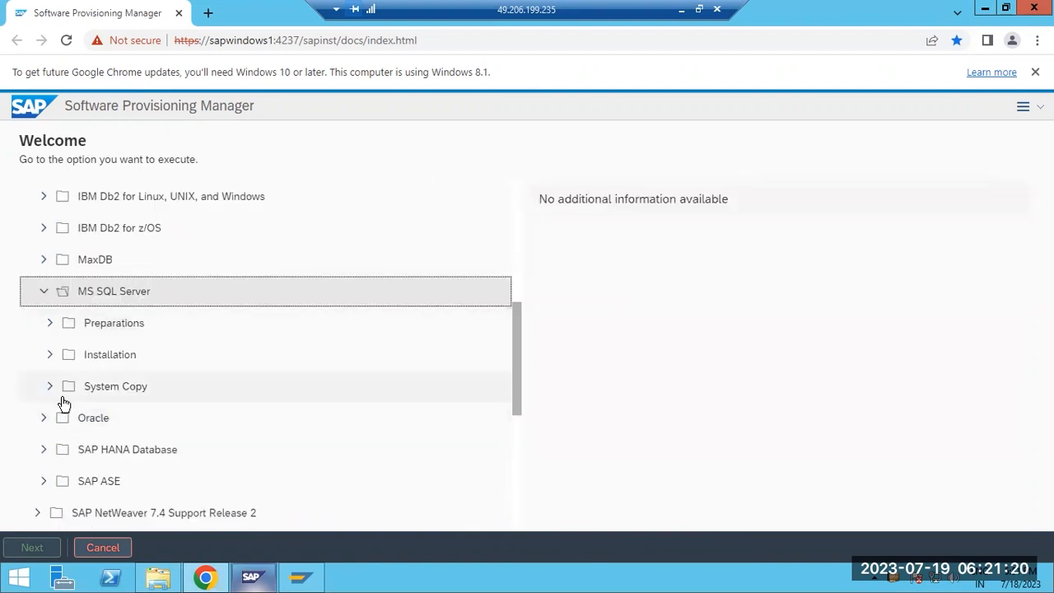
{"action": "left_click", "coordinate": [50, 356]}
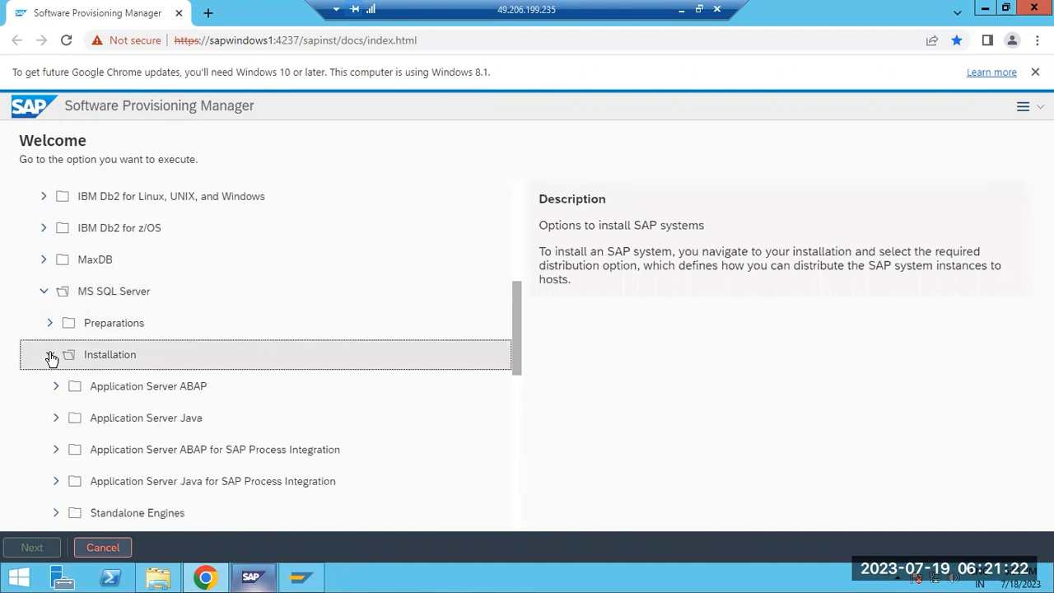
{"action": "scroll", "coordinate": [150, 453], "scroll_direction": "down", "scroll_amount": 1}
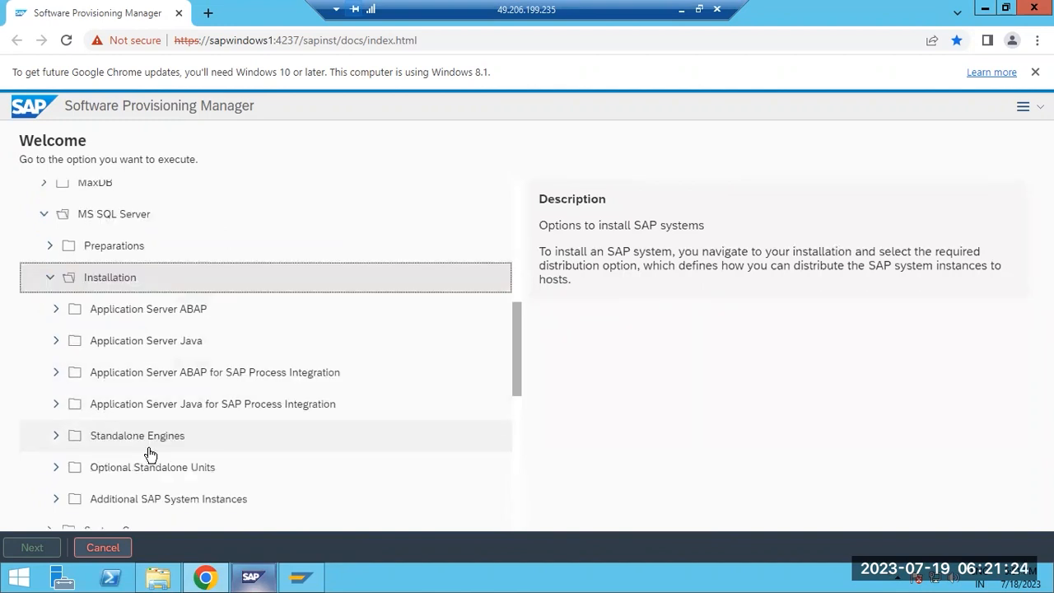
{"action": "scroll", "coordinate": [150, 453], "scroll_direction": "down", "scroll_amount": 1}
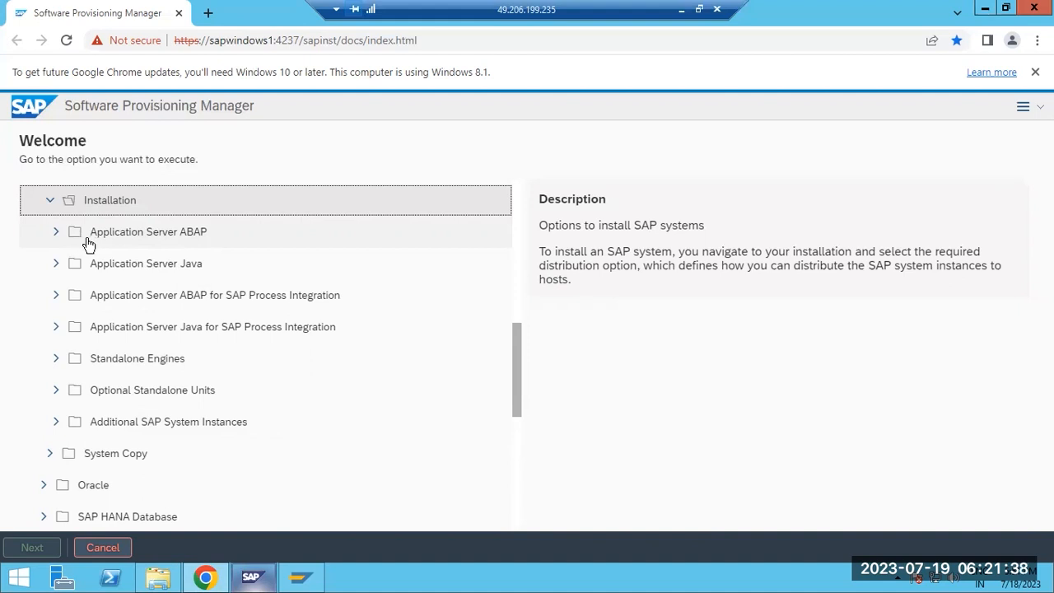
{"action": "left_click_drag", "start_coordinate": [127, 237], "coordinate": [207, 241]}
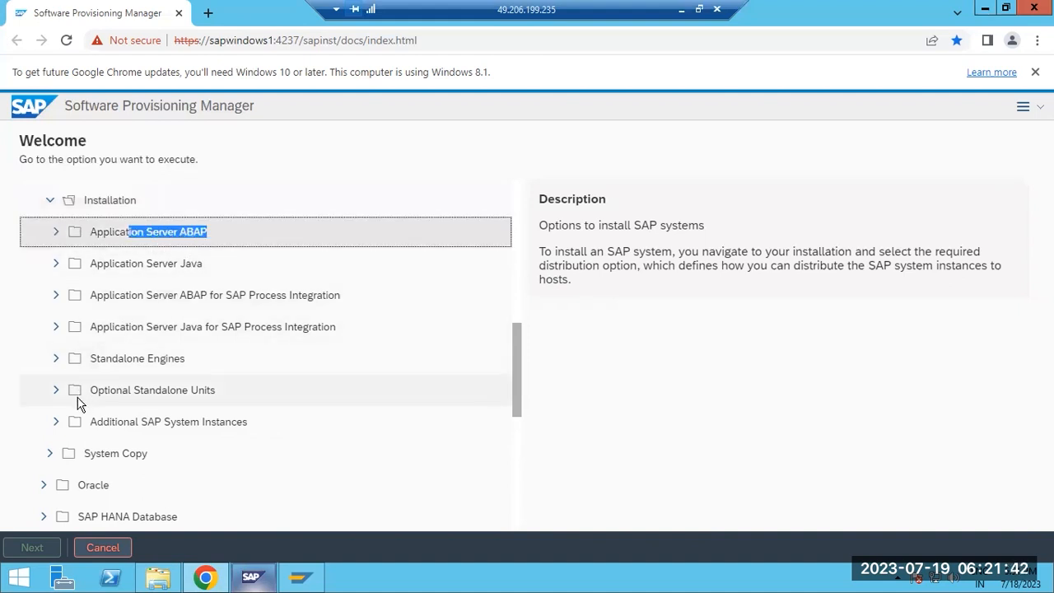
Step: Start Additional Application Server Instance from the Additional SAP System Instances options
{"action": "left_click", "coordinate": [58, 428]}
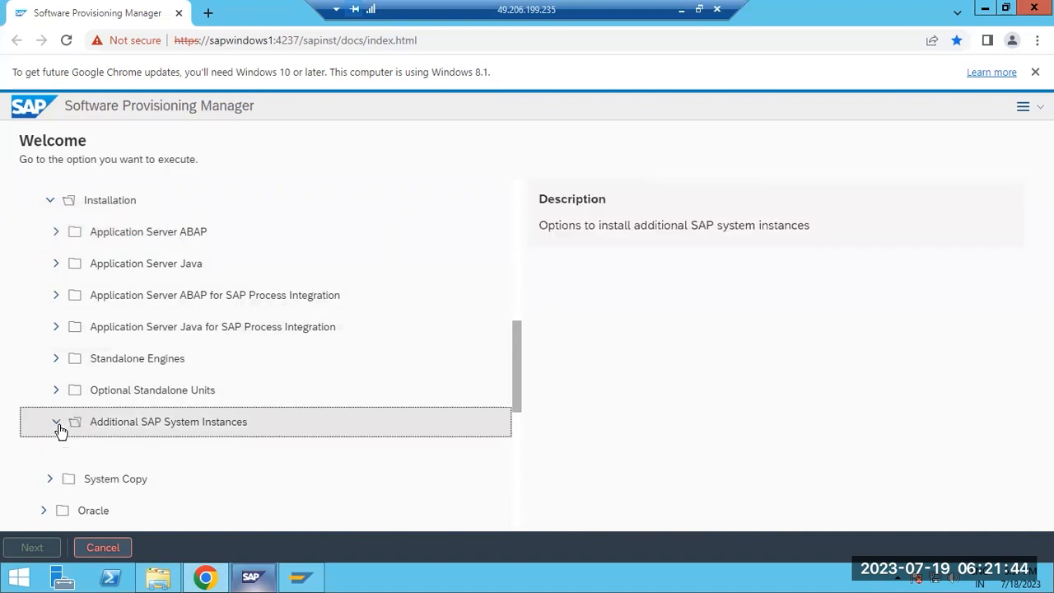
{"action": "scroll", "coordinate": [219, 436], "scroll_direction": "down", "scroll_amount": 1}
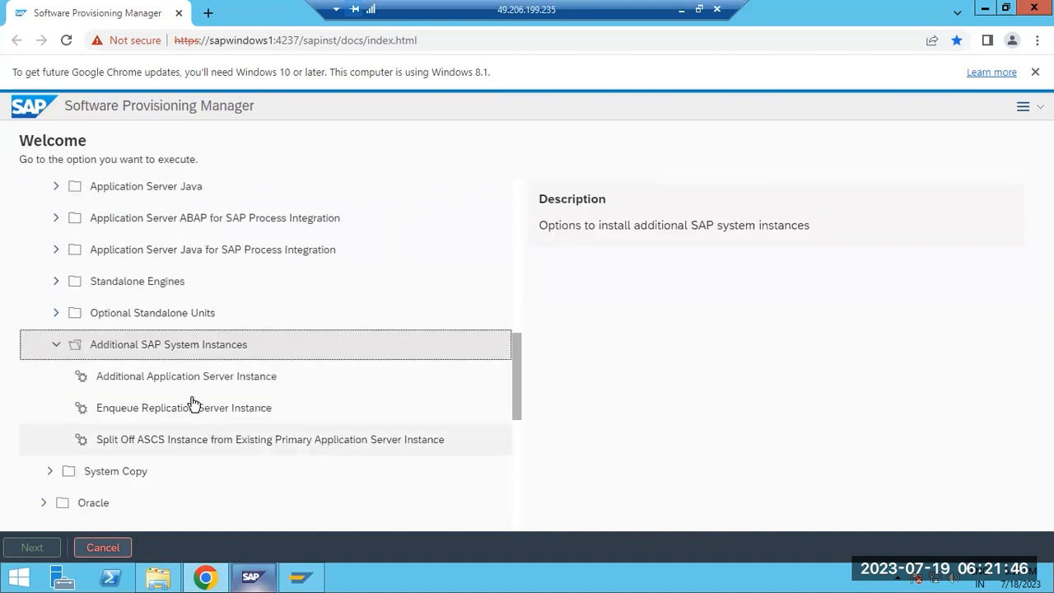
{"action": "double_click", "coordinate": [148, 379]}
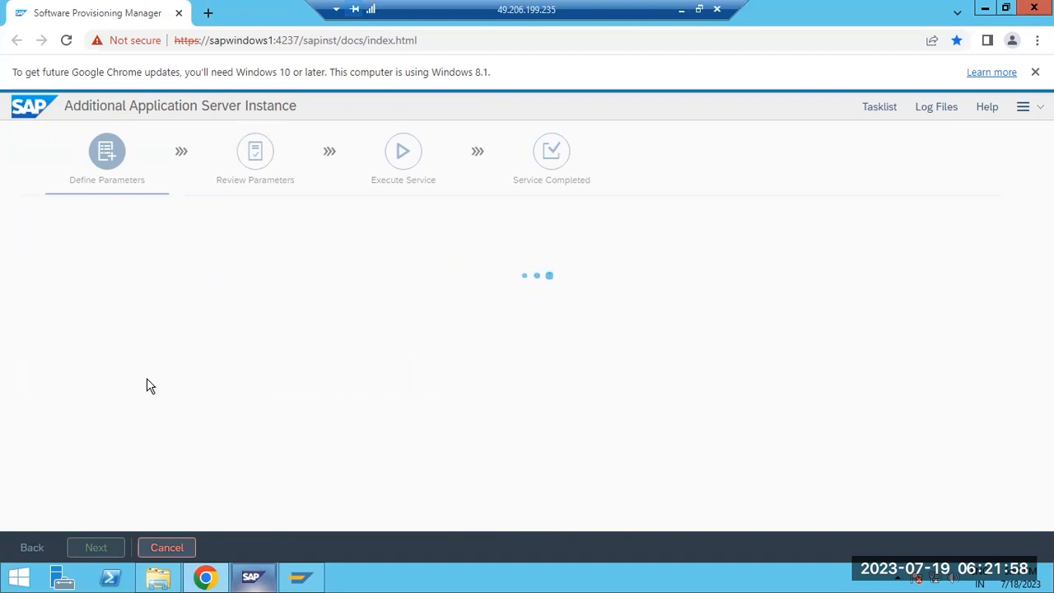
{"action": "left_click", "coordinate": [682, 10]}
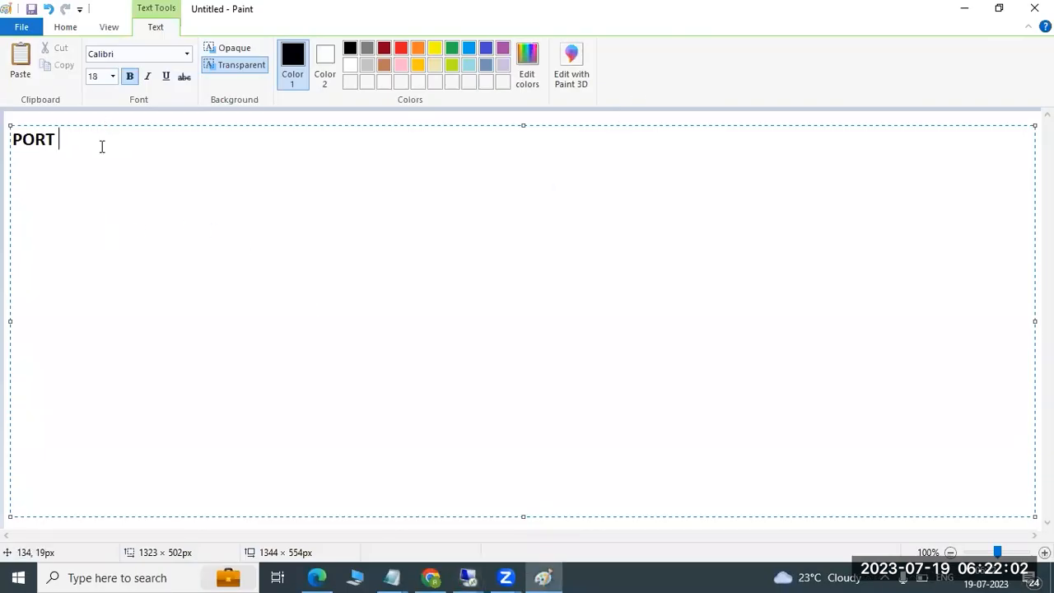
Step: Draw a small top box, a large middle box and a lower box under PORT
{"action": "left_click", "coordinate": [58, 116]}
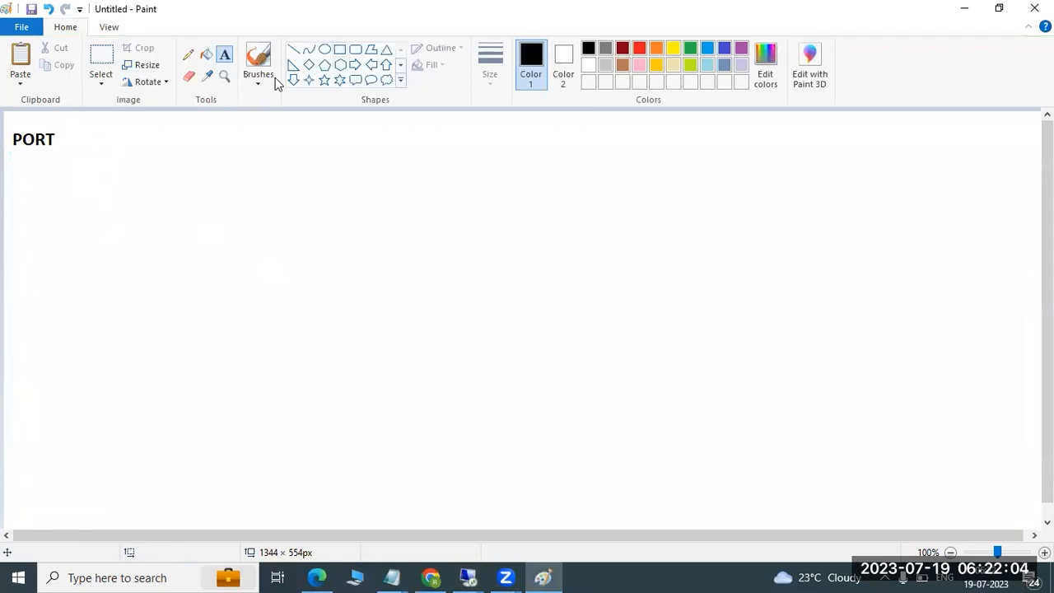
{"action": "left_click", "coordinate": [340, 50]}
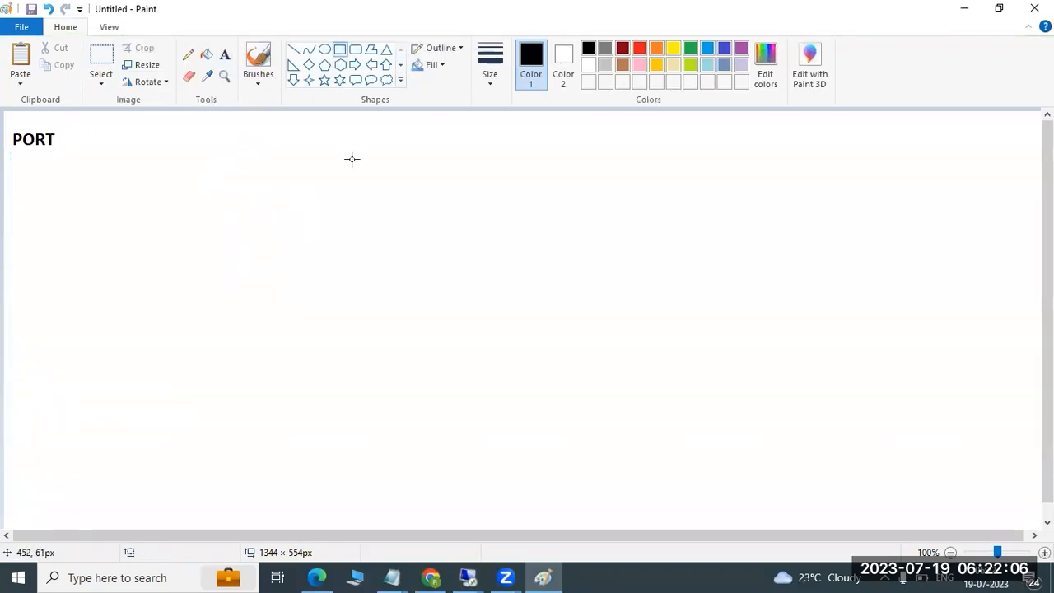
{"action": "mouse_move", "coordinate": [249, 114]}
{"action": "left_mouse_down"}
{"action": "mouse_move", "coordinate": [261, 127]}
{"action": "mouse_move", "coordinate": [345, 138]}
{"action": "left_mouse_up"}
{"action": "left_click_drag", "start_coordinate": [85, 174], "coordinate": [528, 364]}
{"action": "left_click_drag", "start_coordinate": [245, 415], "coordinate": [486, 512]}
{"action": "left_click", "coordinate": [571, 459]}
Step: Connect the boxes top to bottom with downward arrow lines
{"action": "left_click", "coordinate": [293, 49]}
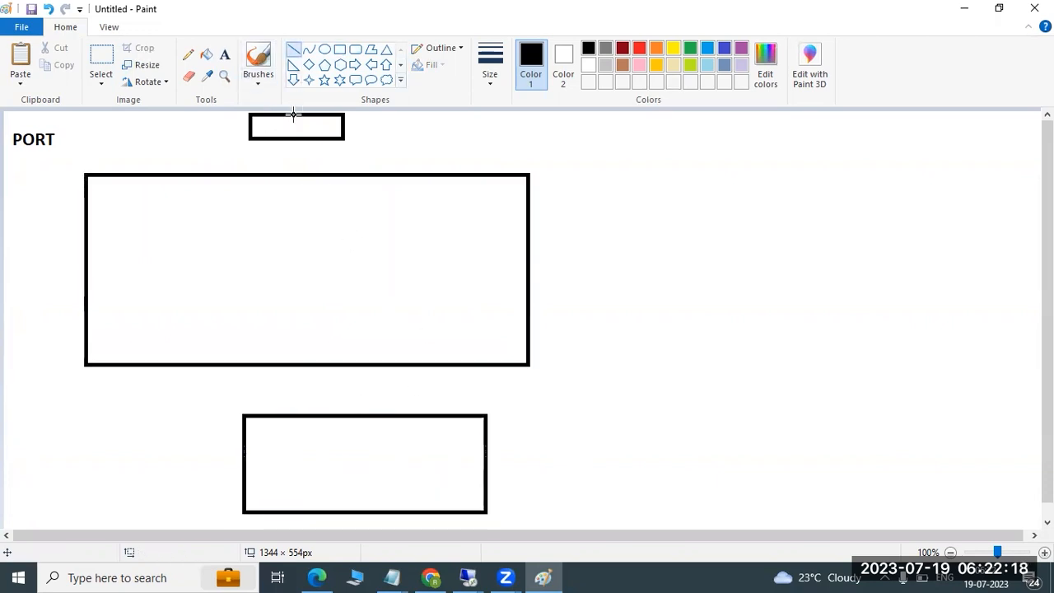
{"action": "left_click_drag", "start_coordinate": [293, 138], "coordinate": [302, 174]}
{"action": "mouse_move", "coordinate": [293, 125]}
{"action": "left_mouse_down"}
{"action": "mouse_move", "coordinate": [312, 126]}
{"action": "mouse_move", "coordinate": [301, 175]}
{"action": "left_mouse_up"}
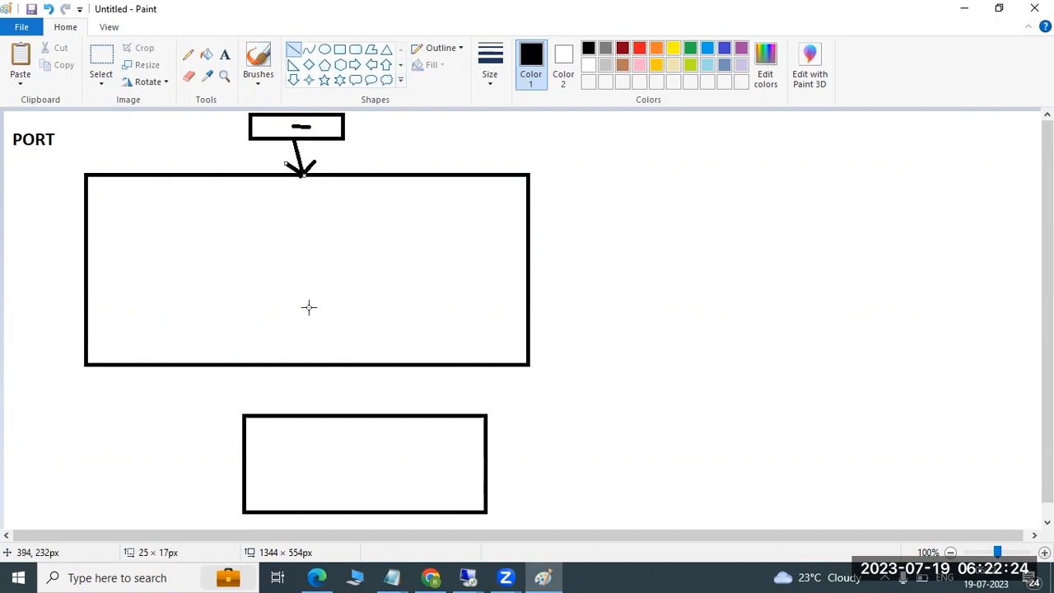
{"action": "left_click_drag", "start_coordinate": [322, 365], "coordinate": [338, 417]}
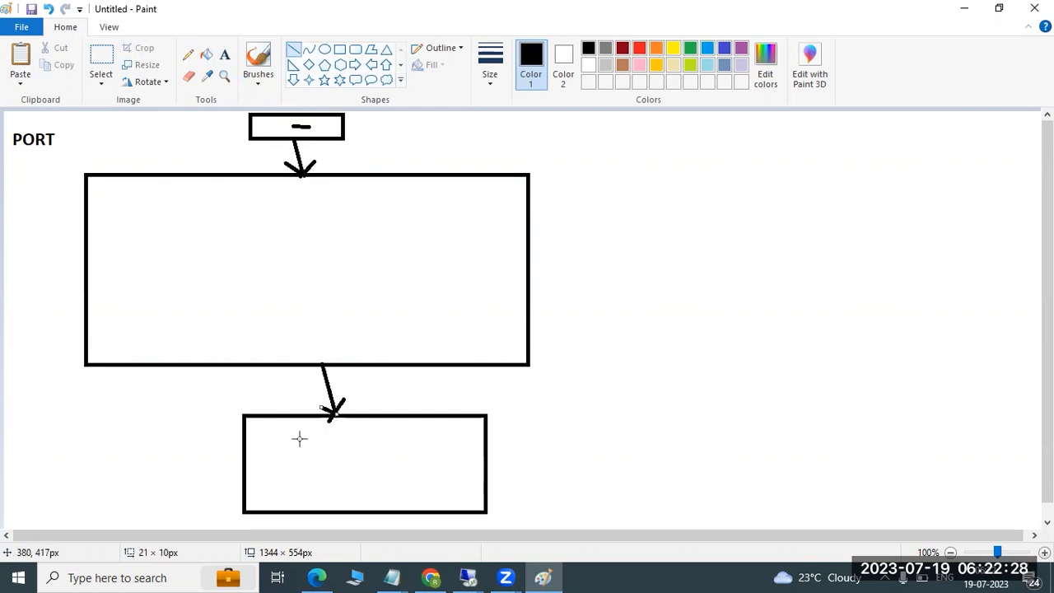
Step: Label the lower box DB and the large box SAP
{"action": "left_click", "coordinate": [224, 54]}
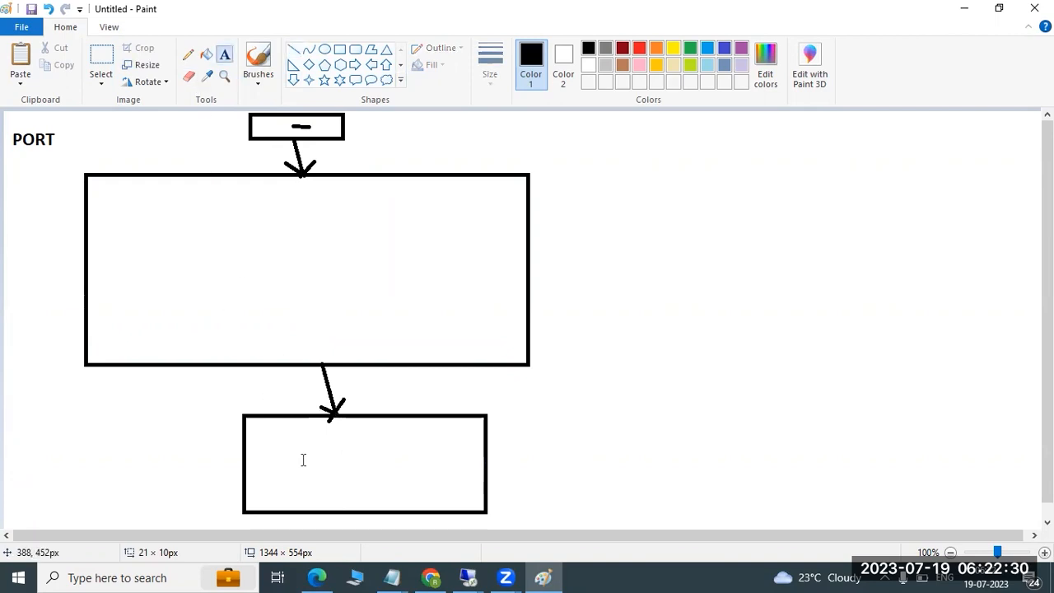
{"action": "left_click", "coordinate": [302, 460]}
{"action": "type", "text": "DB"}
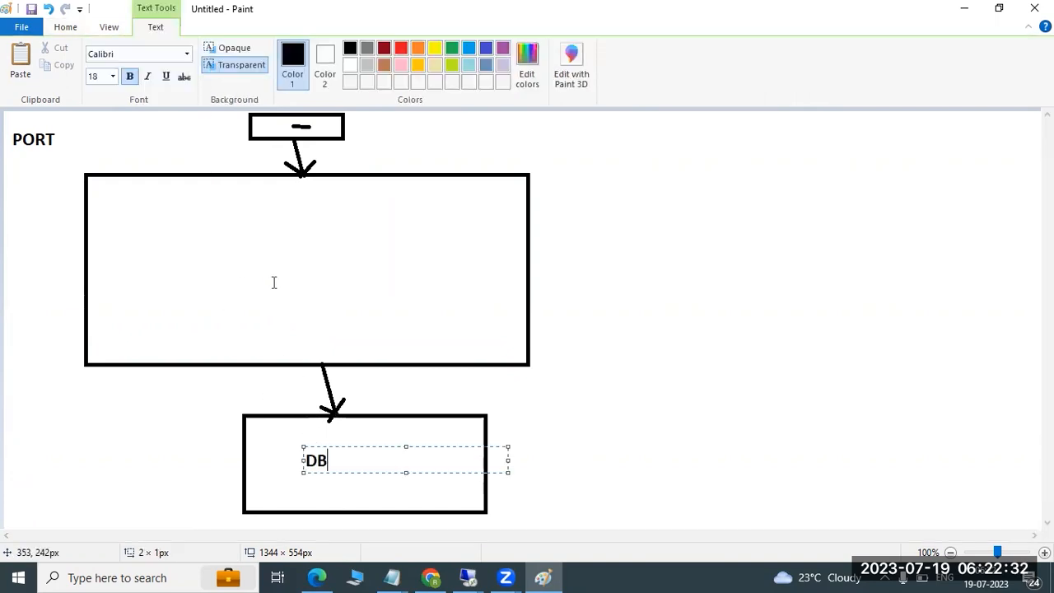
{"action": "left_click", "coordinate": [24, 243]}
{"action": "left_click", "coordinate": [17, 244]}
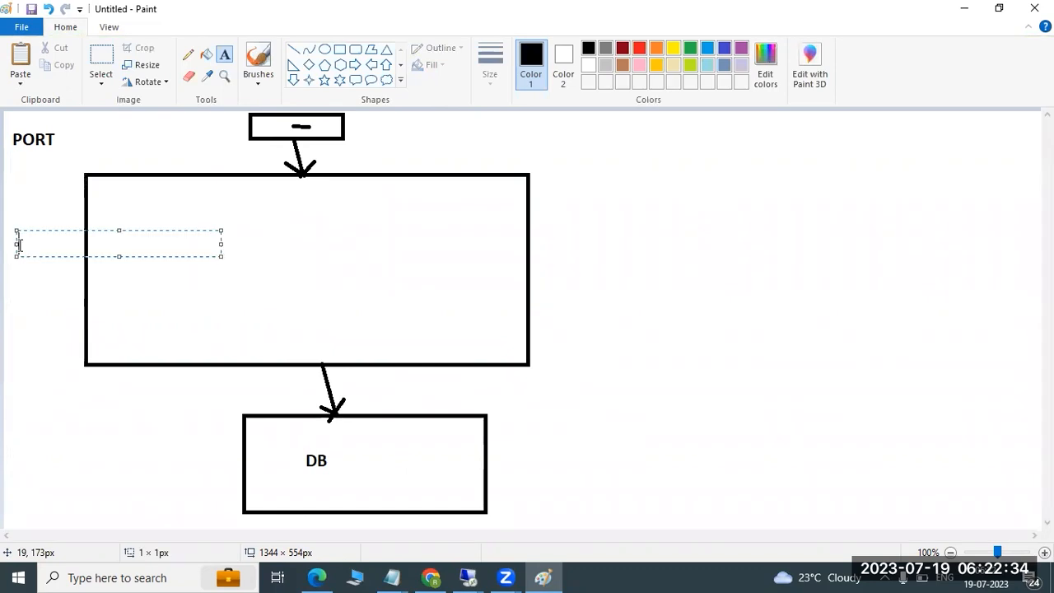
{"action": "type", "text": "SAP"}
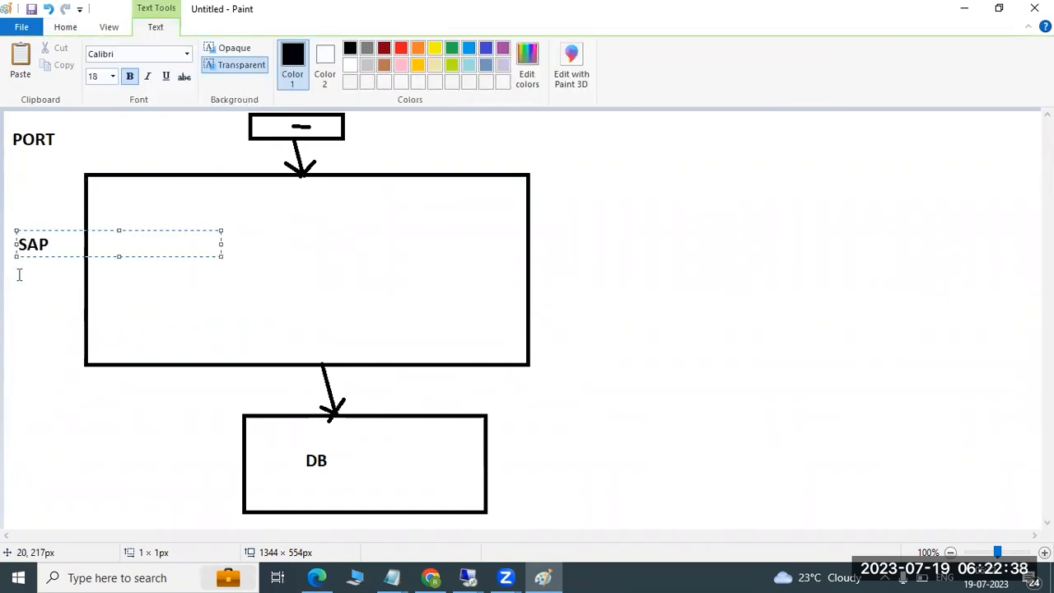
{"action": "left_click", "coordinate": [99, 154]}
Step: Draw two inner boxes inside the SAP box, upper right and lower wide
{"action": "left_click", "coordinate": [339, 49]}
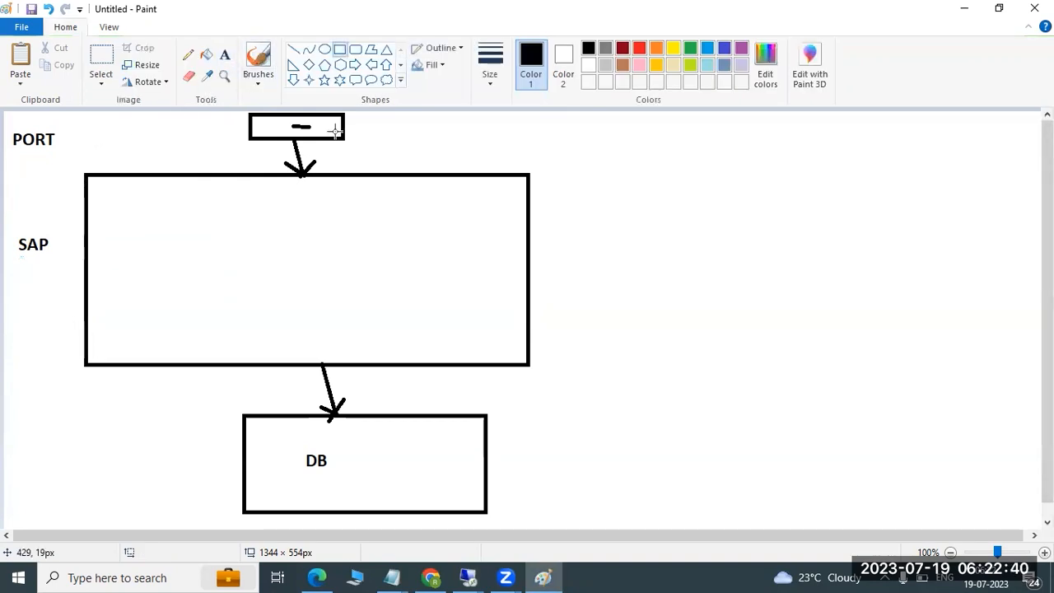
{"action": "left_click_drag", "start_coordinate": [354, 193], "coordinate": [500, 250]}
{"action": "left_click_drag", "start_coordinate": [195, 273], "coordinate": [462, 342]}
{"action": "left_click", "coordinate": [530, 404]}
{"action": "left_click_drag", "start_coordinate": [291, 306], "coordinate": [306, 306]}
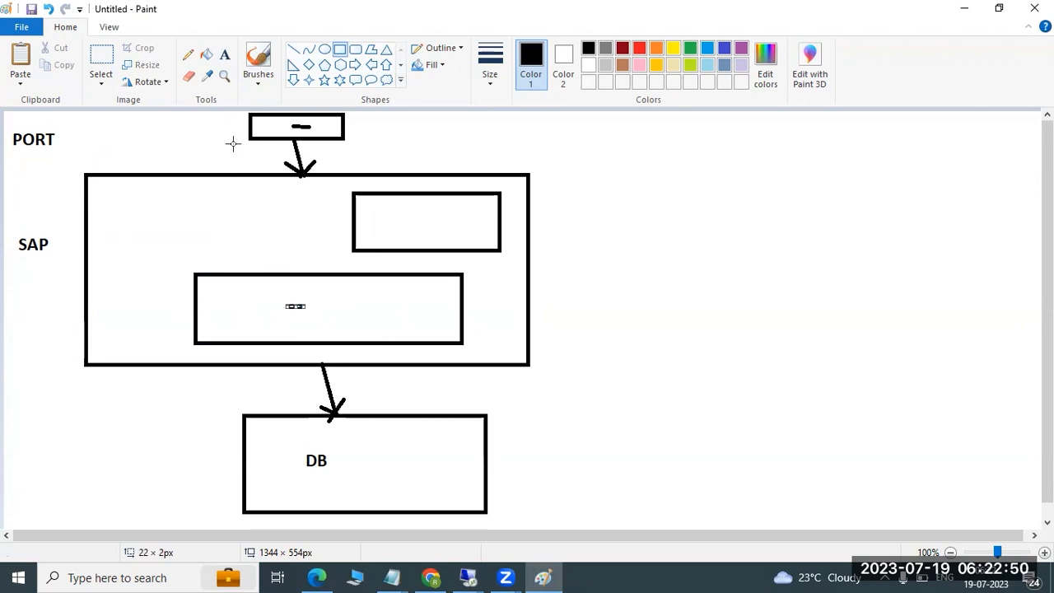
Step: Label the lower inner box PAS and the upper-right inner box ASCS ME
{"action": "left_click", "coordinate": [224, 55]}
{"action": "left_click", "coordinate": [246, 311]}
{"action": "type", "text": "PA"}
{"action": "left_click", "coordinate": [391, 220]}
{"action": "type", "text": "ASCS ME"}
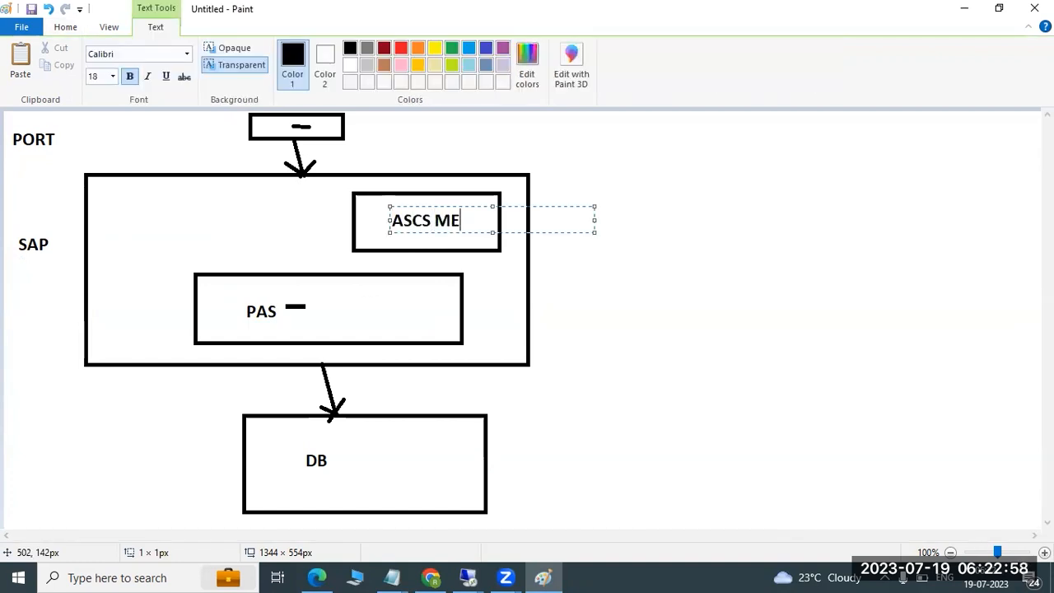
{"action": "left_click", "coordinate": [322, 313]}
{"action": "left_click", "coordinate": [322, 313]}
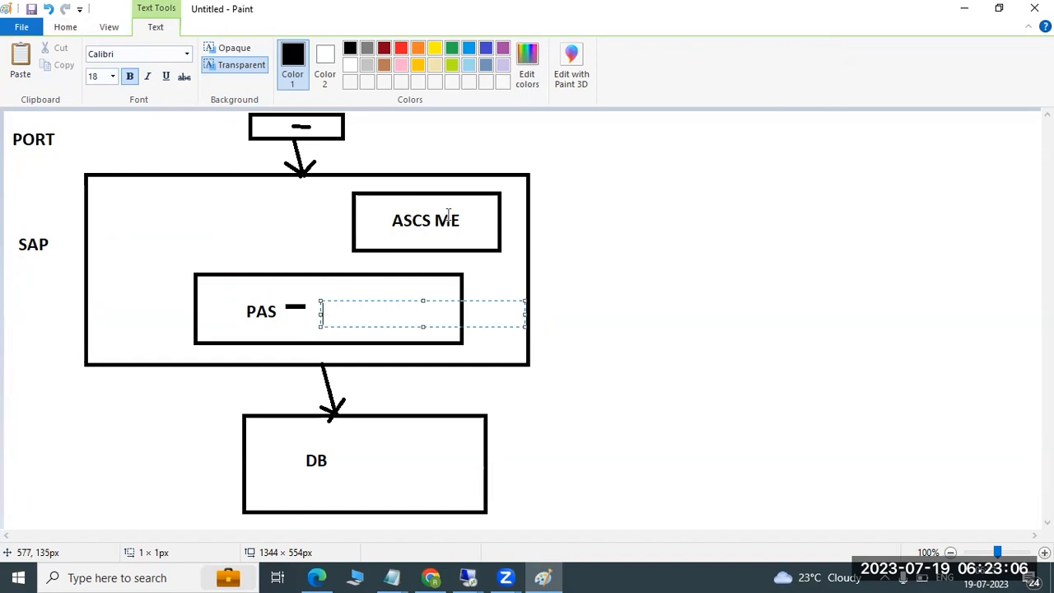
Step: Type the label DVEBMGS in a text box right of the small top box
{"action": "left_click_drag", "start_coordinate": [367, 119], "coordinate": [560, 154]}
{"action": "type", "text": "D"}
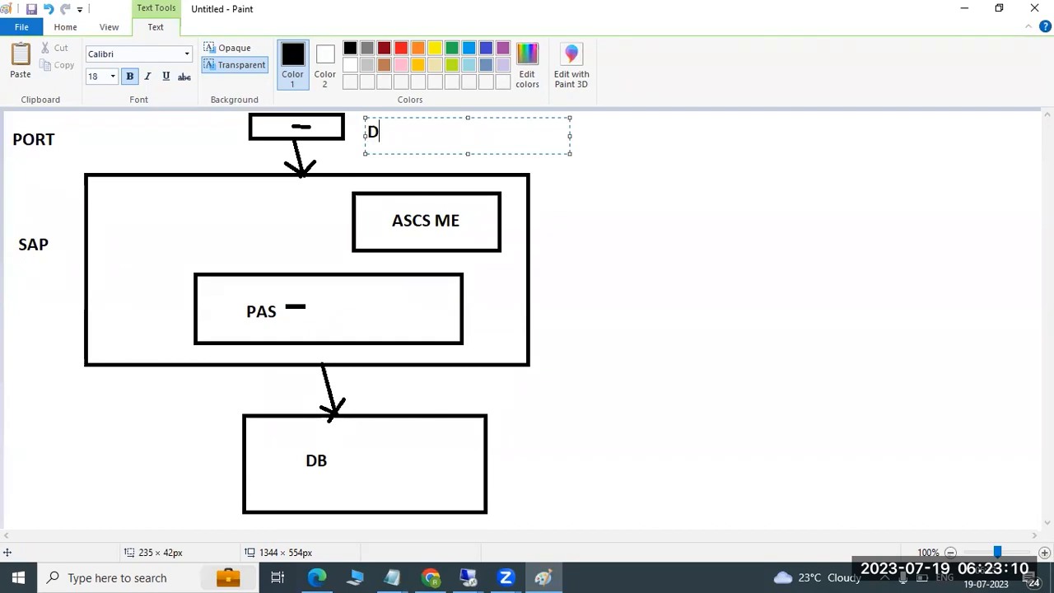
{"action": "type", "text": "VEBMGS"}
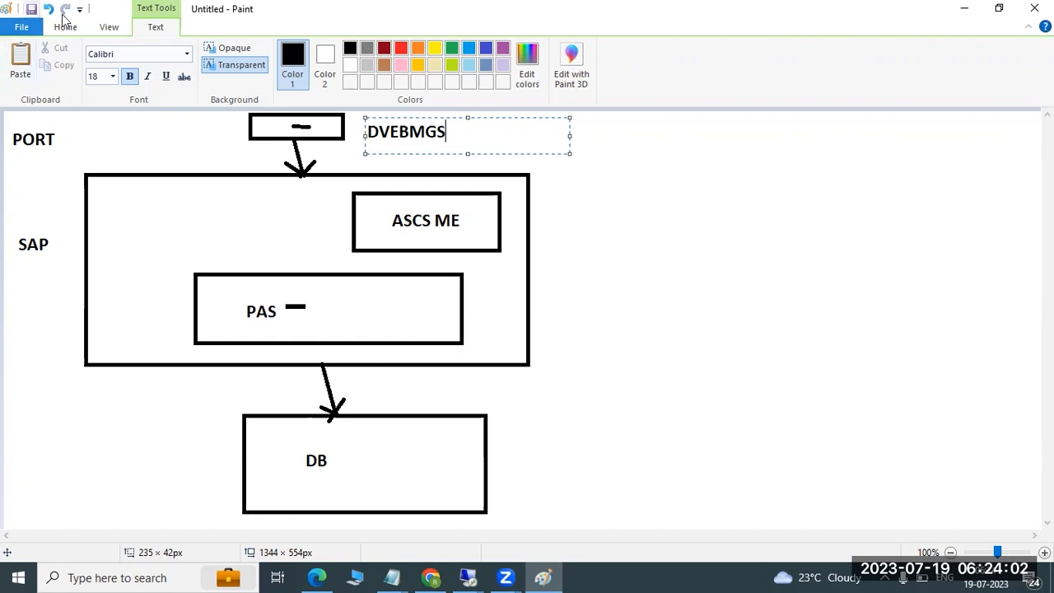
{"action": "left_click_drag", "start_coordinate": [368, 132], "coordinate": [449, 134]}
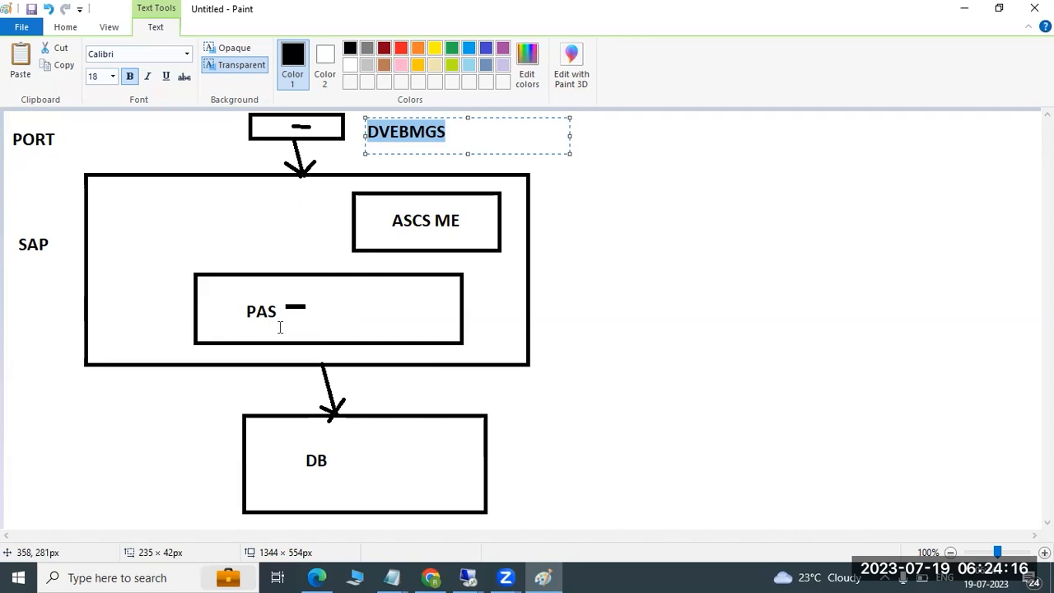
{"action": "left_click", "coordinate": [467, 577]}
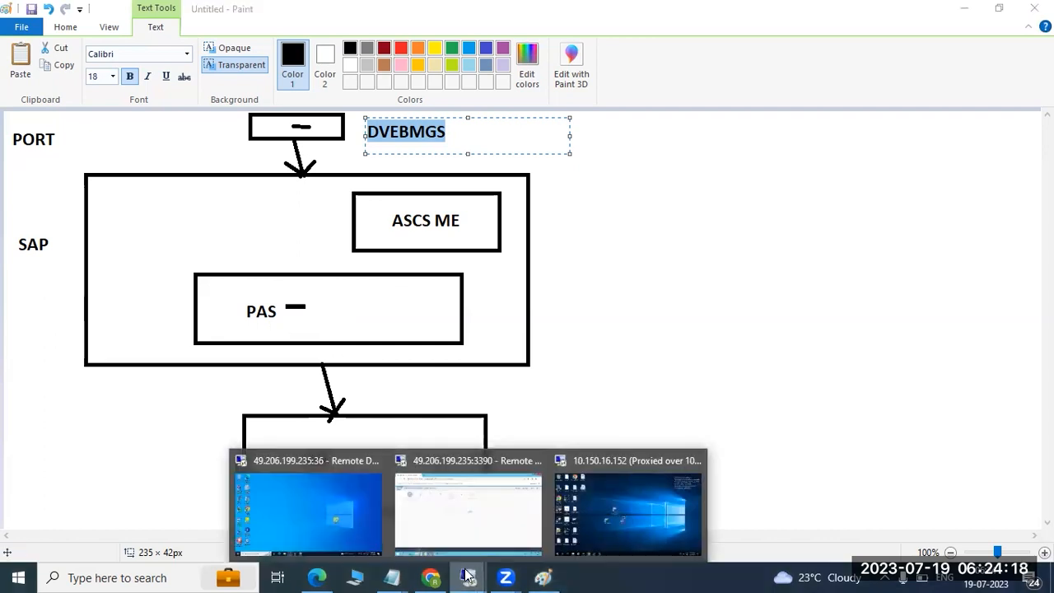
{"action": "left_click", "coordinate": [493, 516]}
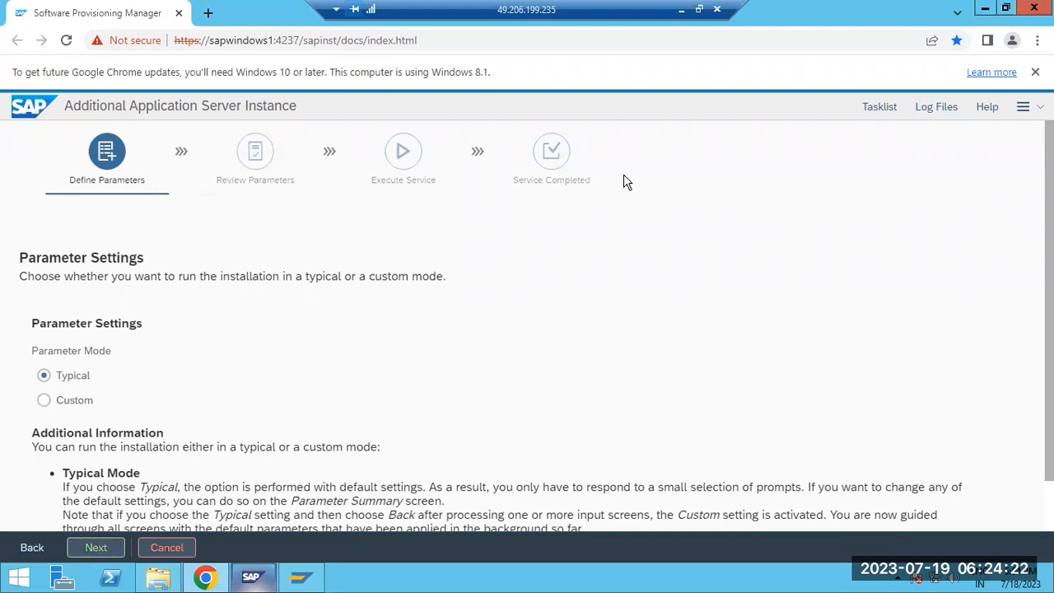
{"action": "key", "text": "alt+Tab"}
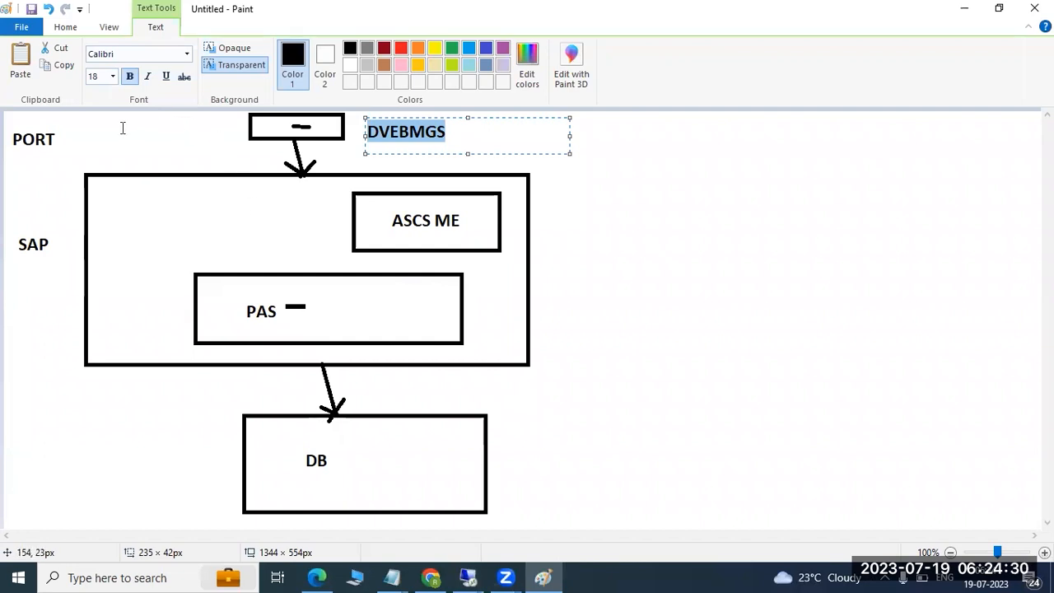
Step: Draw a new box to the right of the SAP box
{"action": "left_click", "coordinate": [66, 27]}
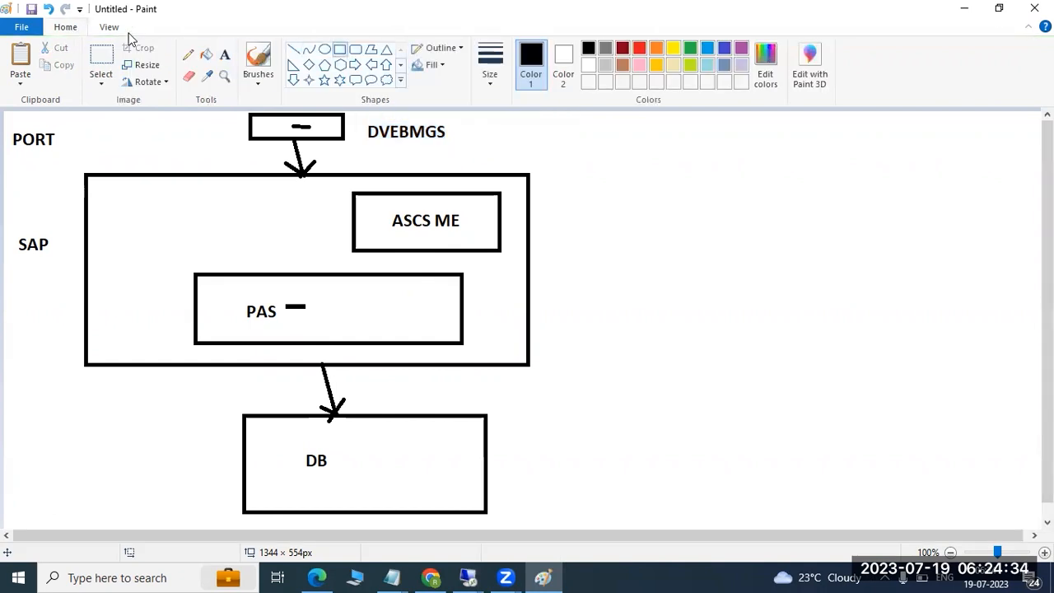
{"action": "left_click_drag", "start_coordinate": [543, 268], "coordinate": [659, 339]}
{"action": "left_click_drag", "start_coordinate": [702, 269], "coordinate": [711, 293]}
{"action": "left_click", "coordinate": [585, 306]}
{"action": "left_click_drag", "start_coordinate": [584, 306], "coordinate": [595, 303]}
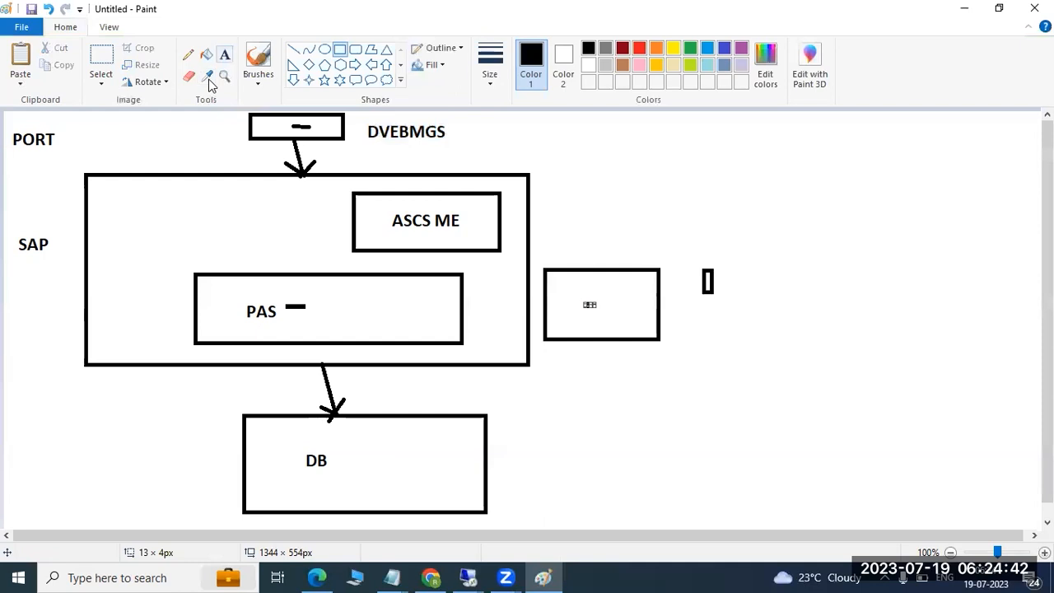
Step: Label the new box AAS
{"action": "left_click", "coordinate": [224, 54]}
{"action": "left_click", "coordinate": [569, 280]}
{"action": "type", "text": "AAS"}
{"action": "left_click", "coordinate": [654, 373]}
{"action": "left_click", "coordinate": [701, 288]}
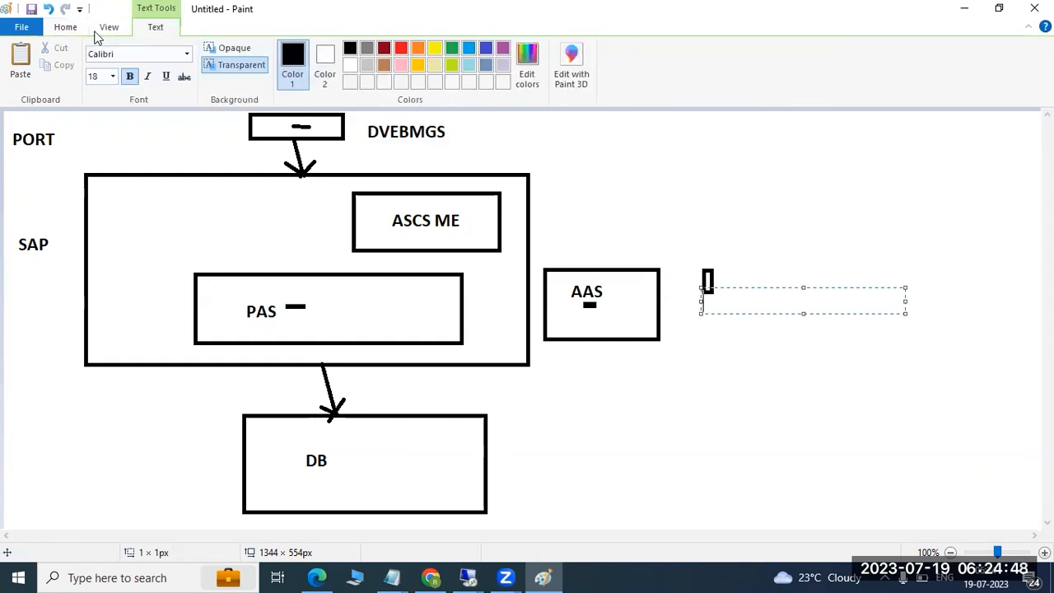
Step: Add another empty box to the right of the AAS box
{"action": "left_click", "coordinate": [65, 27]}
{"action": "left_click", "coordinate": [339, 49]}
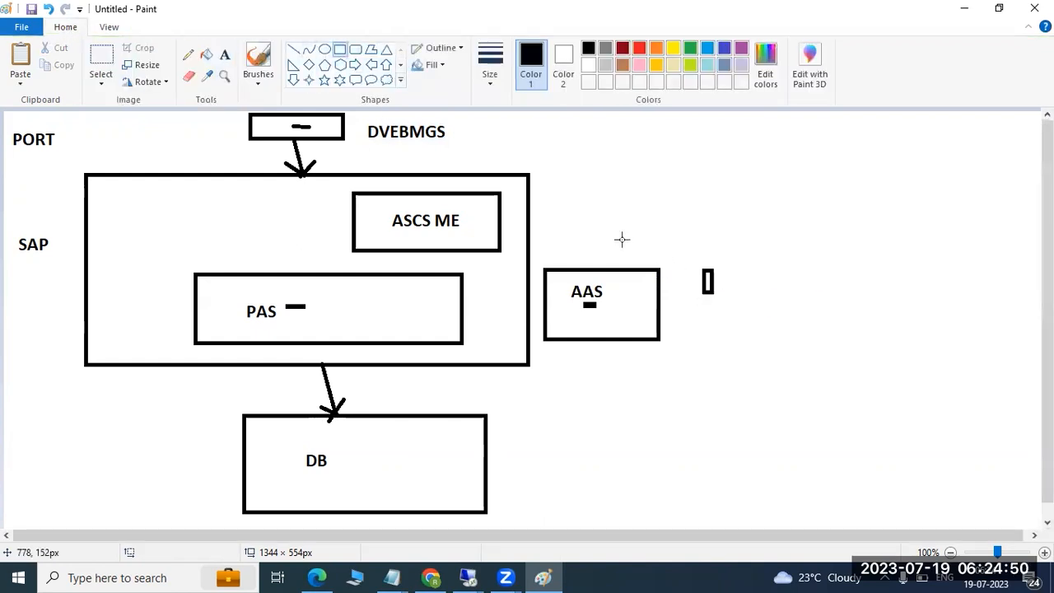
{"action": "left_click_drag", "start_coordinate": [700, 271], "coordinate": [786, 344]}
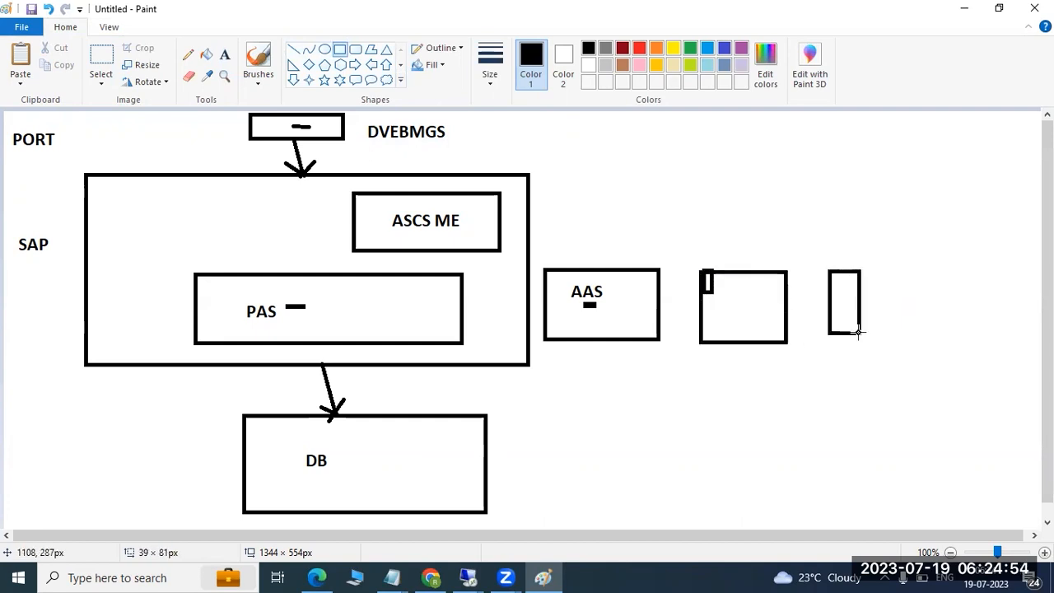
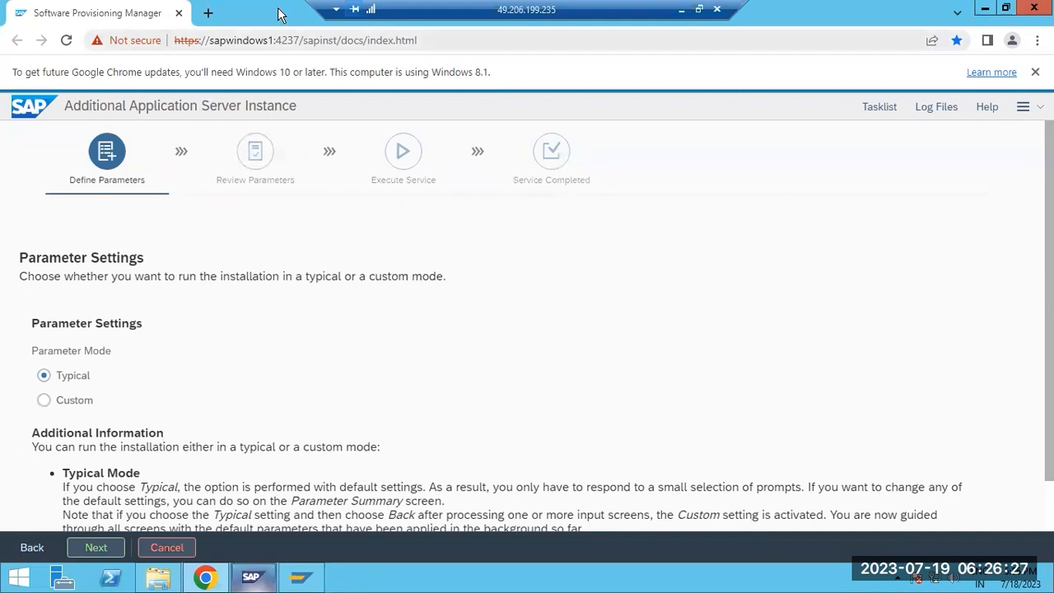
Step: Review the parameter mode descriptions and continue with Typical mode selected
{"action": "left_click_drag", "start_coordinate": [73, 108], "coordinate": [291, 113]}
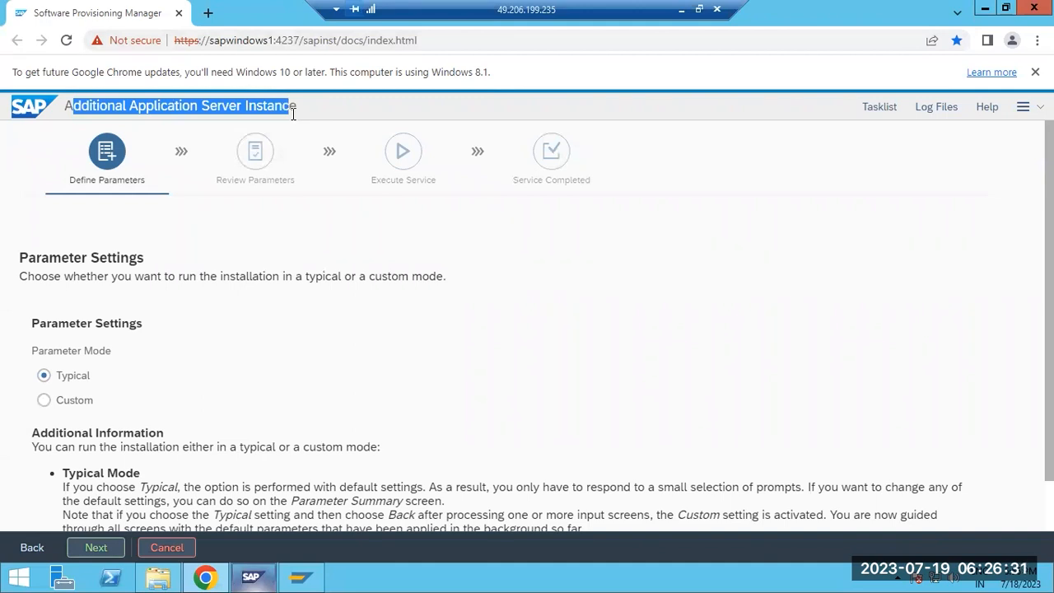
{"action": "scroll", "coordinate": [205, 280], "scroll_direction": "down", "scroll_amount": 1}
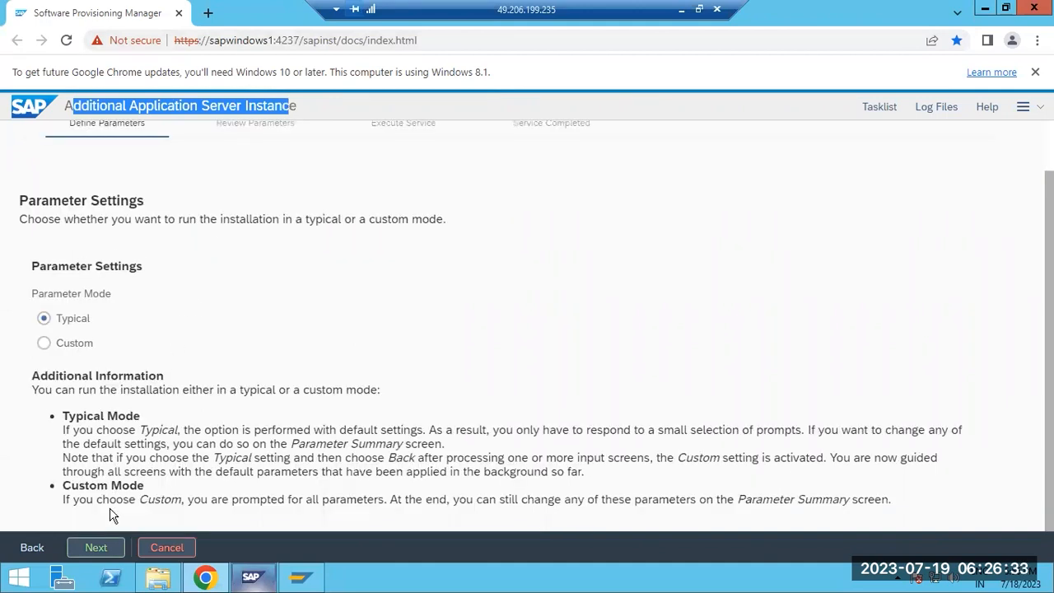
{"action": "left_click", "coordinate": [97, 548]}
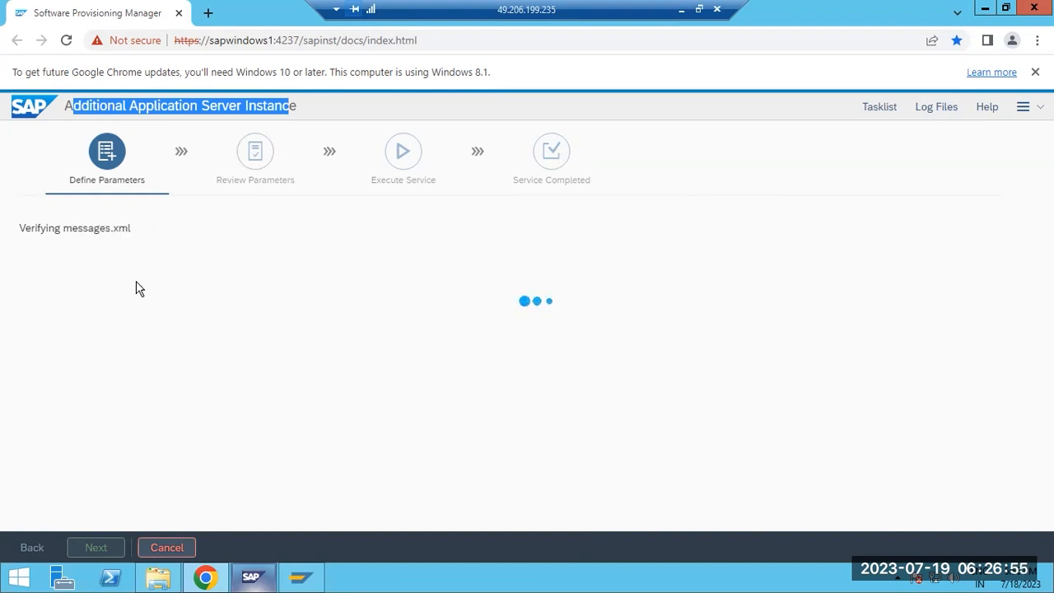
Step: Close the SAP Management Console without saving its console settings
{"action": "left_click", "coordinate": [250, 578]}
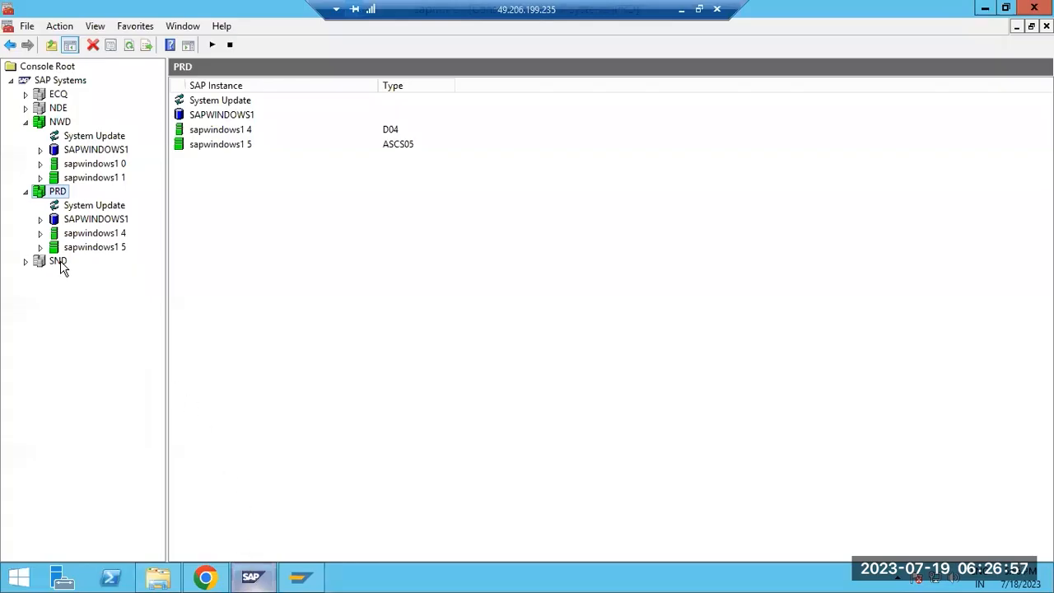
{"action": "left_click", "coordinate": [1033, 8]}
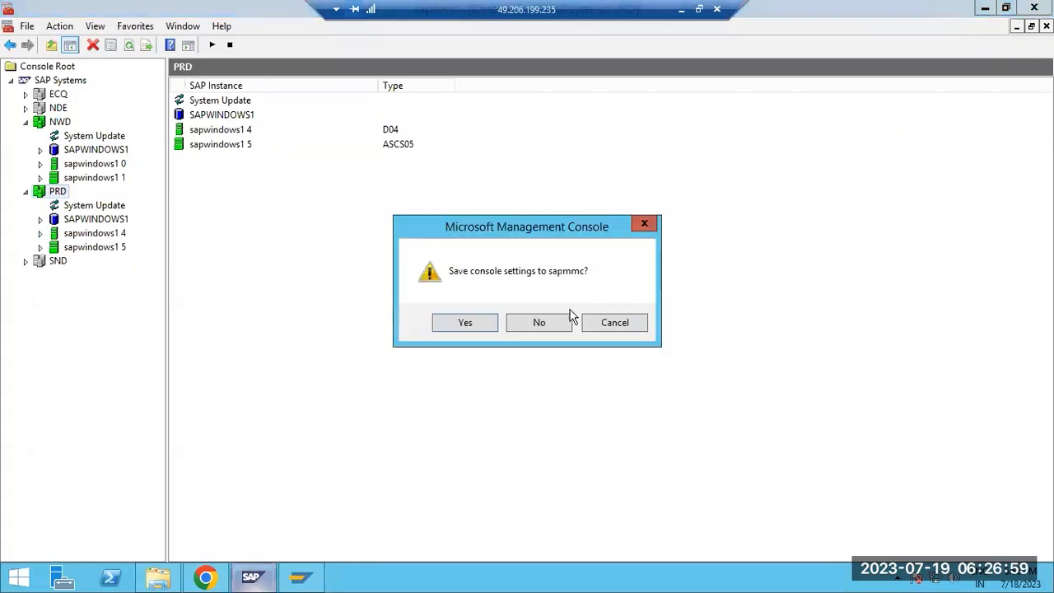
{"action": "left_click", "coordinate": [553, 325]}
Step: Relaunch SAP Management Console from the desktop, expand SAP Systems, then return to the installer
{"action": "right_click", "coordinate": [531, 576]}
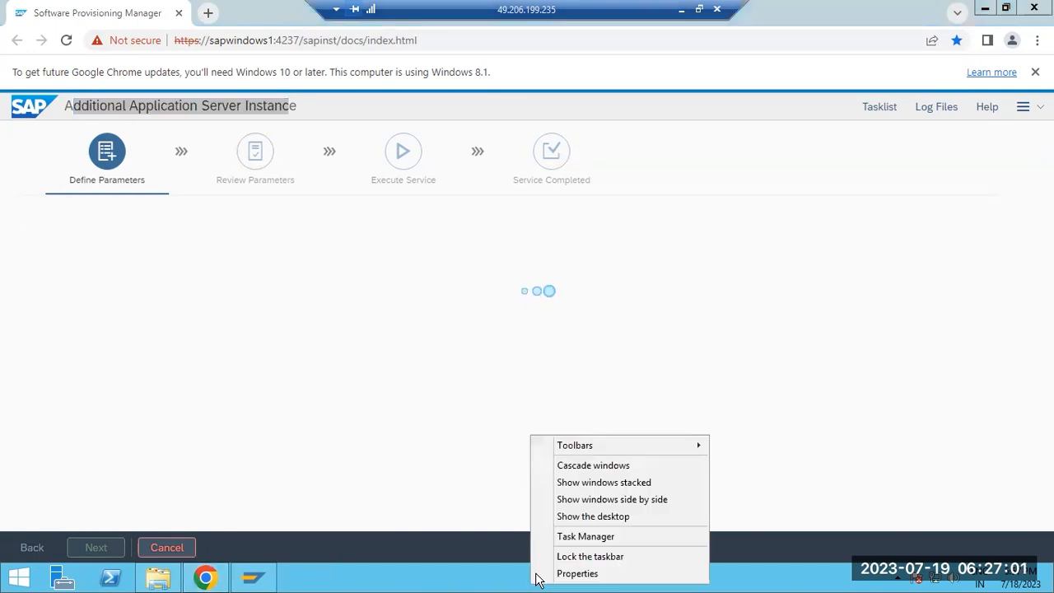
{"action": "left_click", "coordinate": [576, 516]}
{"action": "double_click", "coordinate": [547, 194]}
{"action": "left_click", "coordinate": [25, 161]}
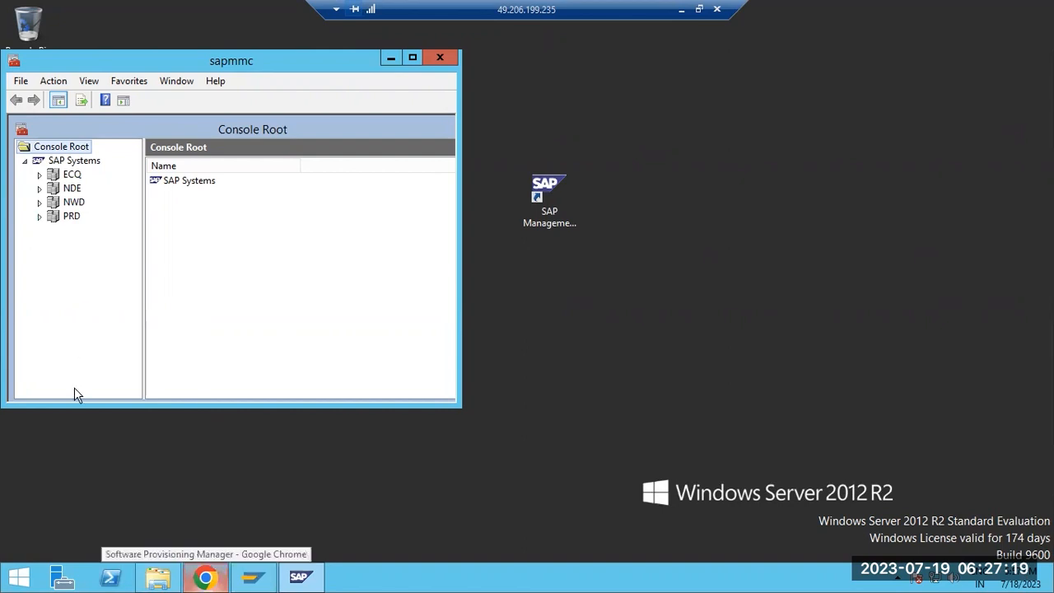
{"action": "left_click", "coordinate": [206, 576]}
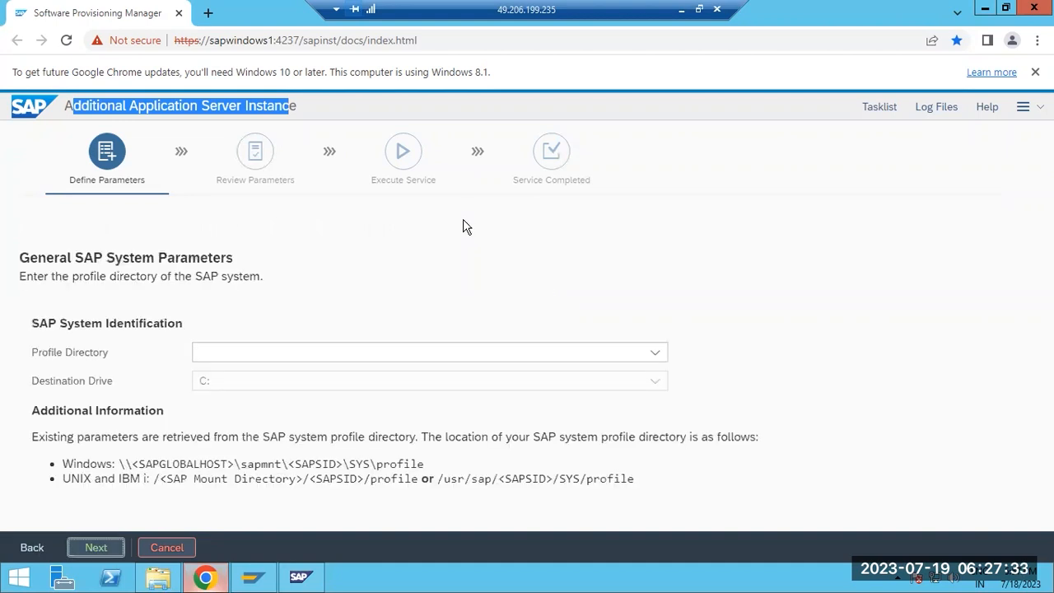
Step: Choose \\sapwindows1\sapmnt\PRD\SYS\profile as the profile directory and continue
{"action": "left_click", "coordinate": [656, 353]}
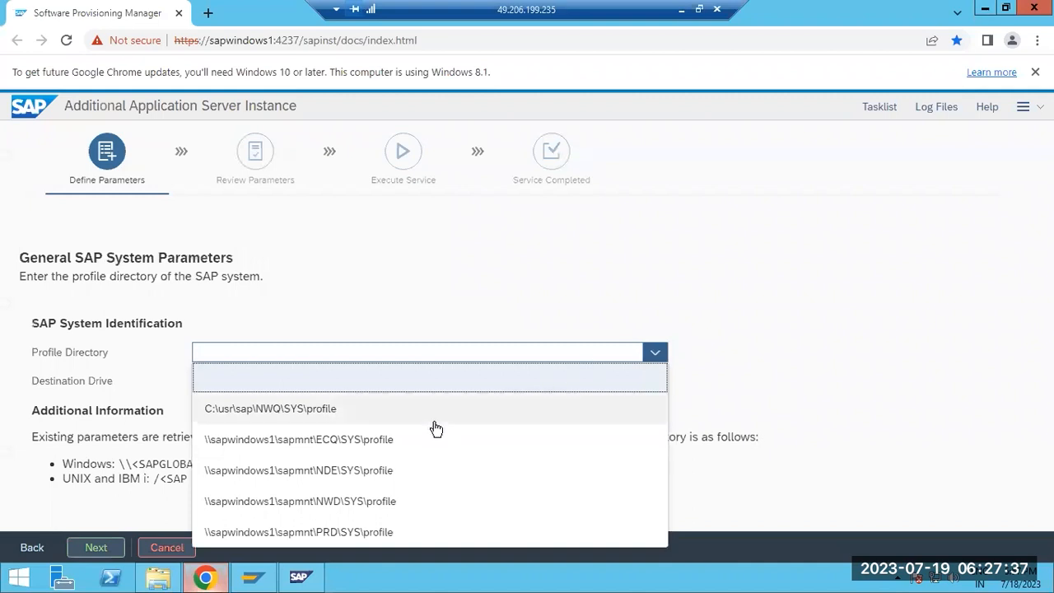
{"action": "left_click", "coordinate": [345, 533]}
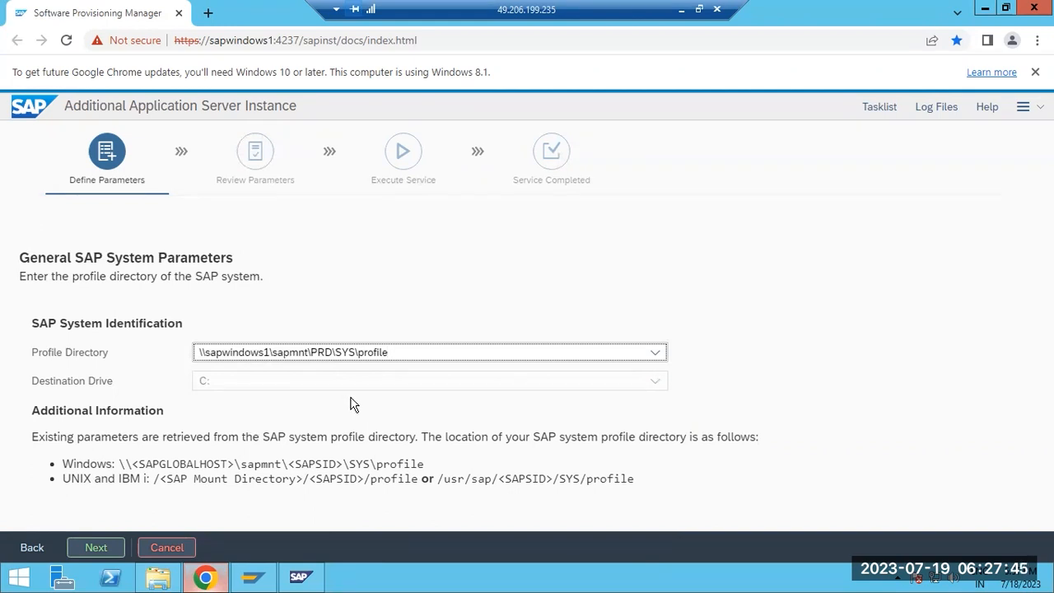
{"action": "left_click_drag", "start_coordinate": [278, 352], "coordinate": [441, 349]}
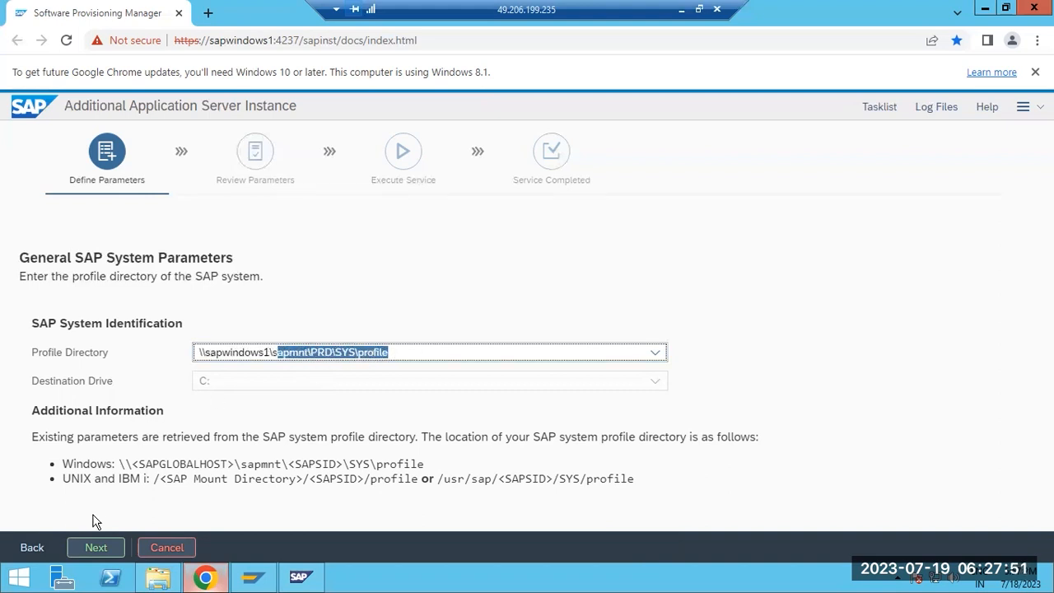
{"action": "left_click", "coordinate": [95, 548]}
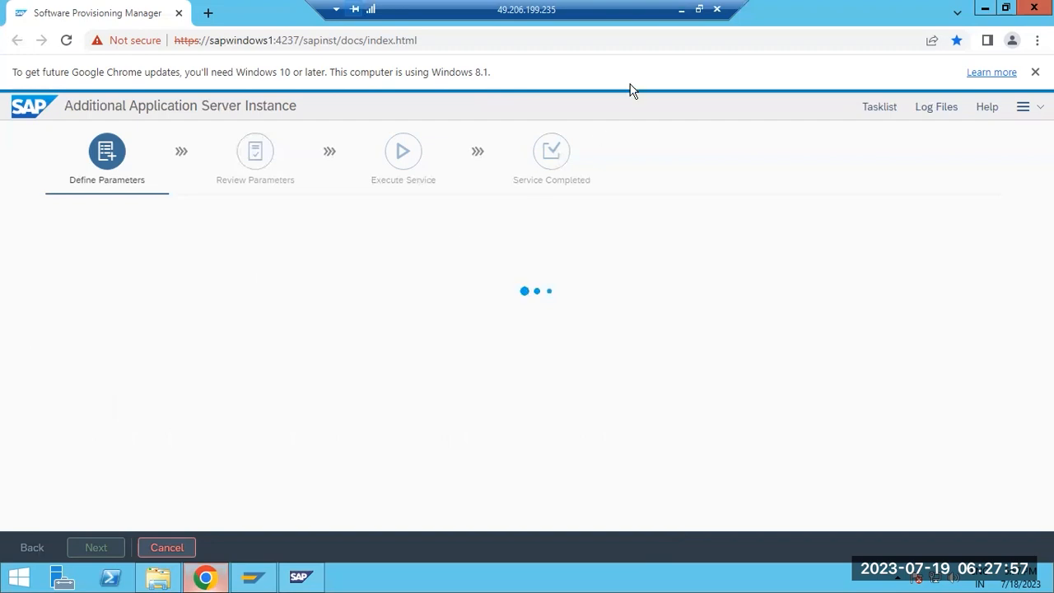
Step: Look over the AAS diagram in Paint, then switch back to the SAP server remote session
{"action": "left_click", "coordinate": [681, 8]}
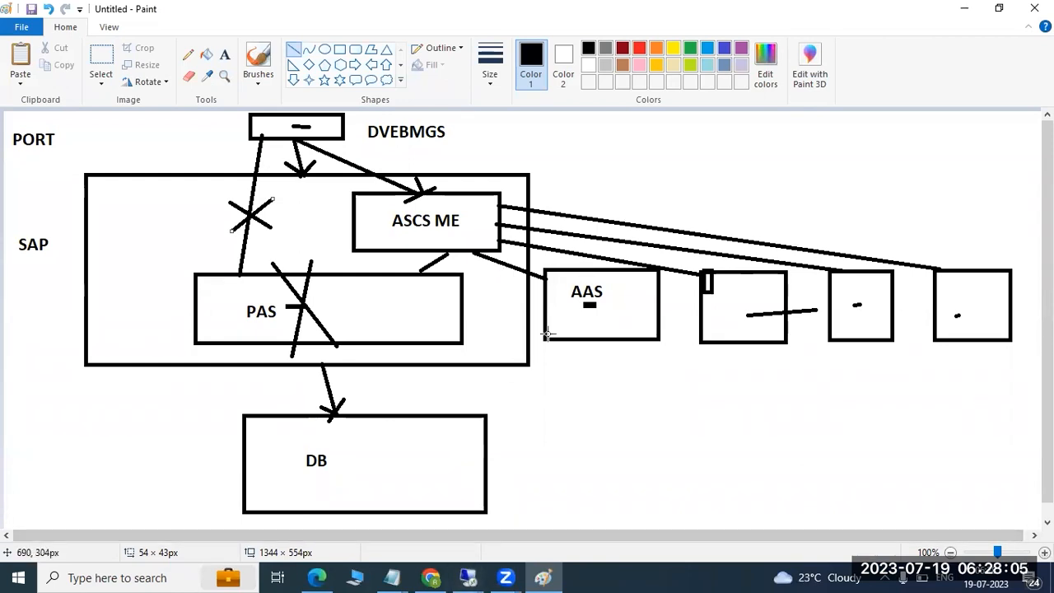
{"action": "left_click", "coordinate": [465, 577]}
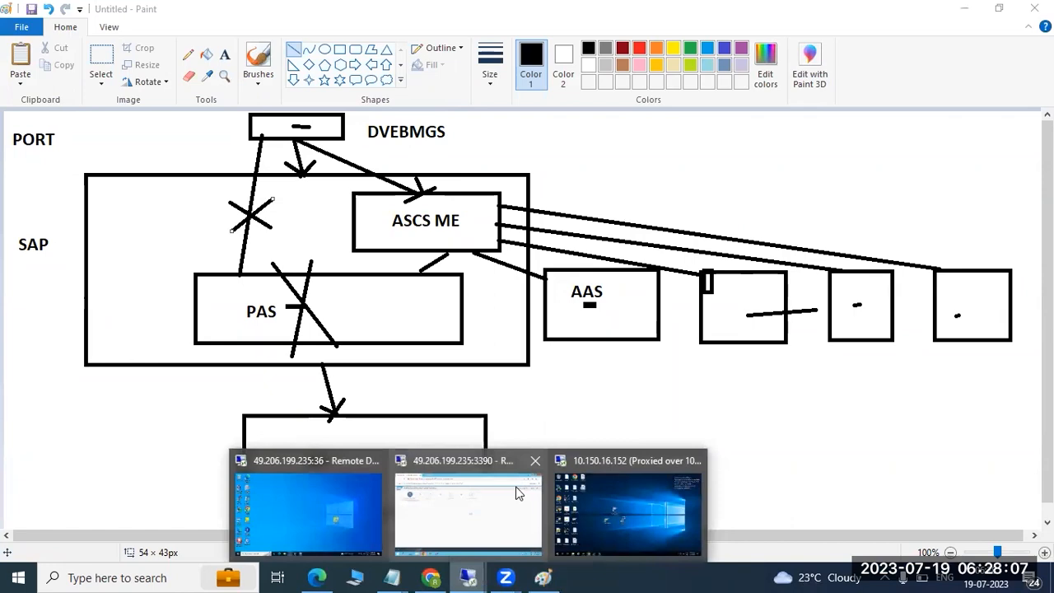
{"action": "left_click", "coordinate": [530, 485]}
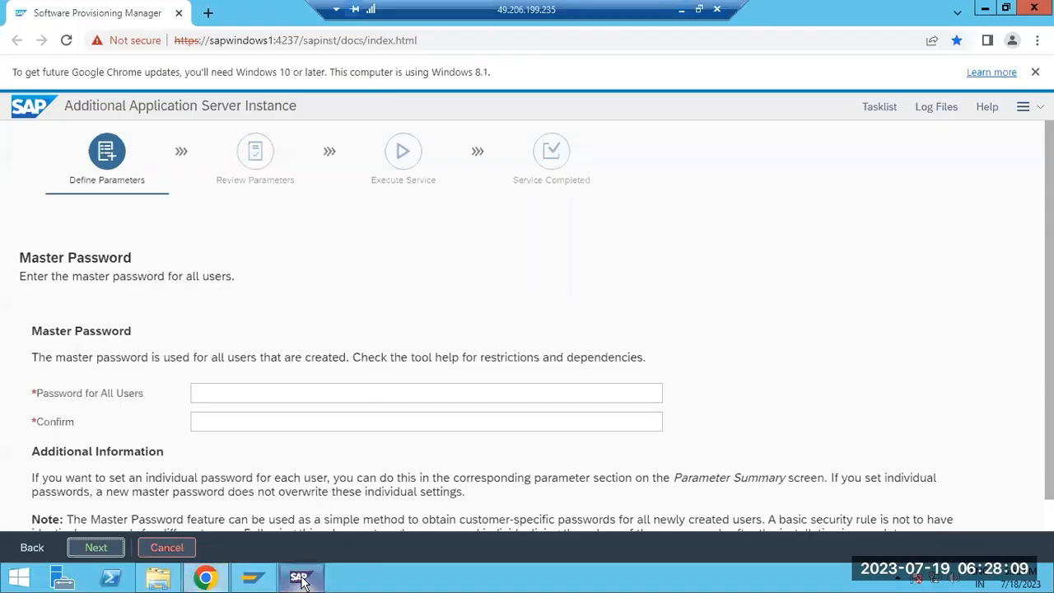
Step: Enter and confirm the master password for all users, then continue the installation
{"action": "left_click", "coordinate": [213, 394]}
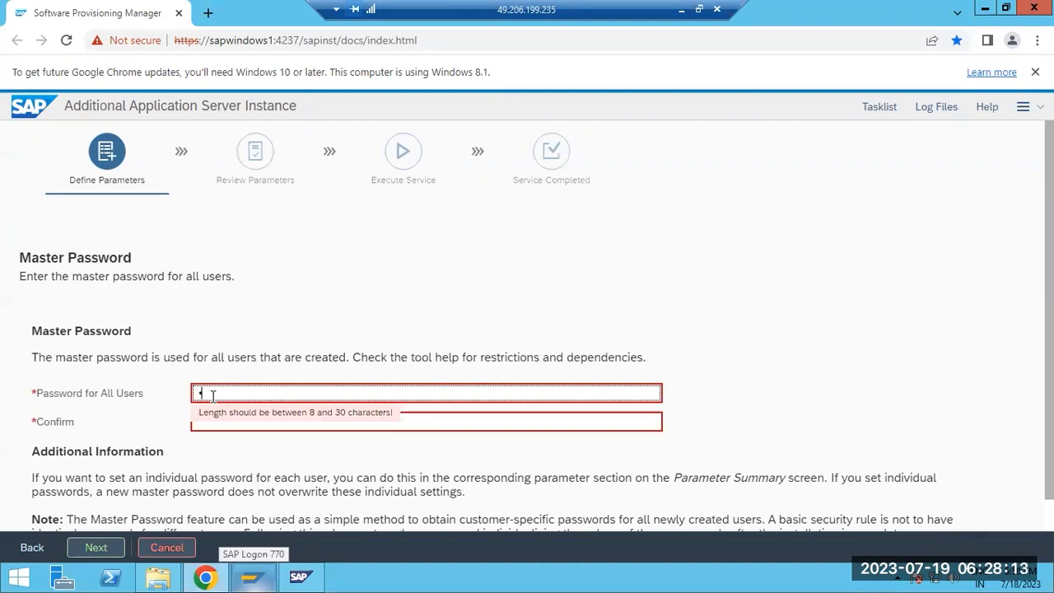
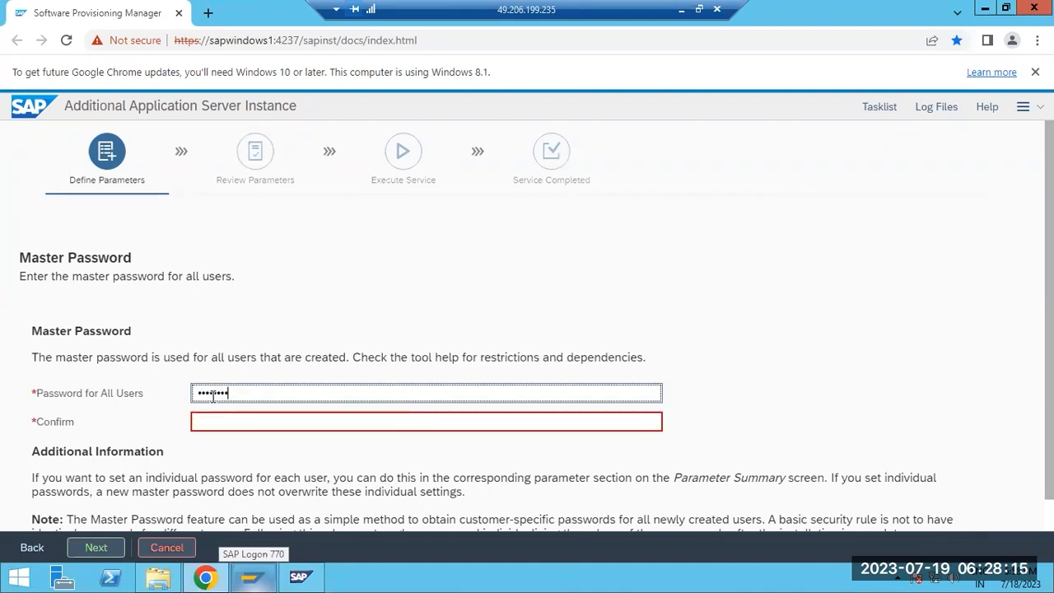
{"action": "key", "text": "Tab"}
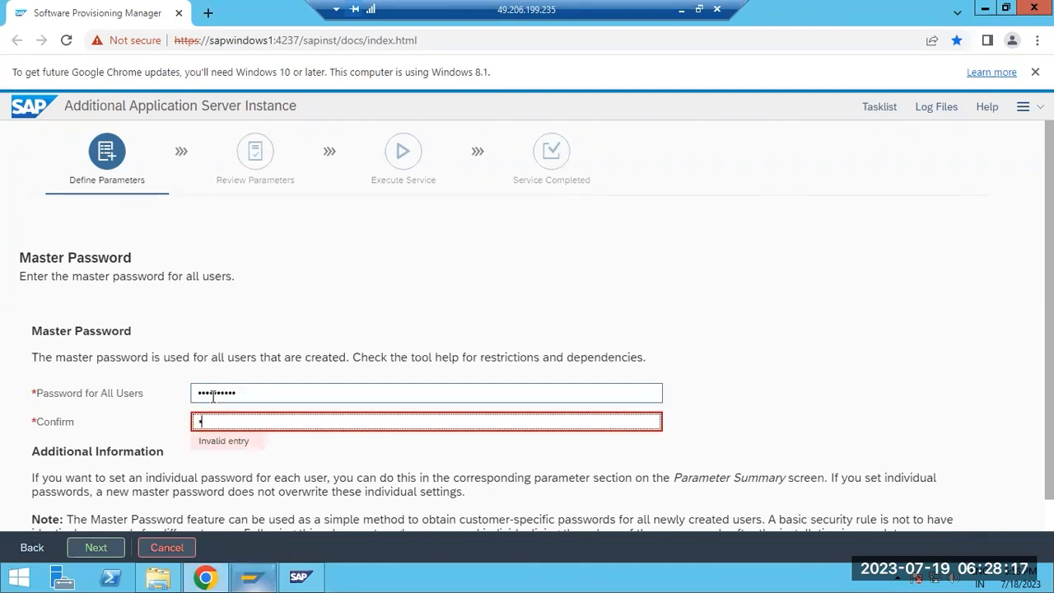
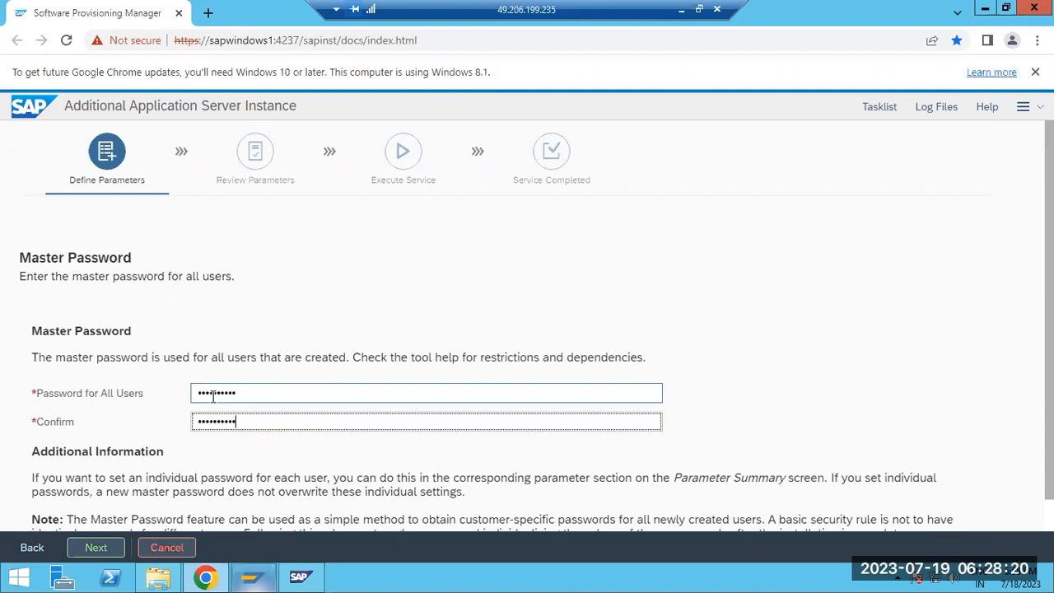
{"action": "left_click", "coordinate": [95, 544]}
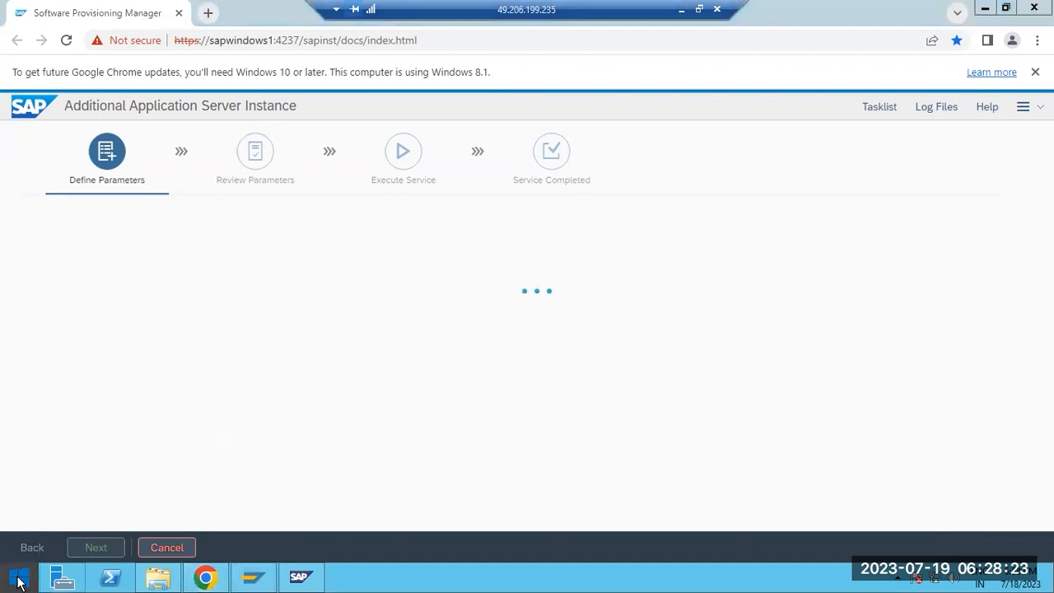
{"action": "left_click", "coordinate": [18, 577]}
Step: Search 'stu' from Start and launch SQL Server 2014 Management Studio
{"action": "left_click", "coordinate": [1001, 63]}
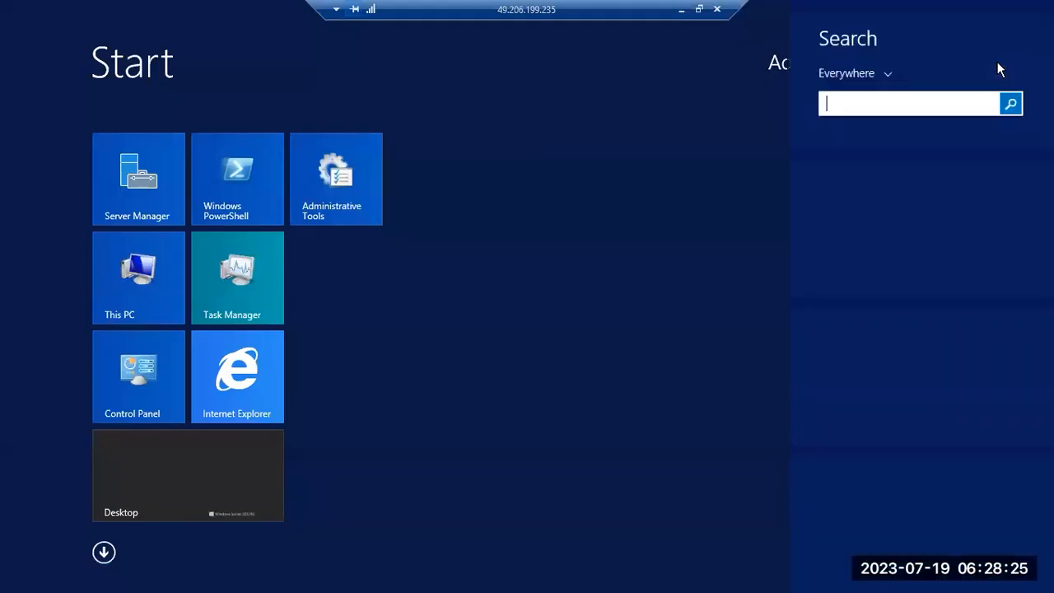
{"action": "type", "text": "studio"}
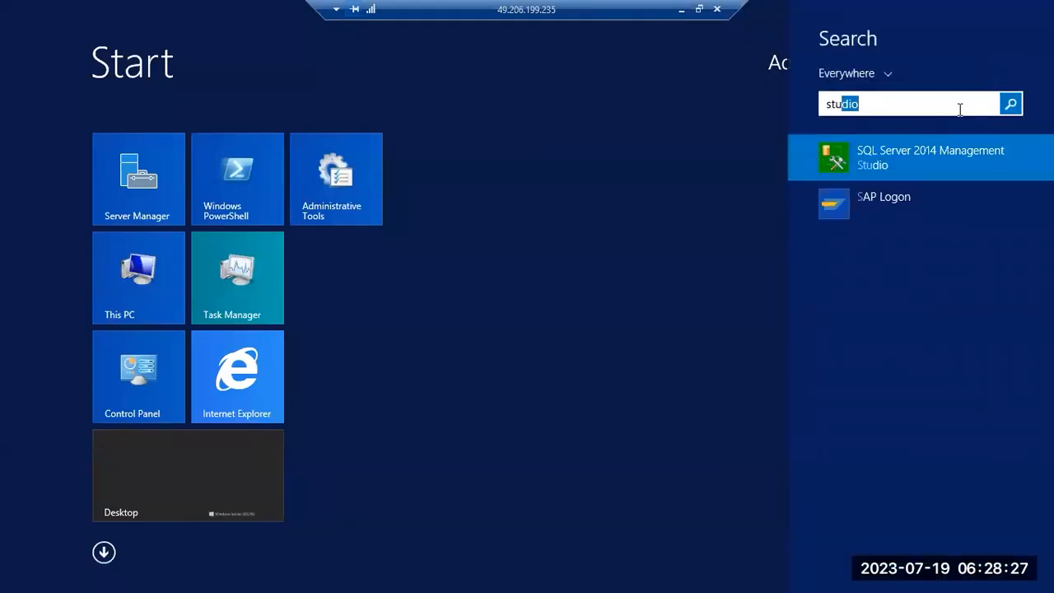
{"action": "left_click", "coordinate": [880, 150]}
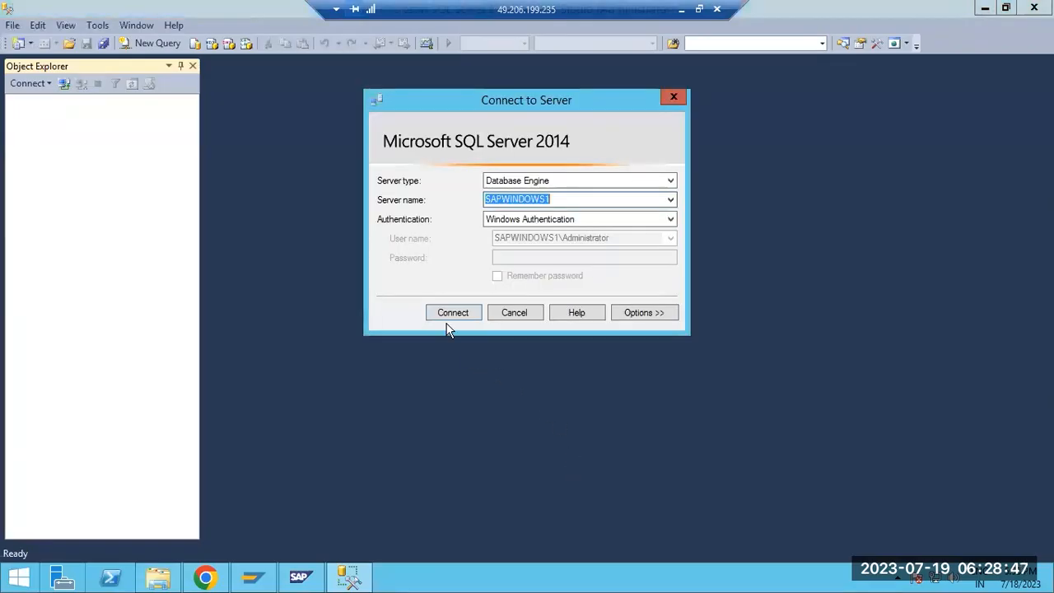
Step: Connect to SAPWINDOWS1 and delete the SND database from the Databases list
{"action": "left_click", "coordinate": [448, 318]}
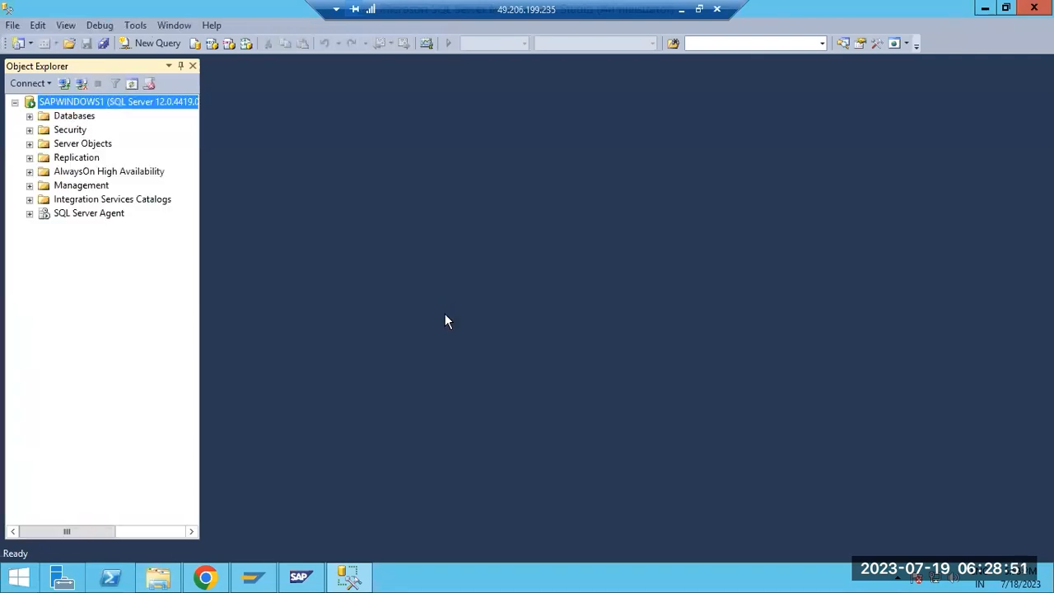
{"action": "left_click", "coordinate": [30, 116]}
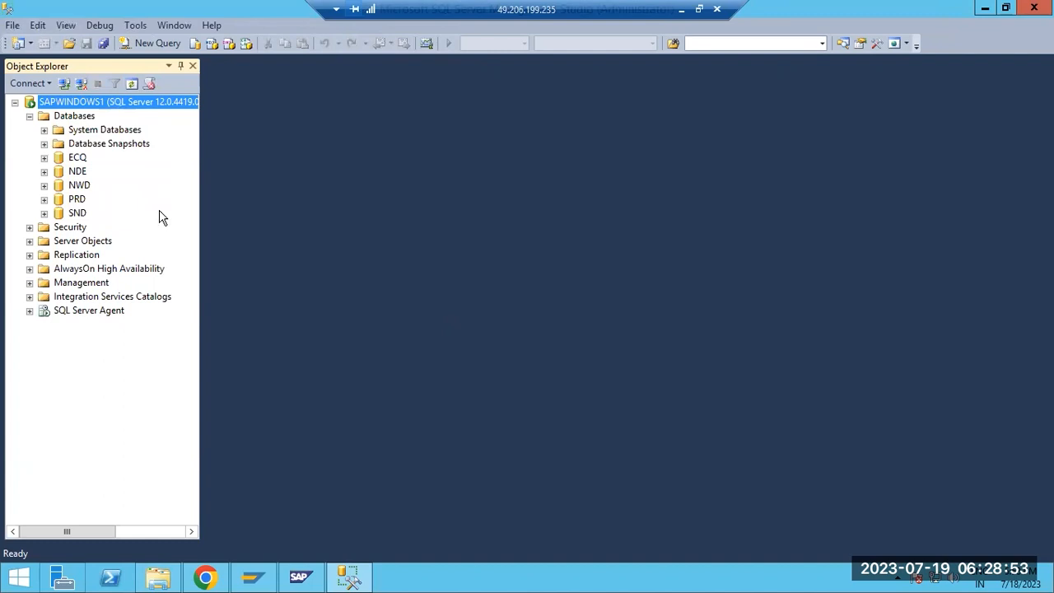
{"action": "right_click", "coordinate": [64, 215]}
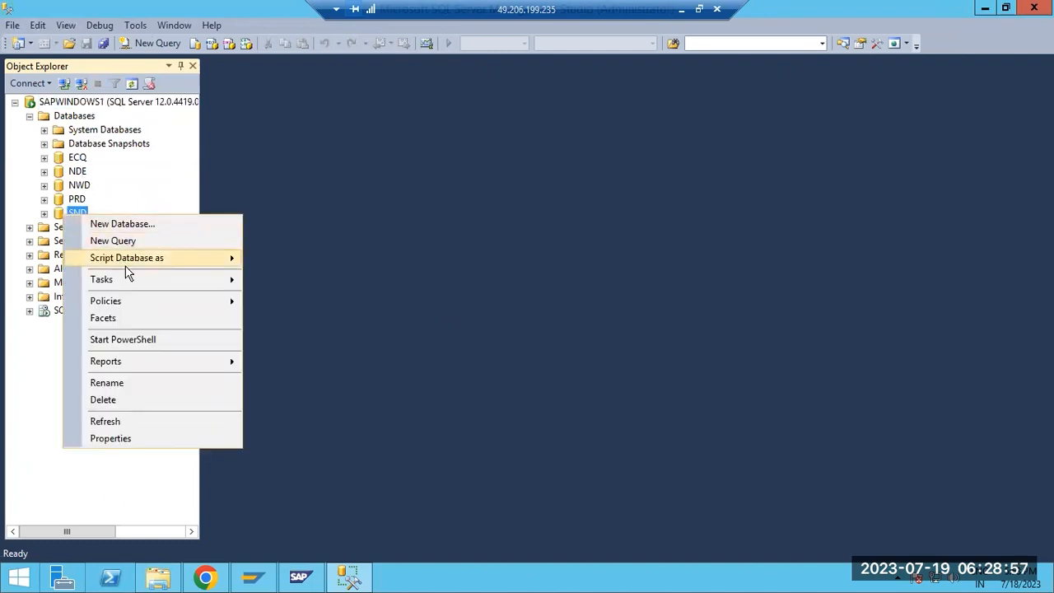
{"action": "left_click", "coordinate": [105, 400]}
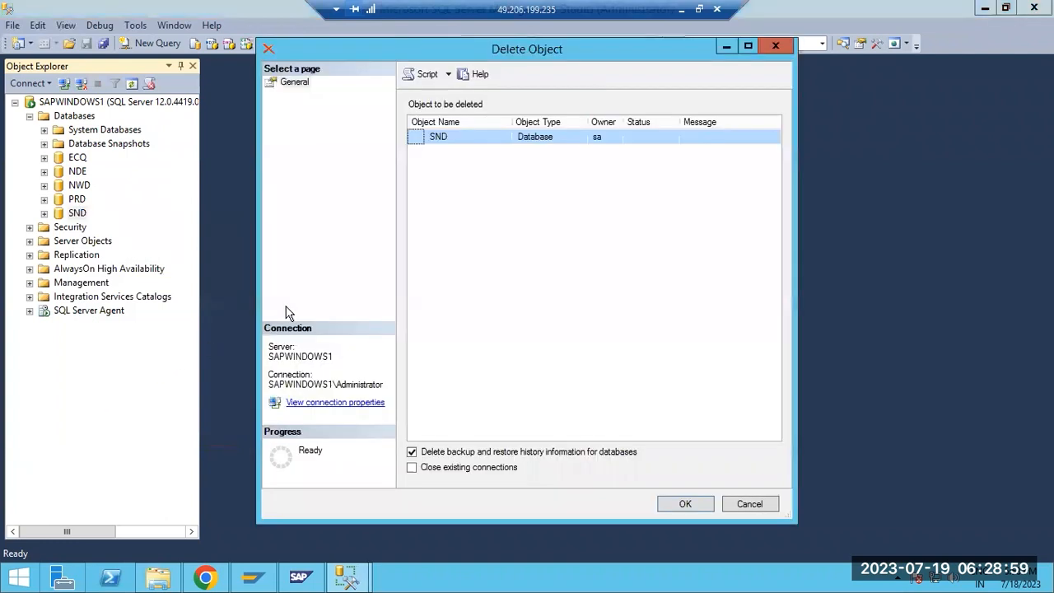
{"action": "left_click", "coordinate": [685, 506]}
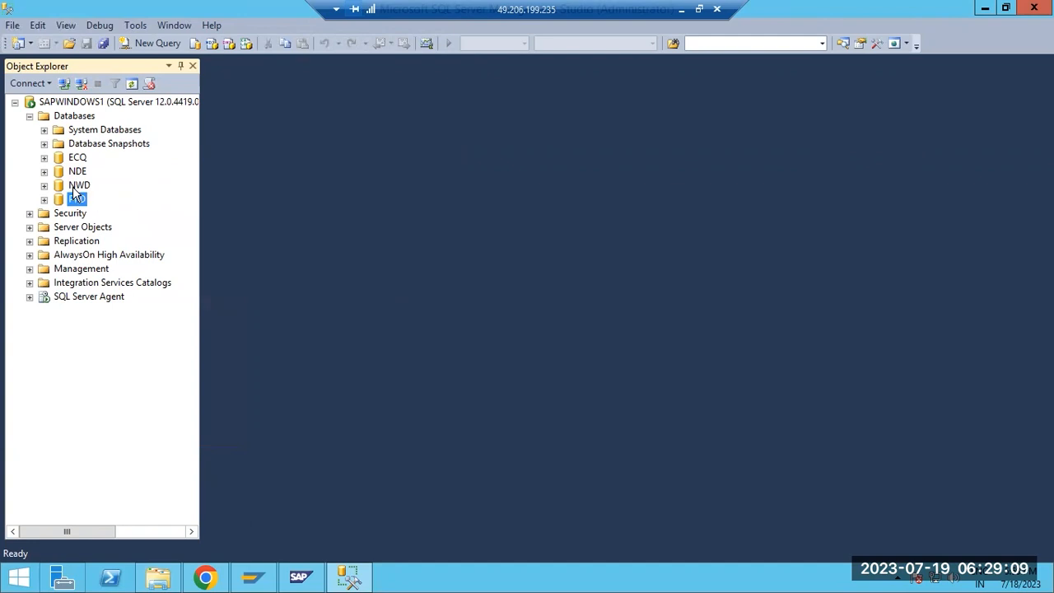
{"action": "left_click", "coordinate": [71, 186]}
{"action": "left_click", "coordinate": [348, 574]}
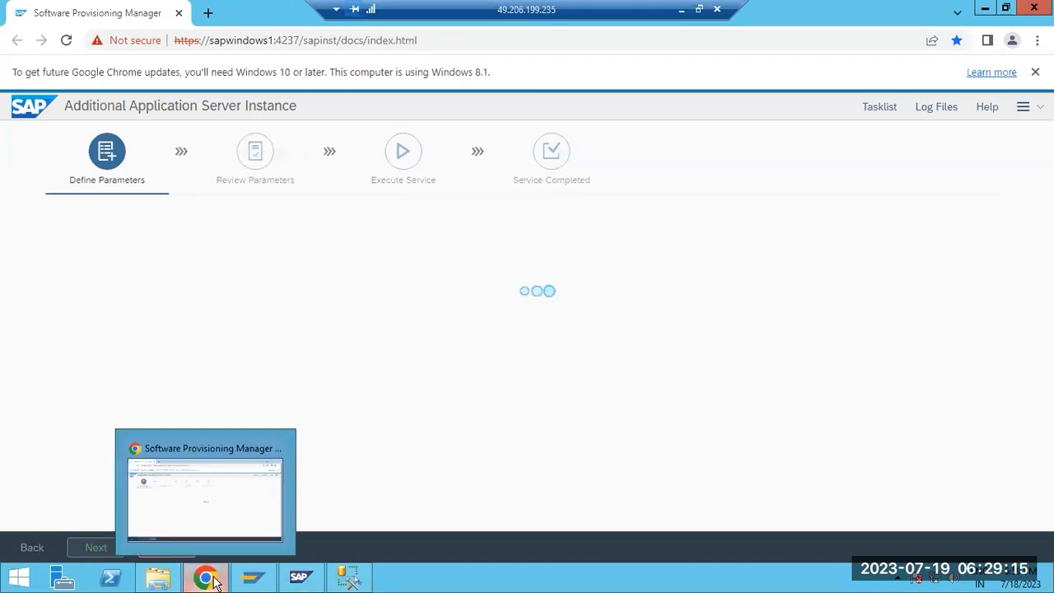
{"action": "mouse_move", "coordinate": [352, 579]}
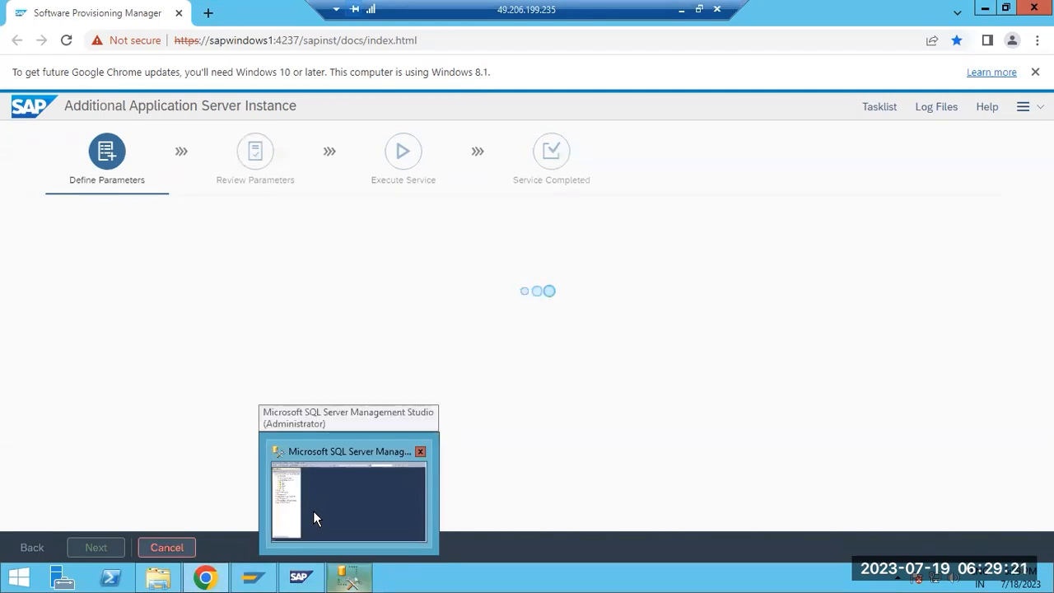
{"action": "left_click", "coordinate": [368, 582]}
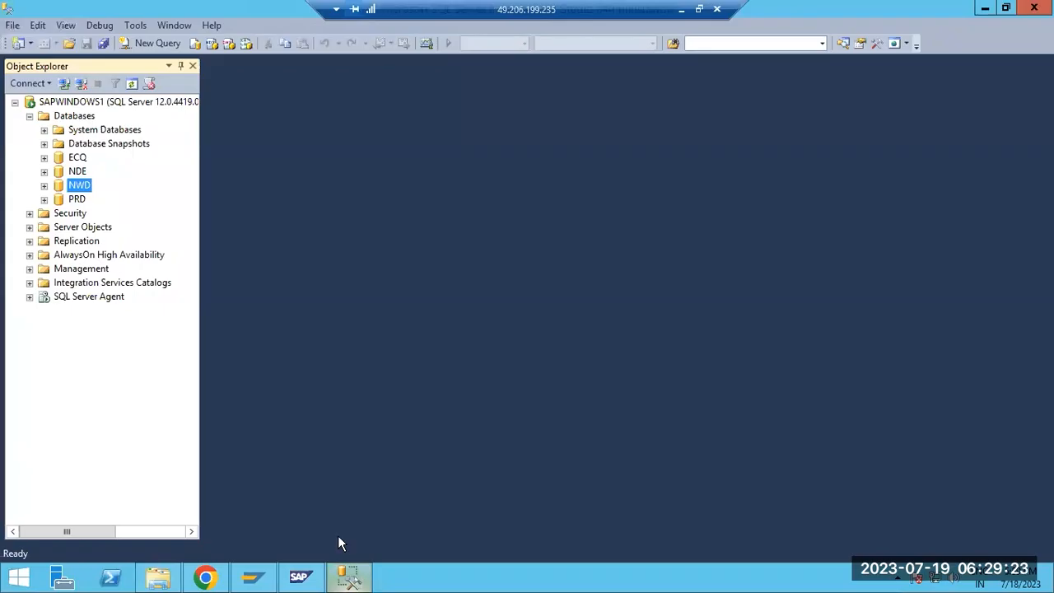
{"action": "left_click", "coordinate": [63, 202]}
{"action": "right_click", "coordinate": [63, 202]}
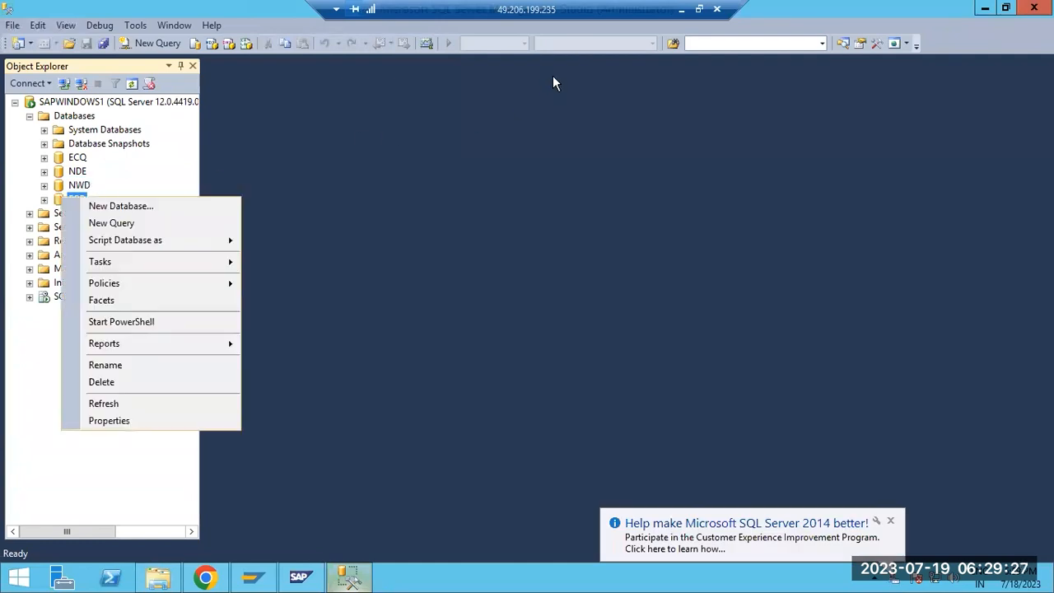
{"action": "left_click", "coordinate": [680, 10]}
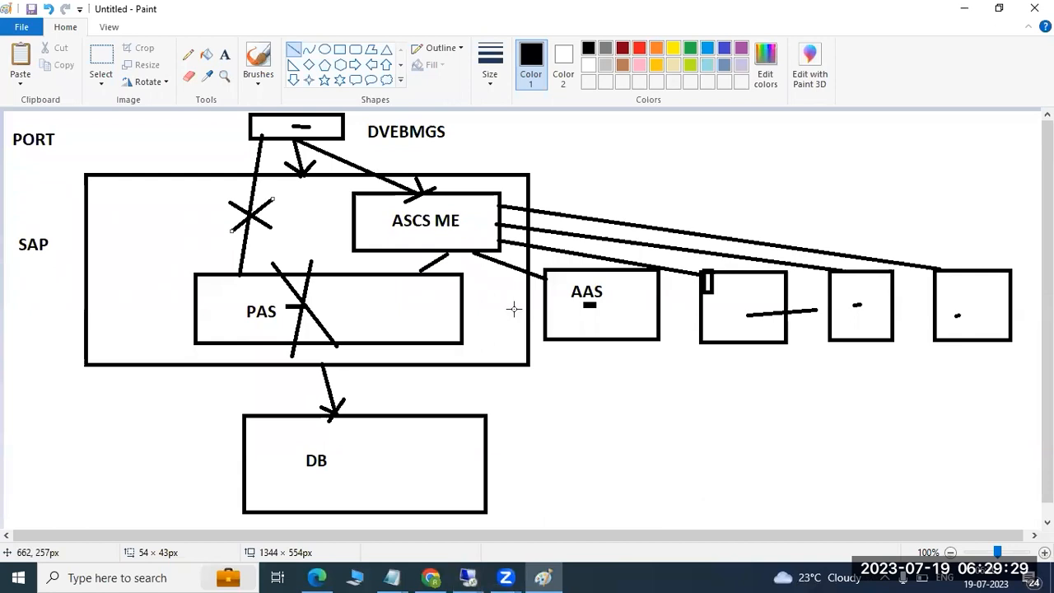
{"action": "left_click", "coordinate": [437, 575]}
{"action": "left_click", "coordinate": [467, 576]}
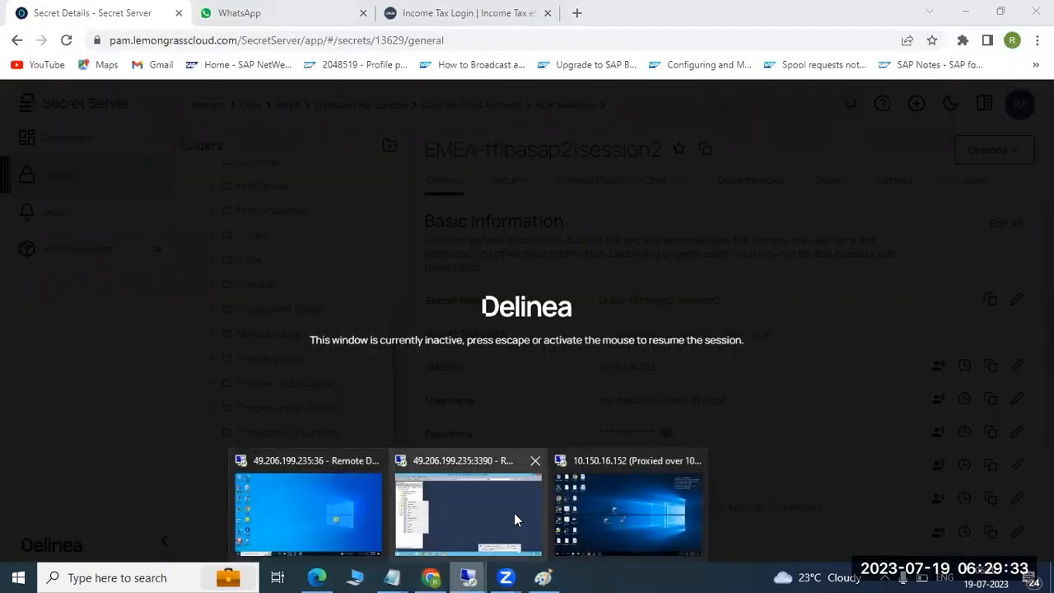
{"action": "left_click", "coordinate": [493, 502]}
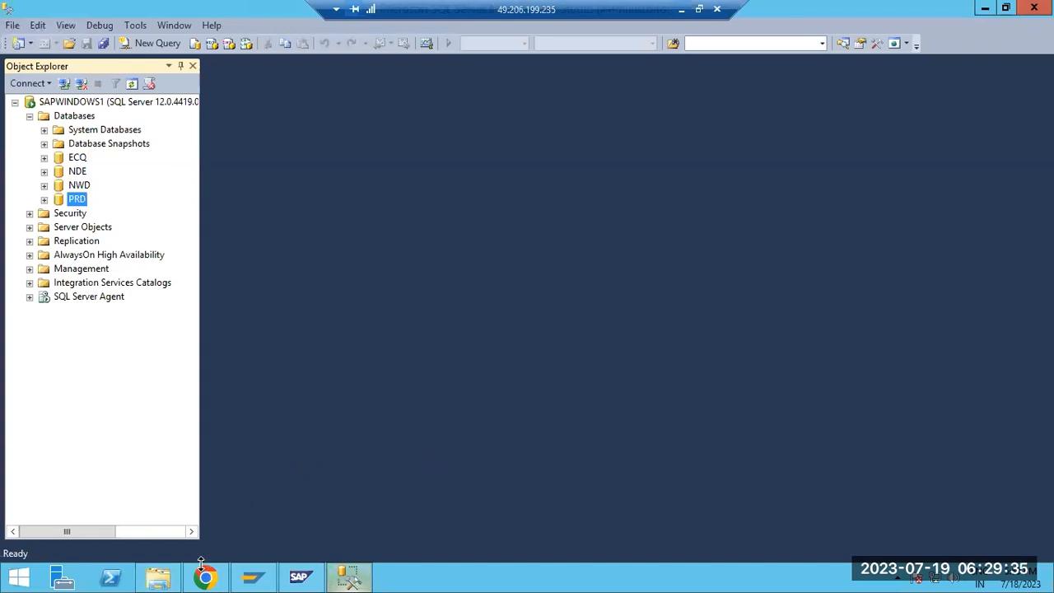
Step: Navigate File Explorer to C:\usr\sap\NWD\SYS\profile
{"action": "left_click", "coordinate": [156, 578]}
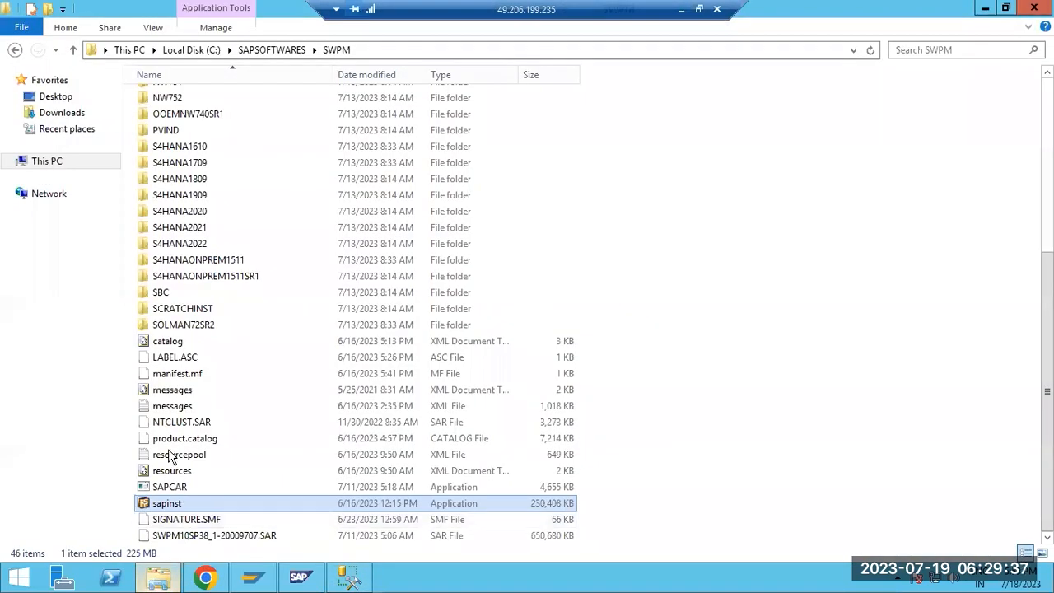
{"action": "key", "text": "alt+Up"}
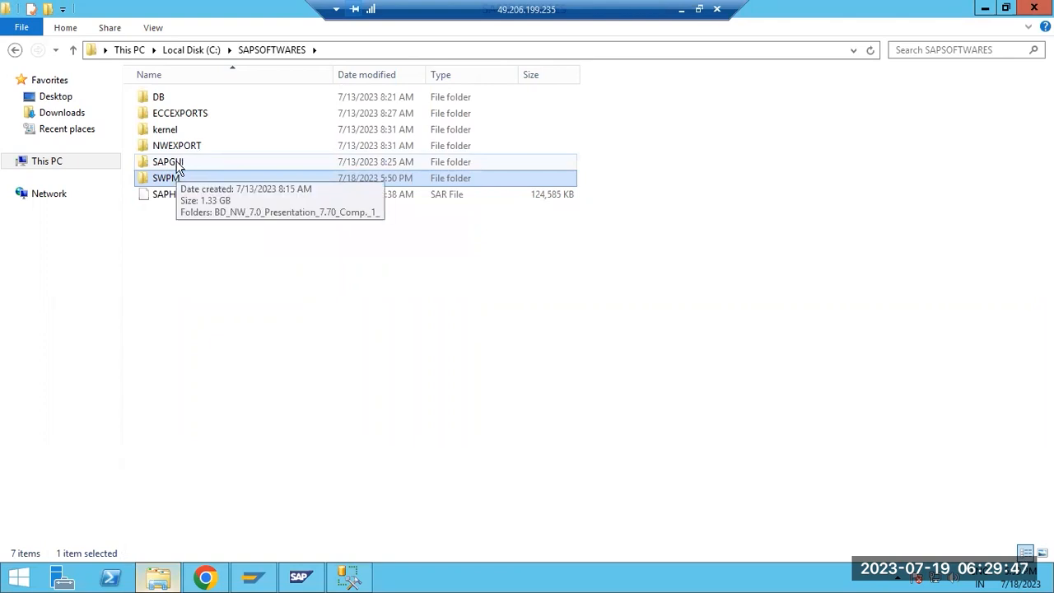
{"action": "left_click", "coordinate": [170, 57]}
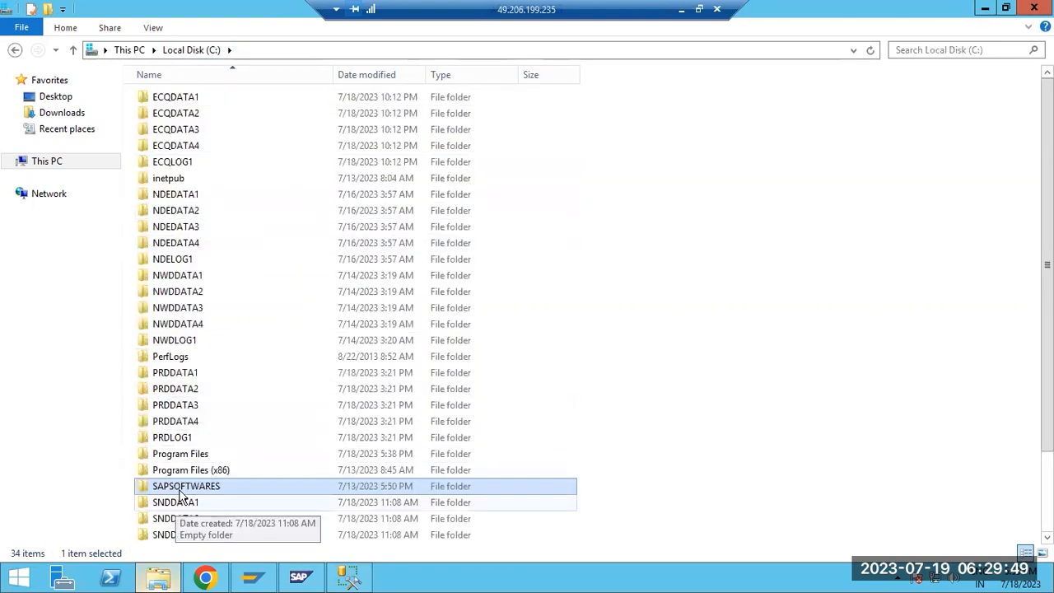
{"action": "scroll", "coordinate": [182, 494], "scroll_direction": "down", "scroll_amount": 2}
{"action": "double_click", "coordinate": [168, 522]}
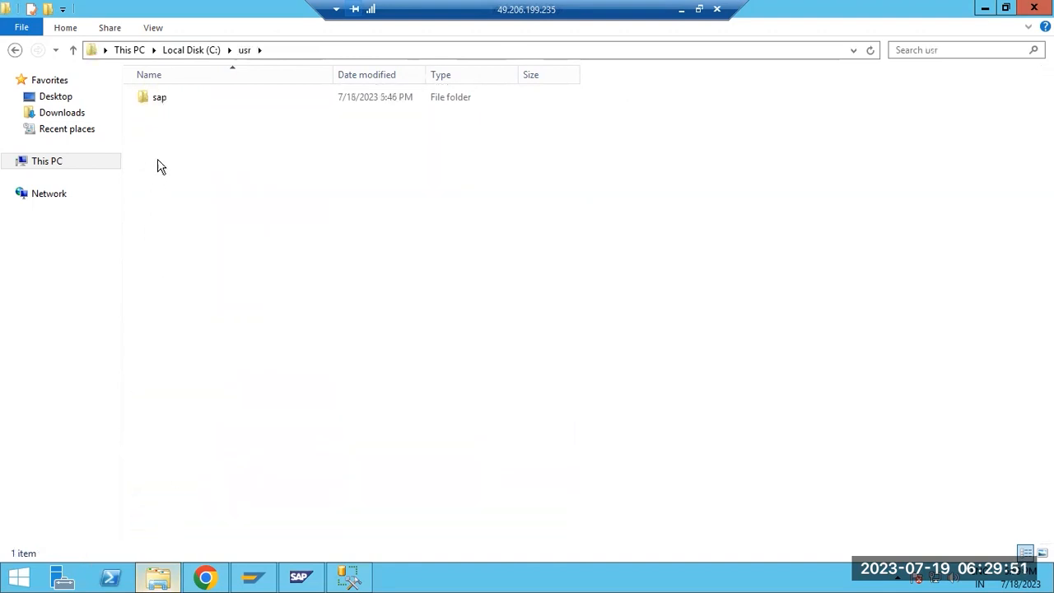
{"action": "double_click", "coordinate": [172, 97]}
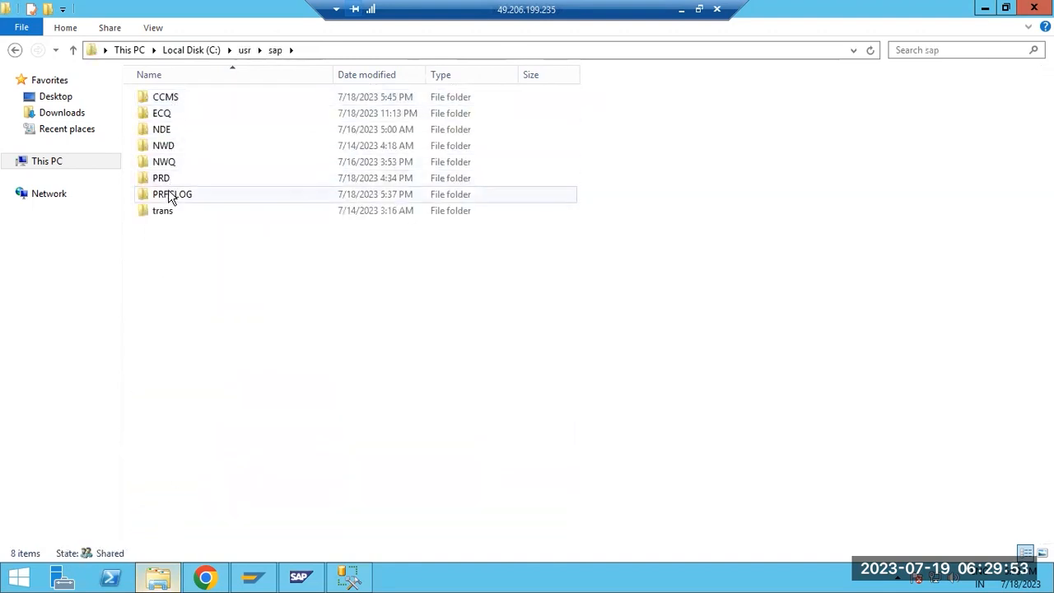
{"action": "double_click", "coordinate": [161, 148]}
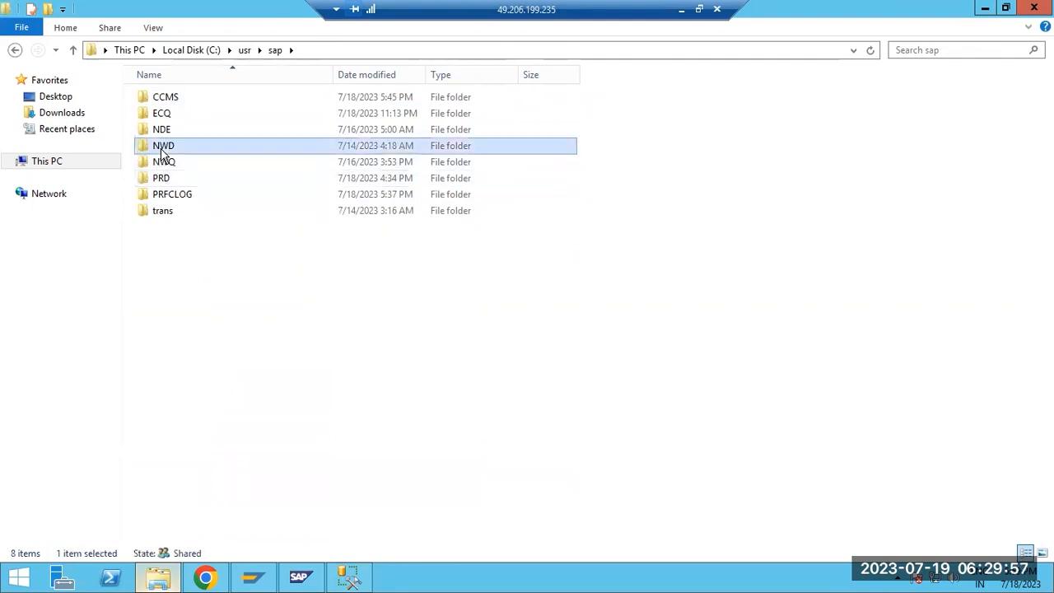
{"action": "double_click", "coordinate": [160, 133]}
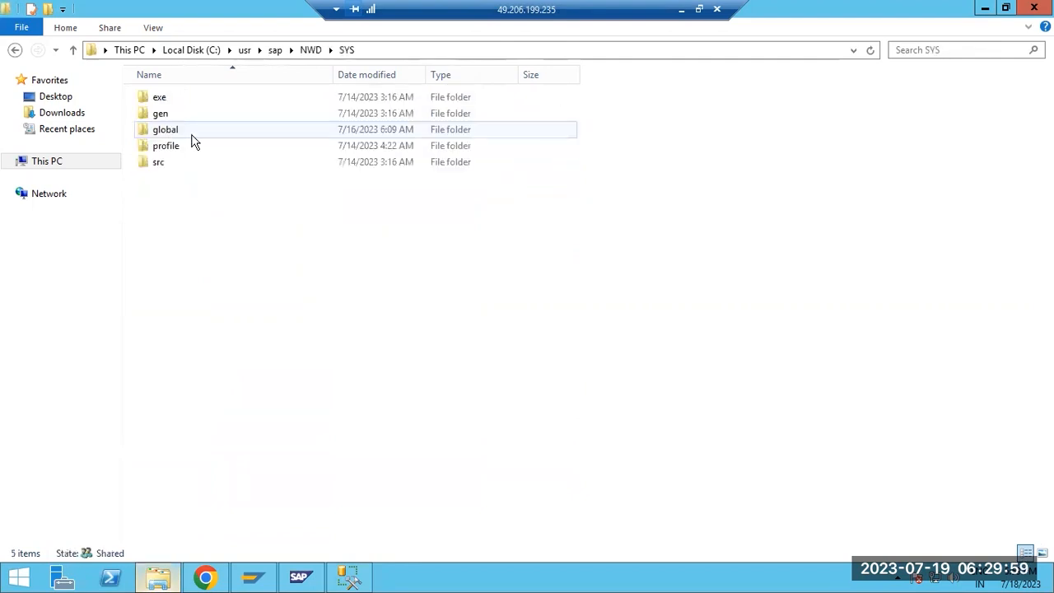
{"action": "double_click", "coordinate": [181, 147]}
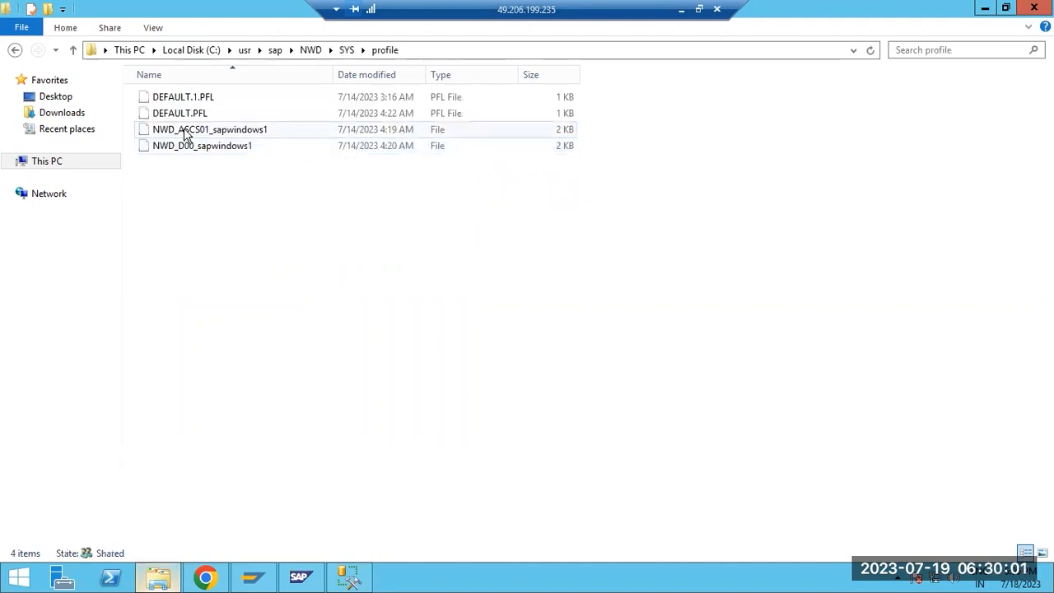
Step: Open the NWD_D00_sapwindows1 instance profile in Notepad, read it, and close it
{"action": "double_click", "coordinate": [205, 146]}
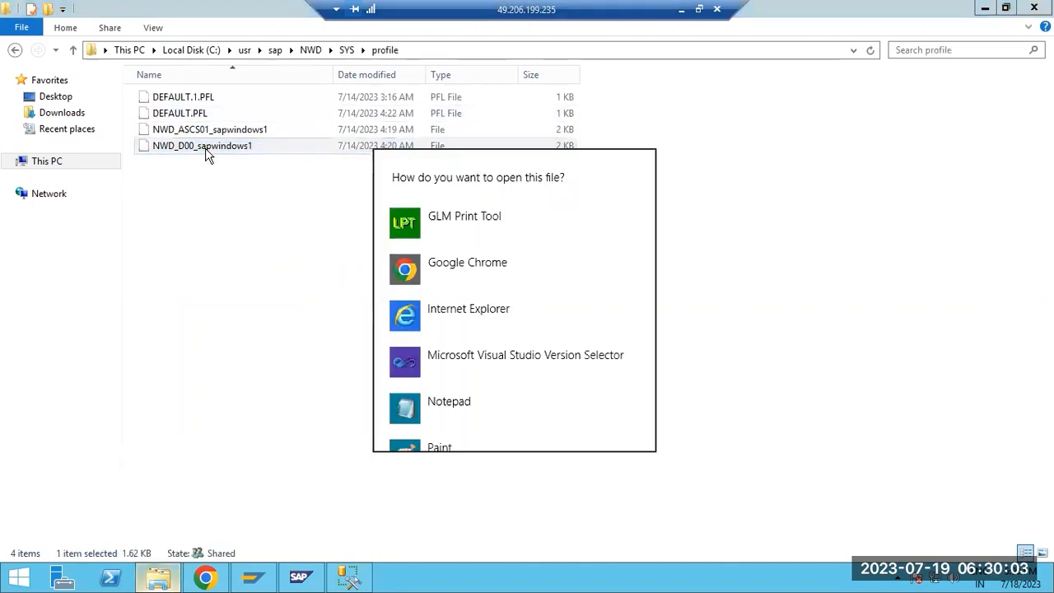
{"action": "left_click", "coordinate": [425, 401]}
{"action": "scroll", "coordinate": [426, 401], "scroll_direction": "down", "scroll_amount": 5}
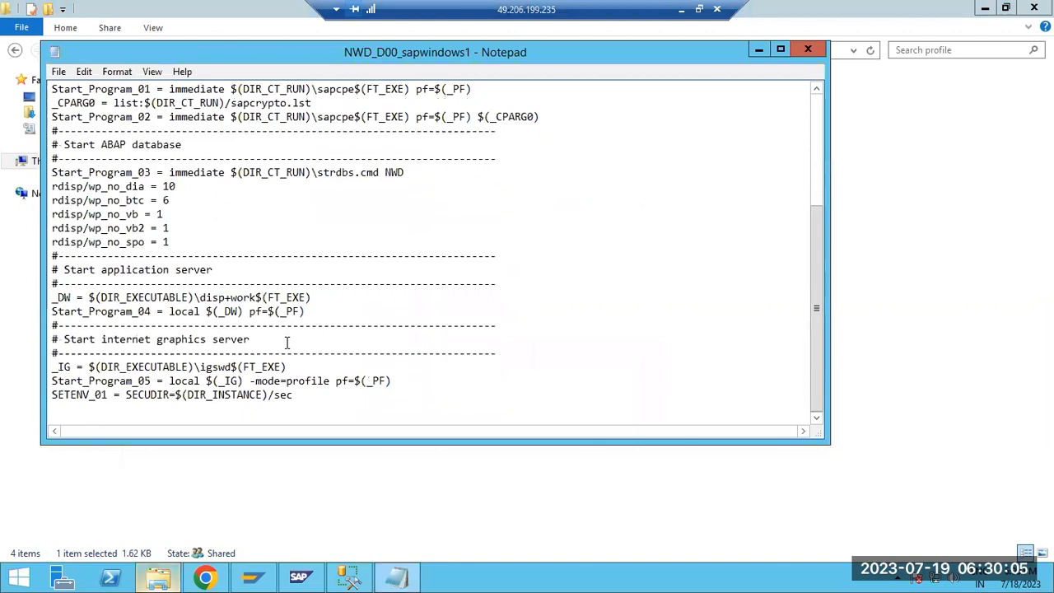
{"action": "scroll", "coordinate": [323, 315], "scroll_direction": "up", "scroll_amount": 3}
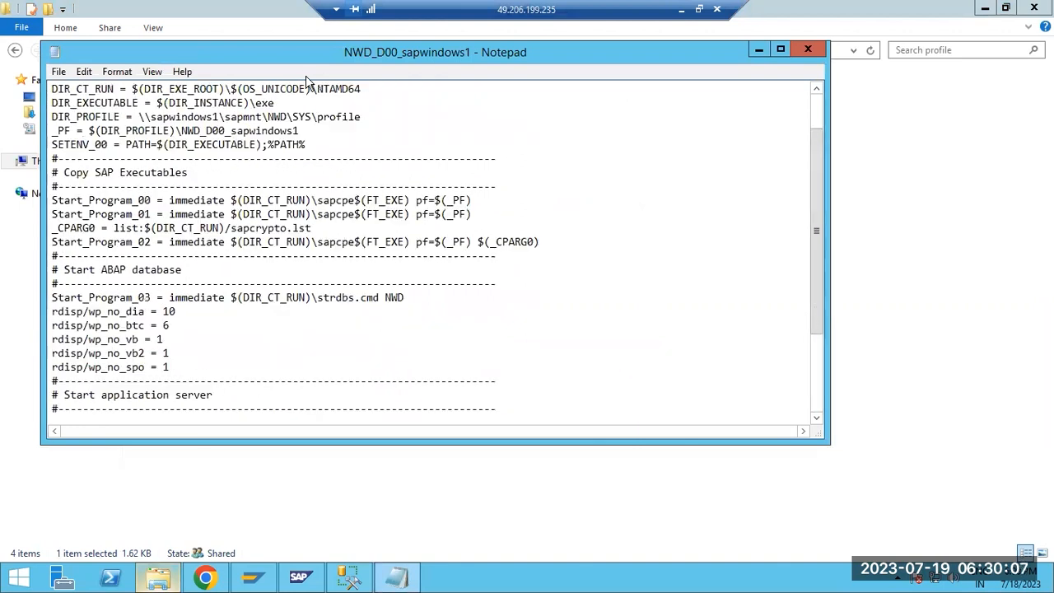
{"action": "left_click_drag", "start_coordinate": [307, 52], "coordinate": [323, 129]}
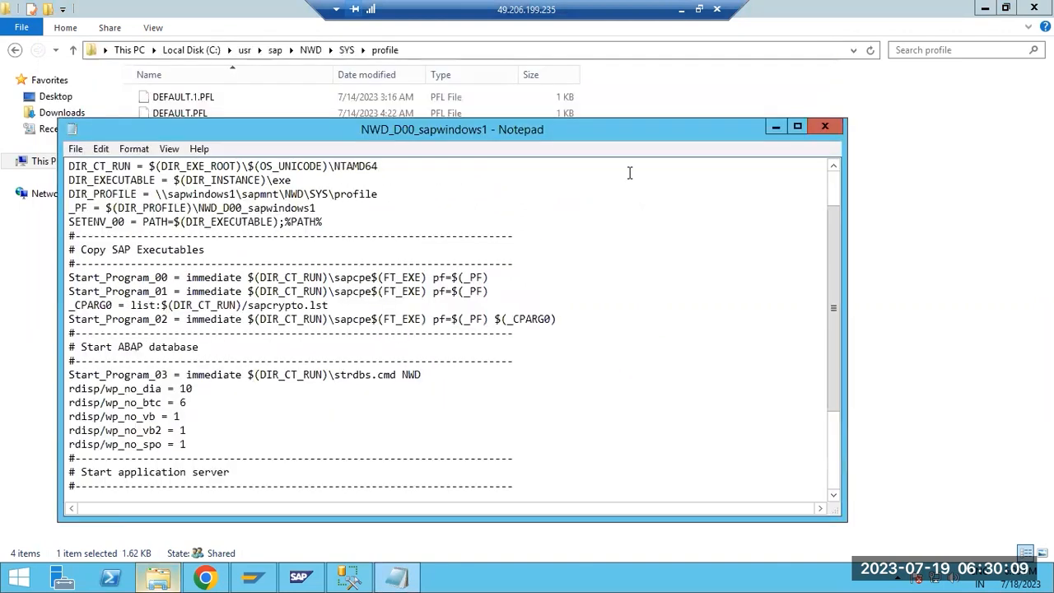
{"action": "left_click", "coordinate": [824, 128]}
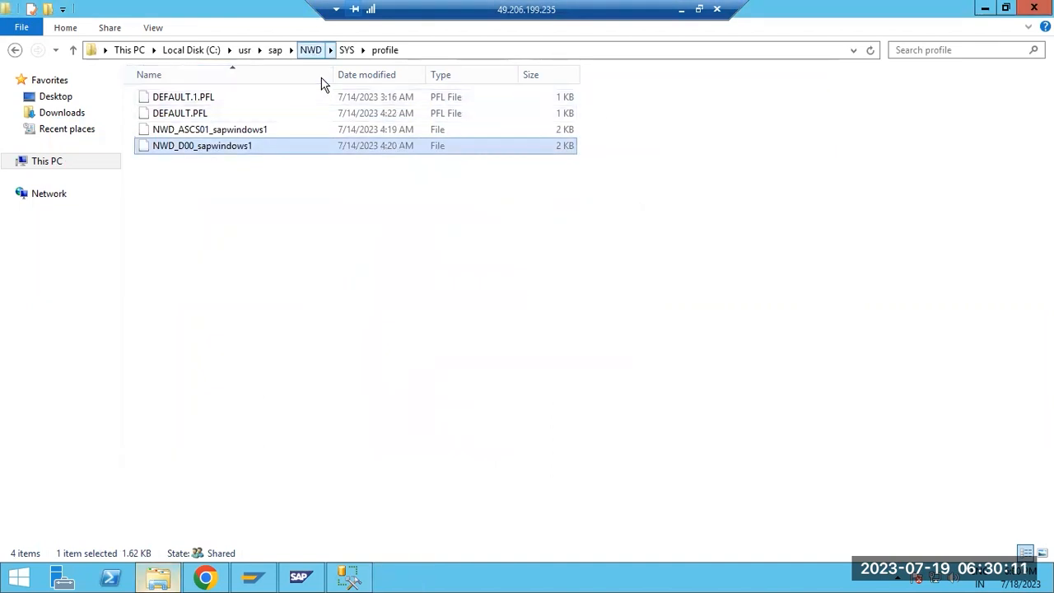
Step: Open DEFAULT.PFL in Notepad, read through it, and close it
{"action": "double_click", "coordinate": [192, 112]}
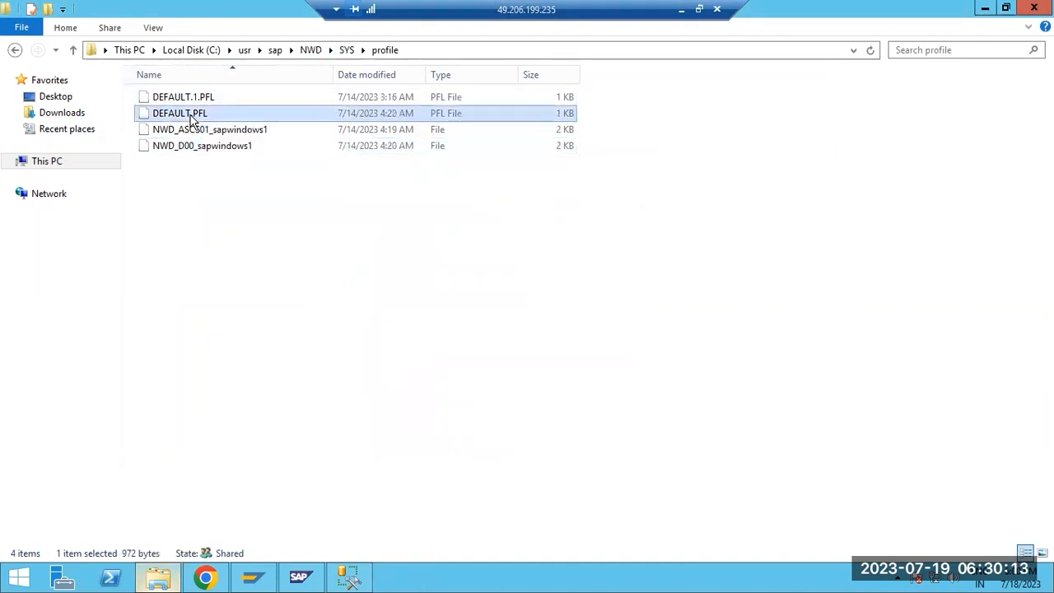
{"action": "left_click", "coordinate": [456, 210]}
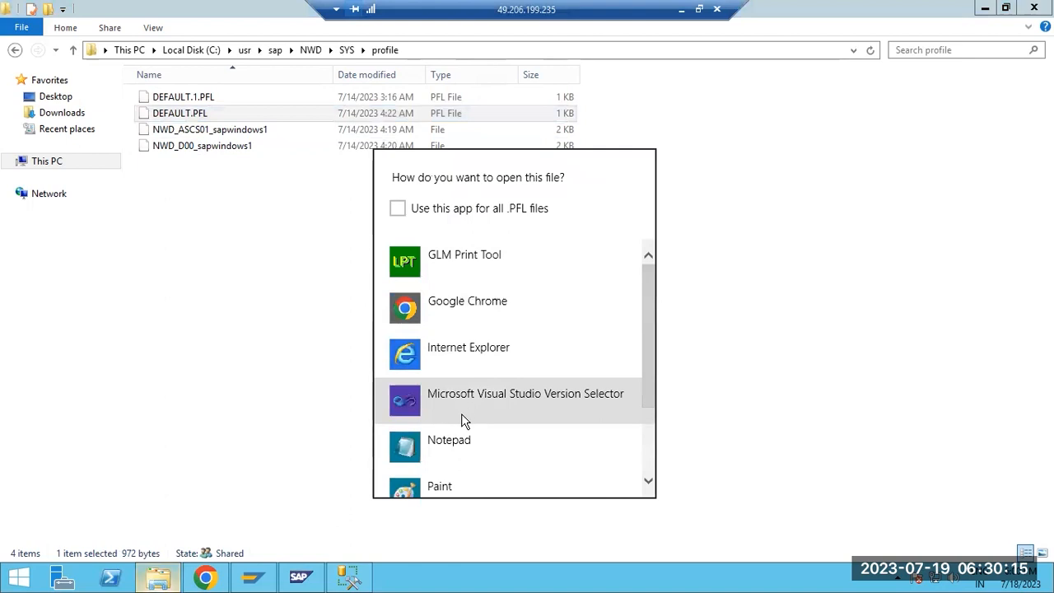
{"action": "left_click", "coordinate": [457, 438]}
{"action": "left_click", "coordinate": [454, 442]}
{"action": "scroll", "coordinate": [455, 422], "scroll_direction": "down", "scroll_amount": 3}
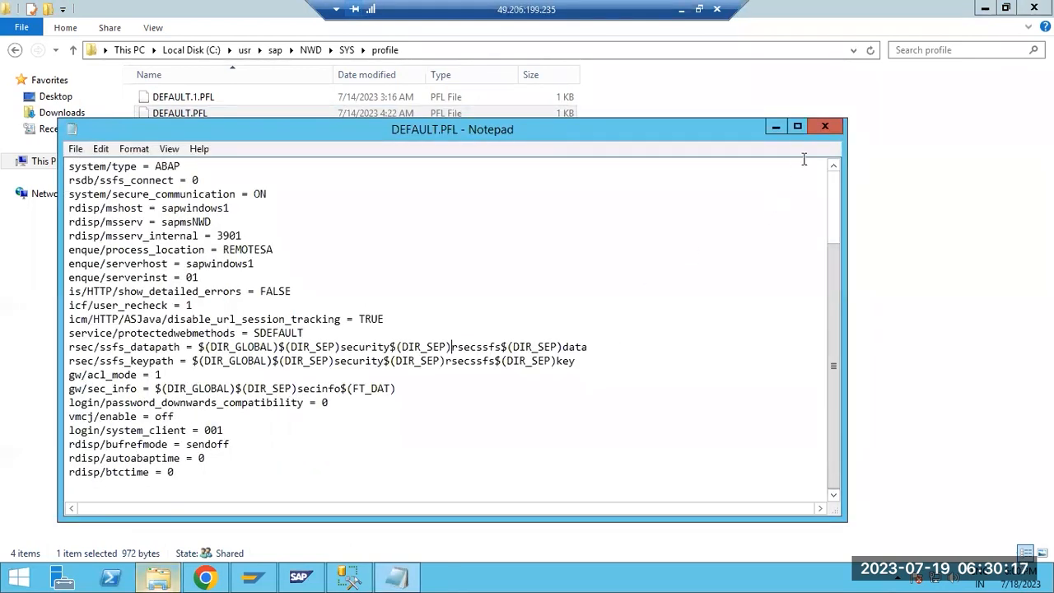
{"action": "left_click", "coordinate": [824, 126]}
Step: Close Explorer, uncheck 'Upgrade SAP Host Agent' in the installer, and continue
{"action": "left_click", "coordinate": [1034, 8]}
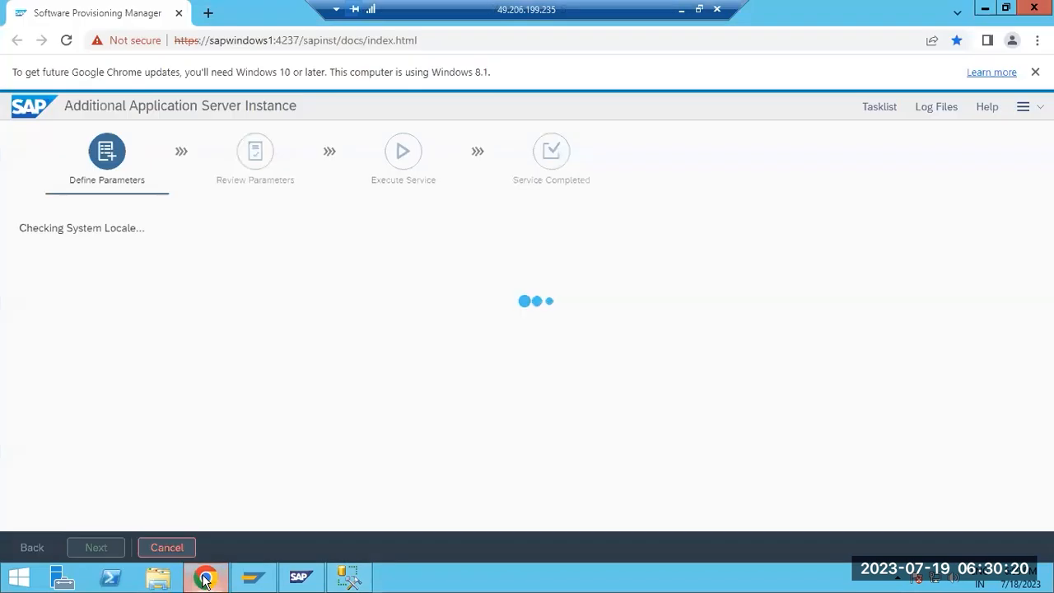
{"action": "left_click", "coordinate": [205, 577]}
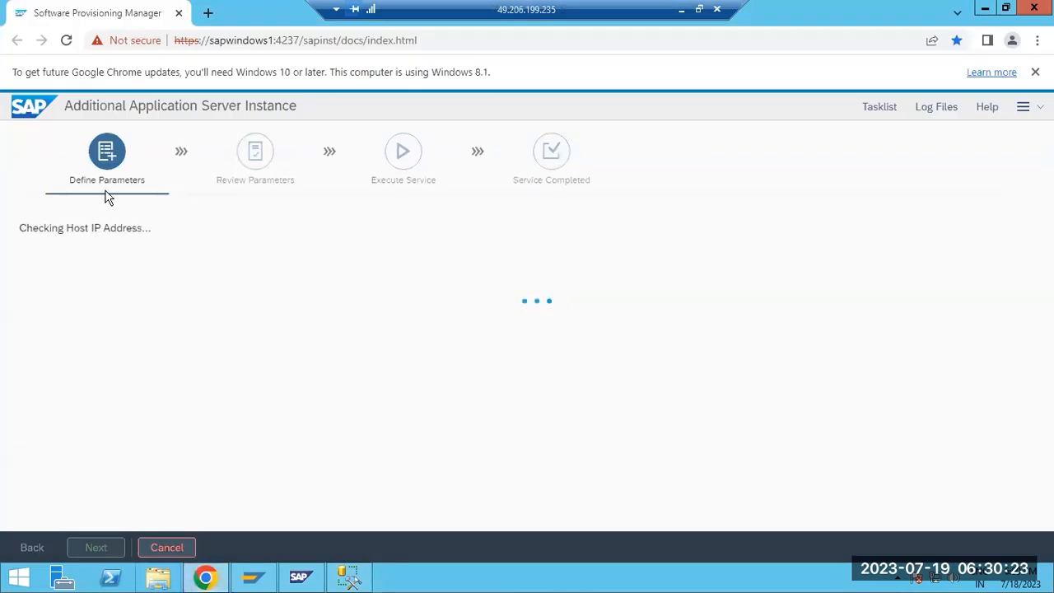
{"action": "left_click_drag", "start_coordinate": [71, 184], "coordinate": [142, 188]}
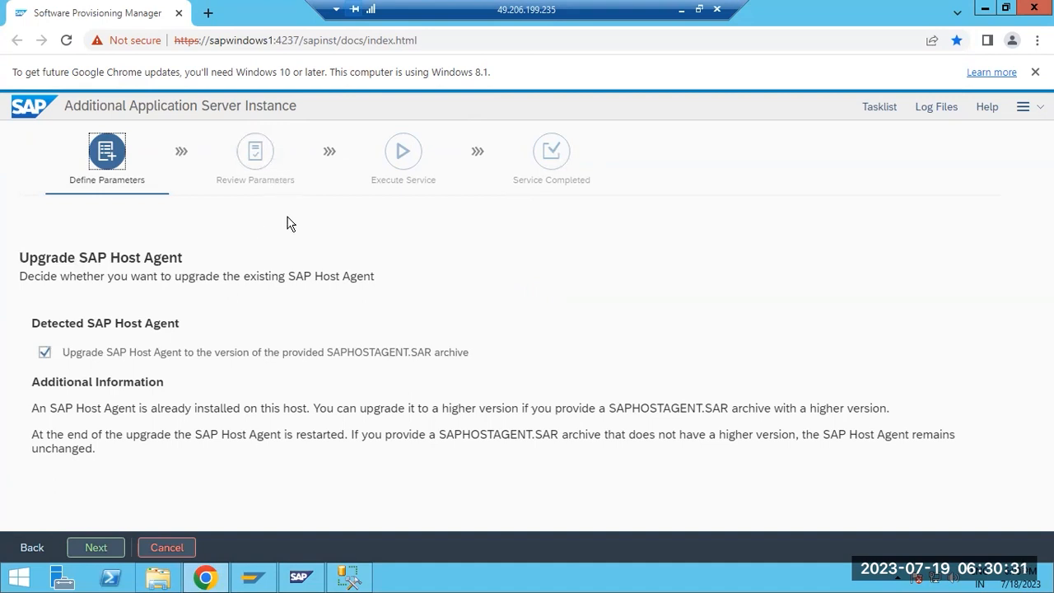
{"action": "left_click", "coordinate": [62, 355]}
{"action": "left_click", "coordinate": [91, 545]}
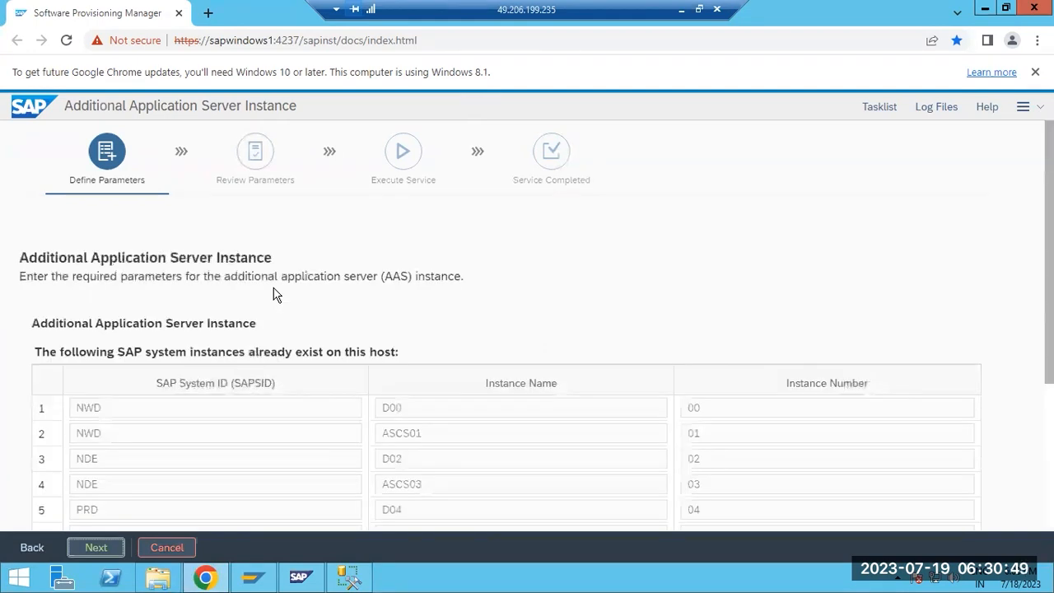
Step: Check PRD's existing instances in the management console, then set AAS instance number 10 and continue
{"action": "scroll", "coordinate": [312, 434], "scroll_direction": "down", "scroll_amount": 3}
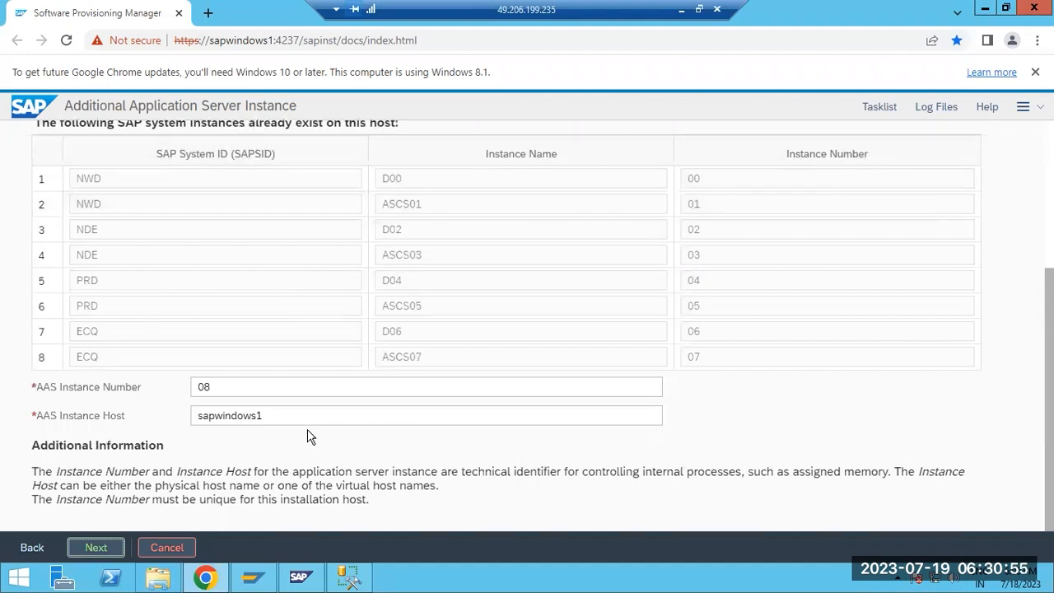
{"action": "left_click_drag", "start_coordinate": [61, 386], "coordinate": [107, 386]}
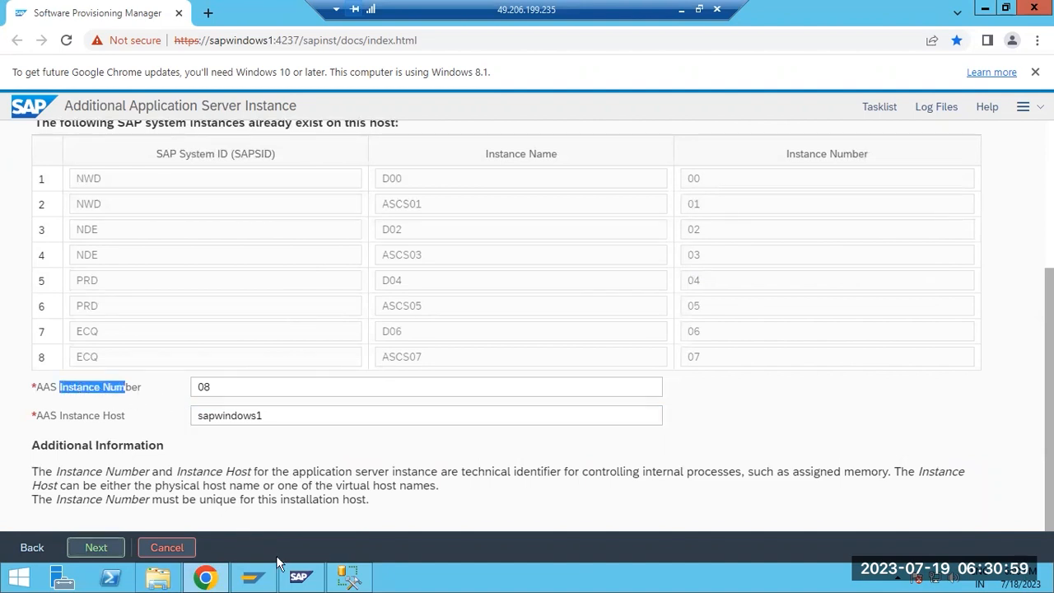
{"action": "left_click", "coordinate": [299, 576]}
{"action": "left_click", "coordinate": [39, 216]}
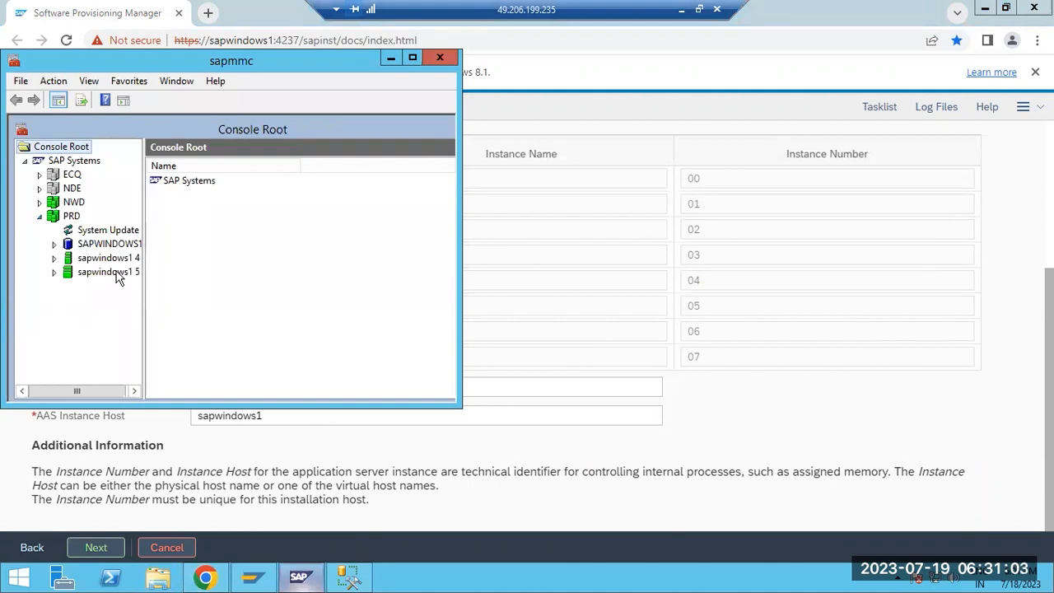
{"action": "left_click", "coordinate": [299, 577]}
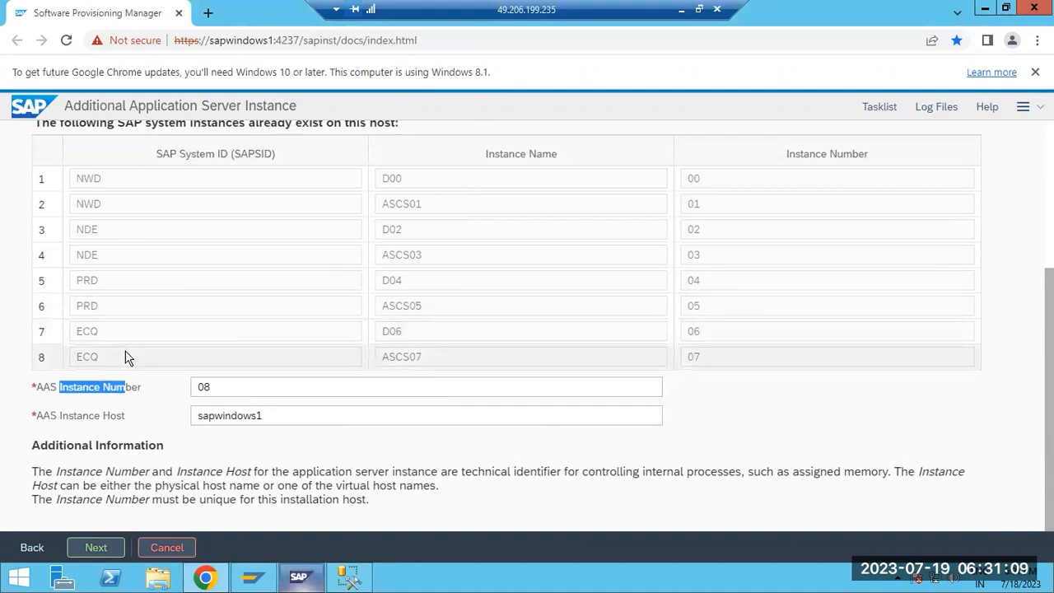
{"action": "left_click", "coordinate": [210, 392]}
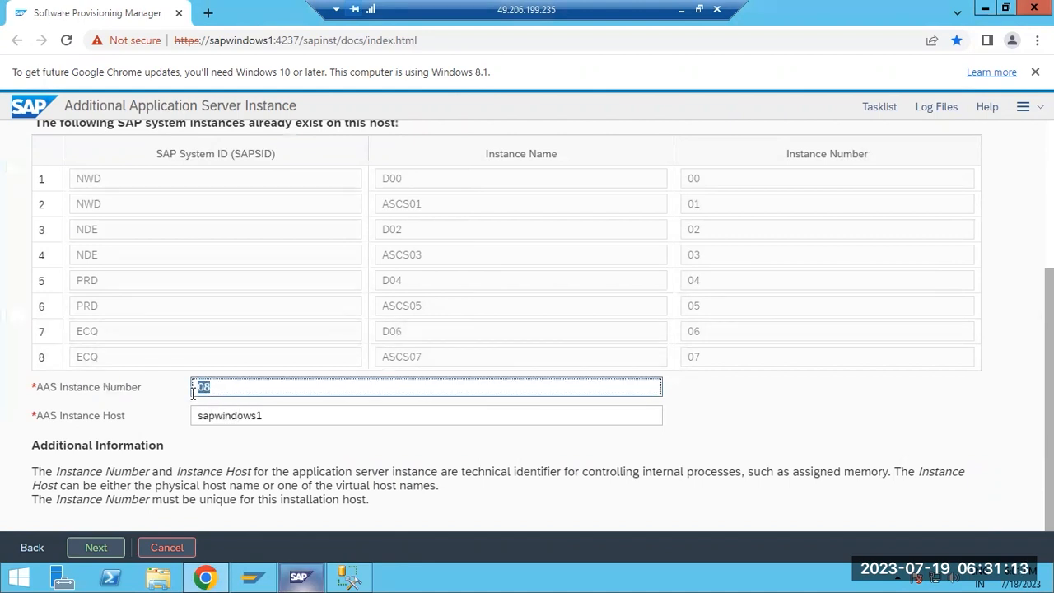
{"action": "type", "text": "10"}
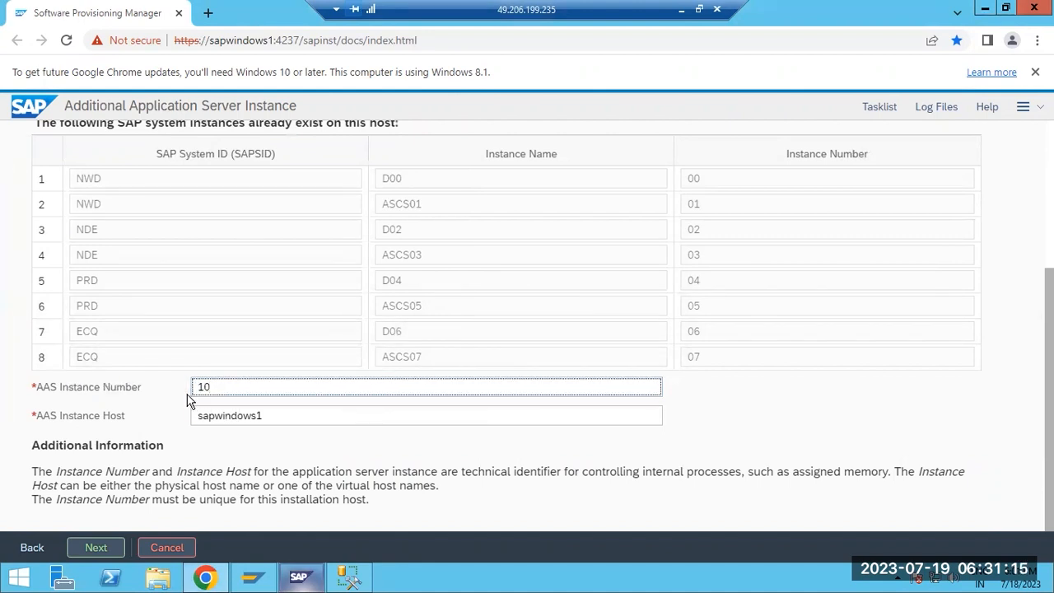
{"action": "left_click", "coordinate": [96, 549]}
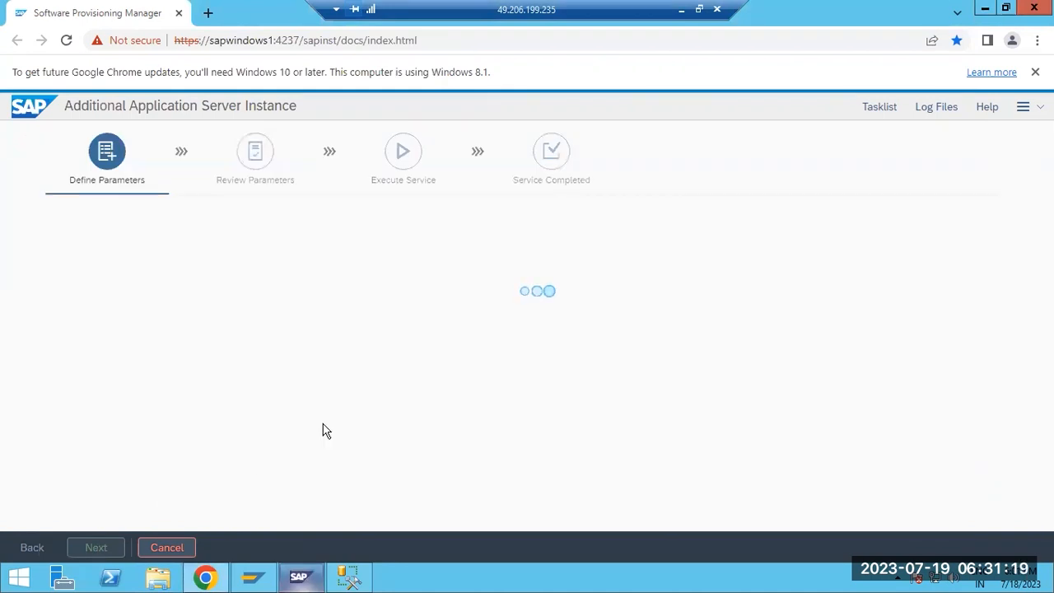
Step: Switch to the Paint diagram and draw a diagonal line near the canvas's left edge
{"action": "left_click", "coordinate": [677, 12]}
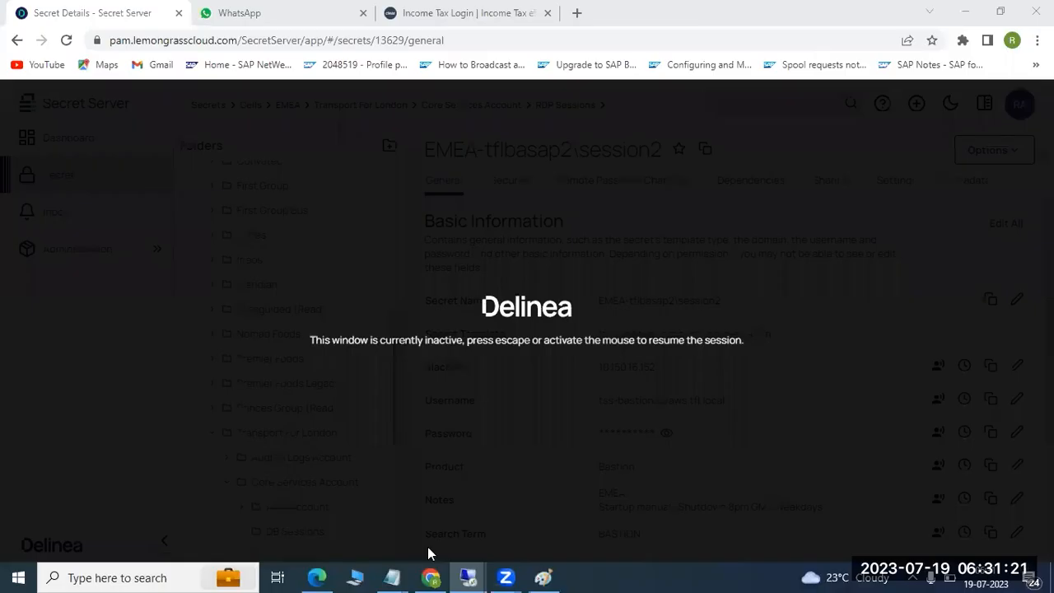
{"action": "left_click", "coordinate": [542, 577]}
{"action": "left_click_drag", "start_coordinate": [8, 389], "coordinate": [31, 420]}
{"action": "left_click", "coordinate": [225, 55]}
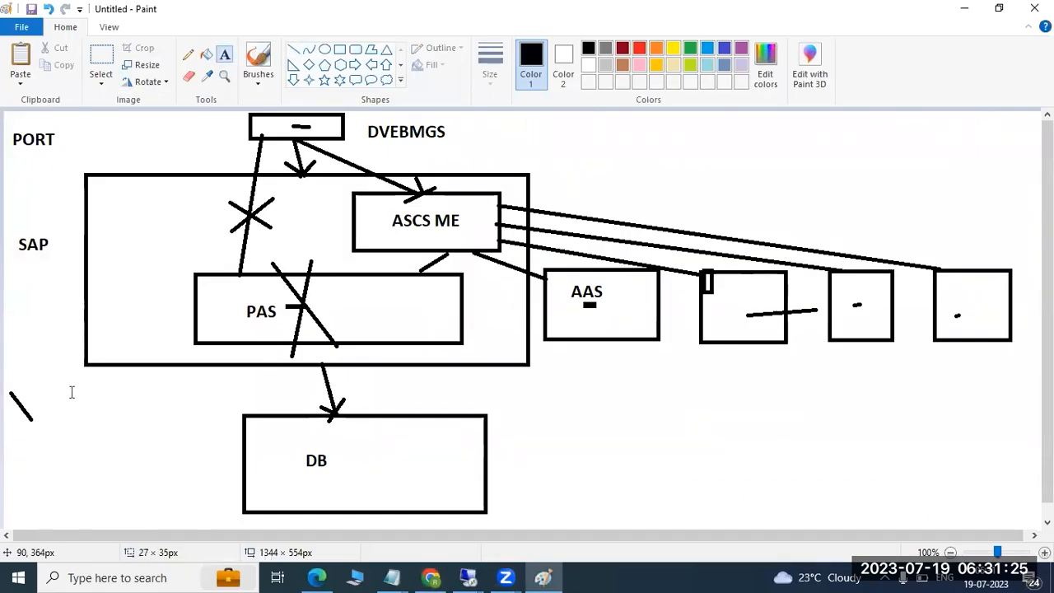
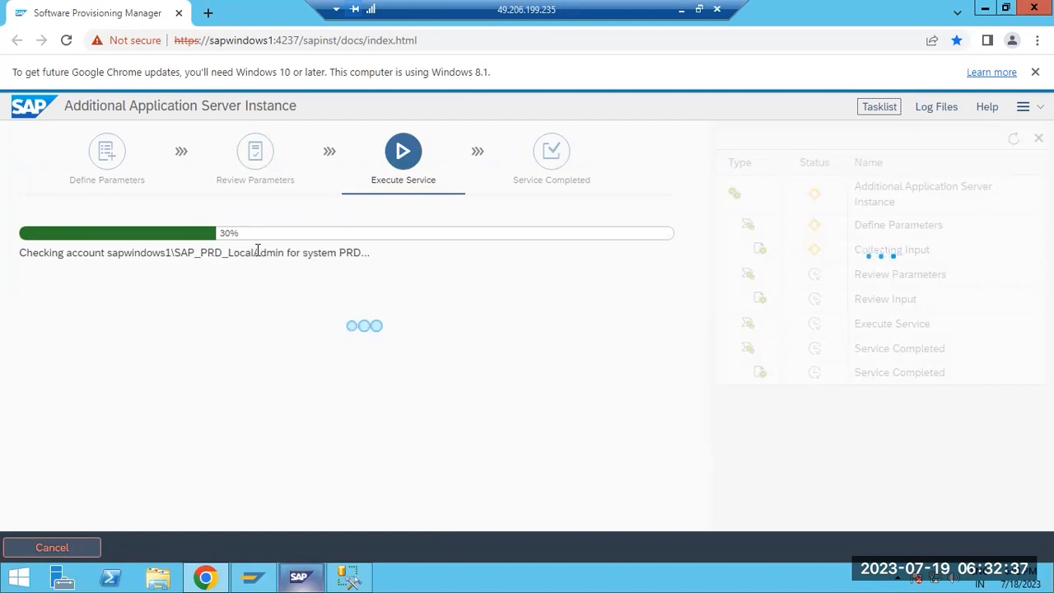
Step: Read the latest sapinst.log entries, then go back to the installer's task list
{"action": "left_click", "coordinate": [923, 108]}
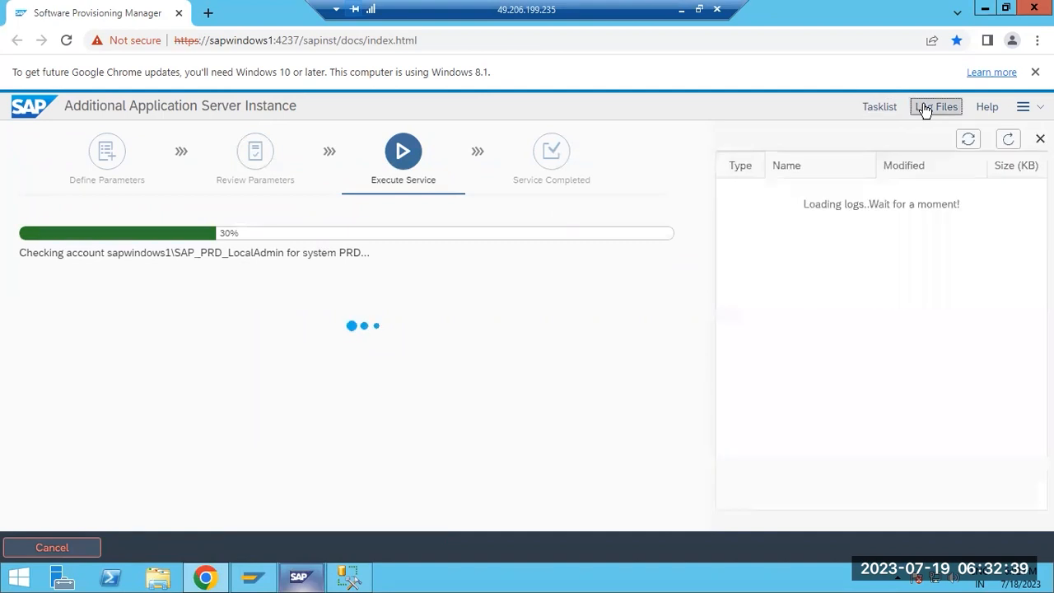
{"action": "left_click", "coordinate": [794, 194]}
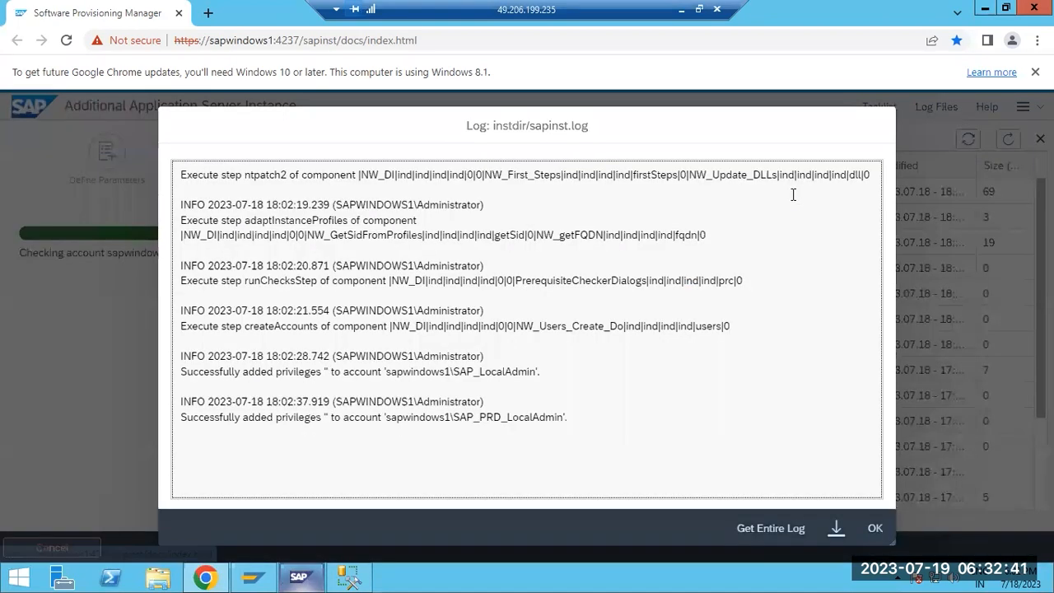
{"action": "left_click", "coordinate": [873, 528]}
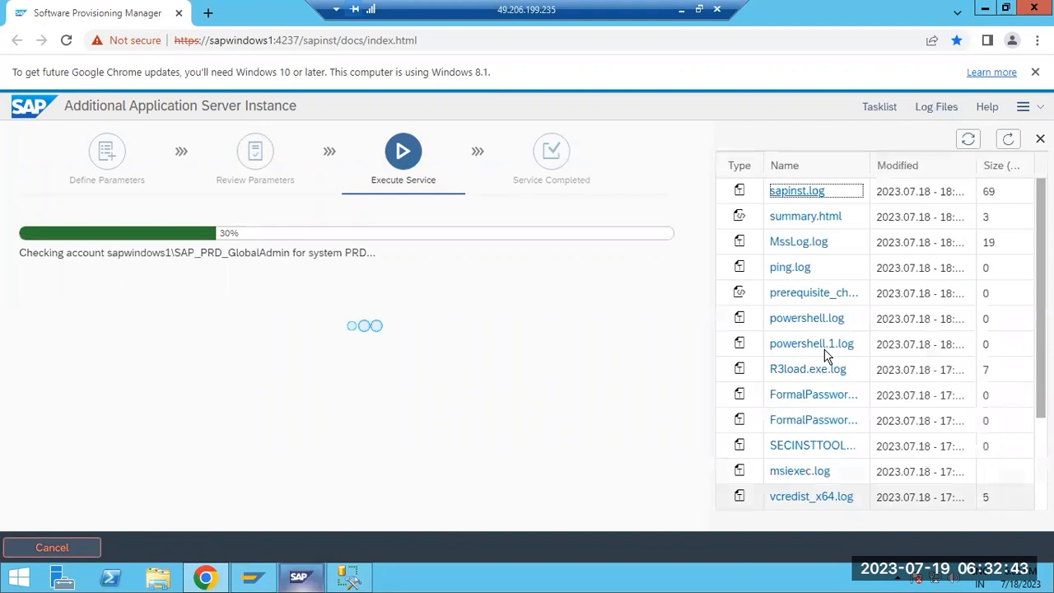
{"action": "left_click", "coordinate": [877, 108]}
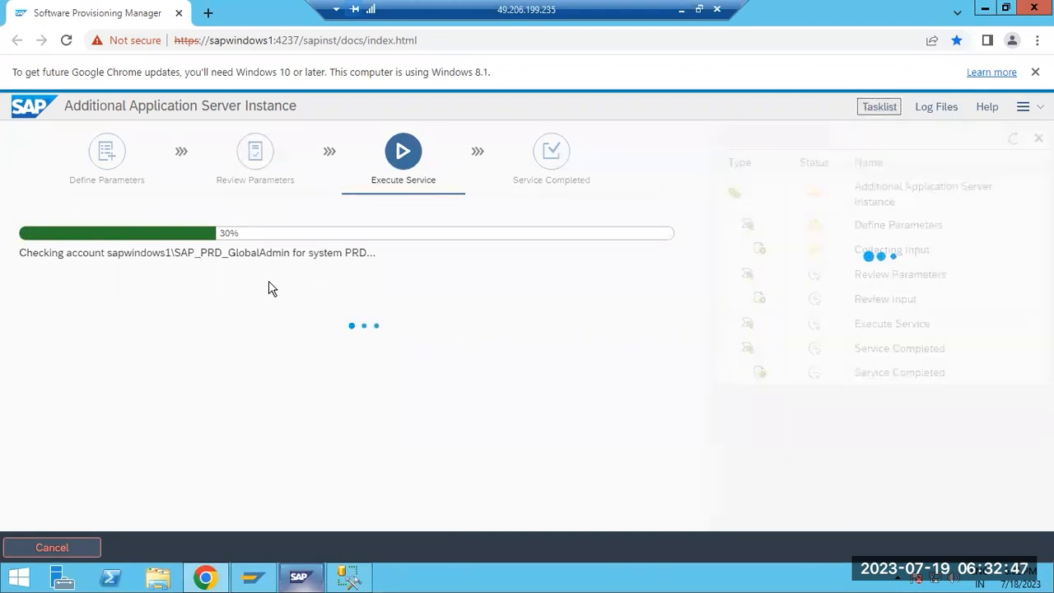
Step: Check the running SAP processes in Task Manager's detailed process list
{"action": "right_click", "coordinate": [497, 583]}
{"action": "left_click", "coordinate": [531, 545]}
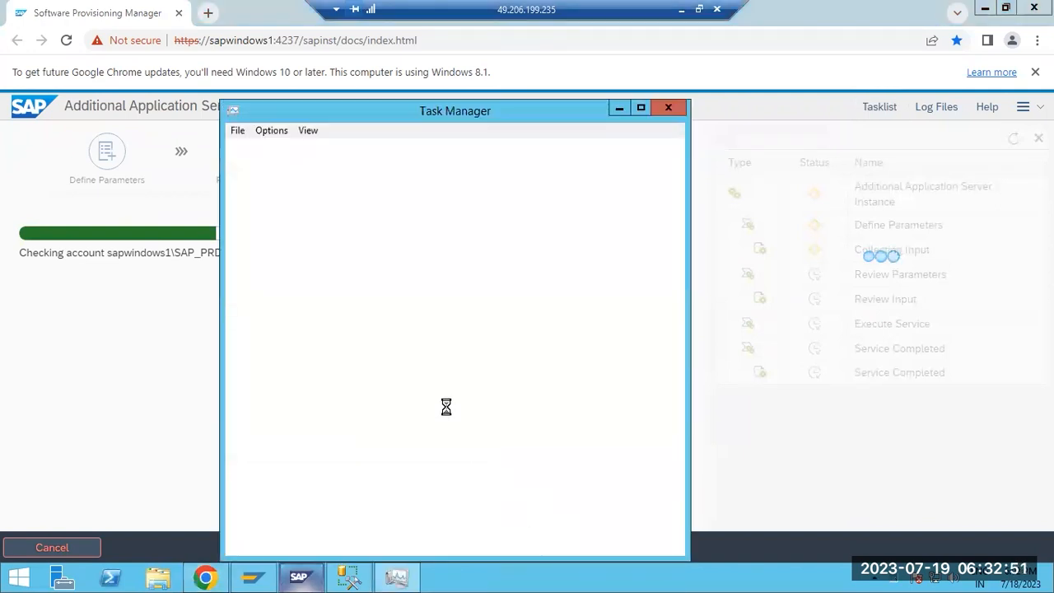
{"action": "left_click", "coordinate": [352, 150]}
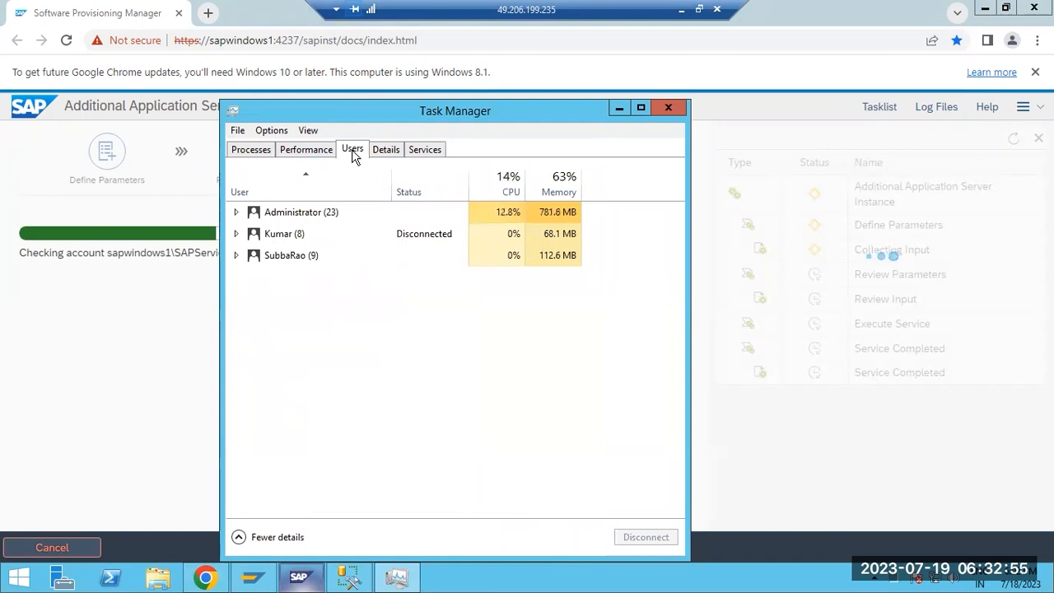
{"action": "left_click", "coordinate": [393, 155]}
{"action": "left_click", "coordinate": [357, 238]}
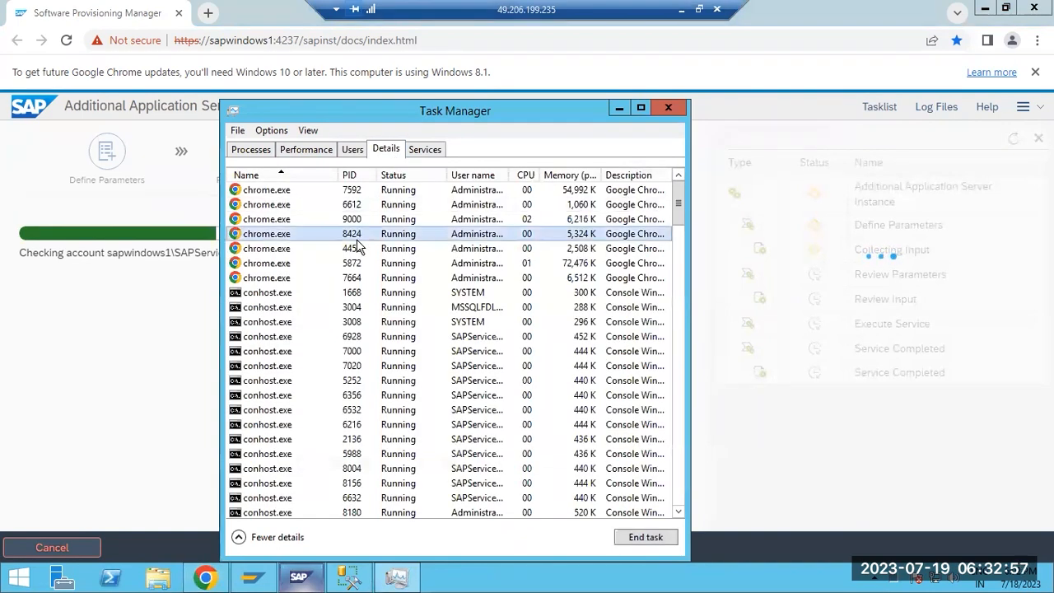
{"action": "key", "text": "s"}
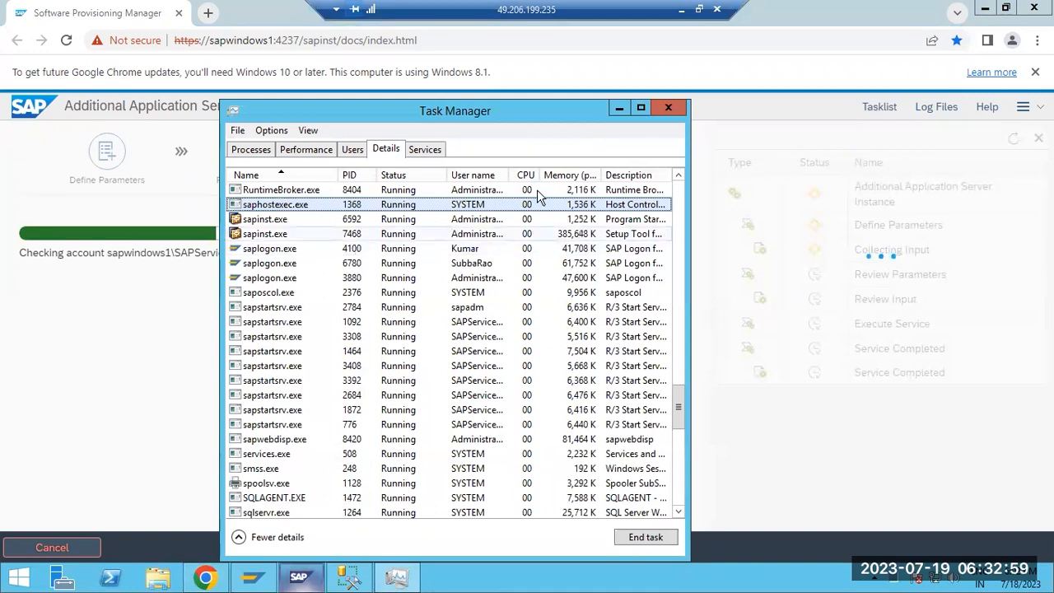
{"action": "left_click", "coordinate": [669, 108]}
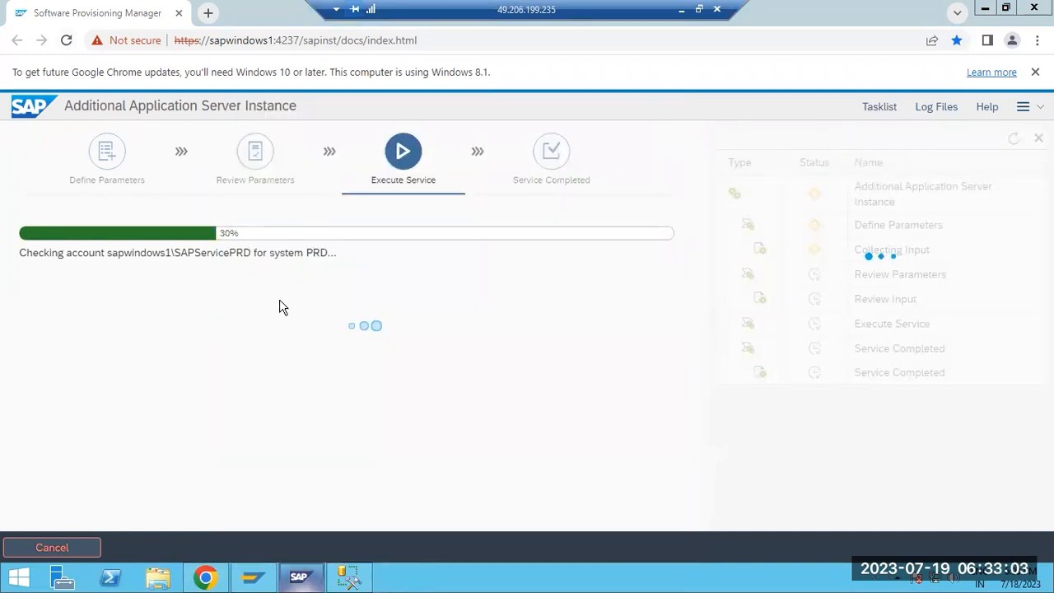
Step: Reload the installer page and refresh the task list status of the pending step
{"action": "left_click_drag", "start_coordinate": [105, 253], "coordinate": [19, 253]}
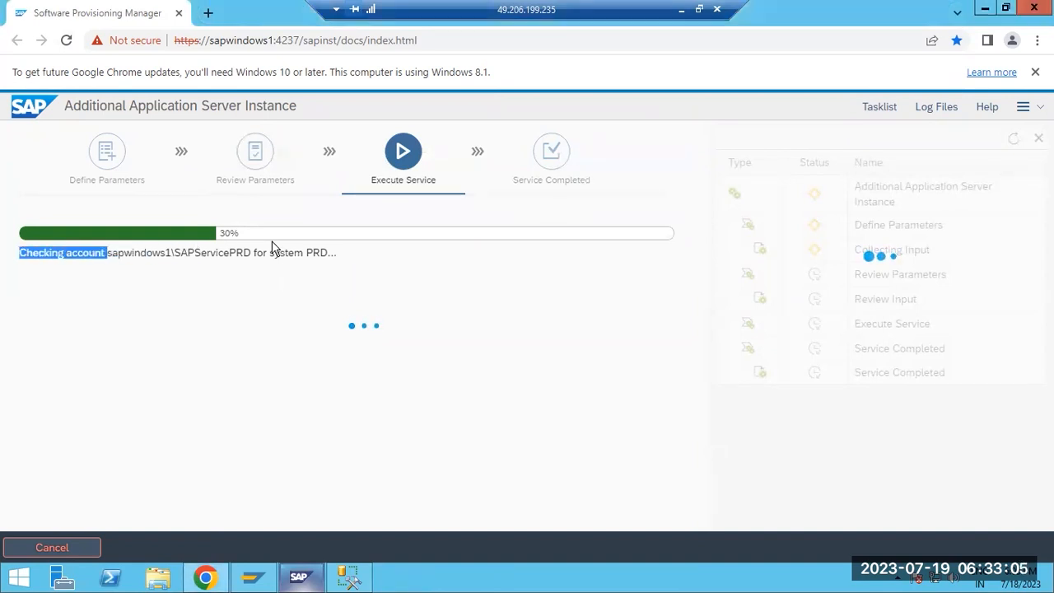
{"action": "left_click", "coordinate": [66, 40]}
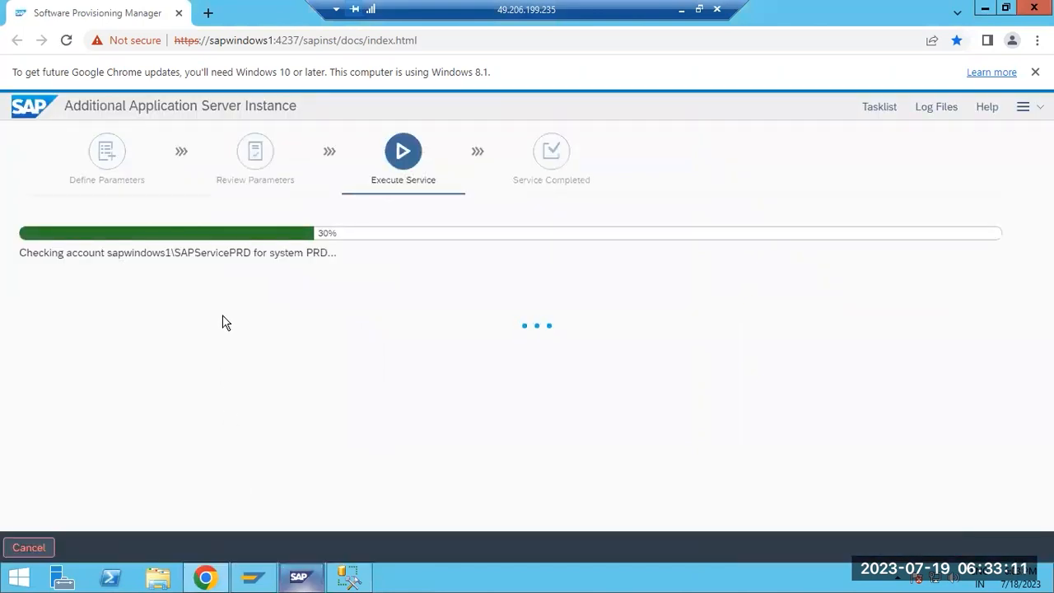
{"action": "left_click", "coordinate": [879, 107]}
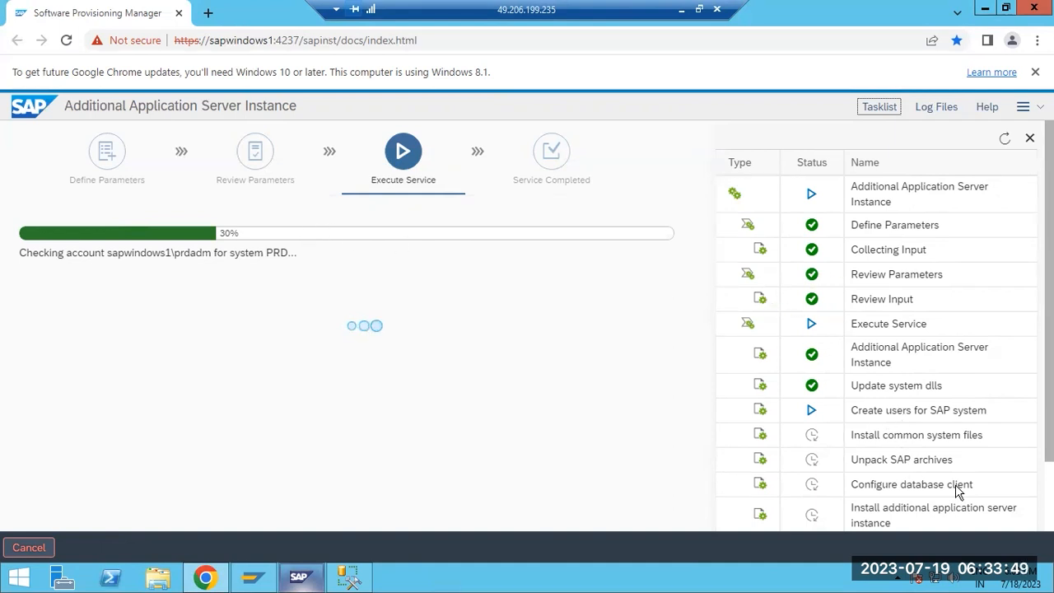
{"action": "left_click", "coordinate": [886, 516]}
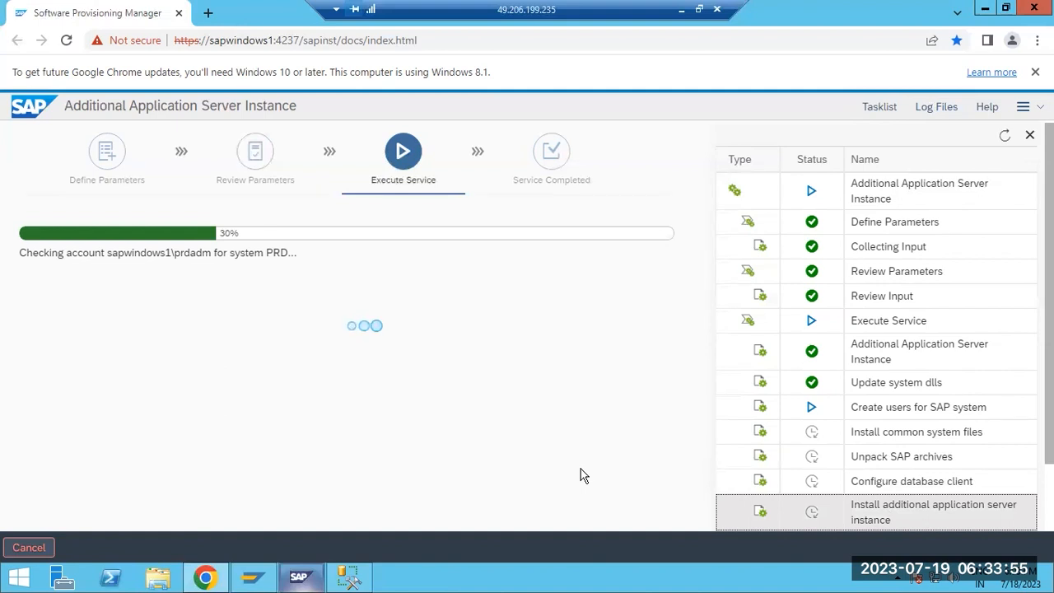
{"action": "left_click", "coordinate": [1004, 137]}
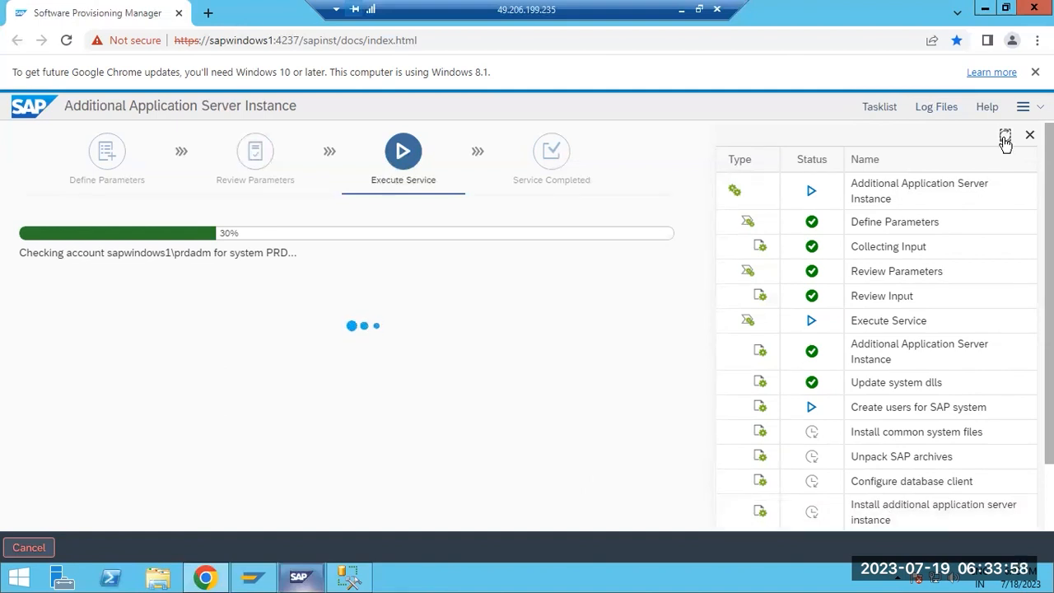
Step: Review sapinst.log once more and bring up the SAP management console
{"action": "left_click", "coordinate": [937, 112]}
{"action": "left_click", "coordinate": [795, 191]}
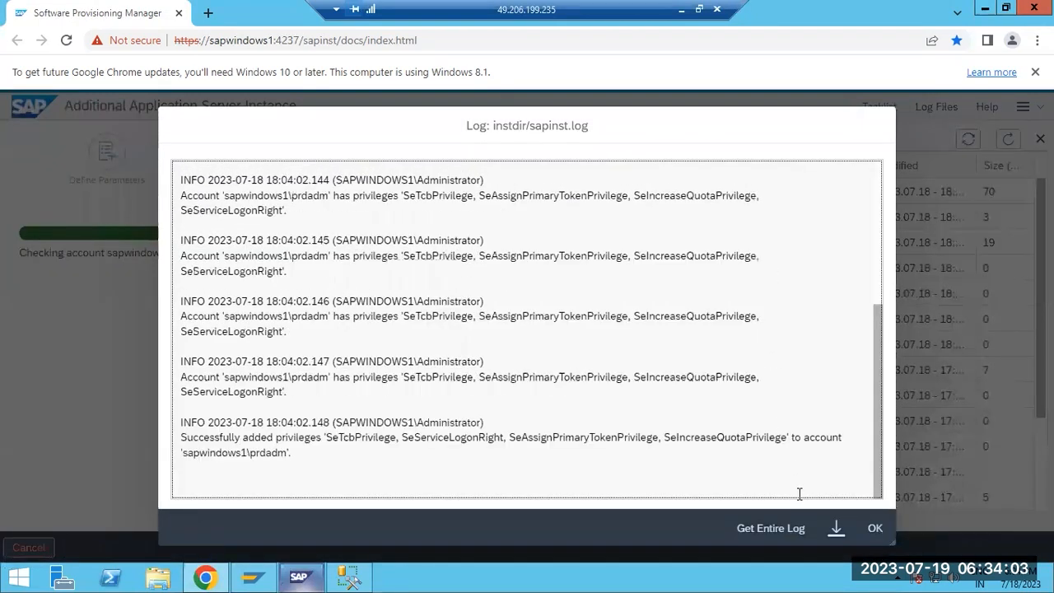
{"action": "left_click", "coordinate": [874, 527]}
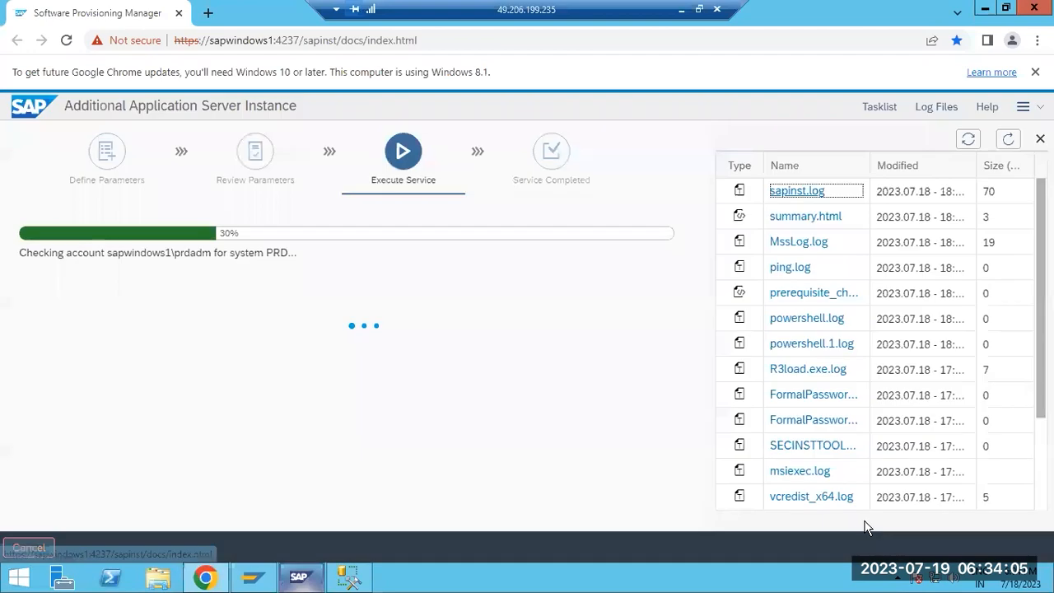
{"action": "left_click", "coordinate": [301, 577]}
Step: In a new PRD query window, write select BNAME from prd.USR02 where BNAME=SAP*
{"action": "left_click", "coordinate": [348, 576]}
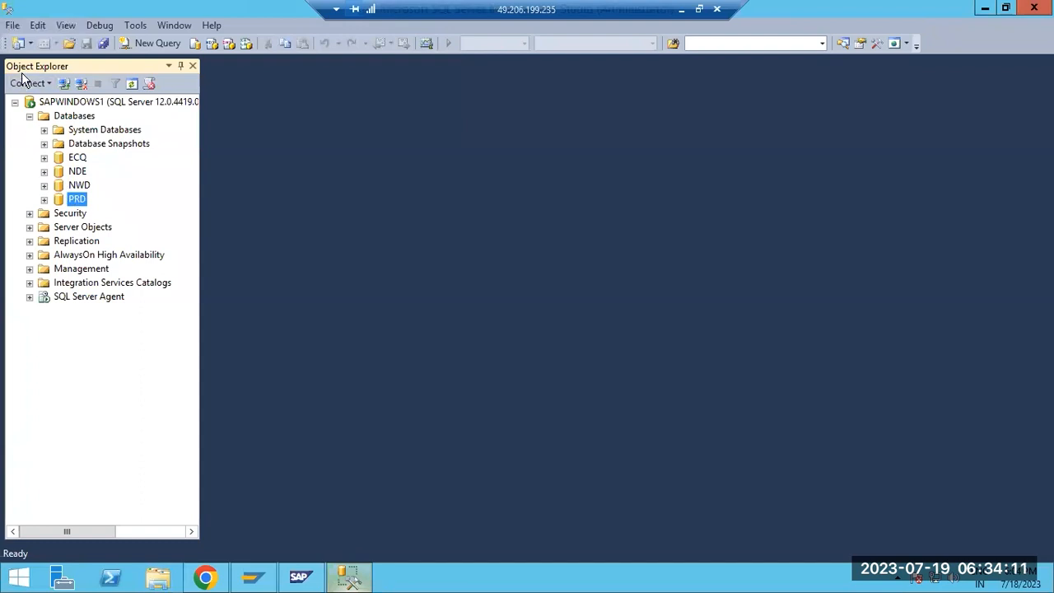
{"action": "right_click", "coordinate": [77, 202]}
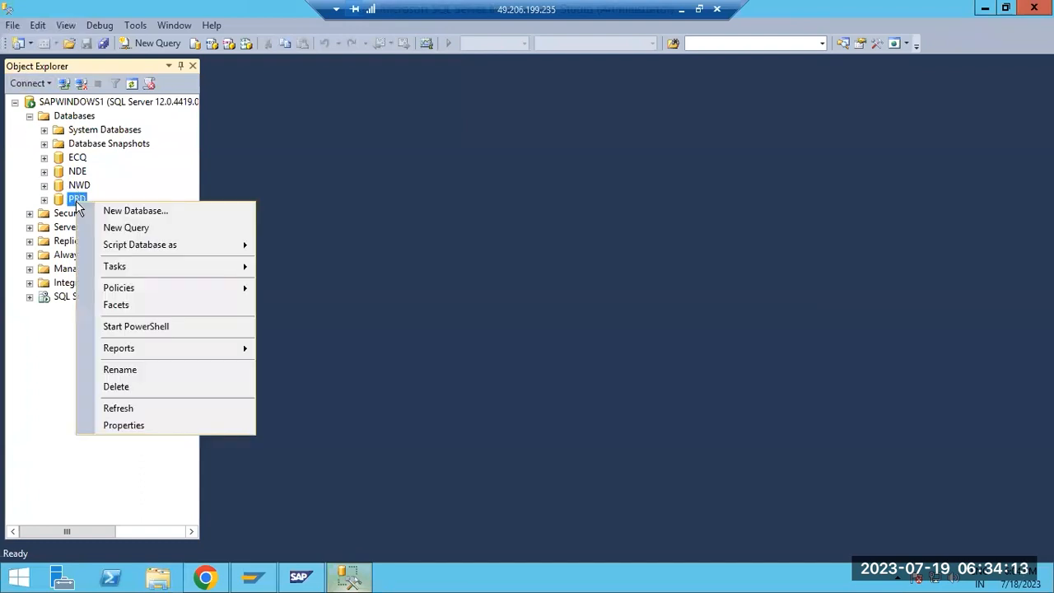
{"action": "left_click", "coordinate": [113, 228]}
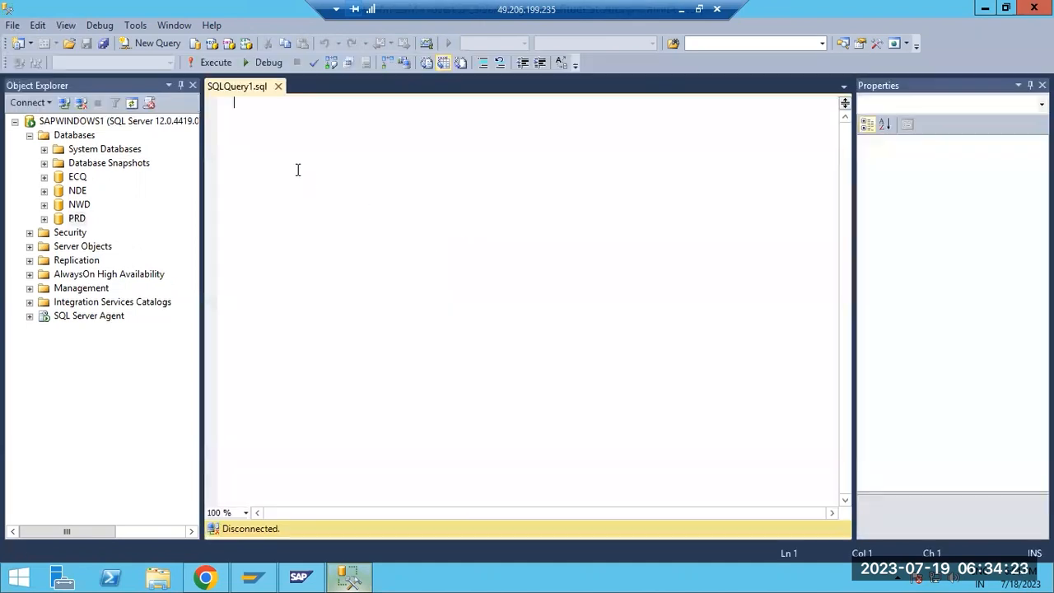
{"action": "type", "text": "select"}
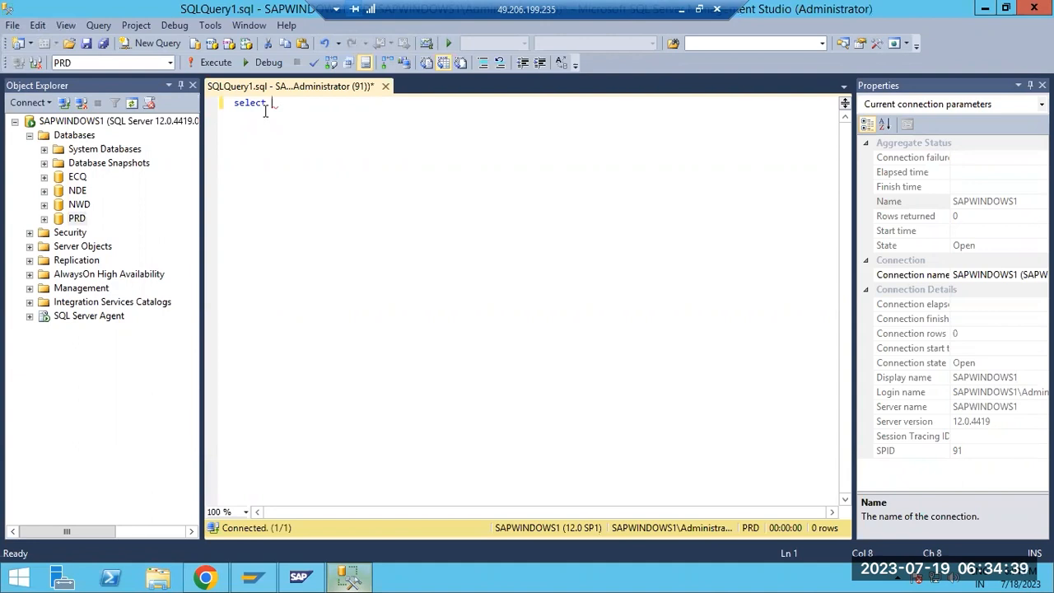
{"action": "type", "text": "BNAME from prd"}
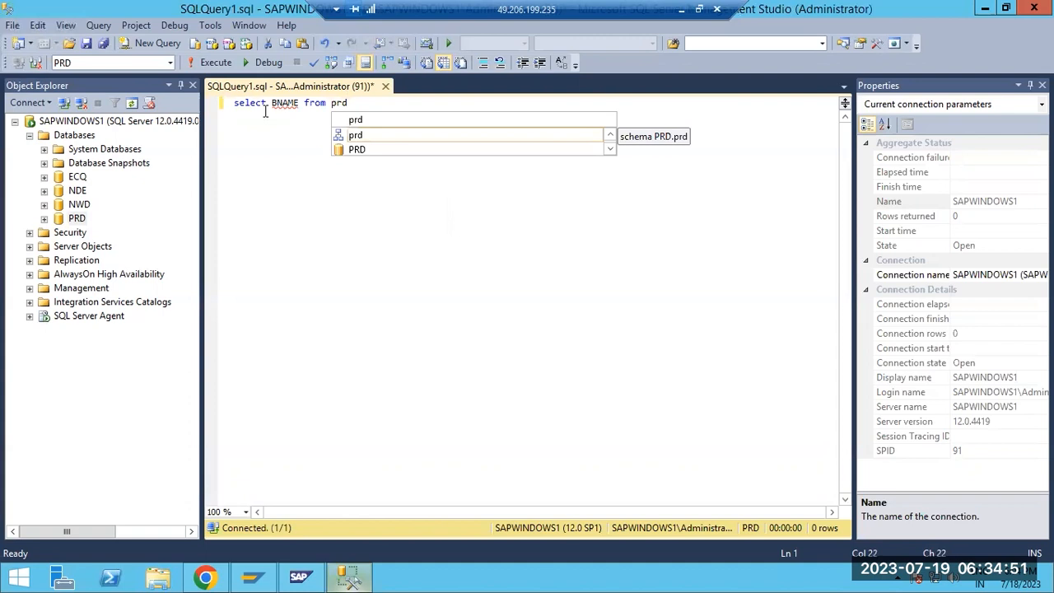
{"action": "key", "text": "Escape"}
{"action": "type", "text": ".USR02 "}
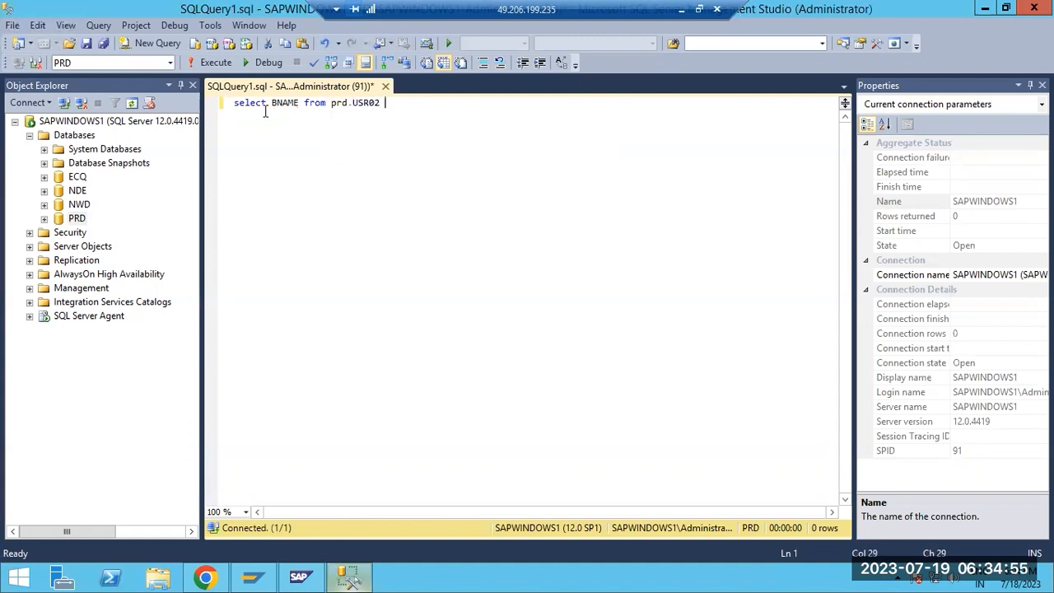
{"action": "type", "text": "where BNAME="}
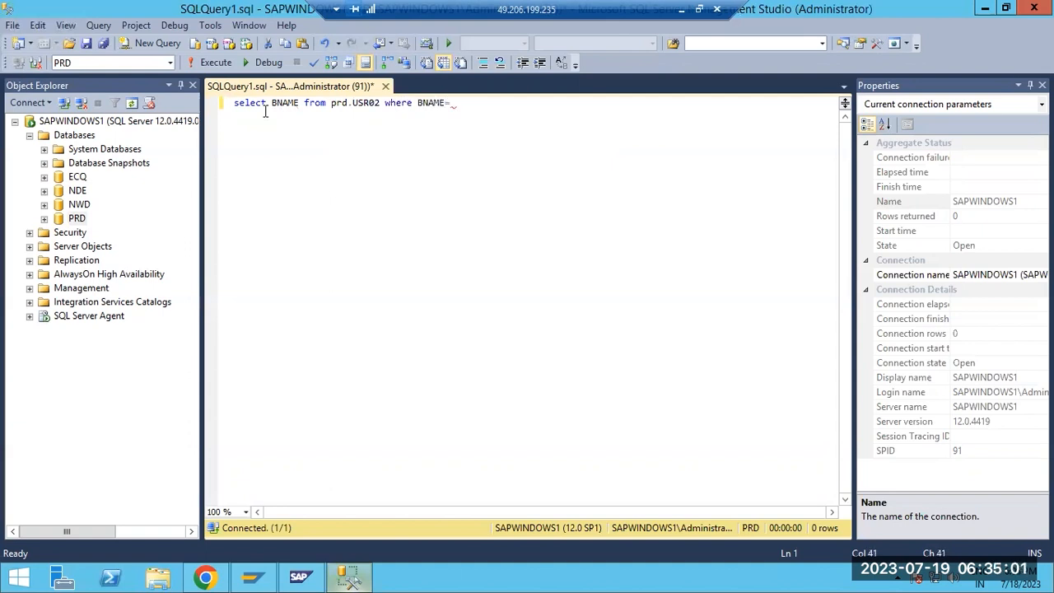
{"action": "type", "text": "SAP*;"}
Step: Run the query, fix the syntax error by quoting the value as 'SAP*', and rerun
{"action": "left_click", "coordinate": [212, 63]}
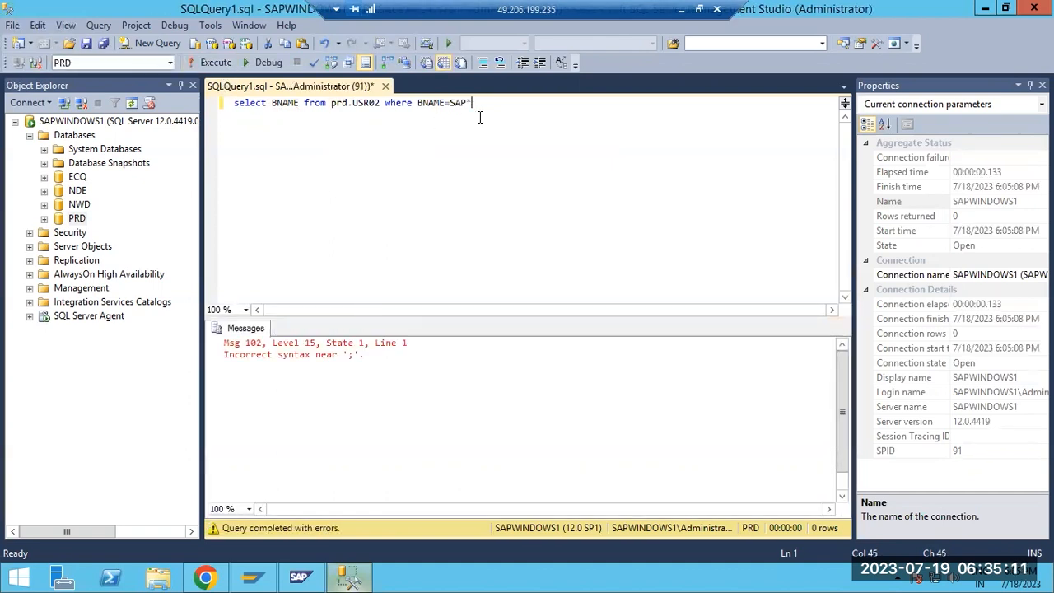
{"action": "left_click", "coordinate": [212, 64]}
{"action": "type", "text": "'"}
{"action": "left_click", "coordinate": [492, 99]}
{"action": "type", "text": "'"}
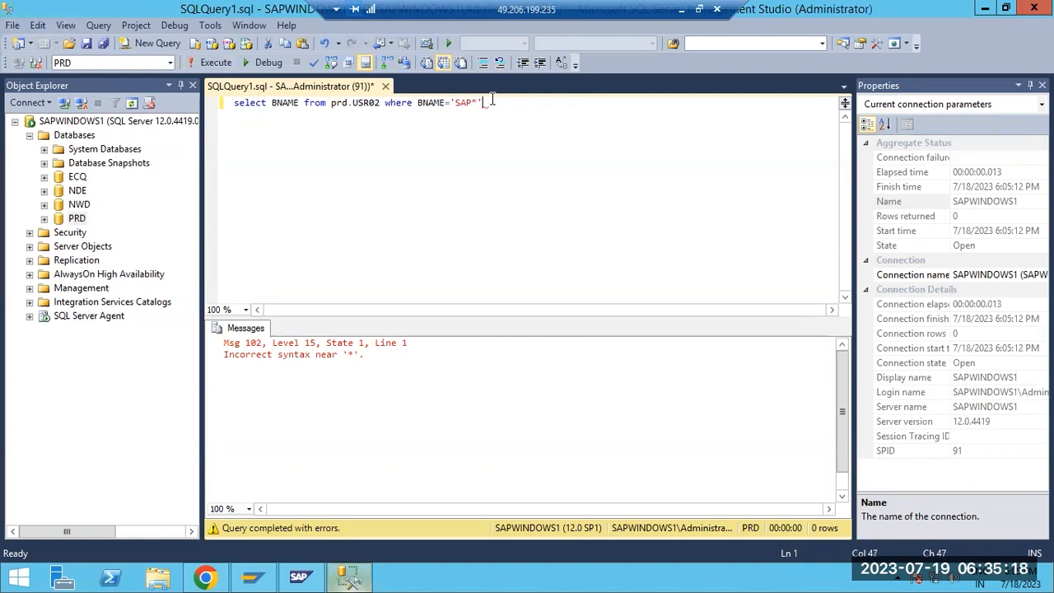
{"action": "left_click", "coordinate": [216, 62]}
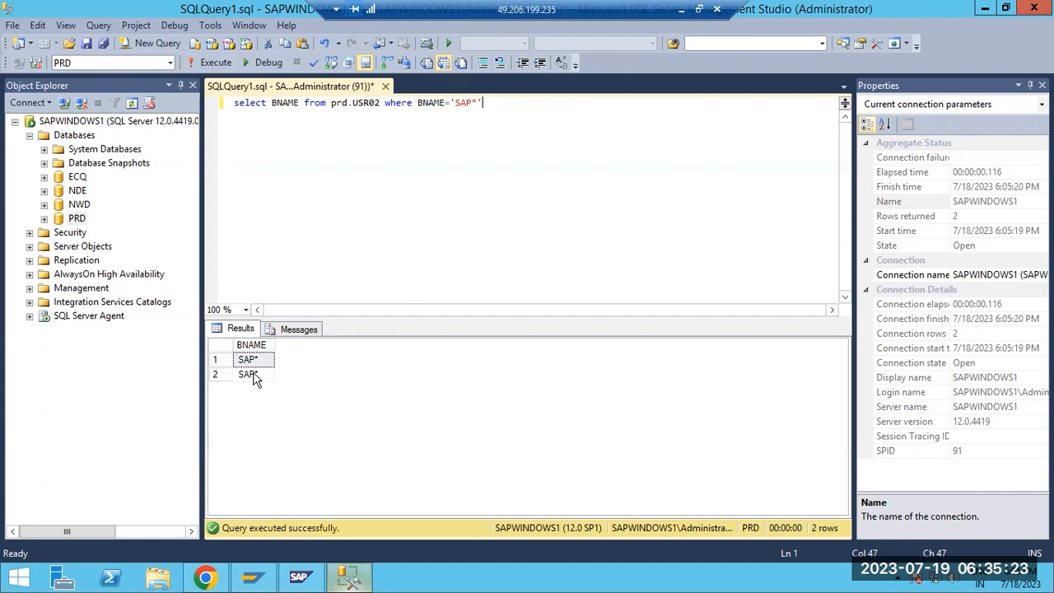
Step: Add UFLAG beside BNAME to show both SAP* rows' UFLAG 0, then select the query and return to Chrome
{"action": "left_click", "coordinate": [300, 109]}
{"action": "type", "text": ",UFLAG"}
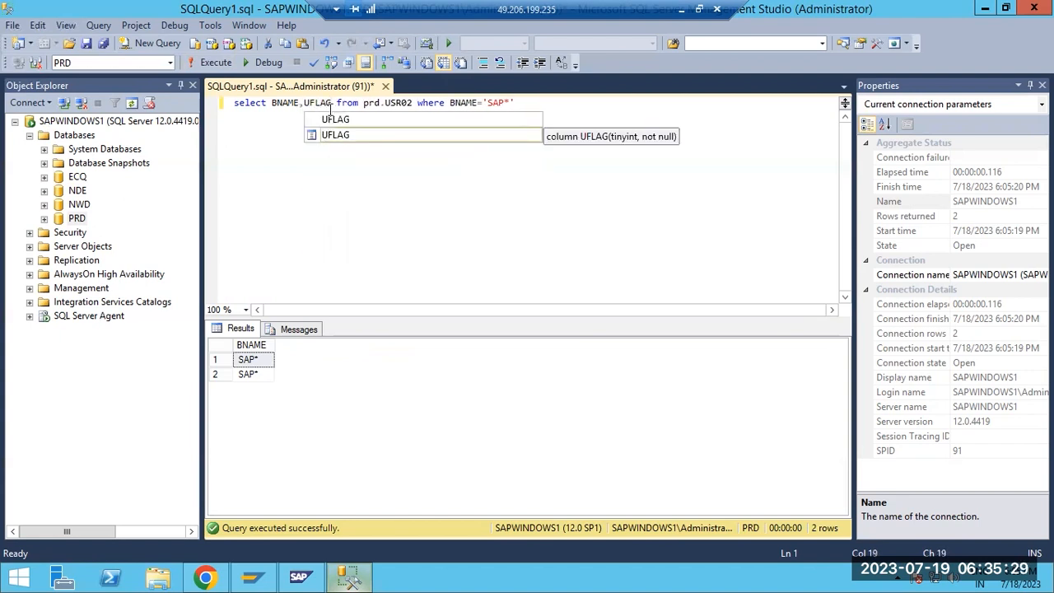
{"action": "left_click", "coordinate": [229, 85]}
{"action": "left_click", "coordinate": [216, 63]}
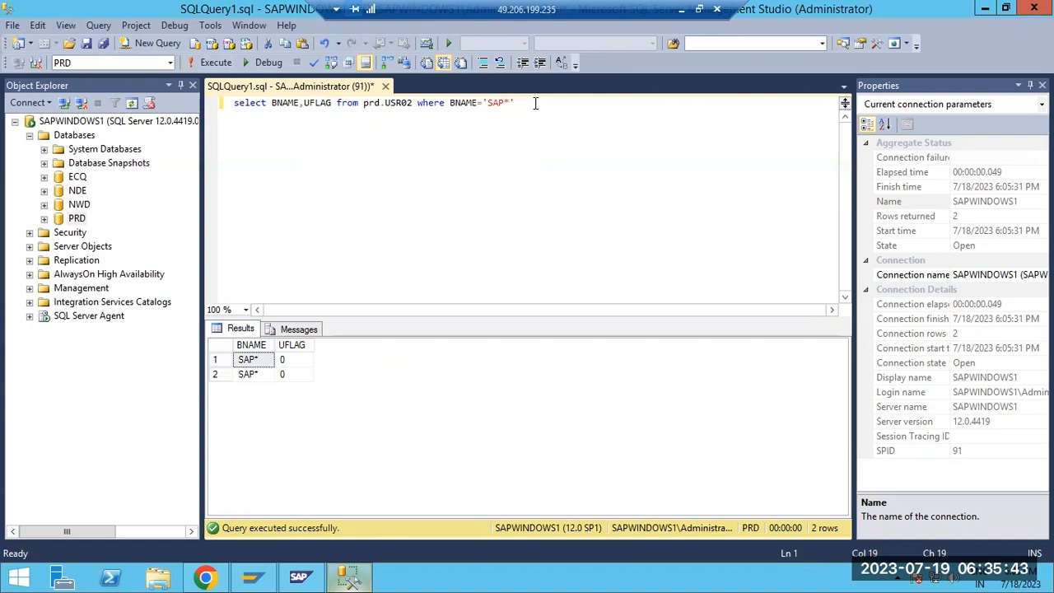
{"action": "key", "text": "ctrl+a"}
{"action": "key", "text": "ctrl+c"}
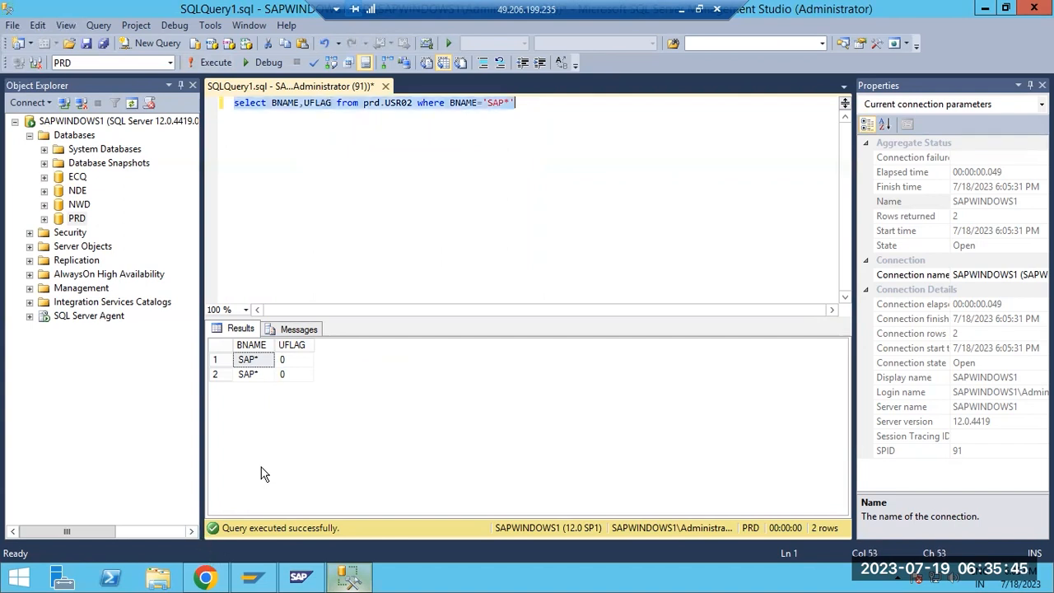
{"action": "left_click", "coordinate": [205, 577]}
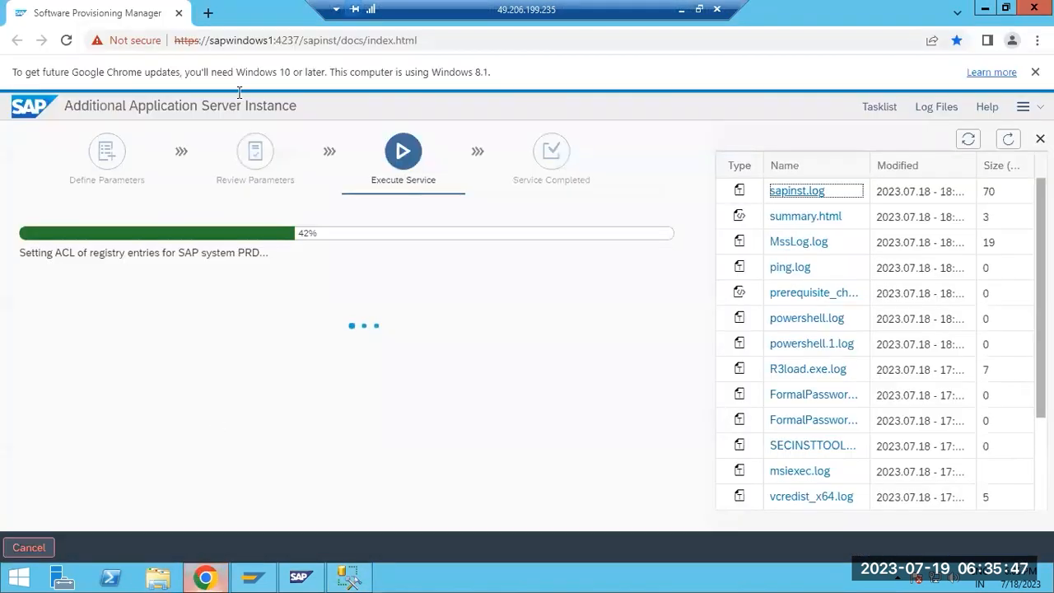
Step: Search the web for the USR02 SAP* query, open the SCN unlock wiki, and select its UFLAG=0 update statement
{"action": "key", "text": "ctrl+t"}
{"action": "key", "text": "ctrl+v"}
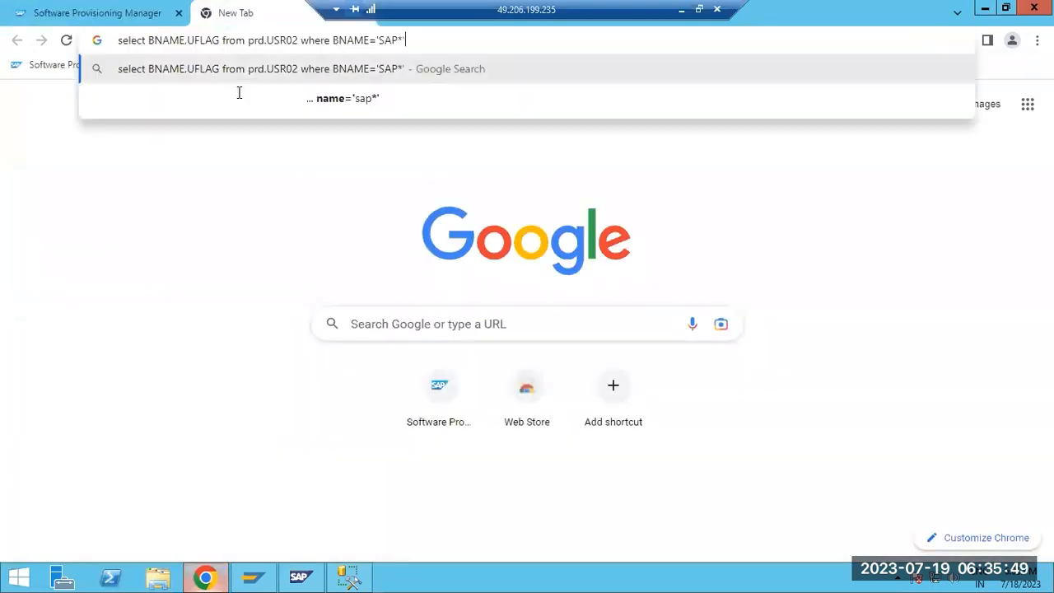
{"action": "key", "text": "Return"}
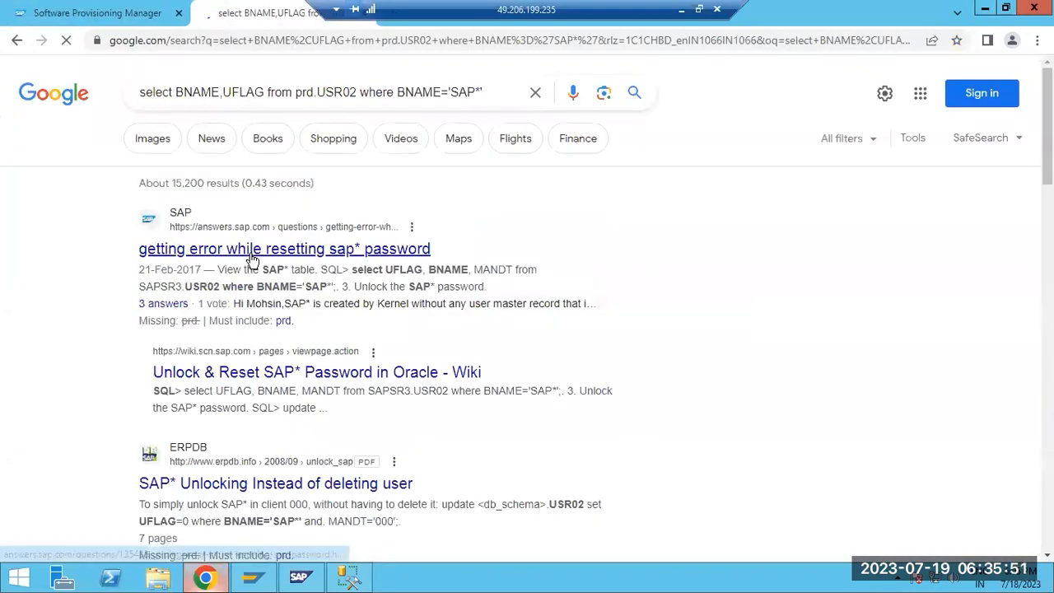
{"action": "left_click", "coordinate": [278, 377]}
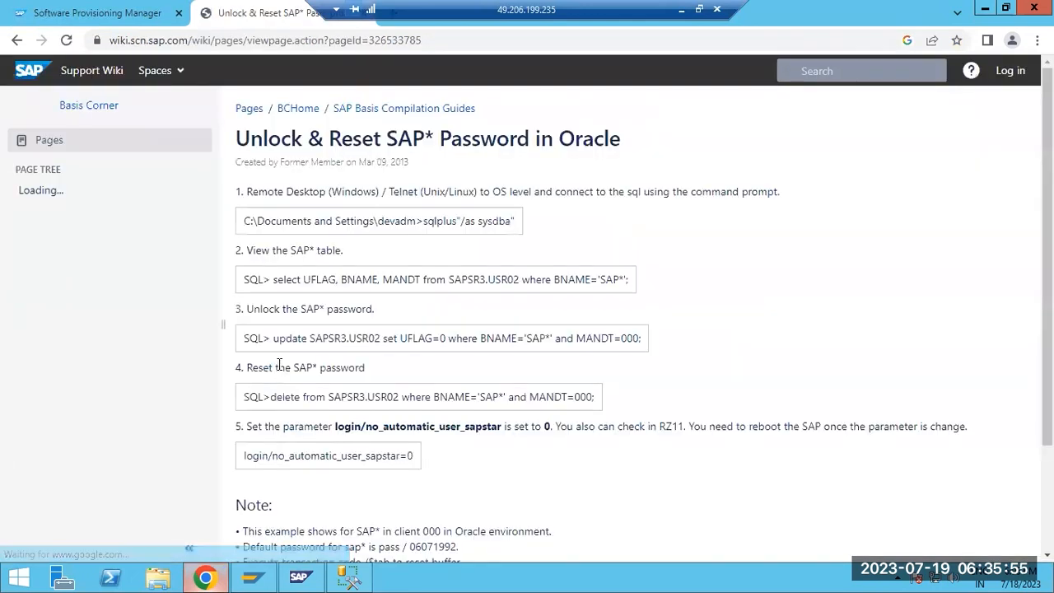
{"action": "left_click_drag", "start_coordinate": [275, 339], "coordinate": [653, 344]}
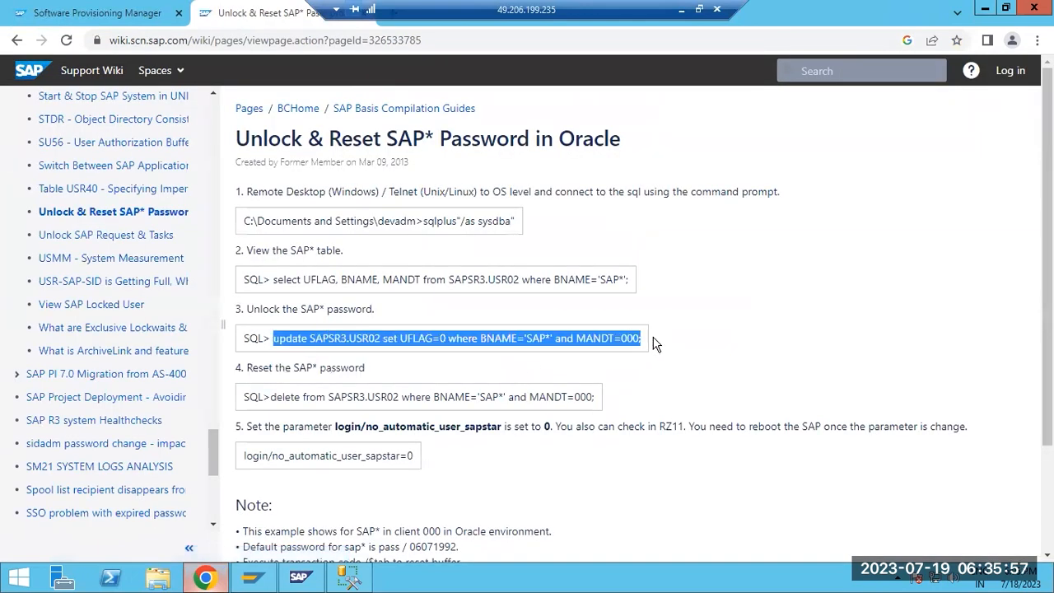
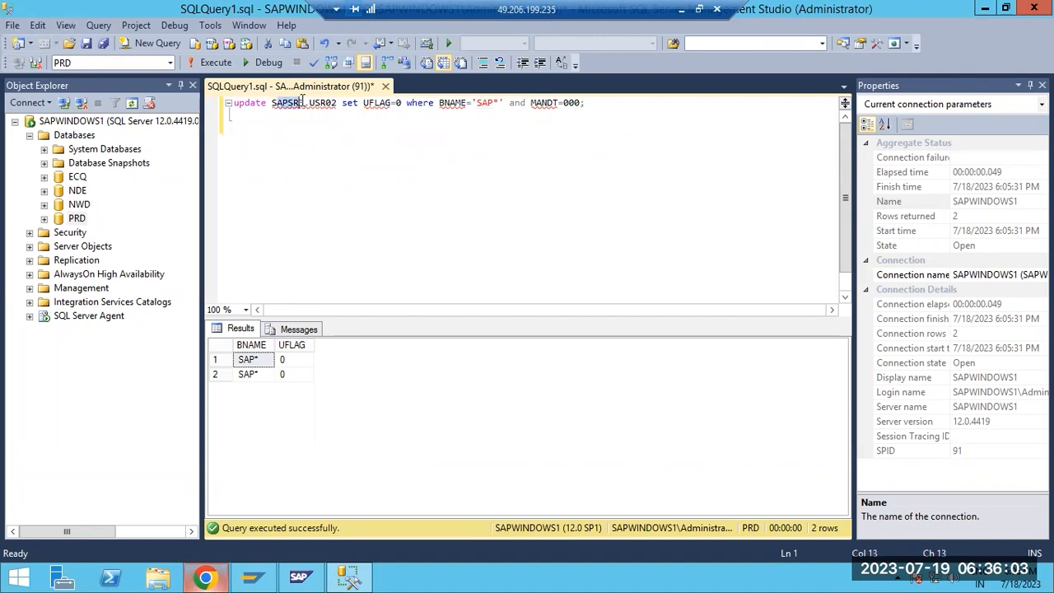
Step: Replace the SAPSR3 schema prefix with prd so the update targets prd.USR02
{"action": "key", "text": "BackSpace"}
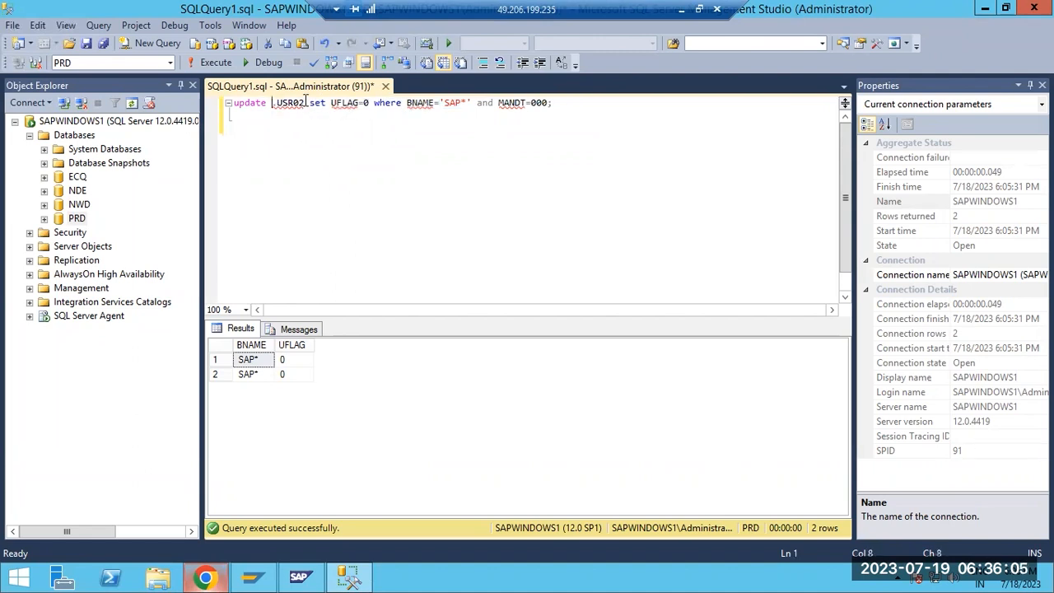
{"action": "type", "text": "prd."}
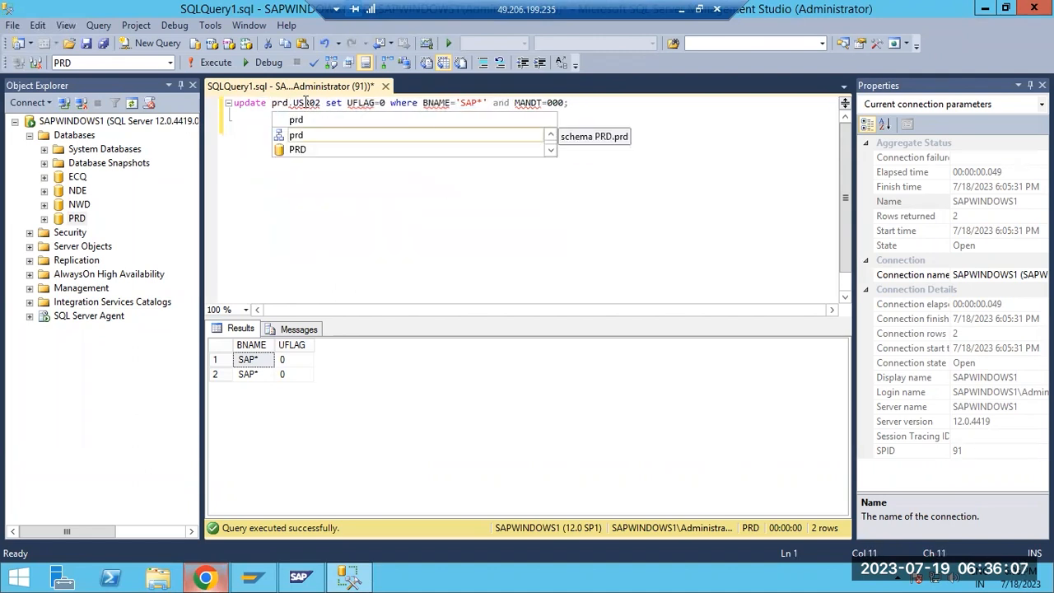
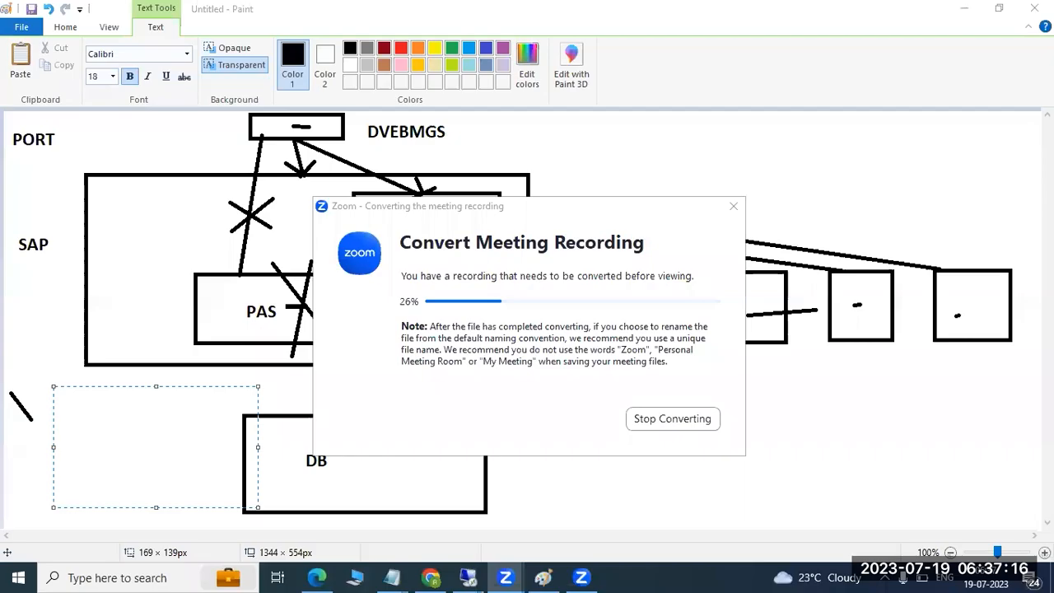
Step: Bring the Paint SAP architecture diagram to the front, then list the open remote desktop sessions
{"action": "left_click", "coordinate": [542, 577]}
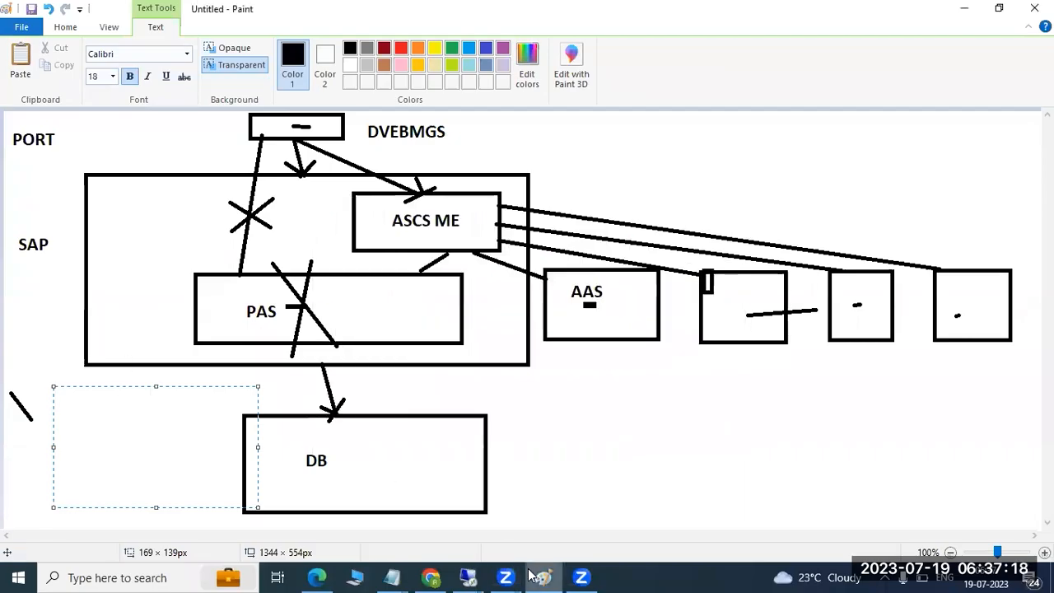
{"action": "left_click", "coordinate": [466, 576]}
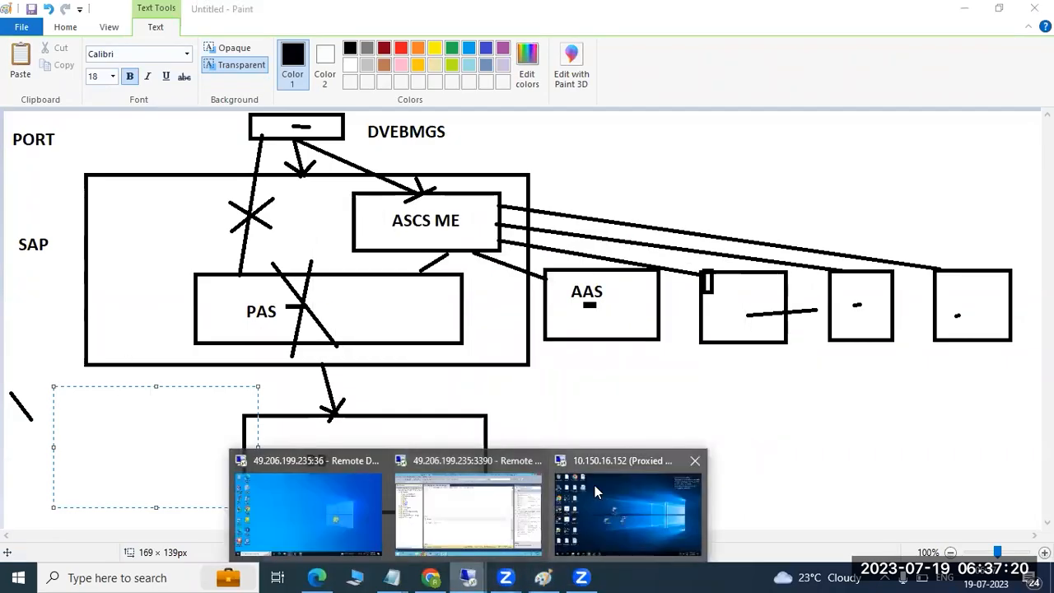
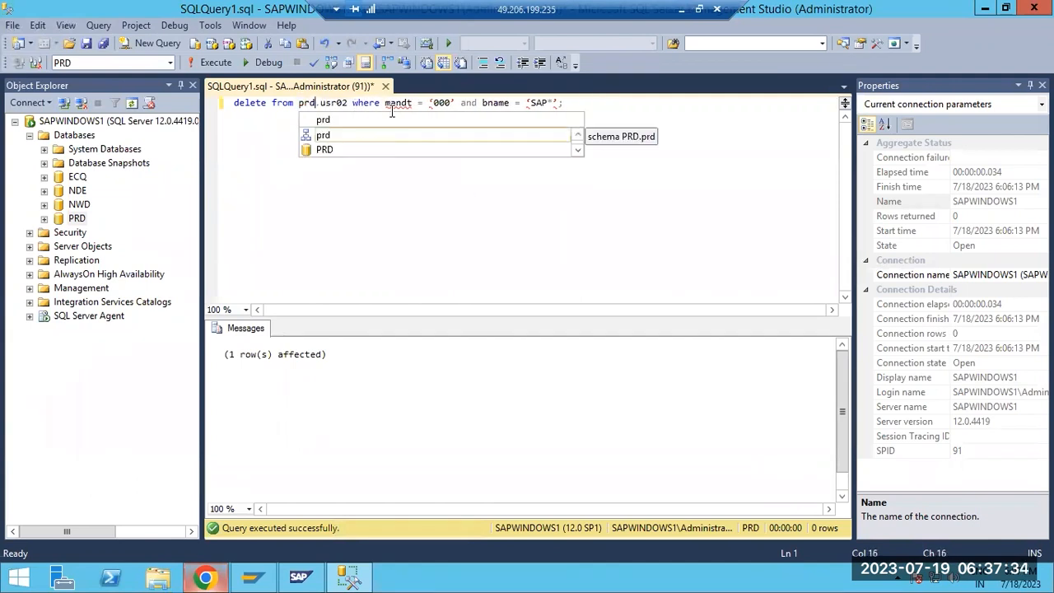
Step: Execute the DELETE from prd.usr02 for client 000 and user SAP*, then place the cursor before '000' to fix its quote
{"action": "left_click", "coordinate": [212, 63]}
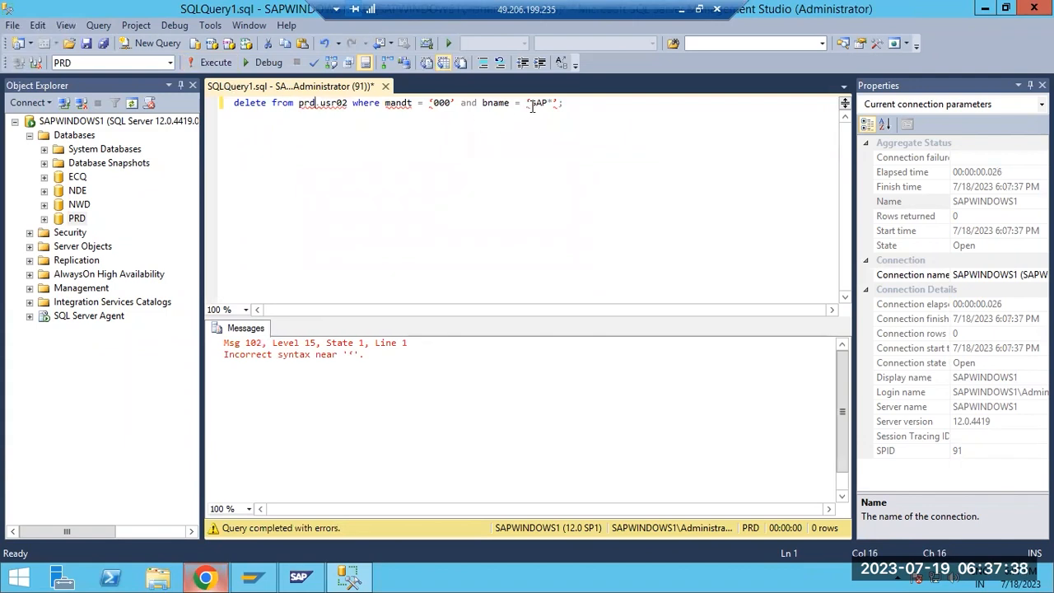
{"action": "left_click", "coordinate": [432, 102]}
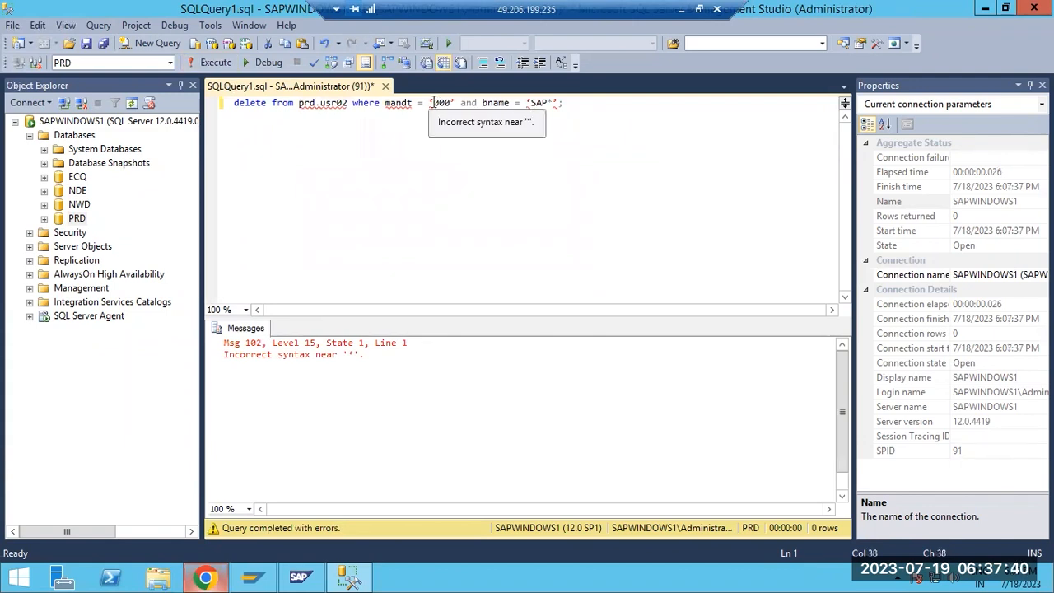
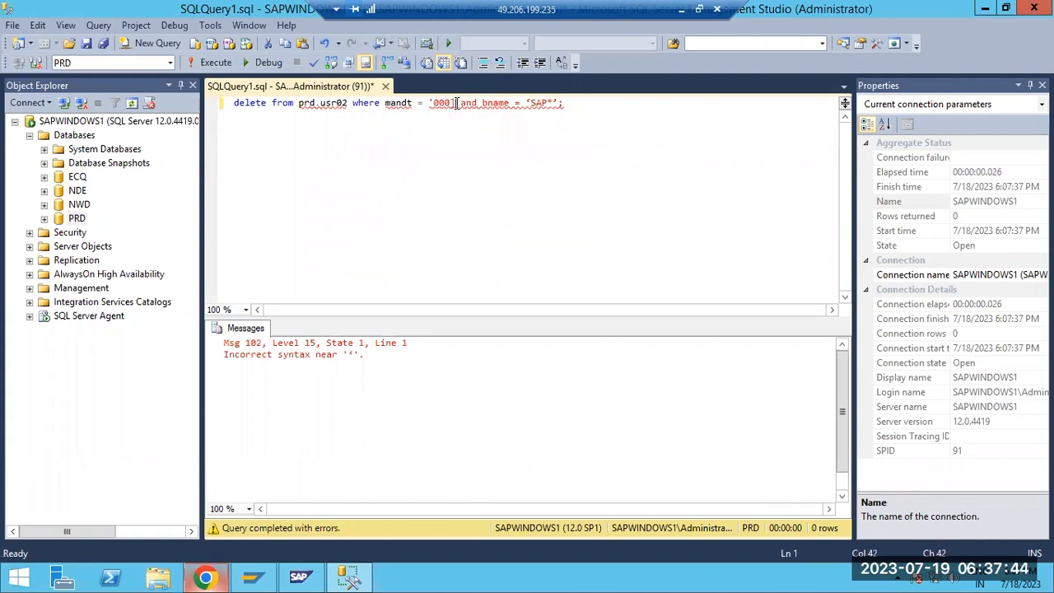
Step: Swap the curly quote after 000 for a straight apostrophe
{"action": "key", "text": "BackSpace"}
{"action": "type", "text": "'"}
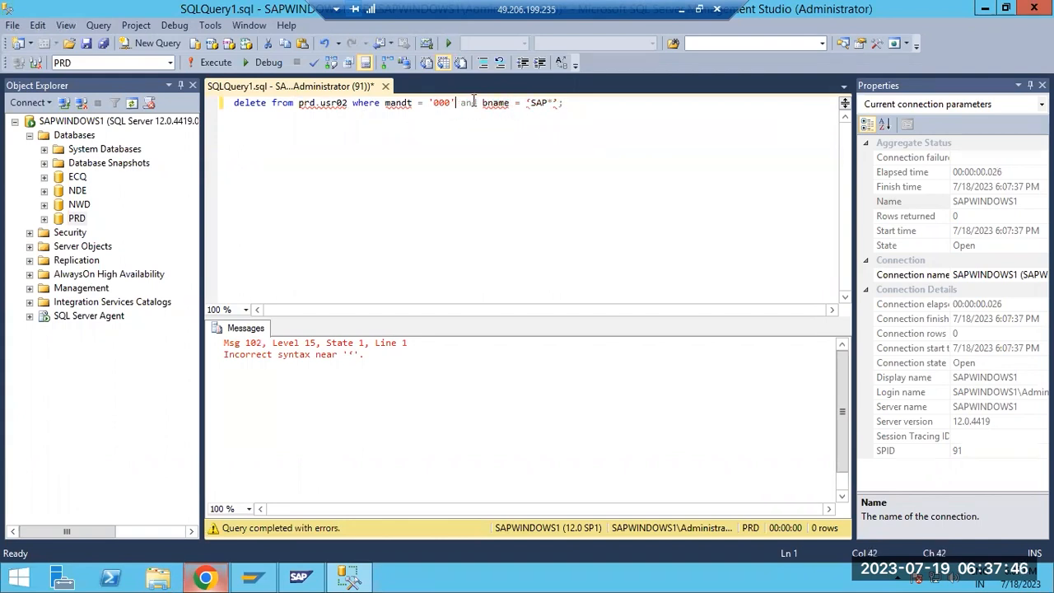
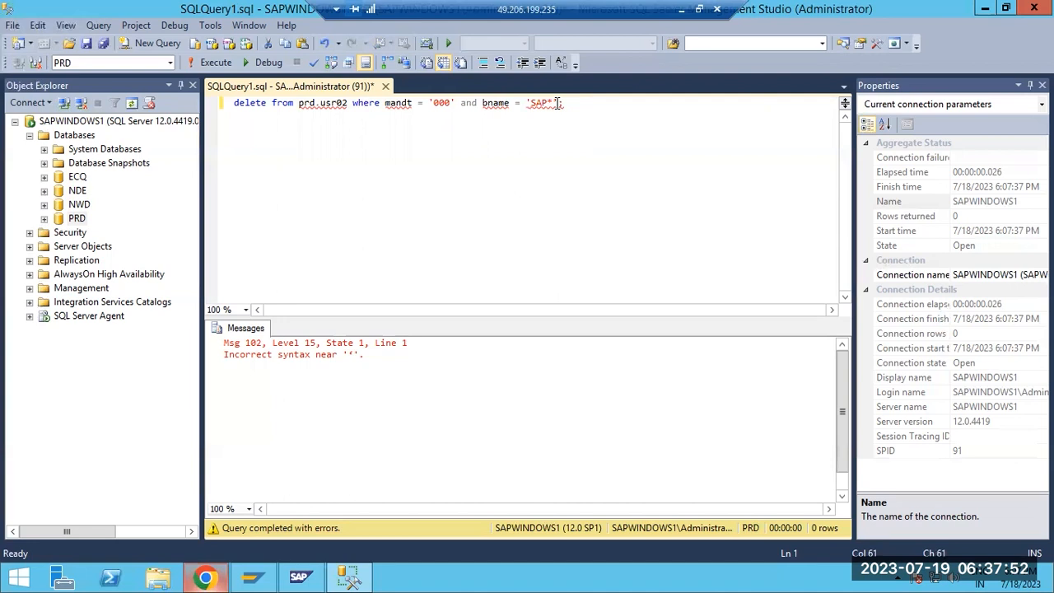
Step: Run the DELETE on prd.usr02 for client 000, user SAP*, which fails with invalid object name
{"action": "left_click", "coordinate": [215, 63]}
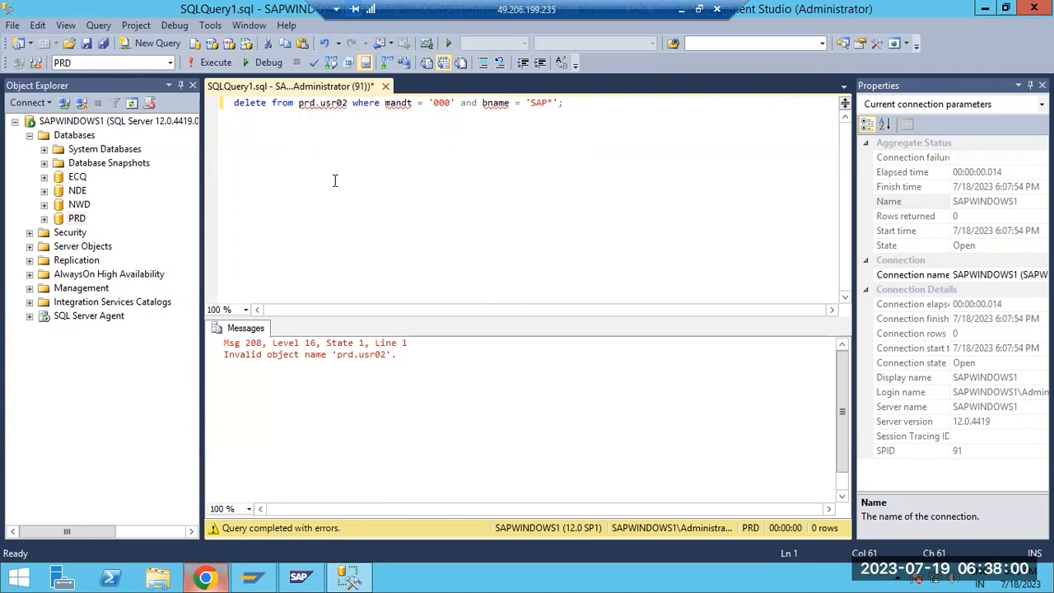
Step: Replace the invalid prd.usr02 table name in the DELETE query by typing 'prd.'
{"action": "left_click_drag", "start_coordinate": [302, 105], "coordinate": [349, 103]}
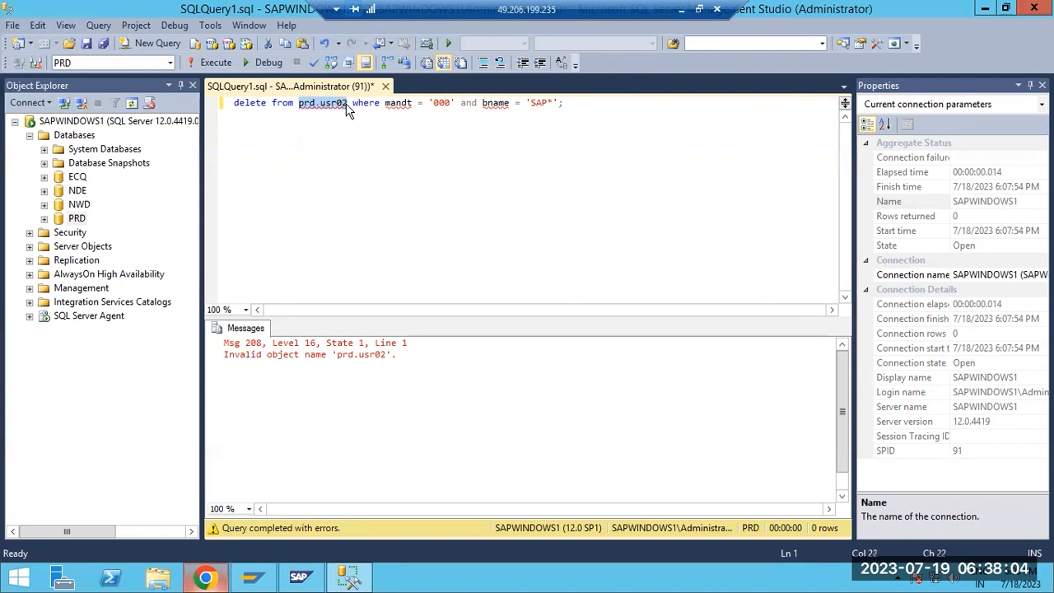
{"action": "type", "text": "prd"}
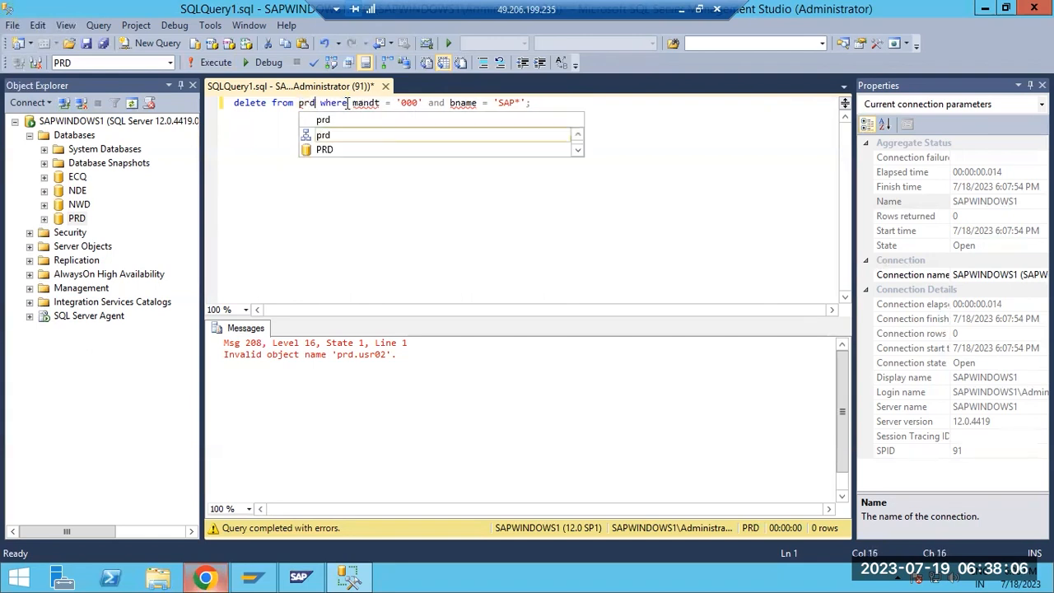
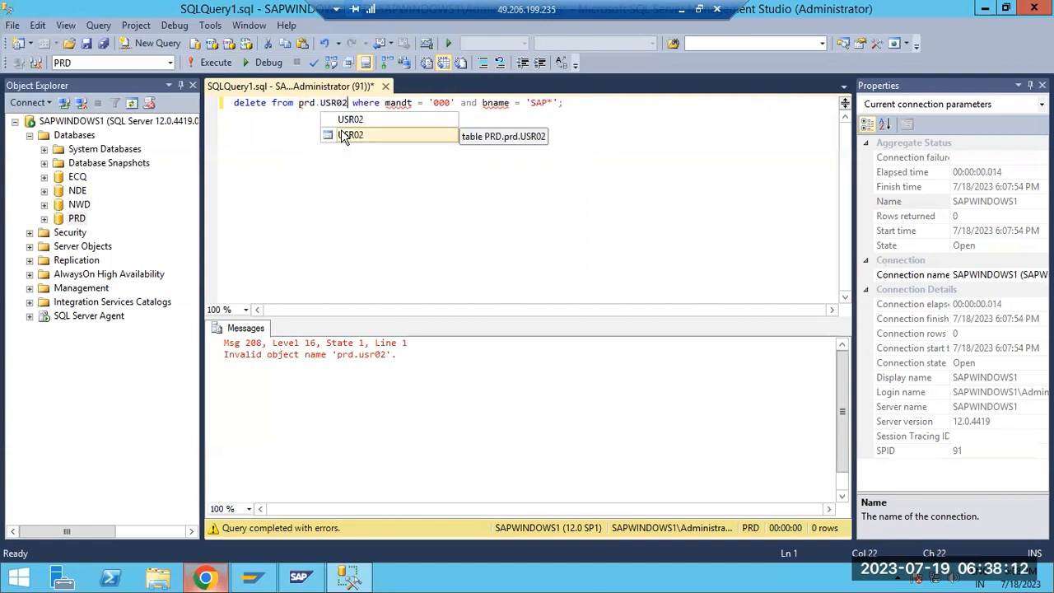
Step: Rerun the SAP* DELETE against prd.USR02, which now fails on invalid column names mandt and bname
{"action": "left_click", "coordinate": [215, 64]}
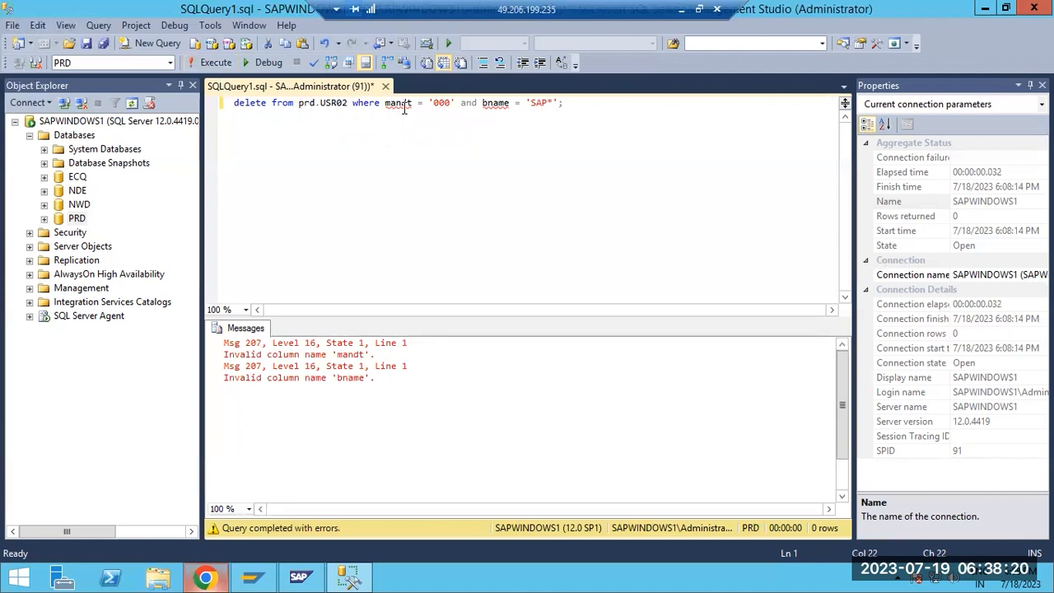
Step: Uppercase the column names to MANDT and BNAME and run the SAP* delete for client 000
{"action": "left_click_drag", "start_coordinate": [412, 102], "coordinate": [386, 103]}
{"action": "type", "text": "MANDT"}
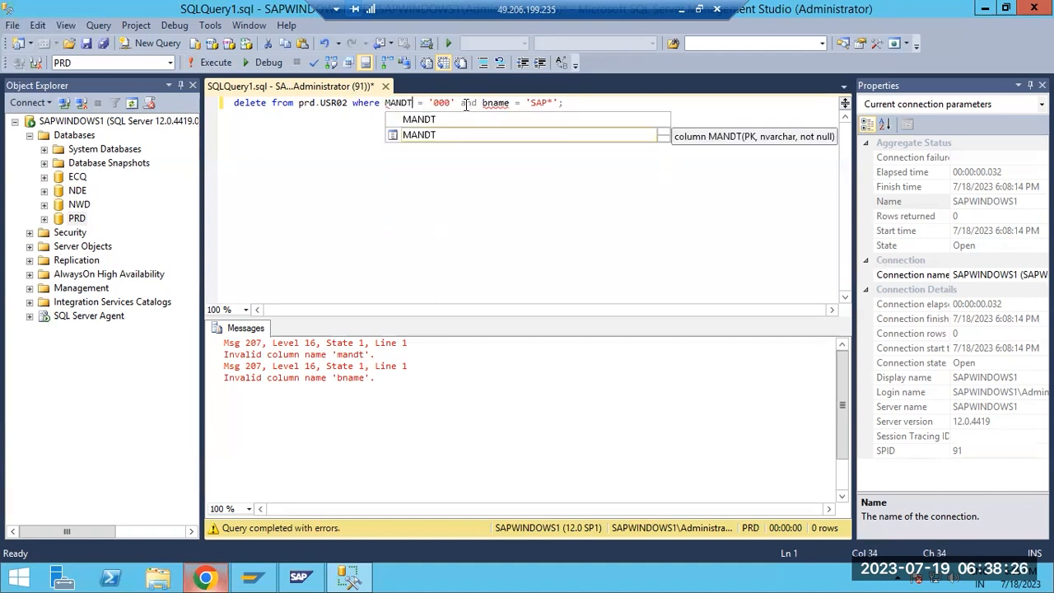
{"action": "left_click_drag", "start_coordinate": [510, 105], "coordinate": [485, 109]}
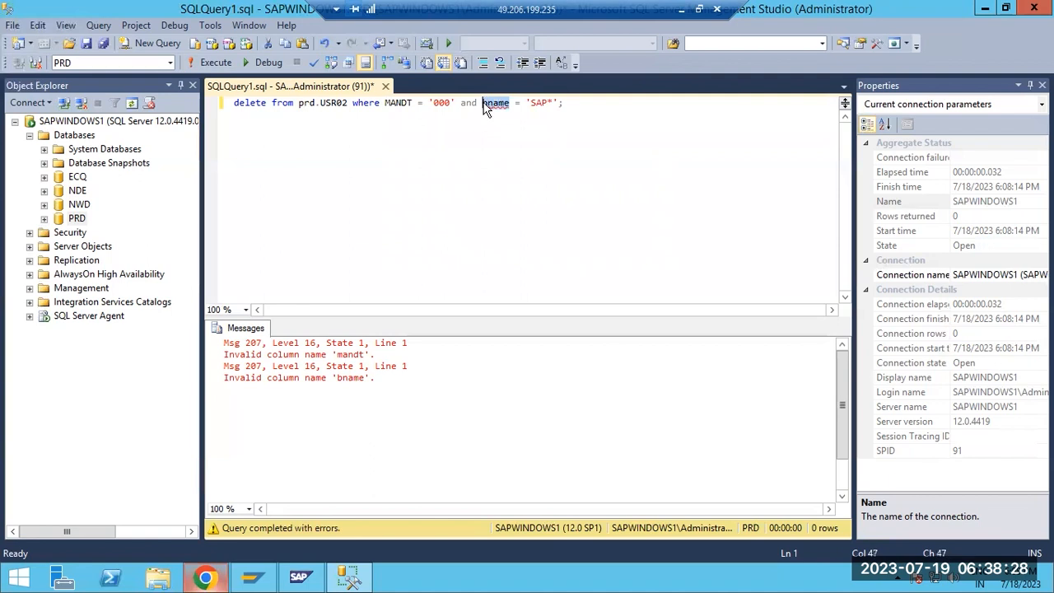
{"action": "type", "text": "BANEM"}
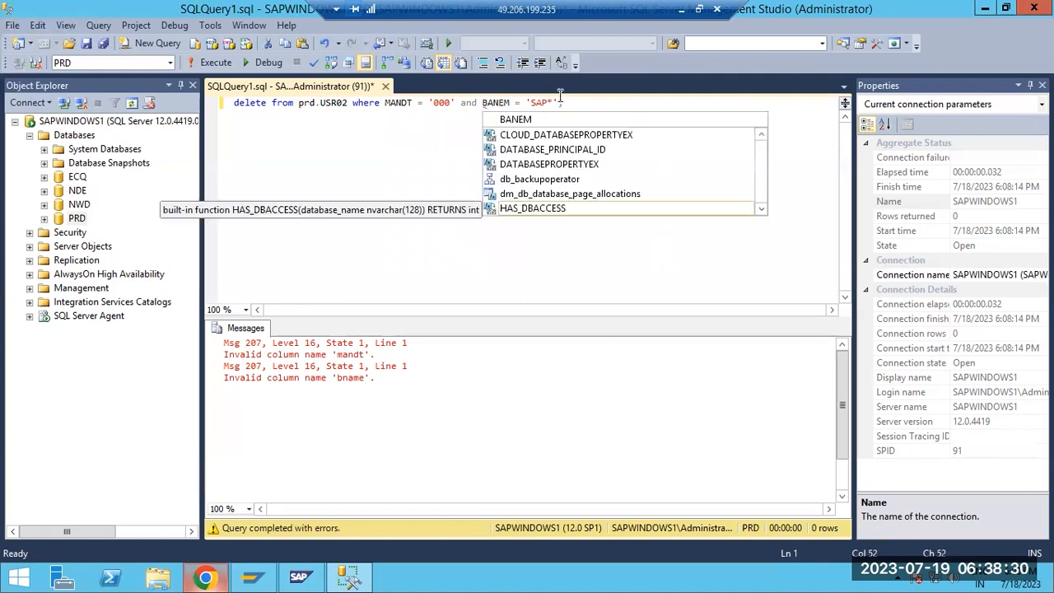
{"action": "key", "text": "BackSpace"}
{"action": "key", "text": "BackSpace"}
{"action": "key", "text": "BackSpace"}
{"action": "key", "text": "BackSpace"}
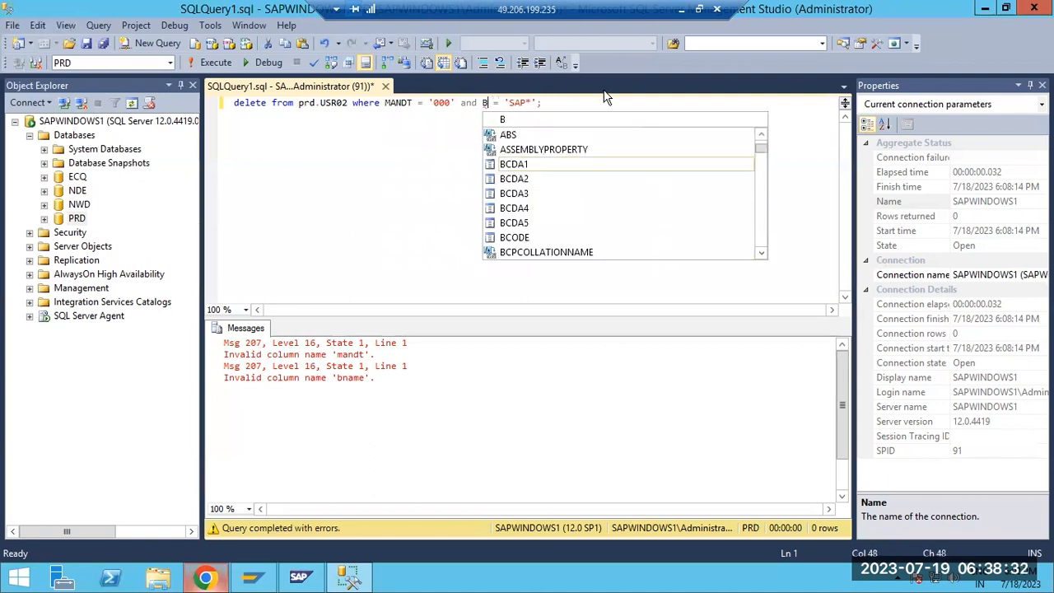
{"action": "type", "text": "NAME"}
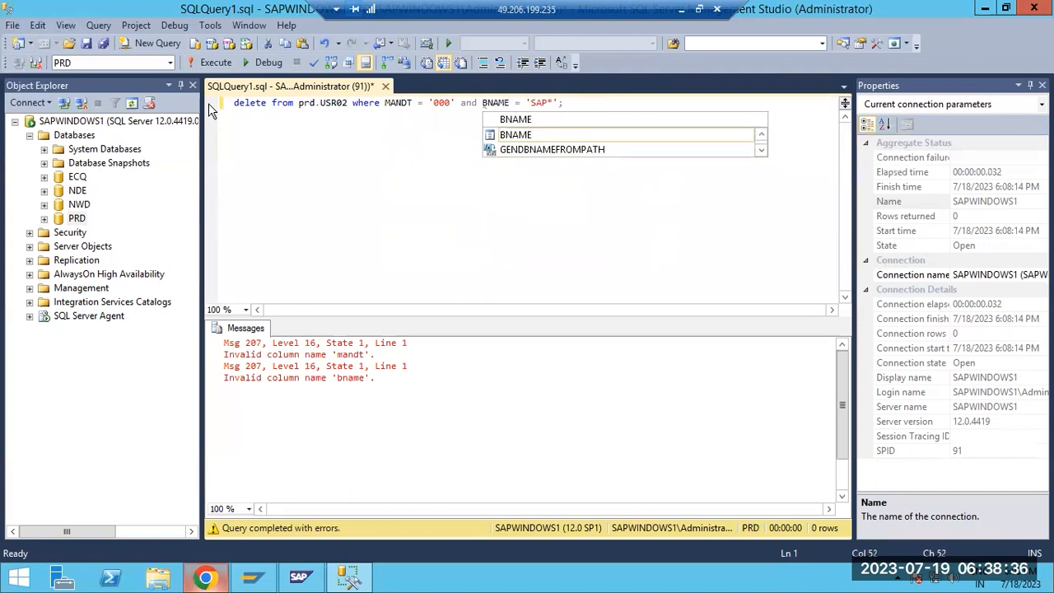
{"action": "left_click", "coordinate": [216, 62]}
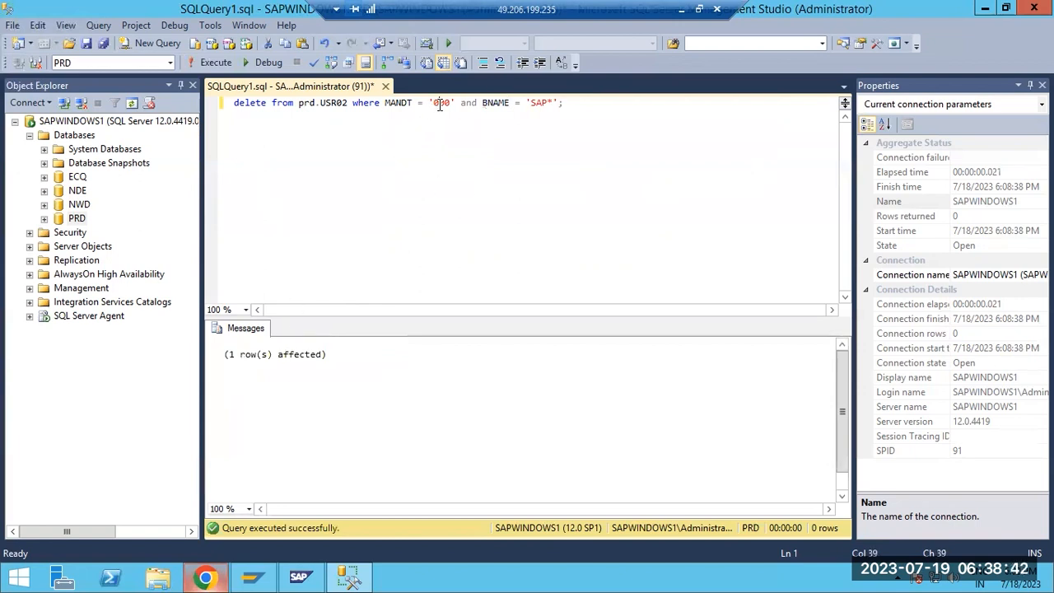
Step: Change the client value from 000 to 001 and rerun the SAP* delete
{"action": "double_click", "coordinate": [440, 103]}
{"action": "type", "text": "001"}
{"action": "left_click", "coordinate": [212, 63]}
{"action": "left_click", "coordinate": [205, 576]}
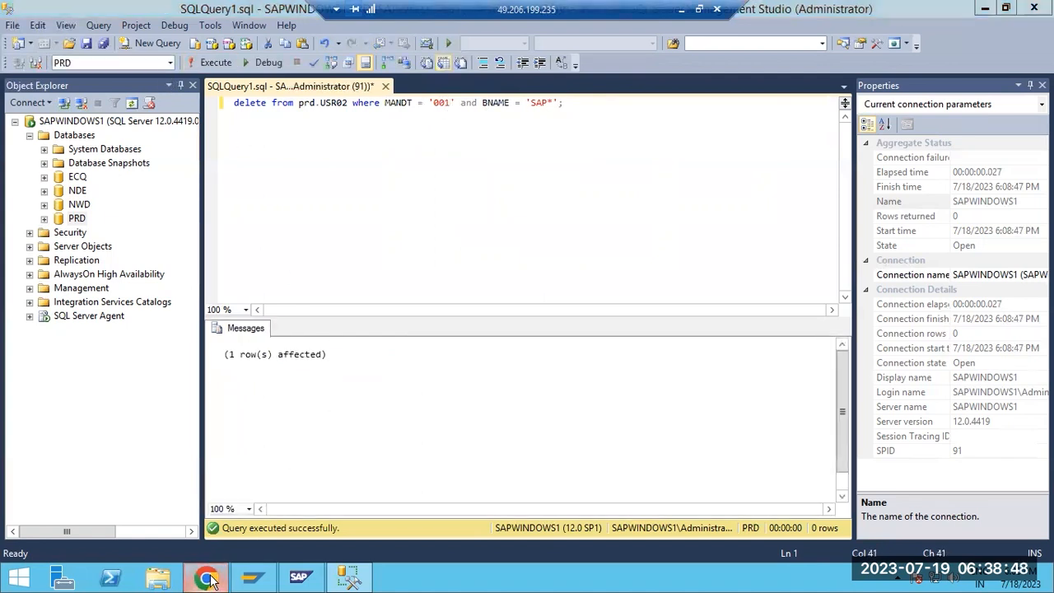
Step: Check the installer task list showing PRD/D10 starting at 99%, briefly opening the SAP management console
{"action": "left_click", "coordinate": [115, 15]}
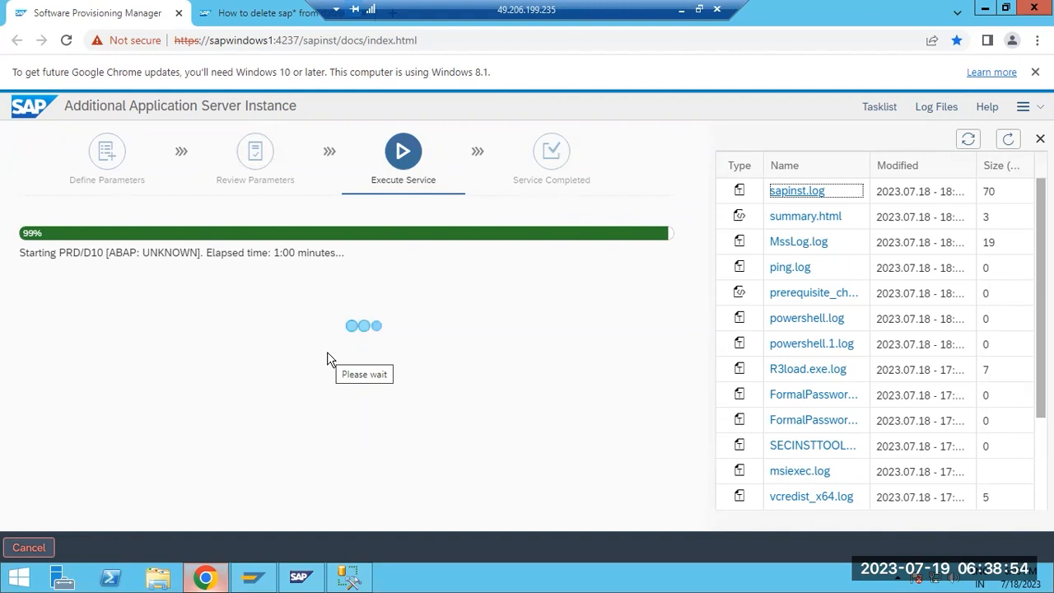
{"action": "left_click_drag", "start_coordinate": [59, 252], "coordinate": [90, 253]}
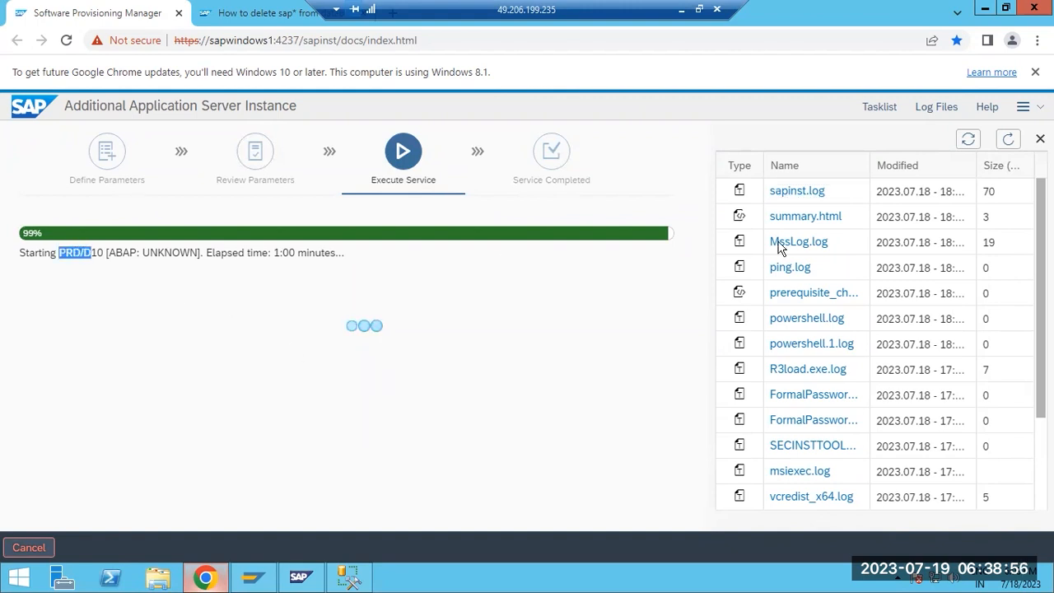
{"action": "left_click", "coordinate": [876, 111]}
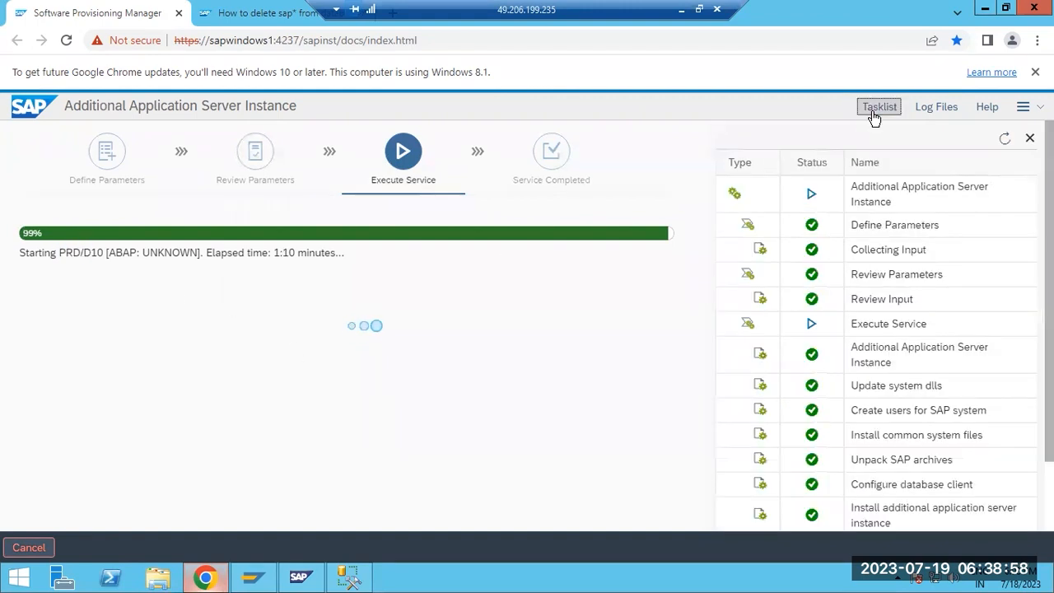
{"action": "left_click_drag", "start_coordinate": [153, 258], "coordinate": [193, 255]}
{"action": "scroll", "coordinate": [841, 469], "scroll_direction": "down", "scroll_amount": 1}
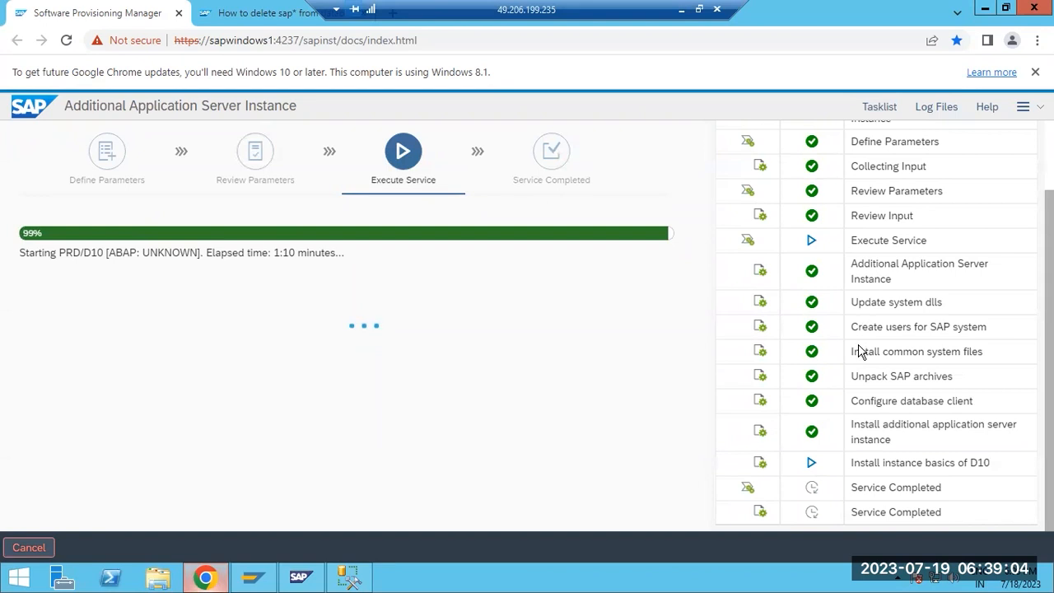
{"action": "left_click_drag", "start_coordinate": [865, 352], "coordinate": [922, 465]}
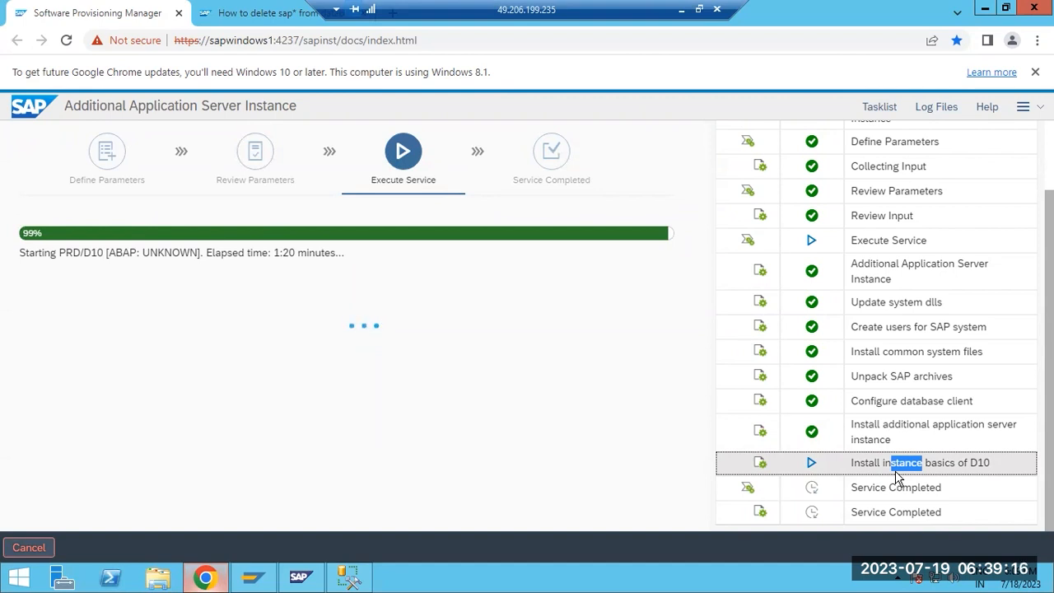
{"action": "left_click", "coordinate": [300, 577]}
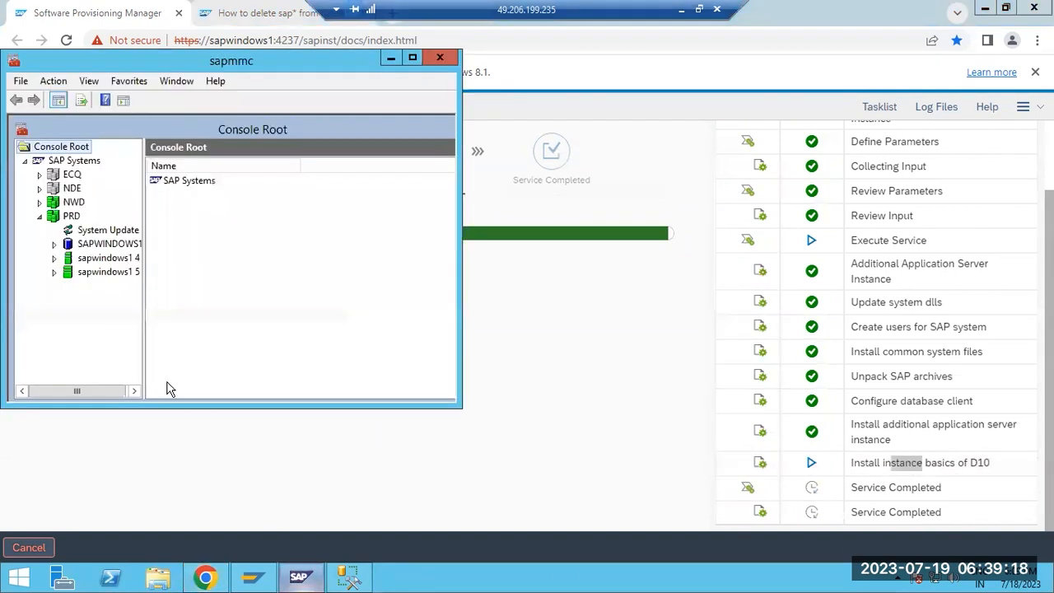
{"action": "key", "text": "alt+F4"}
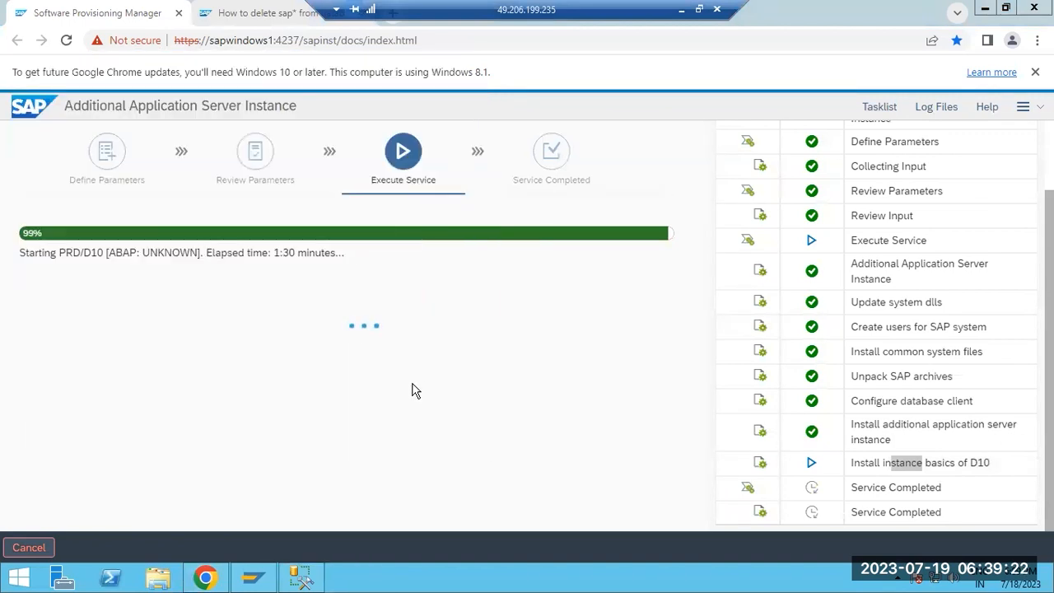
Step: Open SAP Logon, revisit the SAP* blog, then the 'How to delete sap* from database level' article
{"action": "left_click", "coordinate": [253, 580]}
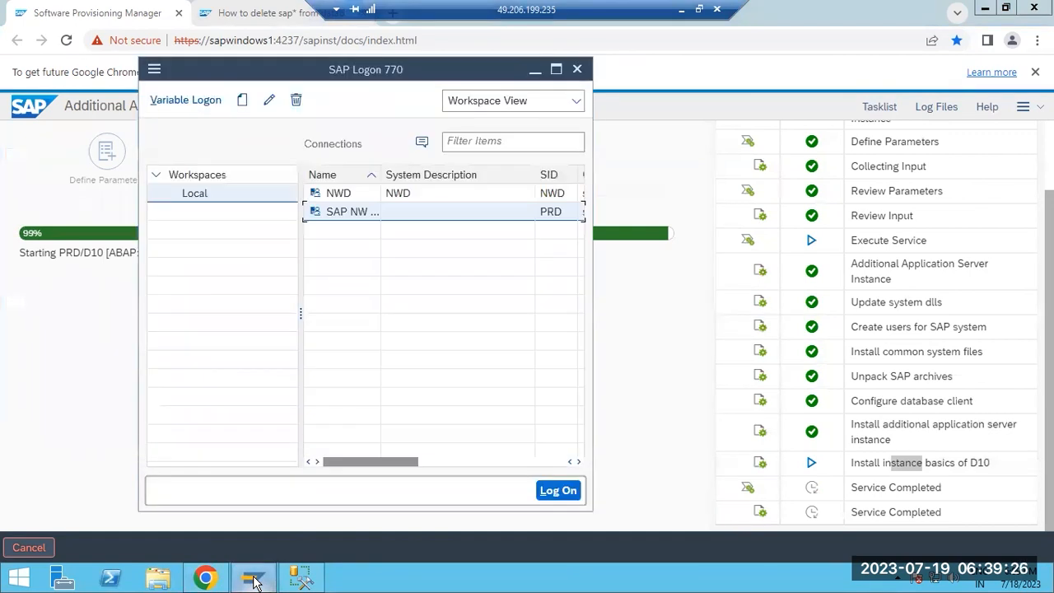
{"action": "left_click", "coordinate": [271, 13]}
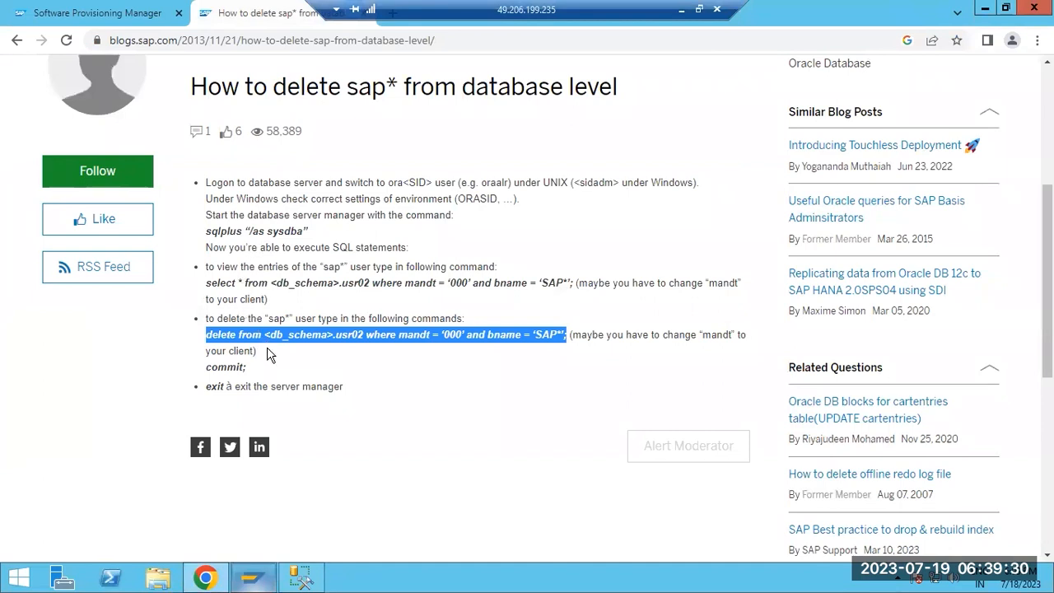
{"action": "scroll", "coordinate": [280, 362], "scroll_direction": "down", "scroll_amount": 4}
{"action": "scroll", "coordinate": [288, 372], "scroll_direction": "up", "scroll_amount": 5}
{"action": "scroll", "coordinate": [292, 375], "scroll_direction": "up", "scroll_amount": 3}
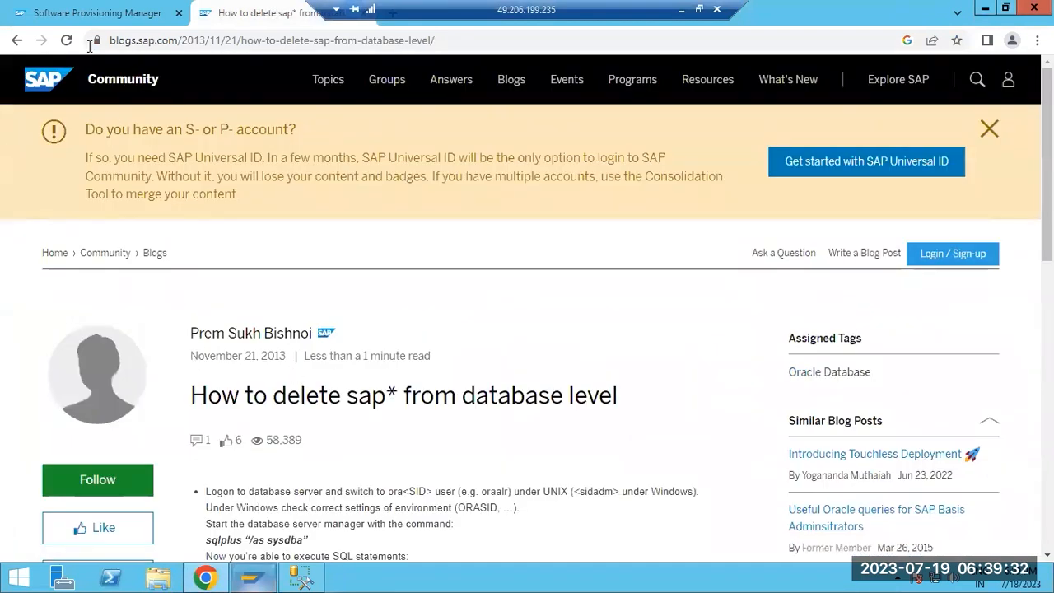
{"action": "left_click", "coordinate": [16, 42]}
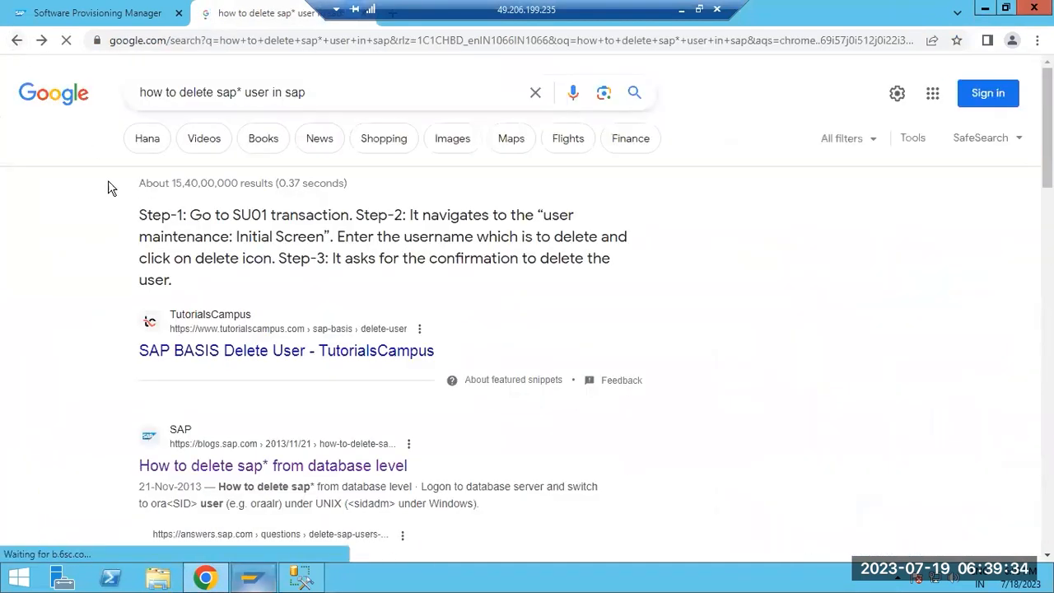
{"action": "left_click", "coordinate": [317, 476]}
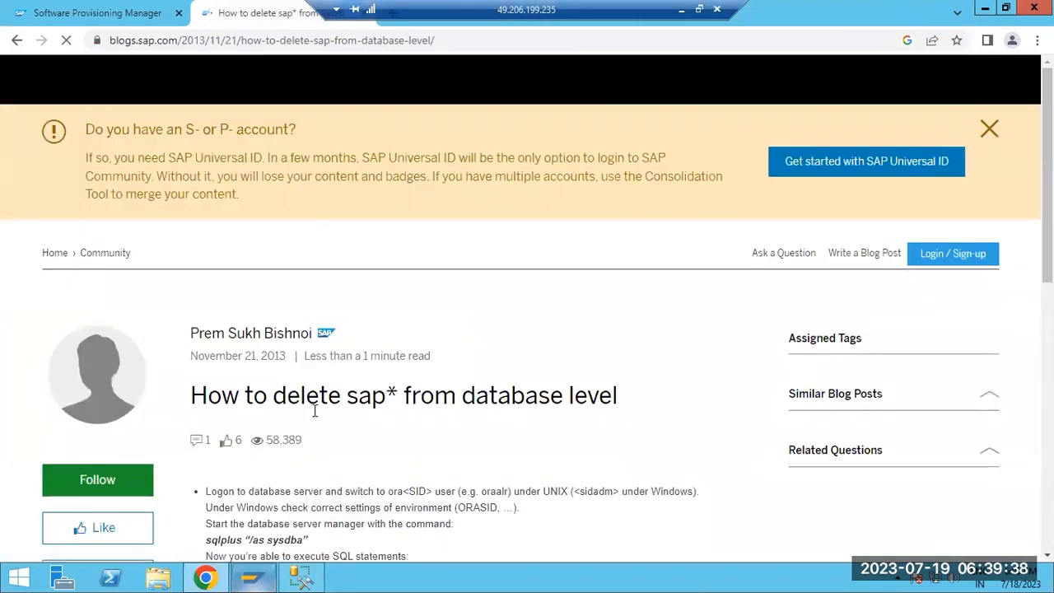
{"action": "scroll", "coordinate": [315, 409], "scroll_direction": "down", "scroll_amount": 5}
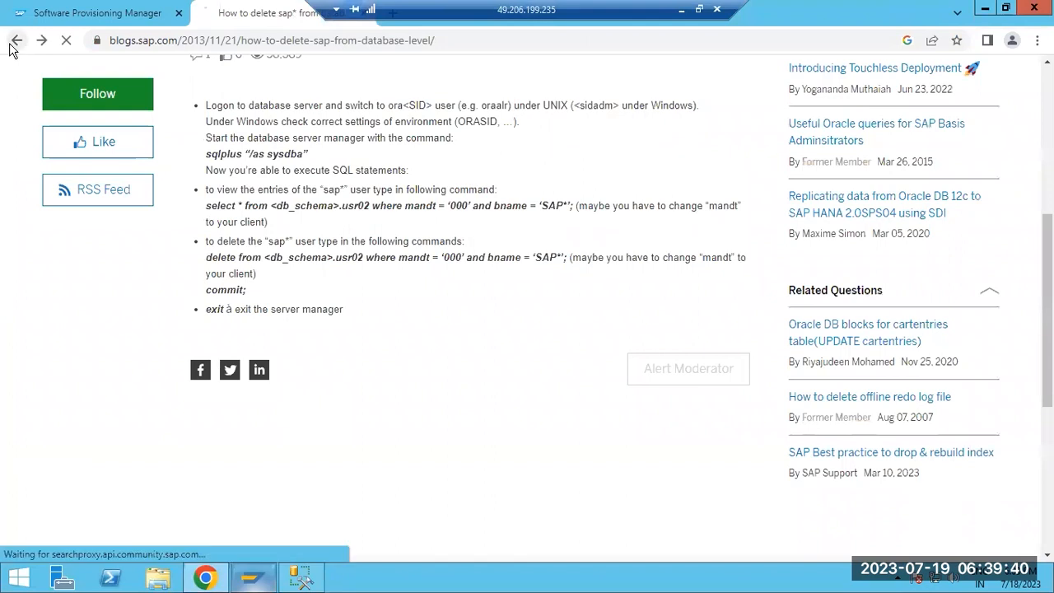
Step: Return to the 'Unlock & Reset SAP* Password' wiki page and select the login/no_automatic_user_sapstar=0 line
{"action": "left_click", "coordinate": [12, 44]}
{"action": "left_click", "coordinate": [13, 48]}
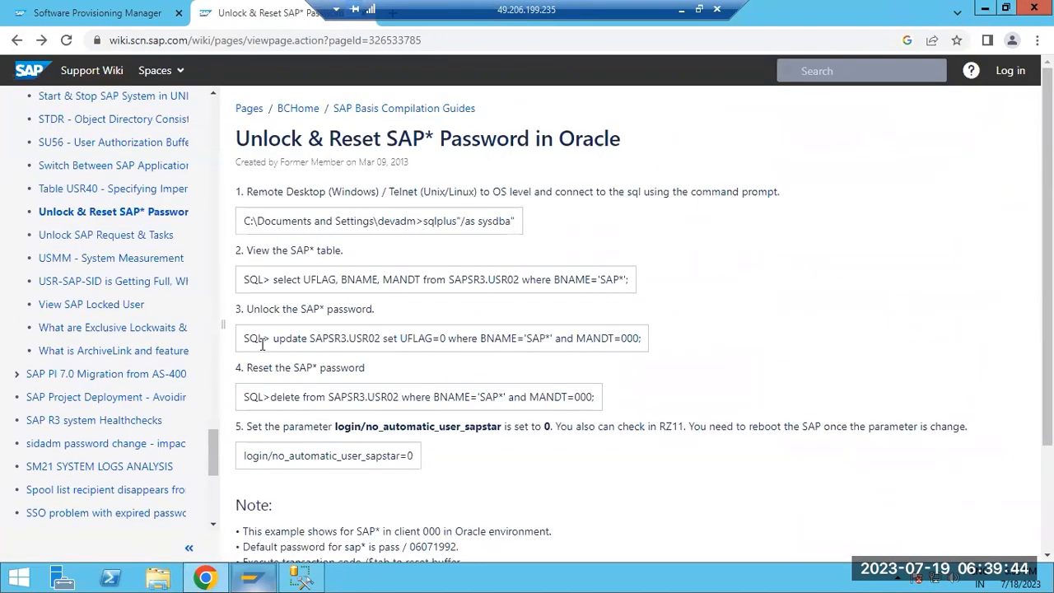
{"action": "left_click_drag", "start_coordinate": [244, 455], "coordinate": [390, 456]}
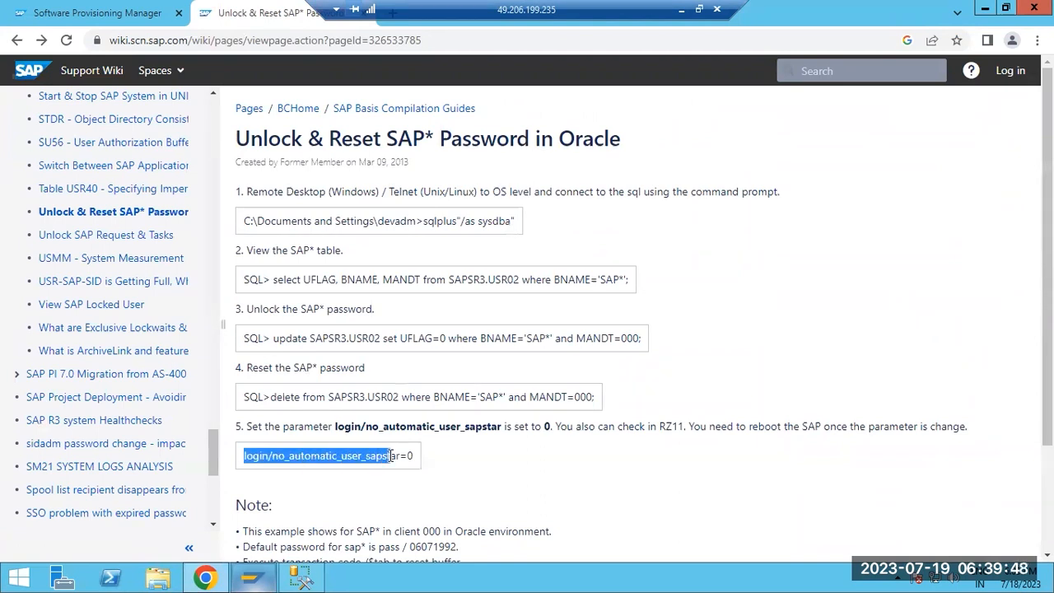
{"action": "left_click_drag", "start_coordinate": [394, 455], "coordinate": [415, 466]}
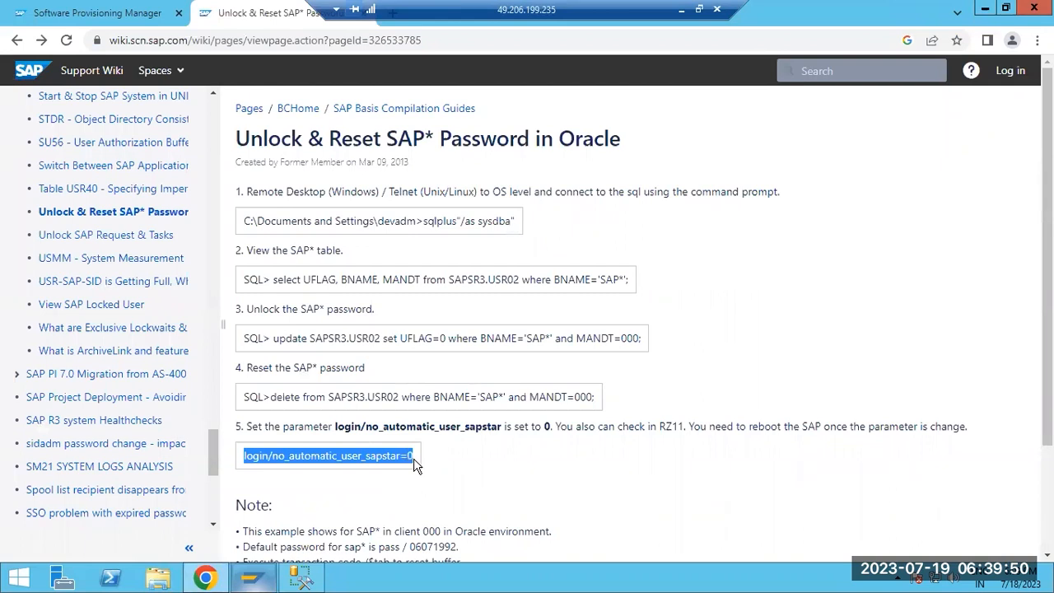
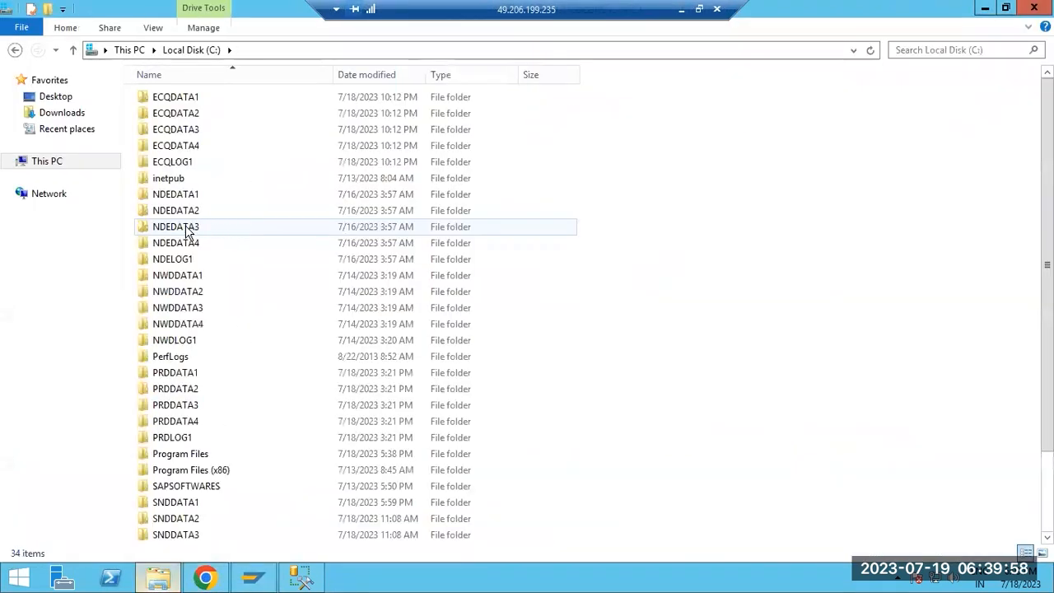
Step: Browse C:\usr\sap\PRD\SYS\profile and open the PRD_D04_sapwindows1 profile file with Notepad
{"action": "scroll", "coordinate": [170, 494], "scroll_direction": "down", "scroll_amount": 2}
{"action": "double_click", "coordinate": [170, 518]}
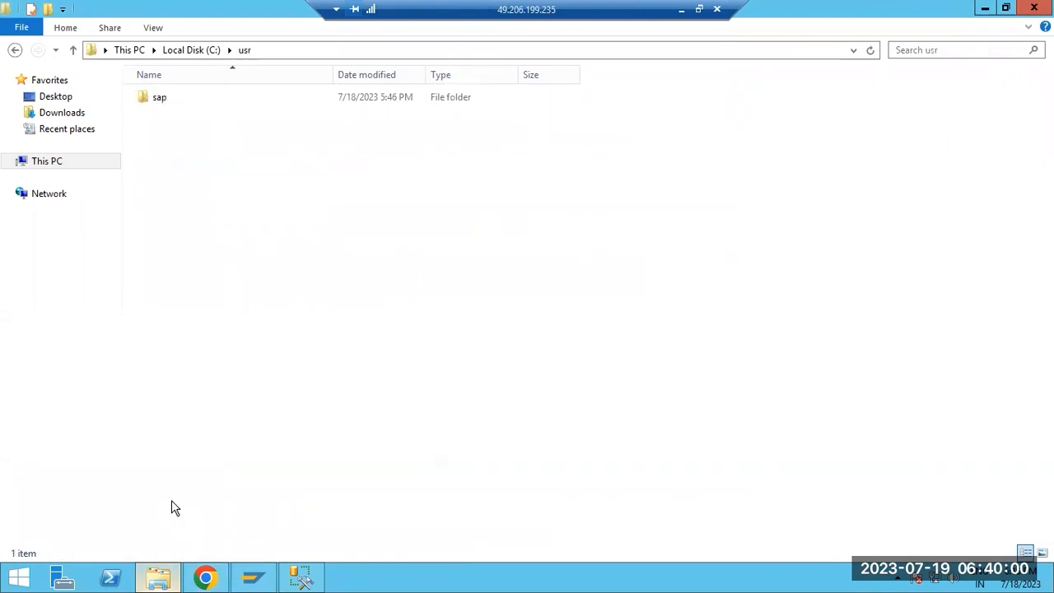
{"action": "double_click", "coordinate": [156, 100]}
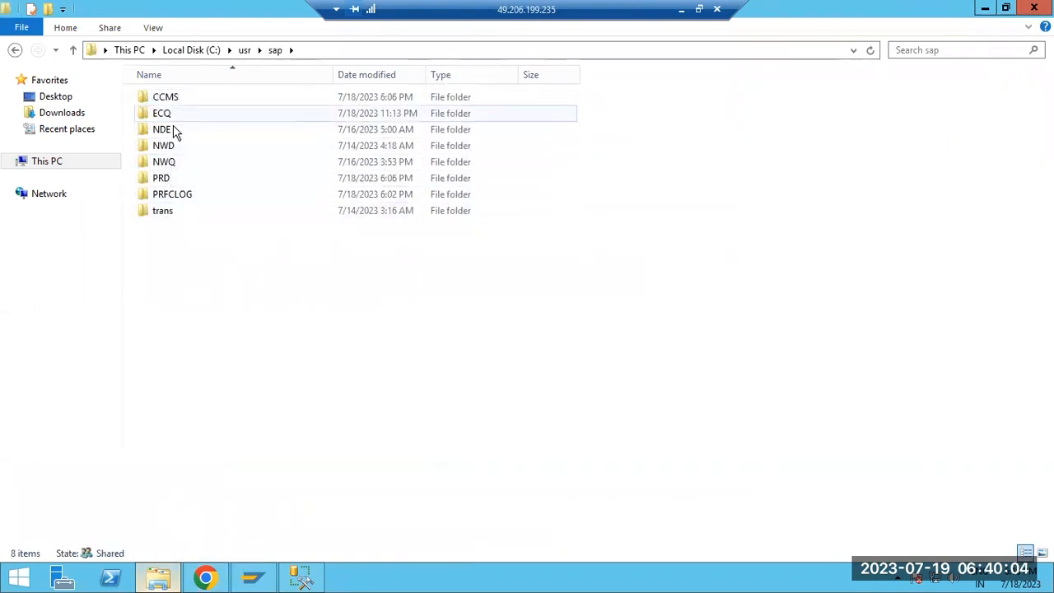
{"action": "left_click", "coordinate": [165, 180]}
{"action": "double_click", "coordinate": [162, 148]}
{"action": "double_click", "coordinate": [162, 148]}
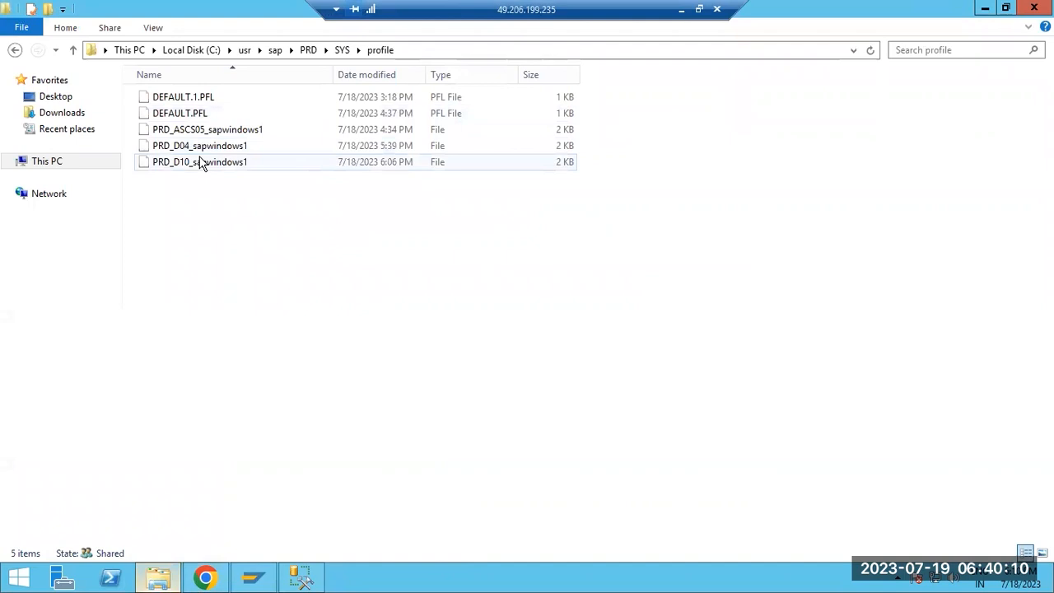
{"action": "double_click", "coordinate": [197, 148]}
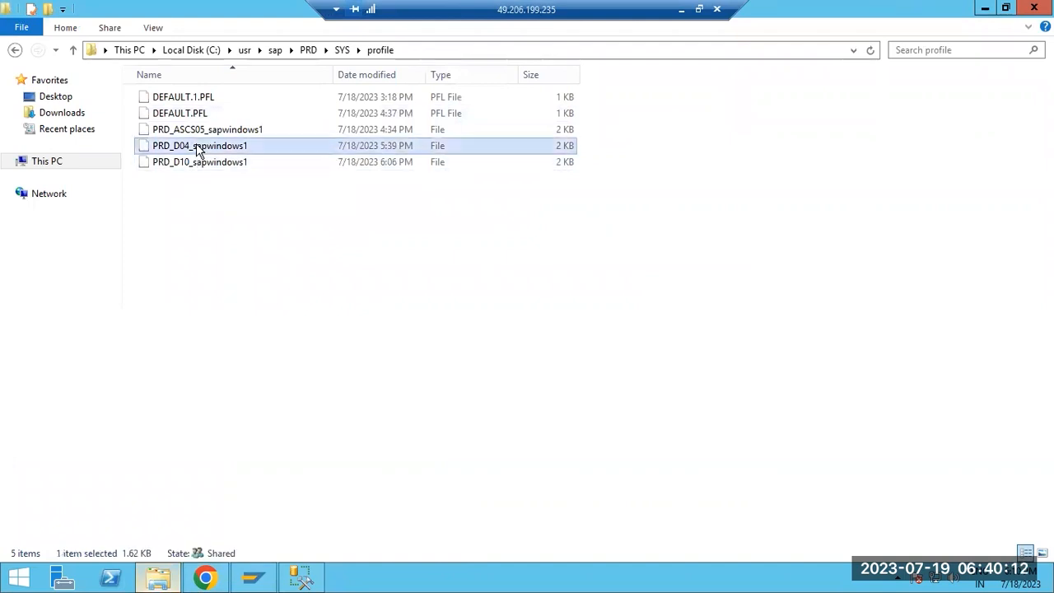
{"action": "left_click", "coordinate": [466, 411]}
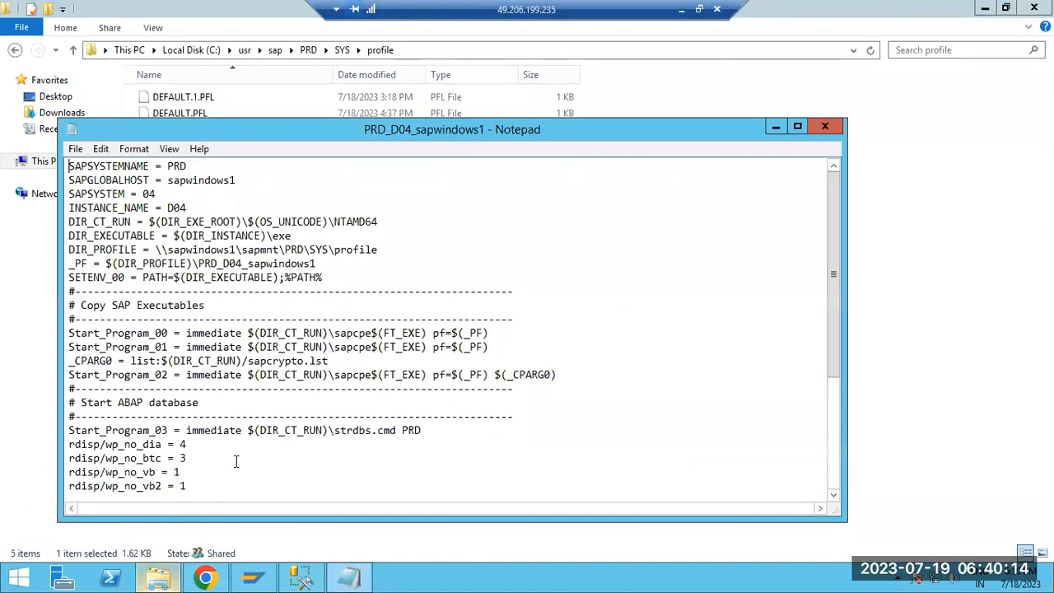
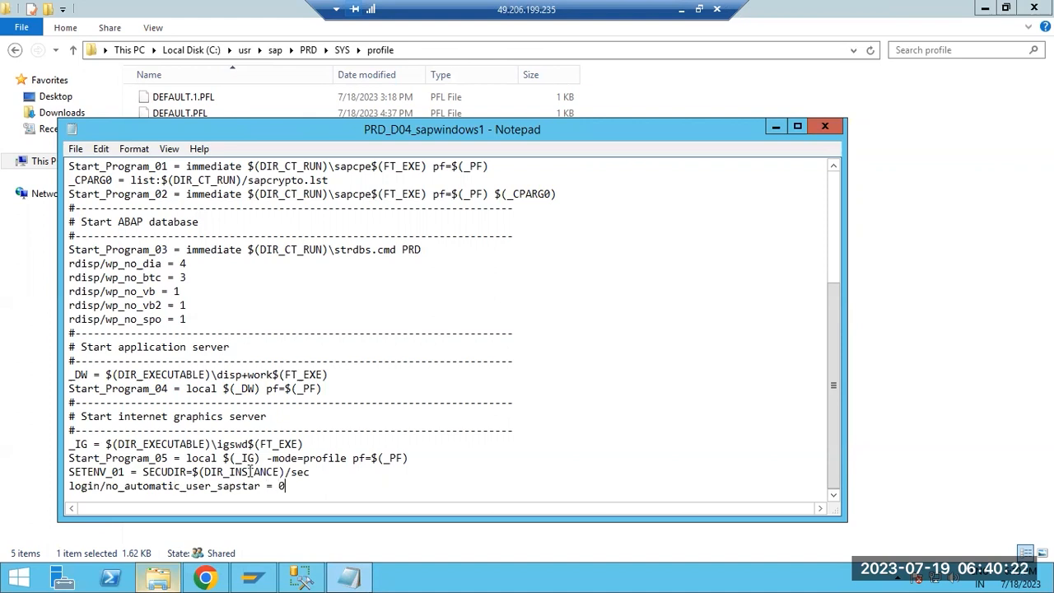
Step: Save the PRD_D04_sapwindows1 profile, then change login/no_automatic_user_sapstar from 0 to 1
{"action": "key", "text": "ctrl+s"}
{"action": "left_click_drag", "start_coordinate": [69, 486], "coordinate": [170, 488]}
{"action": "left_click", "coordinate": [299, 487]}
{"action": "key", "text": "BackSpace"}
{"action": "type", "text": "1"}
Step: Close the D04 profile and open PRD_D10_sapwindows1 in Notepad, scrolling to its last parameters
{"action": "left_click", "coordinate": [822, 127]}
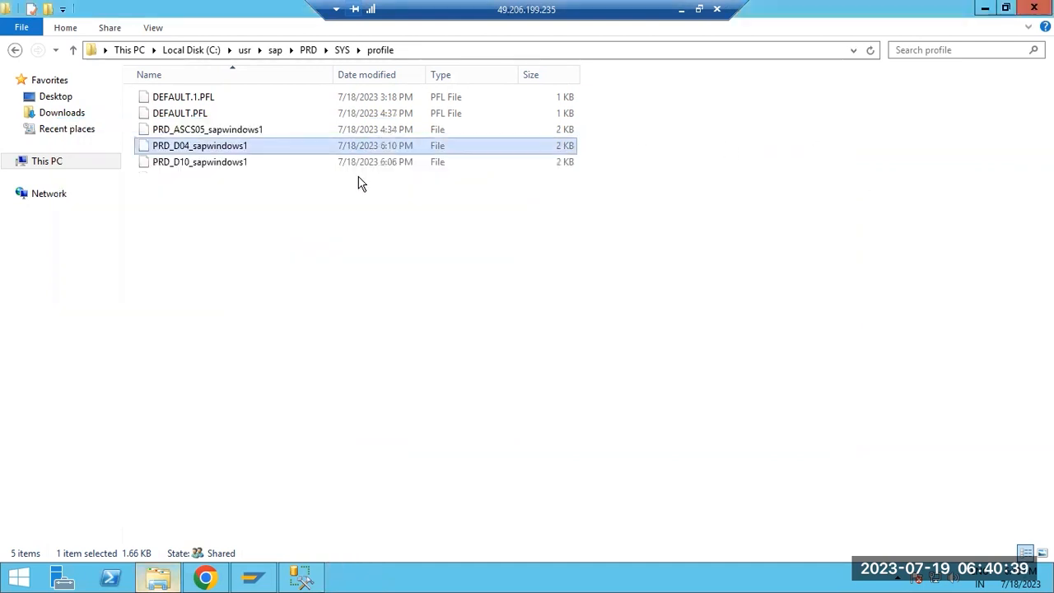
{"action": "double_click", "coordinate": [180, 164]}
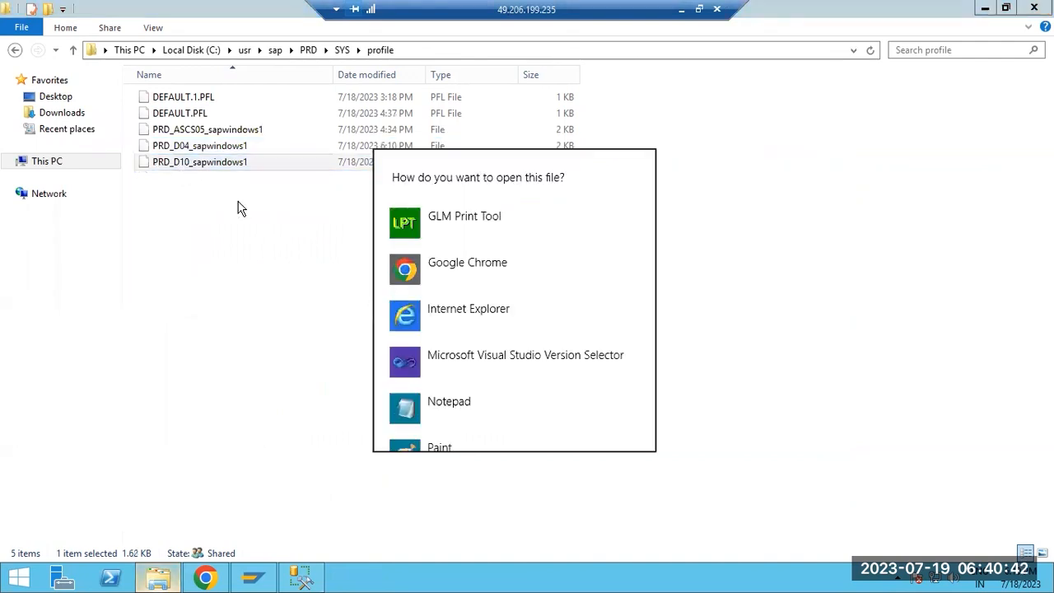
{"action": "left_click", "coordinate": [445, 407]}
{"action": "scroll", "coordinate": [178, 475], "scroll_direction": "down", "scroll_amount": 4}
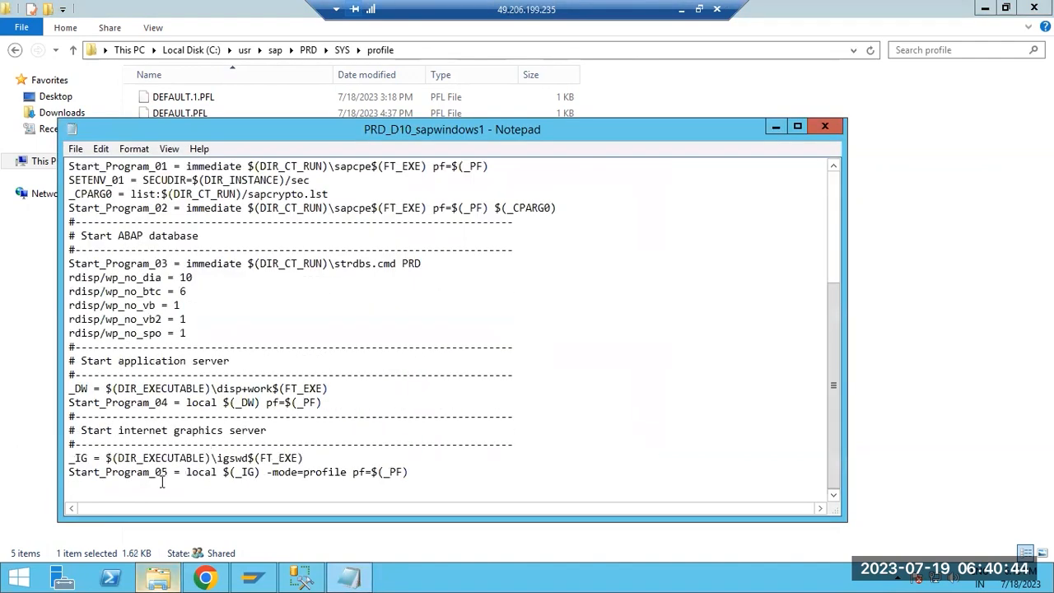
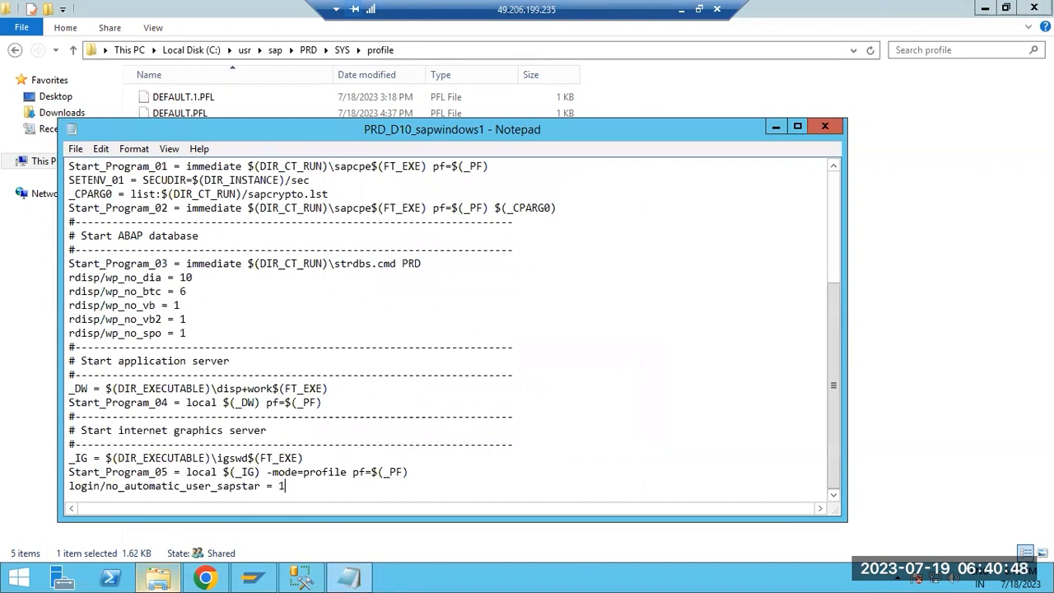
Step: Save PRD_D10_sapwindows1 with login/no_automatic_user_sapstar = 1 and close Notepad
{"action": "key", "text": "ctrl+s"}
{"action": "left_click", "coordinate": [824, 126]}
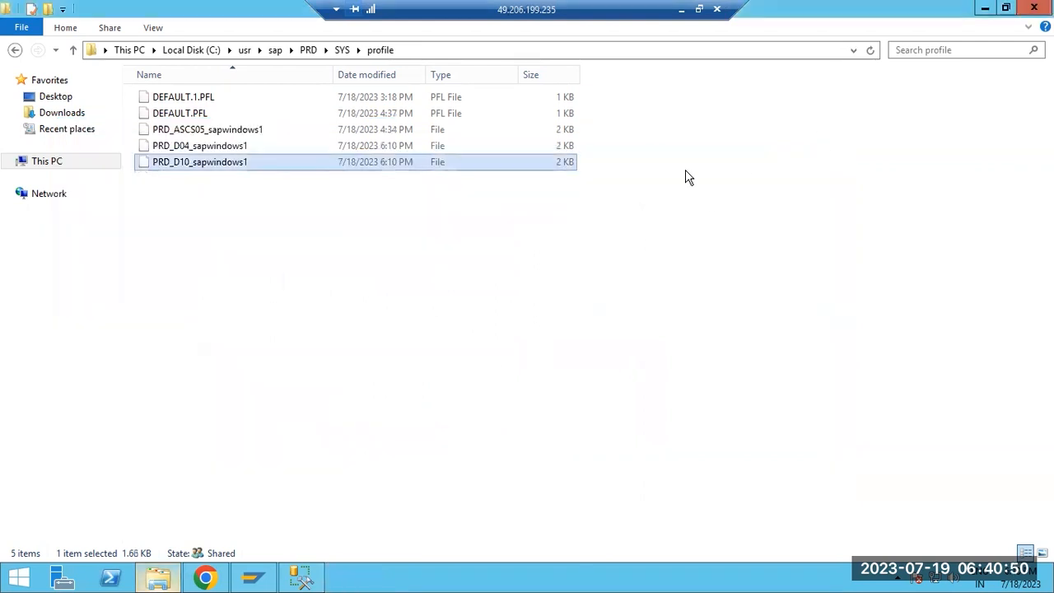
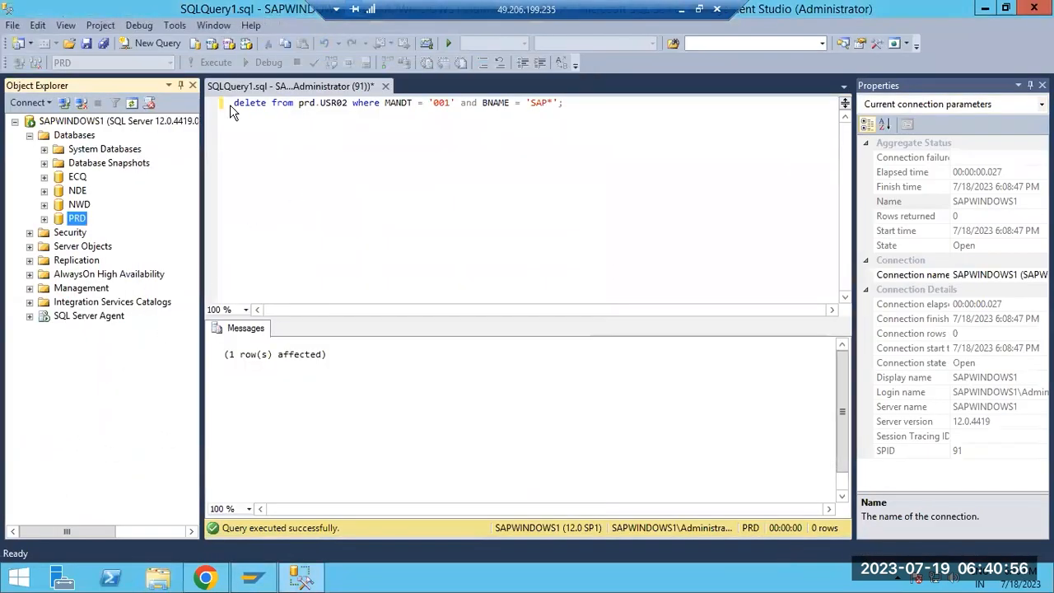
Step: Remove the SAP* USR02 delete statement from the PRD query editor, then turn to the NWD database
{"action": "left_click", "coordinate": [238, 105]}
{"action": "left_click_drag", "start_coordinate": [238, 105], "coordinate": [635, 110]}
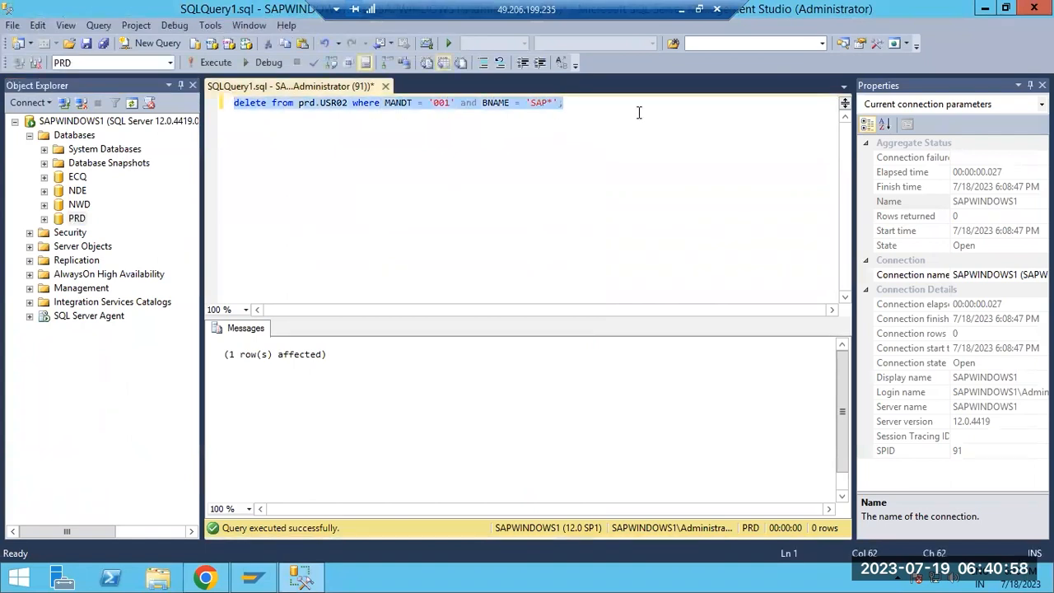
{"action": "key", "text": "Delete"}
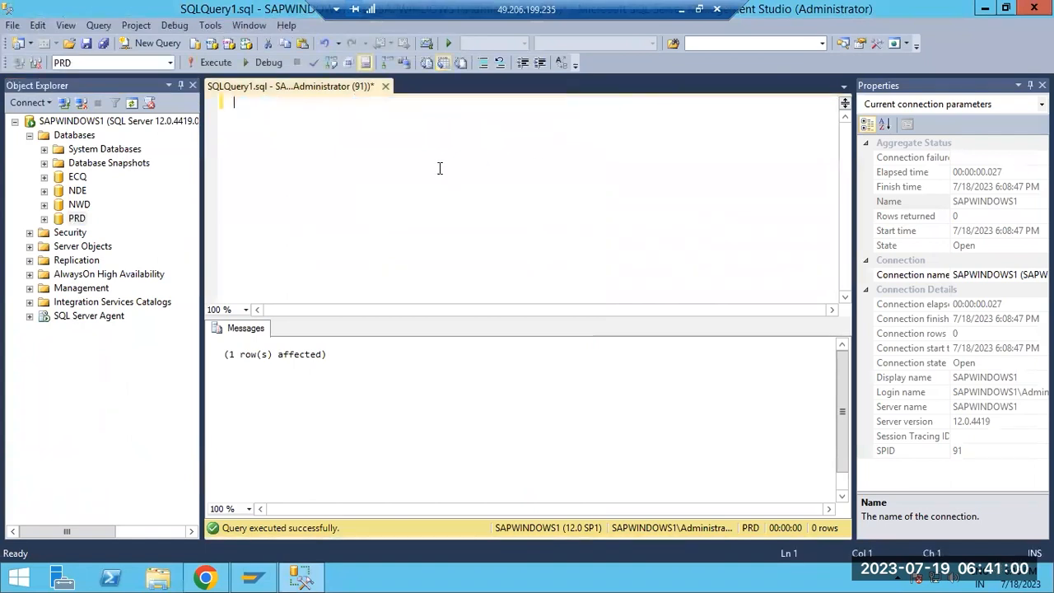
{"action": "right_click", "coordinate": [61, 203]}
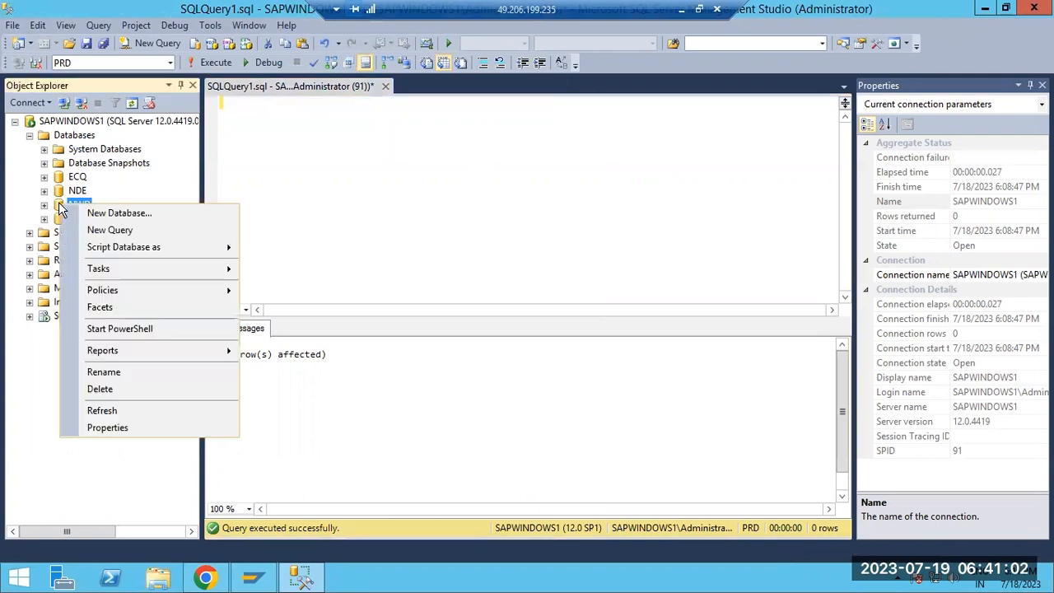
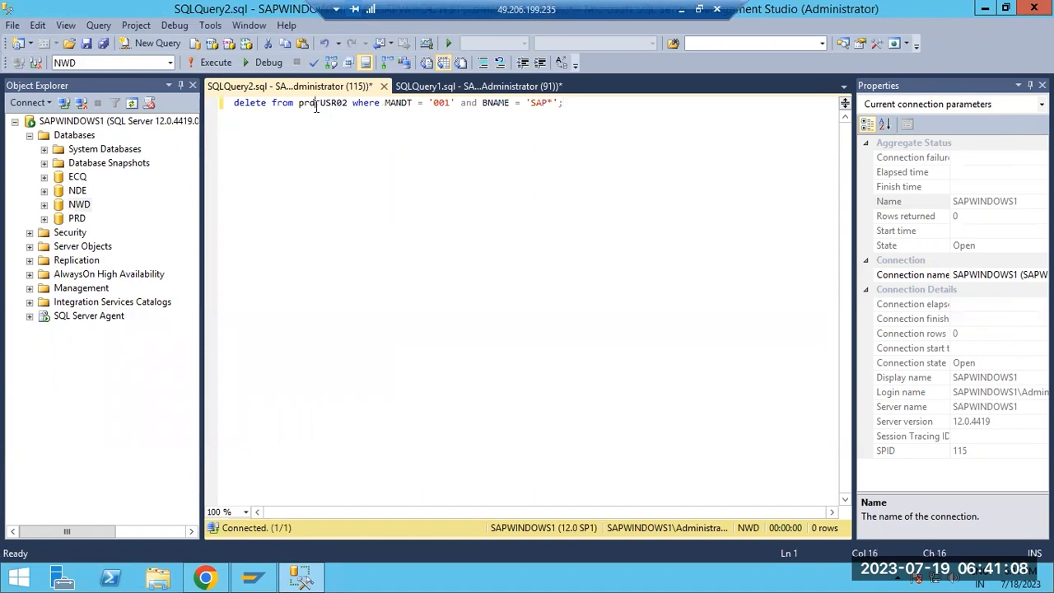
Step: Retarget the SAP* delete query to nwd.USR02 and run it for client 001
{"action": "key", "text": "BackSpace"}
{"action": "key", "text": "BackSpace"}
{"action": "key", "text": "BackSpace"}
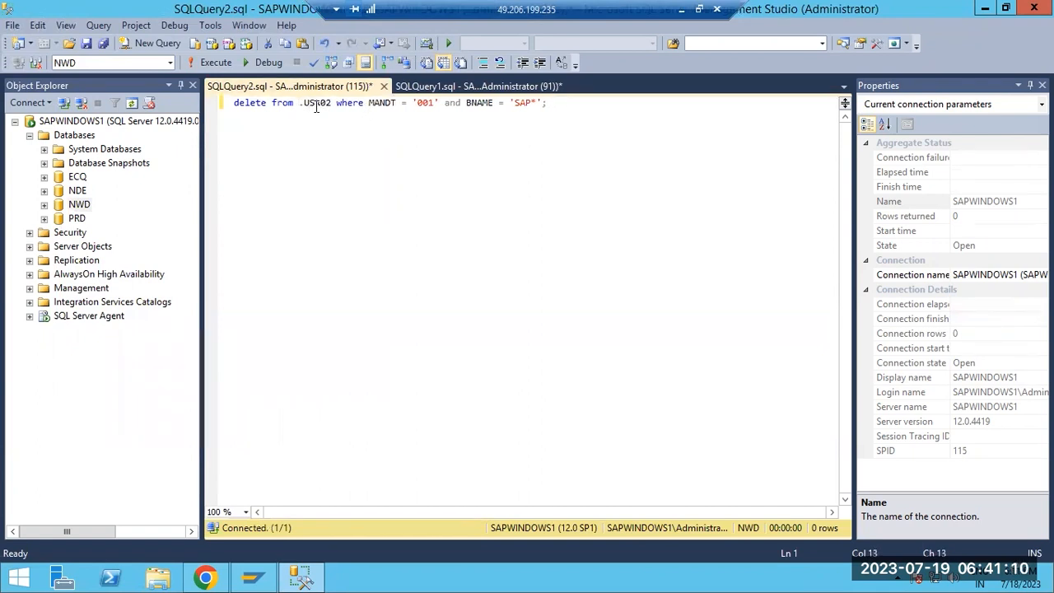
{"action": "type", "text": "nwd"}
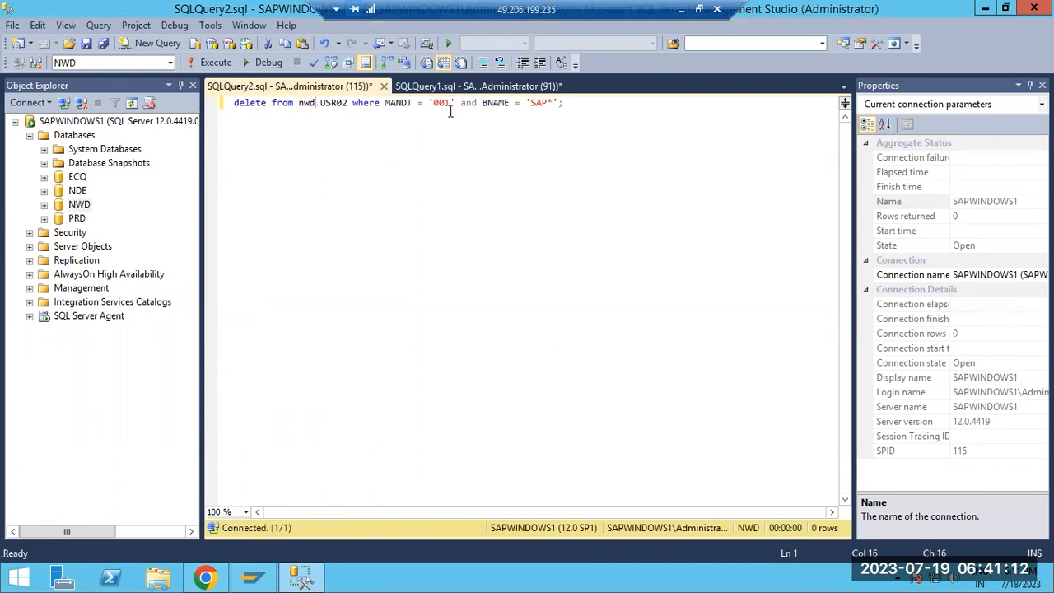
{"action": "left_click", "coordinate": [212, 63]}
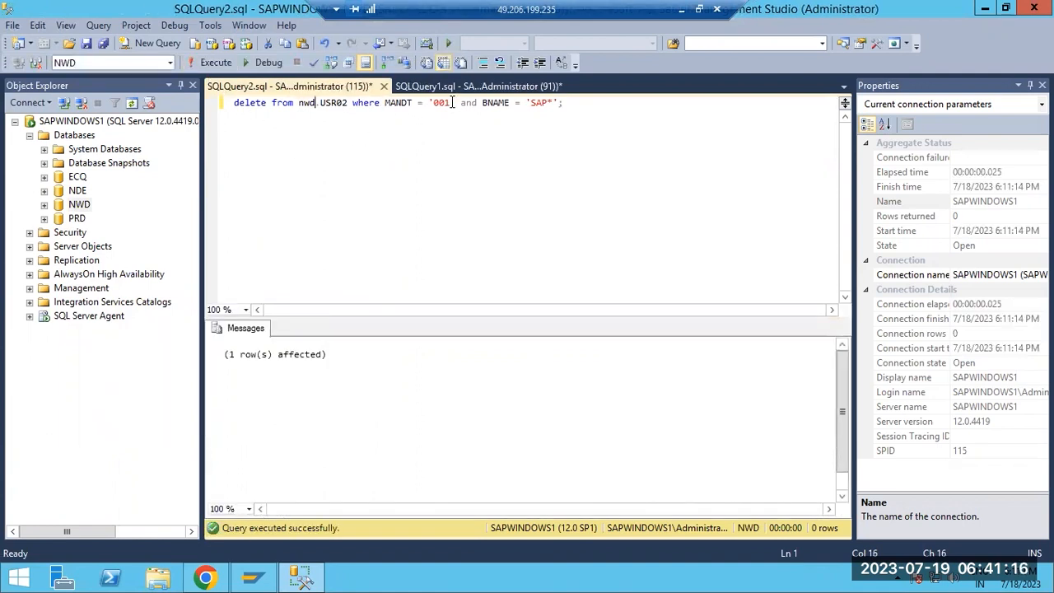
Step: Change the client to MANDT '000' and rerun the SAP* delete on nwd.USR02
{"action": "key", "text": "BackSpace"}
{"action": "type", "text": "0"}
{"action": "key", "text": "F5"}
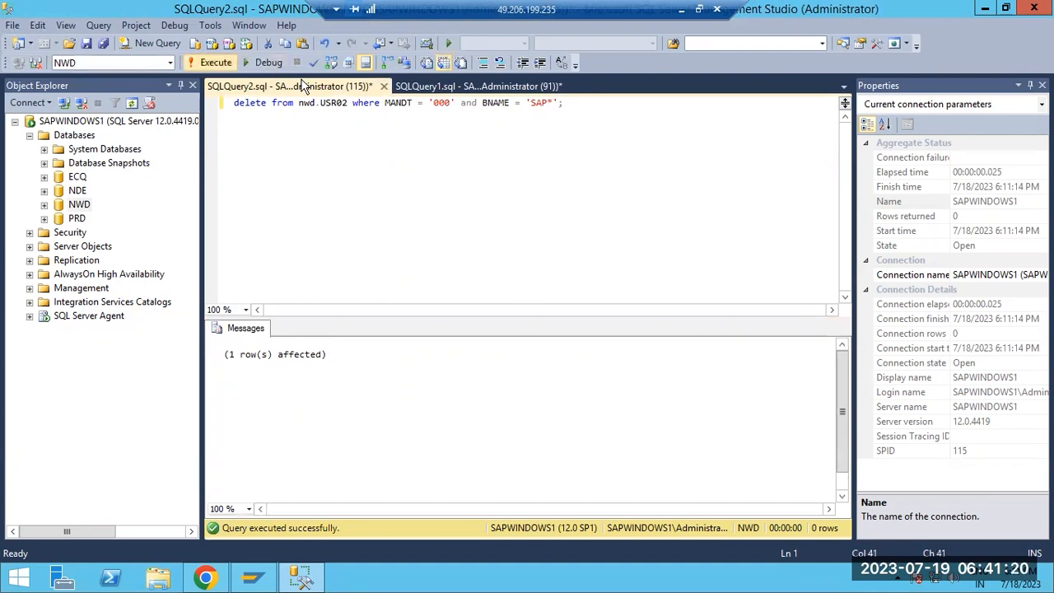
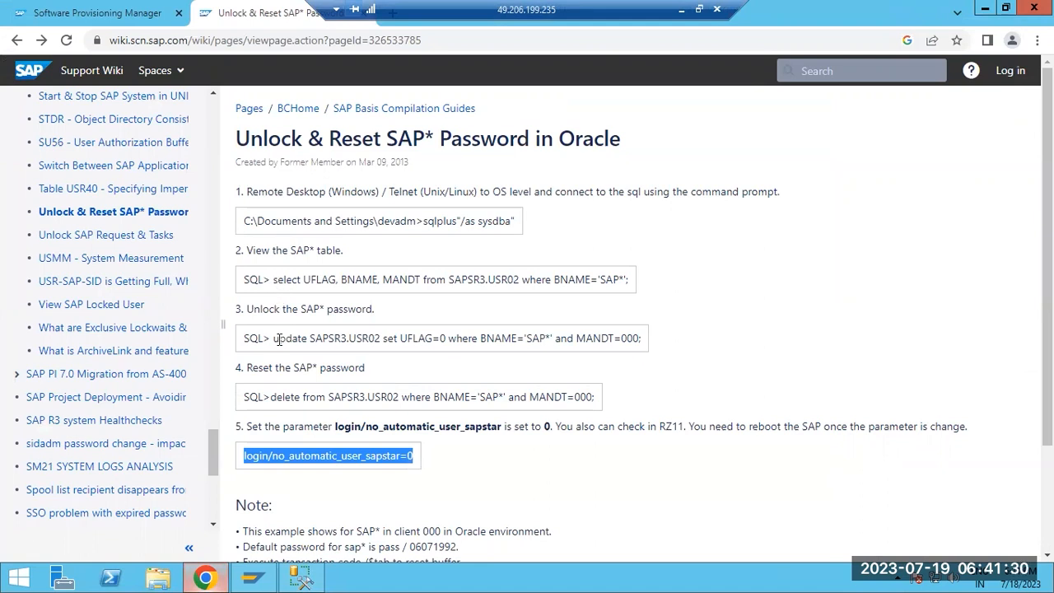
Step: Select the step 3 'update SAPSR3.USR02 set UFLAG=0…' statement on the SAP wiki page
{"action": "left_click_drag", "start_coordinate": [273, 339], "coordinate": [646, 344]}
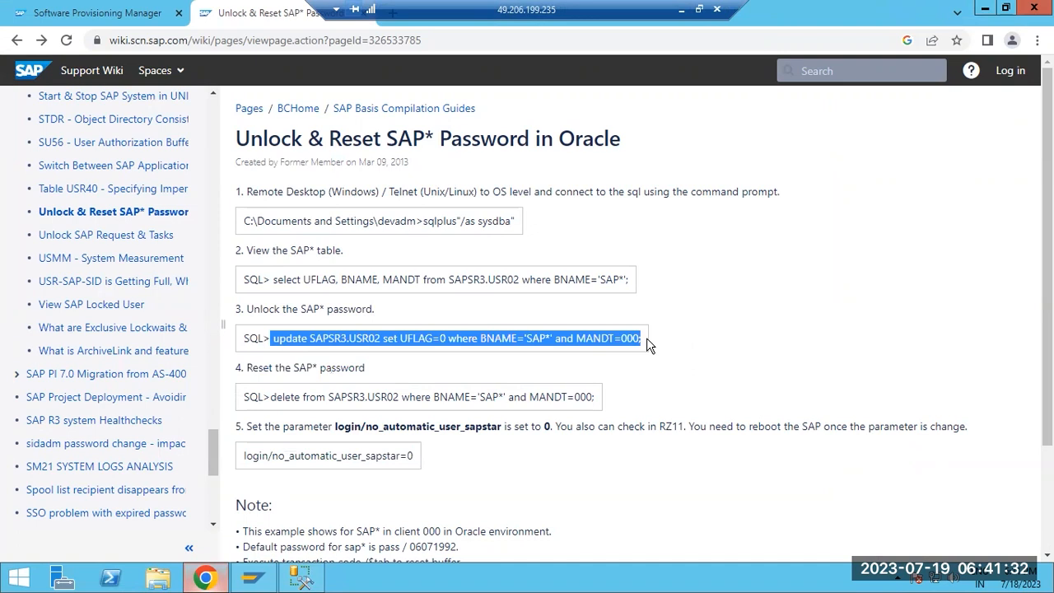
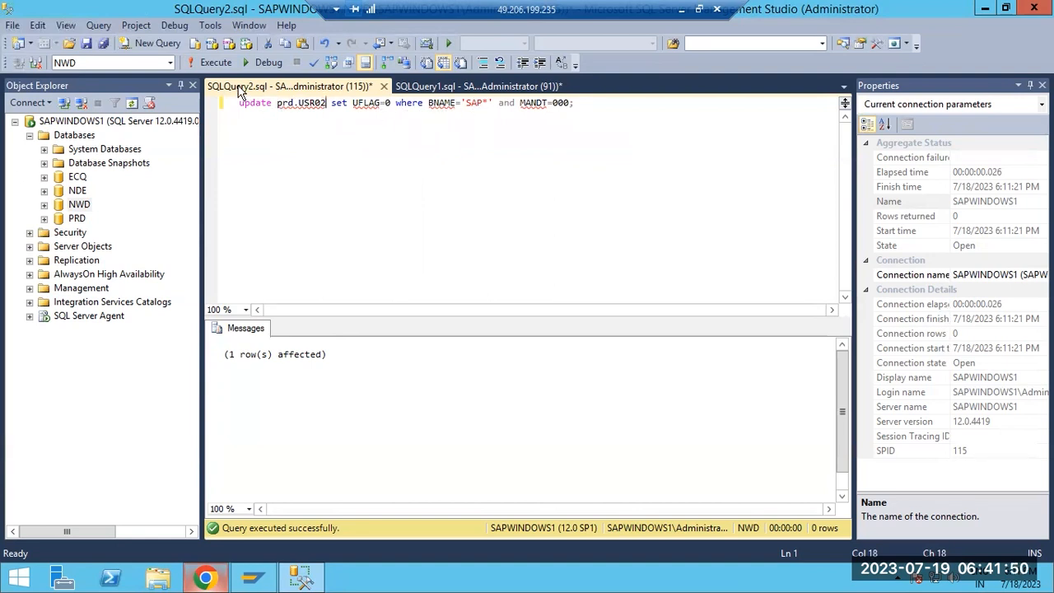
Step: Run the unlock update on prd.USR02, which fails as invalid, and change it to nwd.USR02
{"action": "left_click", "coordinate": [215, 68]}
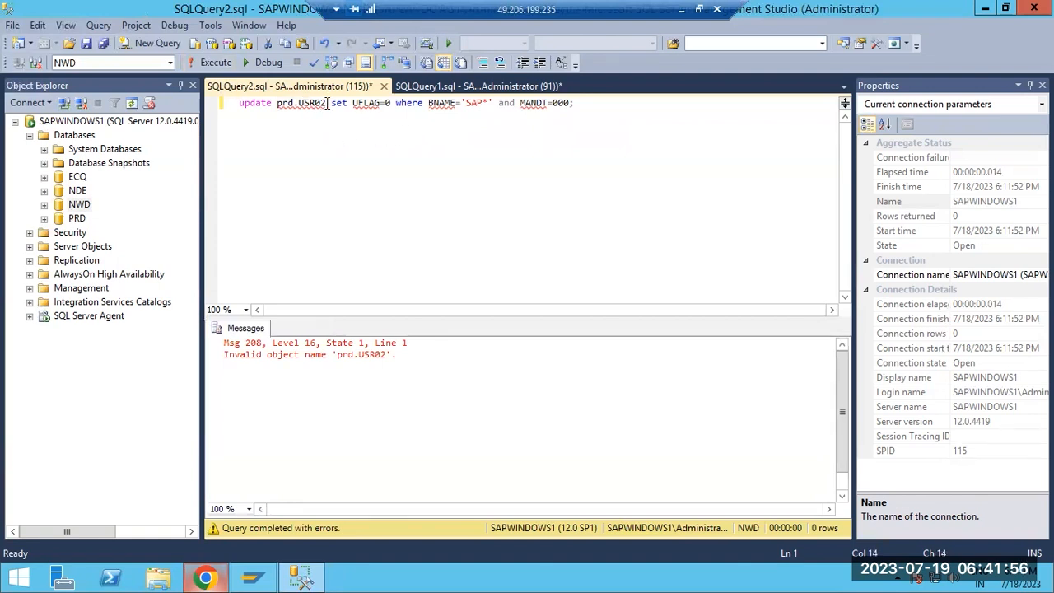
{"action": "key", "text": "BackSpace"}
{"action": "key", "text": "BackSpace"}
{"action": "key", "text": "BackSpace"}
{"action": "key", "text": "BackSpace"}
{"action": "key", "text": "BackSpace"}
{"action": "key", "text": "BackSpace"}
{"action": "key", "text": "BackSpace"}
{"action": "key", "text": "BackSpace"}
{"action": "key", "text": "BackSpace"}
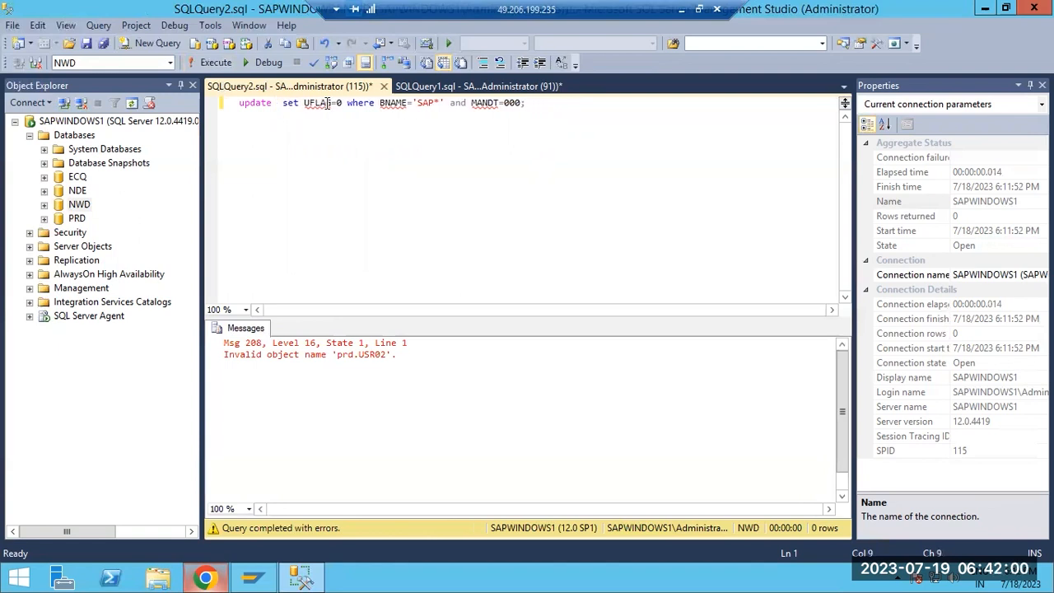
{"action": "type", "text": "nwd.U"}
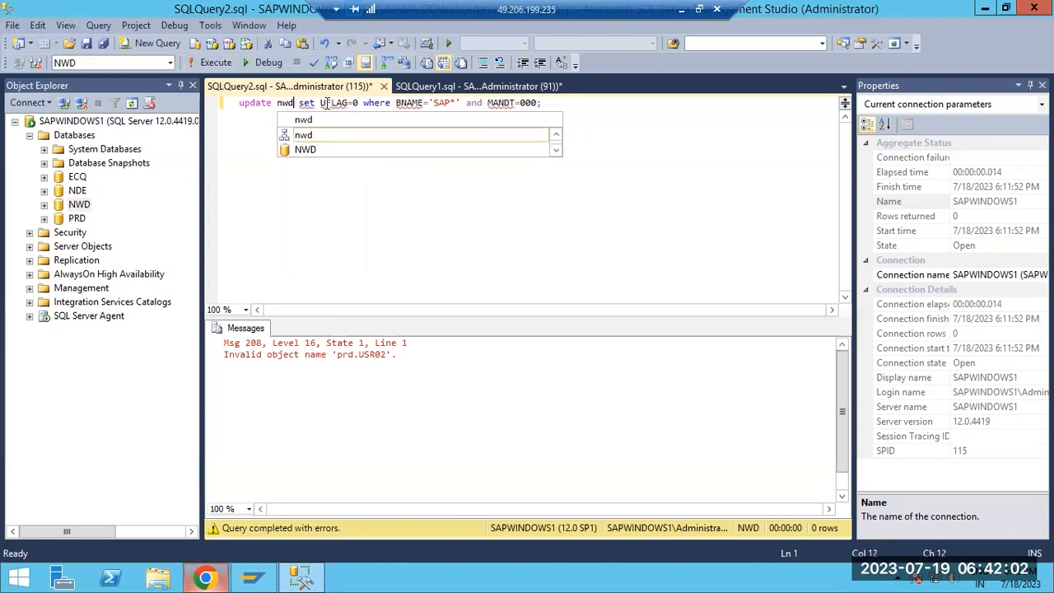
{"action": "type", "text": "SR02"}
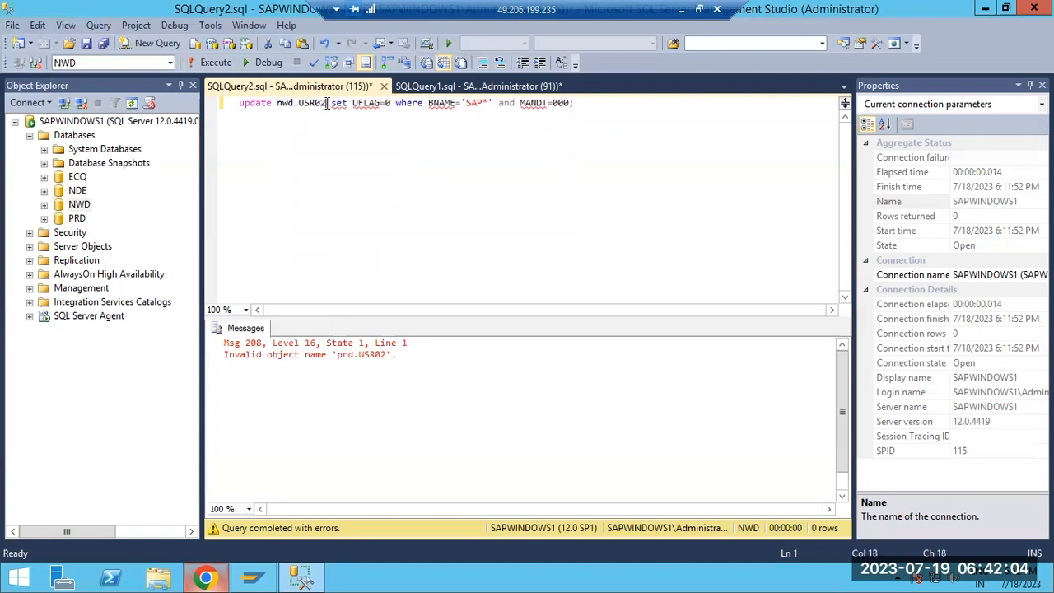
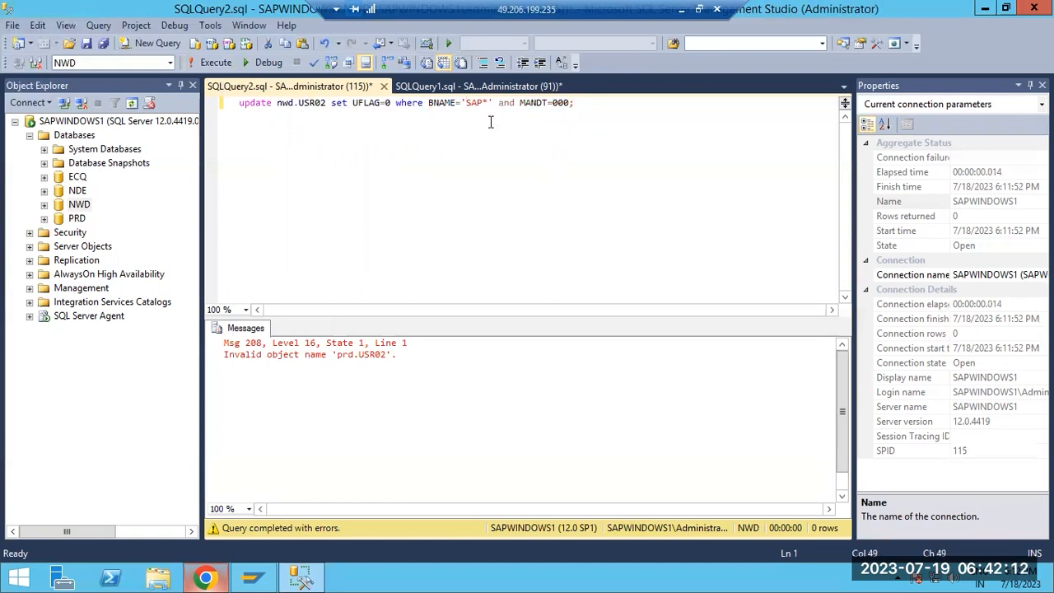
Step: Run UPDATE nwd.USR02 SET UFLAG=0 for SAP* in client 000, which reports 0 rows affected
{"action": "key", "text": "F5"}
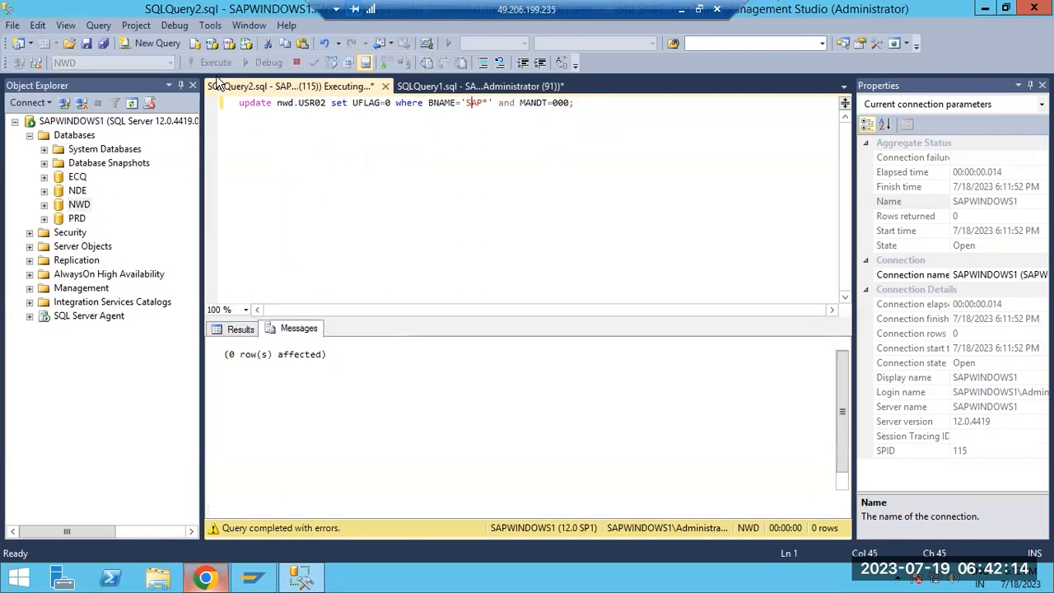
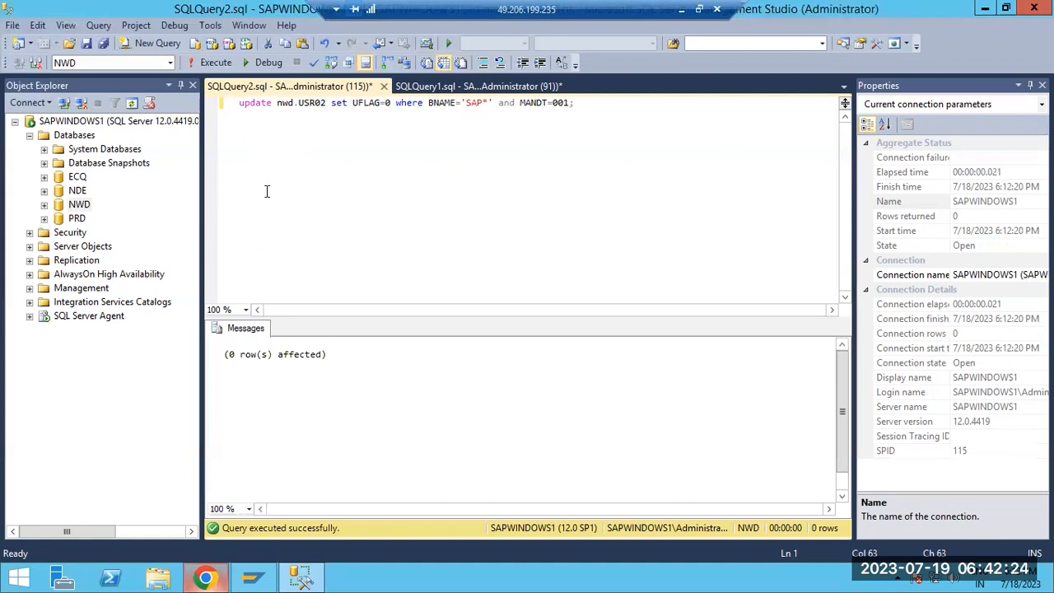
{"action": "left_click", "coordinate": [205, 577]}
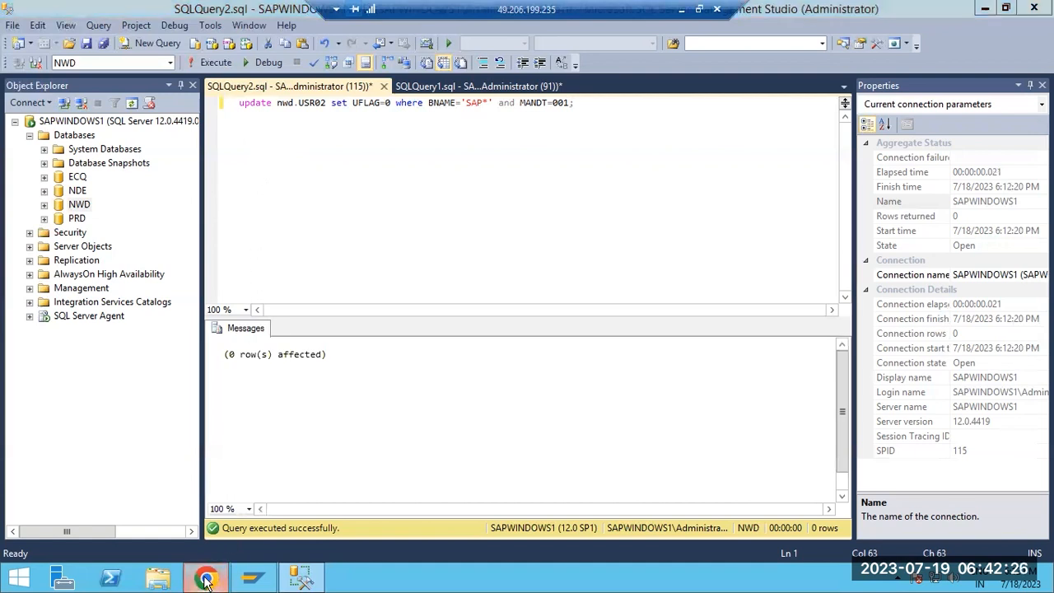
{"action": "left_click", "coordinate": [96, 14]}
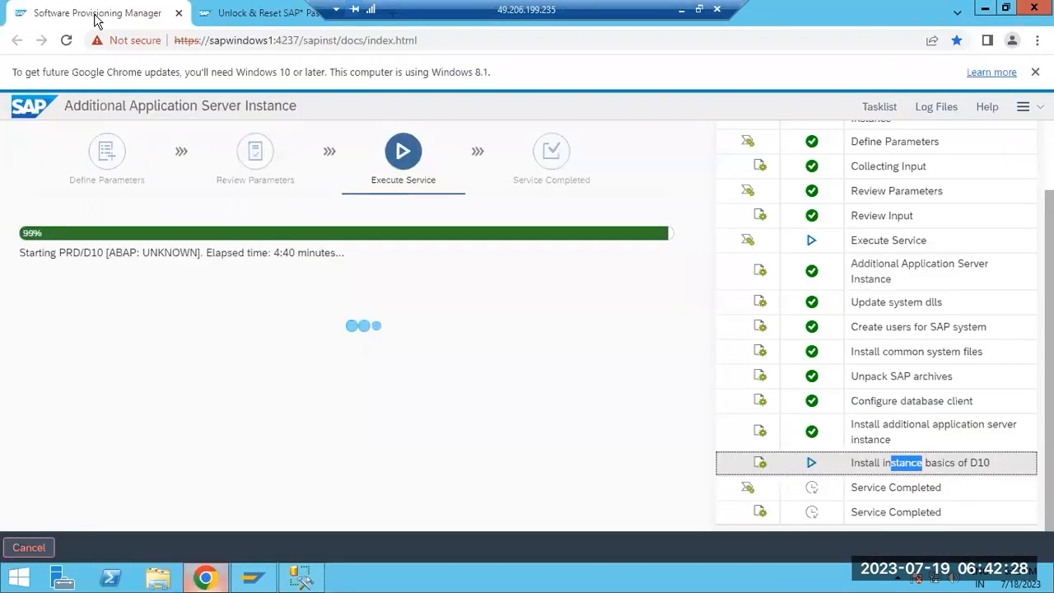
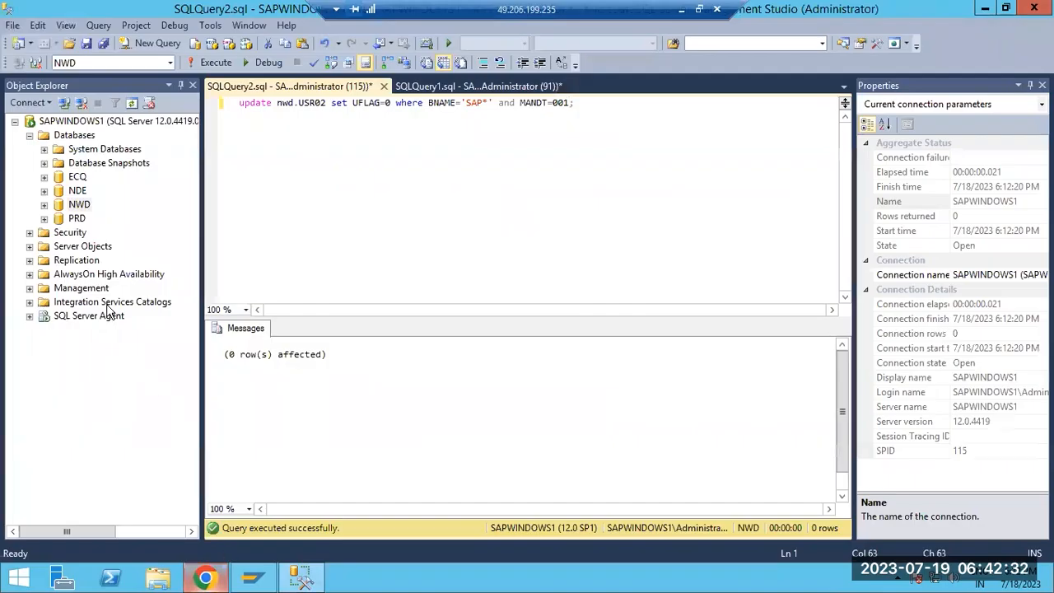
Step: Navigate to the C:\usr\sap\PRD\SYS\profile folder
{"action": "left_click", "coordinate": [152, 580]}
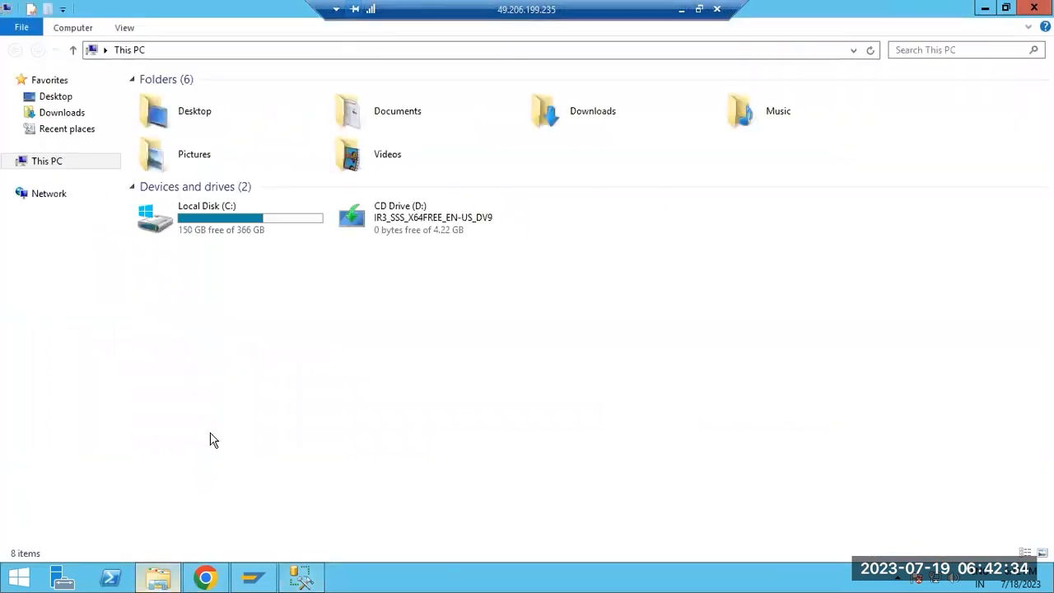
{"action": "double_click", "coordinate": [236, 227]}
{"action": "scroll", "coordinate": [185, 370], "scroll_direction": "down", "scroll_amount": 3}
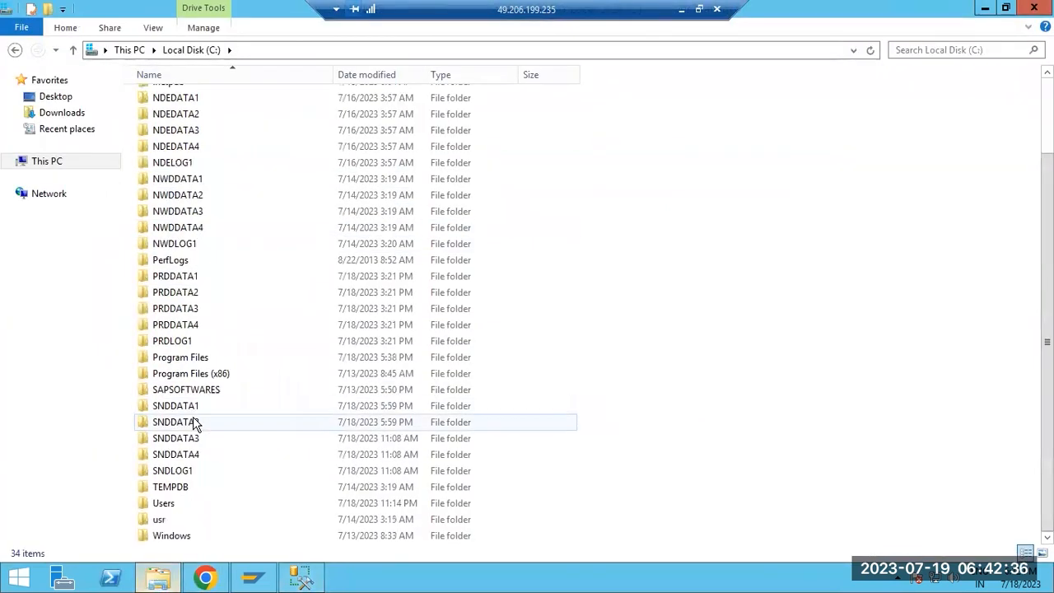
{"action": "double_click", "coordinate": [163, 518]}
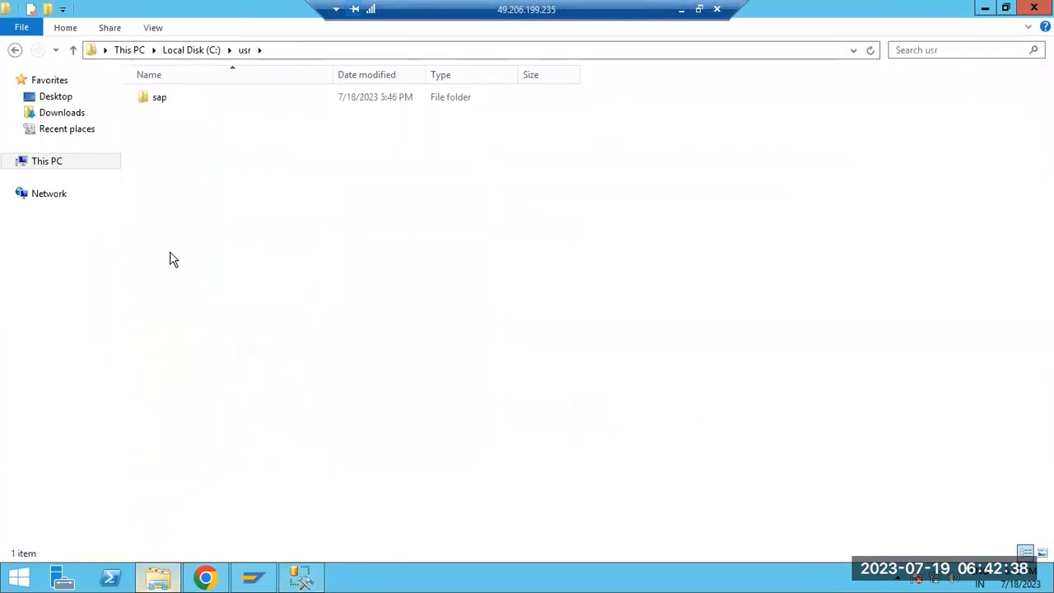
{"action": "double_click", "coordinate": [163, 102]}
{"action": "double_click", "coordinate": [166, 182]}
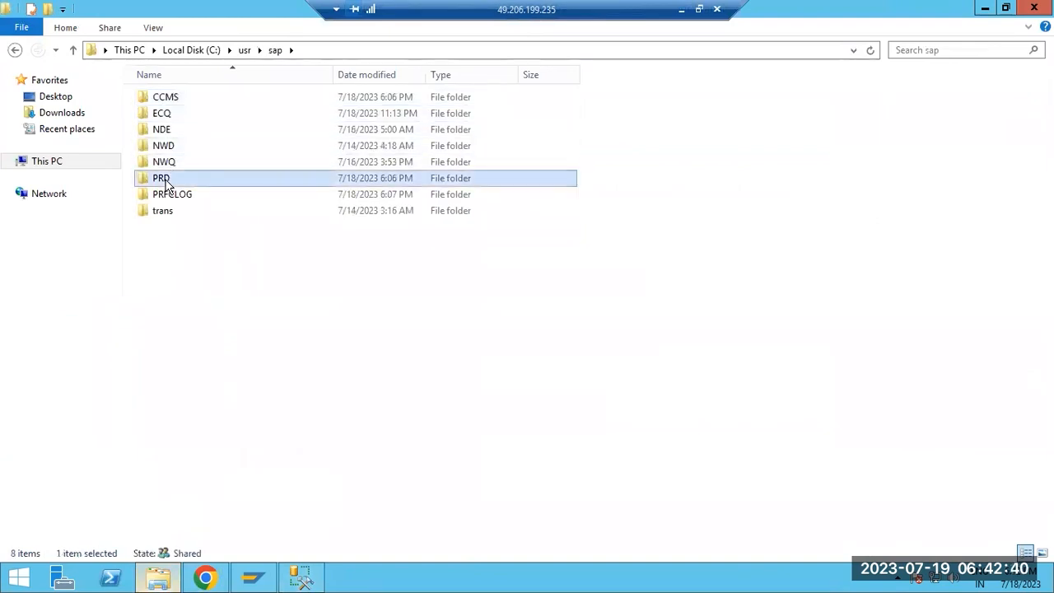
{"action": "double_click", "coordinate": [161, 145]}
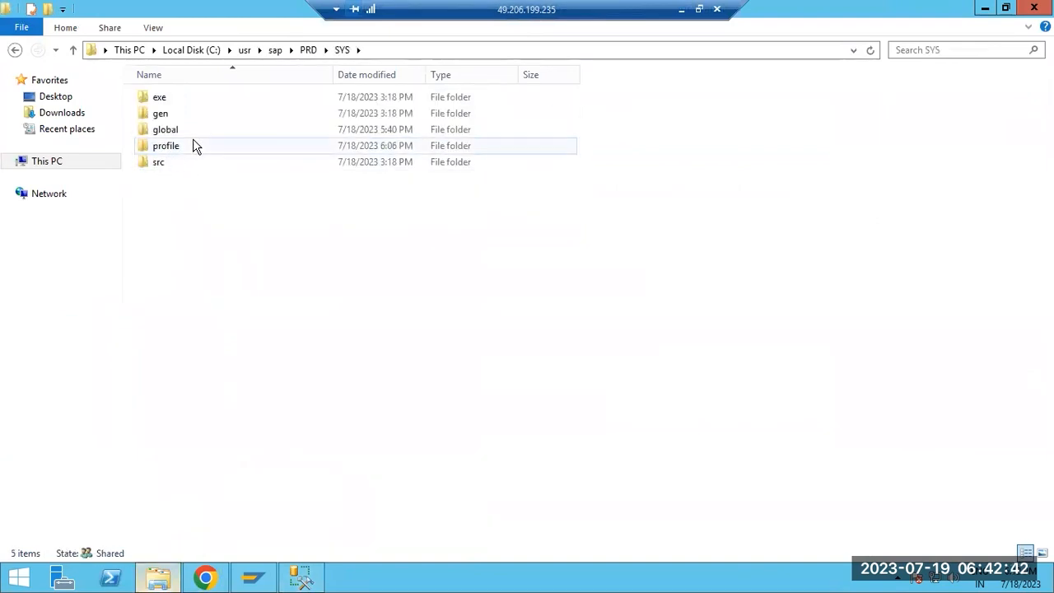
{"action": "double_click", "coordinate": [188, 149]}
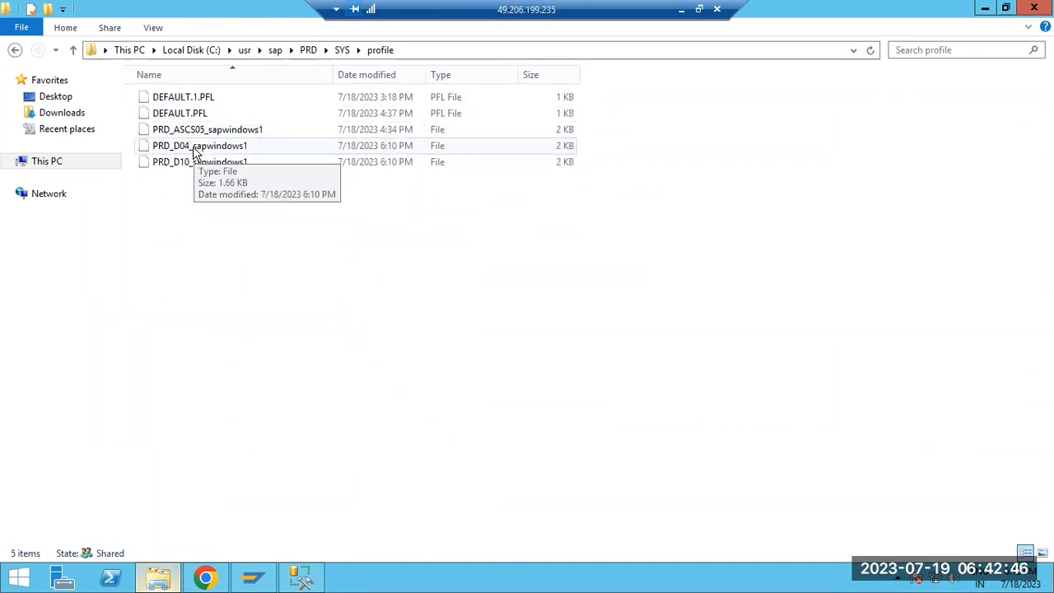
Step: Open PRD_D04_sapwindows1 in Notepad, copy its login/no_automatic_user_sapstar = 1 line, and close it
{"action": "double_click", "coordinate": [196, 150]}
{"action": "left_click", "coordinate": [416, 399]}
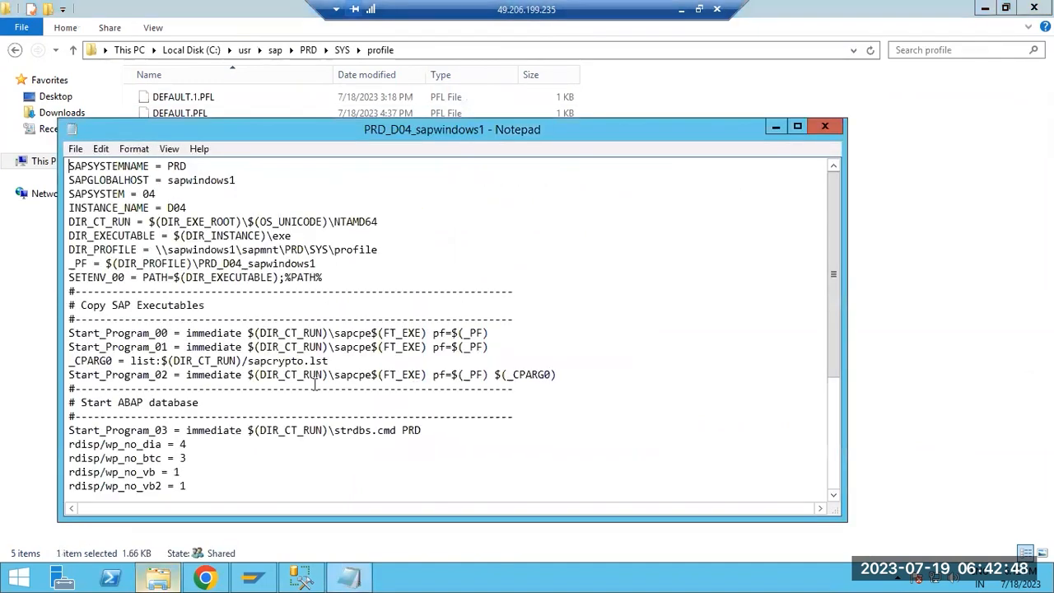
{"action": "scroll", "coordinate": [235, 384], "scroll_direction": "down", "scroll_amount": 5}
{"action": "left_click_drag", "start_coordinate": [70, 486], "coordinate": [287, 487]}
{"action": "key", "text": "ctrl+c"}
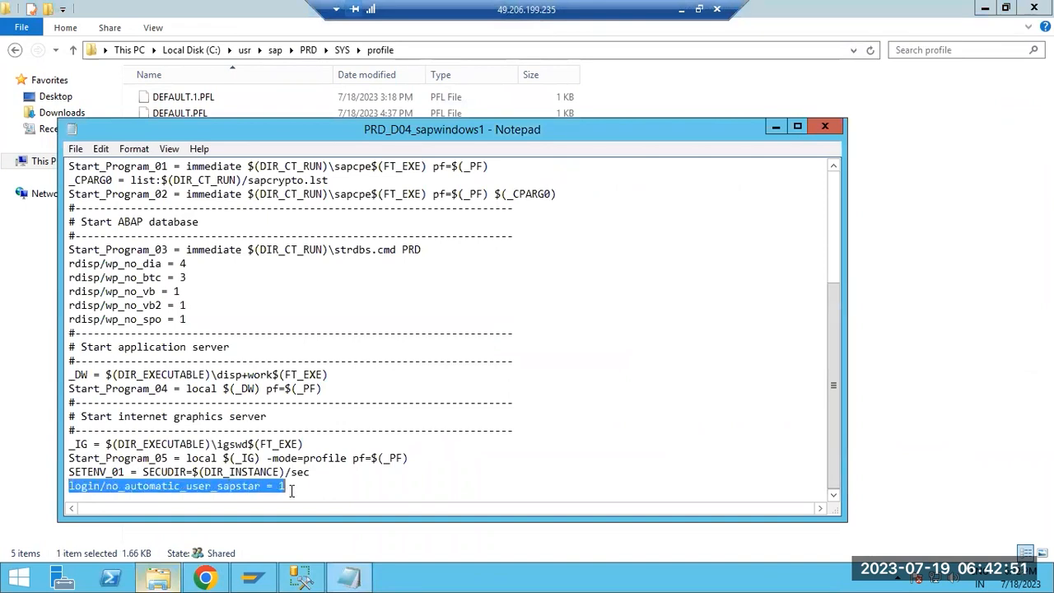
{"action": "left_click", "coordinate": [824, 126]}
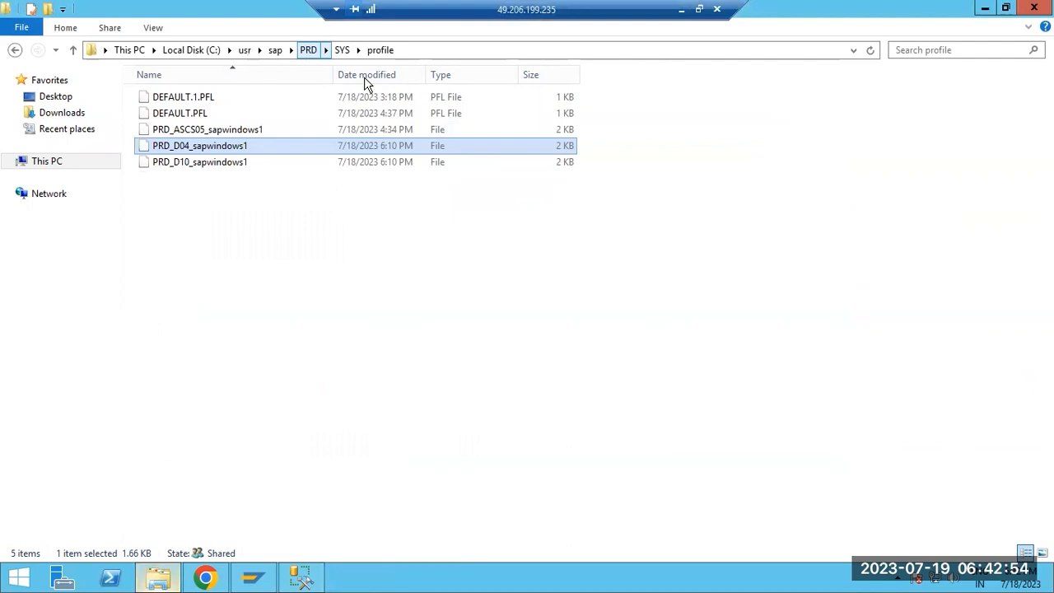
Step: Go to C:\usr\sap\NWD\SYS\profile and open NWD_D00_sapwindows1 to bring up the program chooser
{"action": "left_click", "coordinate": [274, 49]}
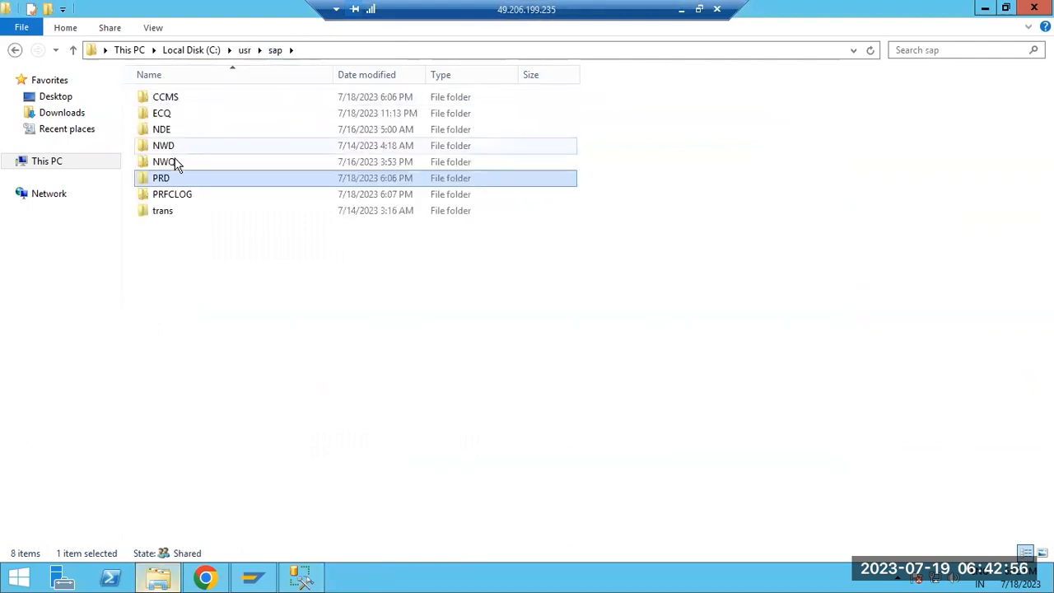
{"action": "double_click", "coordinate": [164, 145]}
{"action": "double_click", "coordinate": [162, 134]}
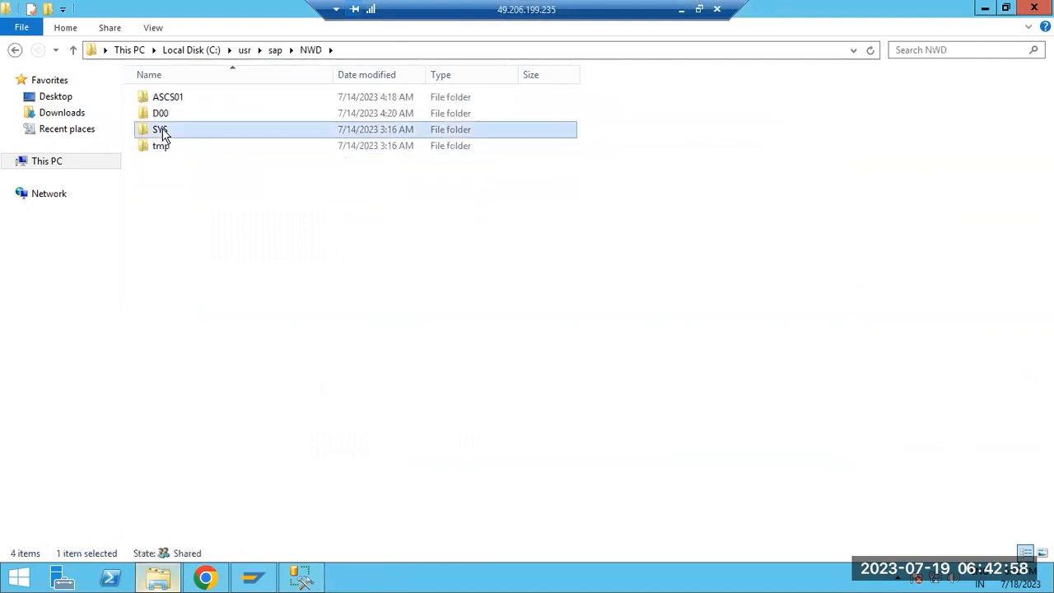
{"action": "double_click", "coordinate": [174, 149]}
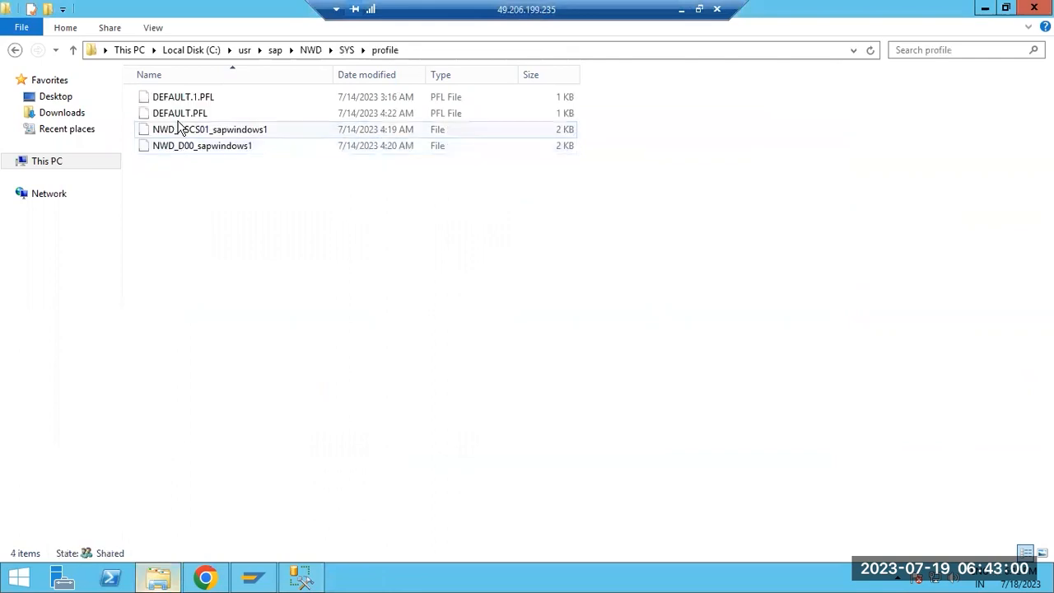
{"action": "left_click", "coordinate": [194, 154]}
{"action": "double_click", "coordinate": [194, 160]}
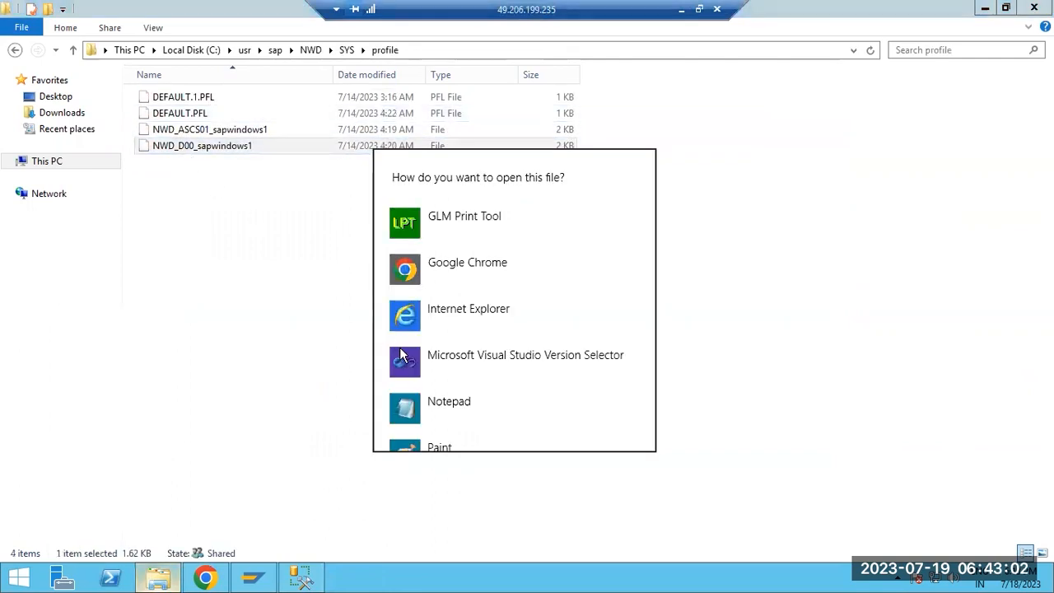
Step: Open NWD_D00_sapwindows1 in Notepad, paste login/no_automatic_user_sapstar = 1 at the end, and save
{"action": "left_click", "coordinate": [430, 403]}
{"action": "scroll", "coordinate": [254, 371], "scroll_direction": "down", "scroll_amount": 5}
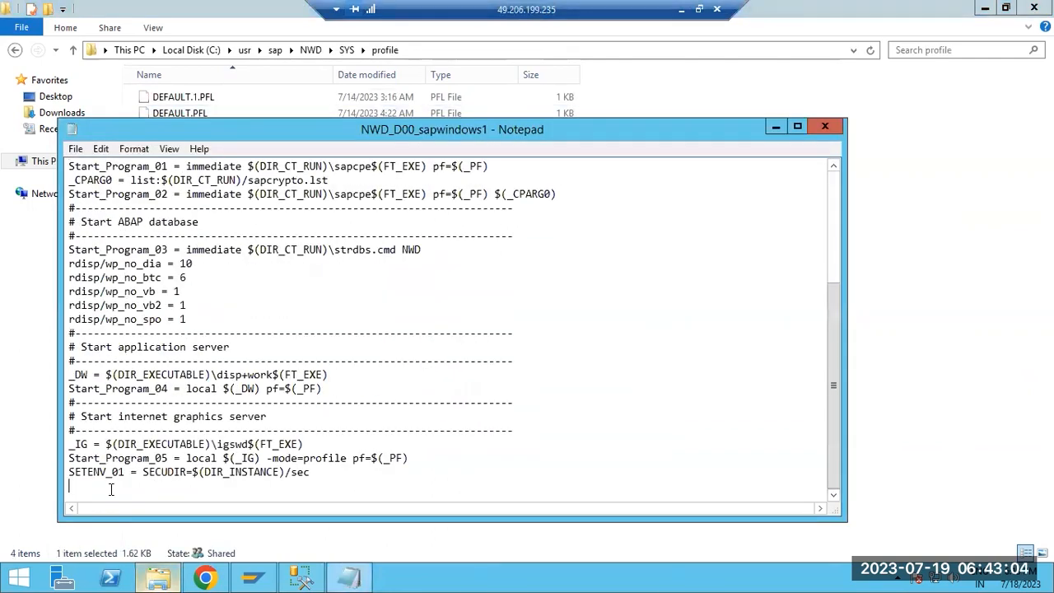
{"action": "key", "text": "ctrl+v"}
{"action": "key", "text": "ctrl+s"}
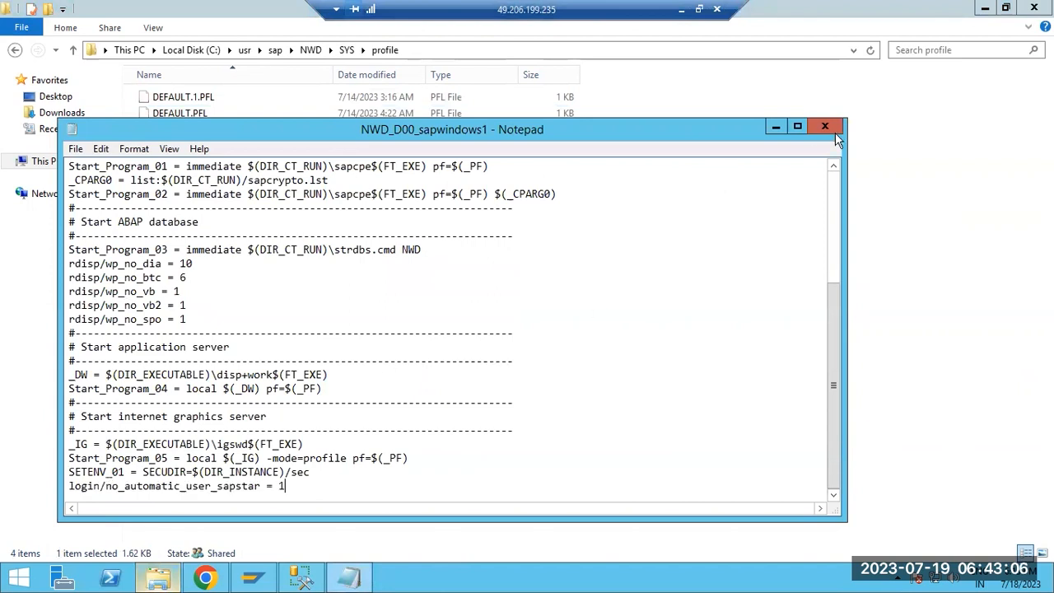
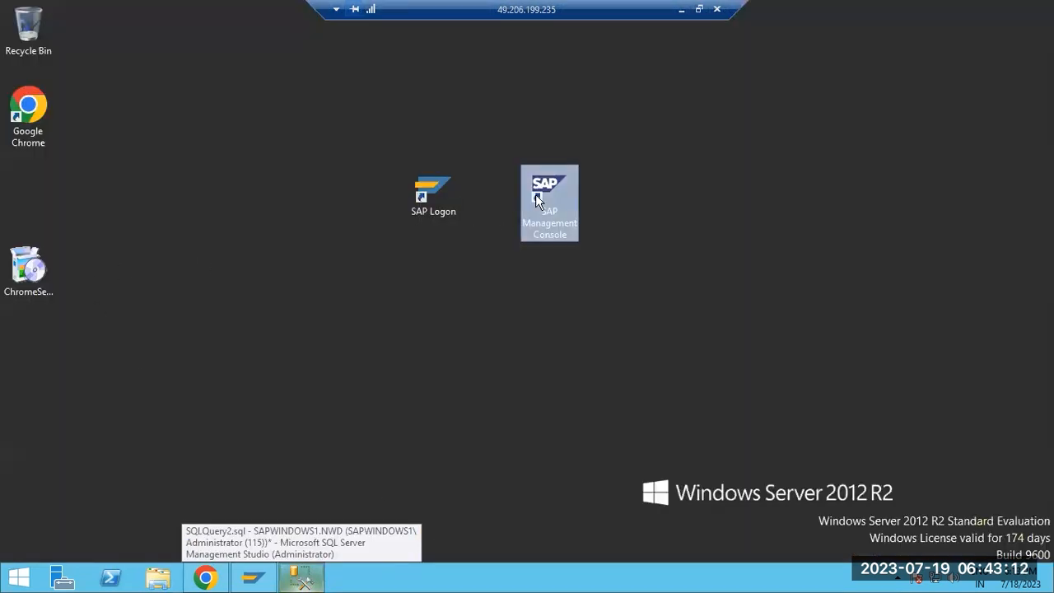
Step: Launch SAP Management Console, expand the PRD system, and widen the tree pane to show full instance names
{"action": "double_click", "coordinate": [535, 194]}
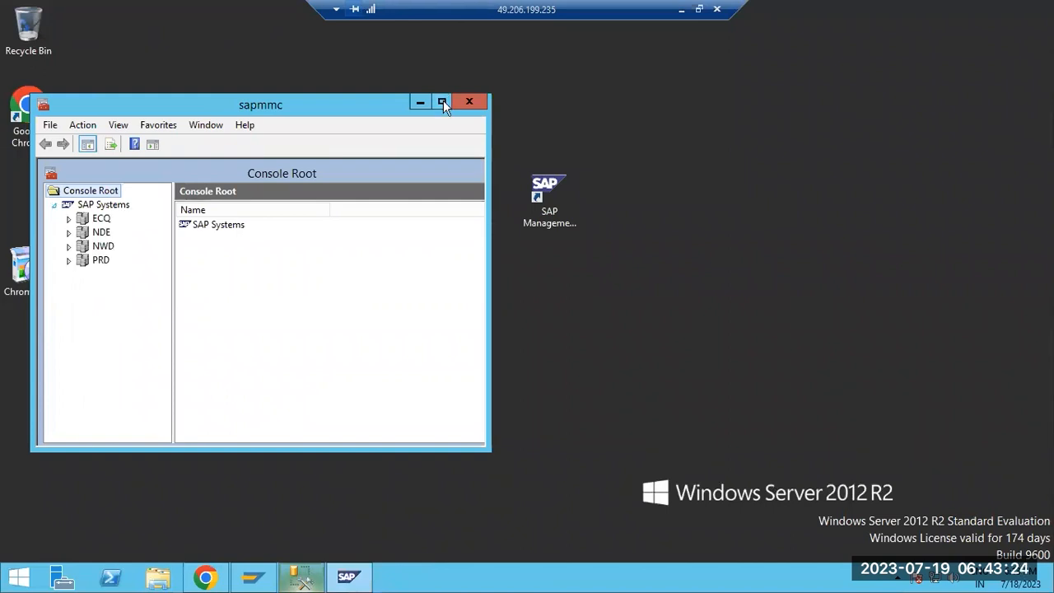
{"action": "left_click", "coordinate": [69, 261]}
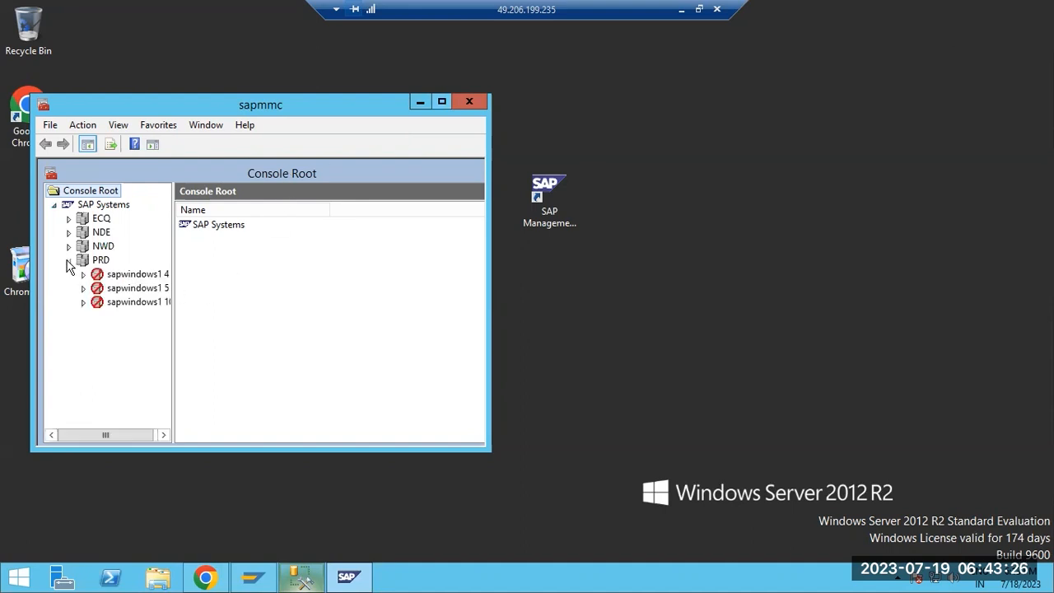
{"action": "left_click_drag", "start_coordinate": [173, 303], "coordinate": [198, 304]}
Step: Browse sapwindows1 10's Process List (igswd.EXE, disp+work.EXE), then collapse the instance
{"action": "left_click", "coordinate": [160, 302]}
{"action": "left_click", "coordinate": [84, 302]}
{"action": "left_click", "coordinate": [121, 289]}
{"action": "left_click", "coordinate": [83, 260]}
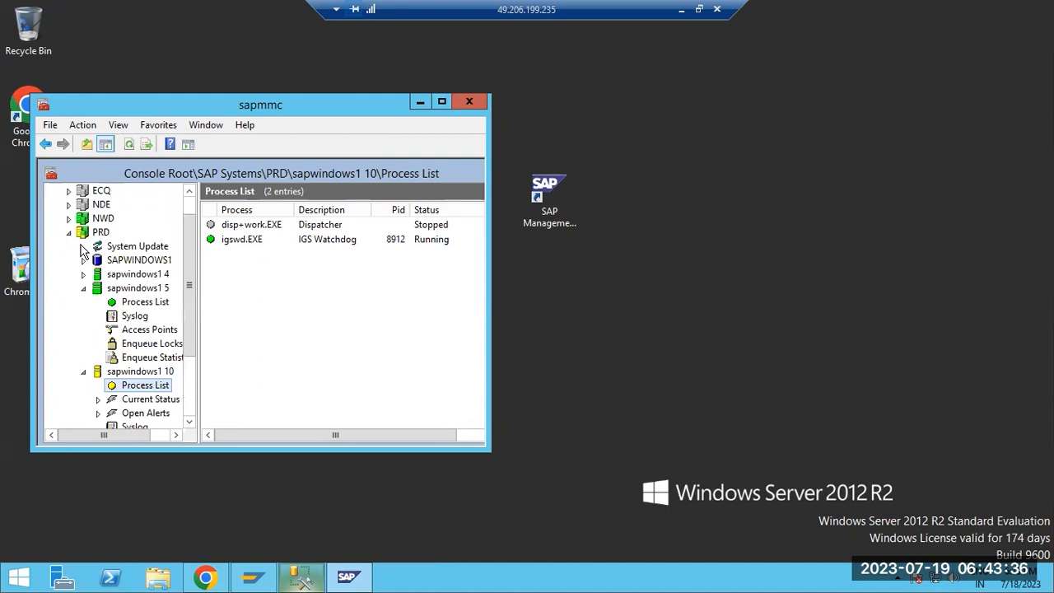
{"action": "left_click", "coordinate": [83, 287]}
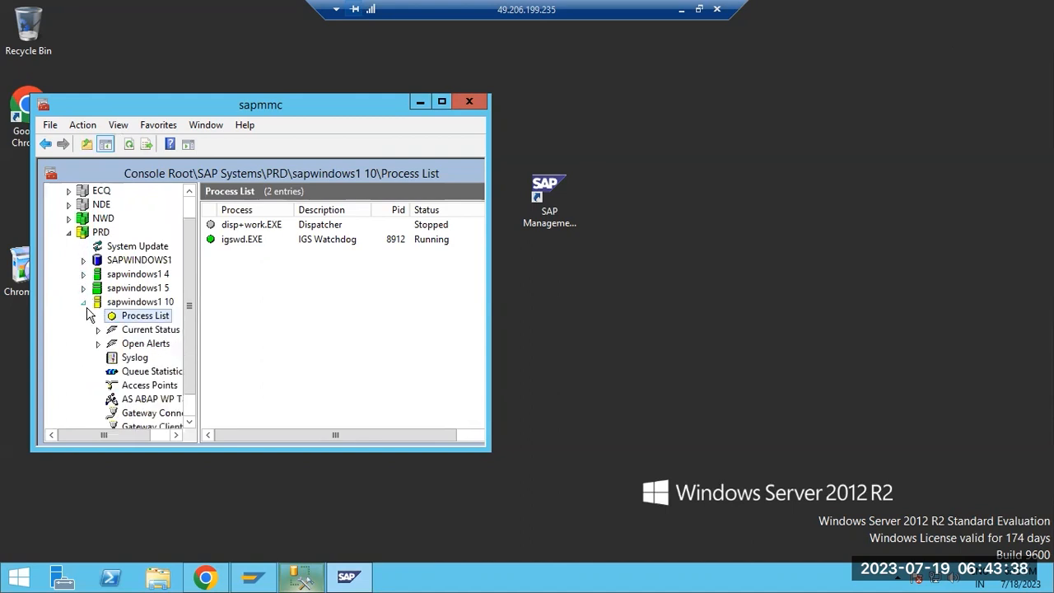
{"action": "left_click", "coordinate": [233, 239]}
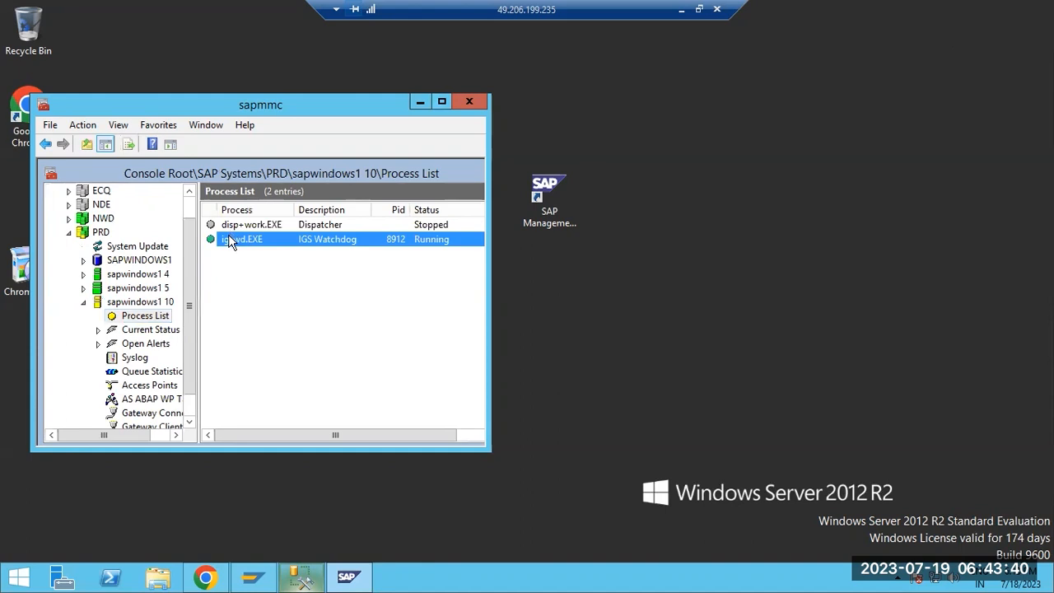
{"action": "left_click", "coordinate": [347, 226]}
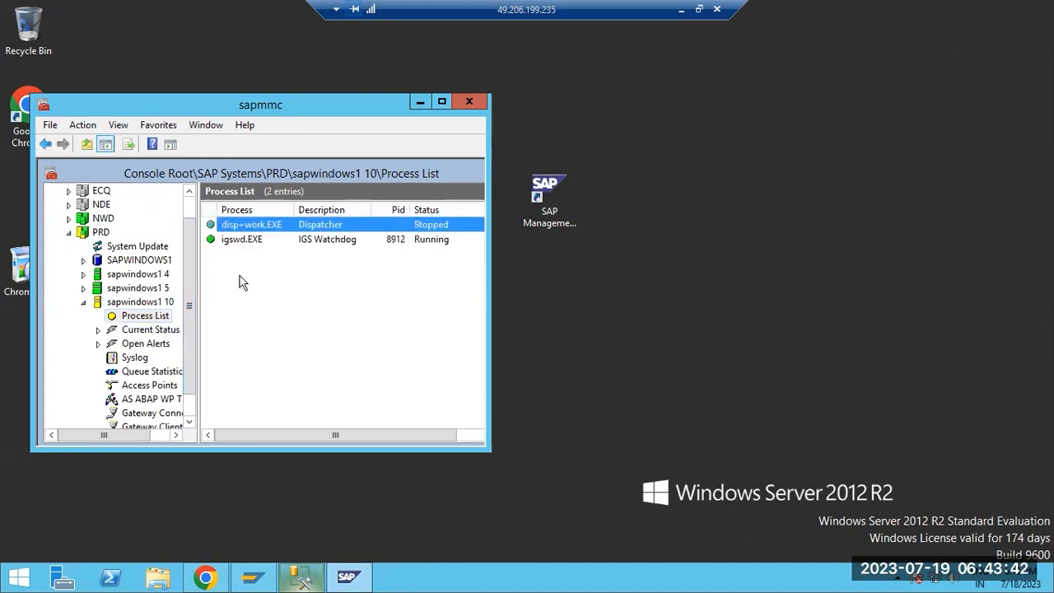
{"action": "left_click", "coordinate": [83, 302]}
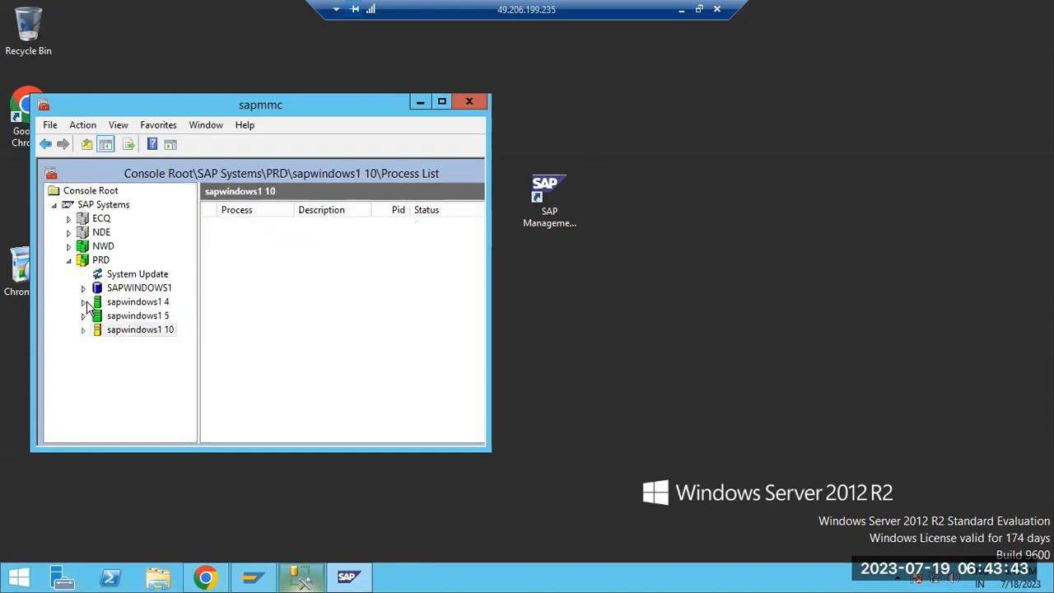
Step: Stop the NWD system, confirming and entering the OS administrator password for WebService authentication
{"action": "right_click", "coordinate": [86, 249]}
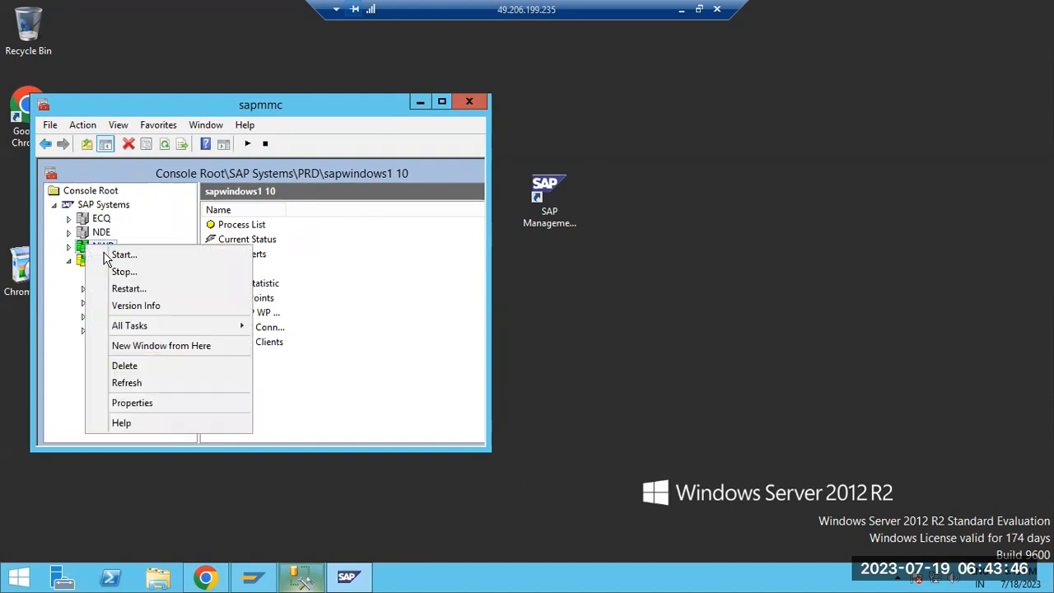
{"action": "left_click", "coordinate": [124, 272]}
{"action": "left_click", "coordinate": [198, 449]}
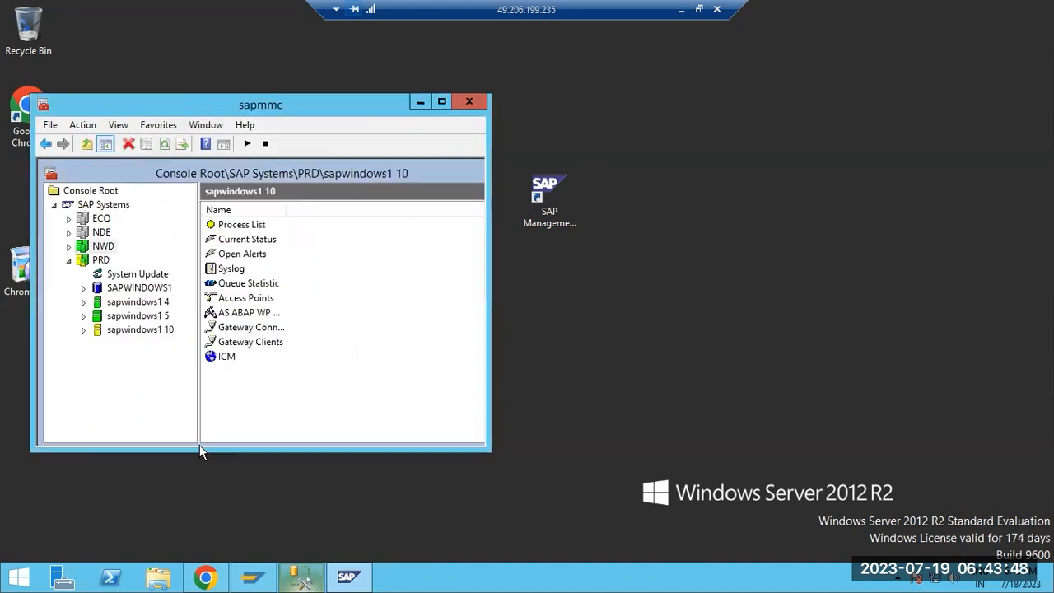
{"action": "left_click", "coordinate": [216, 295]}
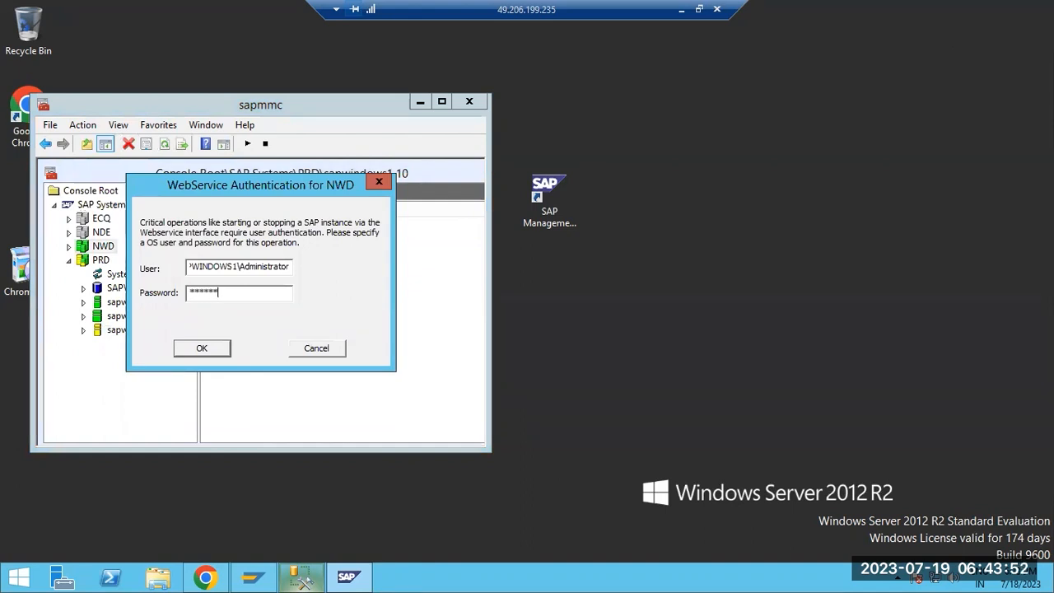
{"action": "key", "text": "Return"}
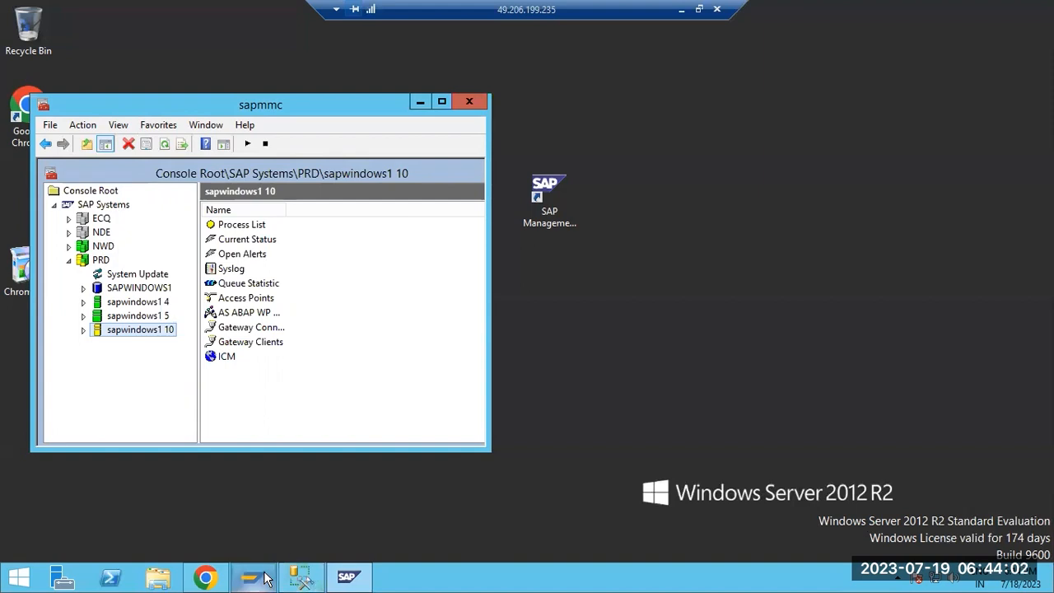
Step: Minimize Chrome and stop all PRD instances, confirming with OK
{"action": "left_click", "coordinate": [206, 577]}
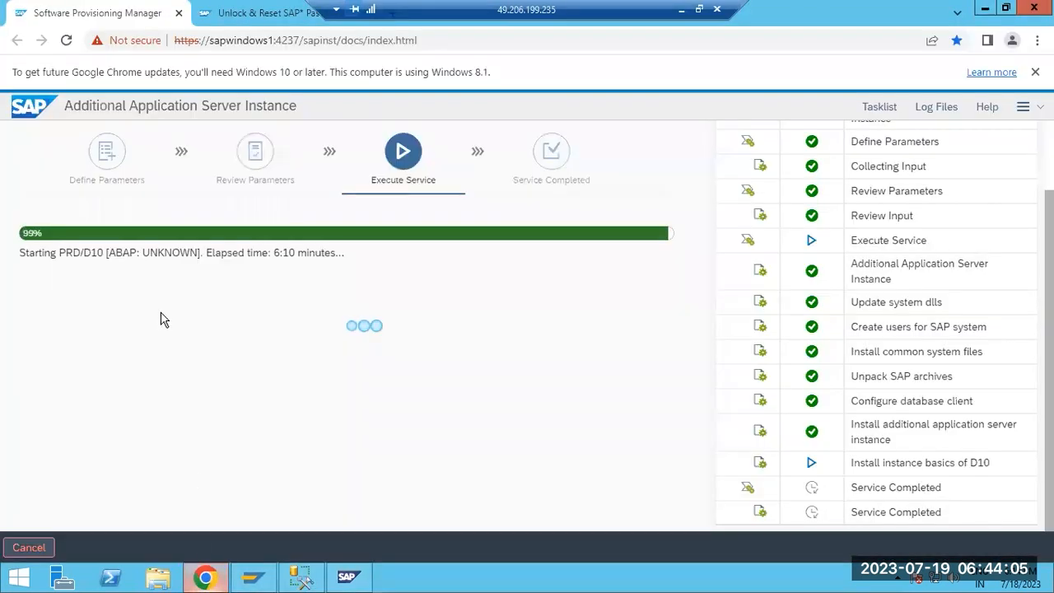
{"action": "left_click", "coordinate": [206, 577]}
{"action": "right_click", "coordinate": [94, 260]}
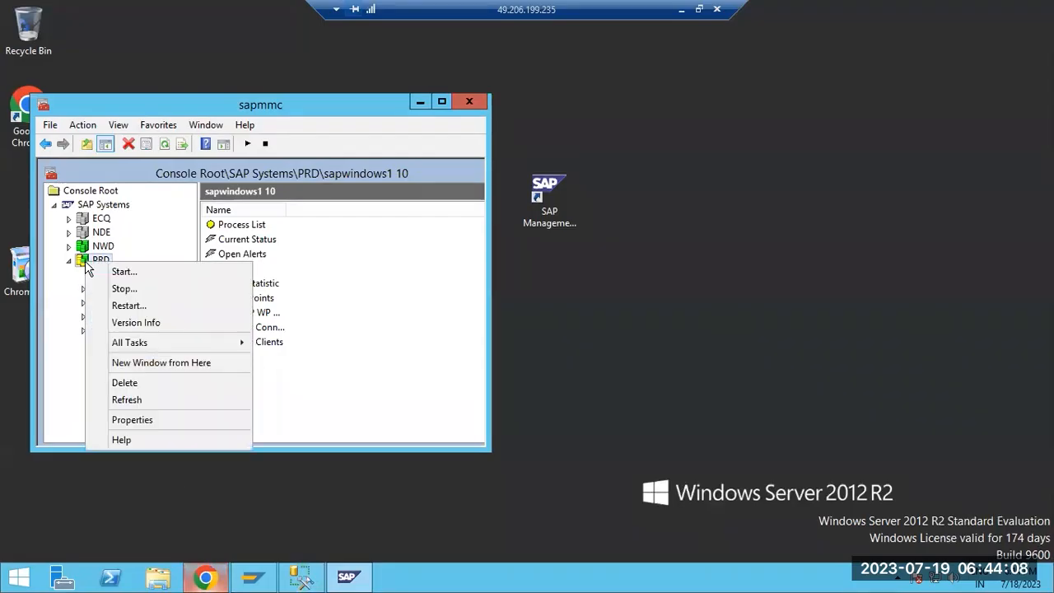
{"action": "left_click", "coordinate": [122, 287]}
{"action": "left_click", "coordinate": [189, 448]}
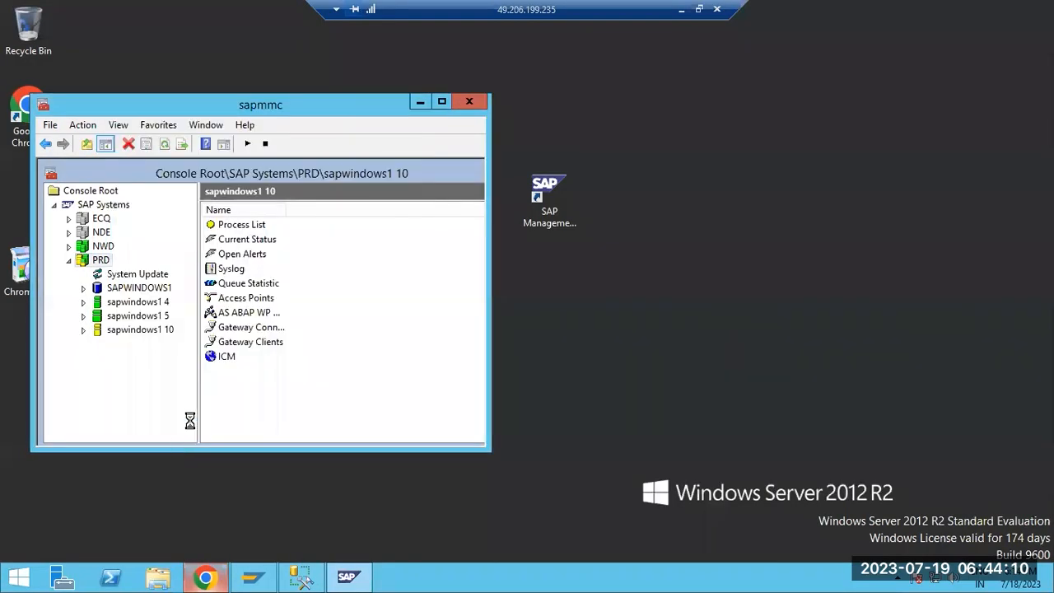
Step: Refresh until PRD shows as stopped, then display the NWD system's instances
{"action": "left_click", "coordinate": [165, 145]}
{"action": "left_click", "coordinate": [164, 145]}
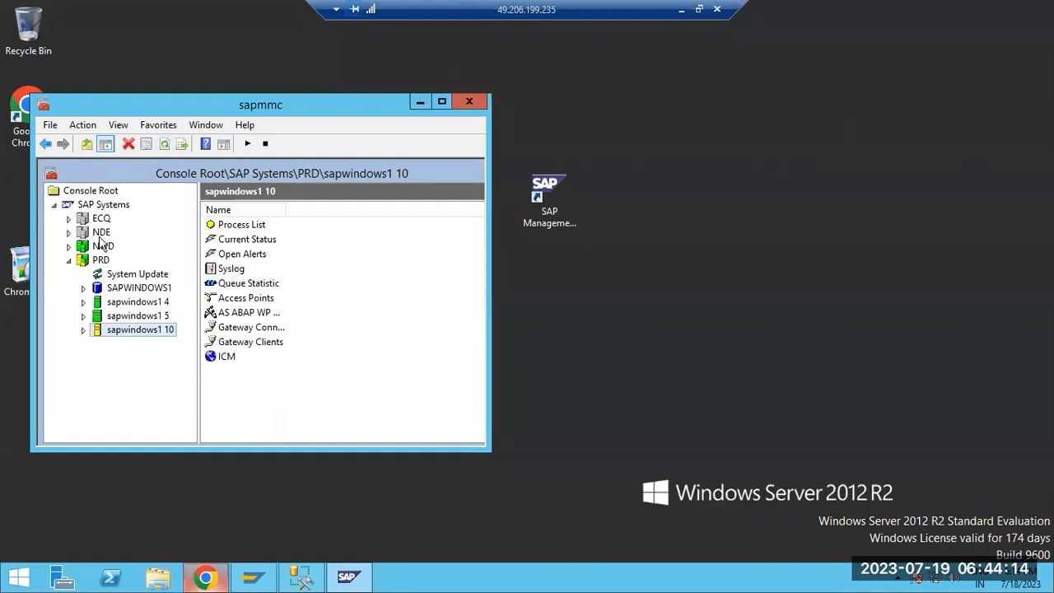
{"action": "right_click", "coordinate": [84, 262]}
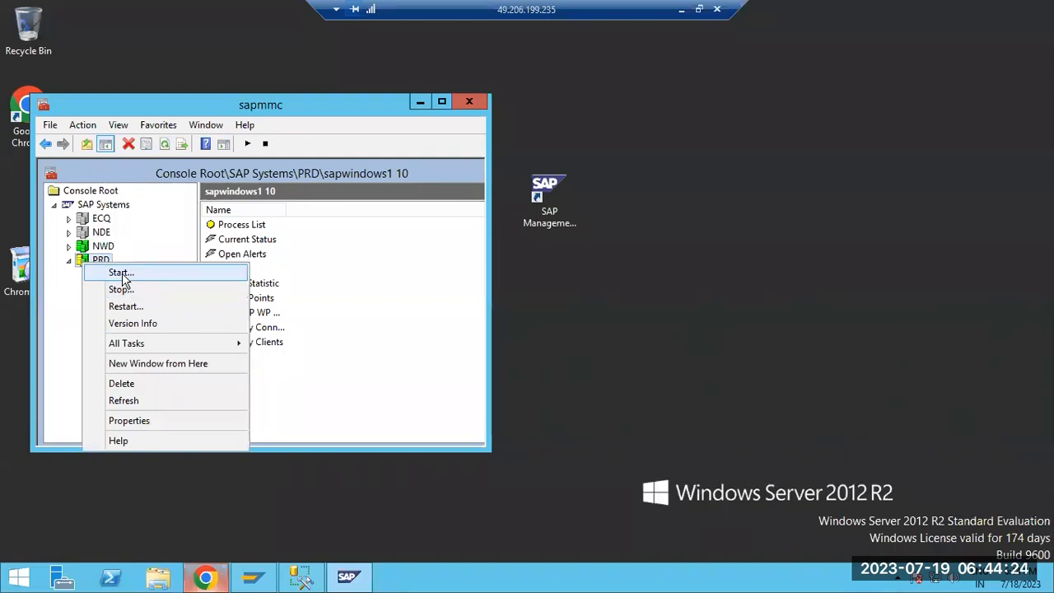
{"action": "left_click", "coordinate": [163, 147]}
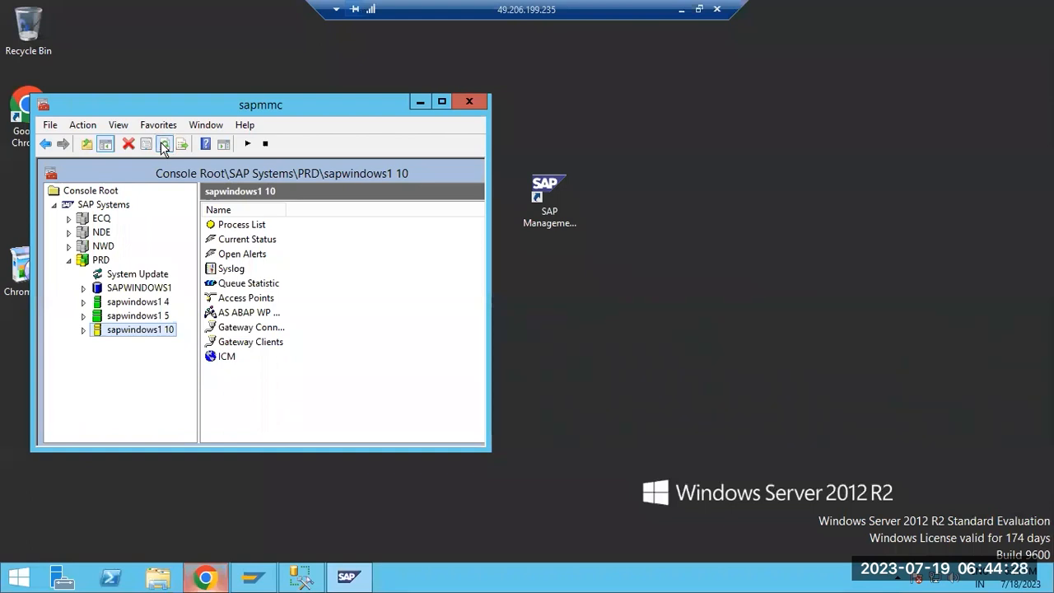
{"action": "left_click", "coordinate": [165, 147]}
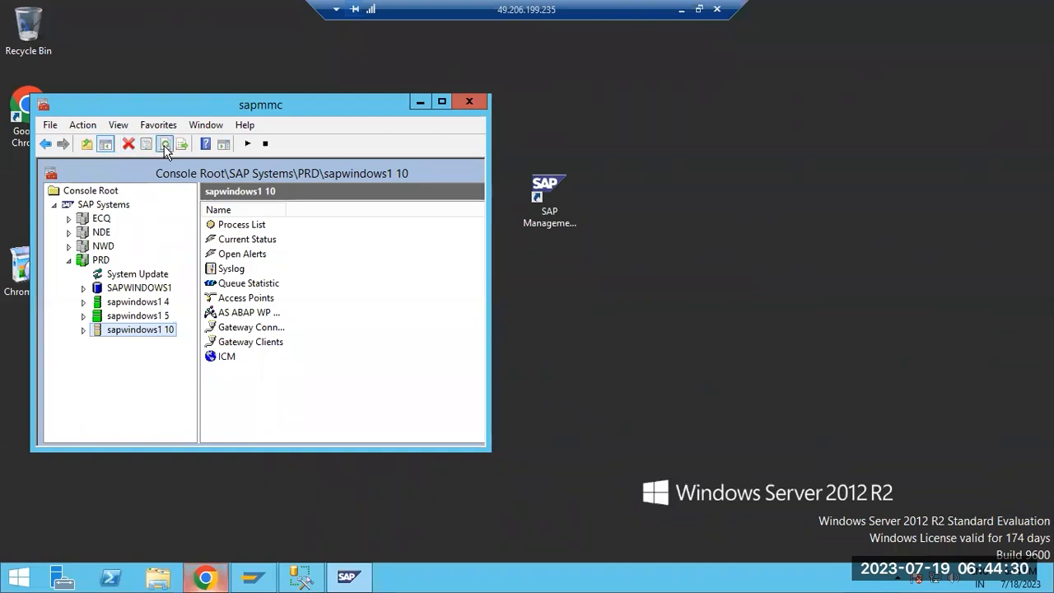
{"action": "left_click", "coordinate": [88, 249]}
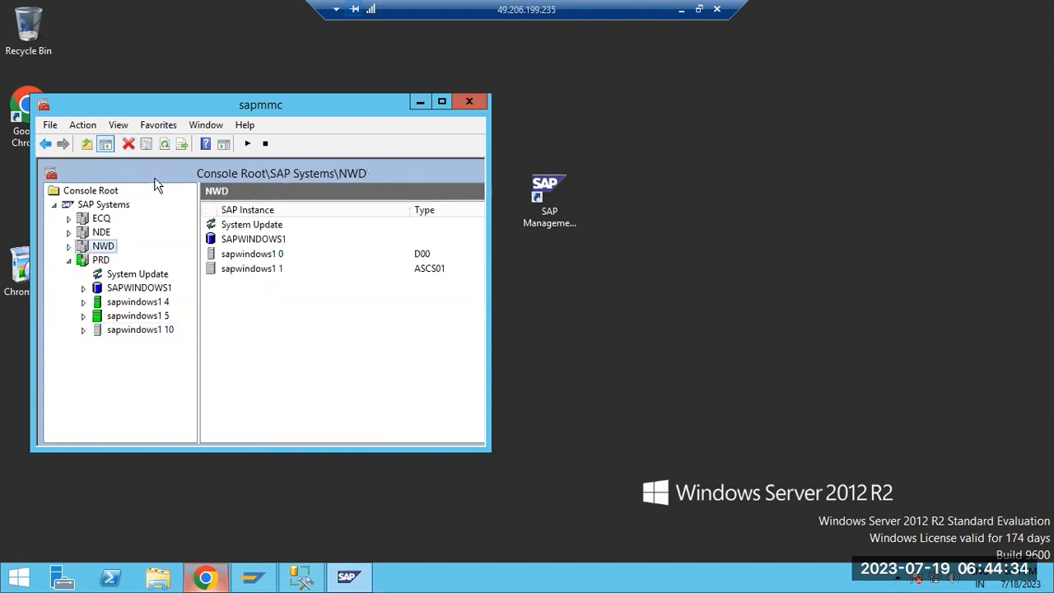
{"action": "left_click", "coordinate": [253, 576]}
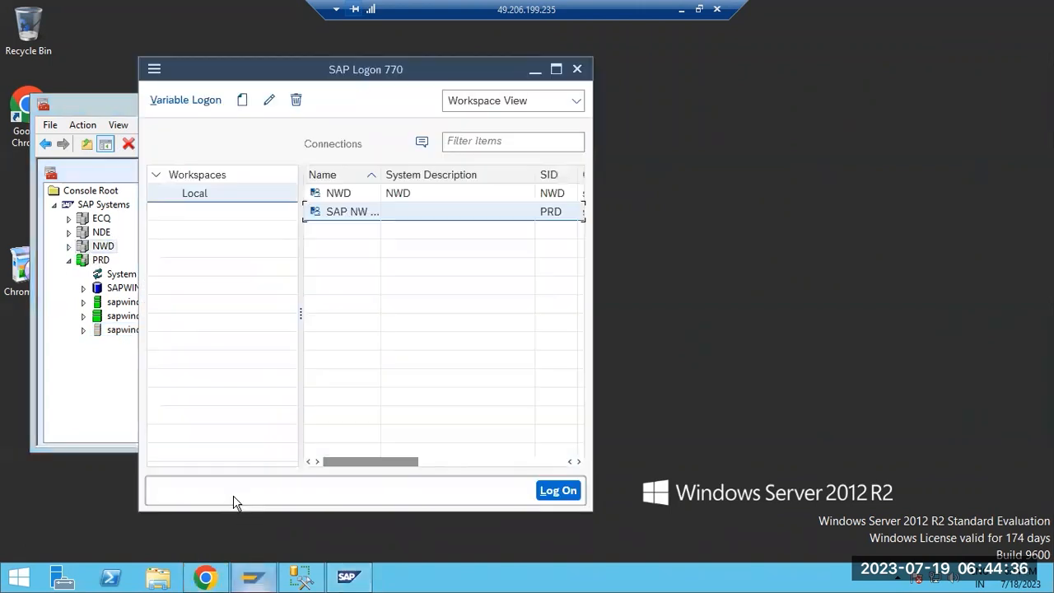
{"action": "left_click", "coordinate": [344, 198]}
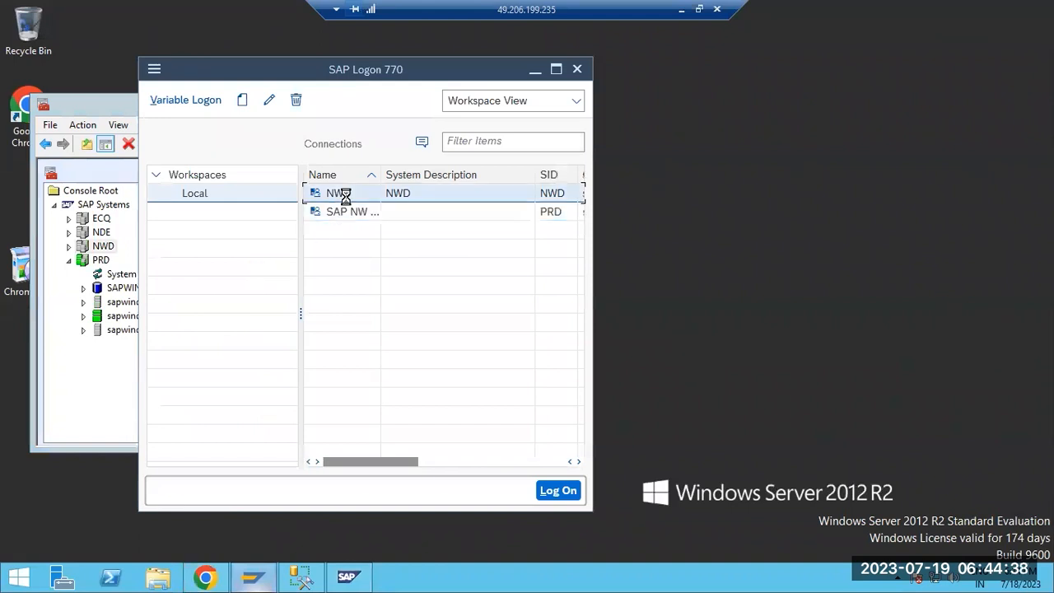
{"action": "double_click", "coordinate": [346, 201]}
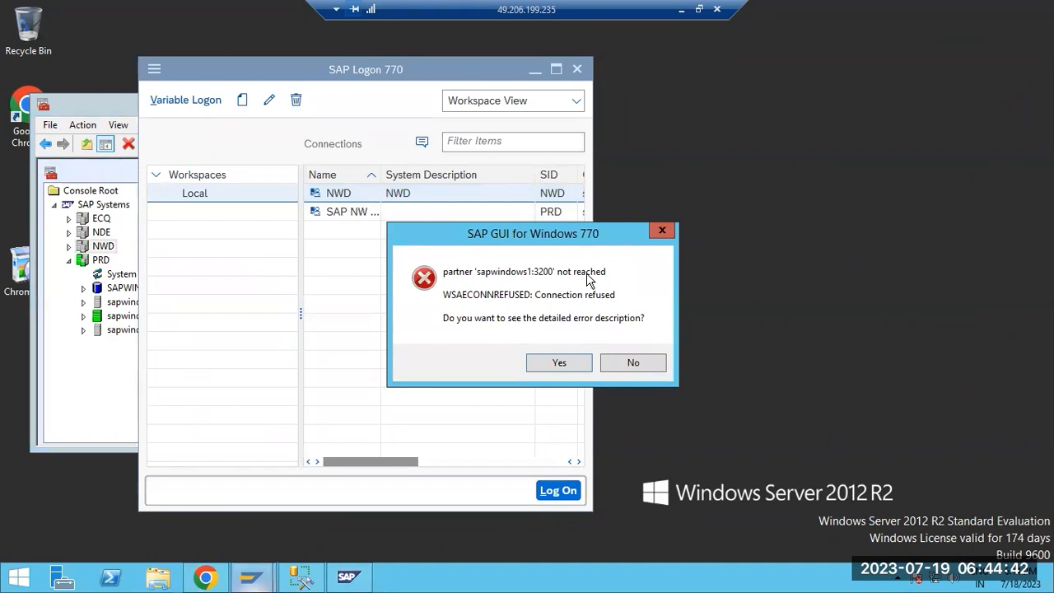
{"action": "left_click", "coordinate": [633, 362]}
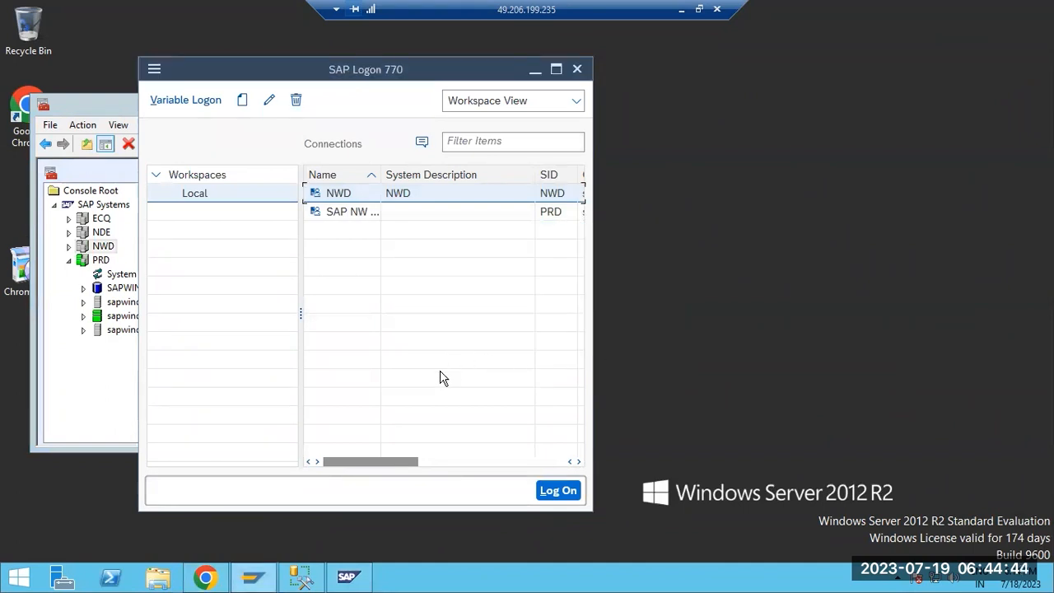
{"action": "left_click", "coordinate": [270, 99]}
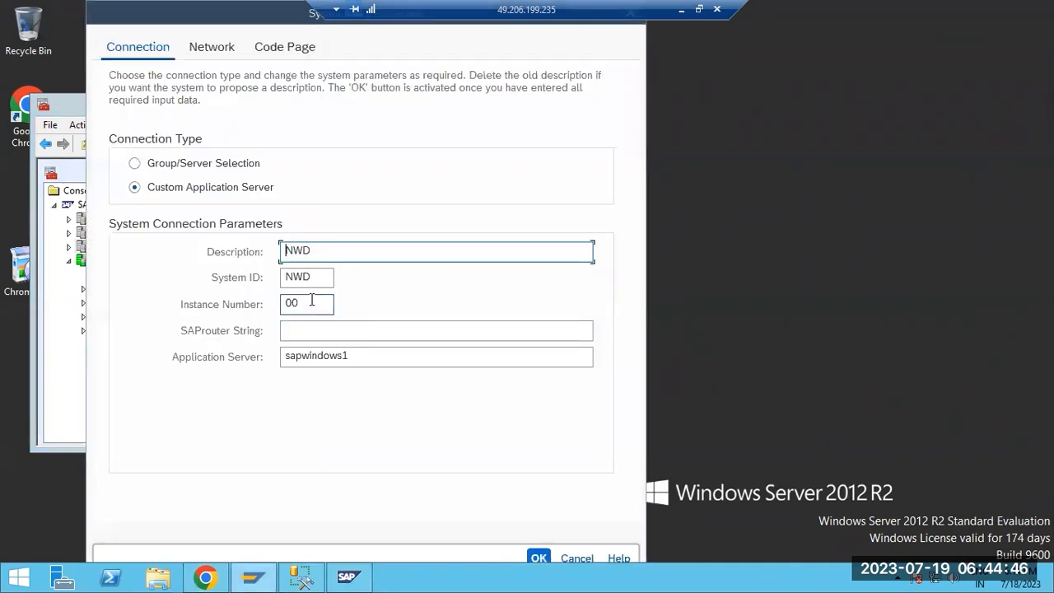
{"action": "double_click", "coordinate": [309, 302]}
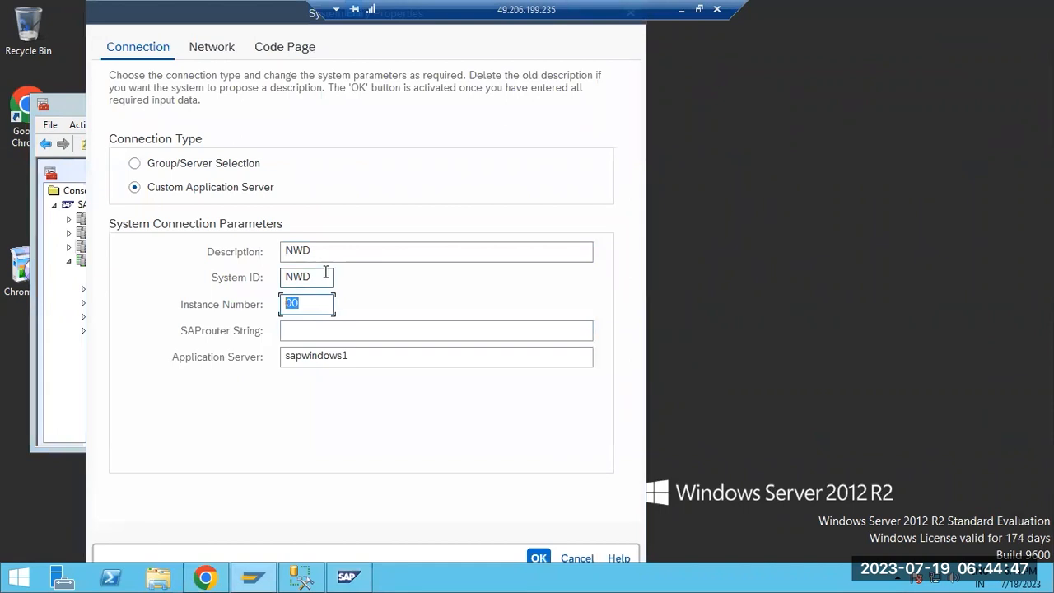
{"action": "left_click", "coordinate": [574, 558]}
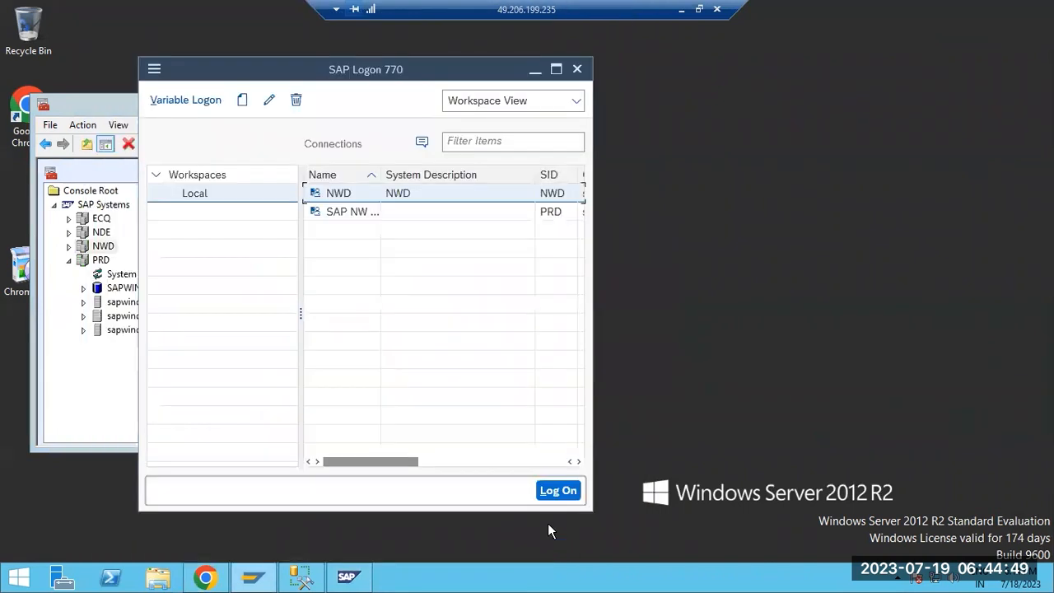
{"action": "left_click", "coordinate": [87, 246]}
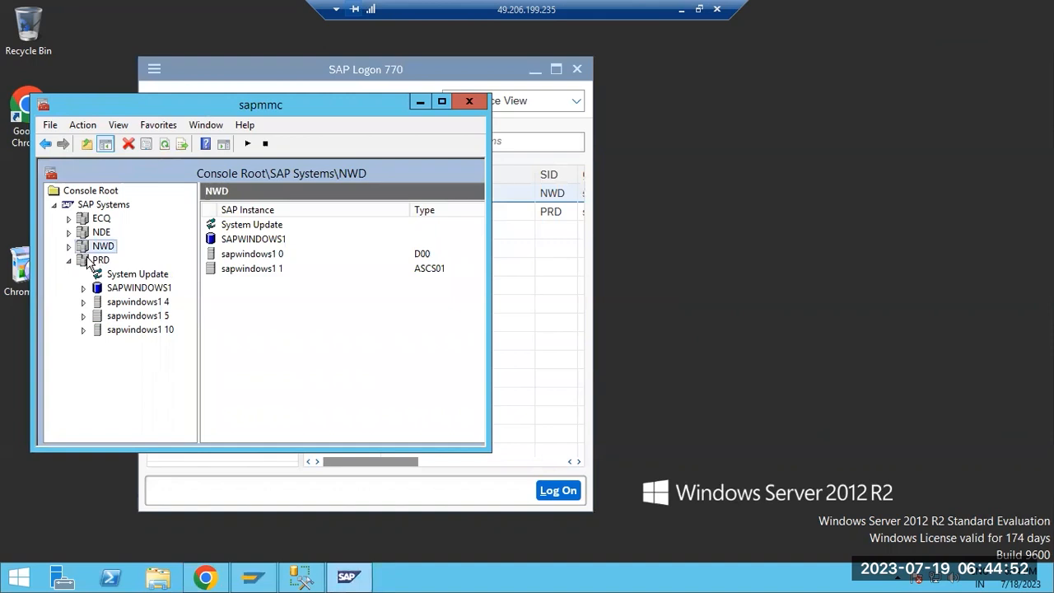
Step: Start the PRD system and confirm with OK
{"action": "left_click", "coordinate": [94, 260]}
{"action": "right_click", "coordinate": [94, 262]}
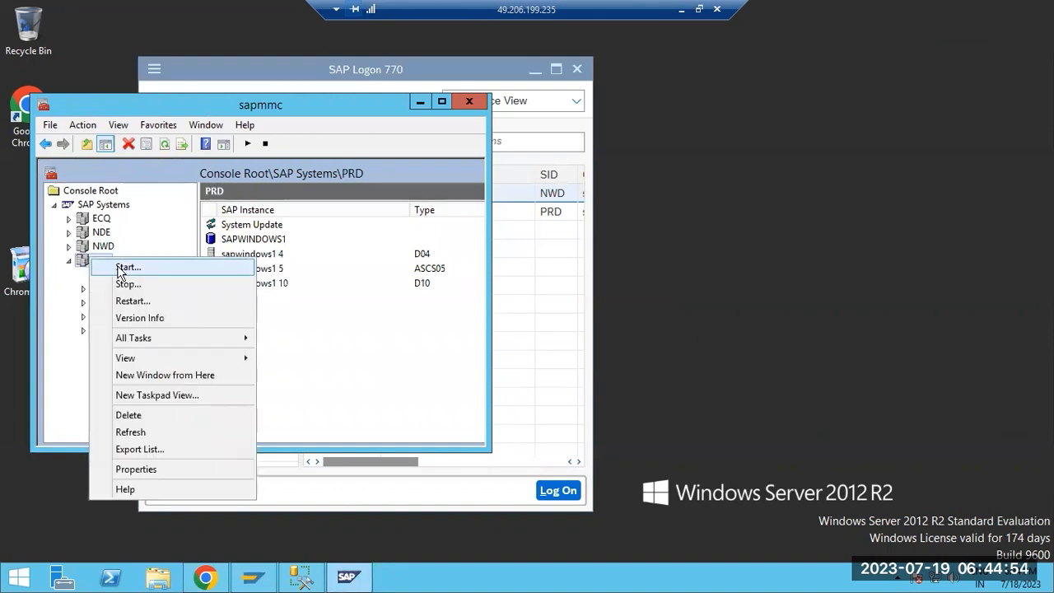
{"action": "left_click", "coordinate": [111, 268]}
{"action": "left_click", "coordinate": [211, 319]}
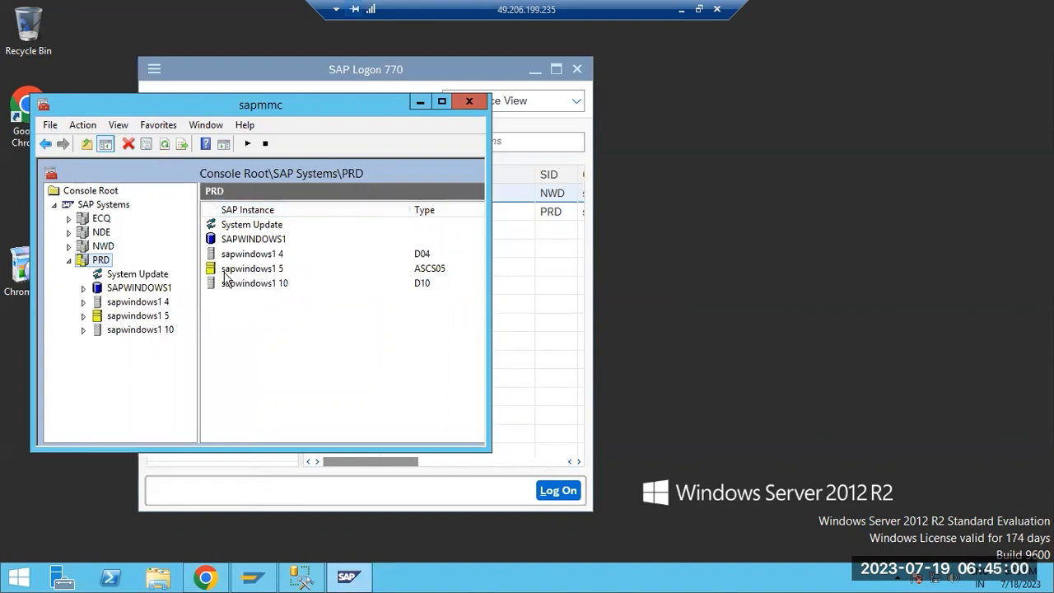
Step: Check the sapwindows1 5 Process List and refresh to see it running
{"action": "left_click", "coordinate": [82, 315]}
{"action": "left_click", "coordinate": [121, 330]}
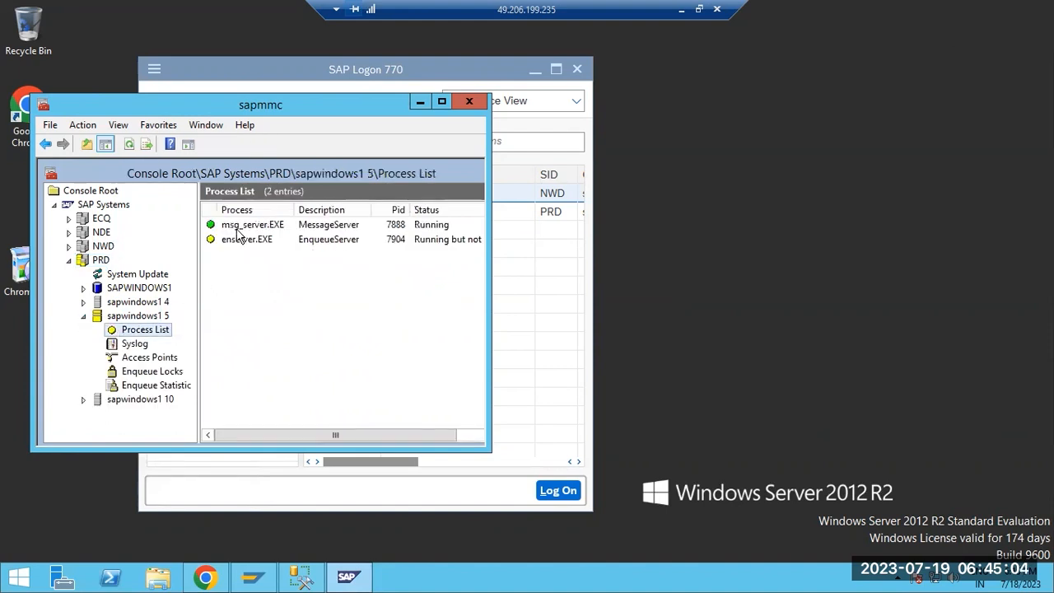
{"action": "left_click", "coordinate": [128, 144]}
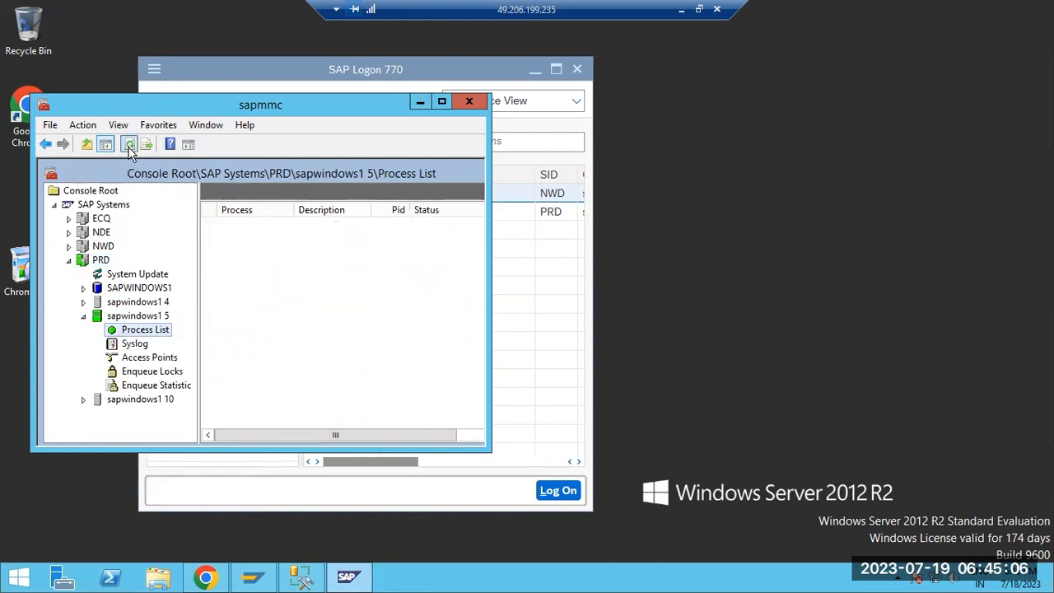
Step: Minimize the remote desktop and add a Paint text note right of the DB box reading 'Start', 'DB', 'ASCS' on separate lines
{"action": "left_click", "coordinate": [681, 10]}
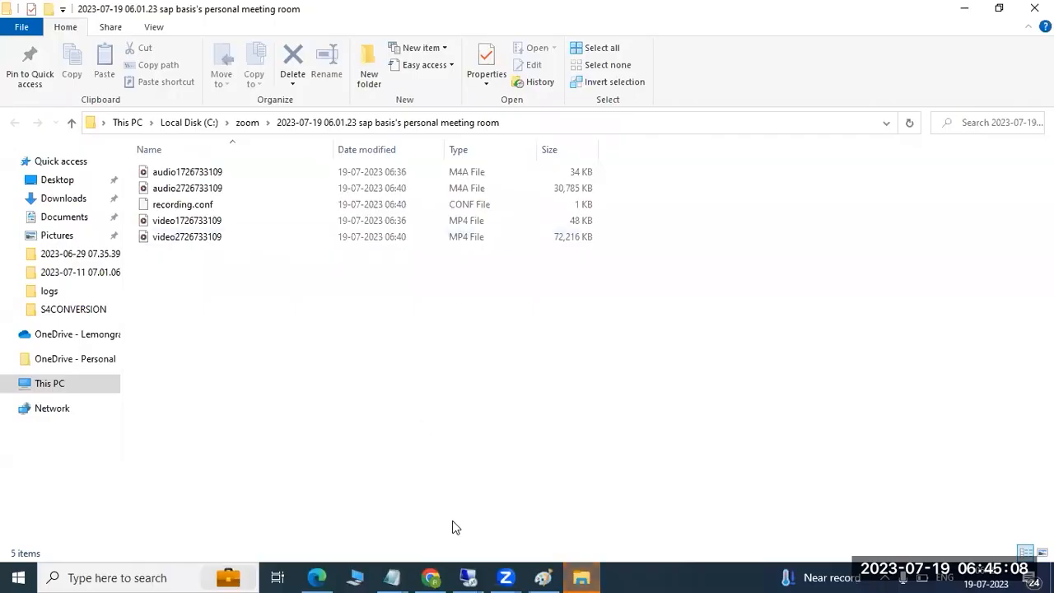
{"action": "left_click", "coordinate": [543, 577]}
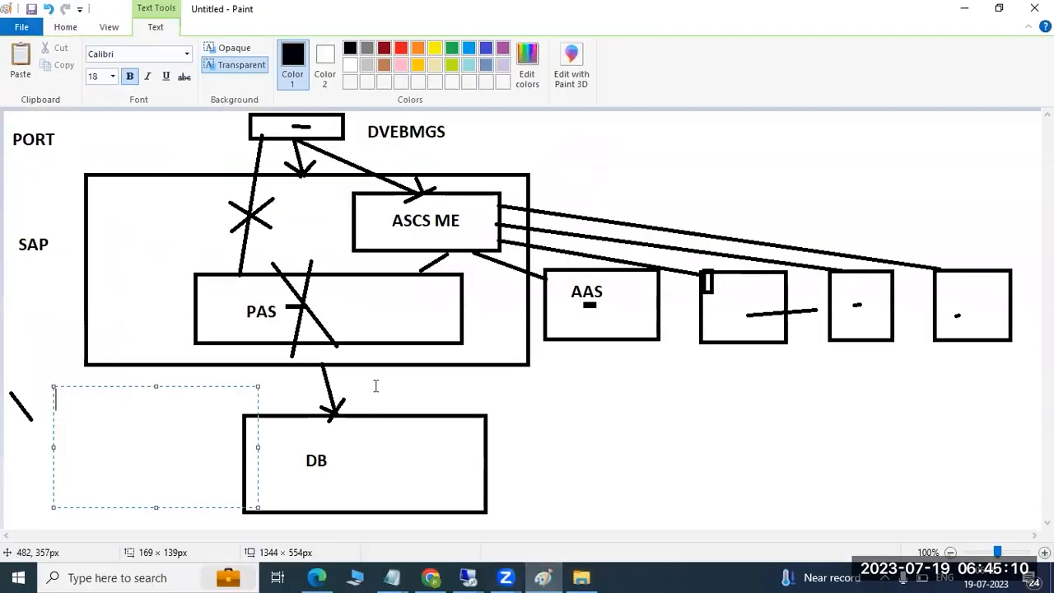
{"action": "left_click_drag", "start_coordinate": [598, 370], "coordinate": [858, 525]}
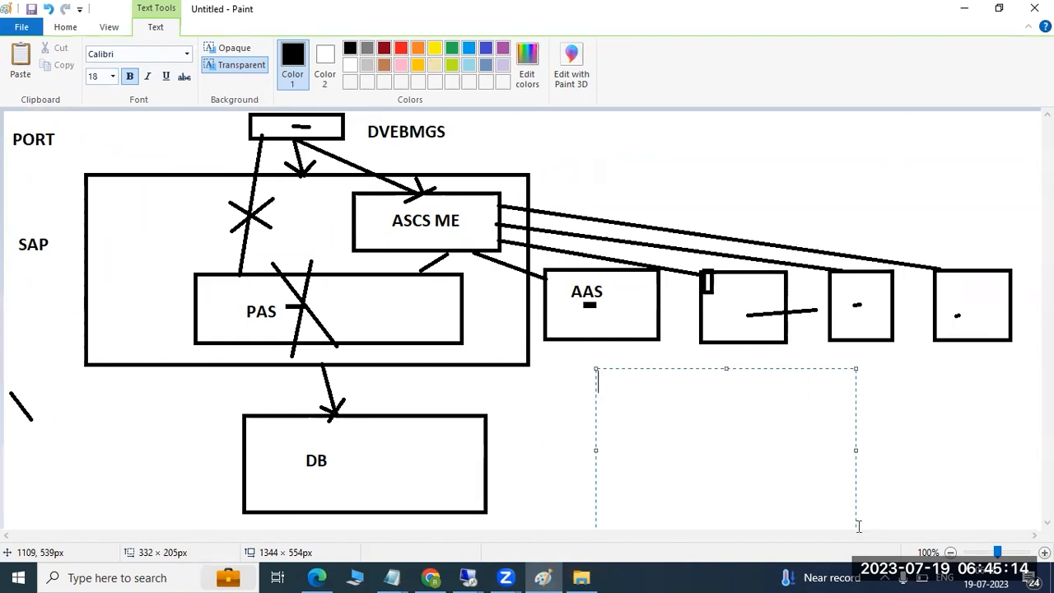
{"action": "type", "text": "Start"}
{"action": "key", "text": "Return"}
{"action": "key", "text": "Return"}
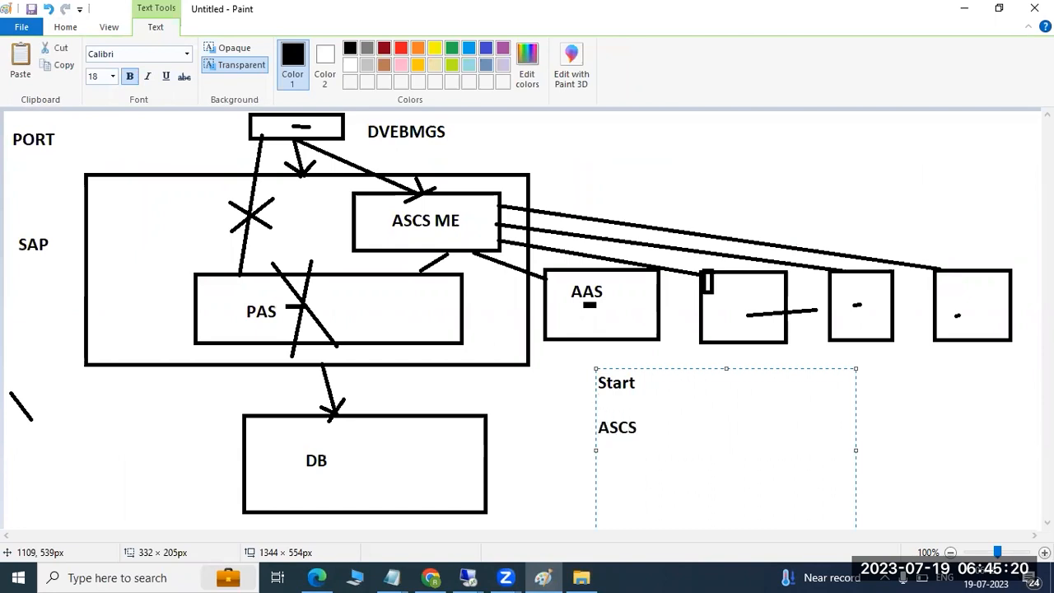
{"action": "key", "text": "BackSpace"}
{"action": "key", "text": "BackSpace"}
{"action": "key", "text": "BackSpace"}
{"action": "type", "text": "DB"}
{"action": "key", "text": "Return"}
{"action": "type", "text": "ASCS"}
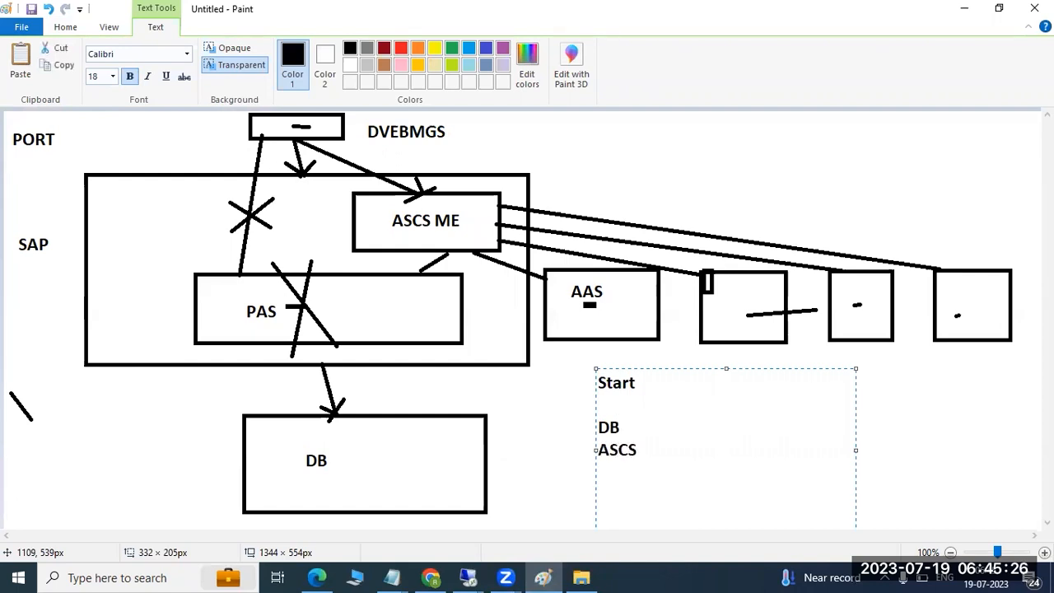
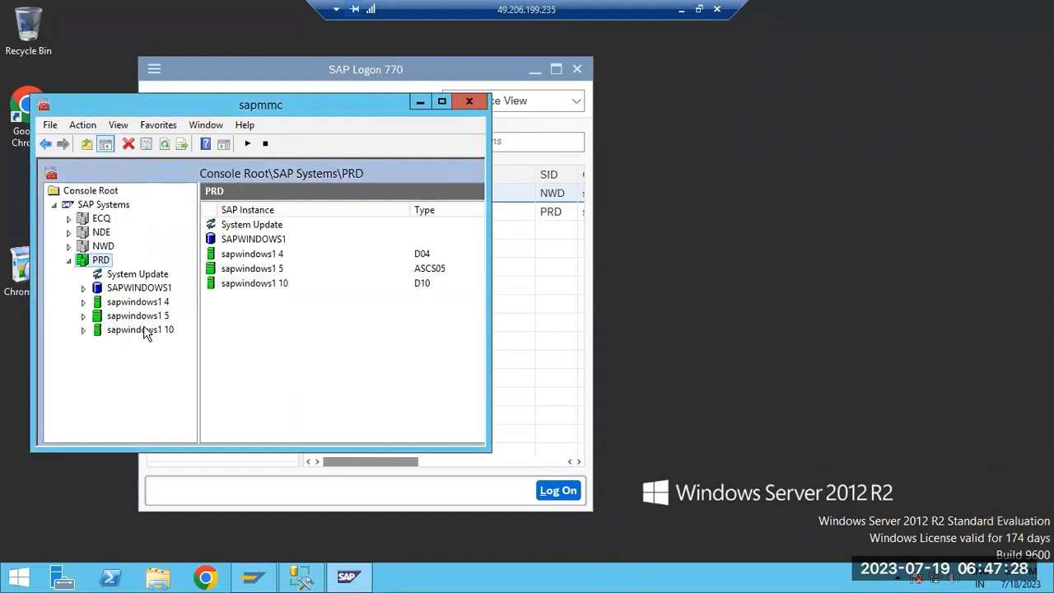
Step: Browse PRD instances 4, 5 and 10, show sapwindows1 10's Process List, and maximize the console
{"action": "left_click", "coordinate": [138, 303]}
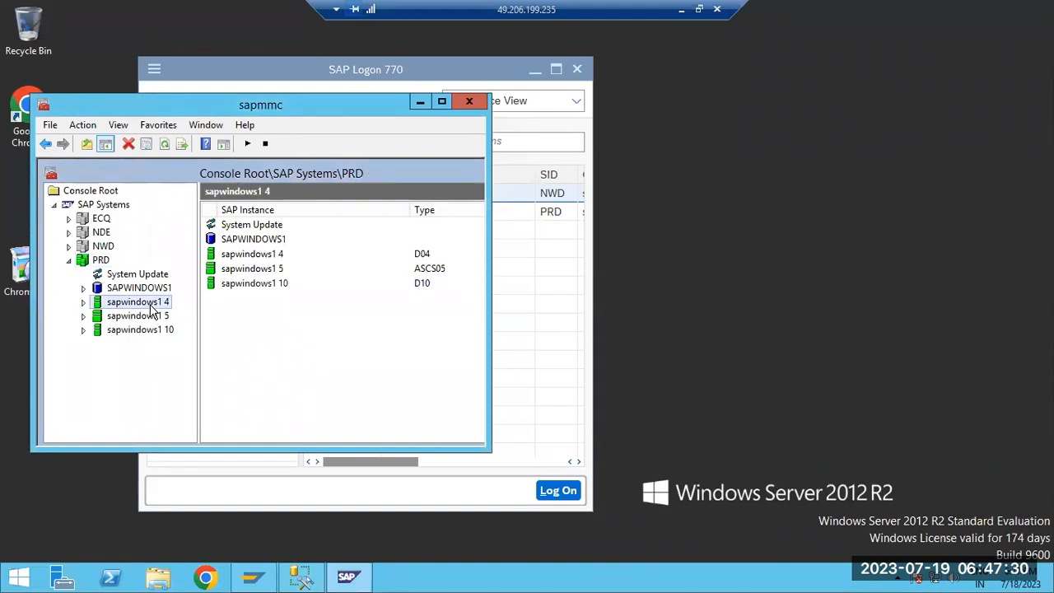
{"action": "left_click", "coordinate": [148, 317]}
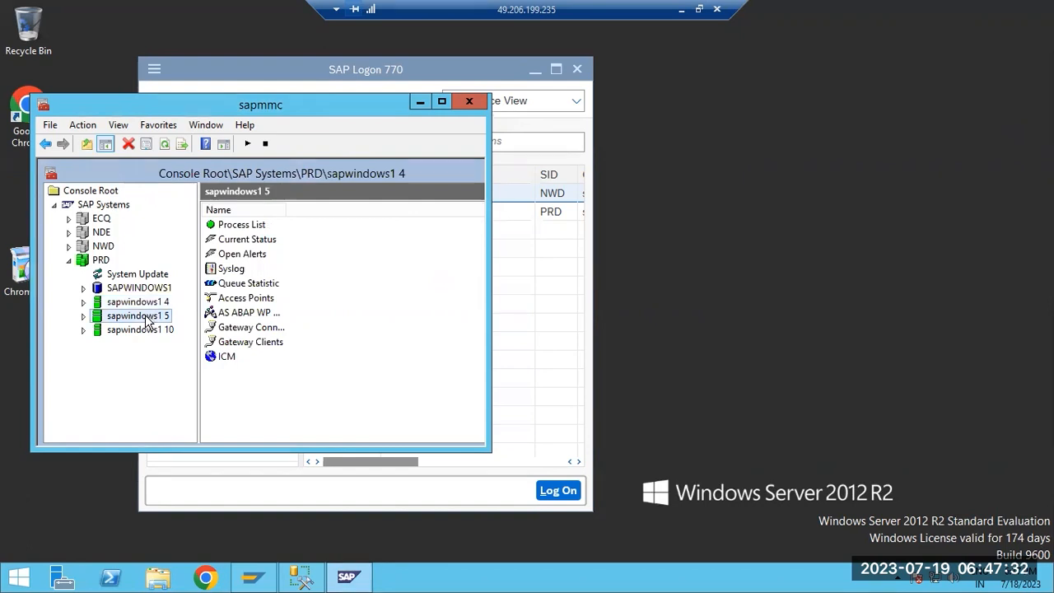
{"action": "left_click", "coordinate": [140, 331]}
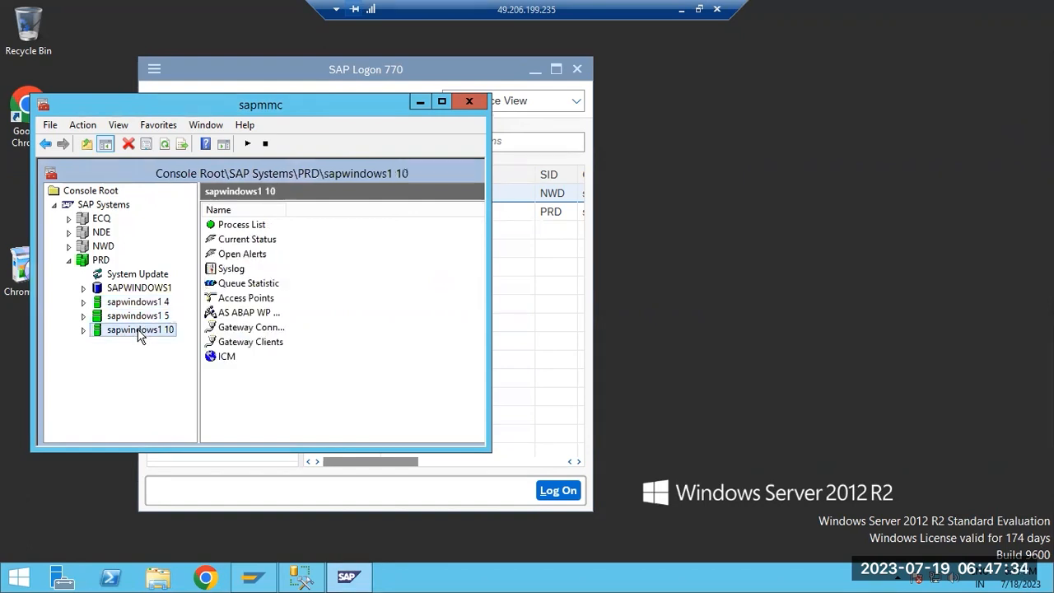
{"action": "left_click", "coordinate": [83, 329]}
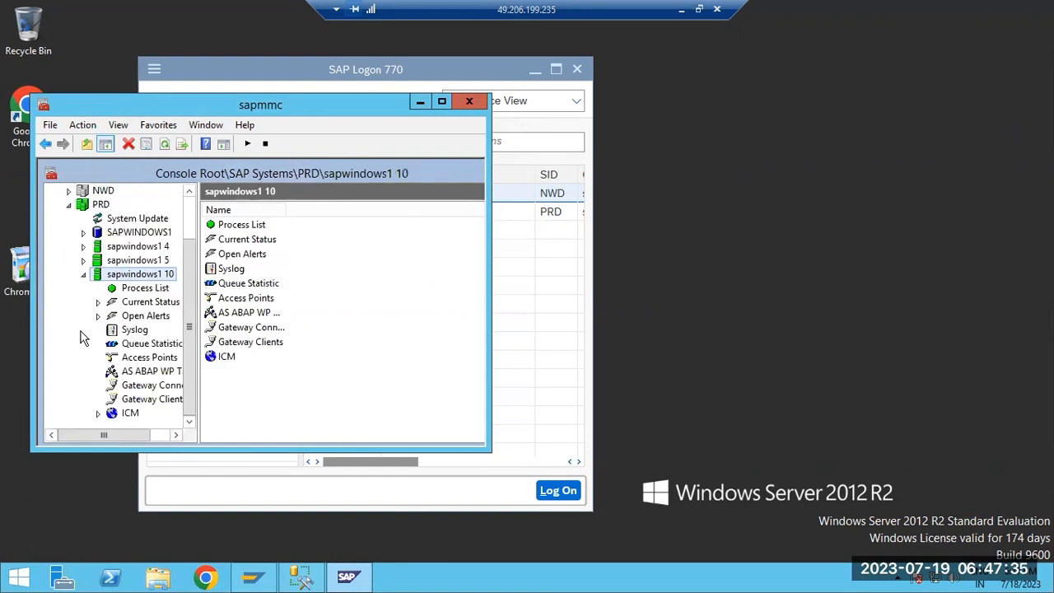
{"action": "left_click", "coordinate": [130, 290]}
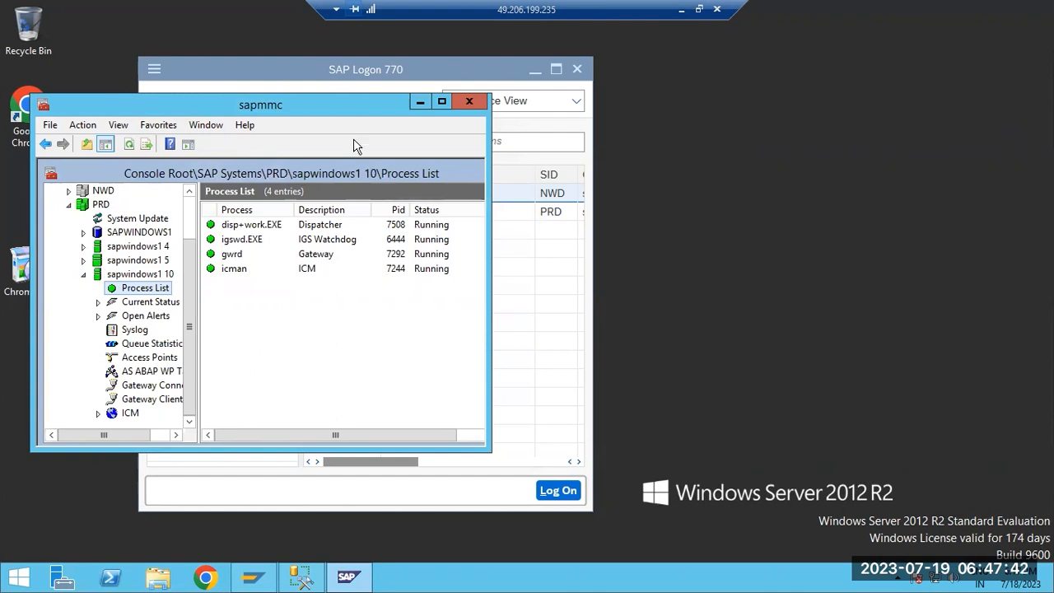
{"action": "left_click", "coordinate": [441, 102]}
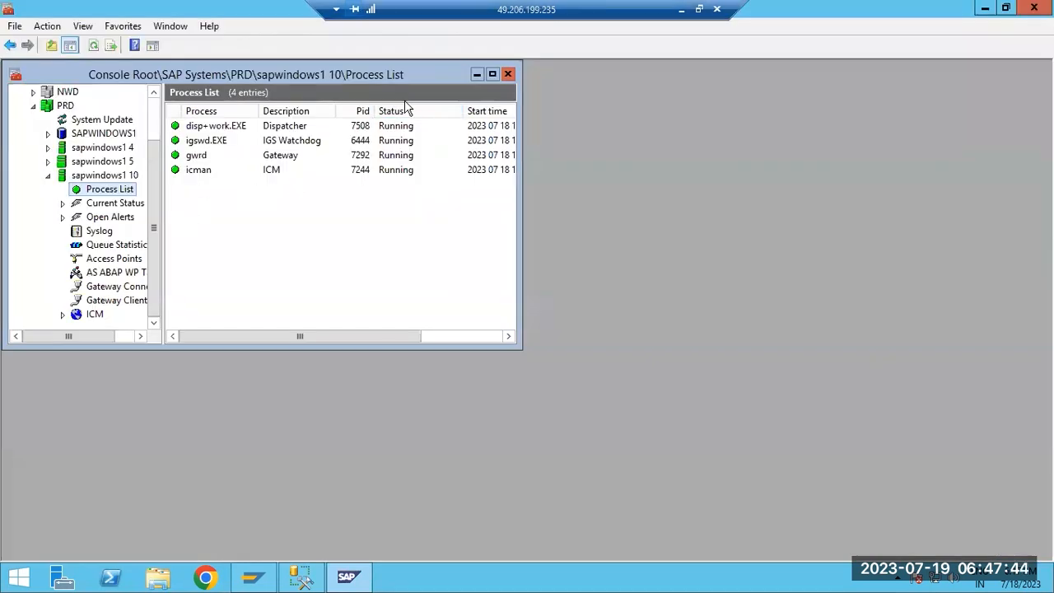
Step: Enlarge the view and show sapwindows1 4's AS ABAP WP Table with 10 waiting work processes
{"action": "left_click", "coordinate": [493, 74]}
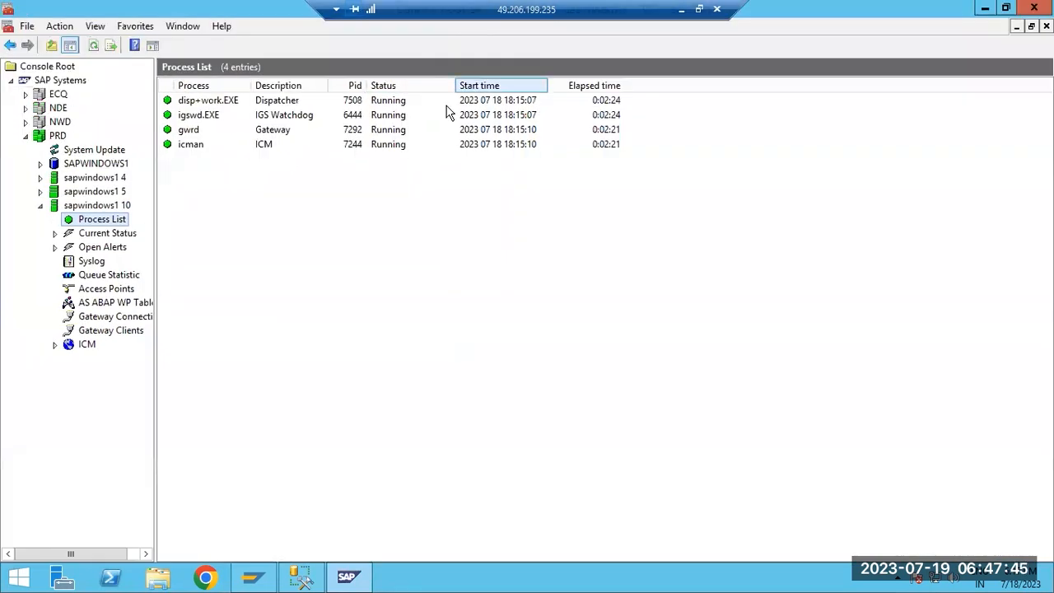
{"action": "left_click", "coordinate": [59, 197]}
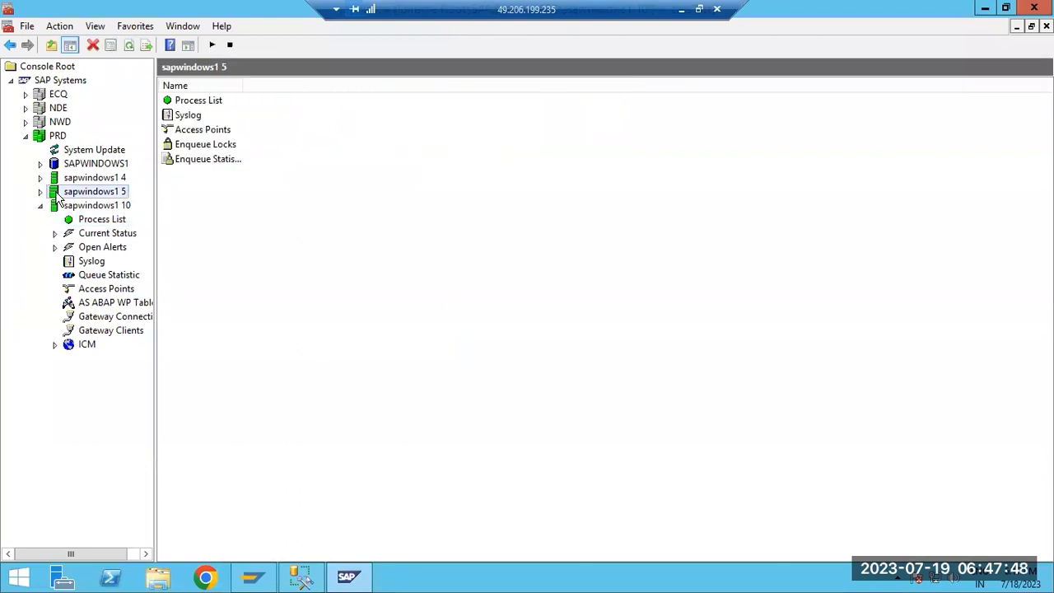
{"action": "left_click", "coordinate": [40, 177]}
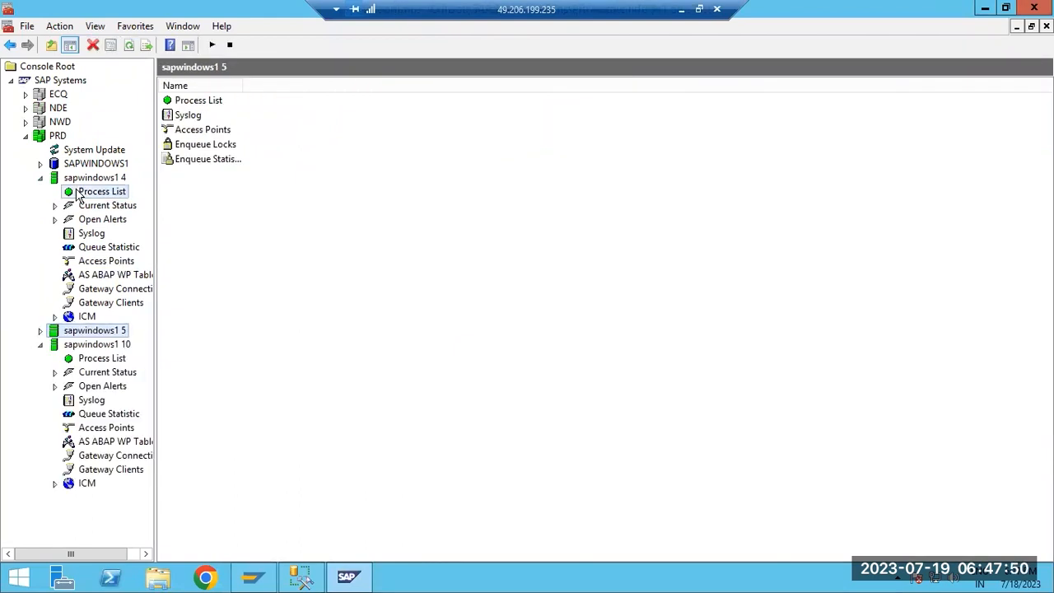
{"action": "left_click", "coordinate": [78, 192]}
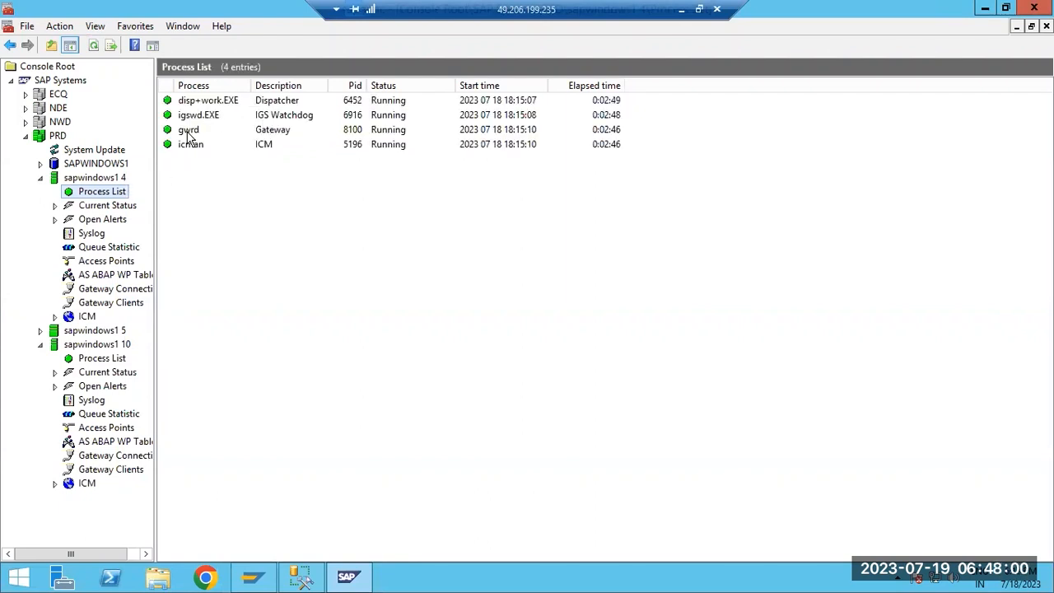
{"action": "left_click", "coordinate": [120, 278]}
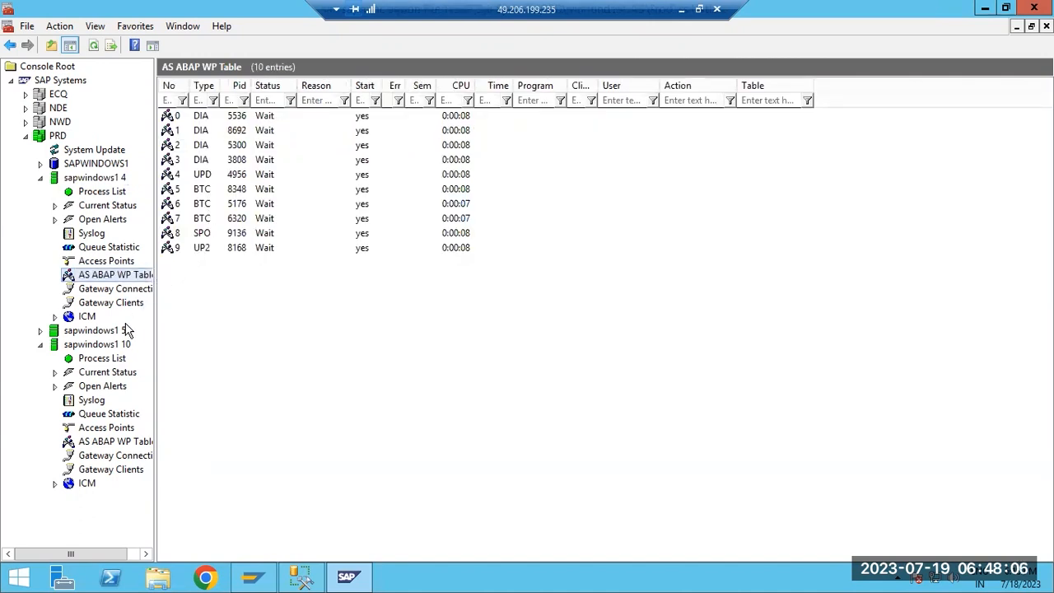
Step: Compare the work process tables of sapwindows1 10 and sapwindows1 4
{"action": "left_click", "coordinate": [99, 445]}
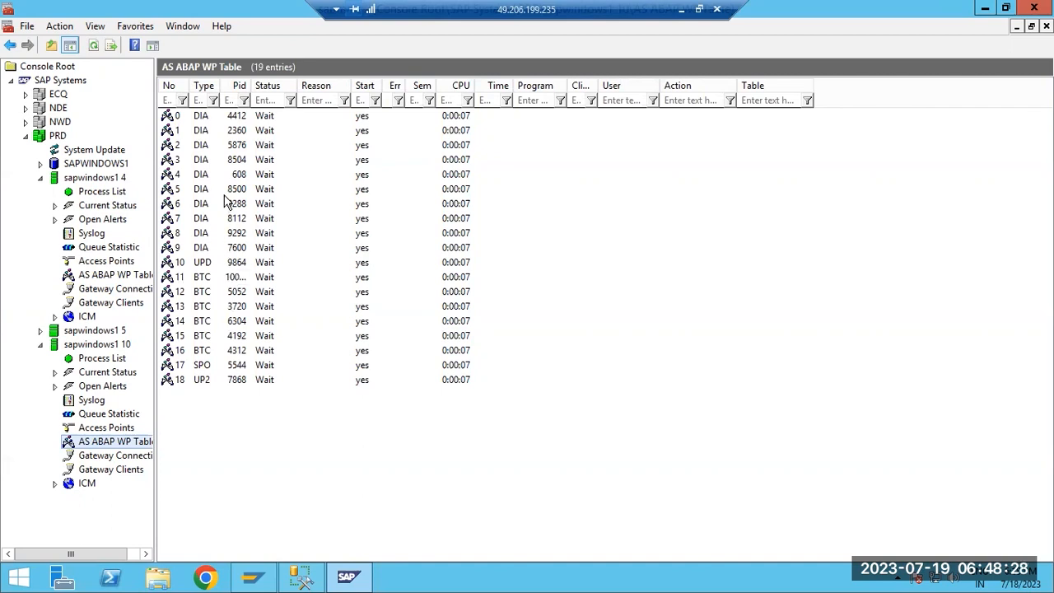
{"action": "left_click", "coordinate": [97, 192]}
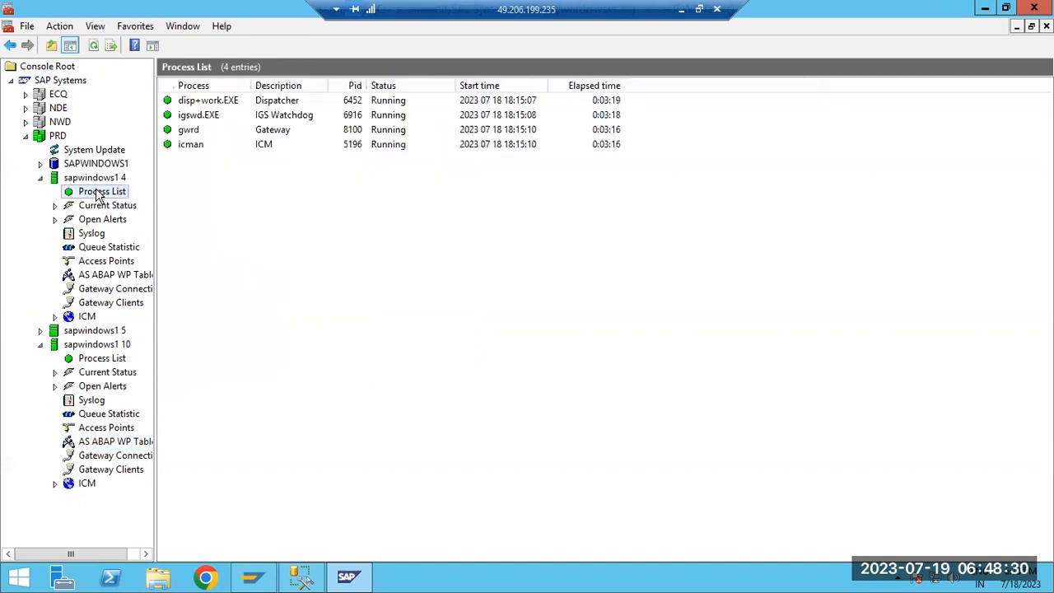
{"action": "left_click", "coordinate": [125, 278]}
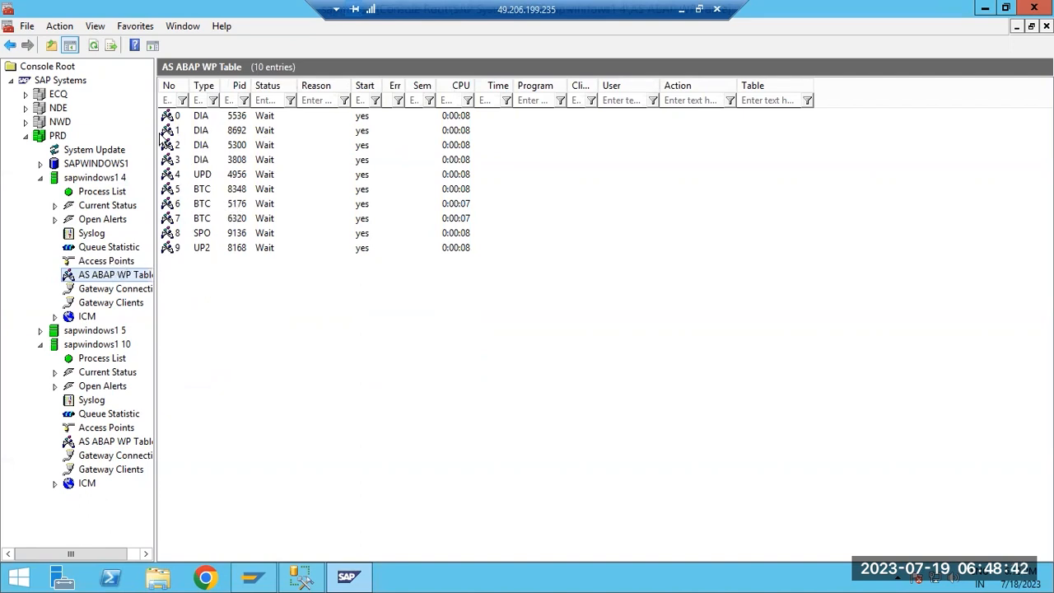
Step: Review the process lists of sapwindows1 10 and 4, then bring SAP Logon 770 forward
{"action": "left_click", "coordinate": [75, 346]}
{"action": "left_click", "coordinate": [82, 360]}
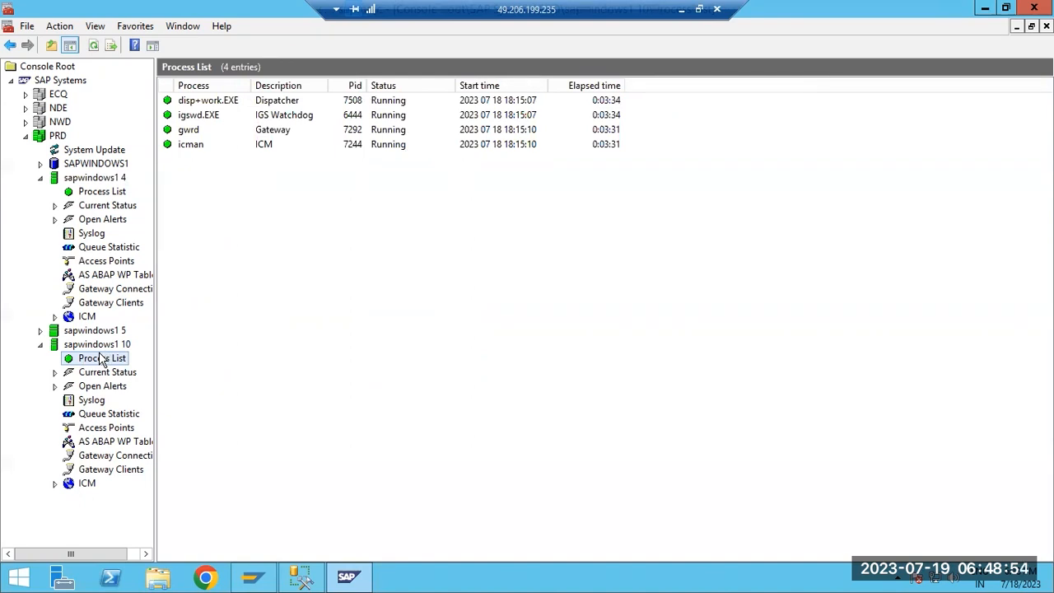
{"action": "left_click", "coordinate": [95, 179]}
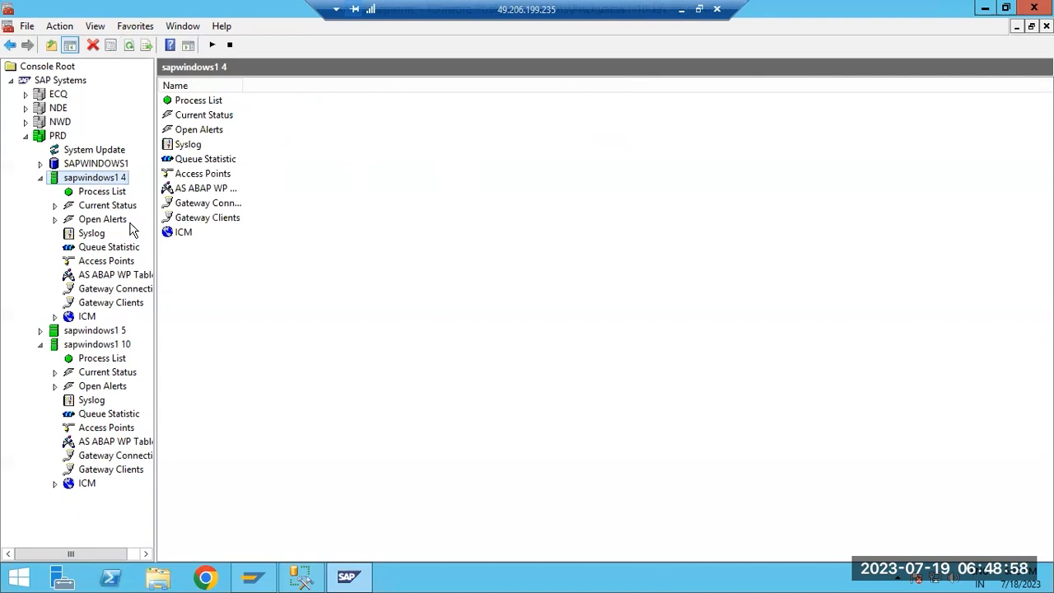
{"action": "left_click", "coordinate": [97, 344]}
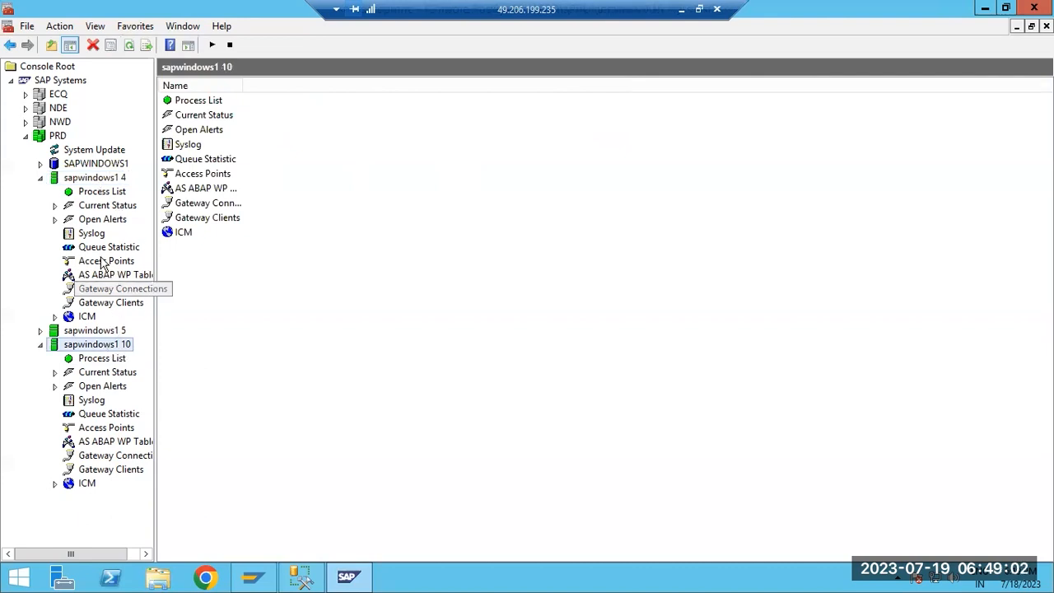
{"action": "left_click", "coordinate": [96, 191]}
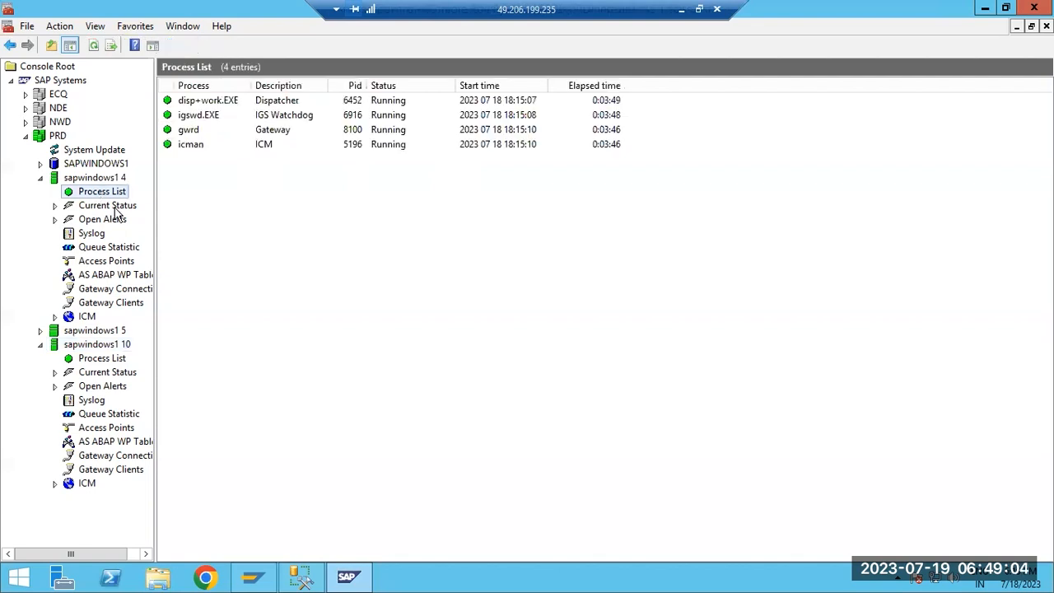
{"action": "left_click", "coordinate": [350, 580]}
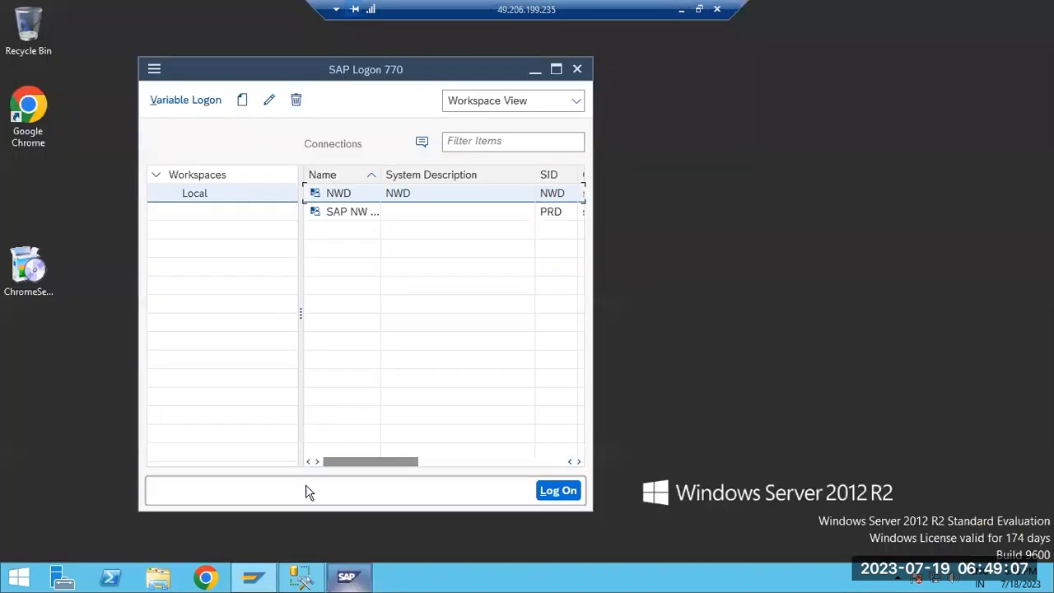
Step: Open the PRD logon and try user sap* in client 001, which is rejected
{"action": "left_click", "coordinate": [252, 577]}
{"action": "left_click", "coordinate": [262, 579]}
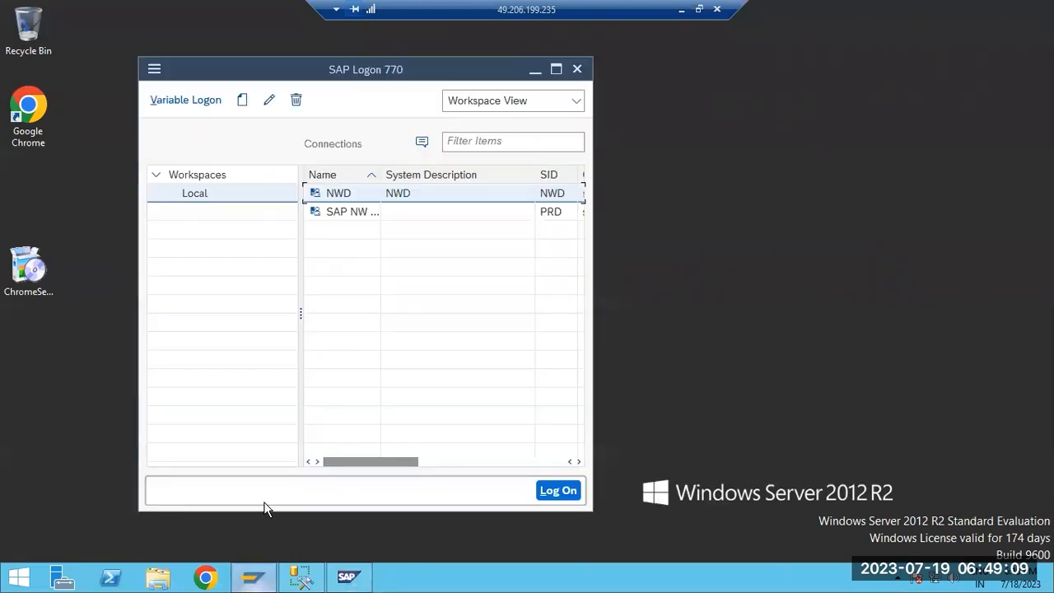
{"action": "double_click", "coordinate": [351, 214]}
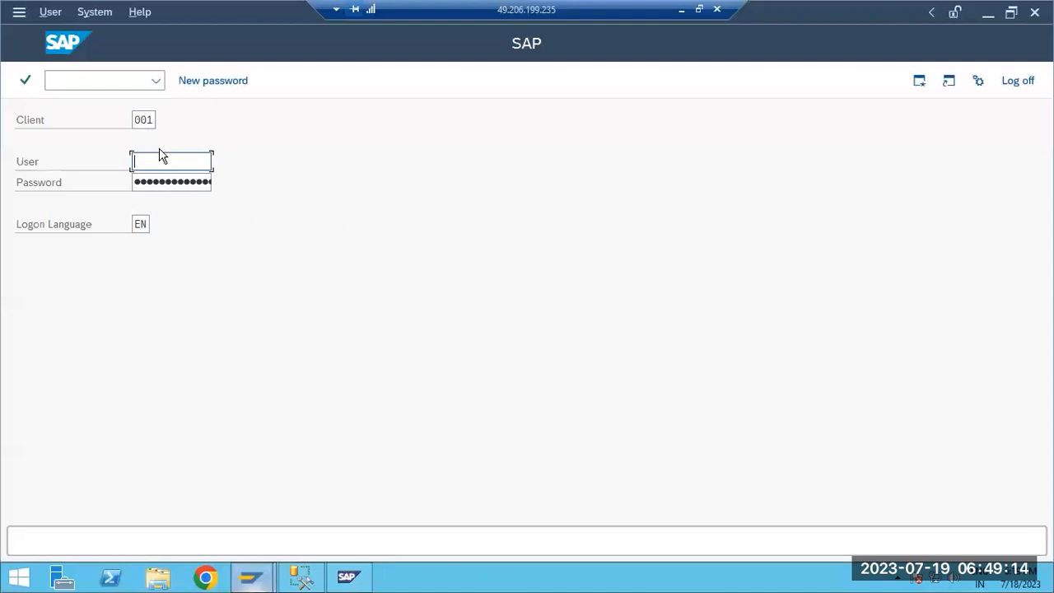
{"action": "type", "text": "sap*"}
{"action": "key", "text": "Tab"}
{"action": "key", "text": "Return"}
Step: Retry the PRD logon in client 000, then log off back to SAP Logon
{"action": "key", "text": "Tab"}
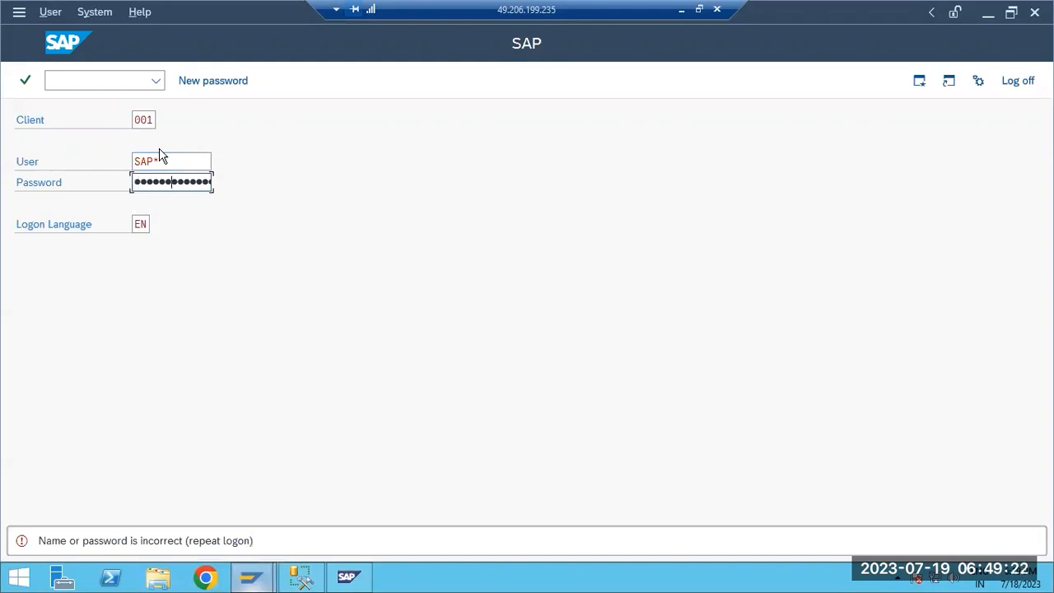
{"action": "left_click", "coordinate": [161, 155]}
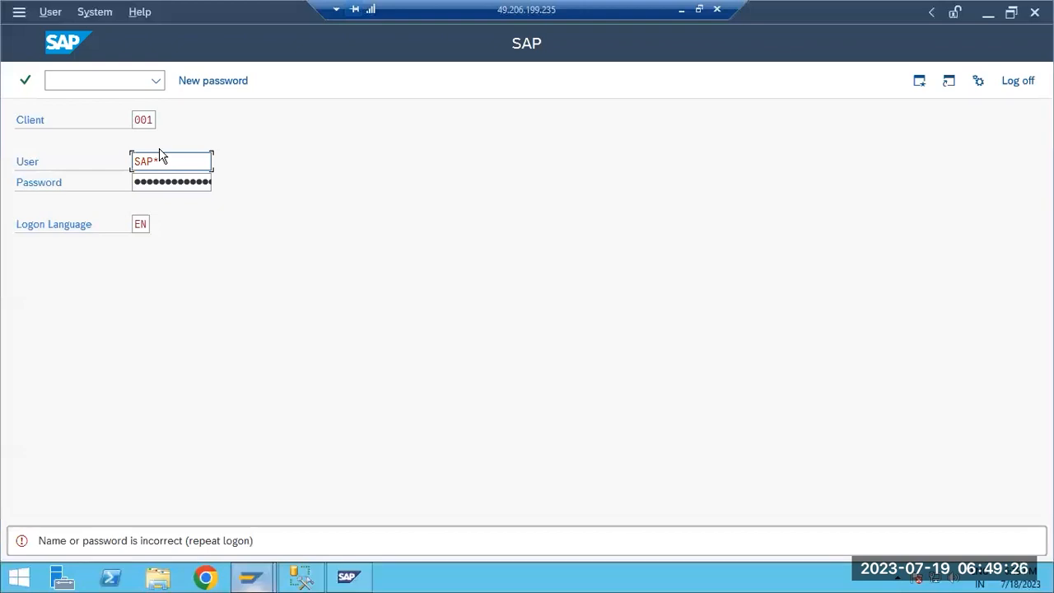
{"action": "key", "text": "shift+Tab"}
{"action": "type", "text": "000"}
{"action": "key", "text": "Tab"}
{"action": "key", "text": "Tab"}
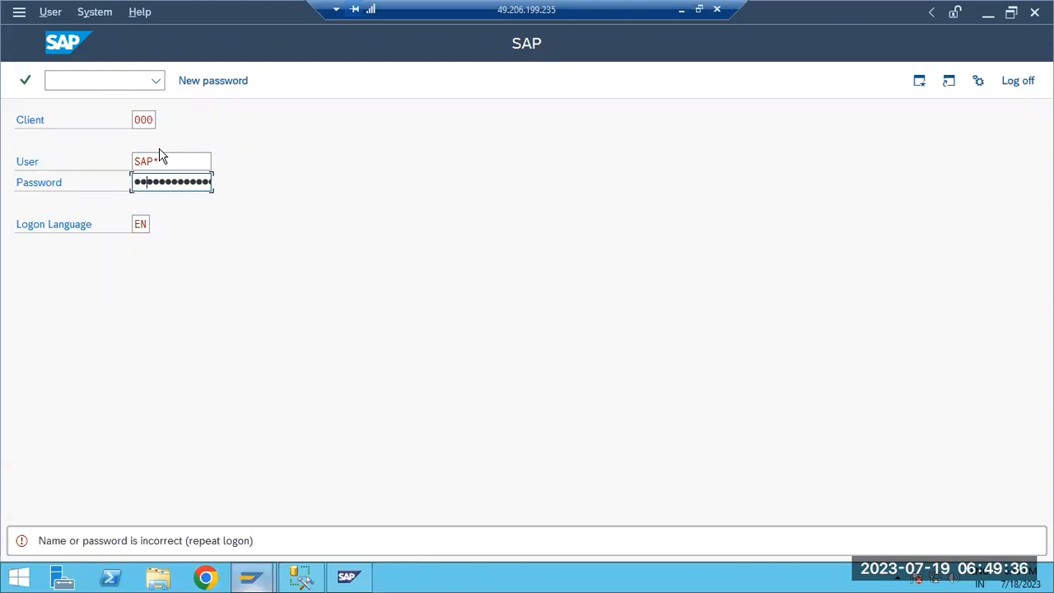
{"action": "key", "text": "Return"}
{"action": "key", "text": "Return"}
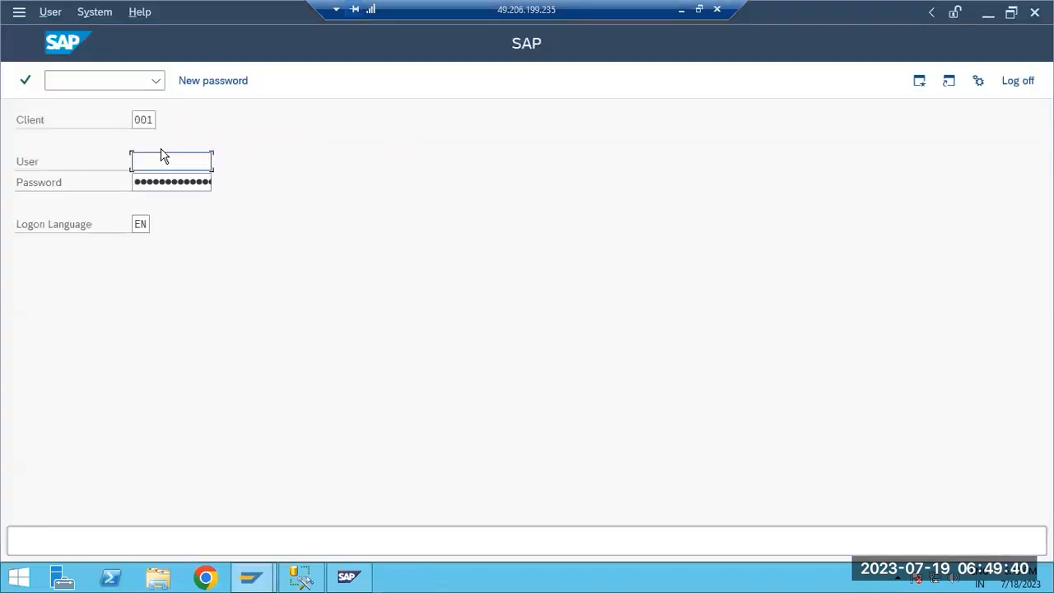
{"action": "left_click", "coordinate": [1016, 80]}
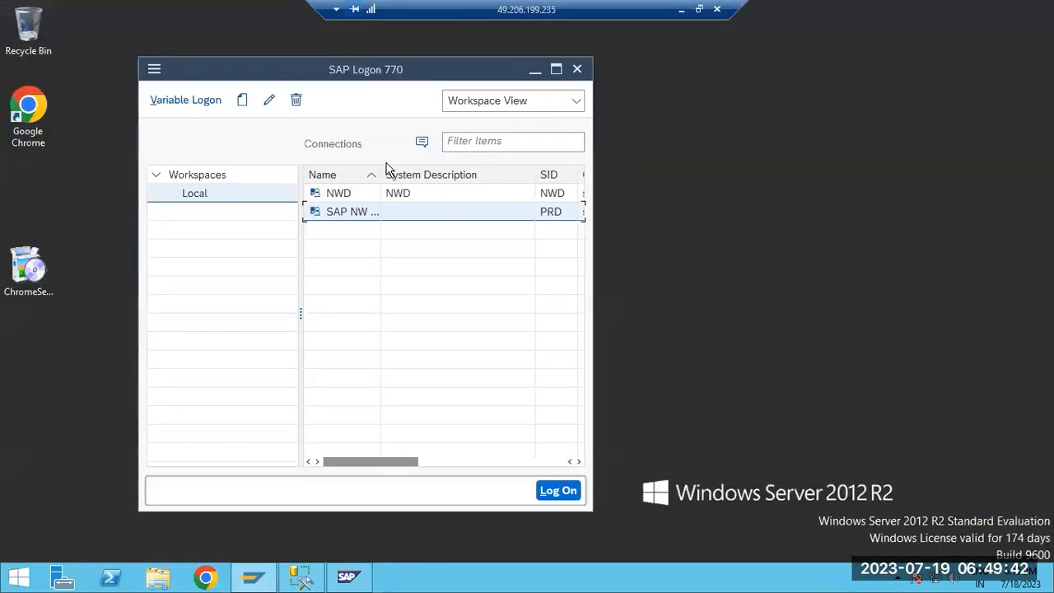
Step: Dismiss the SAP GUI error and start the NWD system from the console, confirming with OK
{"action": "left_click", "coordinate": [341, 192]}
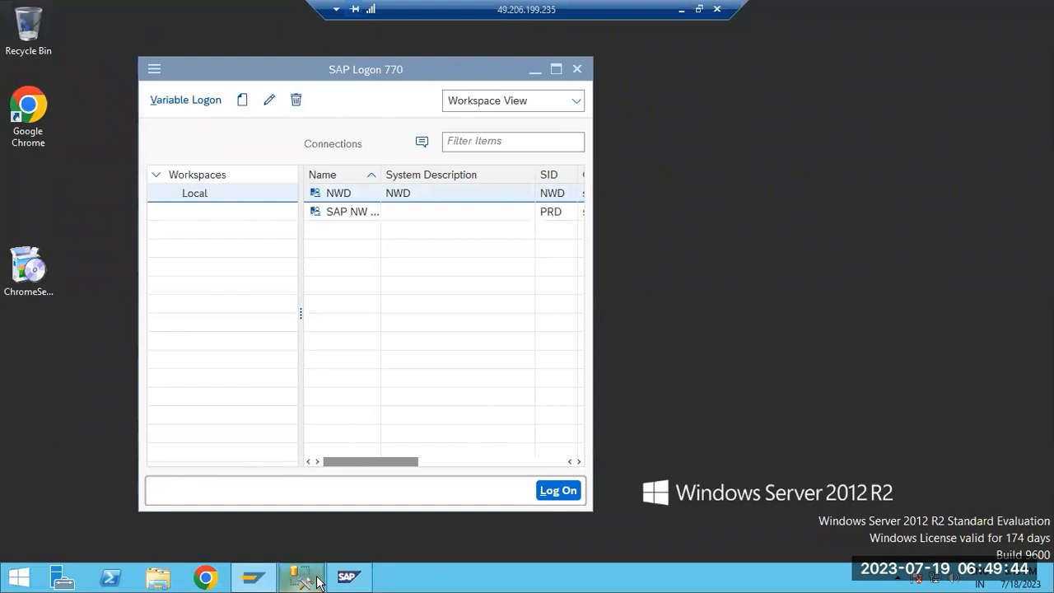
{"action": "left_click", "coordinate": [318, 581]}
{"action": "left_click", "coordinate": [628, 361]}
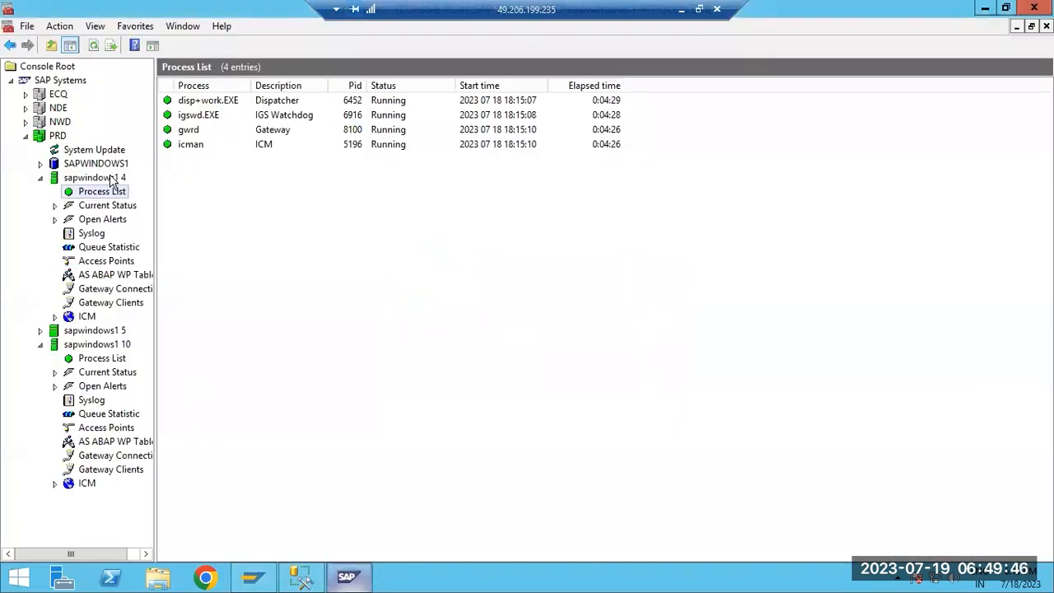
{"action": "right_click", "coordinate": [39, 121]}
{"action": "left_click", "coordinate": [71, 130]}
{"action": "left_click", "coordinate": [453, 326]}
Step: Show sapwindows1 10's nodes and bring SAP Logon 770 back to the NWD connection
{"action": "left_click", "coordinate": [86, 346]}
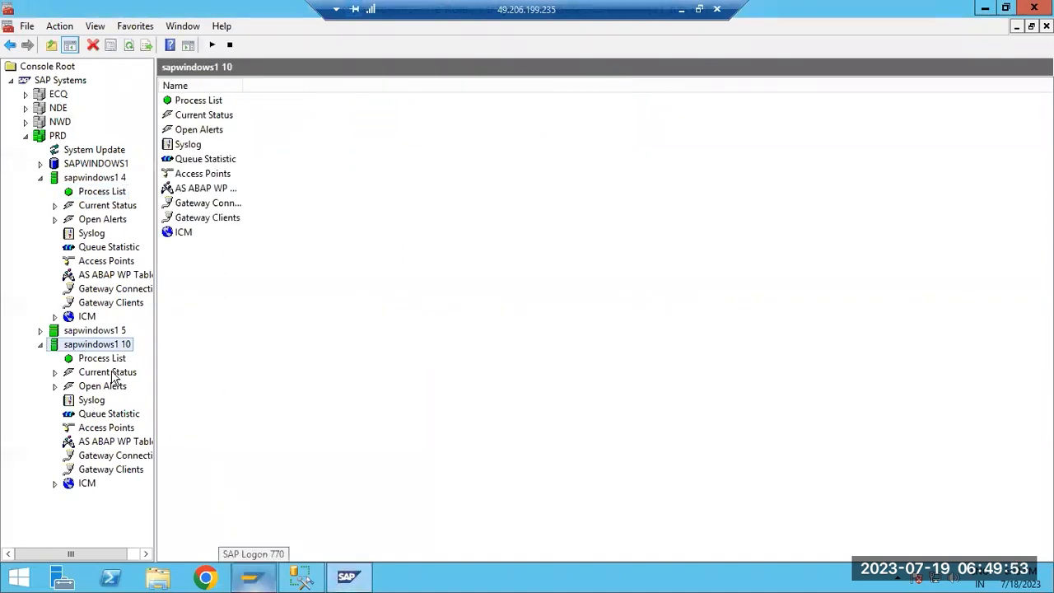
{"action": "left_click", "coordinate": [262, 576]}
{"action": "left_click", "coordinate": [269, 101]}
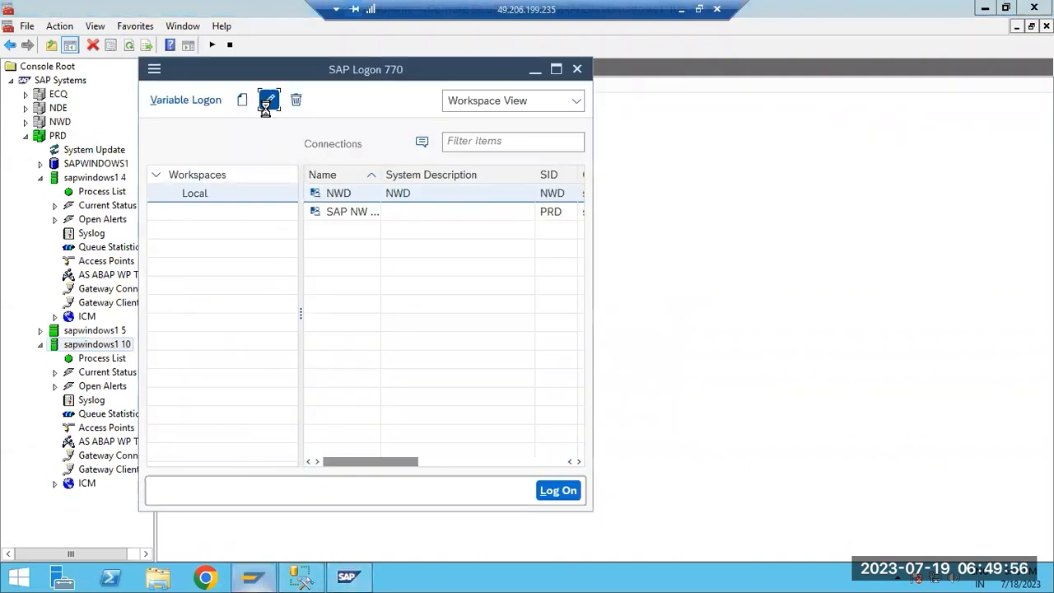
Step: Change the NWD connection's instance number from 00 to 10 and save it
{"action": "left_click", "coordinate": [315, 304]}
{"action": "double_click", "coordinate": [315, 303]}
{"action": "type", "text": "10"}
{"action": "key", "text": "Return"}
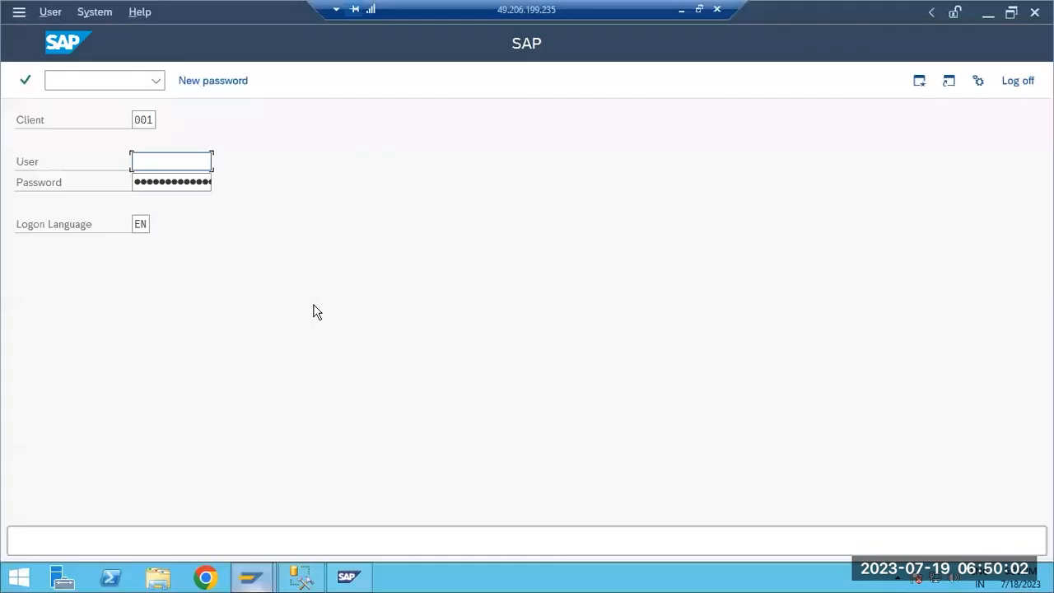
Step: Fill in the NWD client 001 logon with the suggested user name
{"action": "type", "text": "d"}
{"action": "left_click", "coordinate": [145, 186]}
{"action": "left_click", "coordinate": [147, 184]}
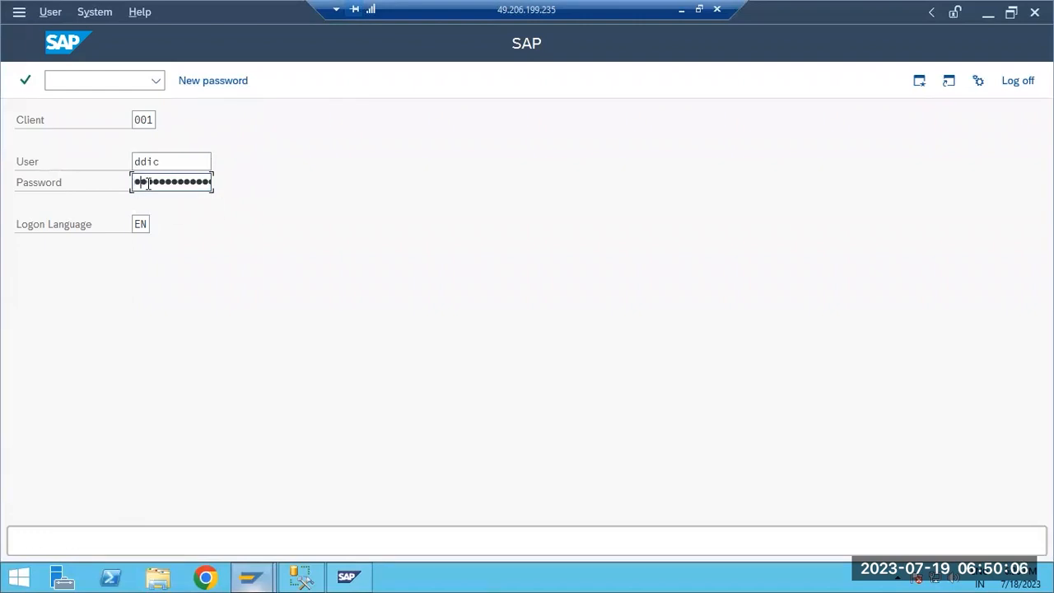
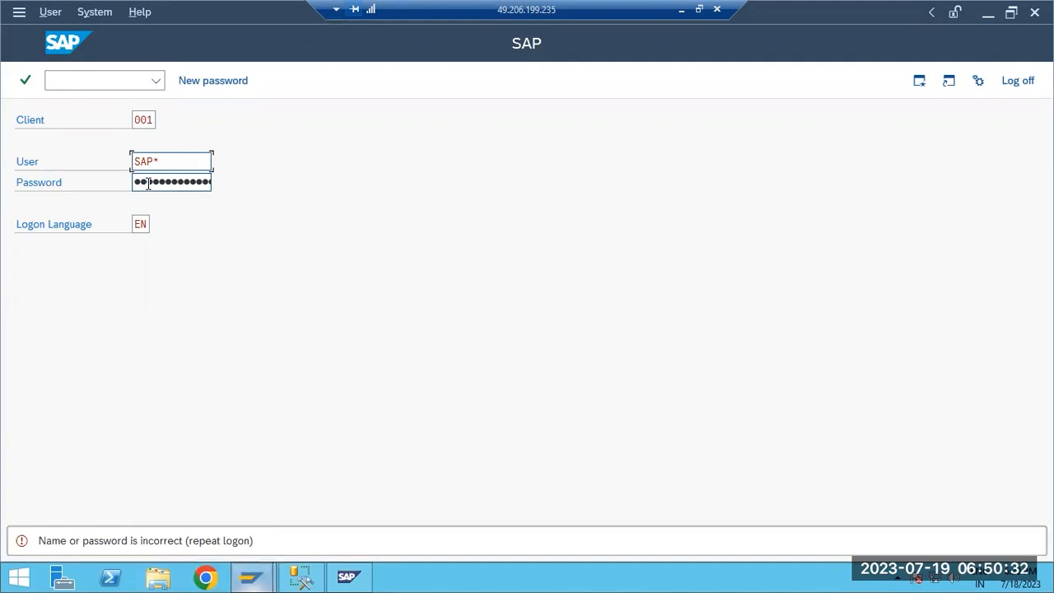
Step: Re-enter the password and resubmit the client 001 logon
{"action": "left_click", "coordinate": [148, 184]}
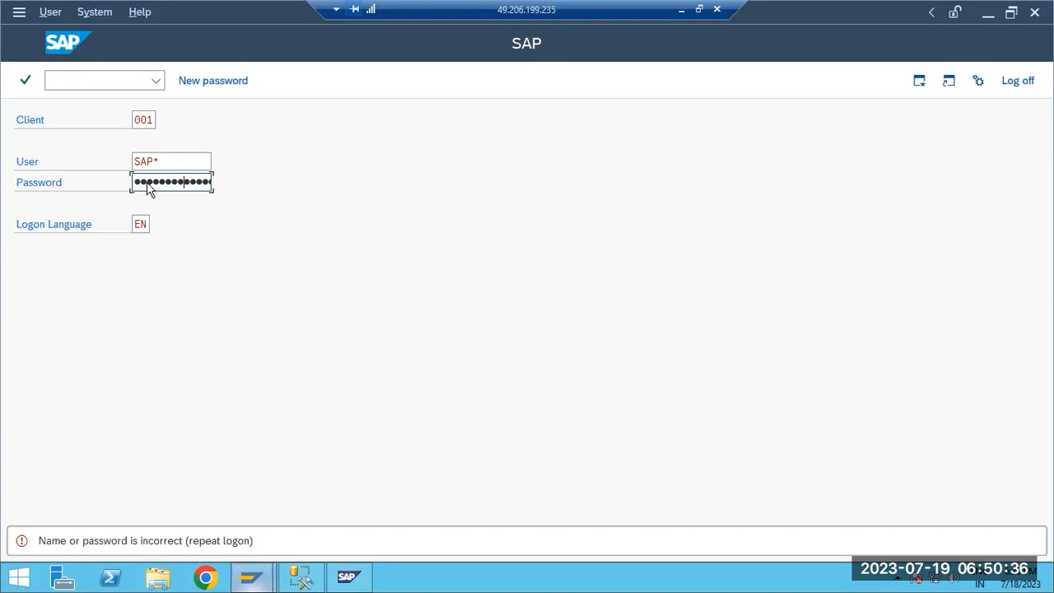
{"action": "key", "text": "Return"}
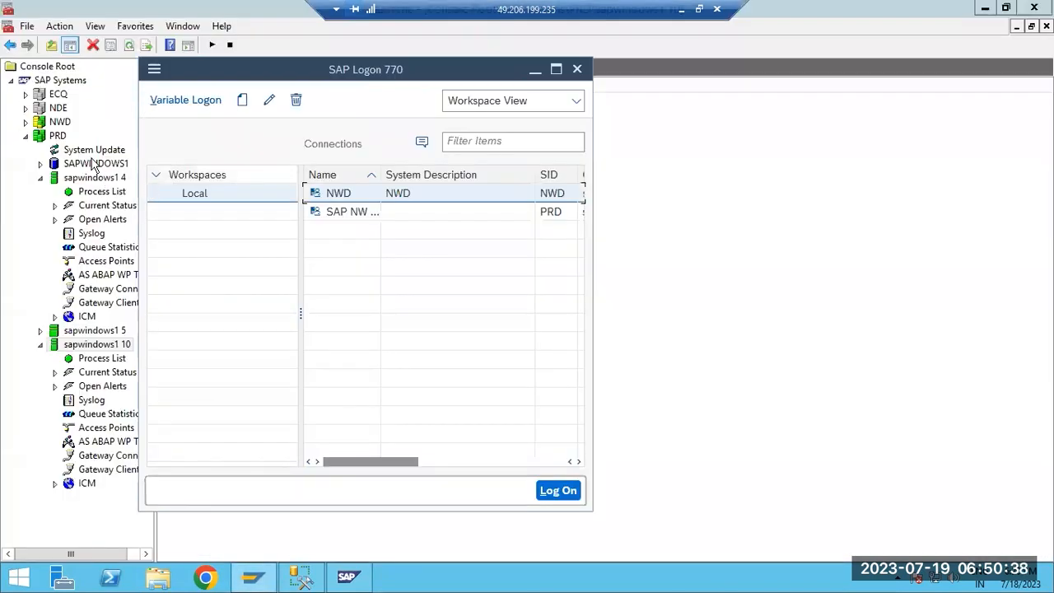
Step: Show sapwindows1 0's process list and hard-stop all NWD instances from the console
{"action": "left_click", "coordinate": [25, 122]}
{"action": "left_click", "coordinate": [40, 164]}
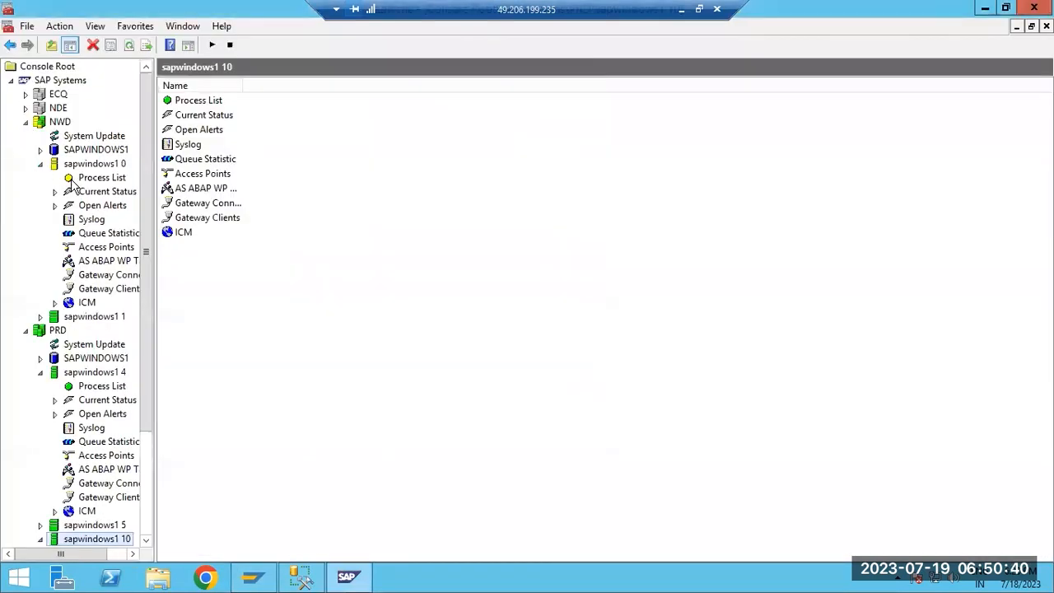
{"action": "left_click", "coordinate": [80, 177]}
{"action": "right_click", "coordinate": [62, 122]}
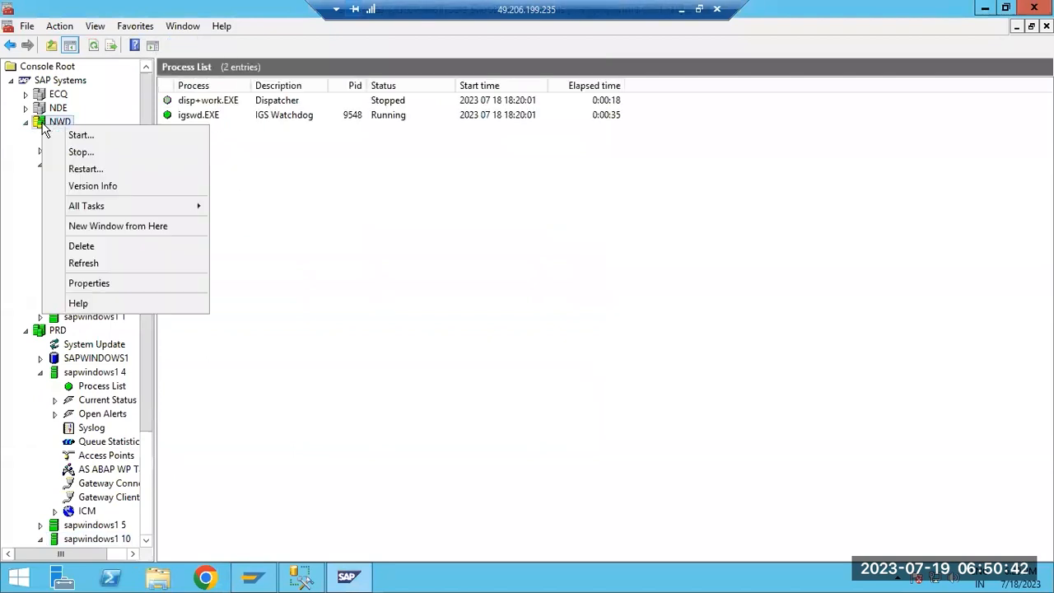
{"action": "left_click", "coordinate": [91, 150]}
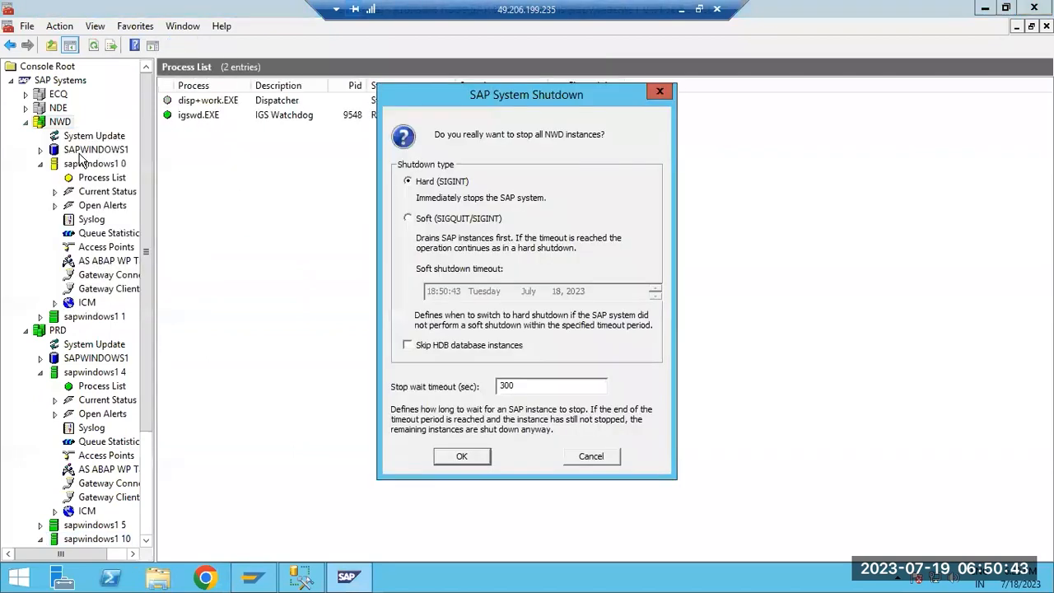
{"action": "left_click", "coordinate": [455, 452]}
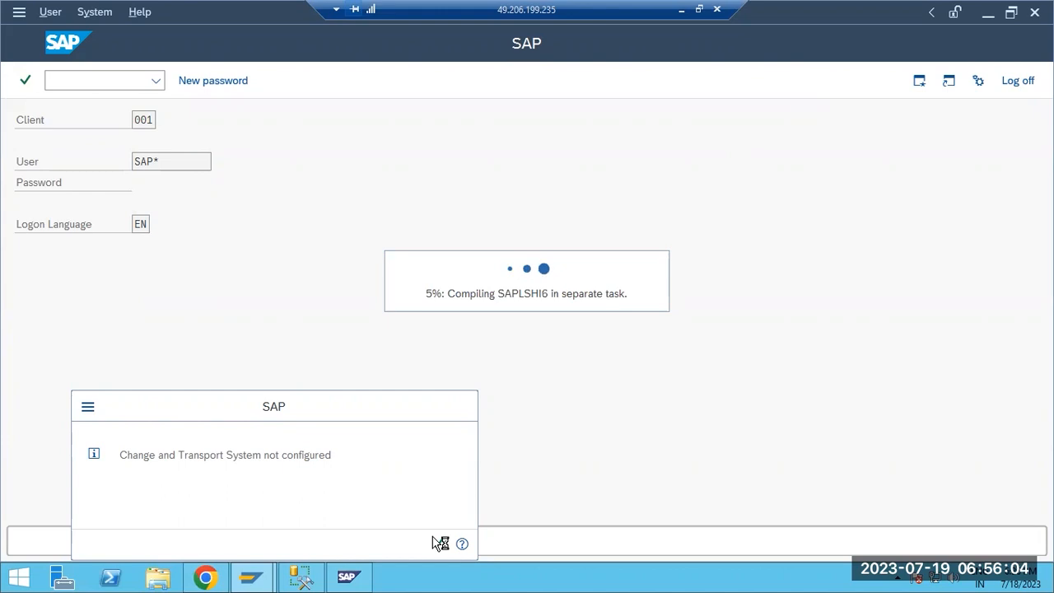
Step: Check the instance's current status and process list in the console, then return to SAP Logon 770
{"action": "mouse_move", "coordinate": [265, 583]}
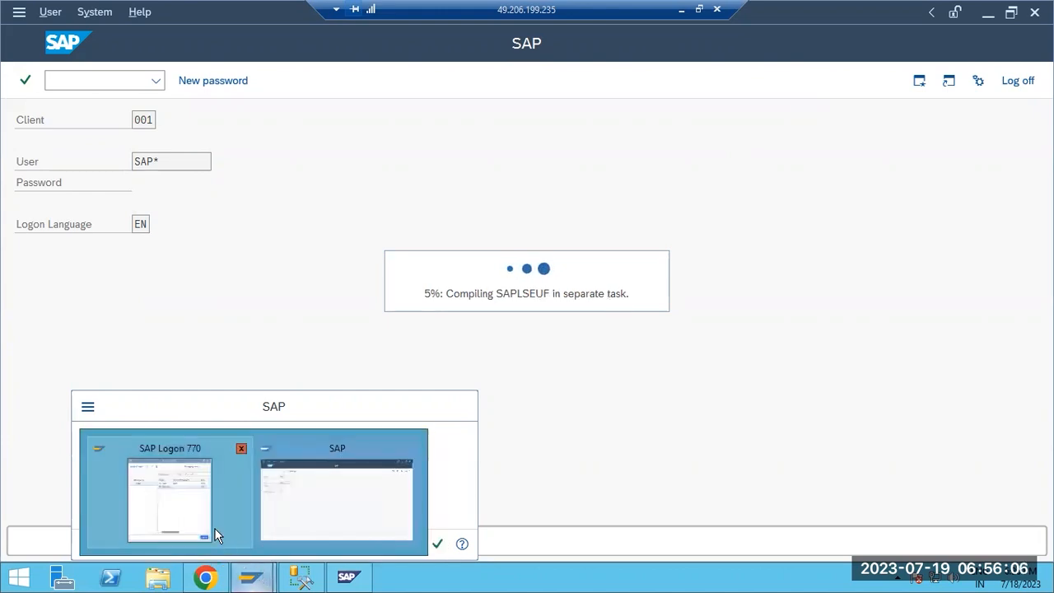
{"action": "left_click", "coordinate": [181, 510]}
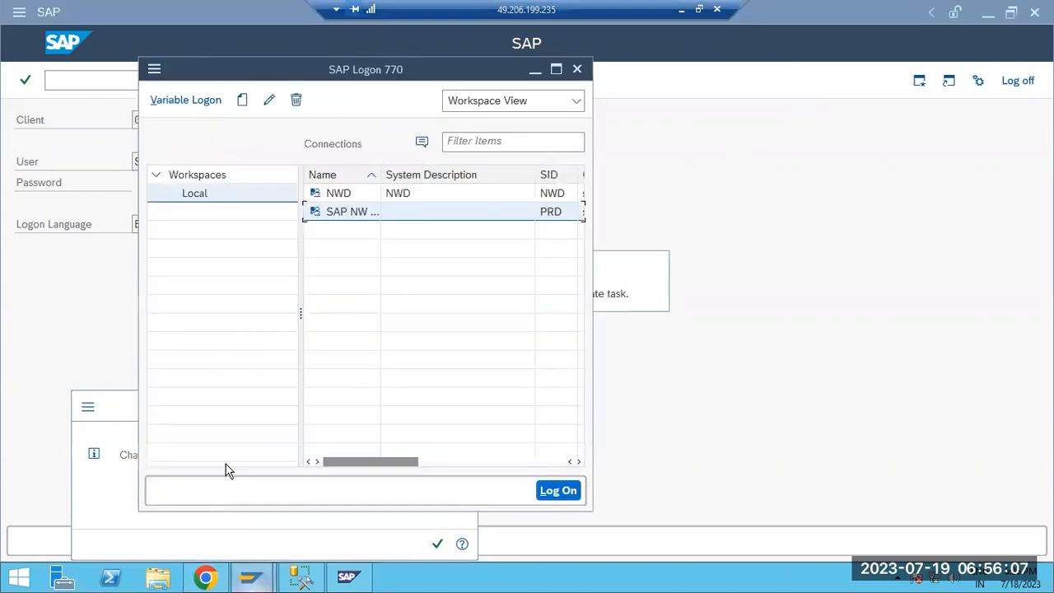
{"action": "left_click", "coordinate": [349, 576]}
{"action": "left_click", "coordinate": [99, 192]}
{"action": "left_click", "coordinate": [95, 179]}
{"action": "left_click", "coordinate": [346, 577]}
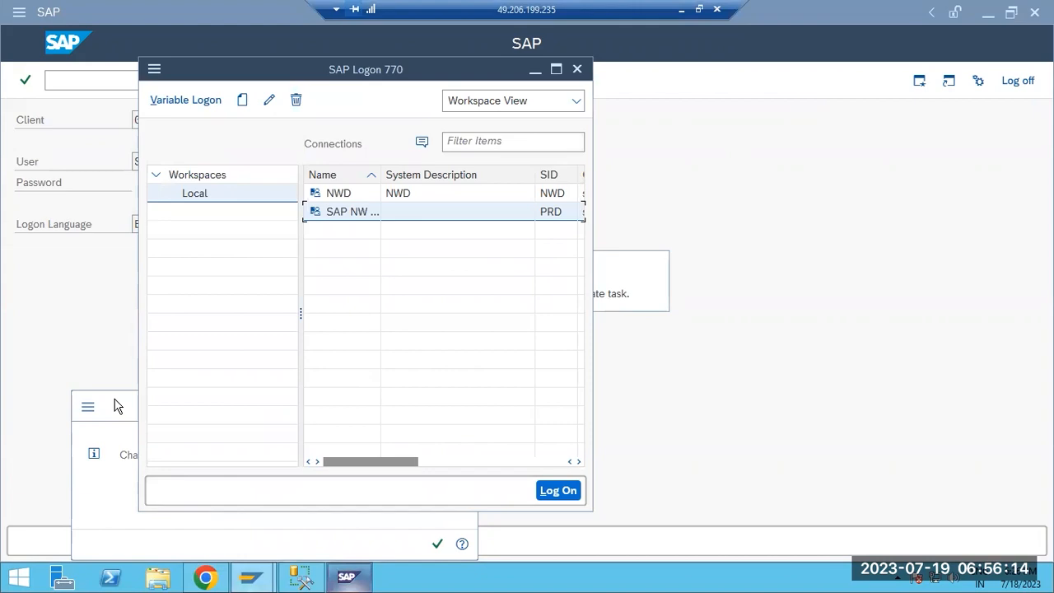
Step: Undo the old SAP diagram in Paint until blank and write a new note 'SGEN -'
{"action": "left_click", "coordinate": [682, 9]}
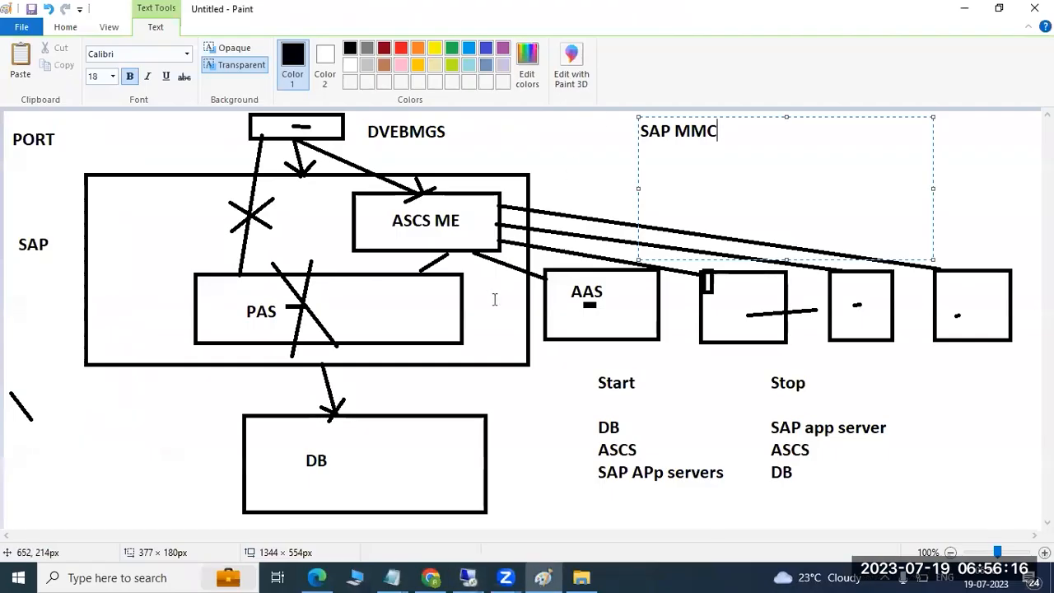
{"action": "key", "text": "ctrl+z"}
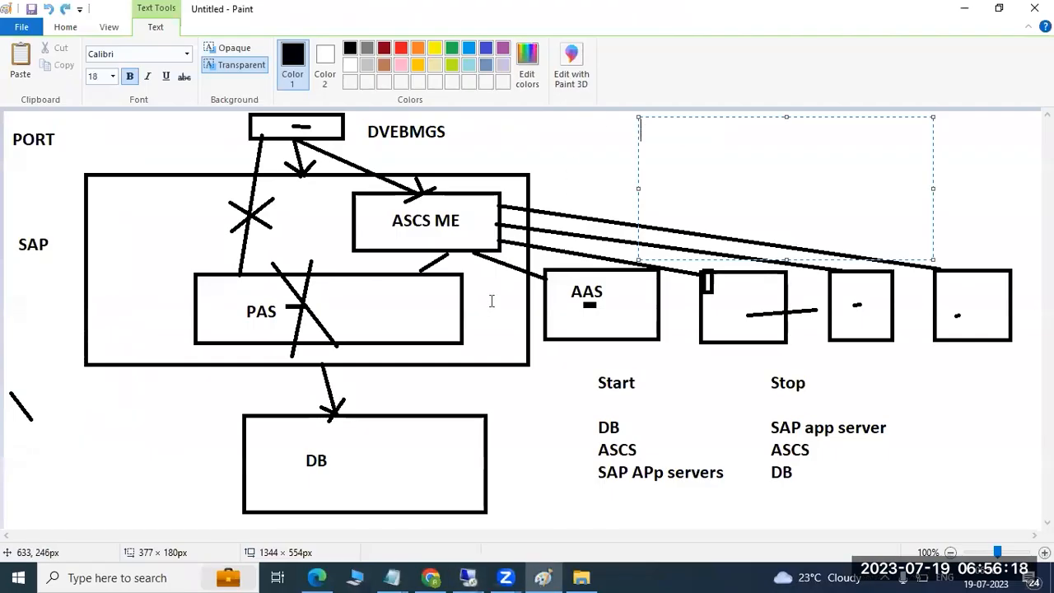
{"action": "type", "text": "z"}
{"action": "key", "text": "ctrl+z"}
{"action": "key", "text": "ctrl+z"}
{"action": "key", "text": "ctrl+z"}
{"action": "key", "text": "ctrl+z"}
{"action": "key", "text": "ctrl+z"}
{"action": "key", "text": "ctrl+z"}
{"action": "key", "text": "ctrl+z"}
{"action": "key", "text": "ctrl+z"}
{"action": "key", "text": "ctrl+z"}
{"action": "key", "text": "ctrl+z"}
{"action": "key", "text": "ctrl+z"}
{"action": "key", "text": "ctrl+z"}
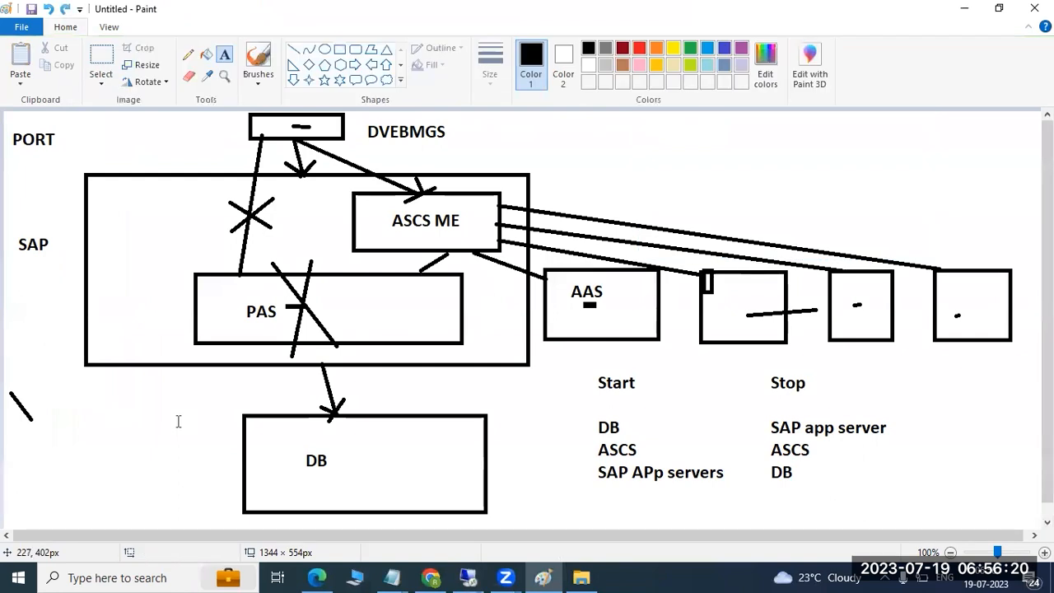
{"action": "key", "text": "ctrl+z"}
{"action": "key", "text": "ctrl+z"}
{"action": "key", "text": "ctrl+z"}
{"action": "key", "text": "ctrl+z"}
{"action": "key", "text": "ctrl+z"}
{"action": "key", "text": "ctrl+z"}
{"action": "key", "text": "ctrl+z"}
{"action": "key", "text": "ctrl+z"}
{"action": "key", "text": "ctrl+z"}
{"action": "key", "text": "ctrl+z"}
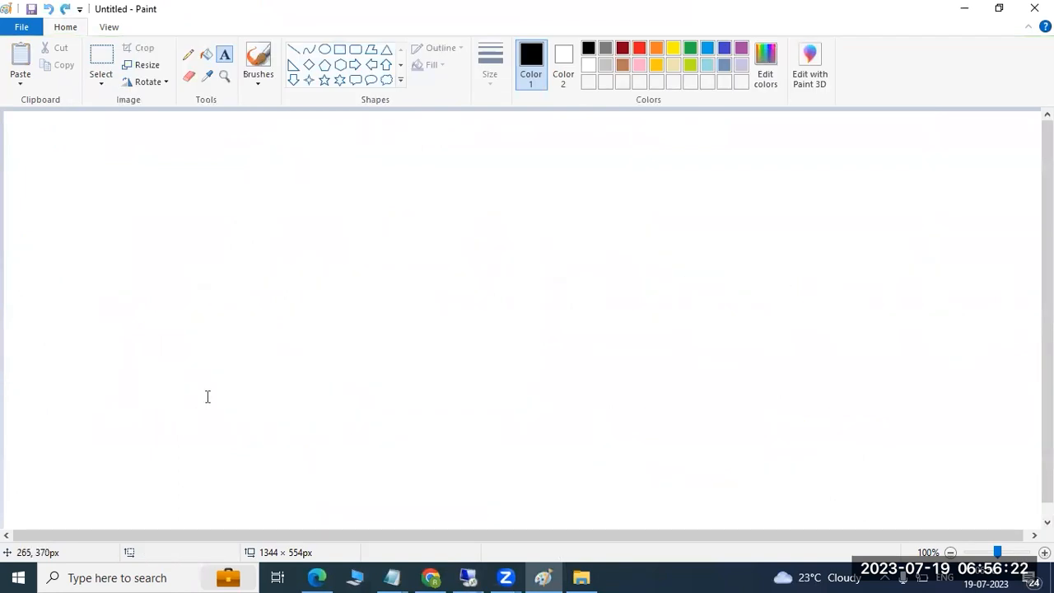
{"action": "left_click_drag", "start_coordinate": [26, 131], "coordinate": [967, 452]}
{"action": "type", "text": "SGEN -"}
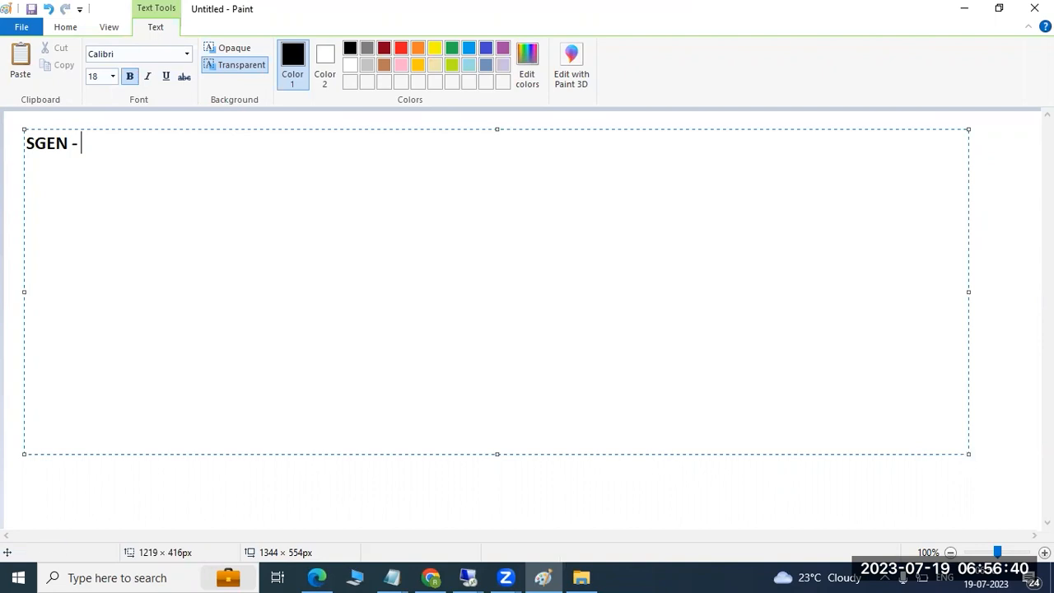
Step: Minimize Paint and the file explorer and return to the SAP remote session
{"action": "left_click", "coordinate": [976, 15]}
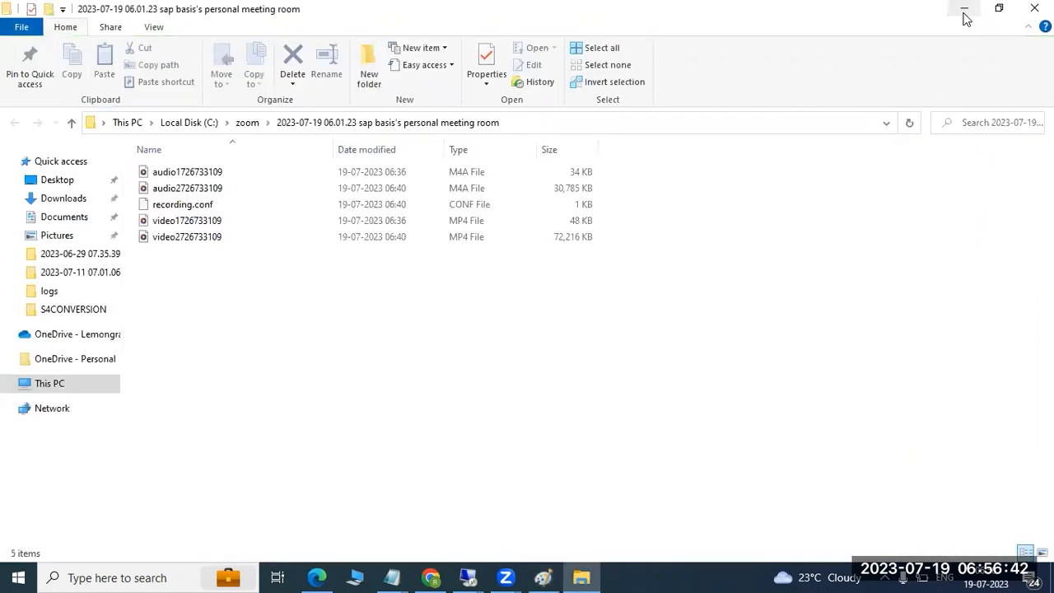
{"action": "left_click", "coordinate": [962, 9]}
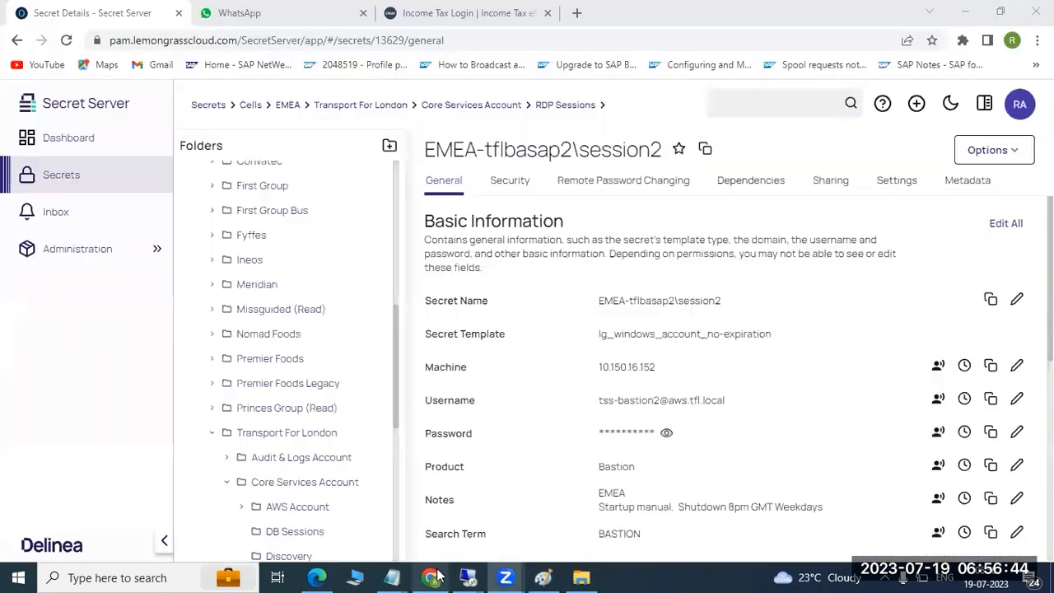
{"action": "mouse_move", "coordinate": [468, 578]}
{"action": "left_click", "coordinate": [458, 526]}
Step: Start transaction sm50 from SAP Easy Access while its programs compile
{"action": "left_click", "coordinate": [796, 384]}
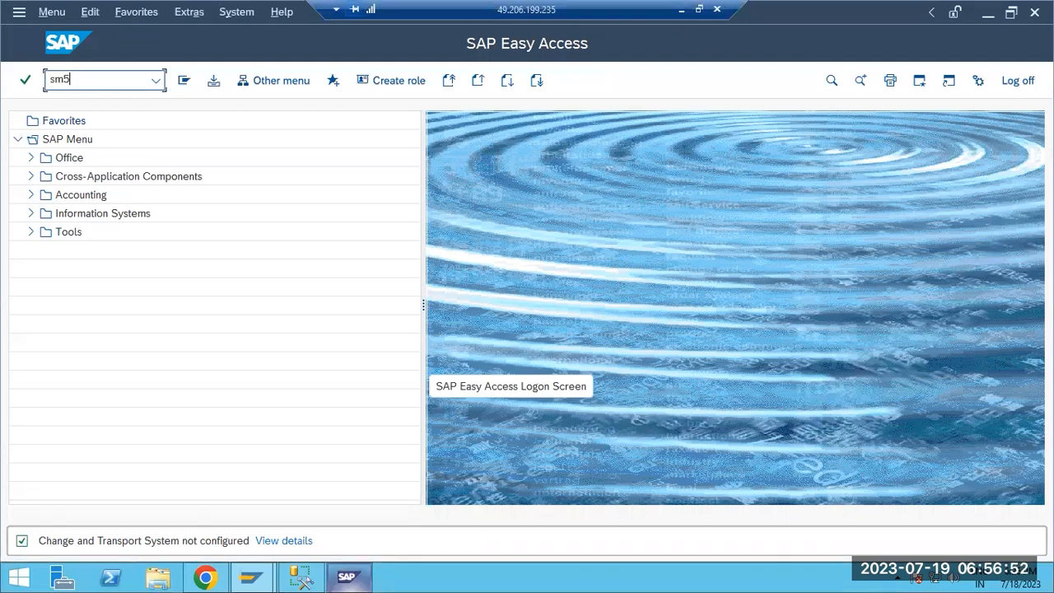
{"action": "key", "text": "Return"}
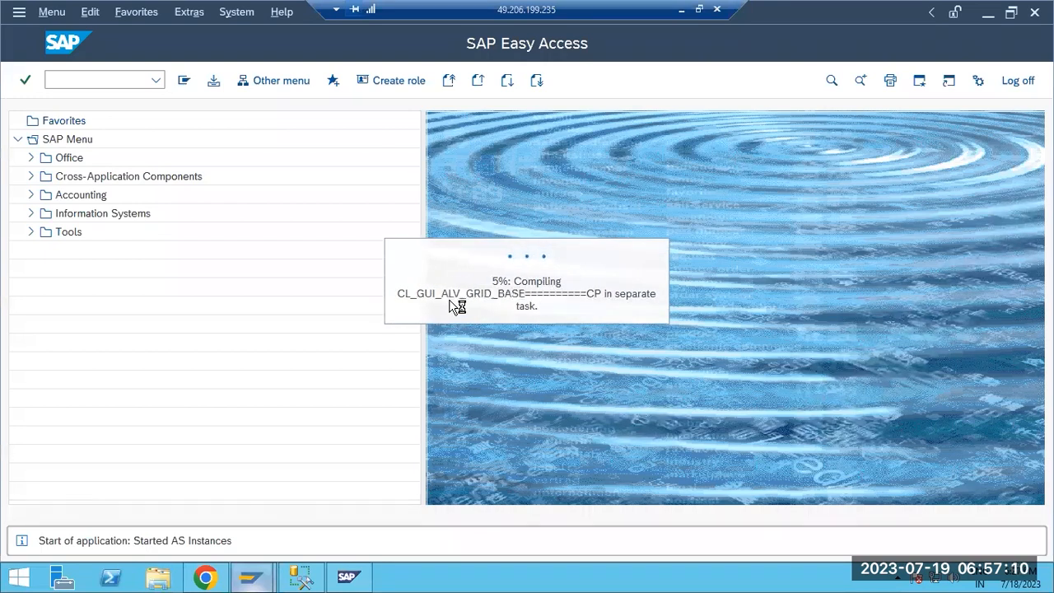
{"action": "left_click", "coordinate": [251, 577]}
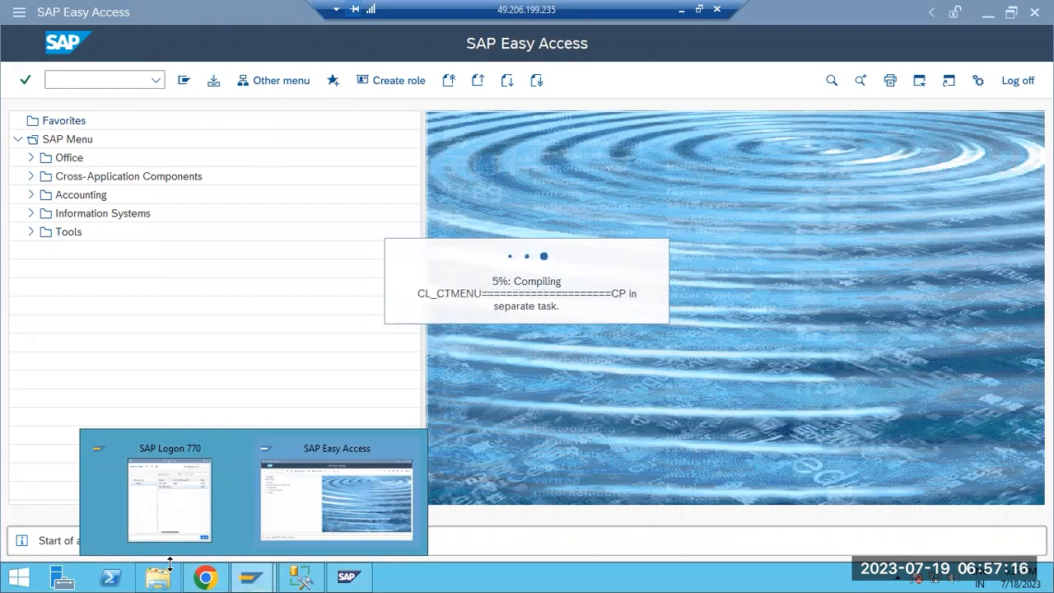
Step: Open the PRD connection's properties in SAP Logon 770 and select its instance number 04
{"action": "left_click", "coordinate": [174, 510]}
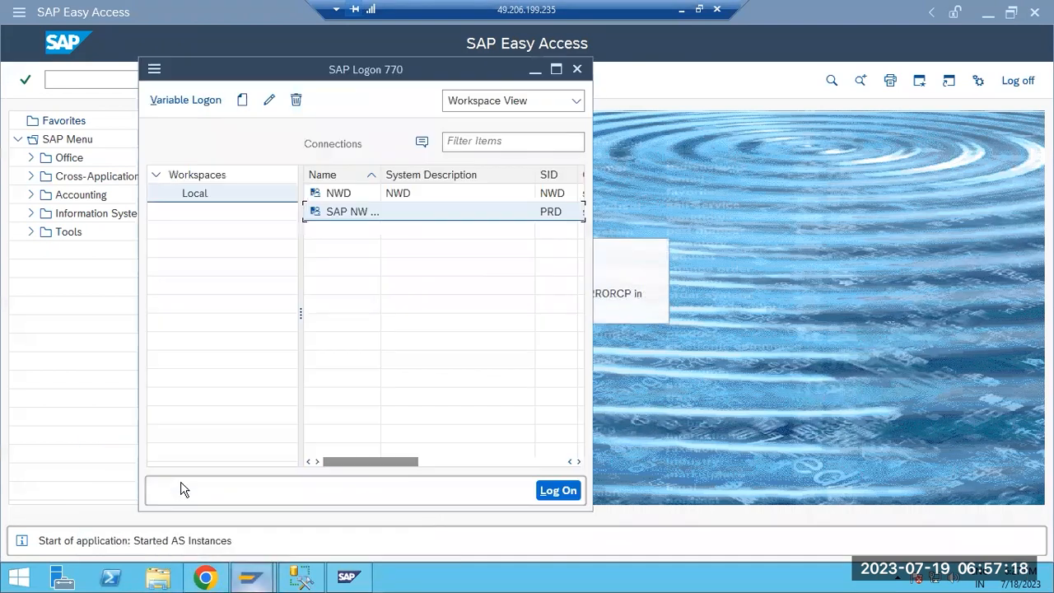
{"action": "left_click", "coordinate": [337, 196]}
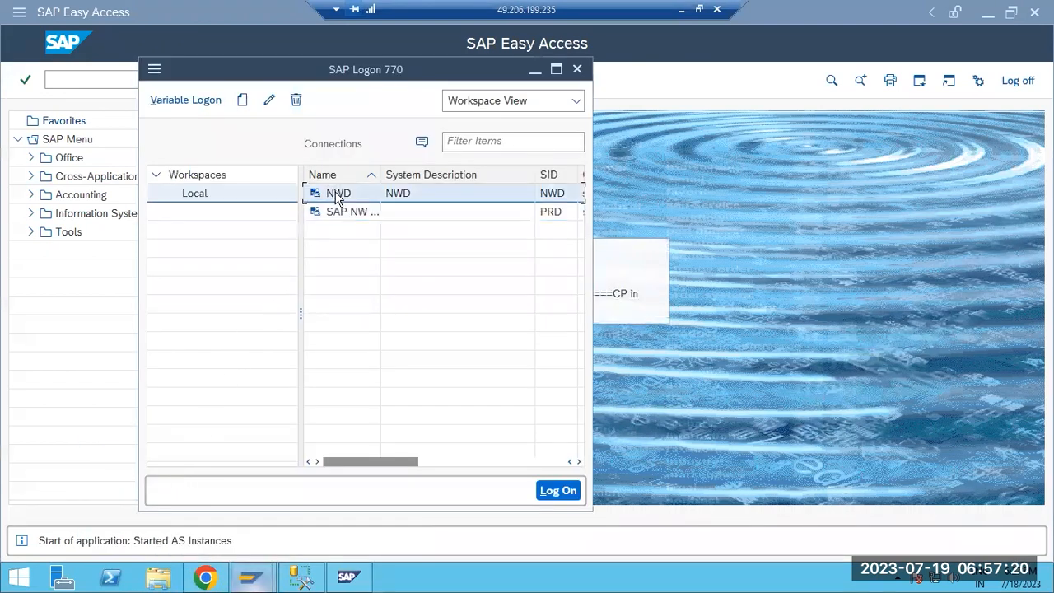
{"action": "left_click", "coordinate": [331, 211]}
{"action": "left_click", "coordinate": [270, 101]}
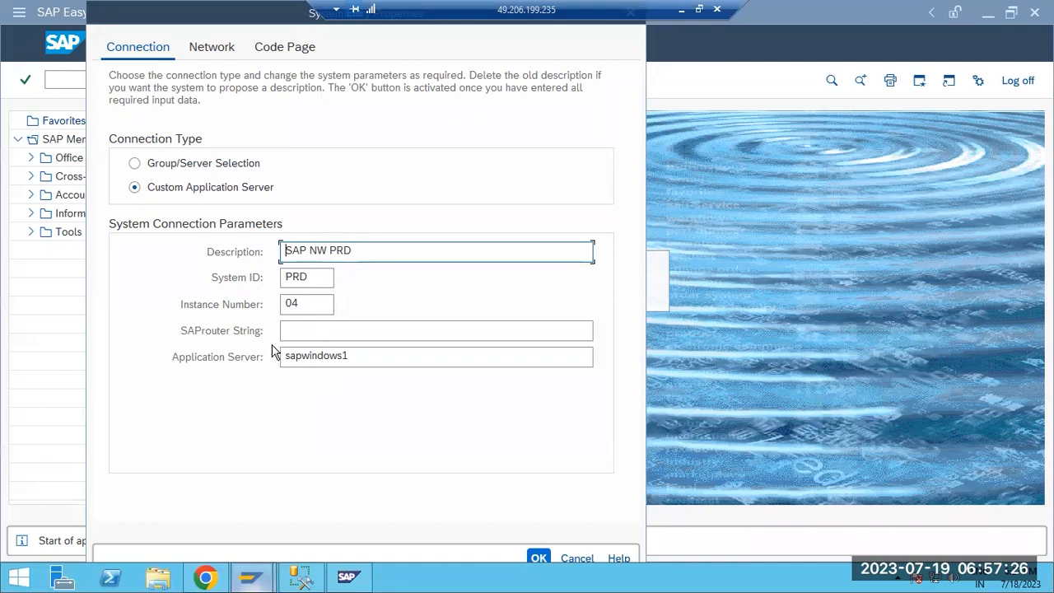
{"action": "double_click", "coordinate": [282, 303]}
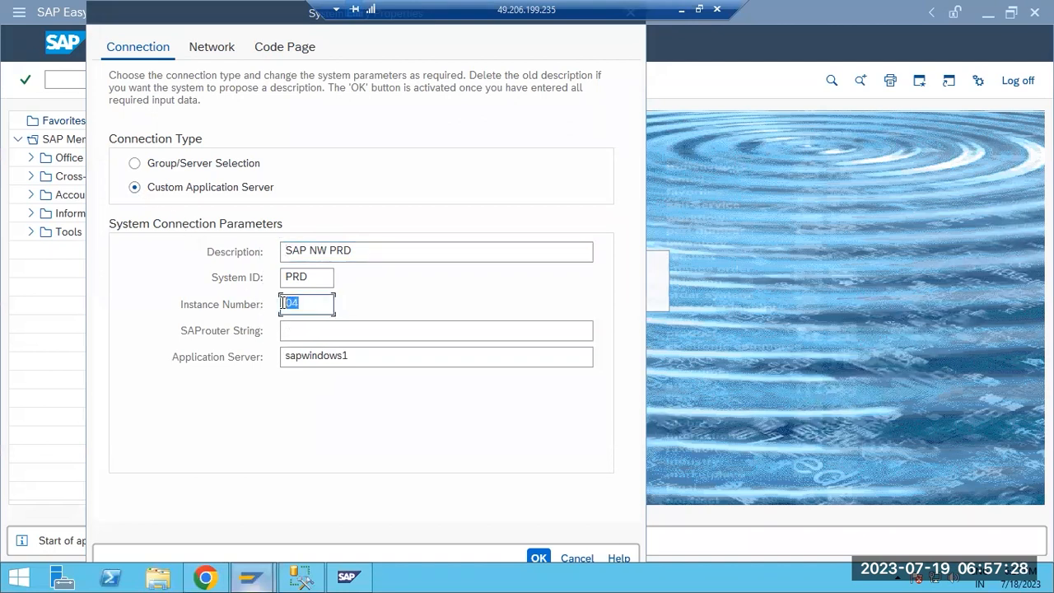
Step: Compare PRD instances sapwindows1 4 and 10 in the console, closing the properties unsaved
{"action": "left_click", "coordinate": [271, 458]}
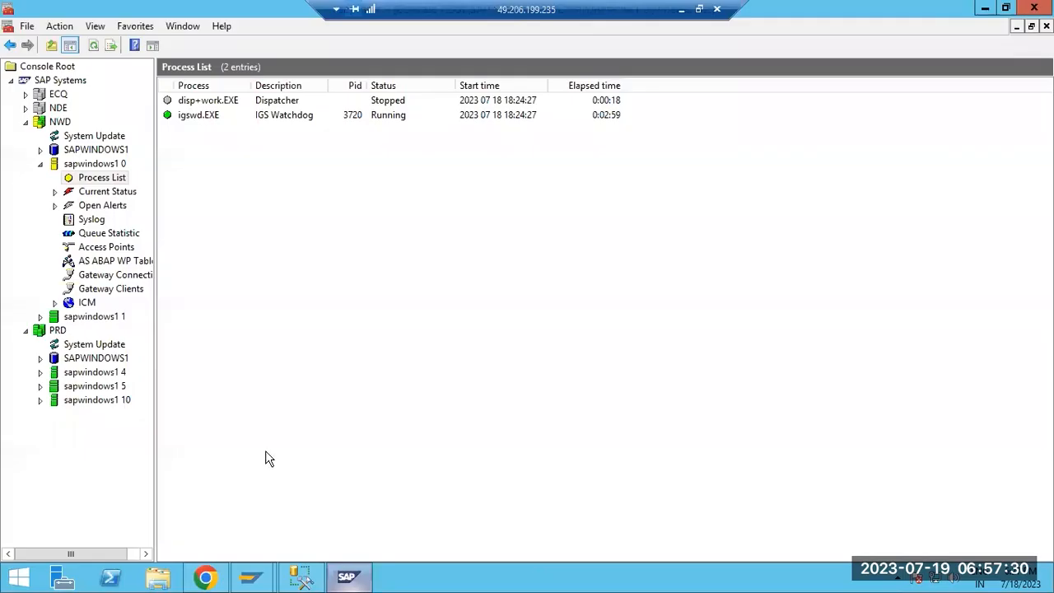
{"action": "left_click", "coordinate": [86, 377]}
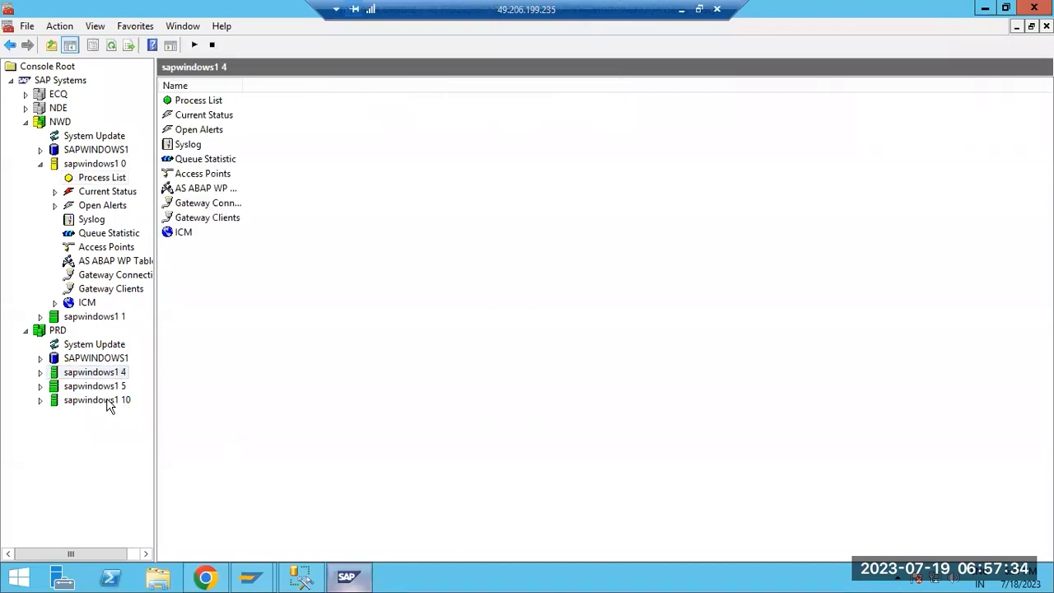
{"action": "left_click", "coordinate": [108, 403]}
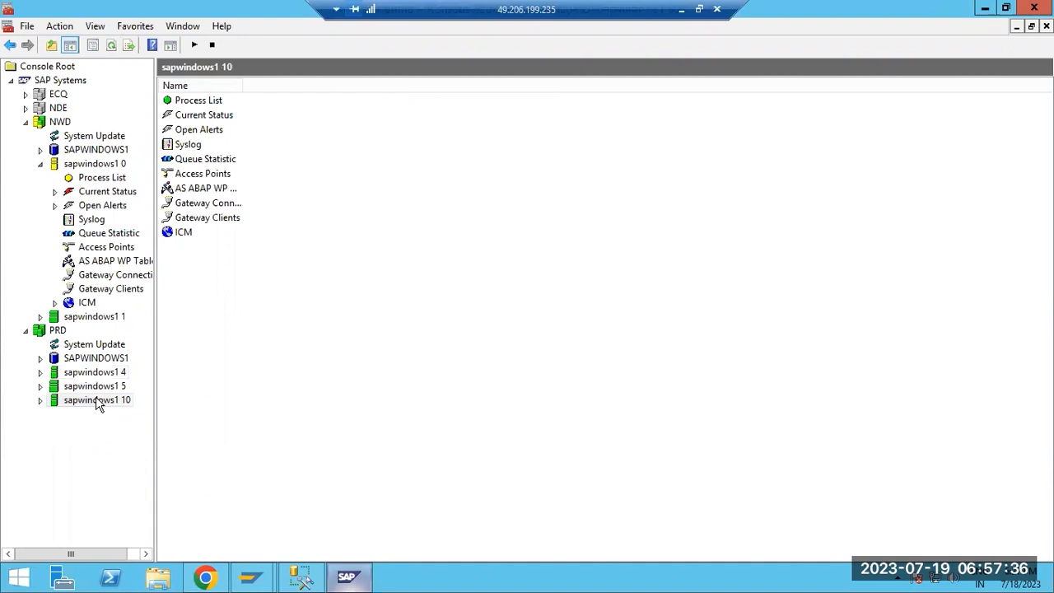
{"action": "mouse_move", "coordinate": [252, 576]}
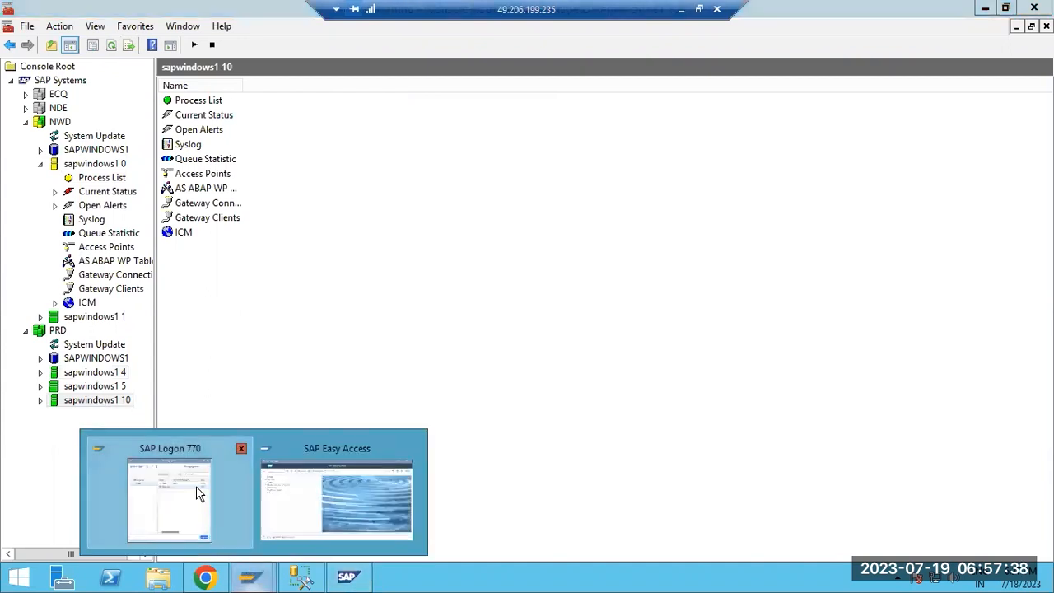
{"action": "left_click", "coordinate": [200, 494]}
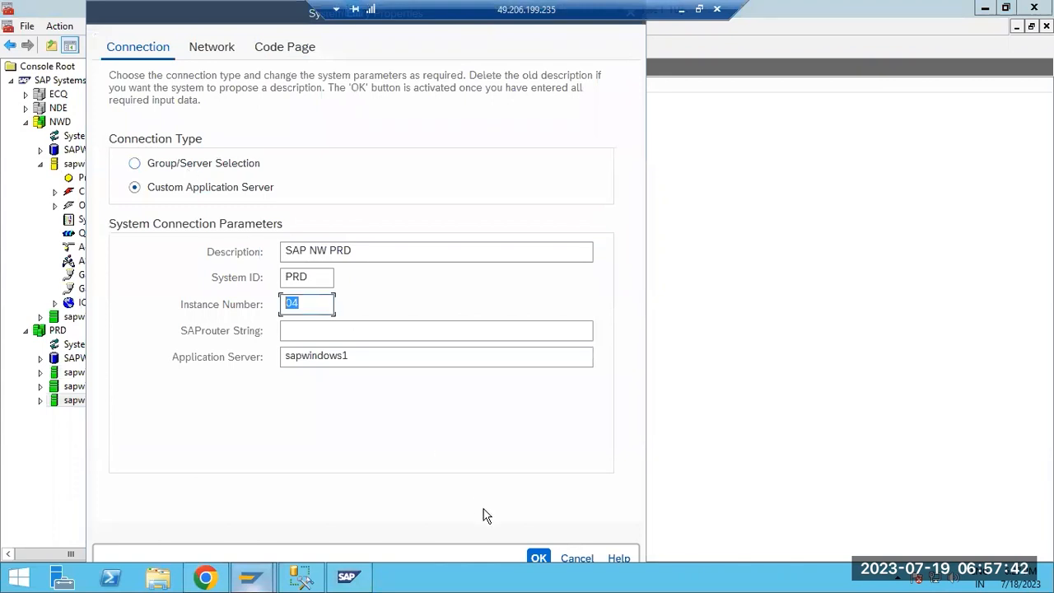
{"action": "left_click", "coordinate": [570, 560]}
{"action": "left_click", "coordinate": [669, 450]}
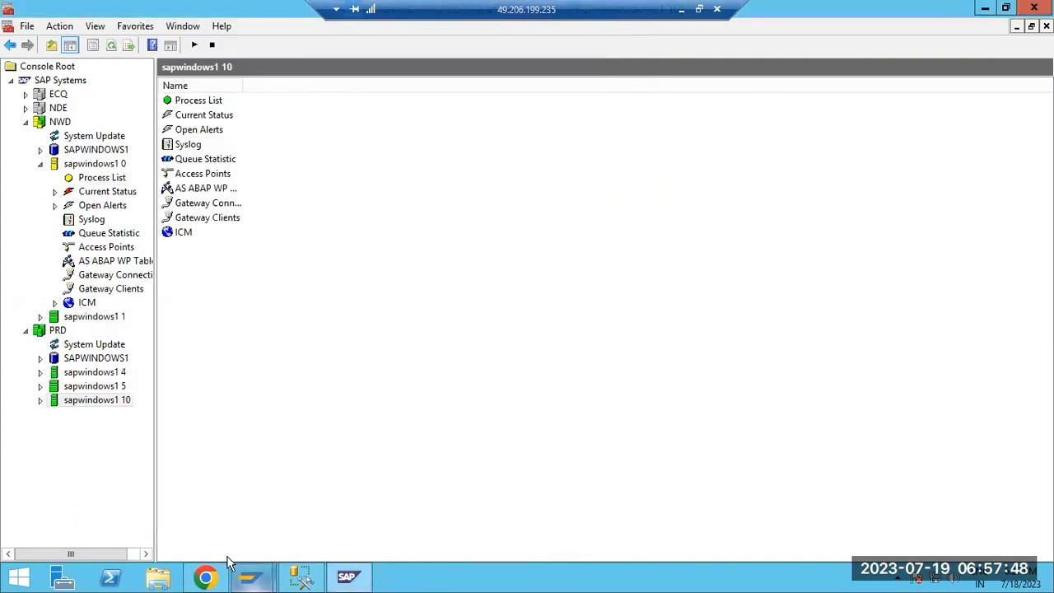
{"action": "mouse_move", "coordinate": [249, 581]}
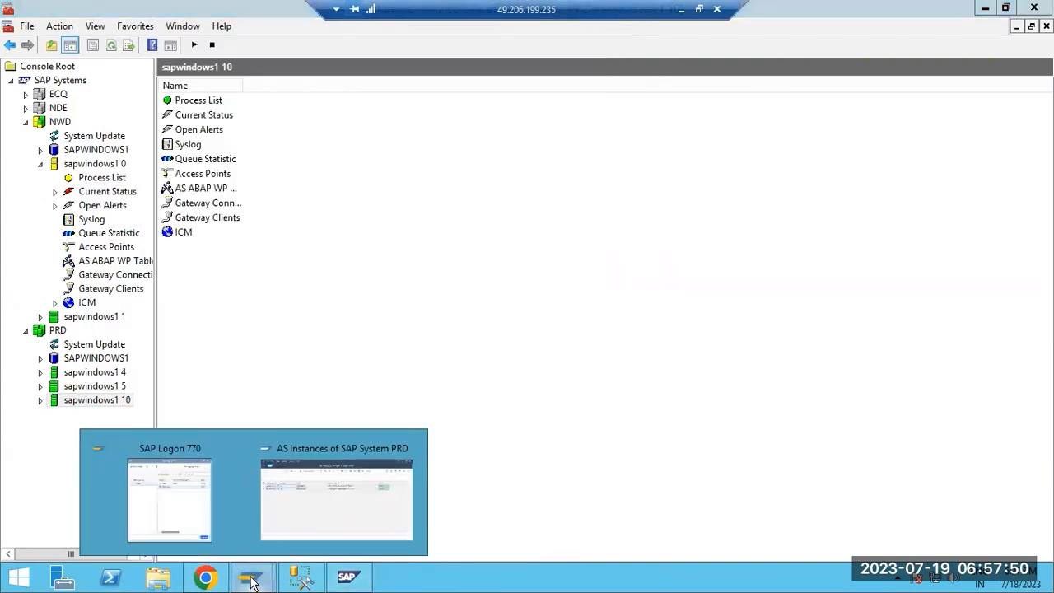
Step: Dismiss the browser security warning on the PRD instances window and go back to the main menu
{"action": "left_click", "coordinate": [325, 524]}
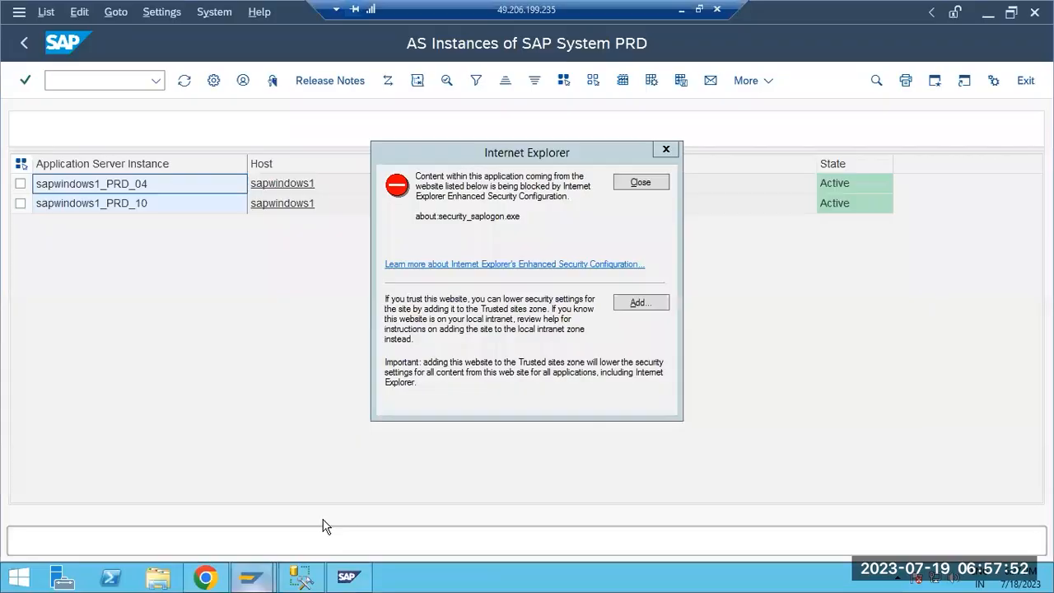
{"action": "left_click", "coordinate": [619, 188]}
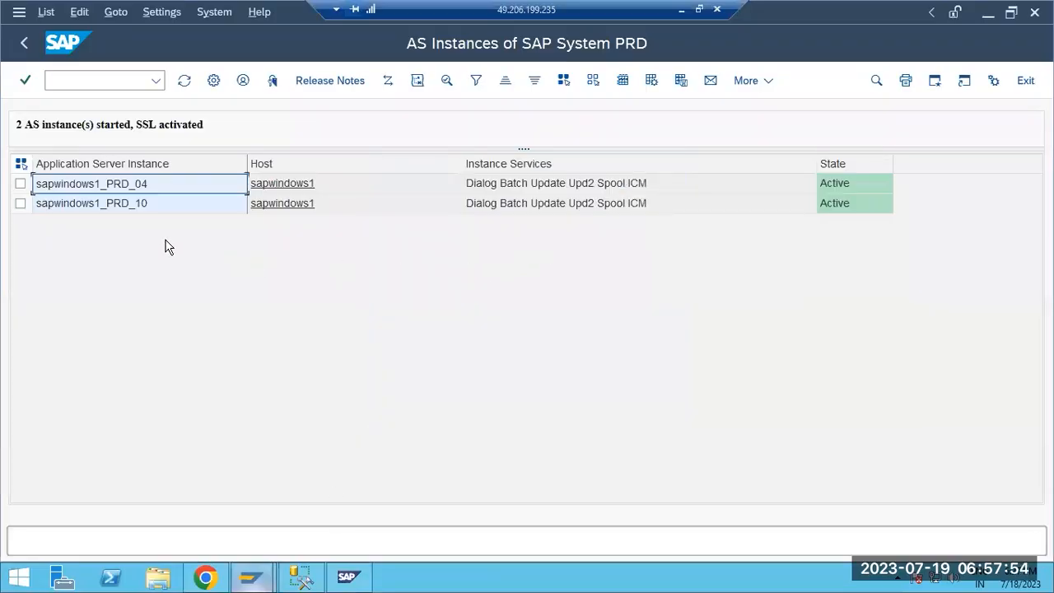
{"action": "left_click", "coordinate": [24, 44]}
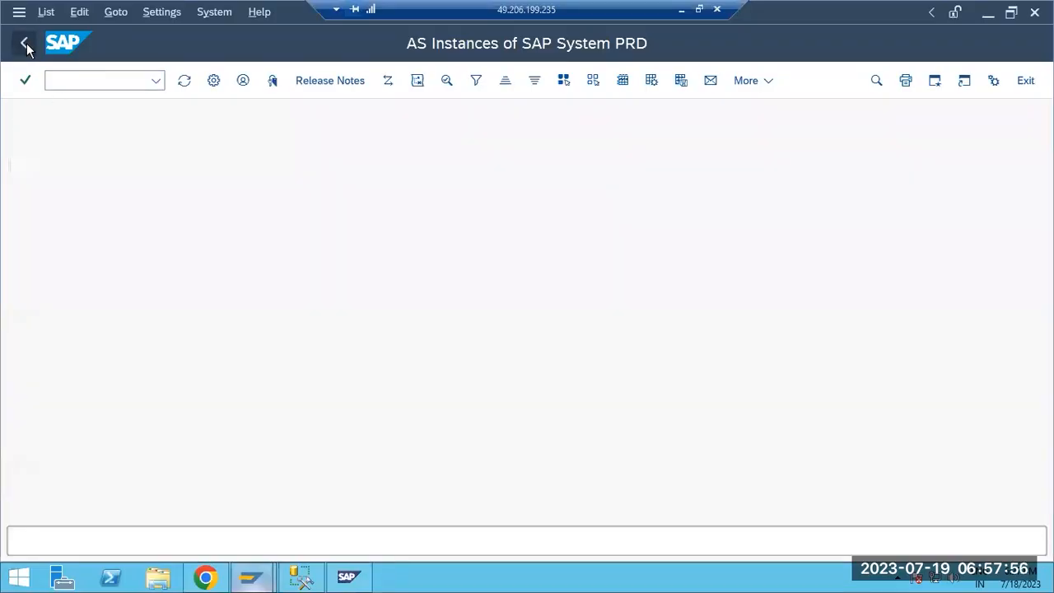
Step: Run the SICK consistency check, then start transaction SA38 with /nsa38
{"action": "left_click", "coordinate": [75, 82]}
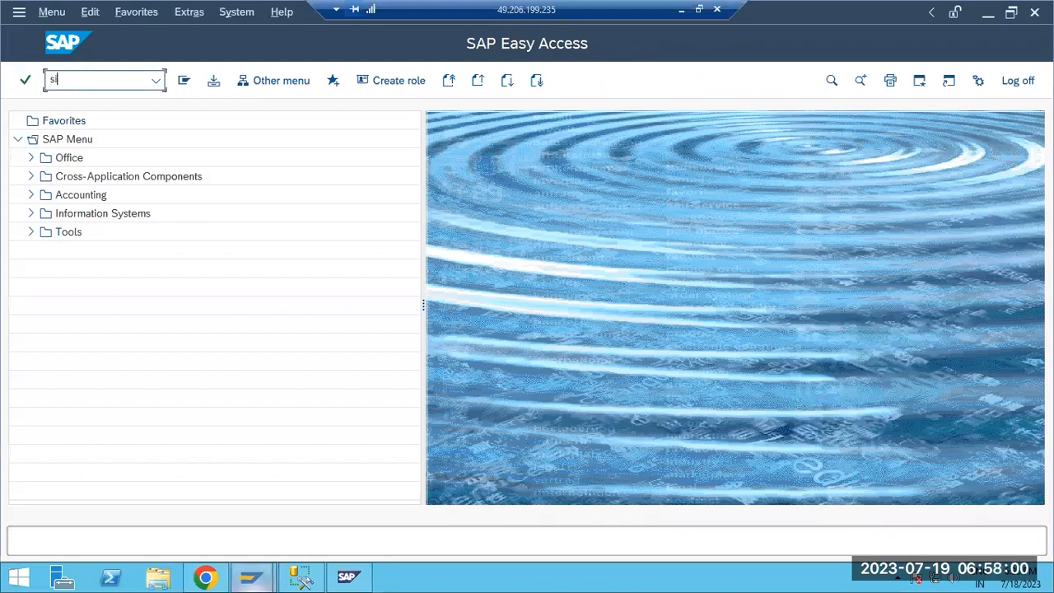
{"action": "type", "text": "sick"}
{"action": "key", "text": "Return"}
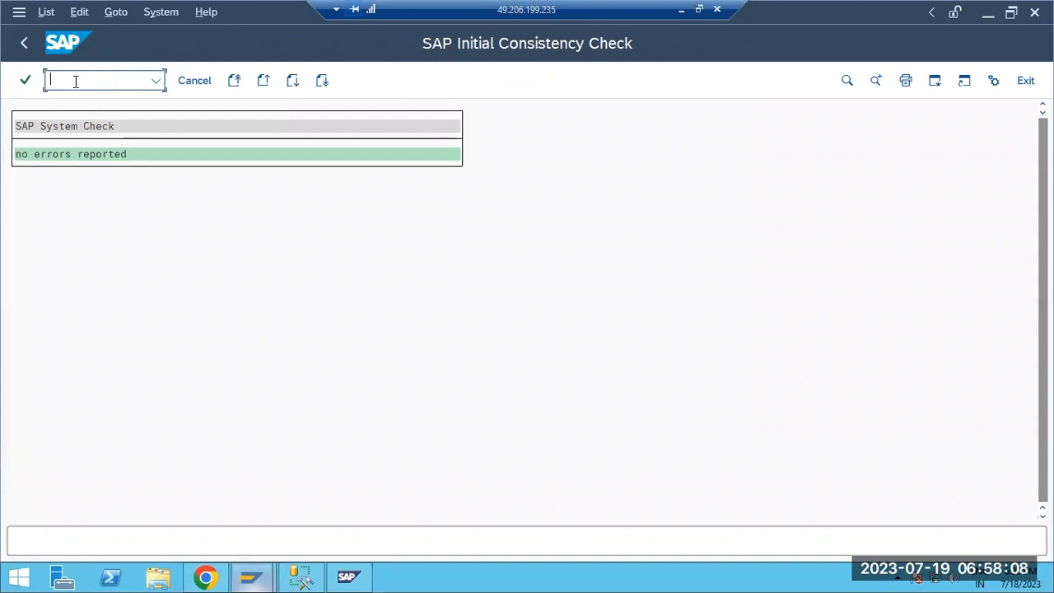
{"action": "type", "text": "/nsa38"}
{"action": "key", "text": "Return"}
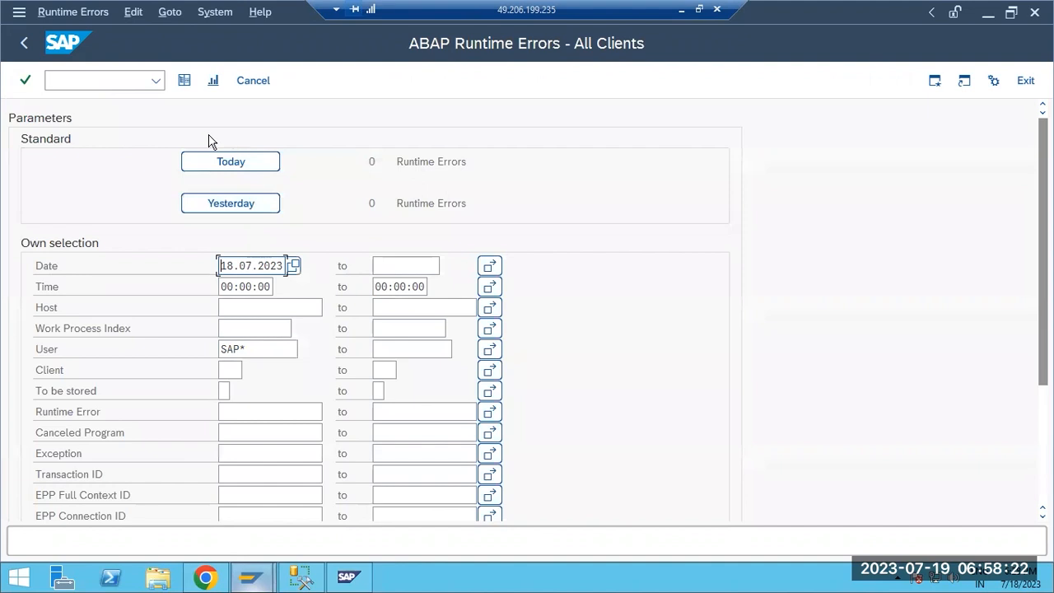
Step: Return to the main menu and open the SAP NW PRD connection's properties in SAP Logon 770
{"action": "left_click", "coordinate": [23, 46]}
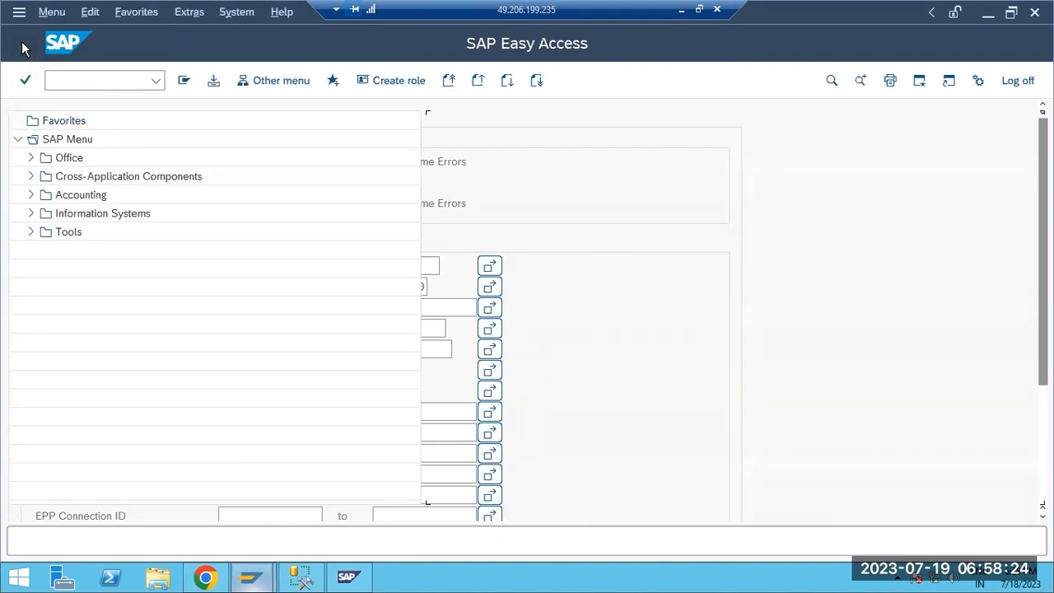
{"action": "mouse_move", "coordinate": [313, 576]}
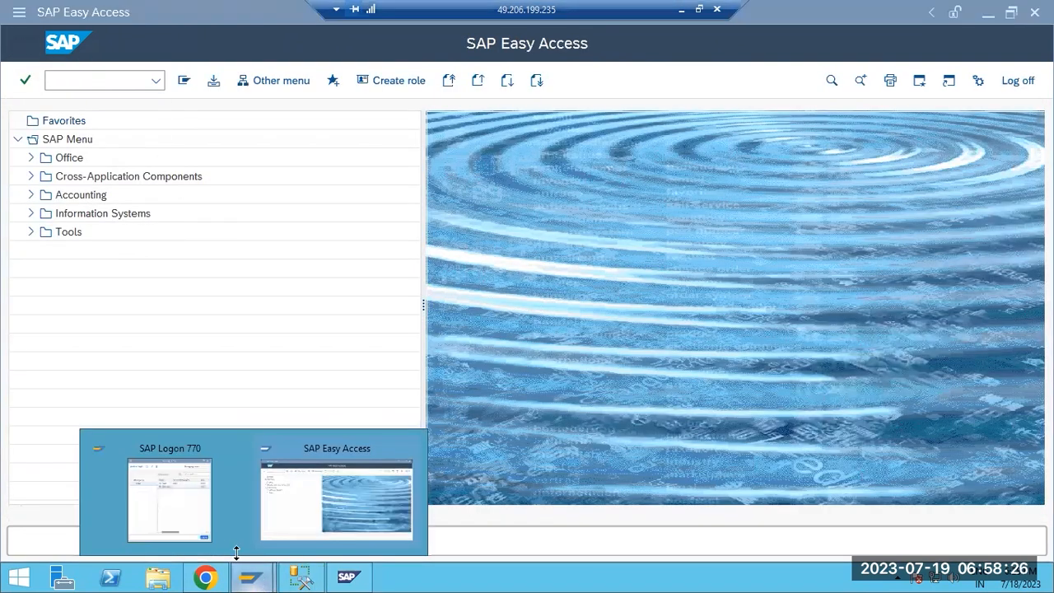
{"action": "left_click", "coordinate": [189, 509]}
{"action": "left_click", "coordinate": [344, 201]}
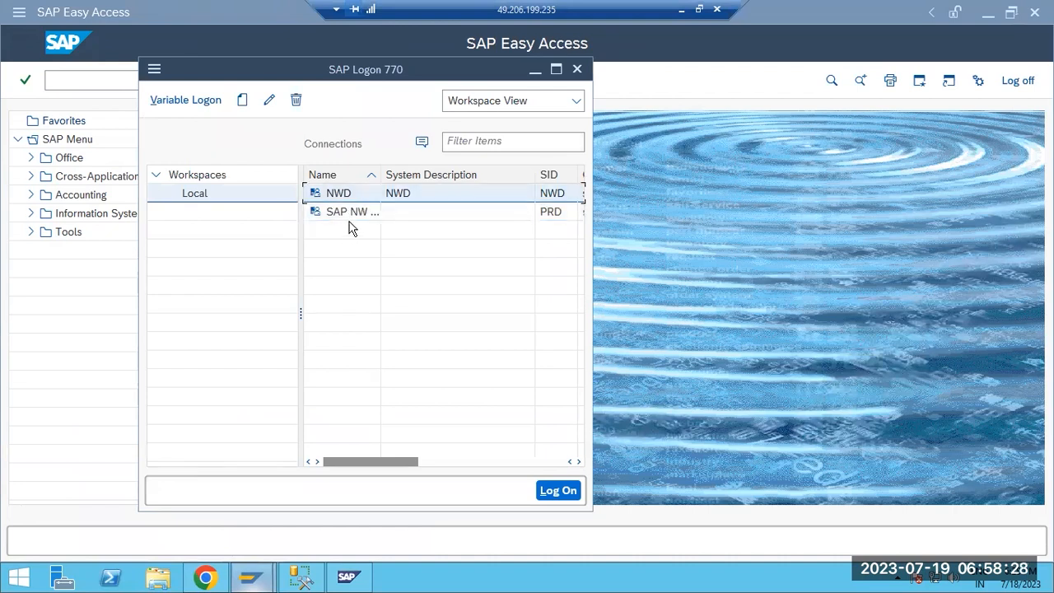
{"action": "left_click", "coordinate": [348, 218]}
{"action": "left_click", "coordinate": [268, 100]}
Step: Review the PRD entry's description, System ID PRD, instance 04 and server sapwindows1, then close unsaved
{"action": "left_click_drag", "start_coordinate": [360, 251], "coordinate": [283, 251]}
{"action": "double_click", "coordinate": [303, 278]}
{"action": "double_click", "coordinate": [309, 304]}
{"action": "left_click_drag", "start_coordinate": [367, 359], "coordinate": [266, 355]}
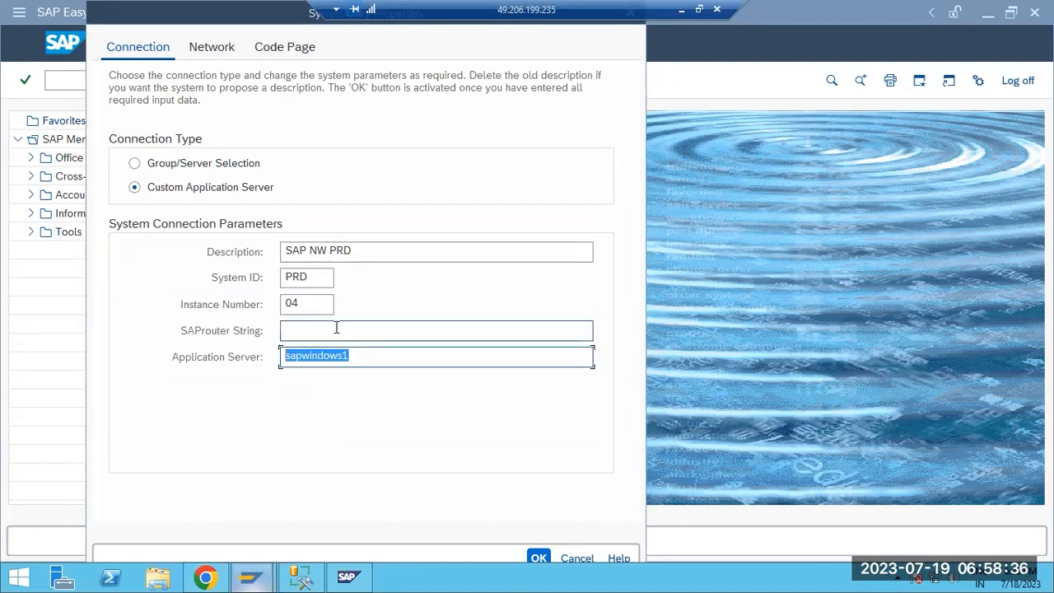
{"action": "left_click_drag", "start_coordinate": [327, 302], "coordinate": [265, 303]}
{"action": "left_click_drag", "start_coordinate": [326, 276], "coordinate": [267, 304]}
{"action": "left_click_drag", "start_coordinate": [367, 356], "coordinate": [258, 357]}
{"action": "left_click", "coordinate": [577, 559]}
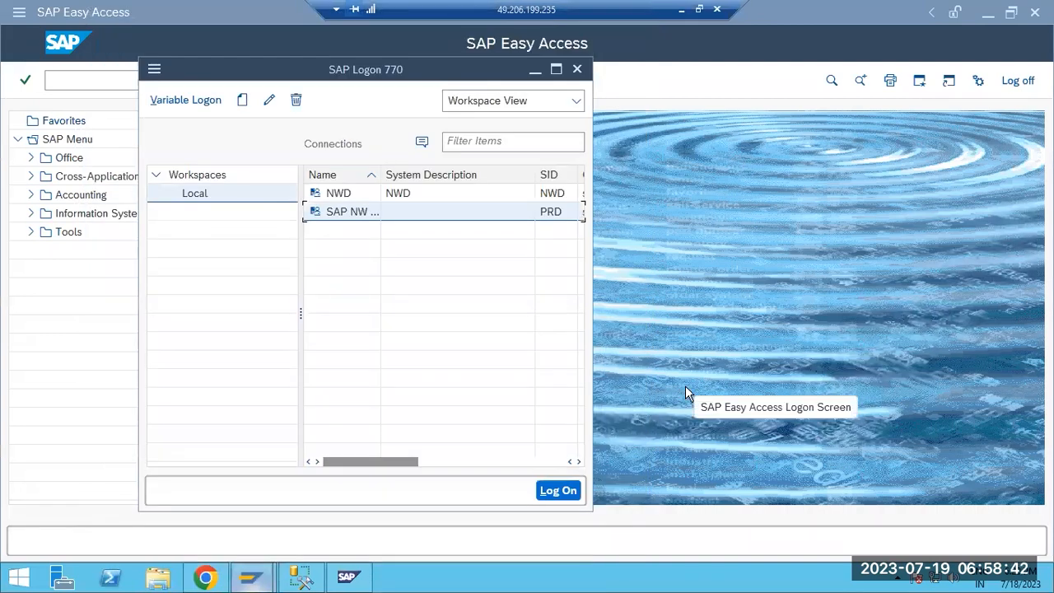
Step: Reopen the PRD properties to check instance number 04, then minimize the remote desktop
{"action": "left_click", "coordinate": [268, 100]}
{"action": "left_click_drag", "start_coordinate": [315, 302], "coordinate": [287, 301]}
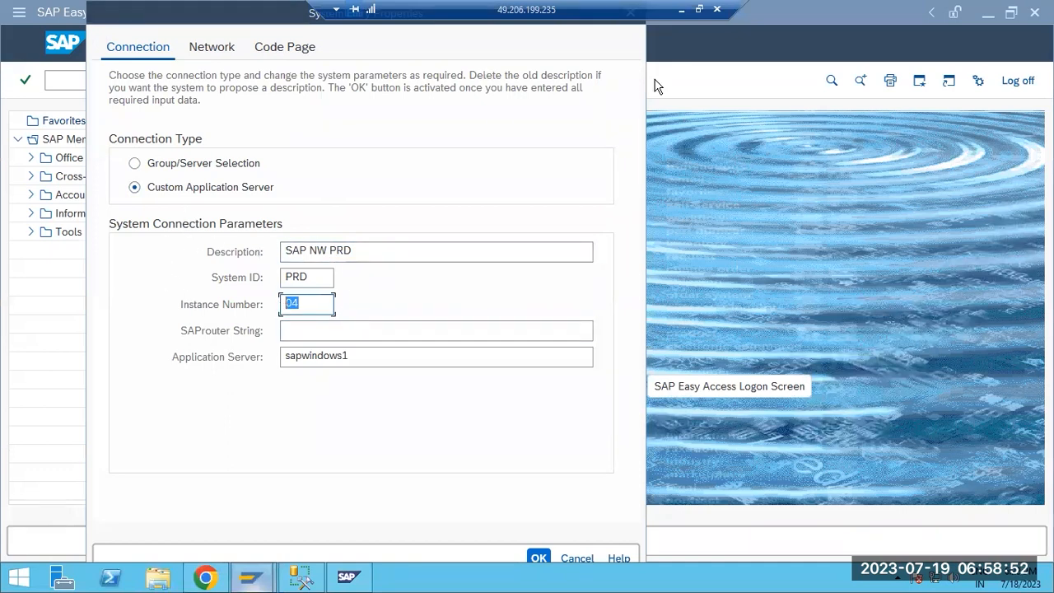
{"action": "left_click", "coordinate": [681, 9]}
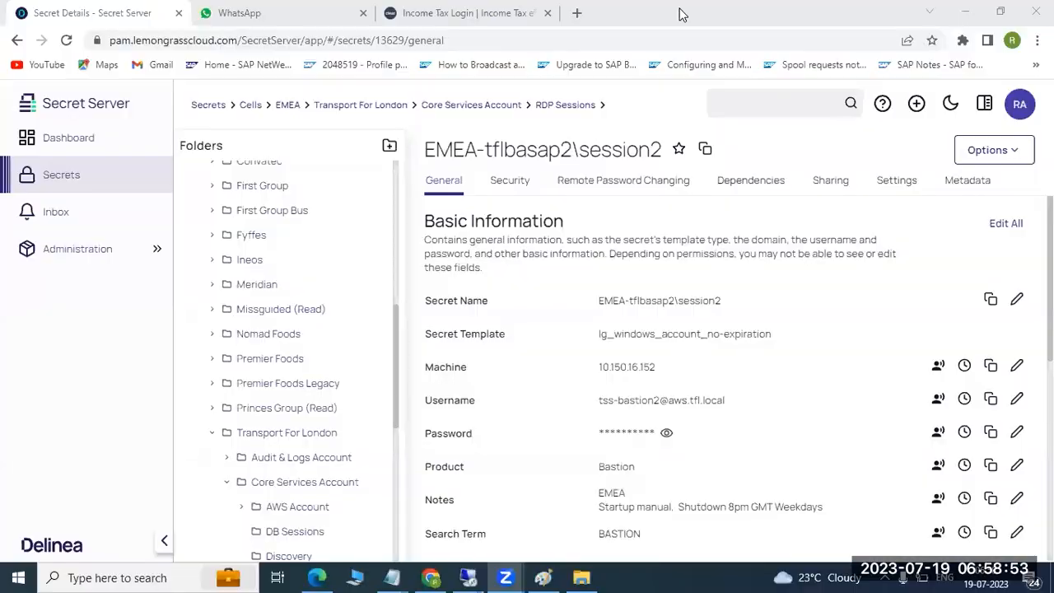
Step: Look over the 'SGEN -' Paint note and go back to the PRD connection properties
{"action": "left_click", "coordinate": [547, 577]}
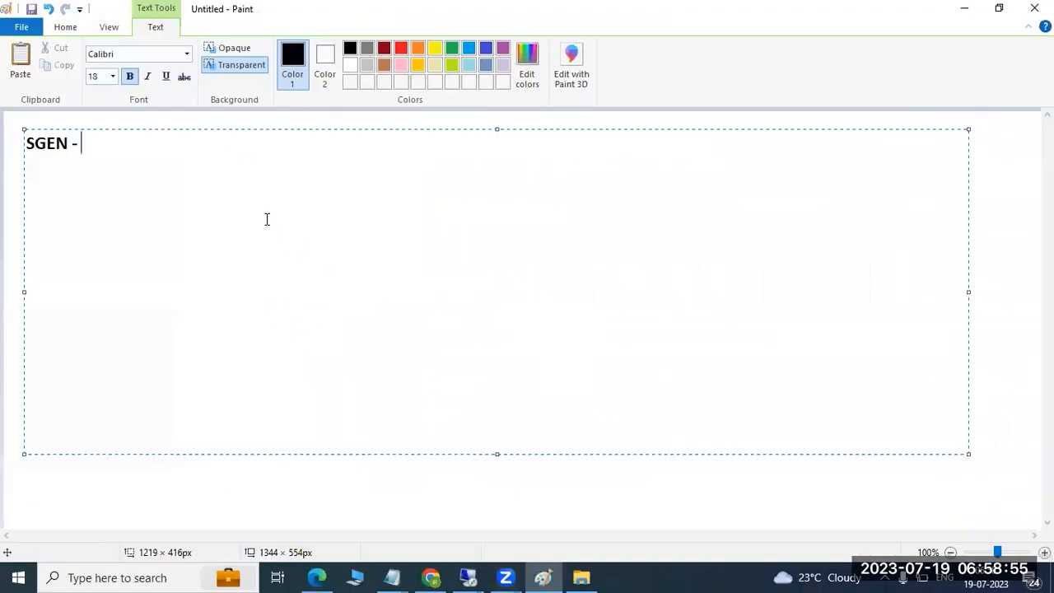
{"action": "left_click", "coordinate": [468, 577]}
{"action": "left_click", "coordinate": [479, 520]}
{"action": "left_click", "coordinate": [313, 311]}
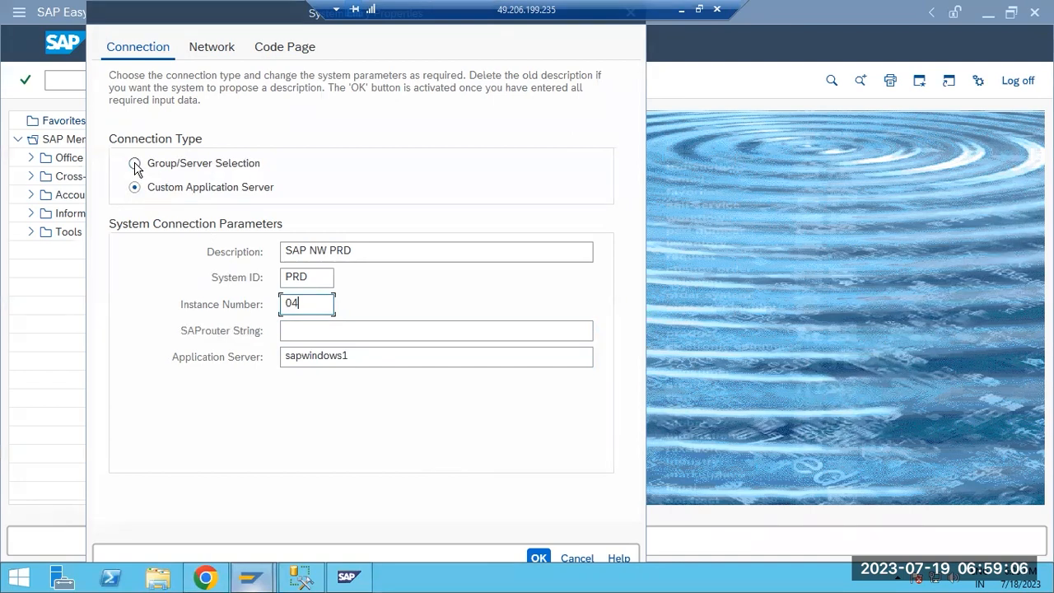
Step: Cancel the connection properties and run transaction SU01 from SAP Easy Access
{"action": "left_click", "coordinate": [576, 558]}
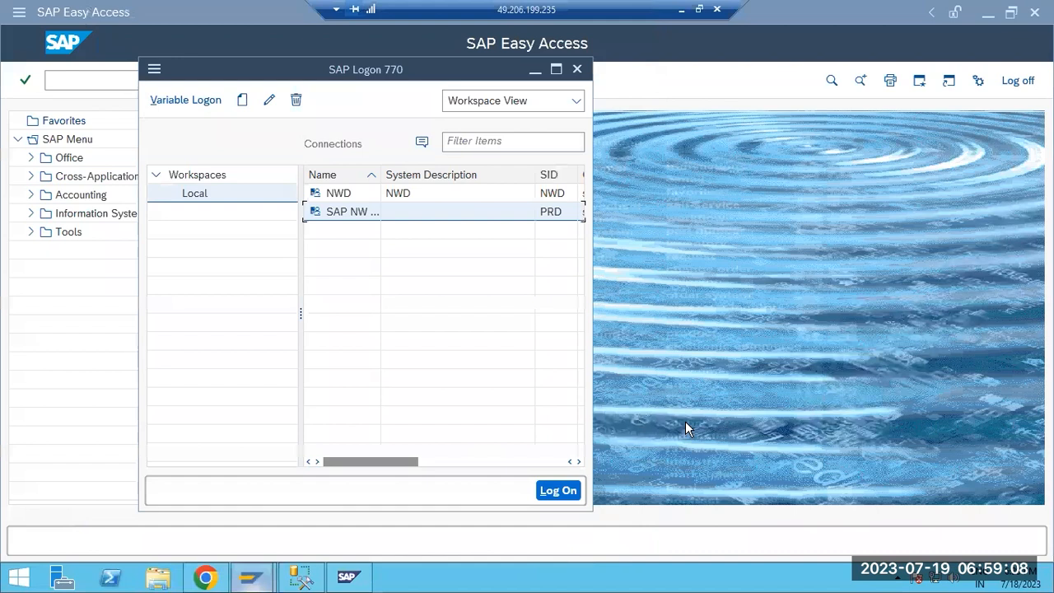
{"action": "left_click", "coordinate": [706, 391]}
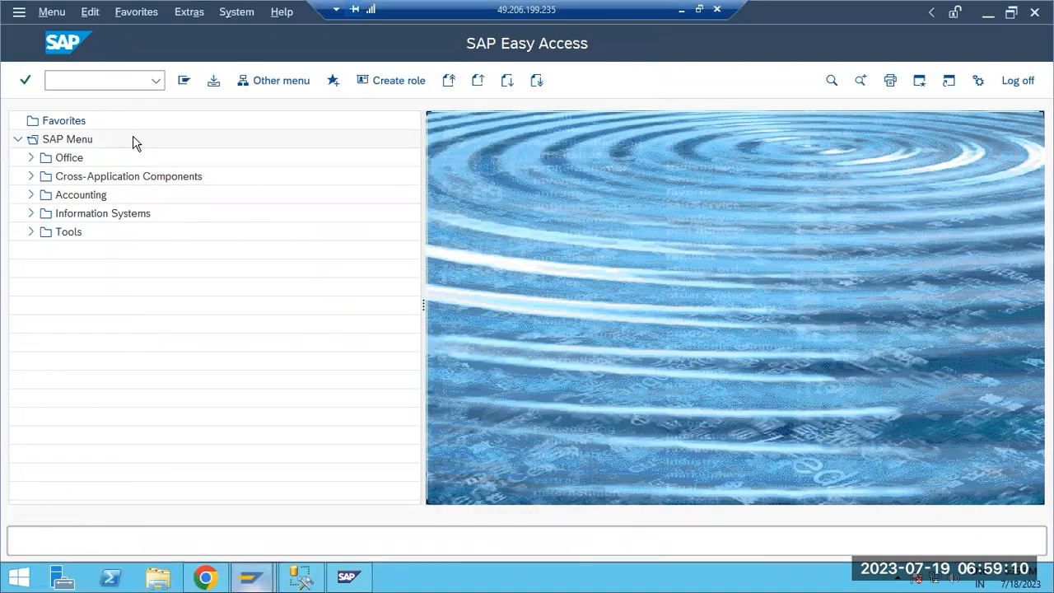
{"action": "left_click", "coordinate": [120, 83]}
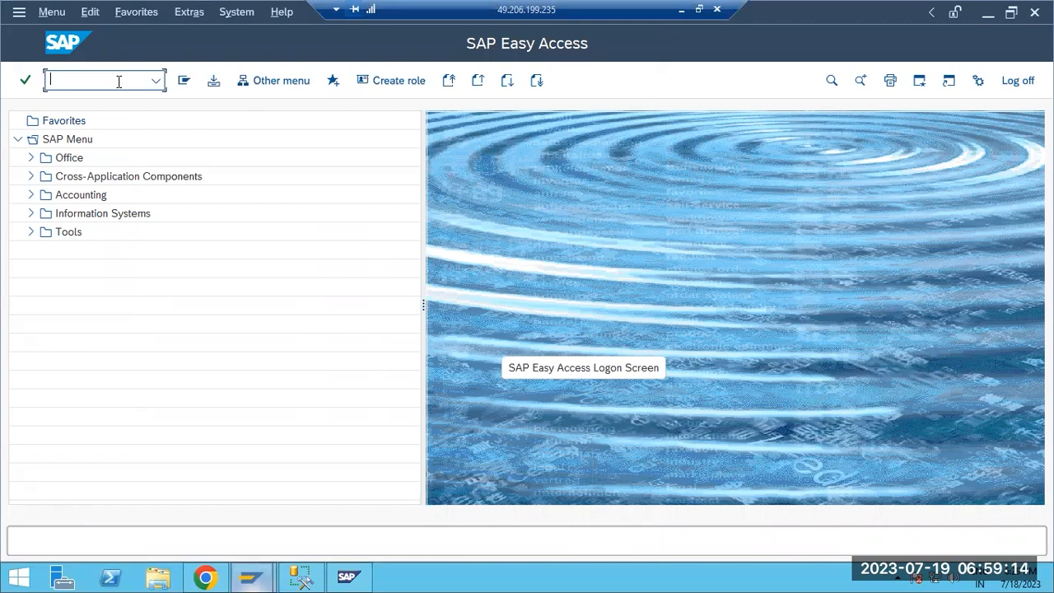
{"action": "mouse_move", "coordinate": [212, 581]}
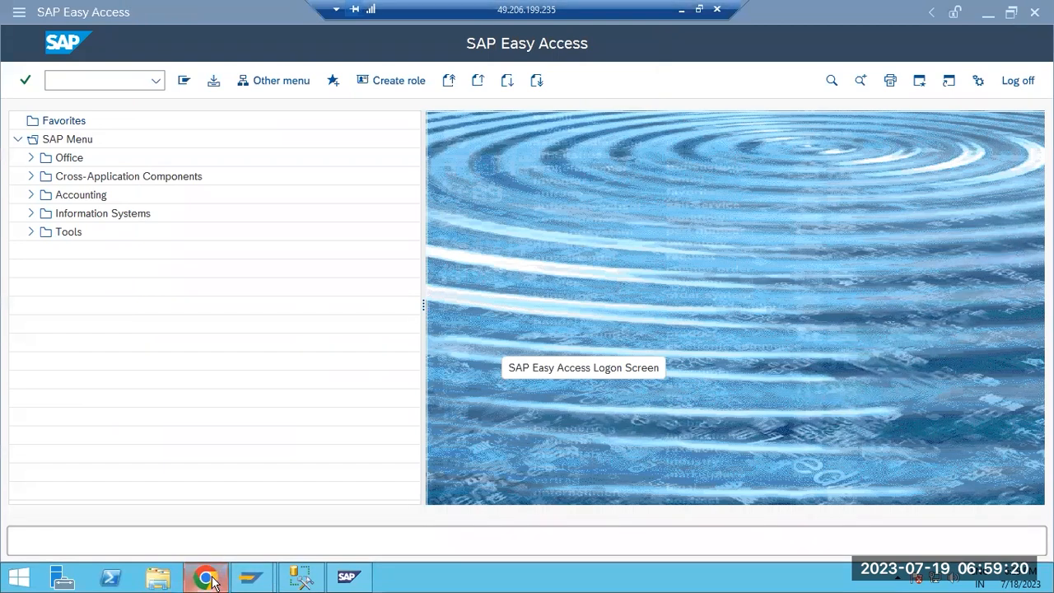
{"action": "left_click", "coordinate": [74, 78]}
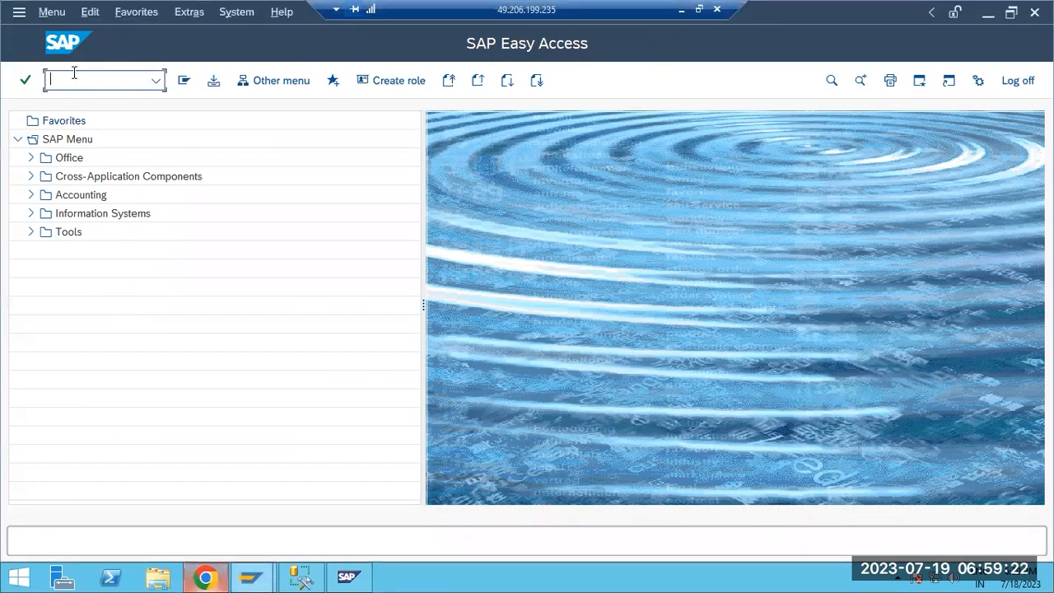
{"action": "type", "text": "su01"}
{"action": "key", "text": "Return"}
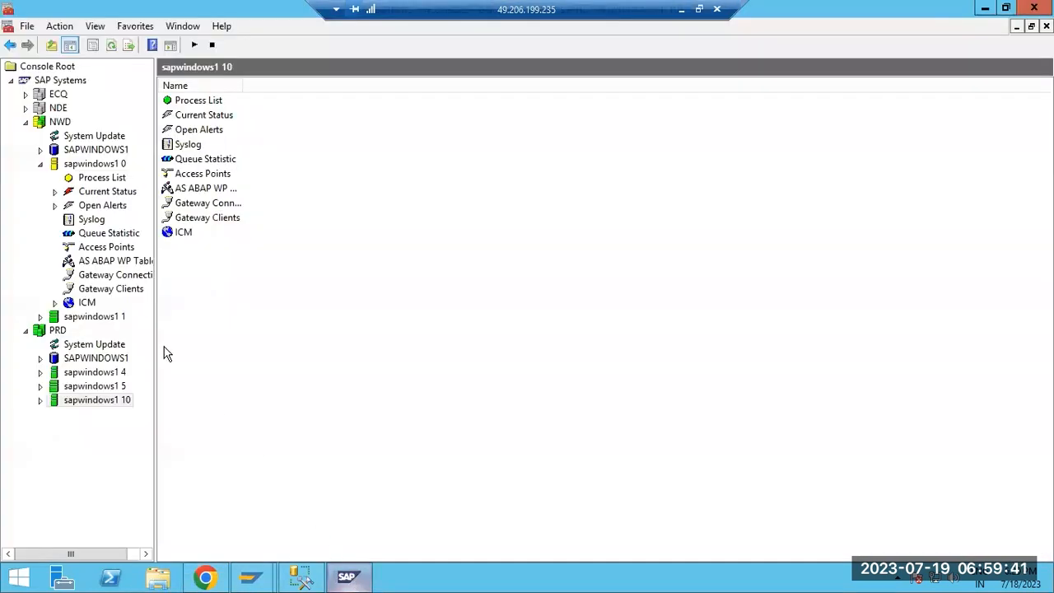
Step: Stop the NWD system from SAP MMC and confirm the shutdown
{"action": "left_click", "coordinate": [349, 576]}
{"action": "left_click", "coordinate": [49, 108]}
{"action": "left_click", "coordinate": [51, 95]}
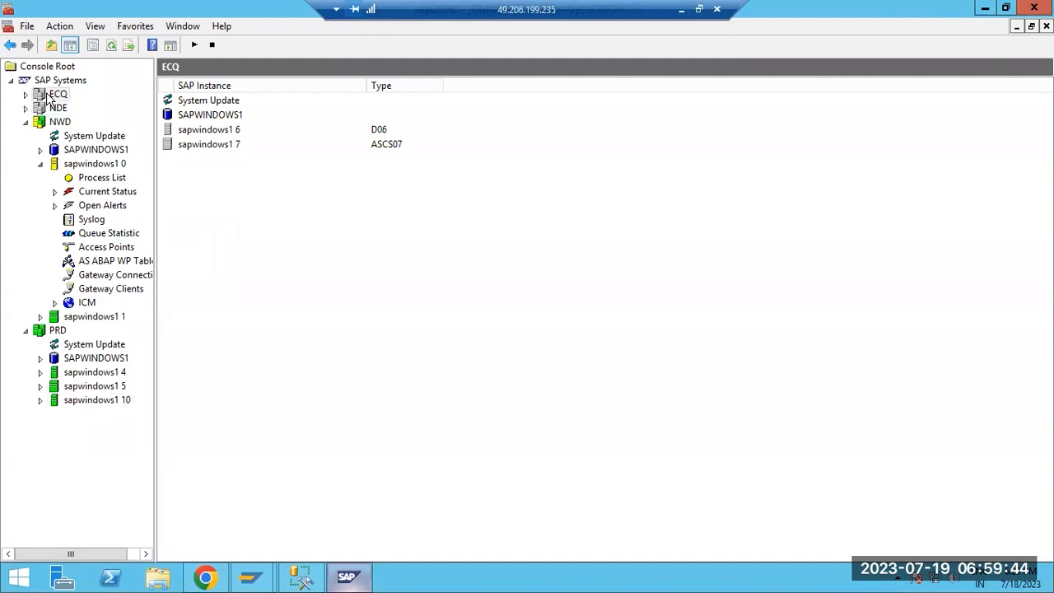
{"action": "left_click", "coordinate": [83, 176]}
{"action": "right_click", "coordinate": [39, 119]}
{"action": "left_click", "coordinate": [80, 145]}
{"action": "left_click", "coordinate": [444, 461]}
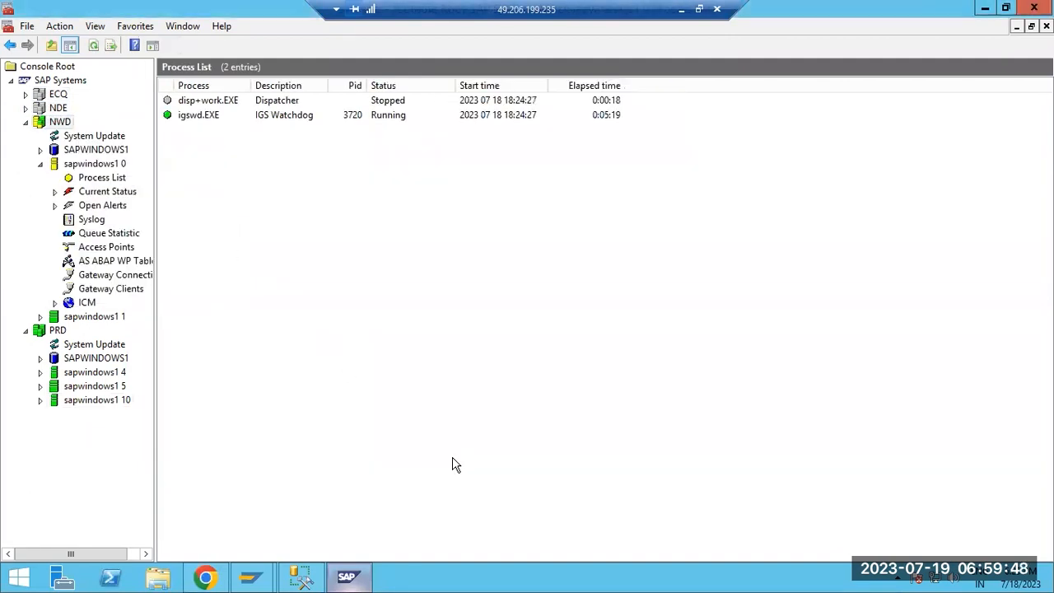
Step: Review the NDE, ECQ and NWD nodes, then select PRD to list instances D04, ASCS05 and D10
{"action": "left_click", "coordinate": [39, 164]}
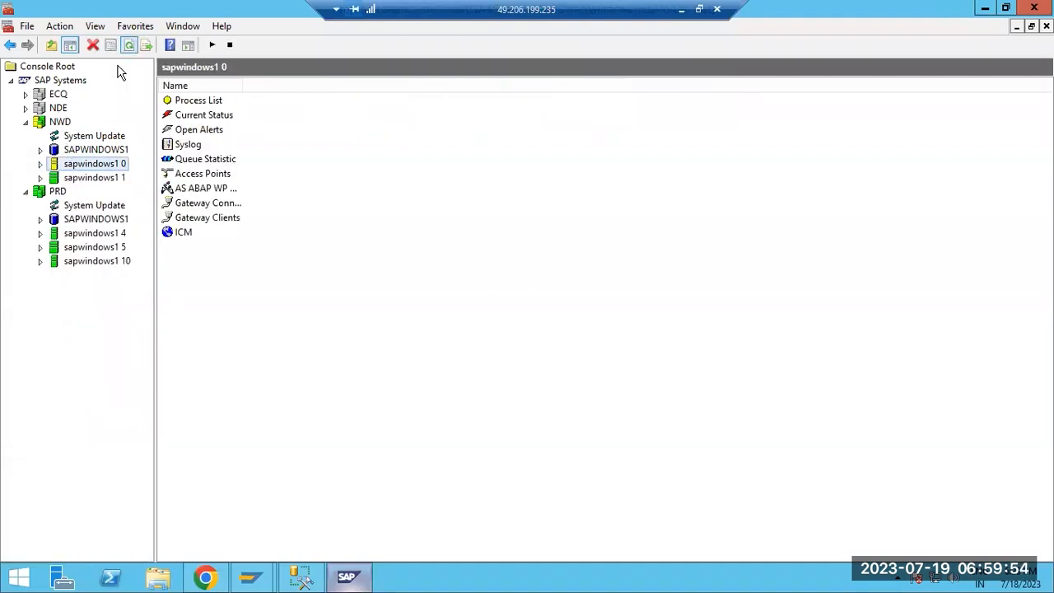
{"action": "left_click", "coordinate": [56, 108]}
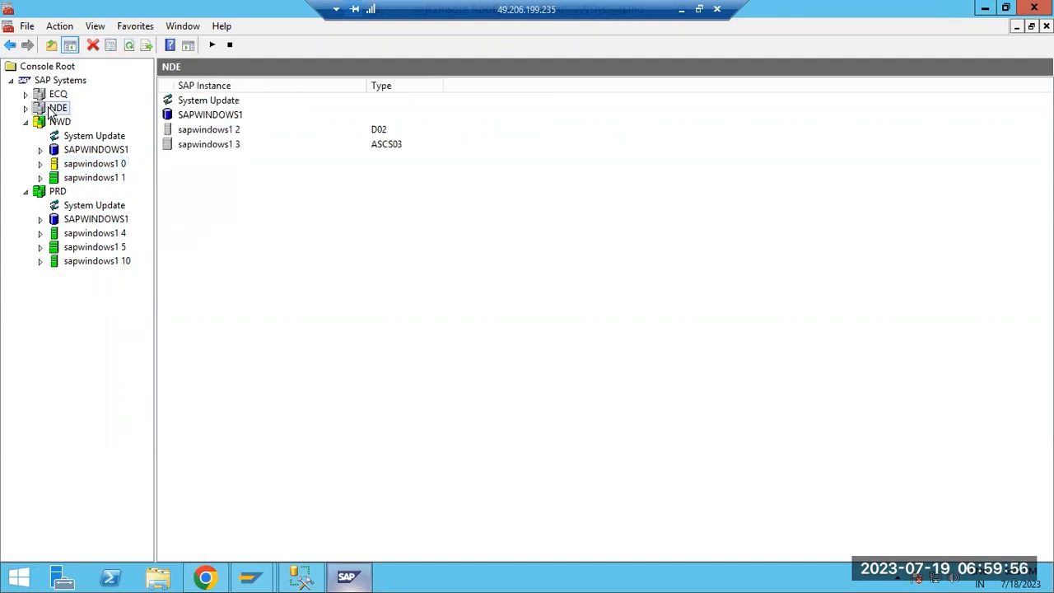
{"action": "left_click", "coordinate": [55, 95]}
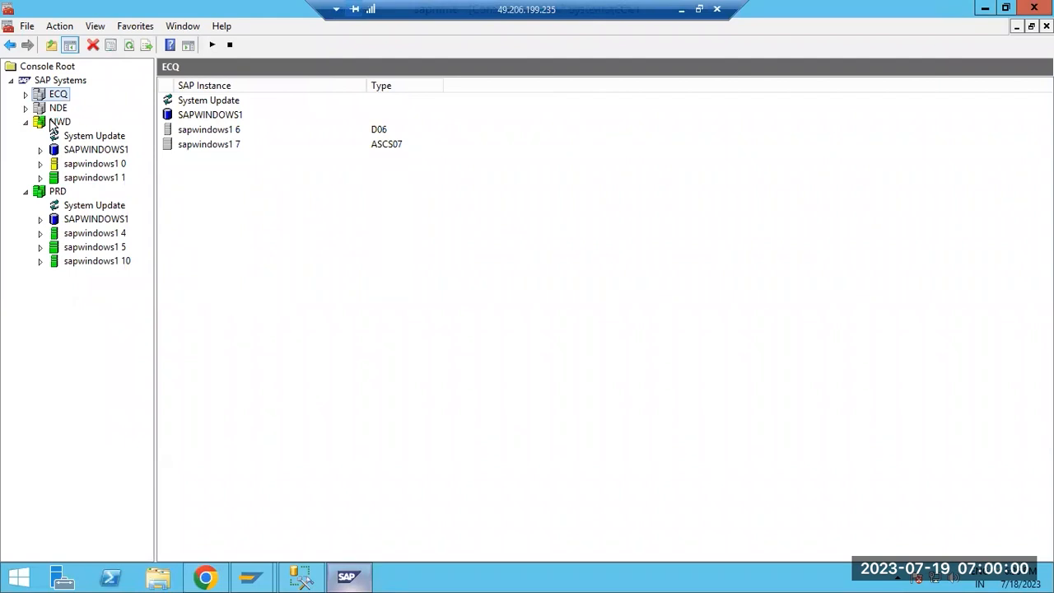
{"action": "left_click", "coordinate": [57, 122]}
{"action": "left_click", "coordinate": [58, 191]}
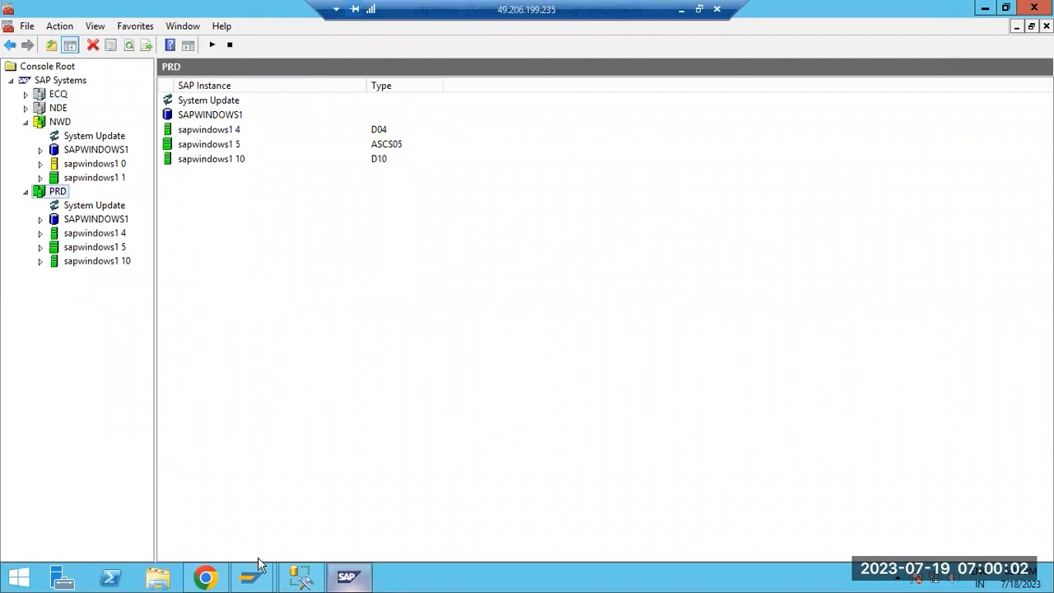
Step: Switch user DDIC to change mode and enter company name SAP for its address
{"action": "mouse_move", "coordinate": [253, 581]}
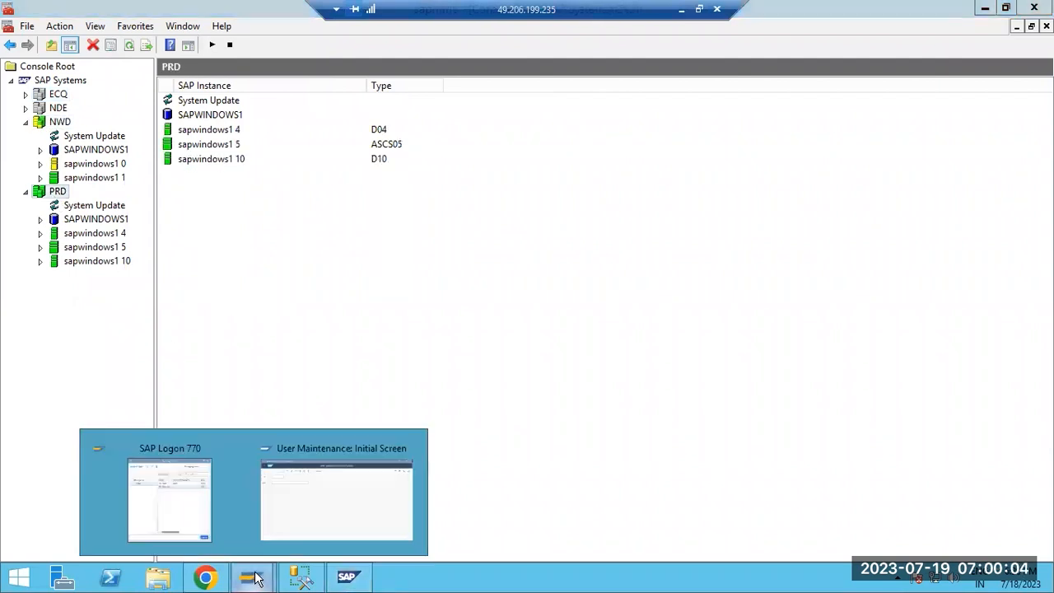
{"action": "left_click", "coordinate": [318, 513]}
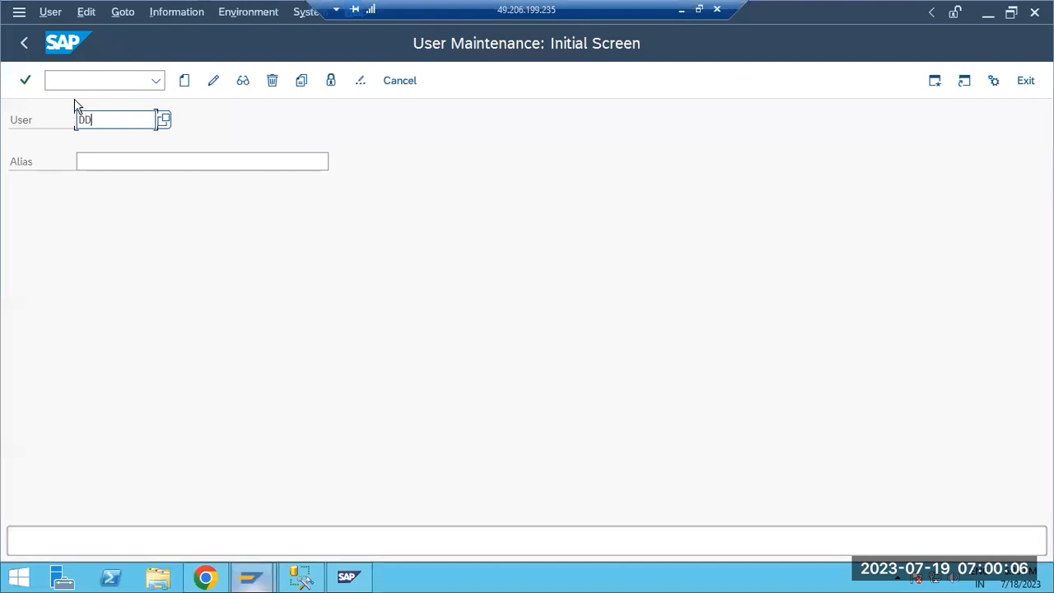
{"action": "left_click", "coordinate": [213, 81]}
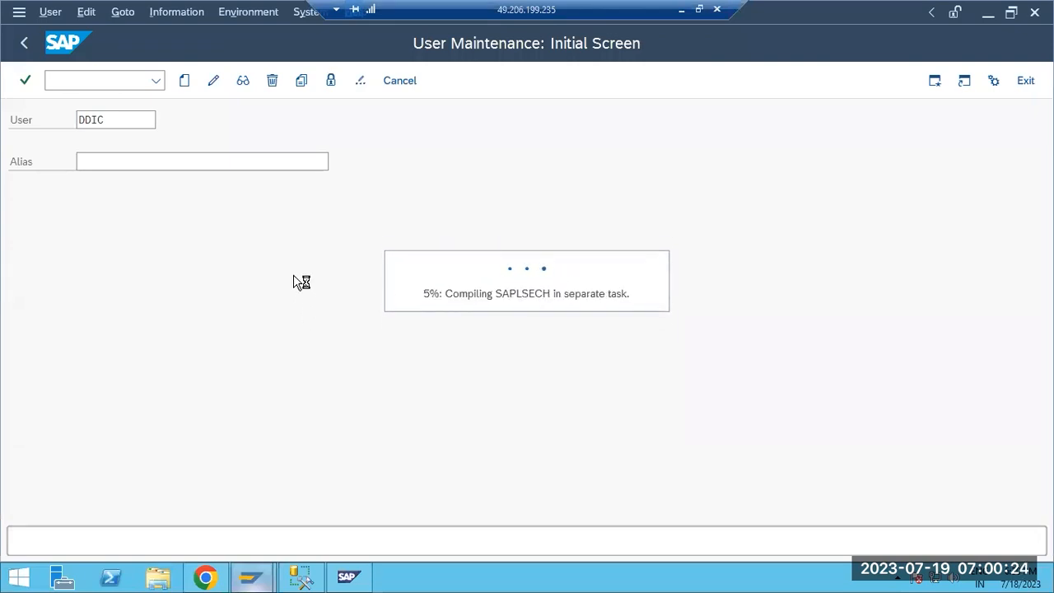
{"action": "left_click", "coordinate": [30, 241]}
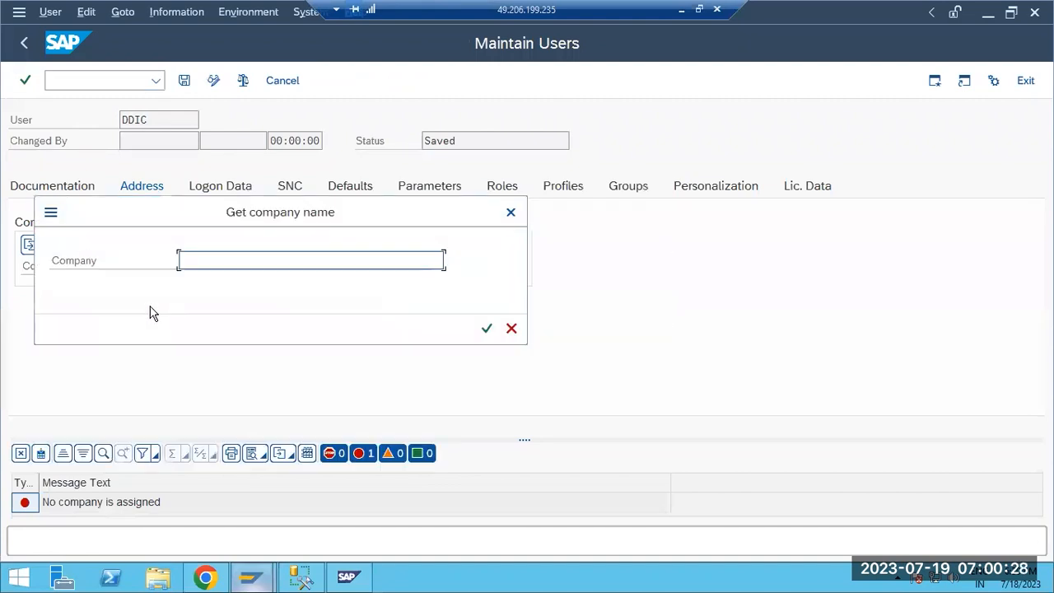
{"action": "type", "text": "SAP"}
{"action": "left_click", "coordinate": [487, 329]}
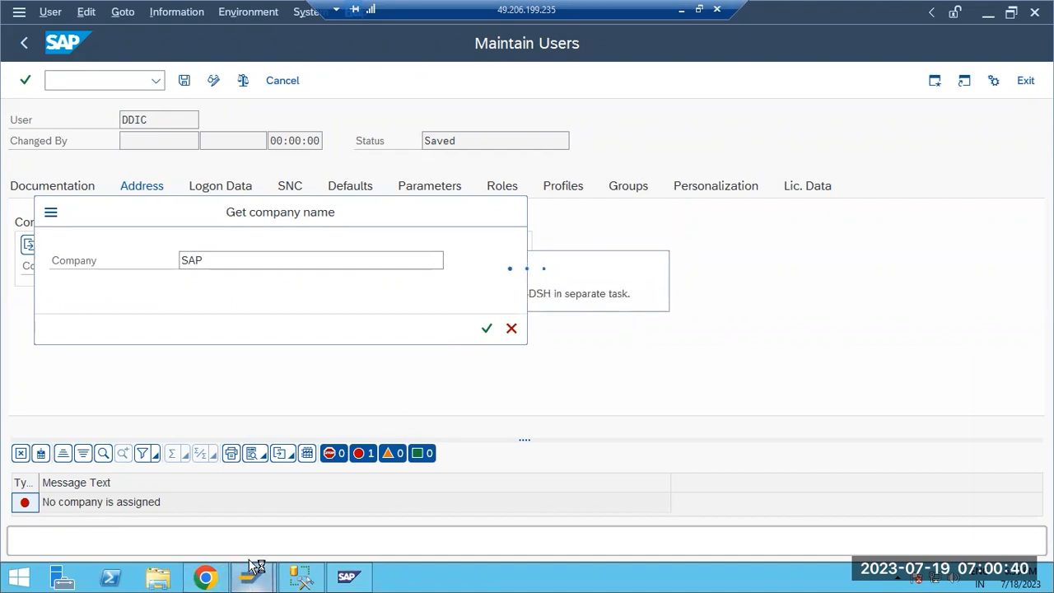
Step: Browse NDE, ECQ and NWD in SAP MMC to show sapwindows1 0 (D00) and sapwindows1 1 (ASCS01)
{"action": "left_click", "coordinate": [347, 581]}
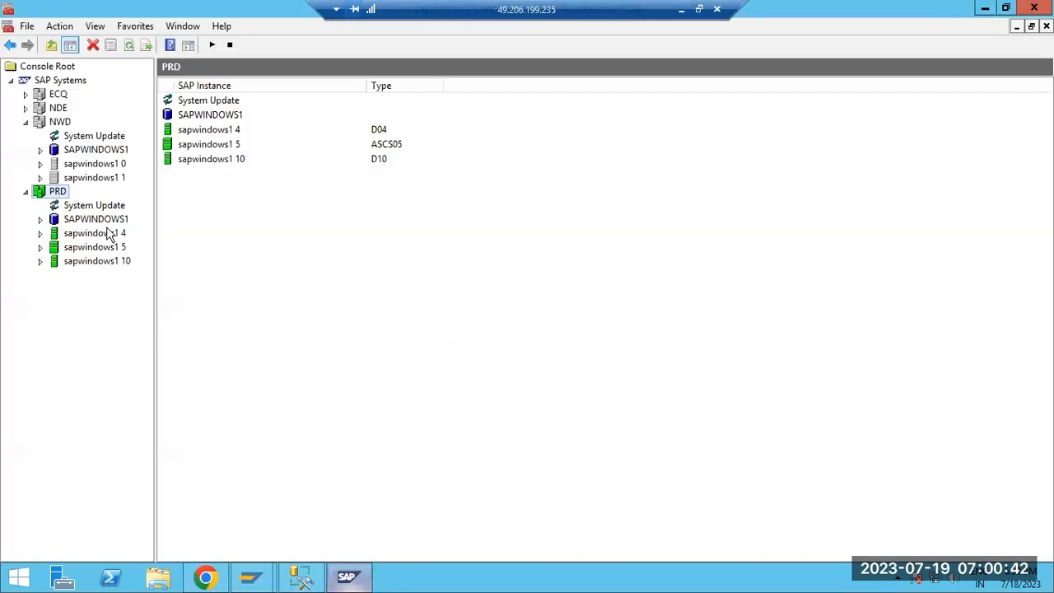
{"action": "left_click", "coordinate": [56, 108]}
{"action": "left_click", "coordinate": [55, 96]}
{"action": "left_click", "coordinate": [60, 123]}
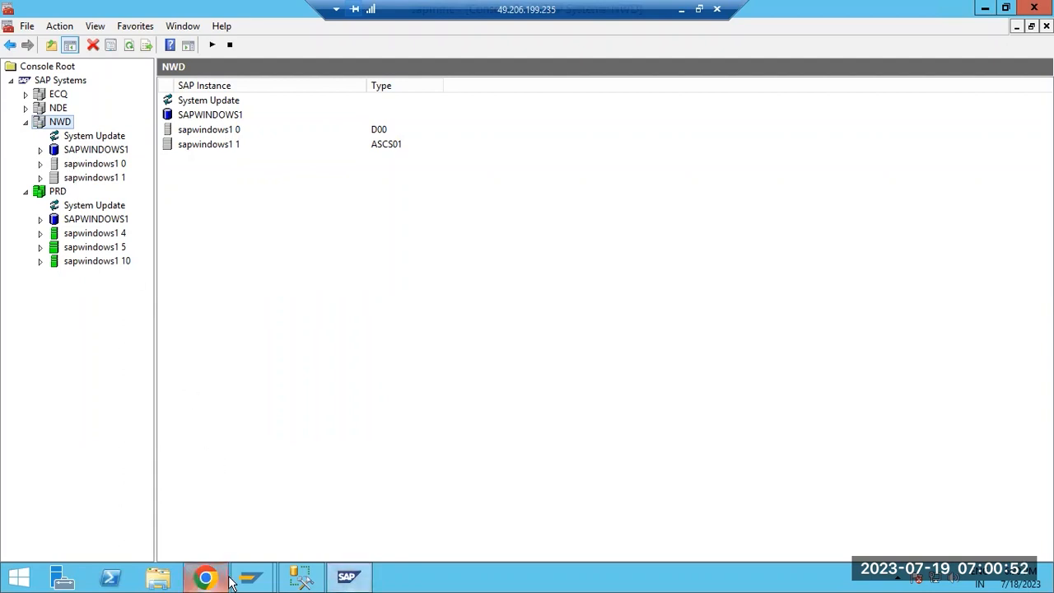
Step: Give the SAP company address title Mr. and country India, and confirm it
{"action": "mouse_move", "coordinate": [254, 581]}
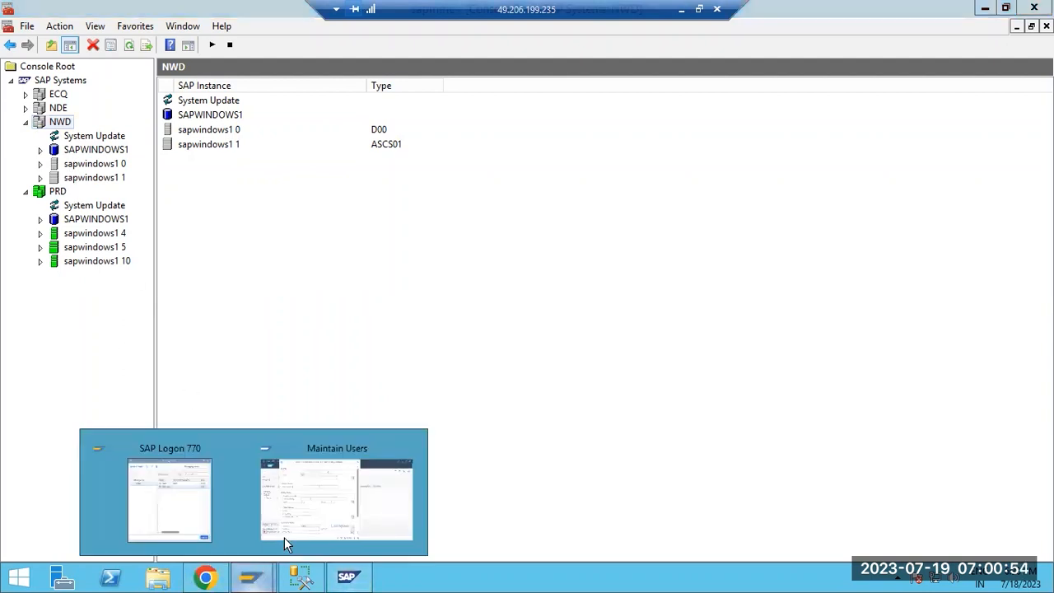
{"action": "left_click", "coordinate": [284, 536]}
{"action": "left_click", "coordinate": [452, 90]}
{"action": "left_click", "coordinate": [302, 132]}
{"action": "left_click", "coordinate": [289, 293]}
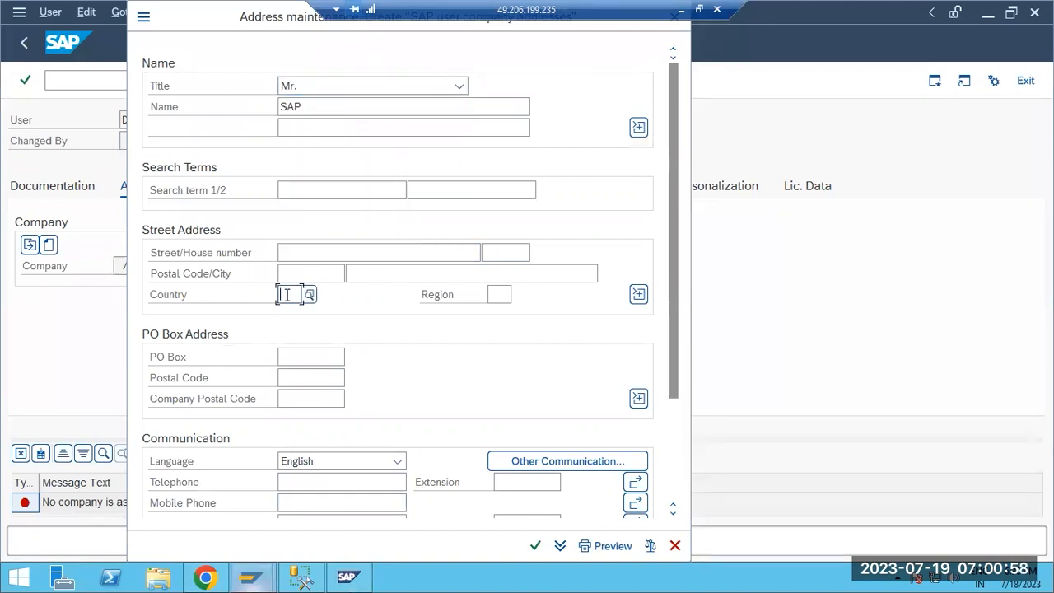
{"action": "type", "text": "IN"}
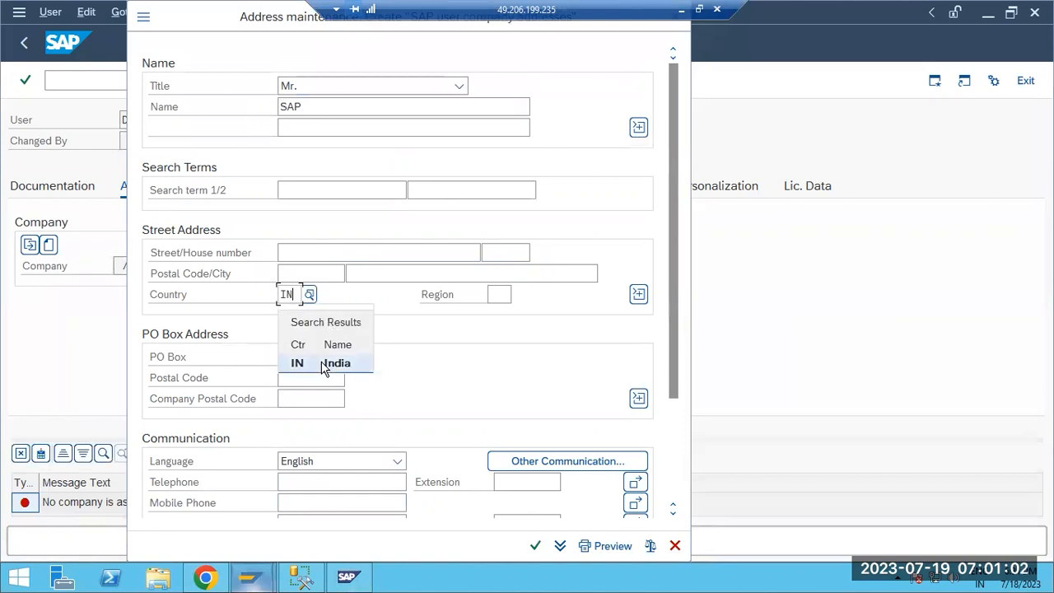
{"action": "left_click", "coordinate": [323, 368]}
{"action": "scroll", "coordinate": [412, 404], "scroll_direction": "down", "scroll_amount": 5}
{"action": "left_click", "coordinate": [534, 546]}
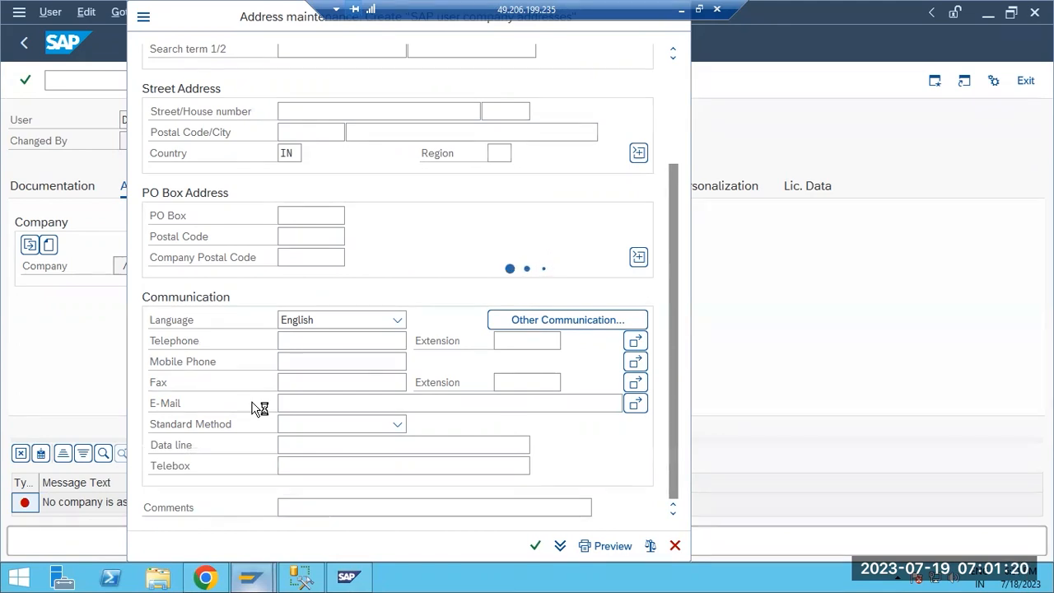
{"action": "left_click", "coordinate": [169, 268]}
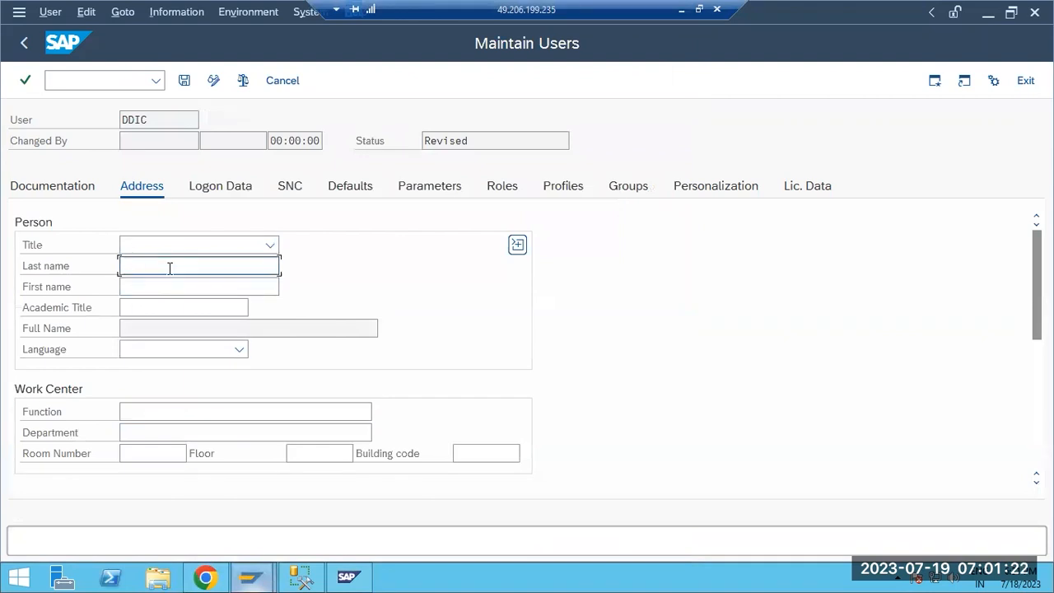
Step: Give DDIC last name SAP, user type Service and a new password, then save
{"action": "type", "text": "SAP"}
{"action": "left_click", "coordinate": [218, 188]}
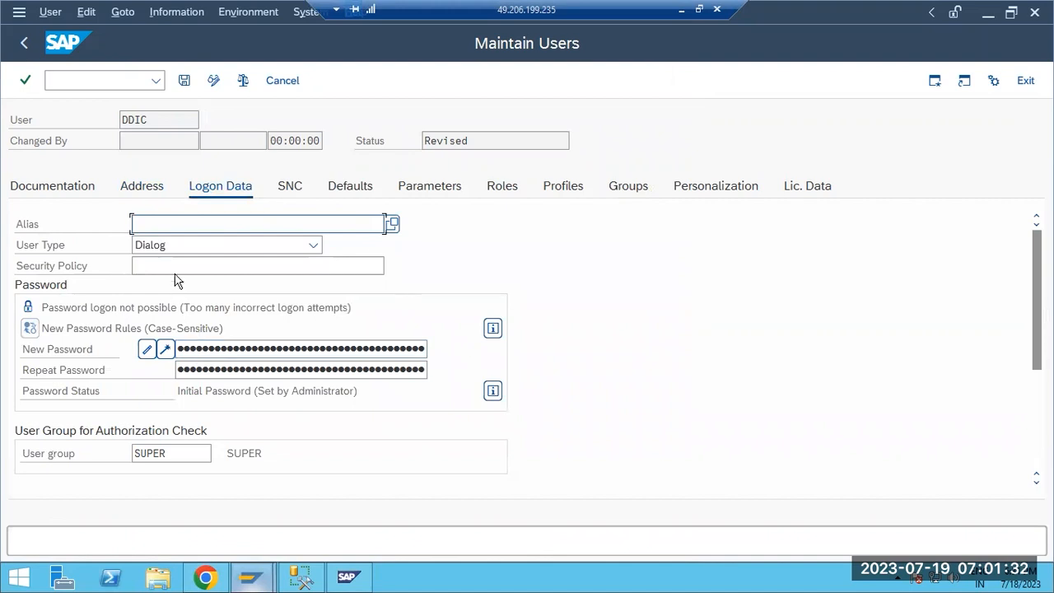
{"action": "left_click_drag", "start_coordinate": [93, 308], "coordinate": [362, 310]}
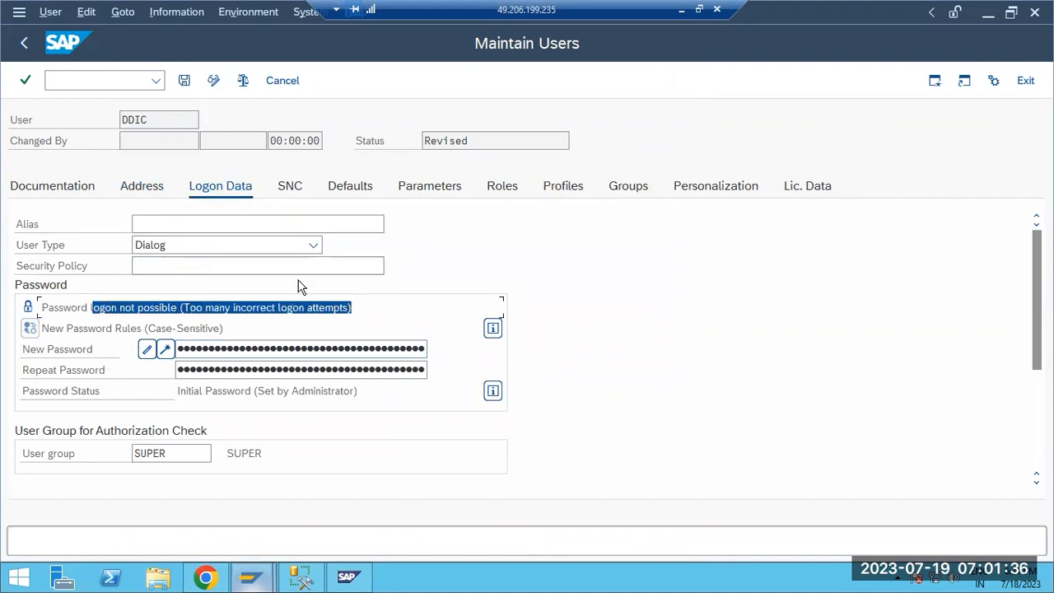
{"action": "left_click", "coordinate": [260, 245]}
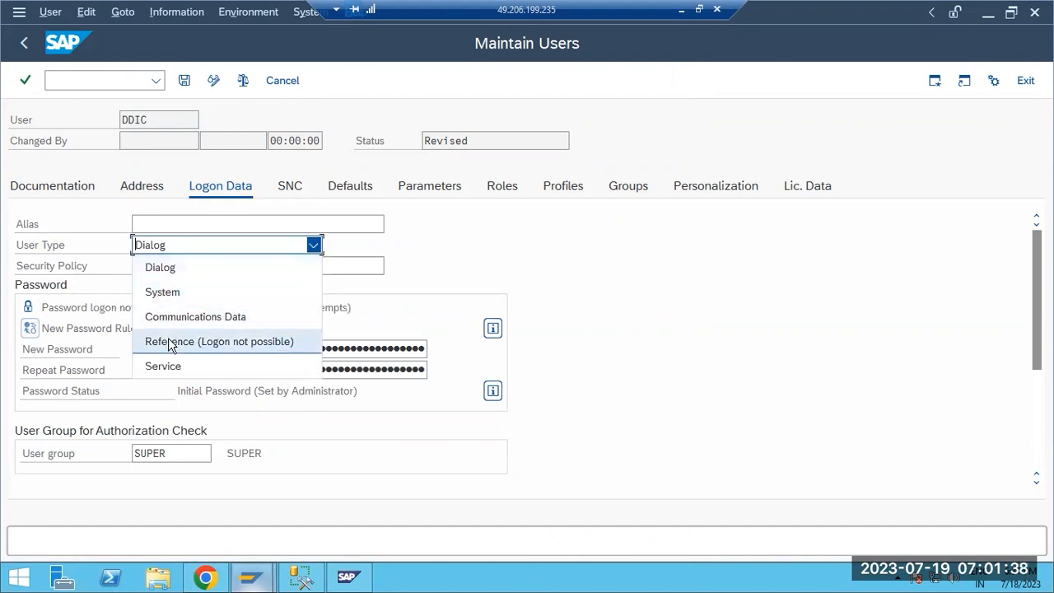
{"action": "left_click", "coordinate": [152, 367]}
{"action": "left_click", "coordinate": [198, 349]}
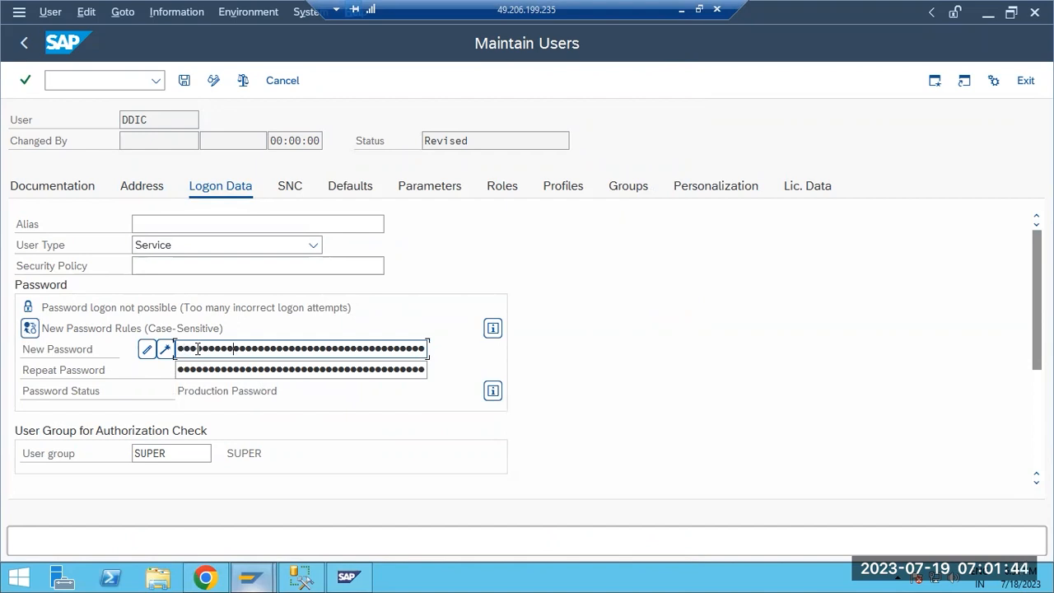
{"action": "key", "text": "Tab"}
{"action": "type", "text": "***"}
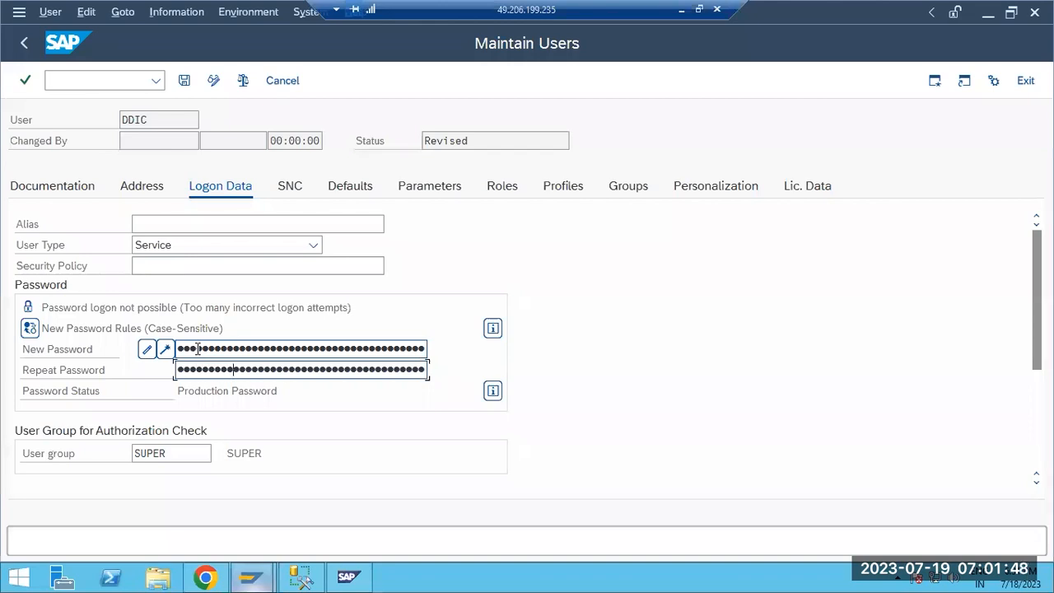
{"action": "left_click", "coordinate": [183, 82]}
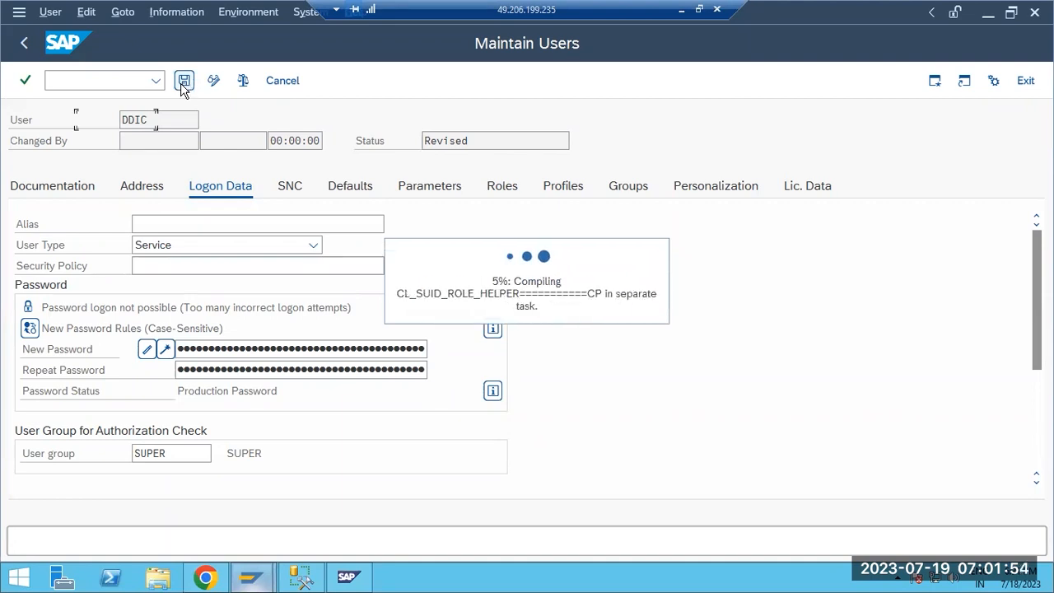
Step: Unlock user DDIC and select the user name field
{"action": "left_click", "coordinate": [329, 81]}
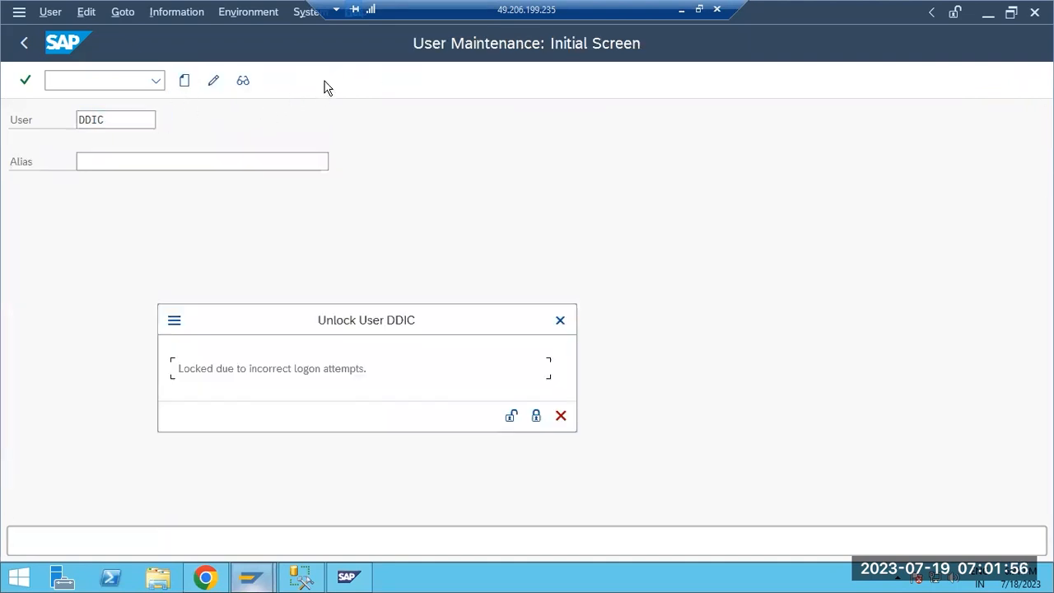
{"action": "left_click", "coordinate": [511, 416]}
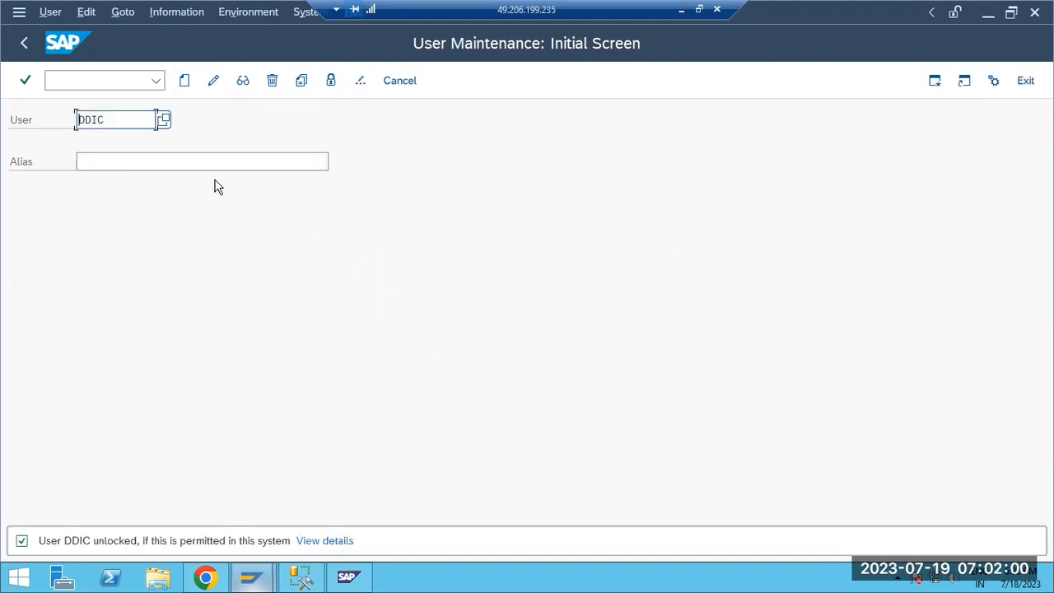
{"action": "double_click", "coordinate": [127, 120]}
Step: Create user BASIS as a copy of user DDIC
{"action": "type", "text": "BASIS"}
{"action": "left_click", "coordinate": [302, 81]}
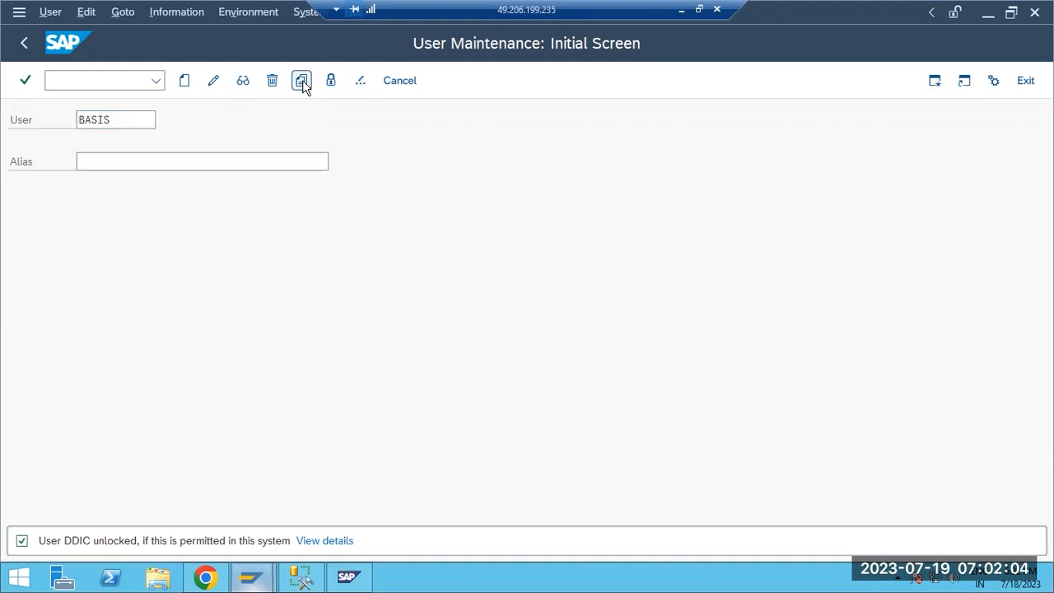
{"action": "double_click", "coordinate": [315, 191]}
{"action": "type", "text": "DDIC"}
{"action": "left_click", "coordinate": [367, 545]}
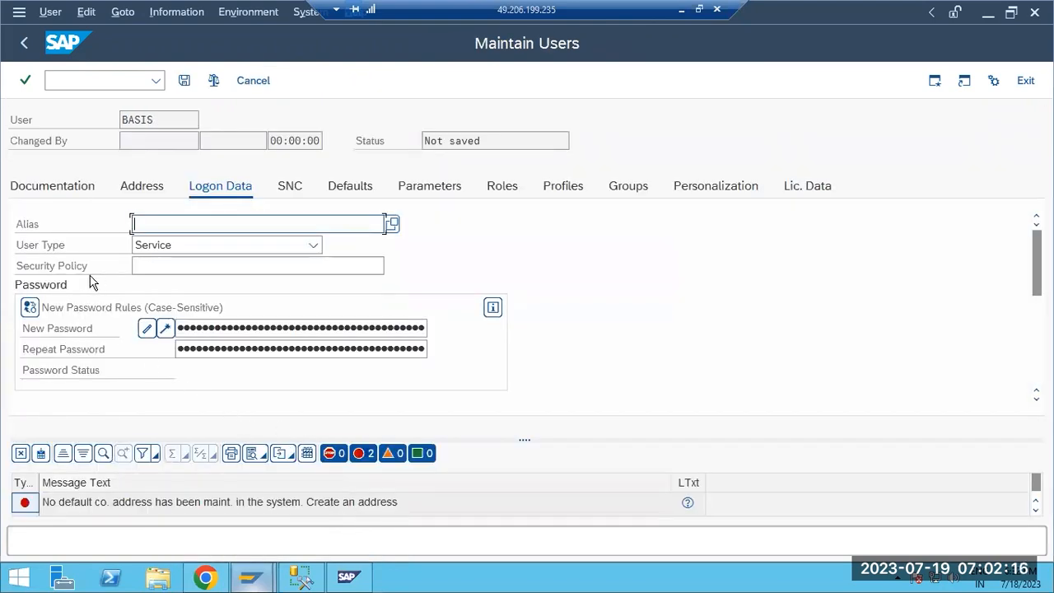
Step: Give BASIS last name SAP and assign it the SAP company address
{"action": "left_click", "coordinate": [137, 188]}
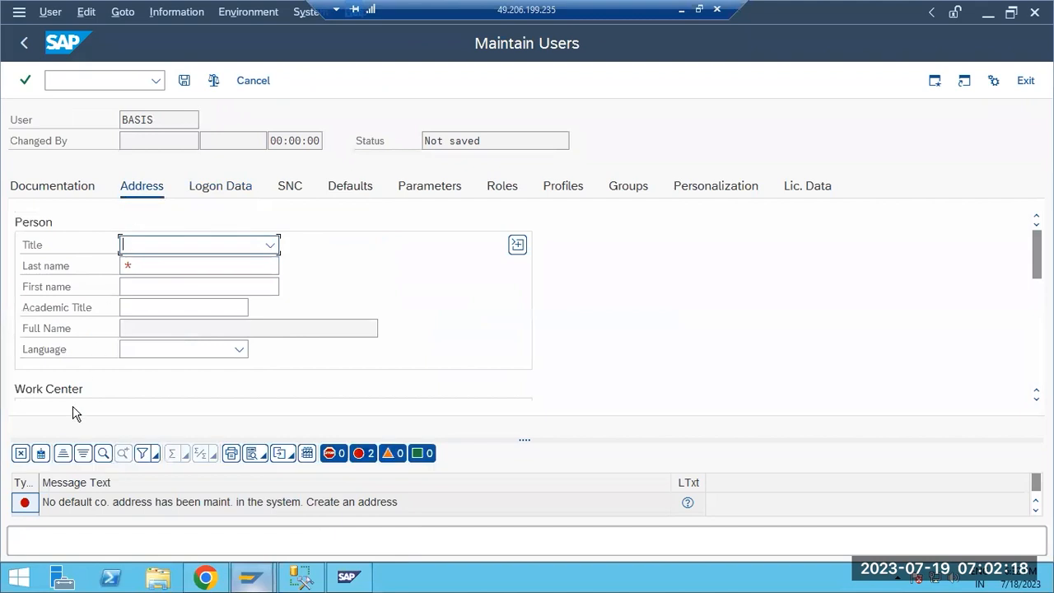
{"action": "left_click", "coordinate": [156, 266]}
{"action": "type", "text": "SAP"}
{"action": "scroll", "coordinate": [122, 388], "scroll_direction": "down", "scroll_amount": 15}
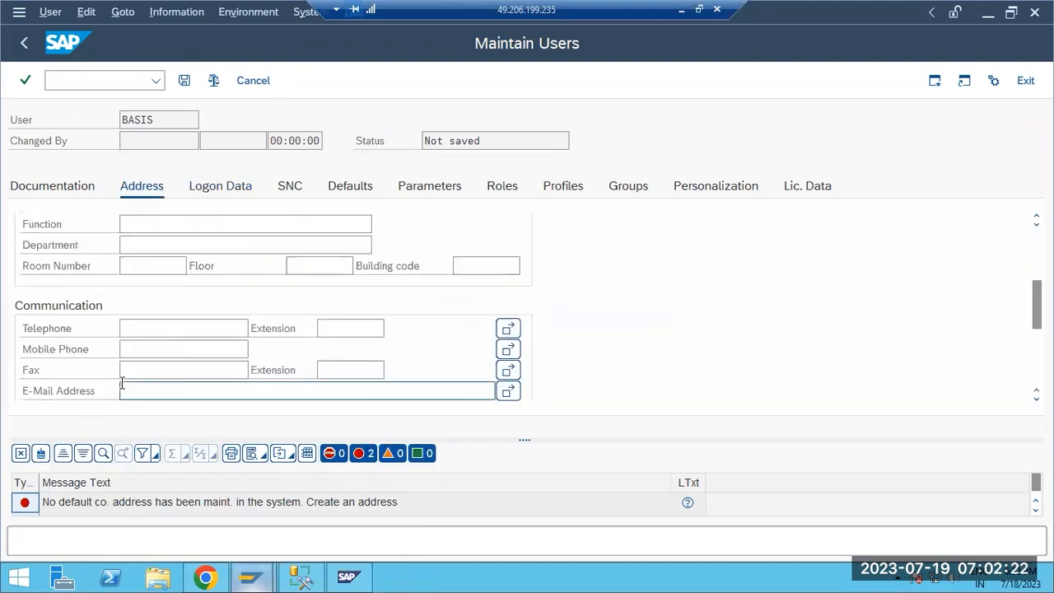
{"action": "left_click", "coordinate": [29, 265]}
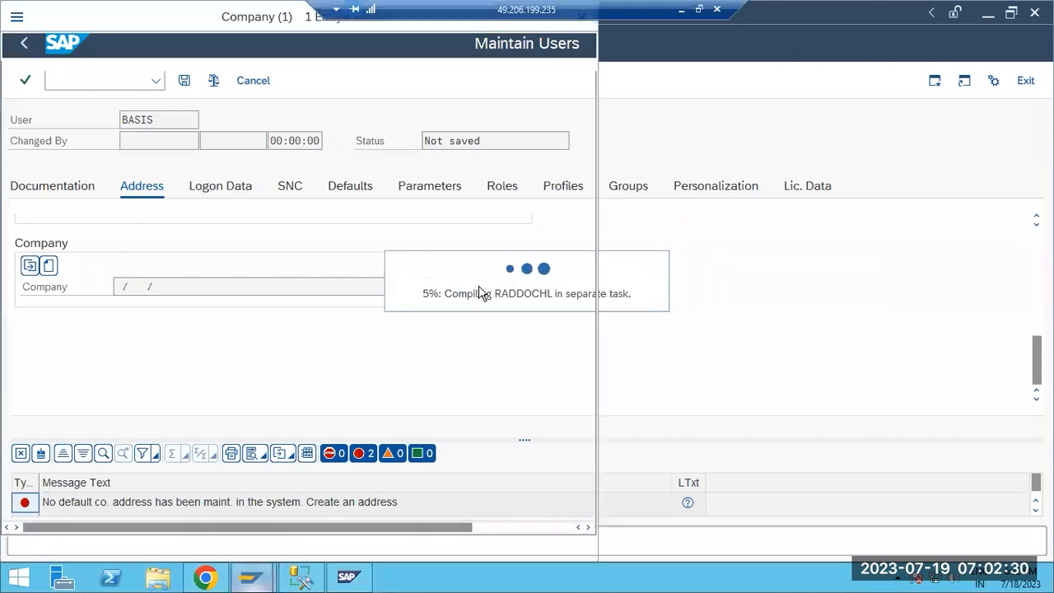
{"action": "double_click", "coordinate": [85, 134]}
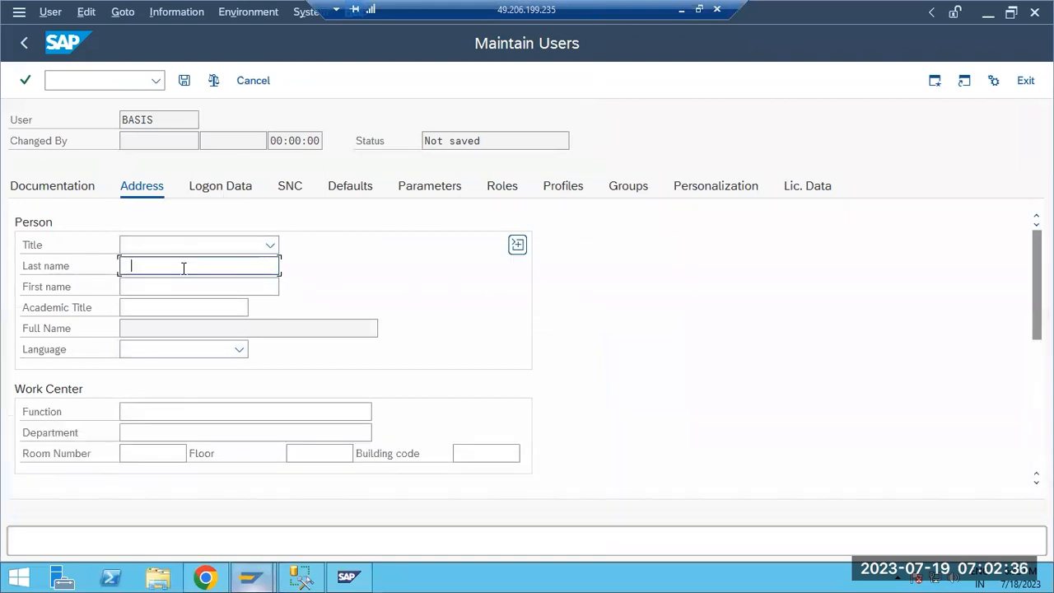
{"action": "left_click", "coordinate": [183, 267]}
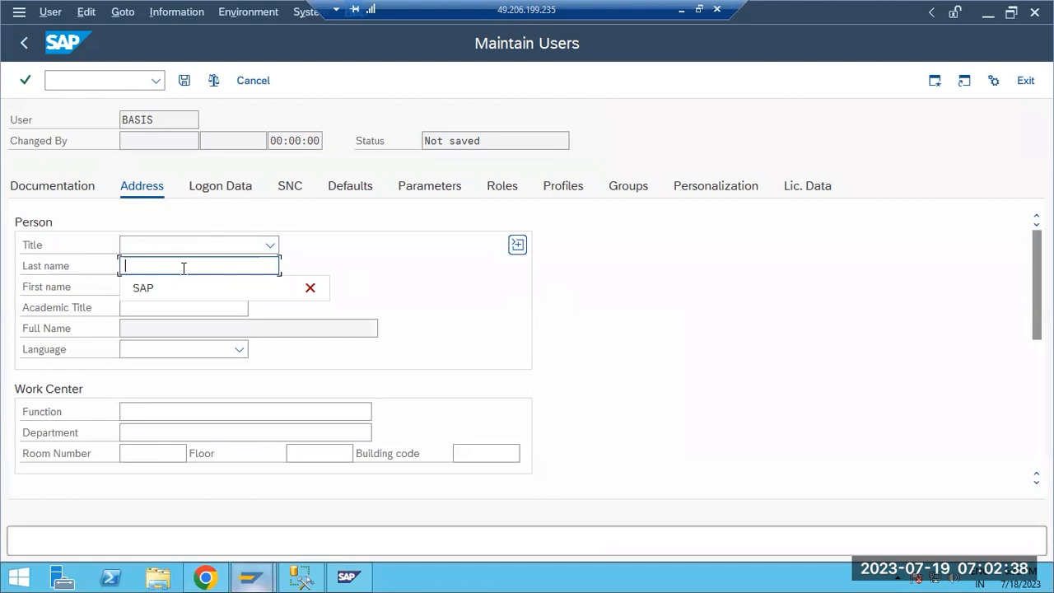
{"action": "type", "text": "SAP"}
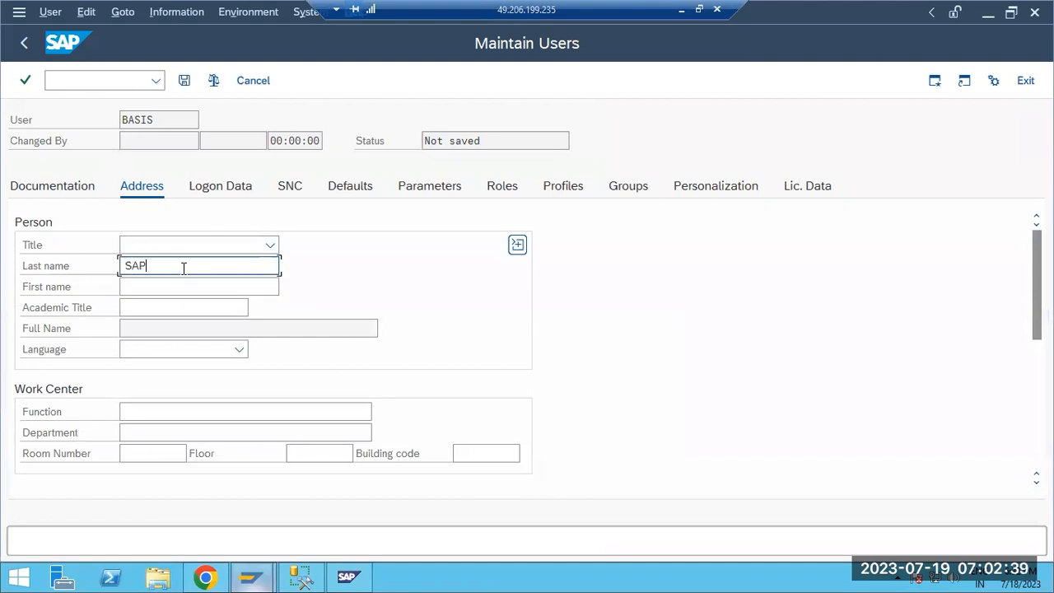
Step: Enter BASIS's initial password on Logon Data and save the new user
{"action": "left_click", "coordinate": [219, 186]}
{"action": "left_click", "coordinate": [223, 329]}
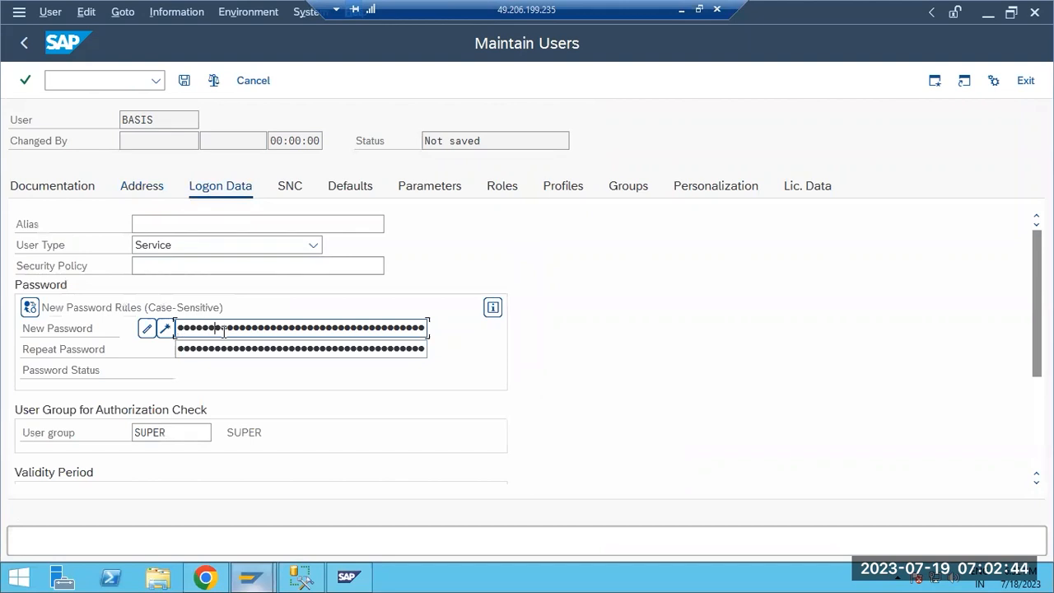
{"action": "key", "text": "Tab"}
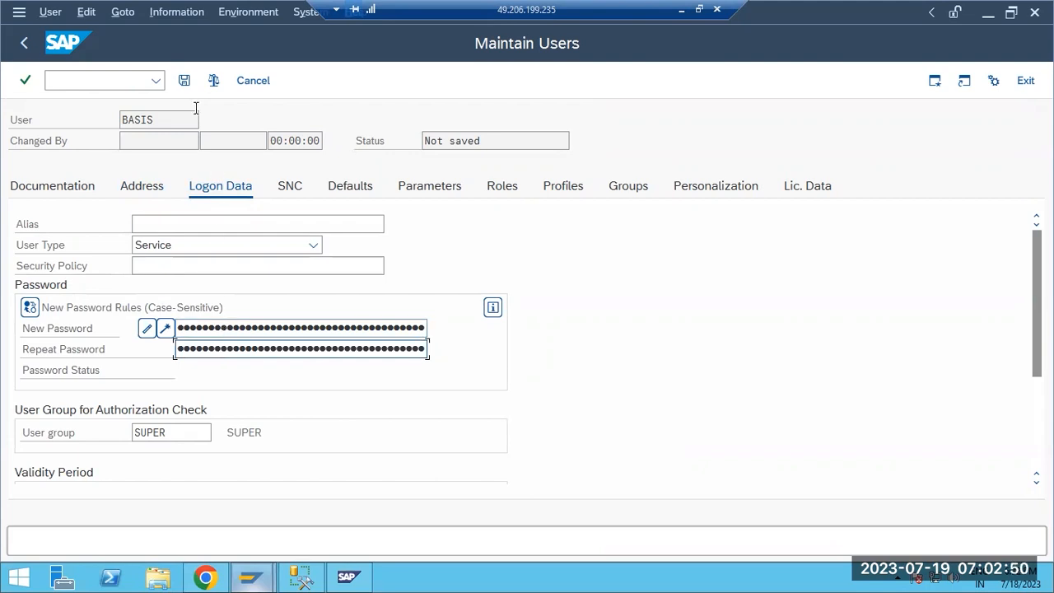
{"action": "left_click", "coordinate": [184, 81]}
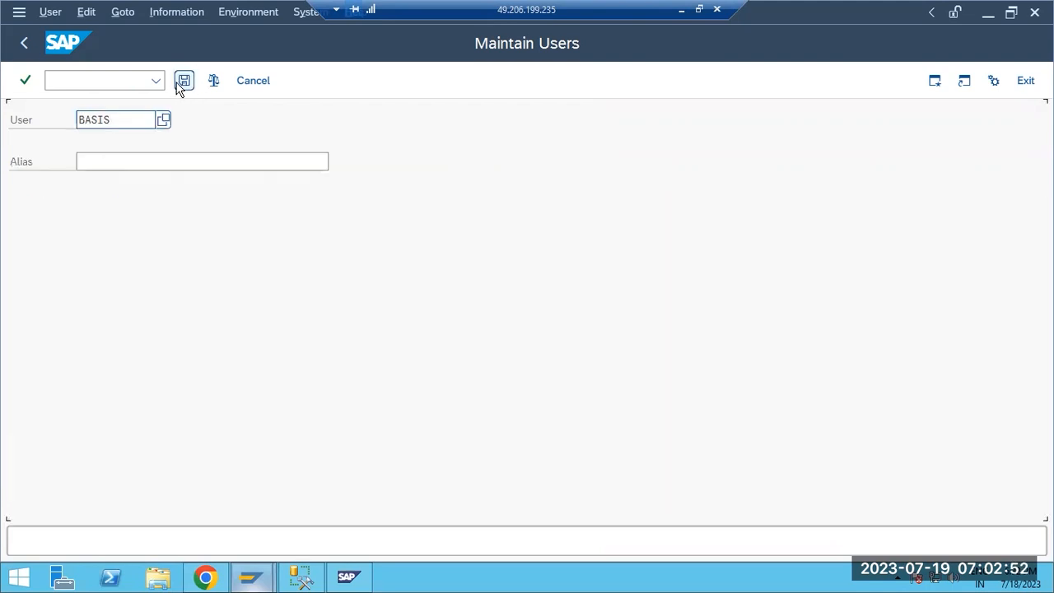
{"action": "left_click", "coordinate": [1024, 79]}
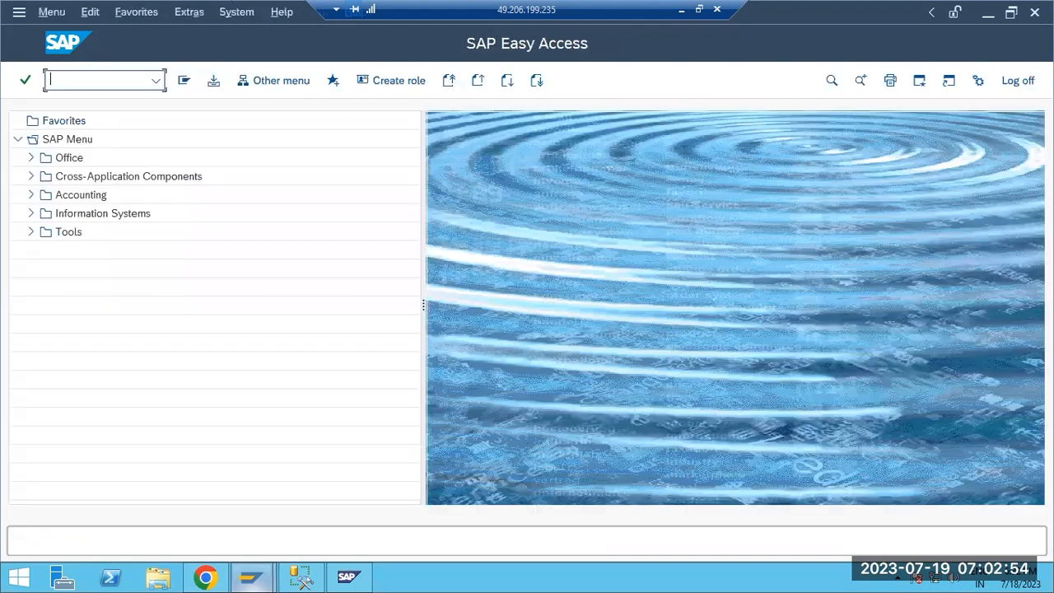
Step: Log off, then log back on to PRD as DDIC and dismiss the transport system notice
{"action": "left_click", "coordinate": [1034, 13]}
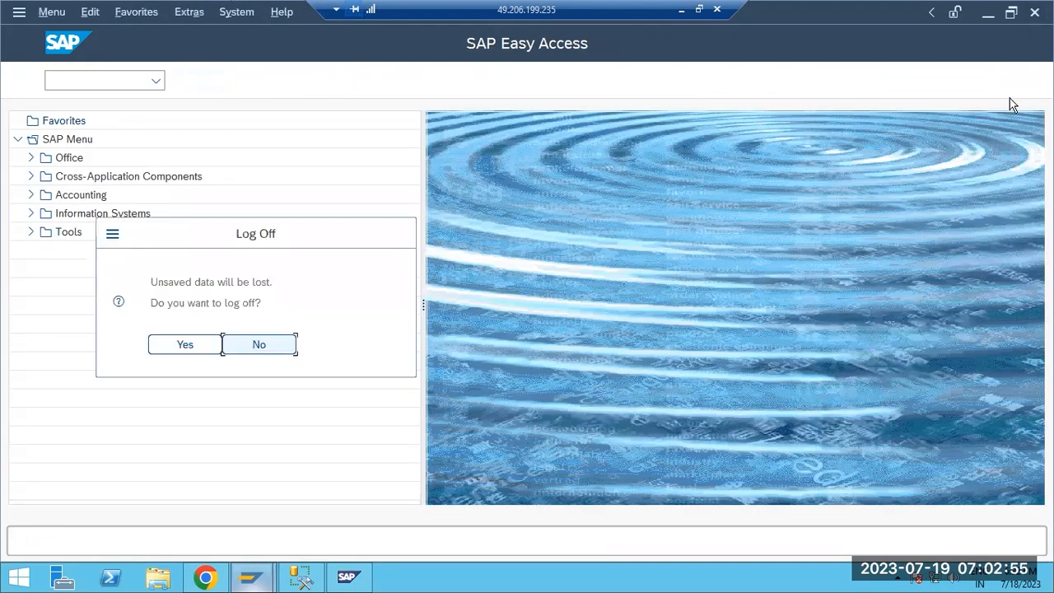
{"action": "left_click", "coordinate": [184, 344]}
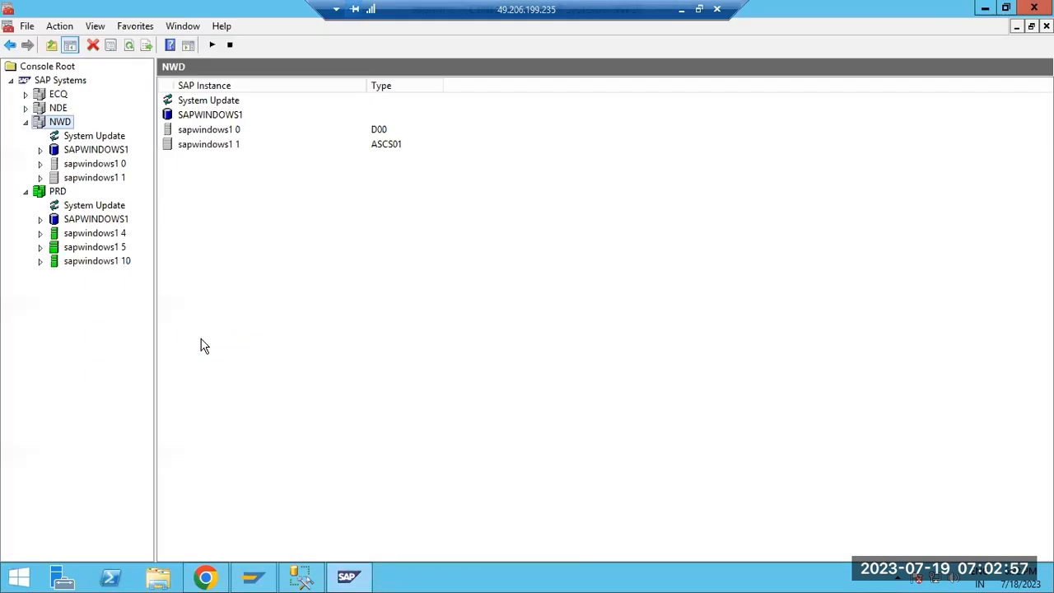
{"action": "left_click", "coordinate": [256, 578]}
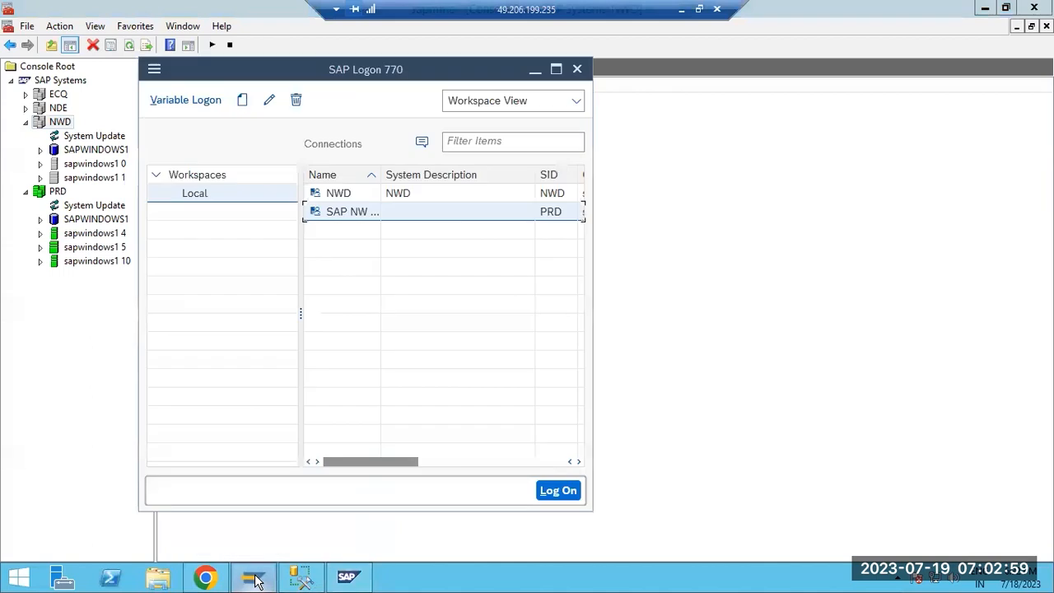
{"action": "double_click", "coordinate": [345, 216]}
{"action": "type", "text": "ddic"}
{"action": "key", "text": "Tab"}
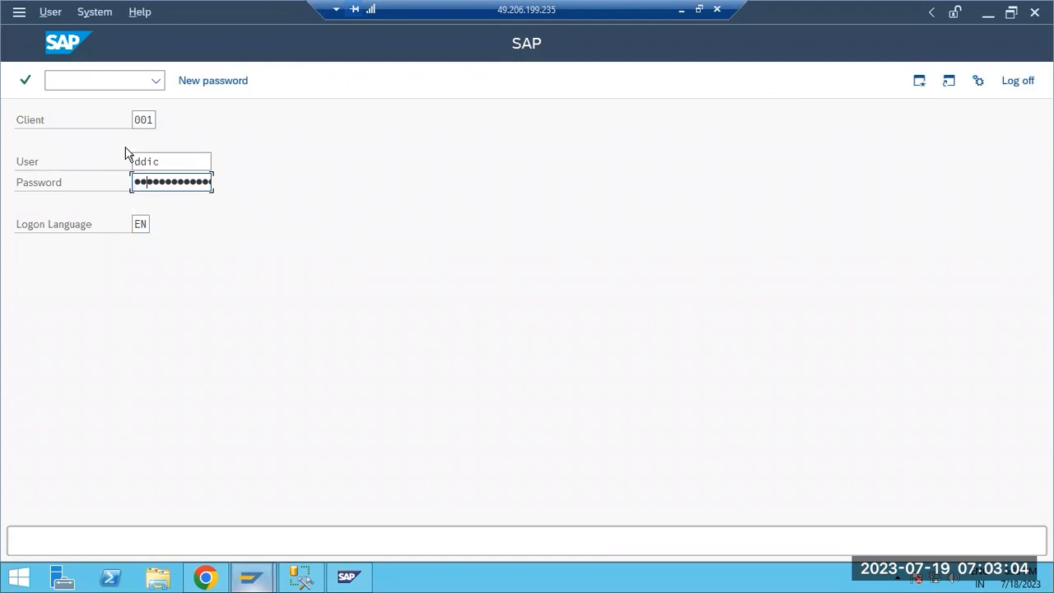
{"action": "key", "text": "Return"}
{"action": "key", "text": "Return"}
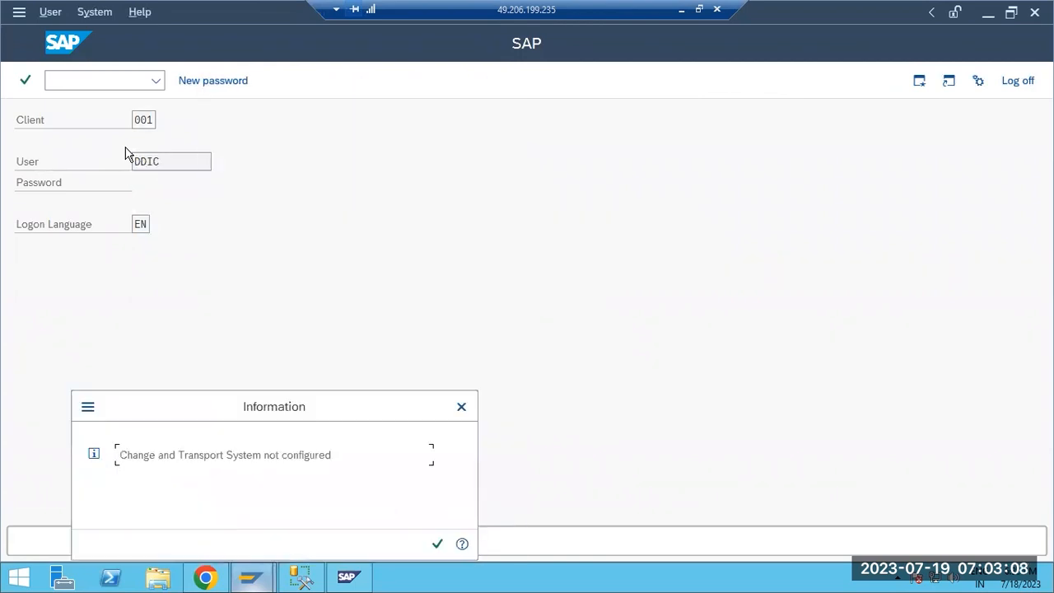
{"action": "left_click", "coordinate": [437, 543]}
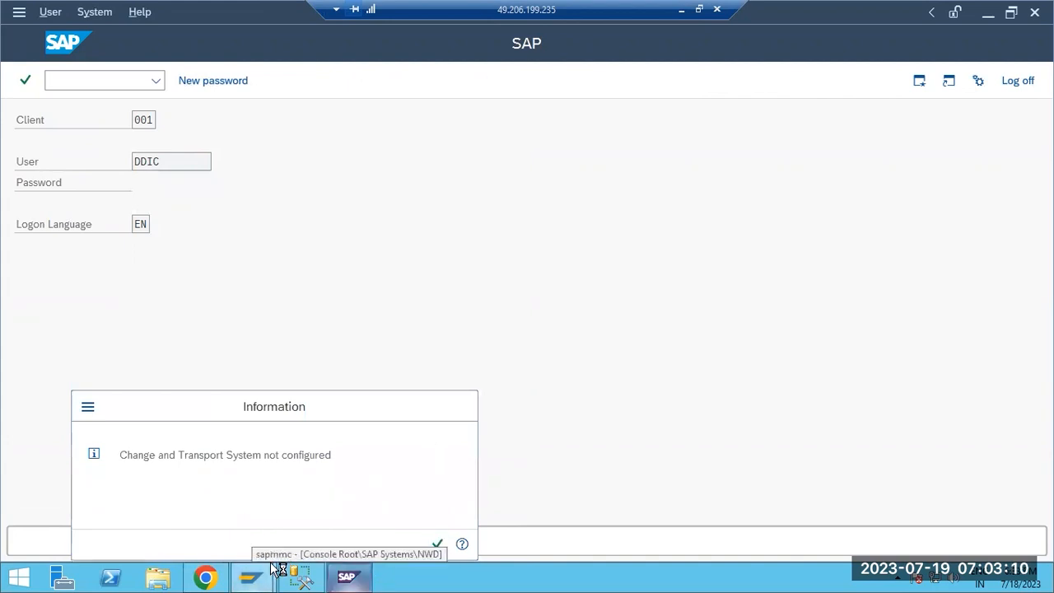
Step: Open another logon screen for the SAP NW (PRD) connection
{"action": "mouse_move", "coordinate": [251, 577]}
{"action": "left_click", "coordinate": [190, 447]}
{"action": "double_click", "coordinate": [356, 214]}
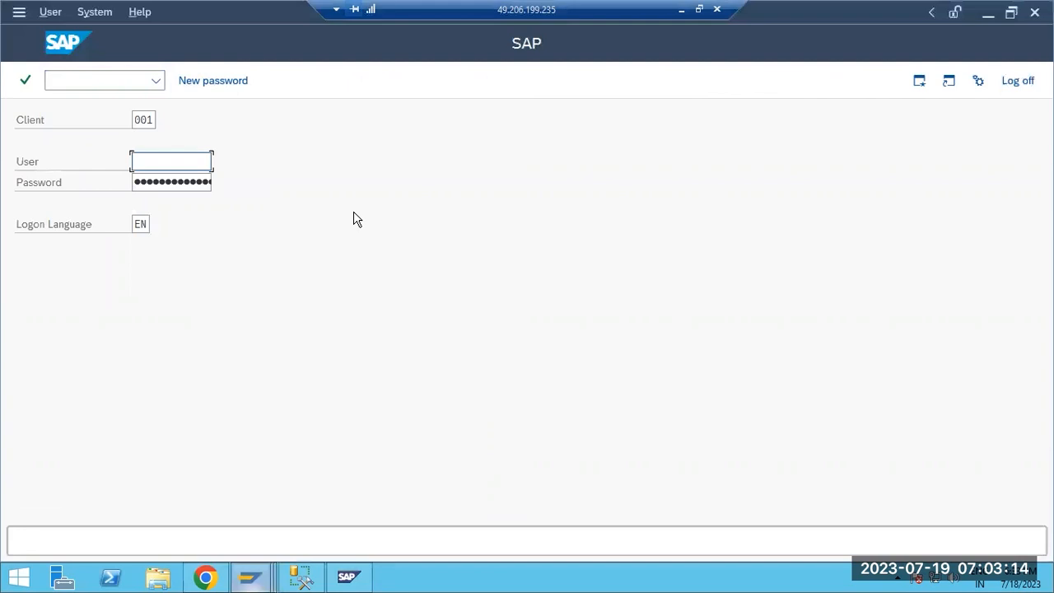
Step: Log on to PRD as BASIS, acknowledging the copyright and transport system notices
{"action": "type", "text": "basis"}
{"action": "key", "text": "Tab"}
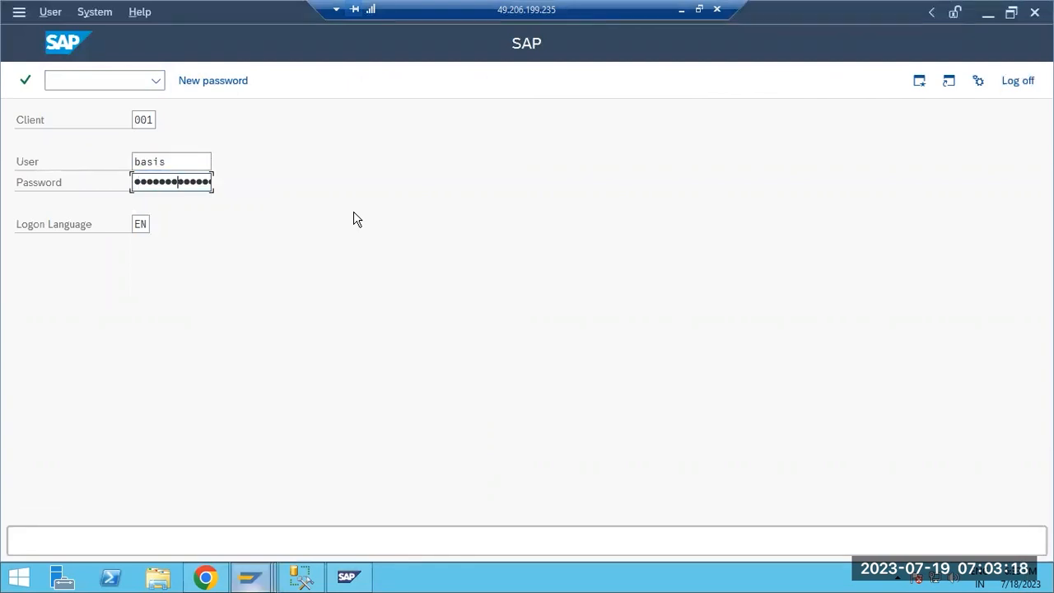
{"action": "key", "text": "Return"}
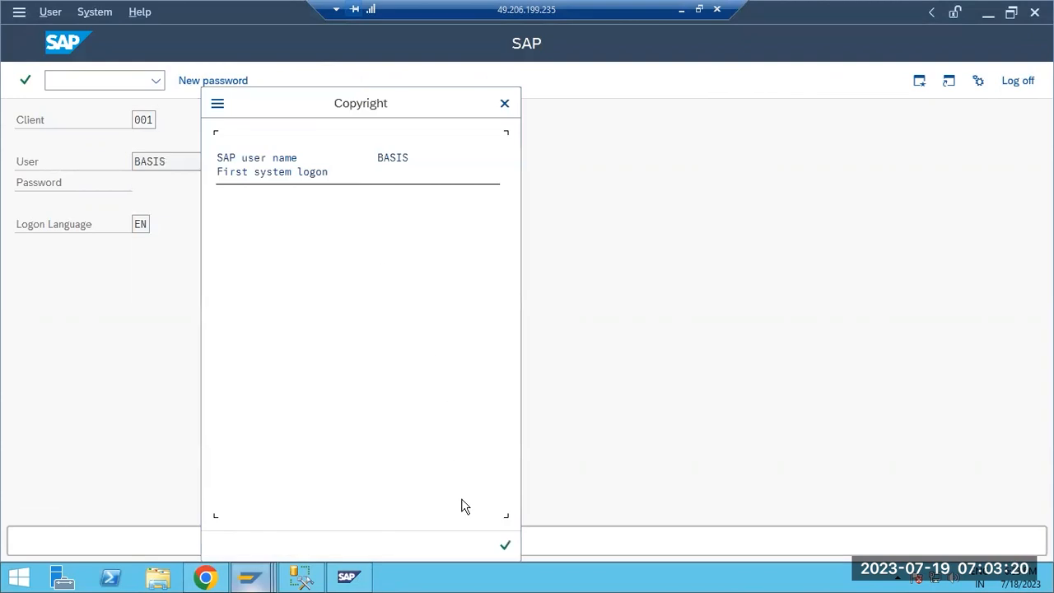
{"action": "left_click", "coordinate": [504, 545]}
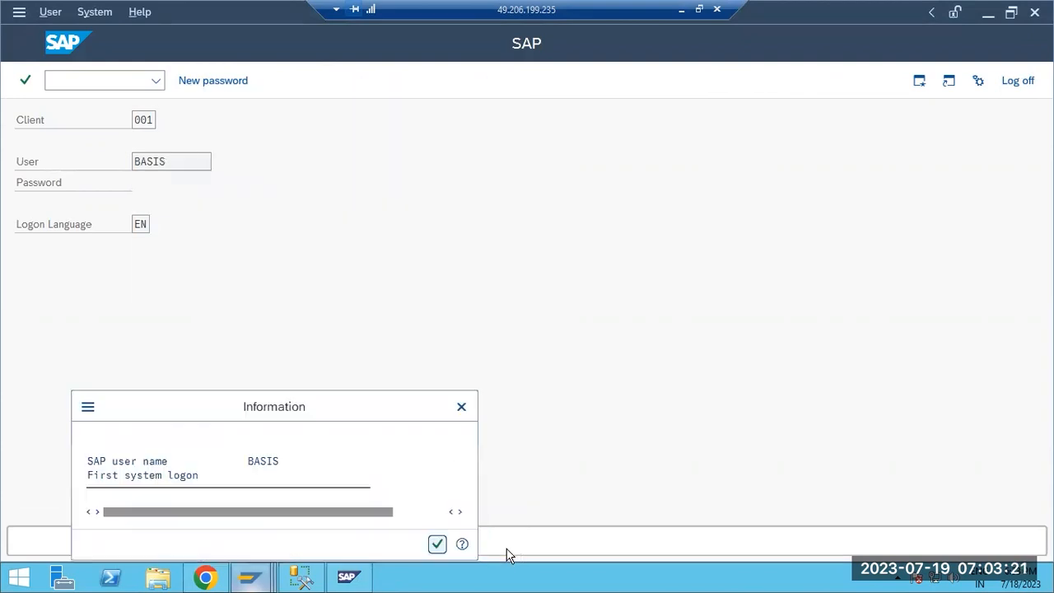
{"action": "left_click", "coordinate": [437, 544]}
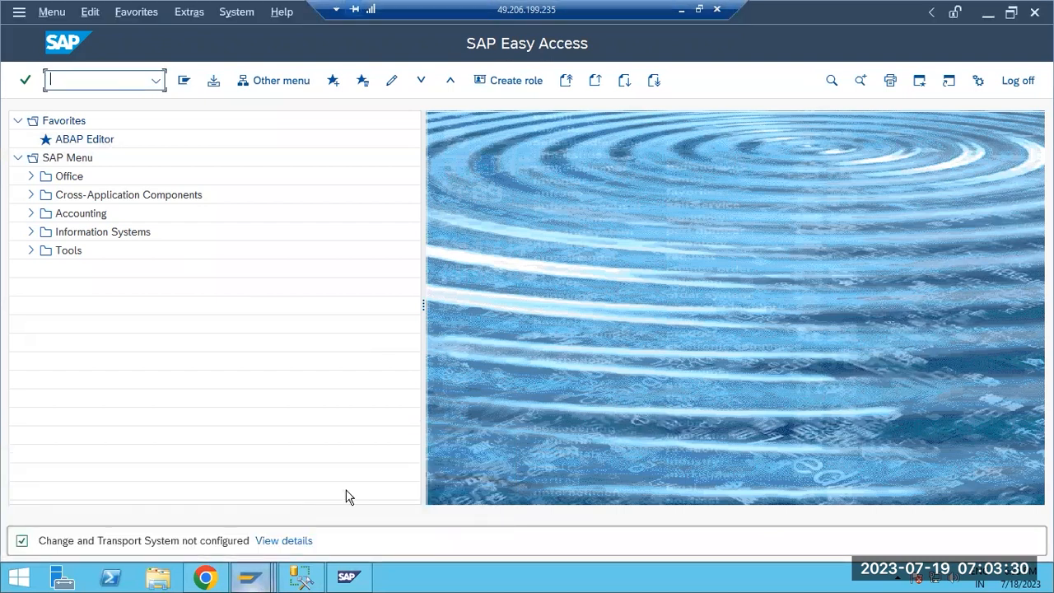
Step: Log the BASIS session off, confirming with Yes
{"action": "left_click", "coordinate": [1014, 80]}
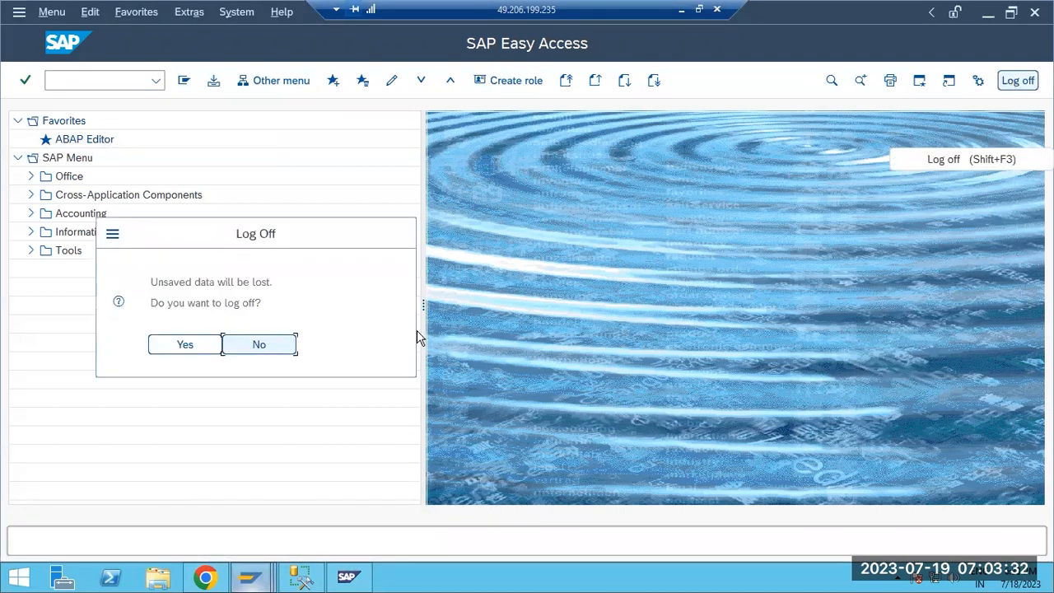
{"action": "left_click", "coordinate": [197, 354]}
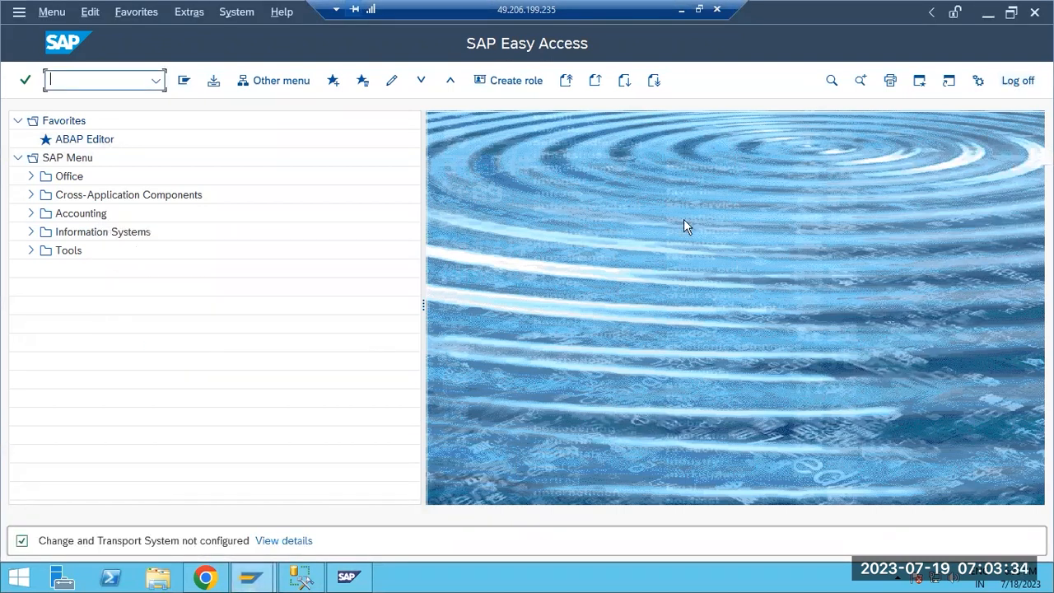
{"action": "left_click", "coordinate": [1018, 80]}
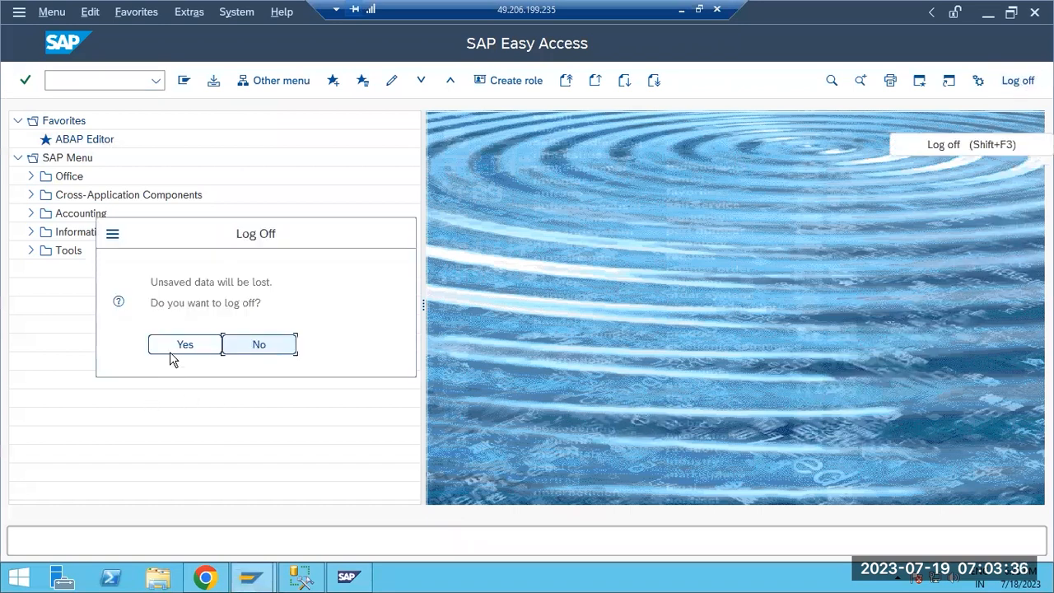
{"action": "left_click", "coordinate": [171, 350]}
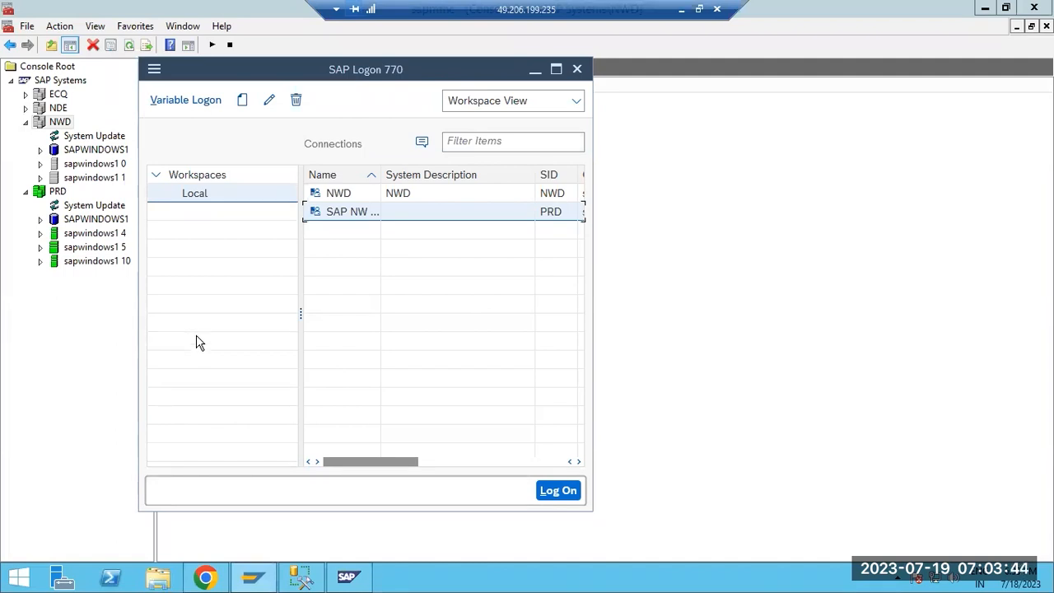
Step: Review the NDE, ECQ and PRD instances in SAP MMC
{"action": "left_click", "coordinate": [59, 343]}
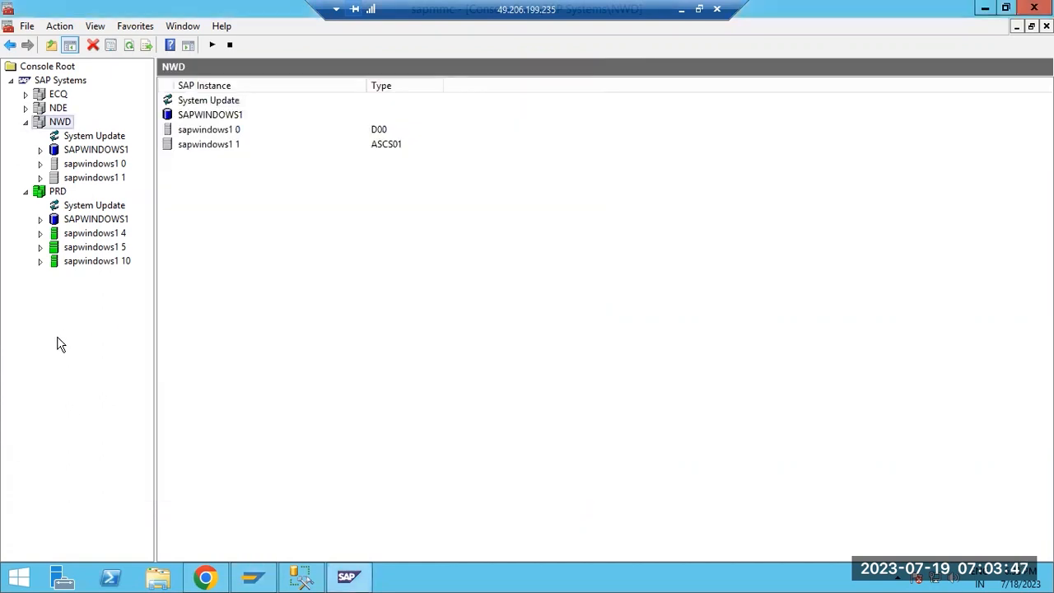
{"action": "left_click", "coordinate": [49, 109]}
{"action": "left_click", "coordinate": [47, 97]}
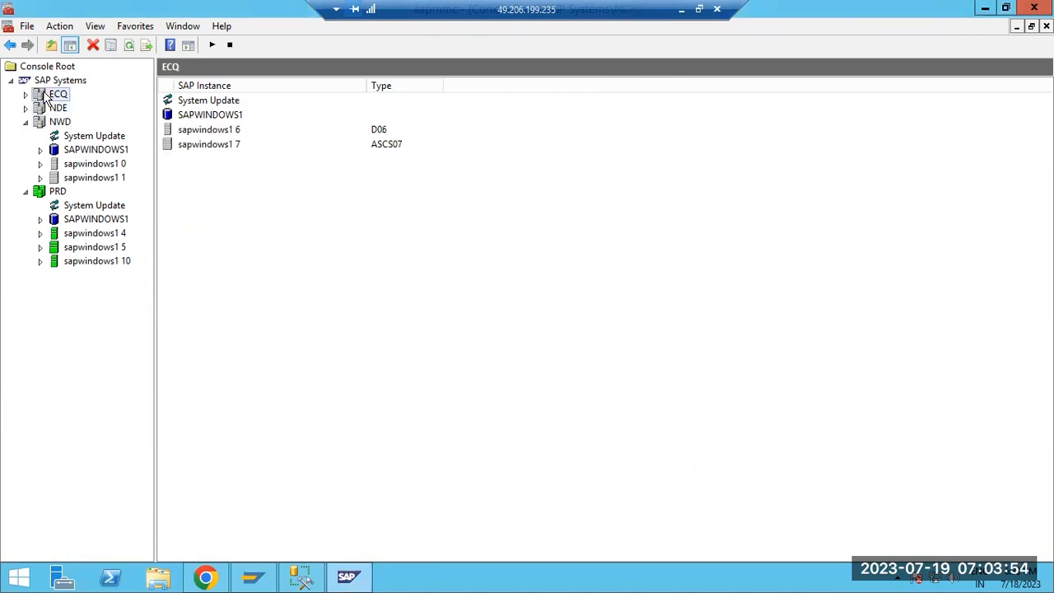
{"action": "mouse_move", "coordinate": [205, 577]}
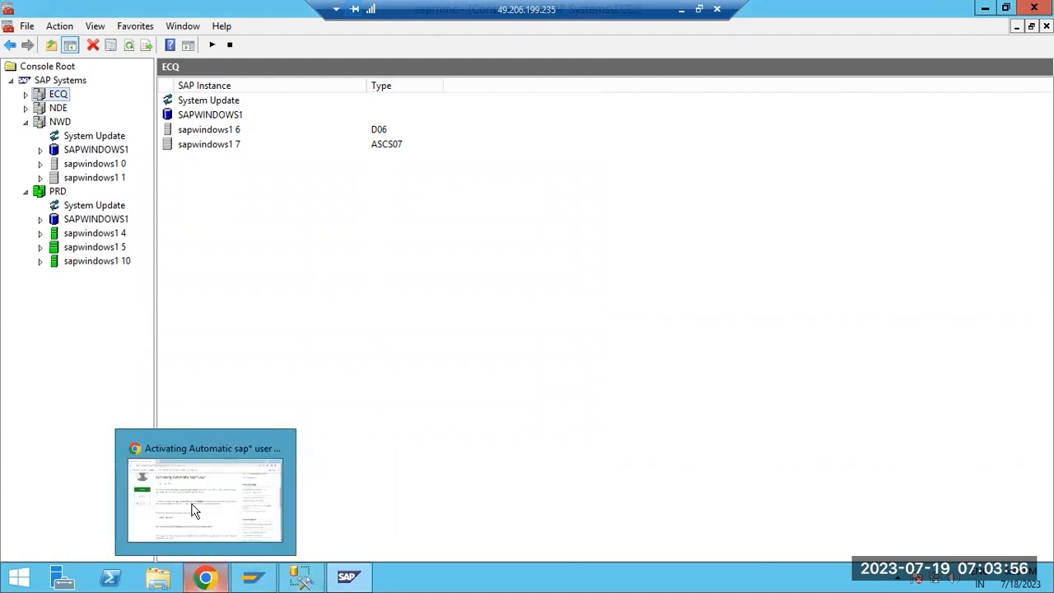
{"action": "left_click", "coordinate": [44, 192]}
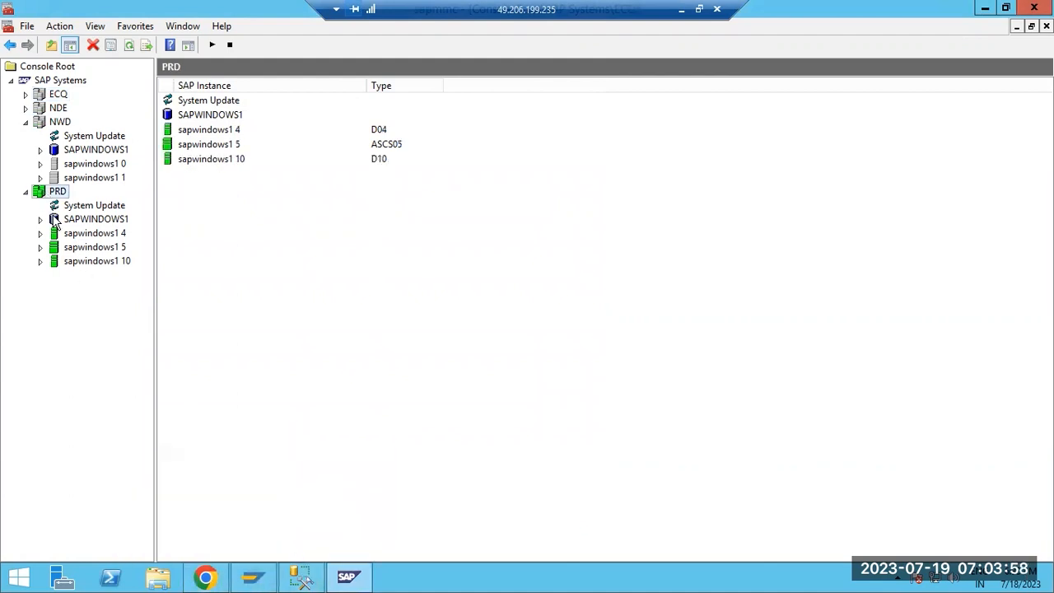
Step: Add ST22 and SICK on new lines under 'SGEN -' in the Paint notes
{"action": "left_click", "coordinate": [681, 8]}
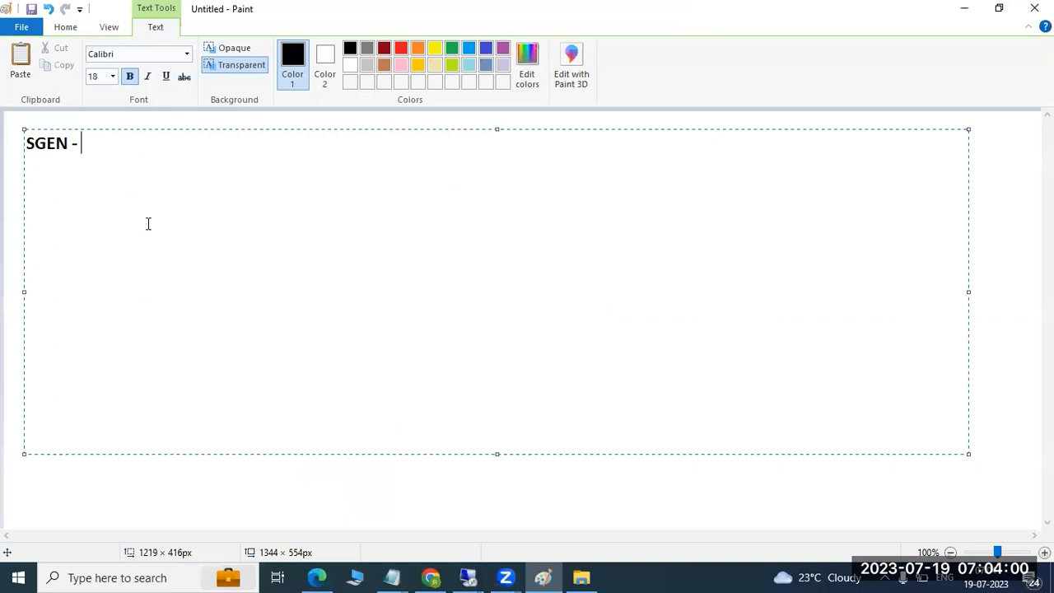
{"action": "key", "text": "Return"}
{"action": "key", "text": "Return"}
{"action": "type", "text": "ST22"}
{"action": "key", "text": "Return"}
{"action": "type", "text": "SICK"}
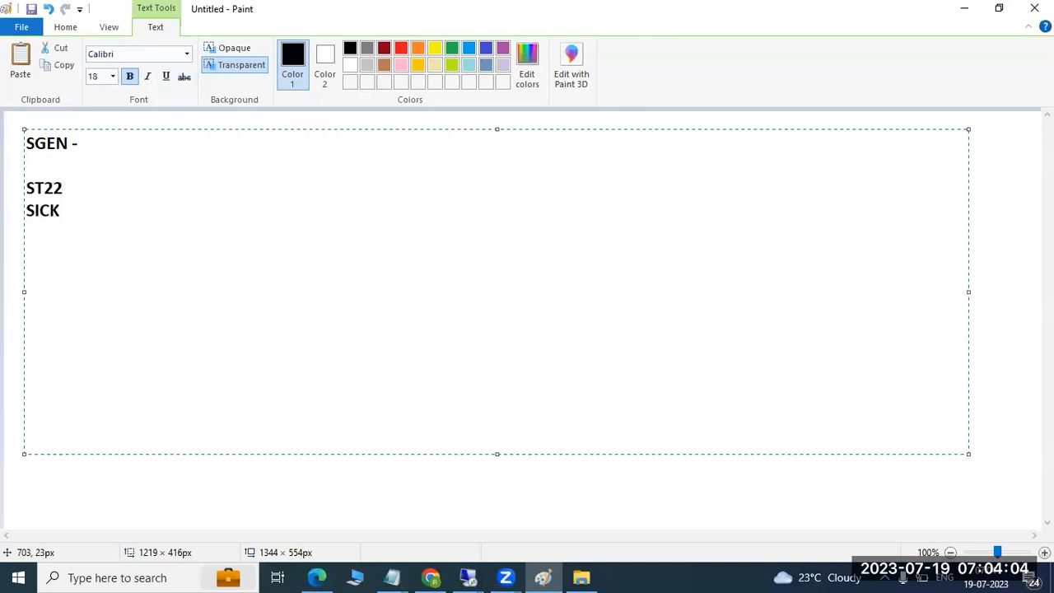
Step: Back on the remote desktop, log on to SAP NW (PRD) as DDIC and dismiss the notices
{"action": "left_click", "coordinate": [468, 577]}
{"action": "left_click", "coordinate": [508, 520]}
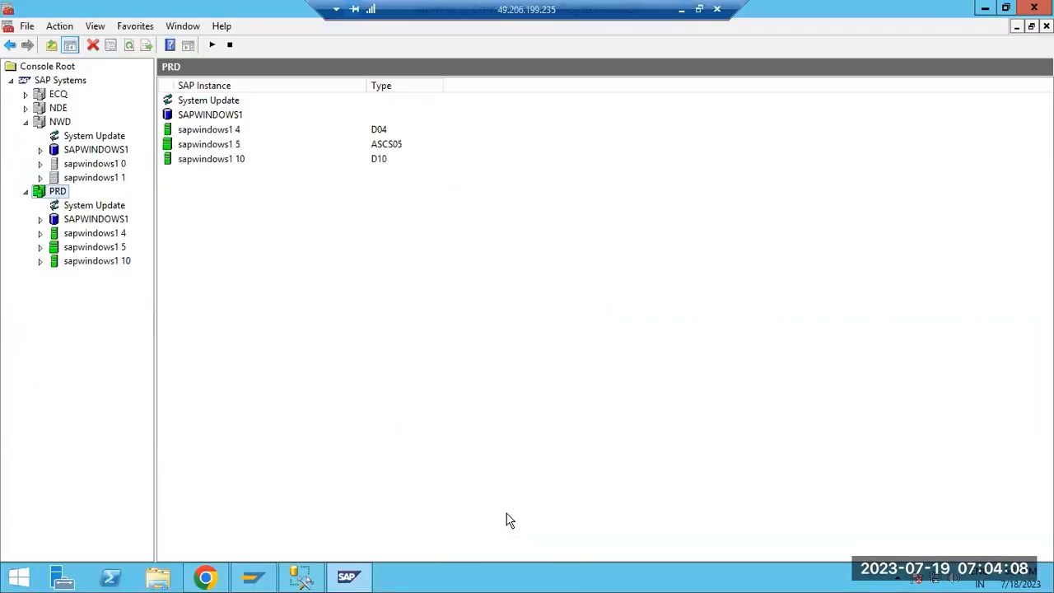
{"action": "left_click", "coordinate": [262, 575]}
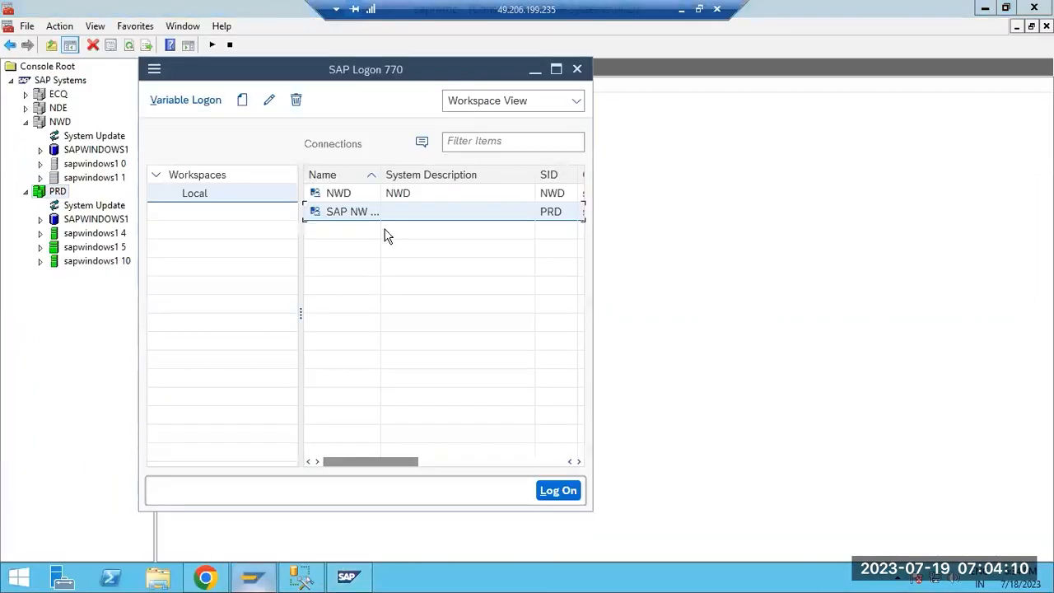
{"action": "double_click", "coordinate": [356, 210]}
{"action": "type", "text": "ddic"}
{"action": "key", "text": "Tab"}
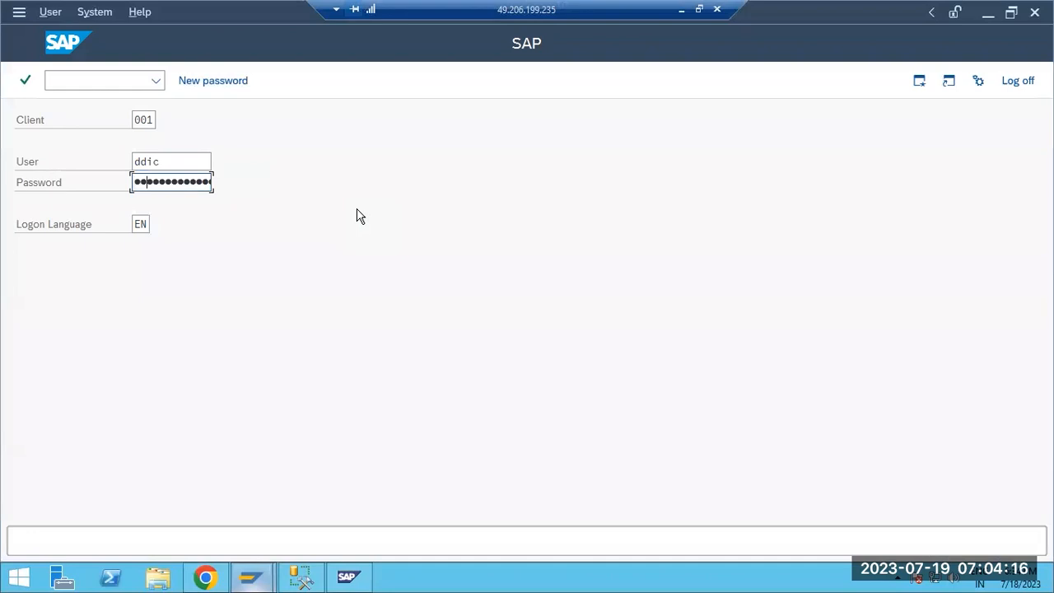
{"action": "key", "text": "Return"}
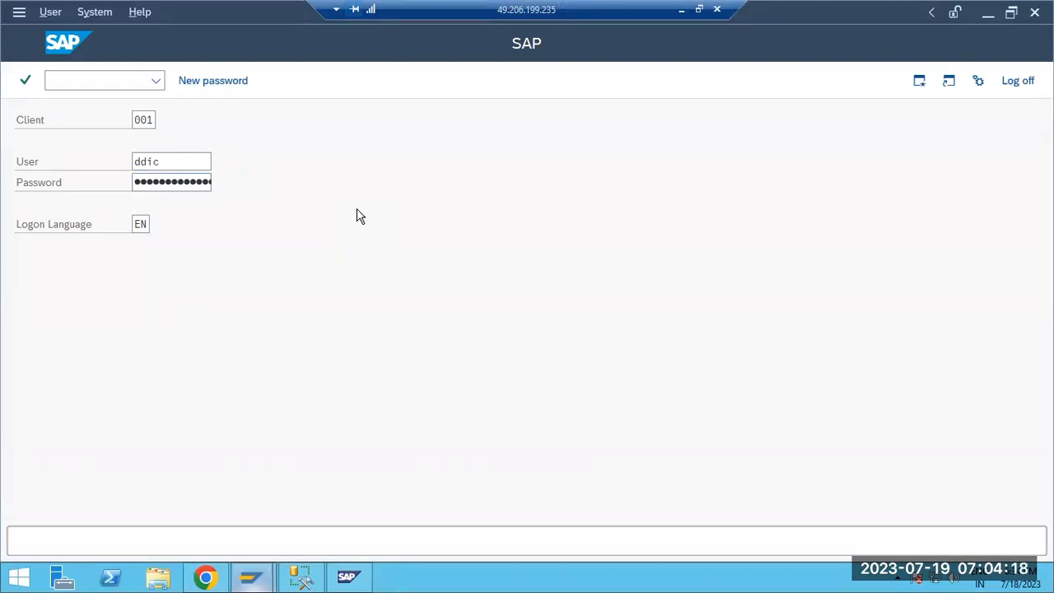
{"action": "key", "text": "Return"}
{"action": "key", "text": "Return"}
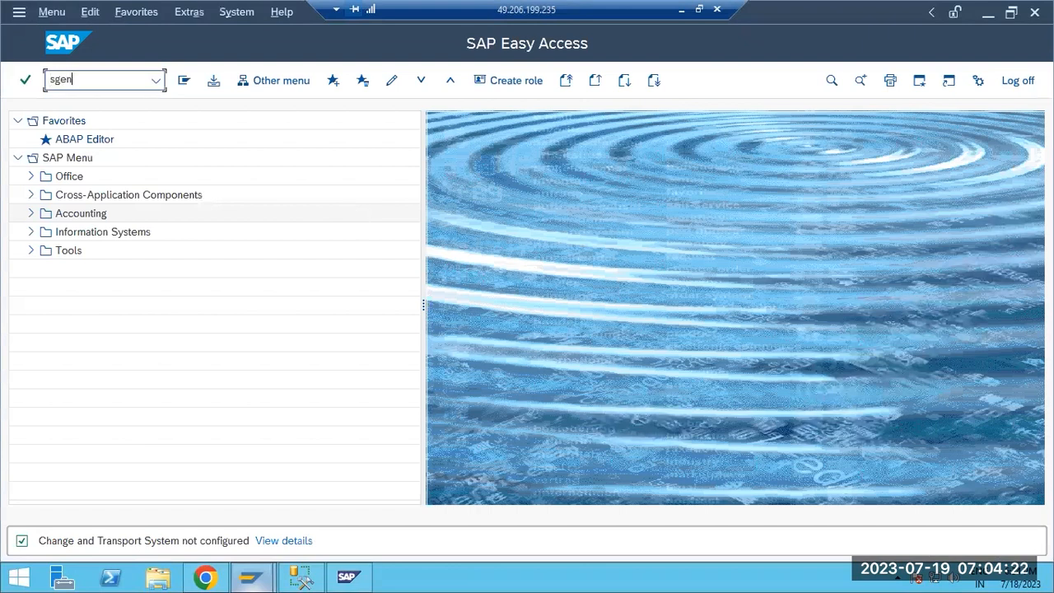
Step: Launch SGEN and choose 'Generate all objects of selected components'
{"action": "type", "text": "sgen"}
{"action": "key", "text": "Return"}
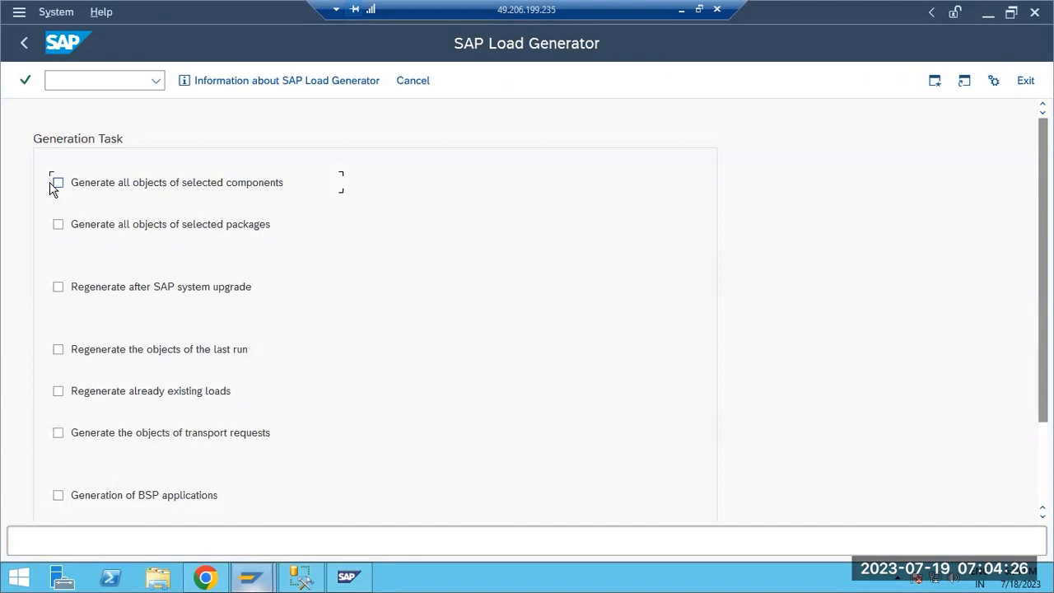
{"action": "left_click", "coordinate": [57, 183]}
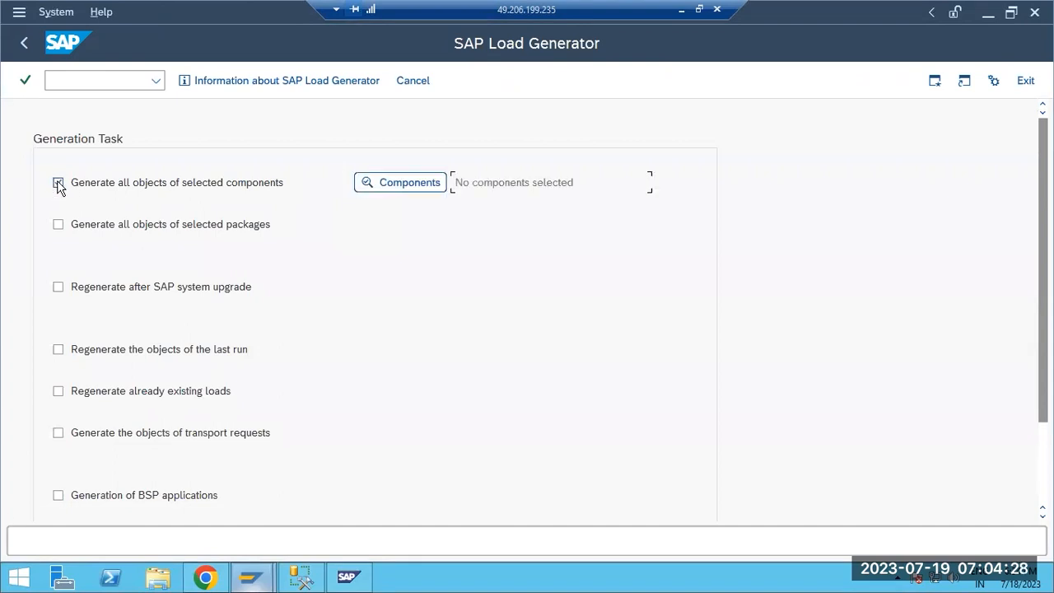
Step: Select SAP_BASIS as the only component and continue to server selection for parallel generation
{"action": "left_click", "coordinate": [408, 183]}
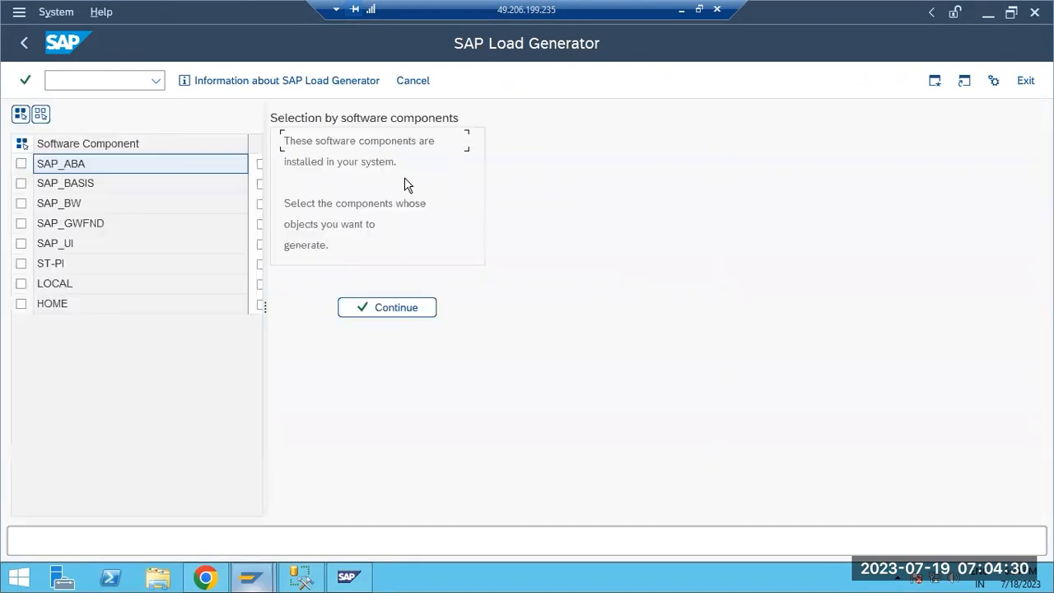
{"action": "left_click", "coordinate": [21, 184]}
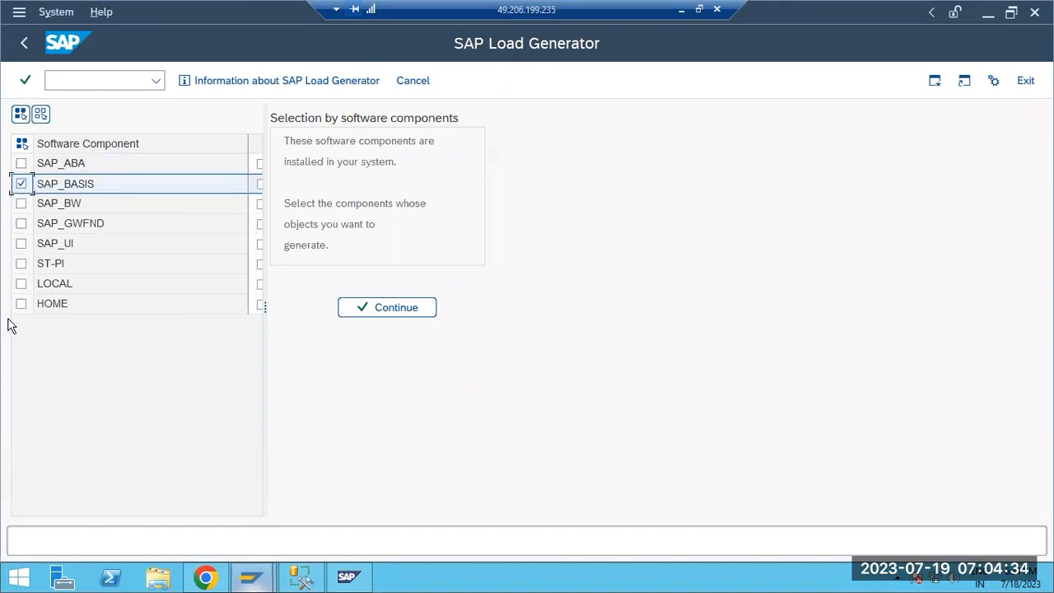
{"action": "left_click", "coordinate": [260, 185]}
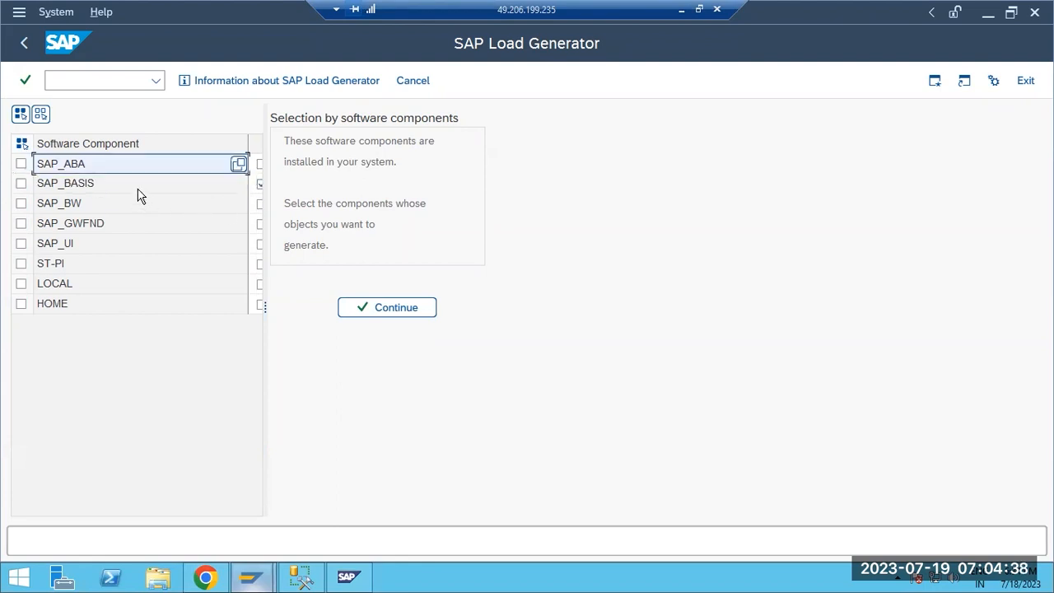
{"action": "left_click", "coordinate": [62, 189]}
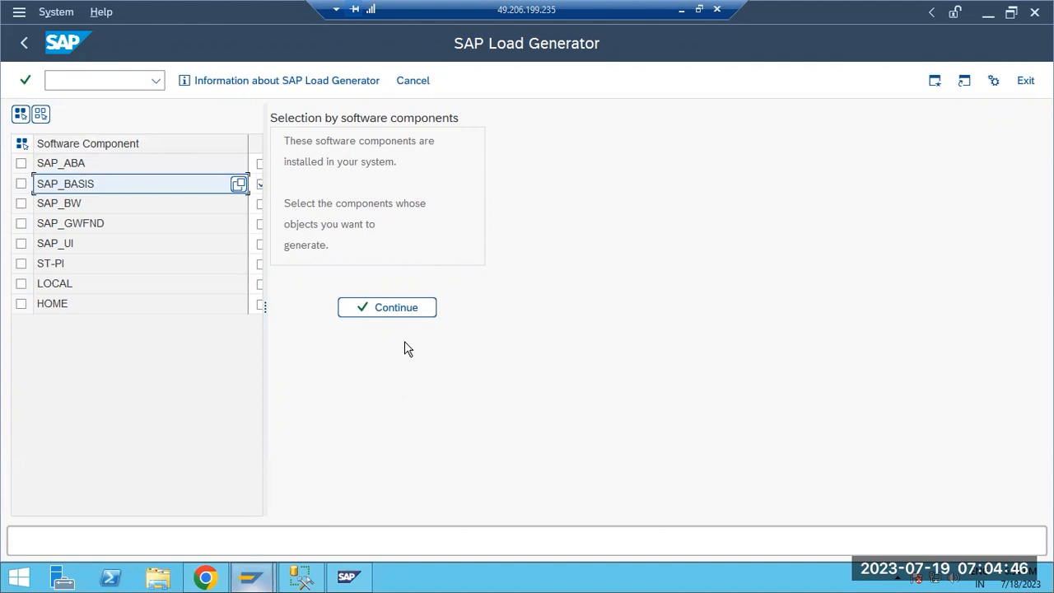
{"action": "left_click", "coordinate": [397, 310]}
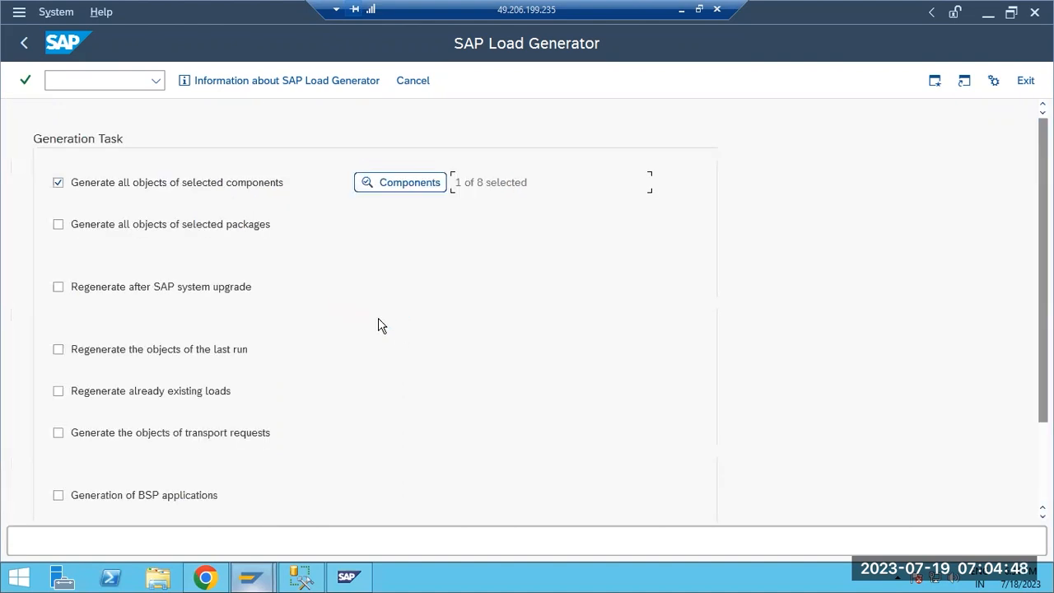
{"action": "scroll", "coordinate": [357, 457], "scroll_direction": "down", "scroll_amount": 3}
{"action": "left_click", "coordinate": [317, 511]}
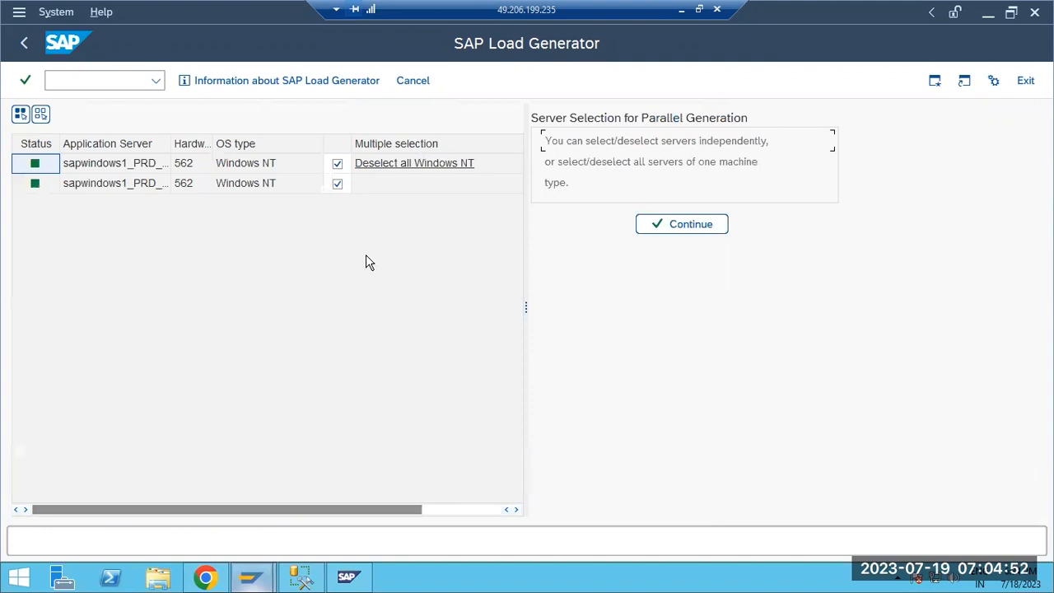
Step: Keep both PRD servers ticked and continue to create the 69475-object generation job
{"action": "left_click", "coordinate": [645, 224]}
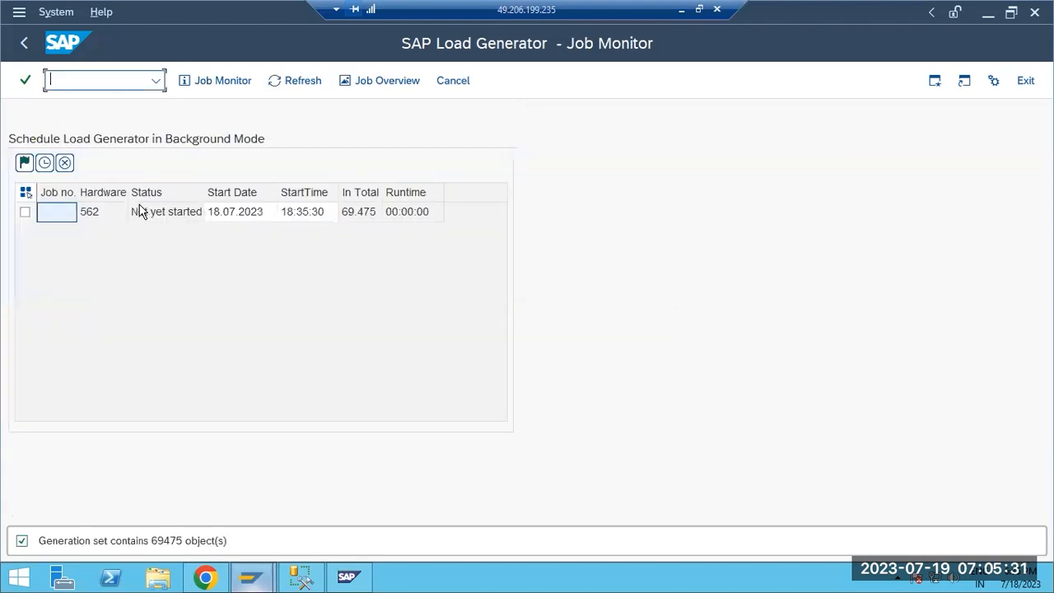
Step: Start the generation job directly, acknowledge the information message, and refresh to see status Actv
{"action": "left_click", "coordinate": [25, 211]}
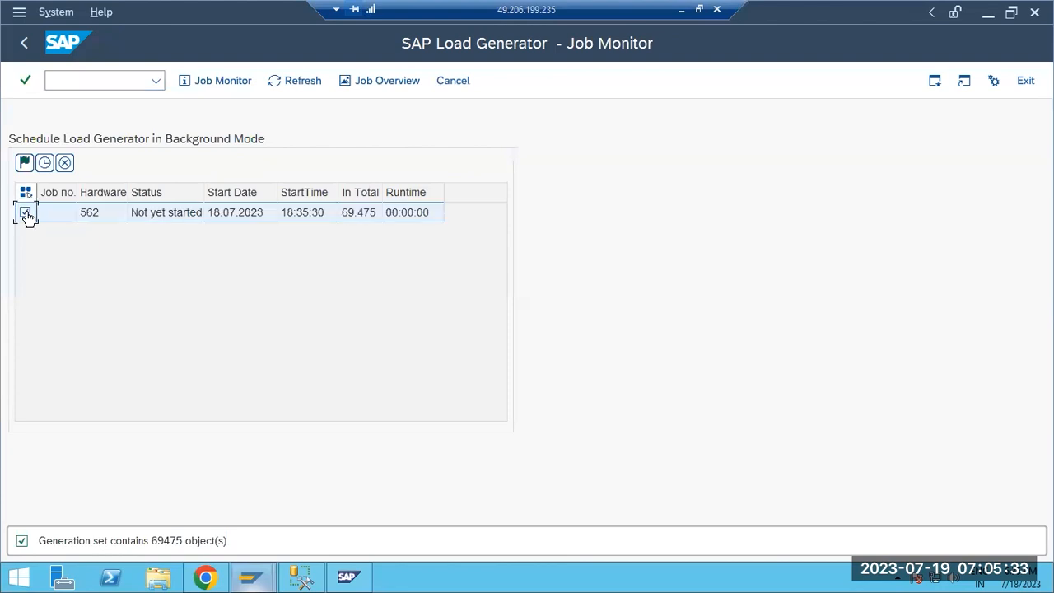
{"action": "left_click", "coordinate": [25, 164]}
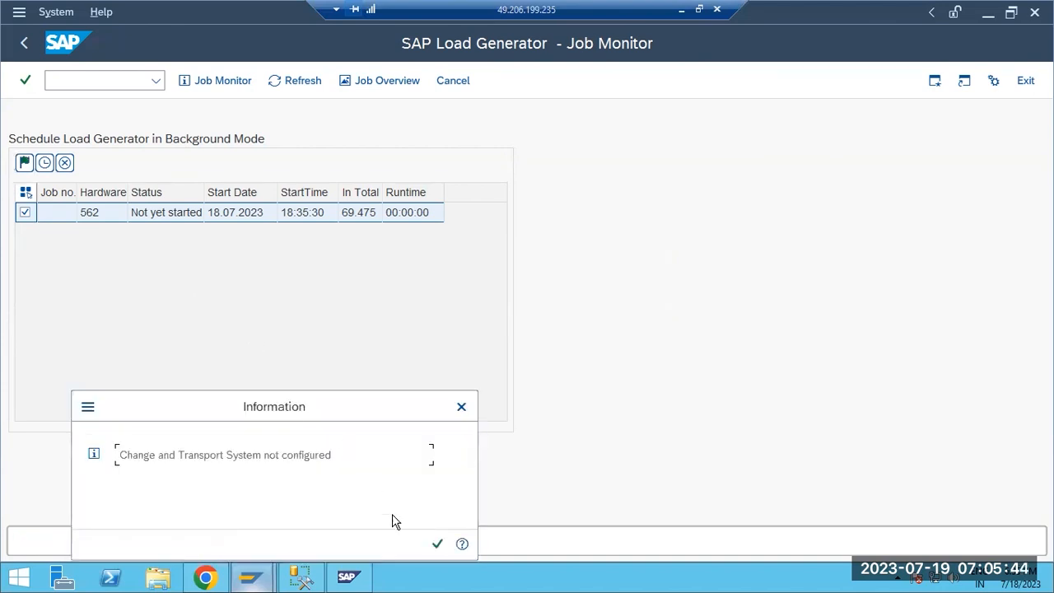
{"action": "left_click", "coordinate": [437, 545]}
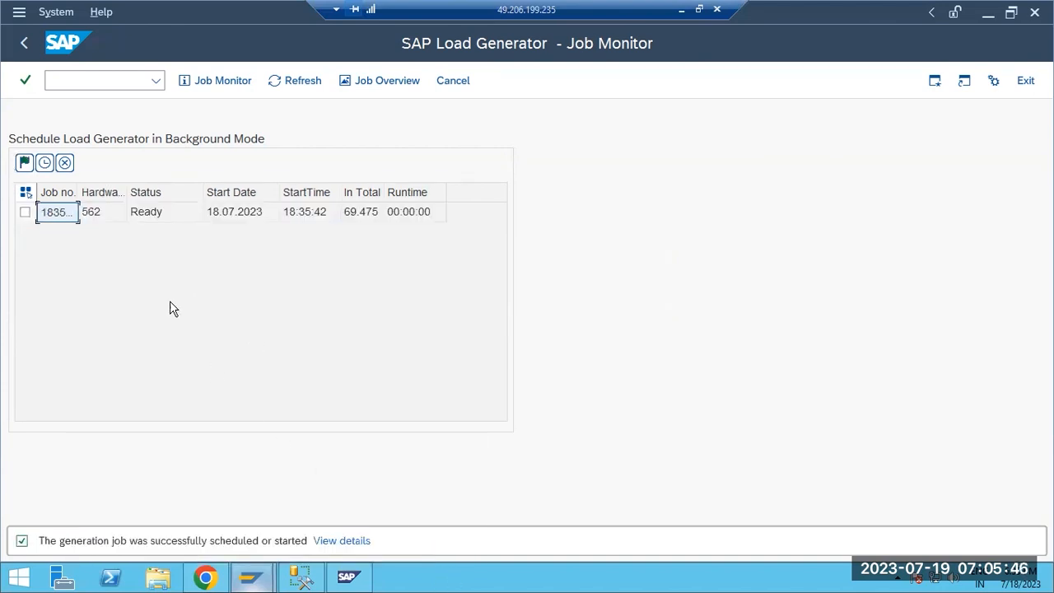
{"action": "left_click", "coordinate": [286, 81]}
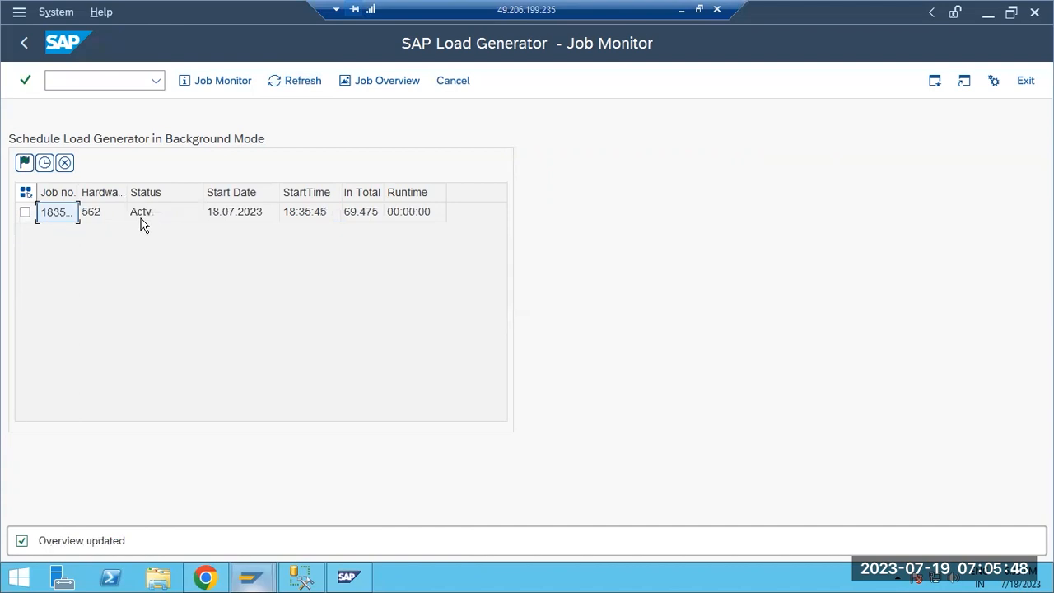
{"action": "left_click", "coordinate": [91, 76]}
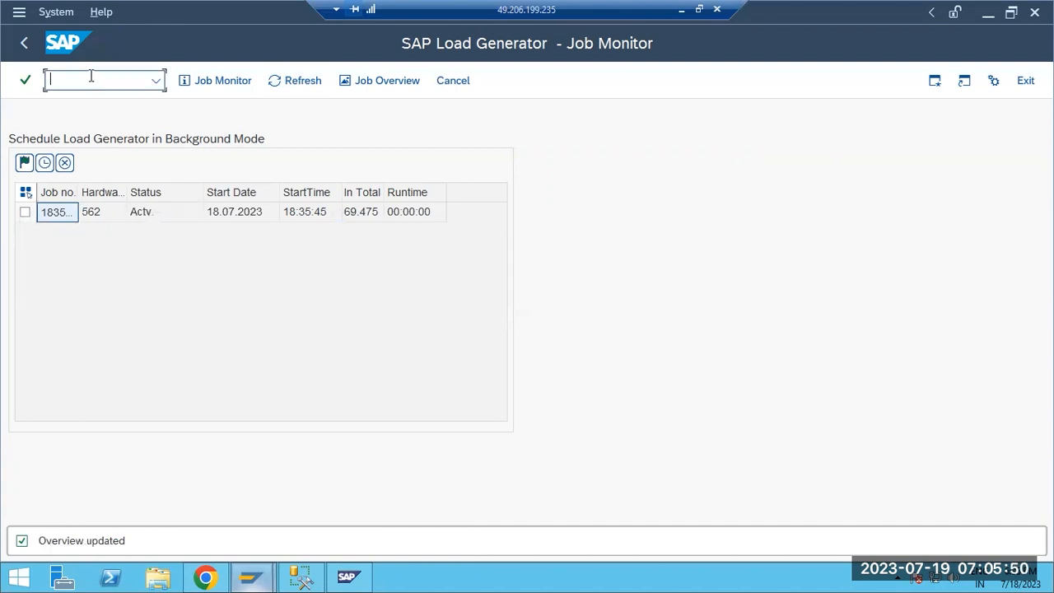
Step: Open SM66 and review PRD's work processes running the load generation
{"action": "type", "text": "/nsm66"}
{"action": "key", "text": "Return"}
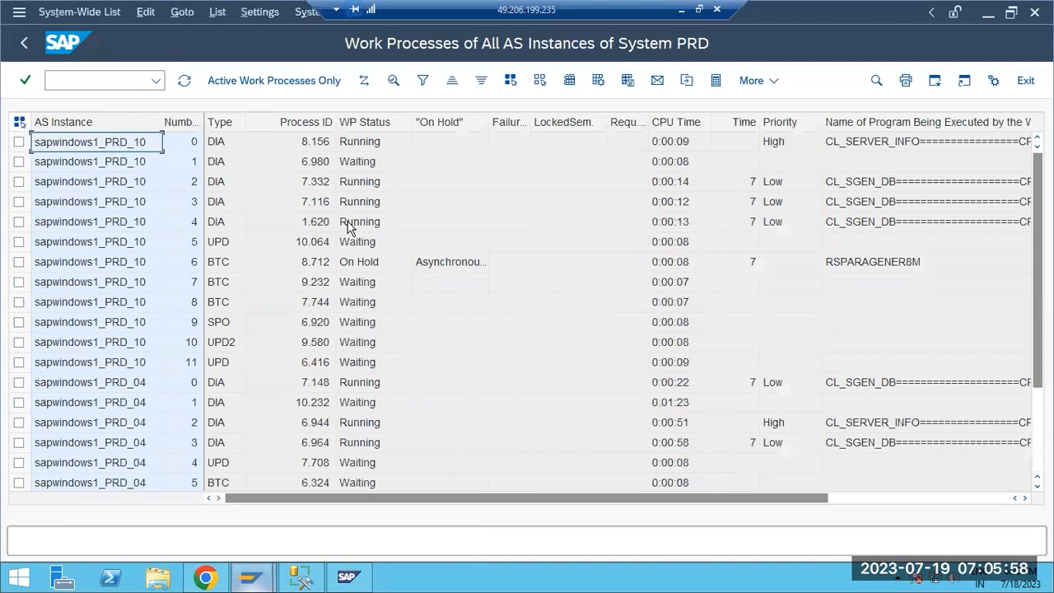
{"action": "scroll", "coordinate": [367, 264], "scroll_direction": "down", "scroll_amount": 2}
{"action": "scroll", "coordinate": [381, 355], "scroll_direction": "up", "scroll_amount": 2}
{"action": "scroll", "coordinate": [381, 356], "scroll_direction": "down", "scroll_amount": 2}
{"action": "scroll", "coordinate": [381, 355], "scroll_direction": "up", "scroll_amount": 2}
Step: Go back to the main menu and log off the PRD session
{"action": "left_click", "coordinate": [28, 43]}
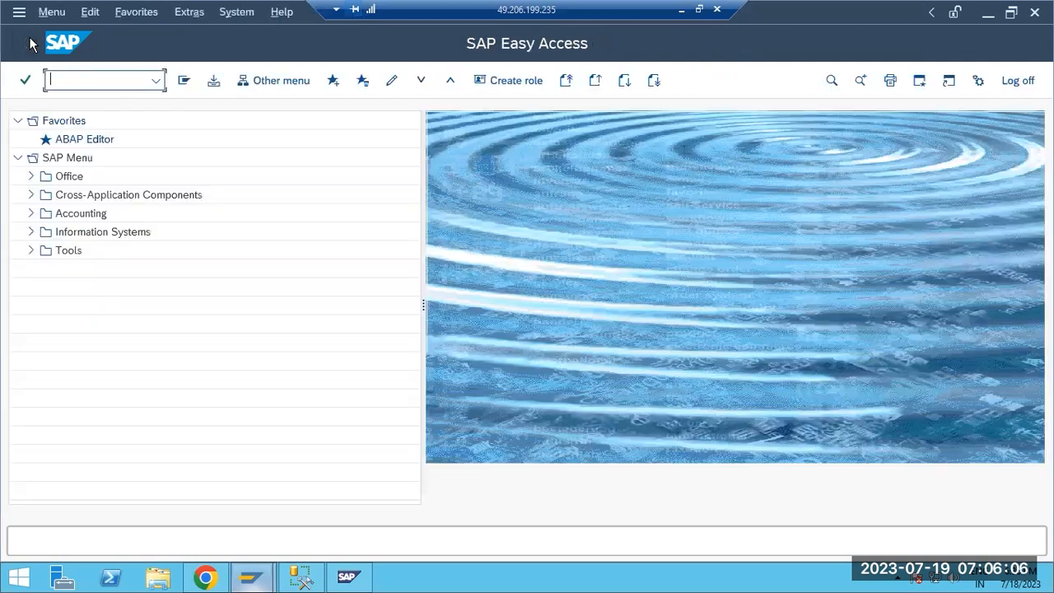
{"action": "left_click", "coordinate": [1021, 81]}
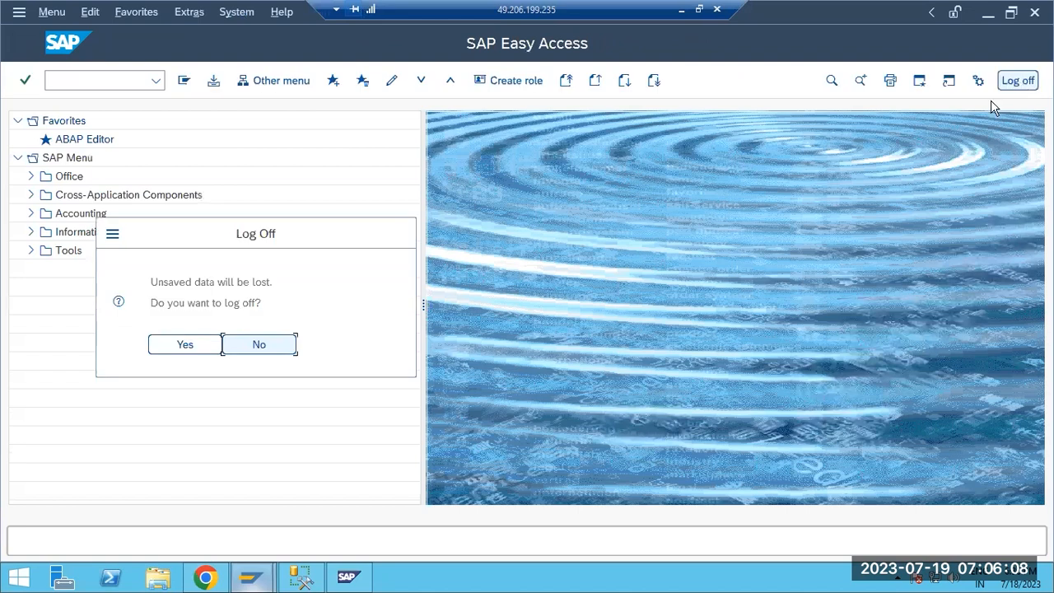
{"action": "left_click", "coordinate": [179, 354]}
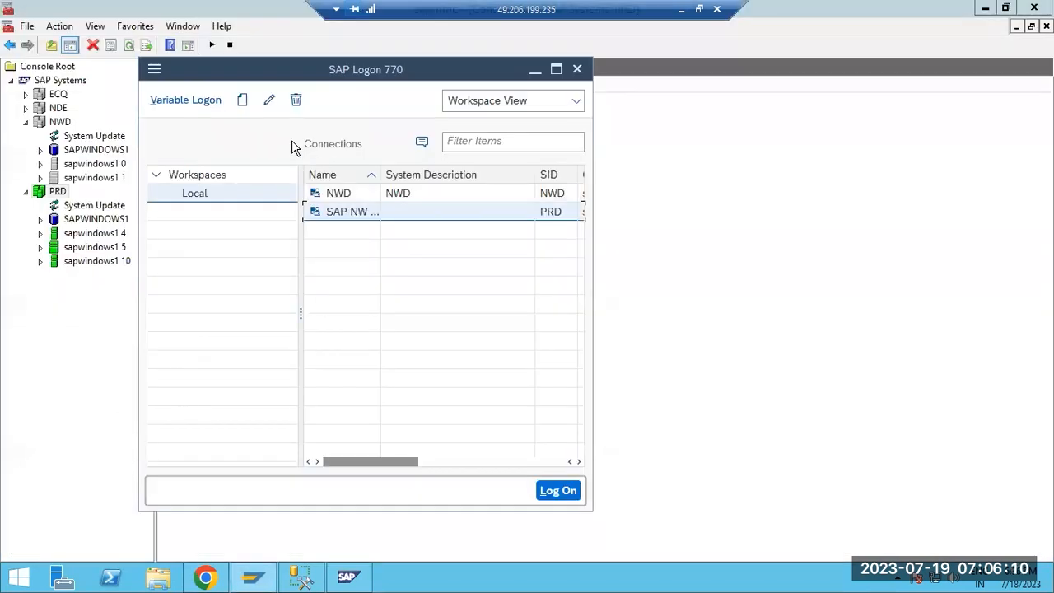
Step: Inspect the PRD connection entry's application server without changes, then return to the Paint notes
{"action": "left_click", "coordinate": [269, 100]}
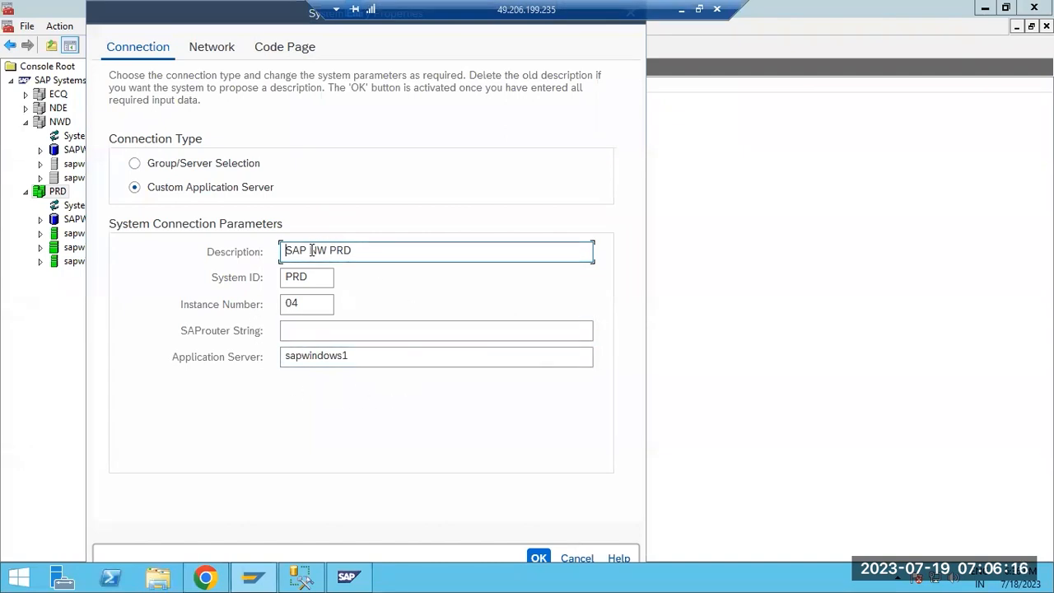
{"action": "key", "text": "Tab"}
{"action": "key", "text": "Tab"}
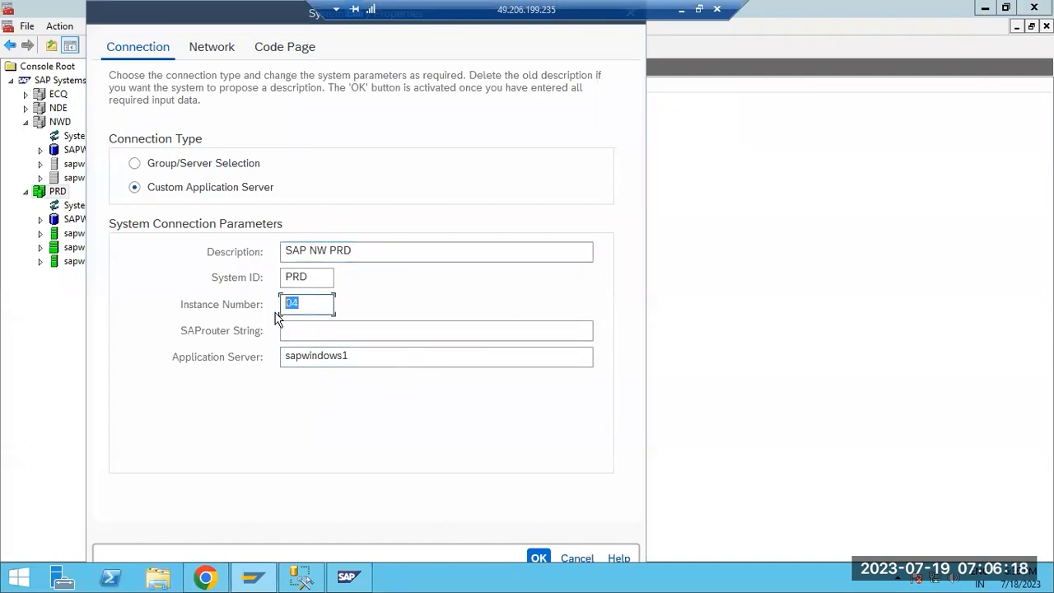
{"action": "left_click", "coordinate": [349, 355]}
{"action": "left_click_drag", "start_coordinate": [348, 356], "coordinate": [288, 356]}
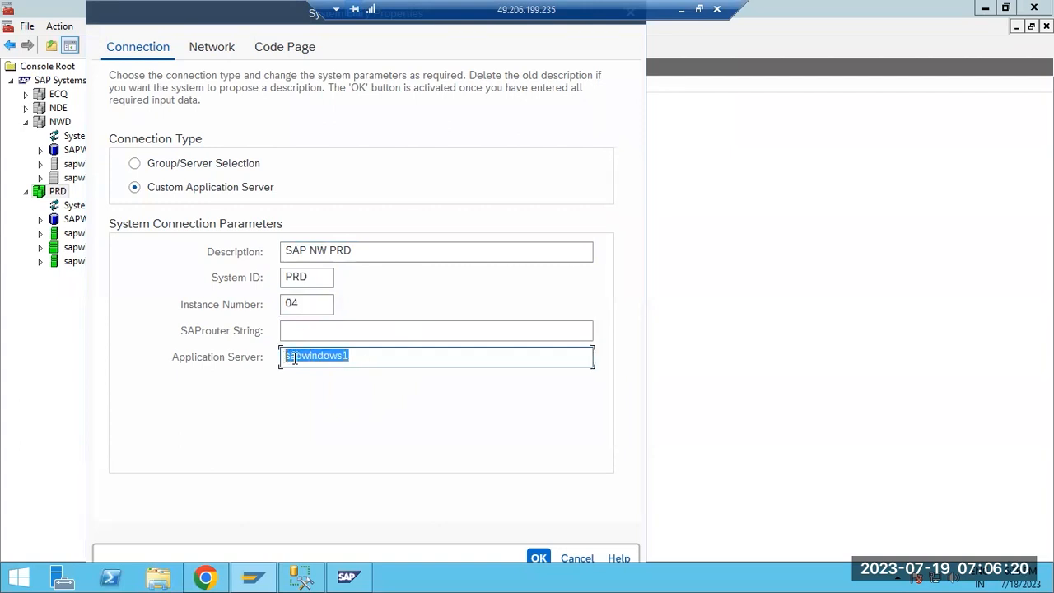
{"action": "left_click", "coordinate": [538, 557]}
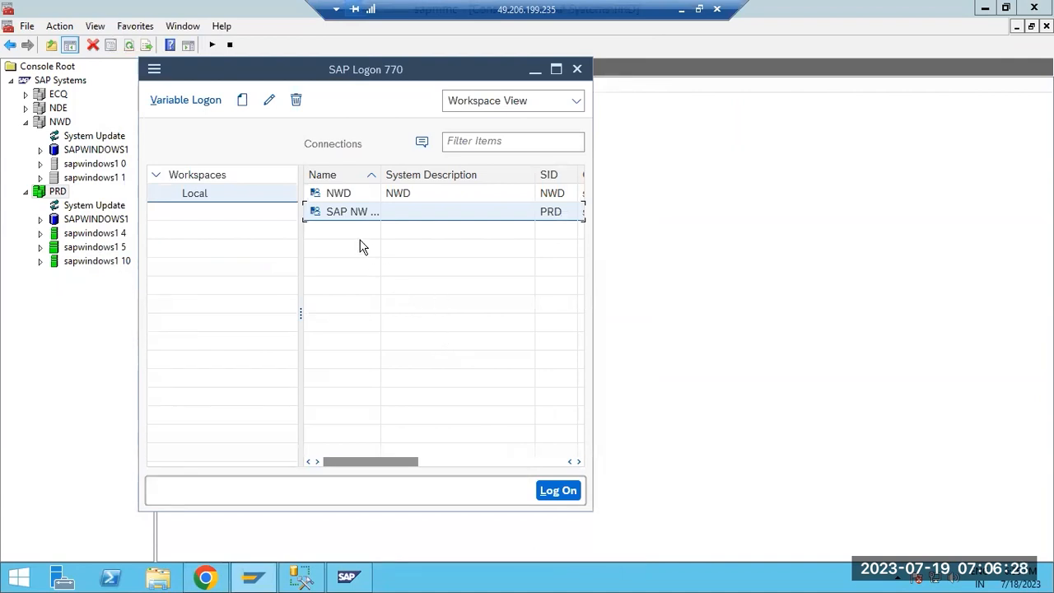
{"action": "left_click", "coordinate": [681, 9]}
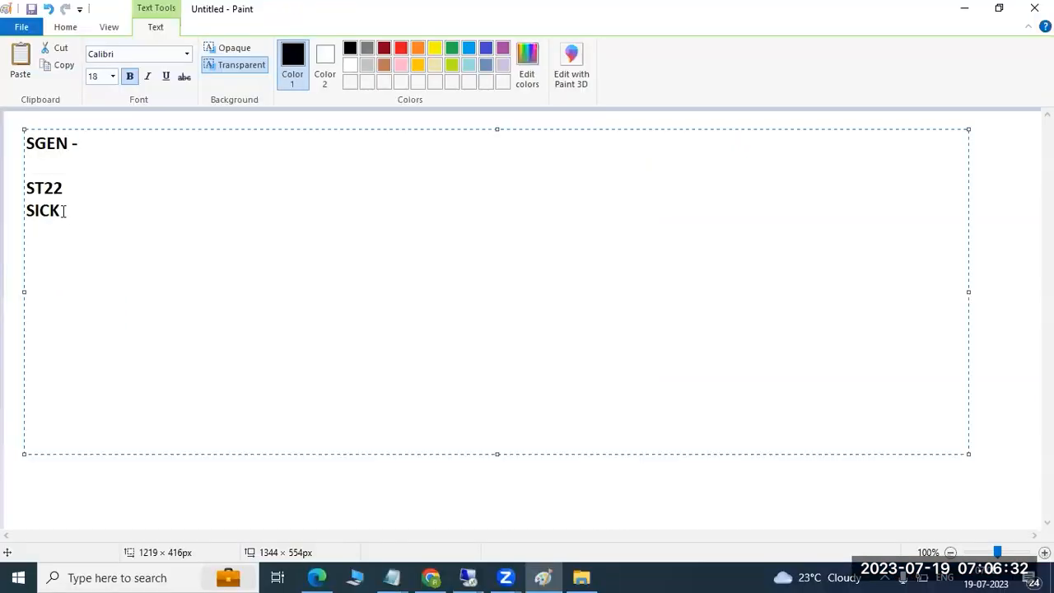
Step: In the Paint notes, move the 'SGEN -' line below SICK
{"action": "left_click_drag", "start_coordinate": [63, 212], "coordinate": [25, 182]}
{"action": "left_click_drag", "start_coordinate": [83, 144], "coordinate": [12, 139]}
{"action": "key", "text": "ctrl+c"}
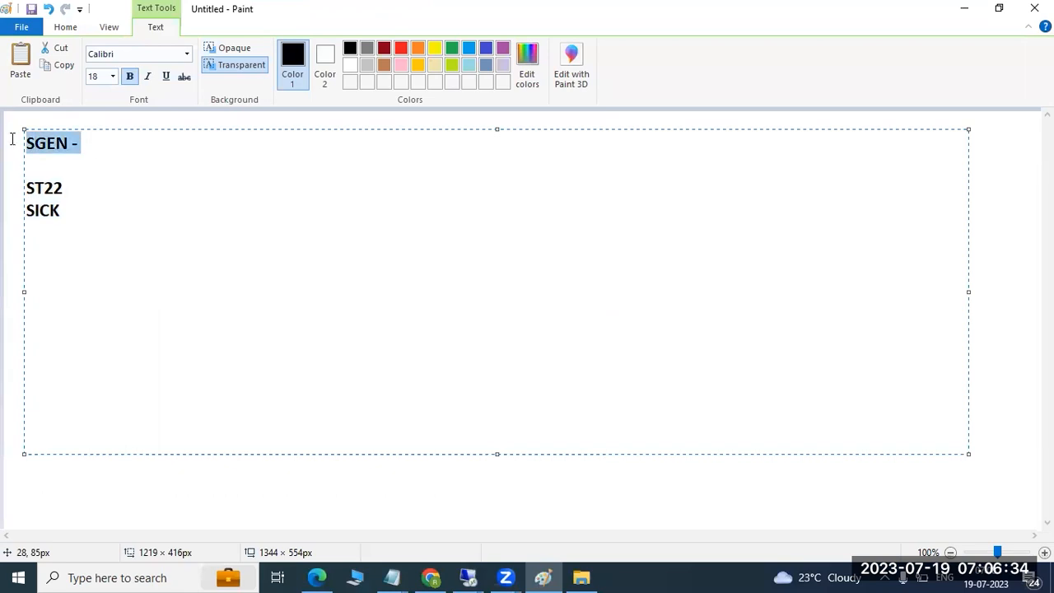
{"action": "key", "text": "BackSpace"}
{"action": "left_click", "coordinate": [80, 216]}
{"action": "key", "text": "Return"}
{"action": "key", "text": "ctrl+v"}
Step: Type further note text, then erase all the note text
{"action": "type", "text": "BASIS"}
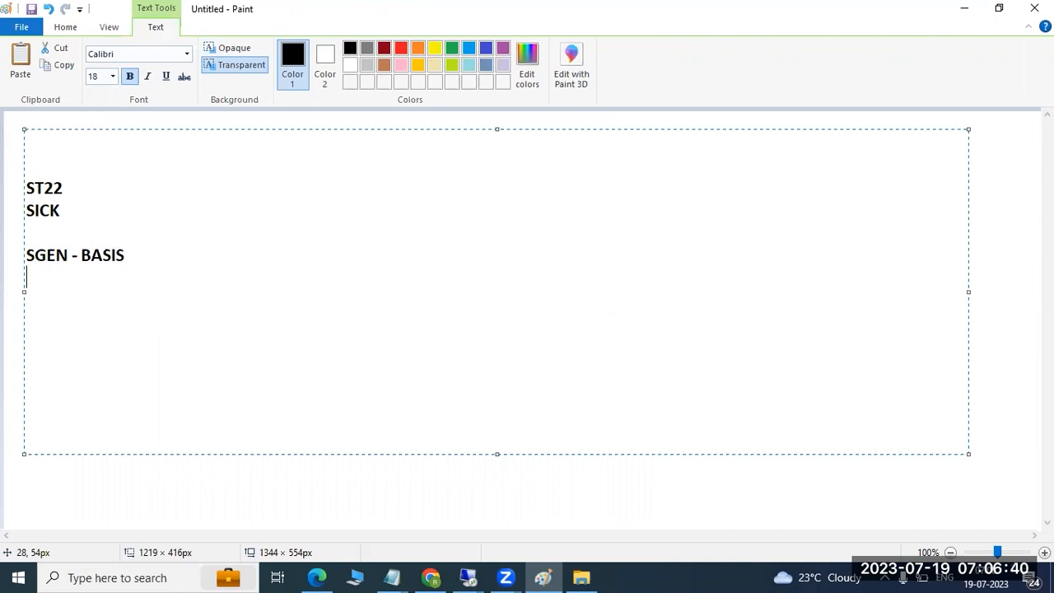
{"action": "type", "text": "ABAP="}
{"action": "key", "text": "BackSpace"}
{"action": "key", "text": "BackSpace"}
{"action": "key", "text": "BackSpace"}
{"action": "key", "text": "BackSpace"}
{"action": "key", "text": "BackSpace"}
{"action": "key", "text": "BackSpace"}
{"action": "key", "text": "BackSpace"}
{"action": "key", "text": "BackSpace"}
{"action": "key", "text": "BackSpace"}
{"action": "key", "text": "BackSpace"}
{"action": "key", "text": "BackSpace"}
{"action": "key", "text": "BackSpace"}
{"action": "key", "text": "BackSpace"}
{"action": "key", "text": "BackSpace"}
{"action": "key", "text": "BackSpace"}
{"action": "key", "text": "BackSpace"}
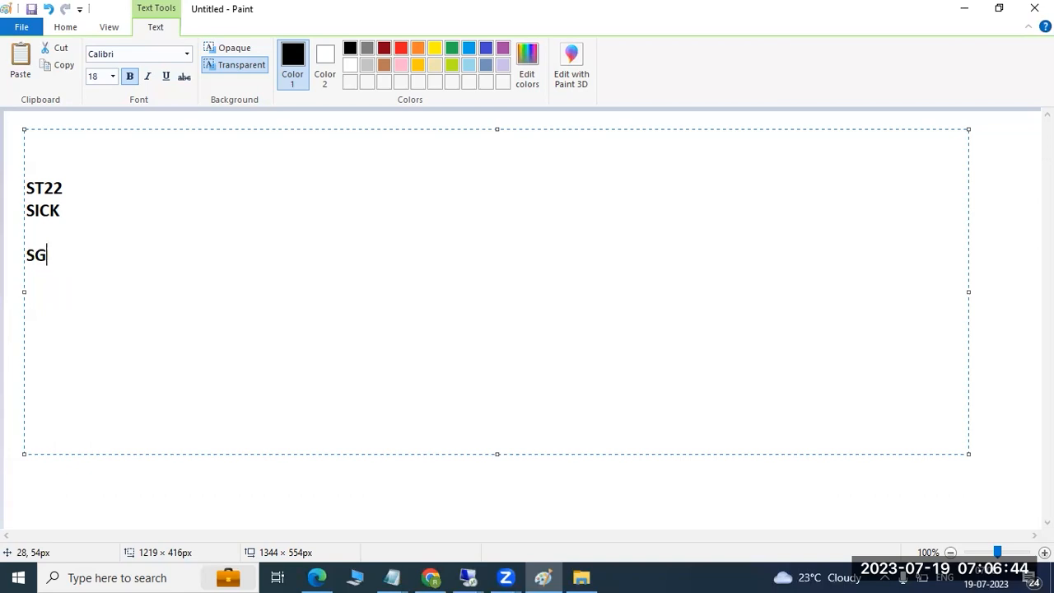
{"action": "key", "text": "BackSpace"}
{"action": "key", "text": "BackSpace"}
{"action": "key", "text": "BackSpace"}
{"action": "key", "text": "BackSpace"}
{"action": "key", "text": "BackSpace"}
{"action": "key", "text": "BackSpace"}
{"action": "key", "text": "BackSpace"}
{"action": "key", "text": "BackSpace"}
{"action": "key", "text": "BackSpace"}
{"action": "key", "text": "BackSpace"}
{"action": "key", "text": "BackSpace"}
{"action": "key", "text": "BackSpace"}
{"action": "key", "text": "BackSpace"}
{"action": "key", "text": "BackSpace"}
{"action": "key", "text": "BackSpace"}
{"action": "type", "text": "uninstallation of remaning"}
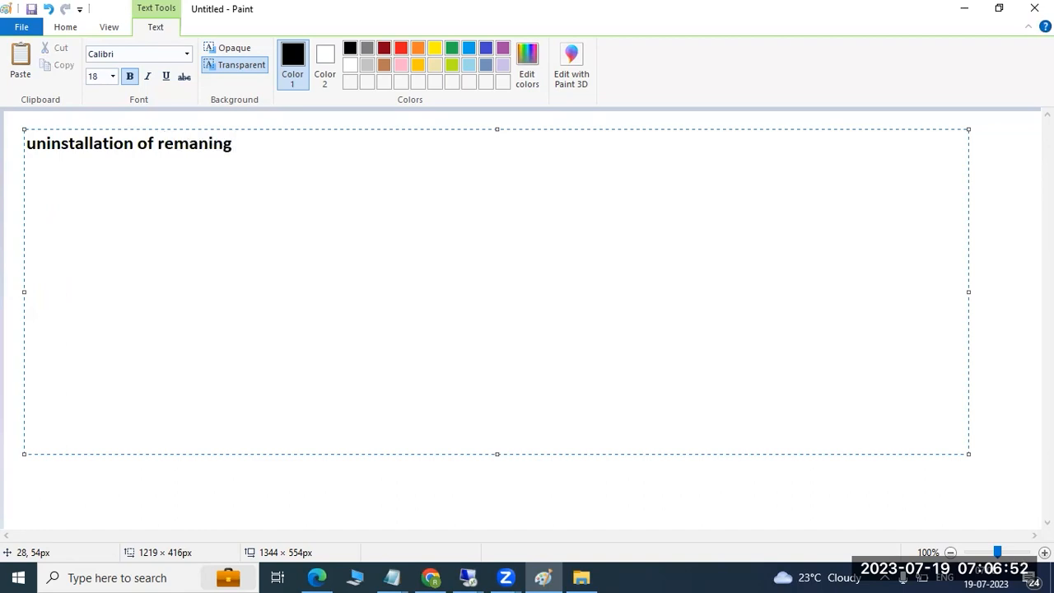
{"action": "key", "text": "ctrl+a"}
{"action": "key", "text": "BackSpace"}
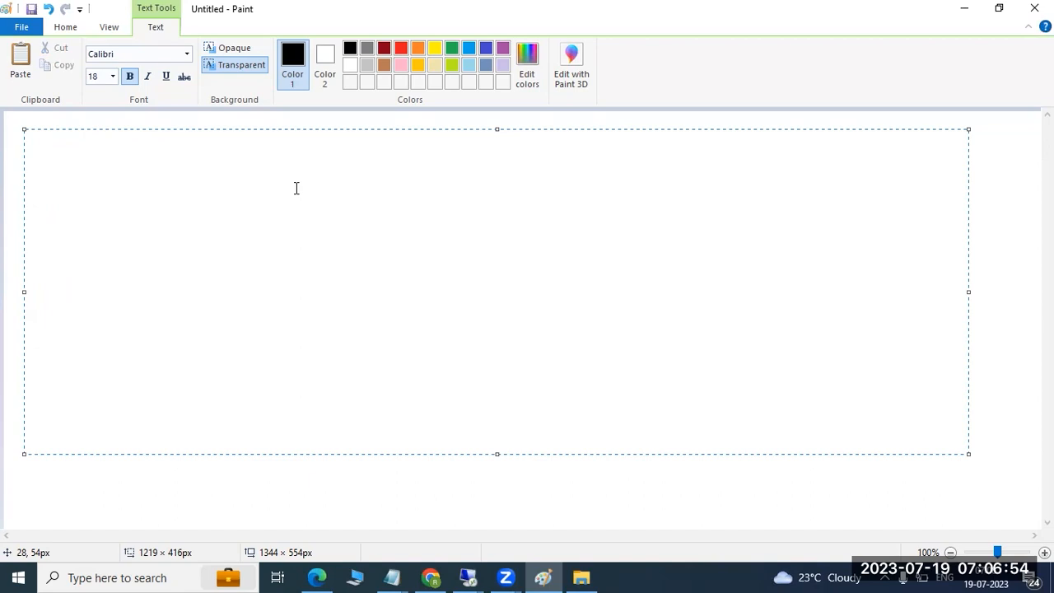
Step: Return to the remote desktop's management console listing PRD instances D04, ASCS05 and D10
{"action": "mouse_move", "coordinate": [468, 577]}
{"action": "left_click", "coordinate": [480, 510]}
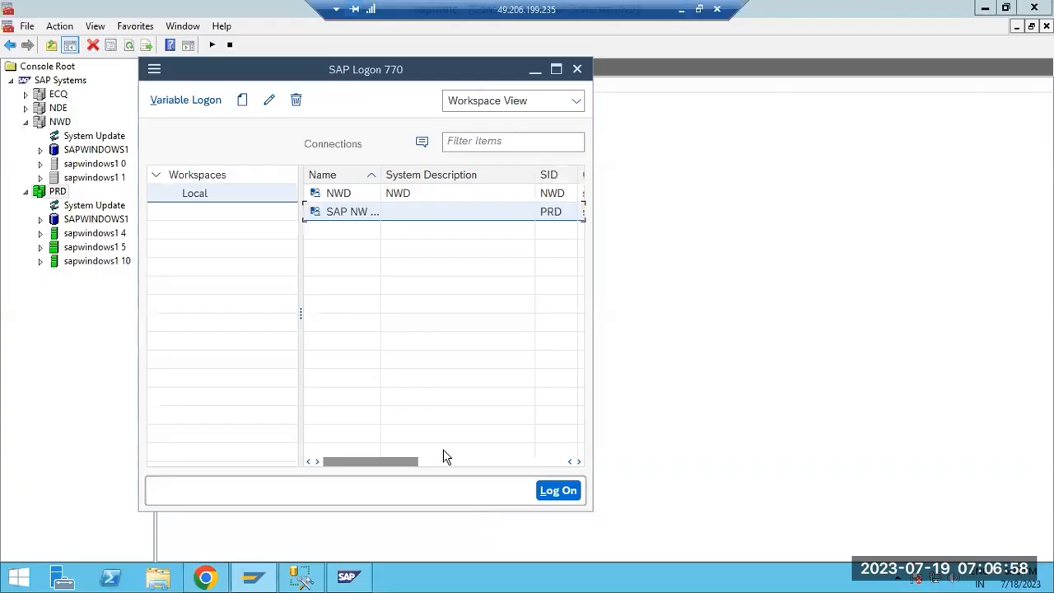
{"action": "left_click", "coordinate": [79, 321]}
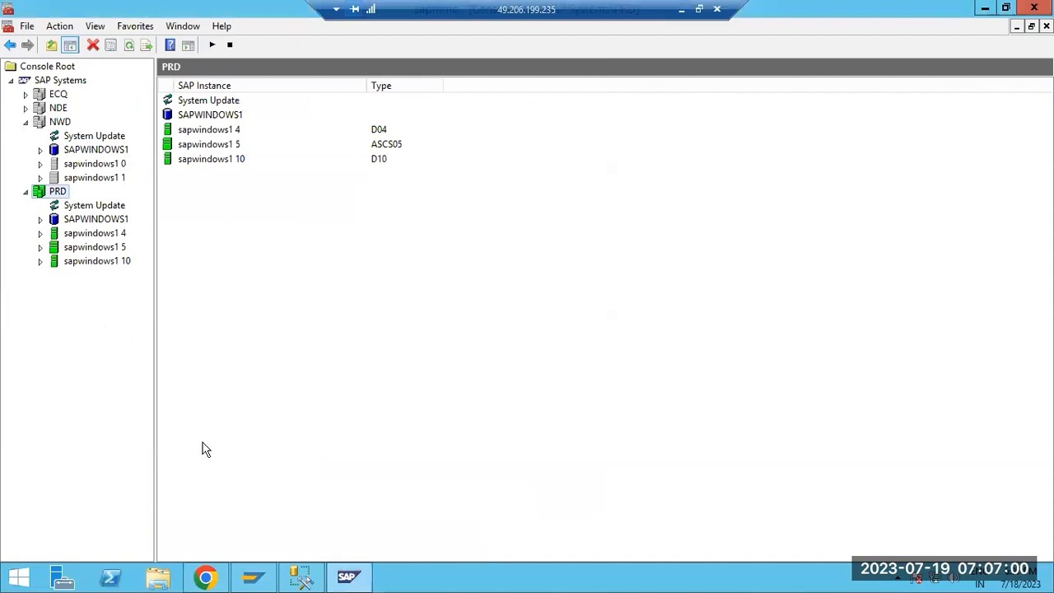